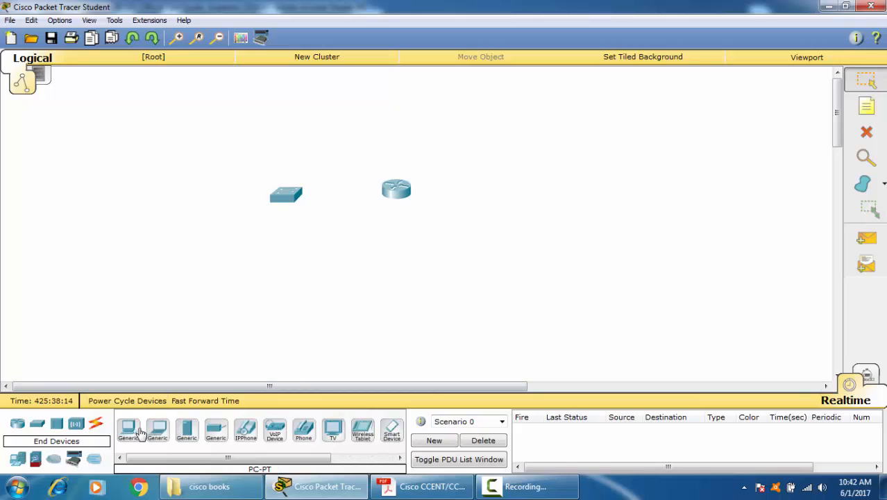
Step: Place two generic PCs in the workspace, one below the switch and one below the router
left_click(129, 430)
left_click(256, 288)
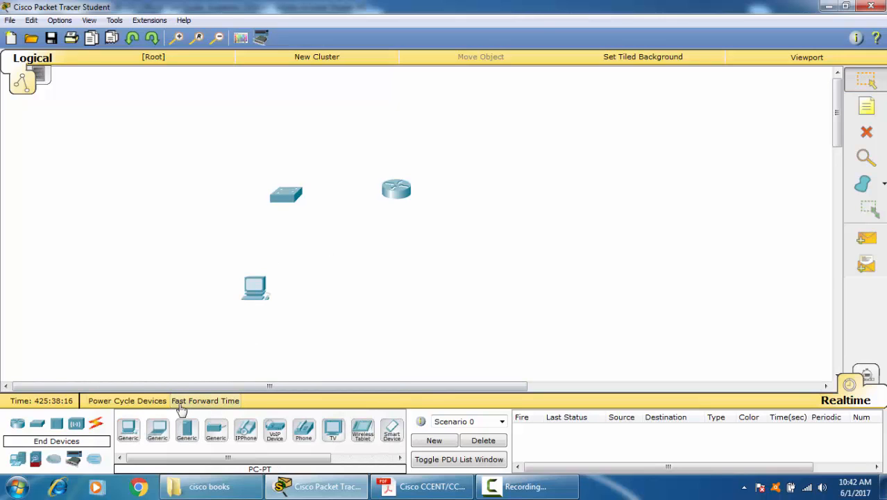
left_click(129, 430)
left_click(398, 279)
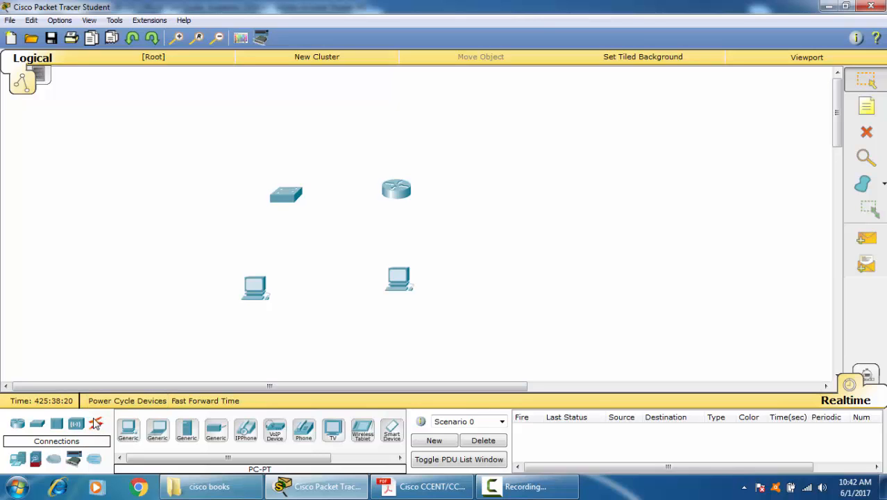
Step: Connect the PC below the switch to the switch with a console cable
left_click(97, 424)
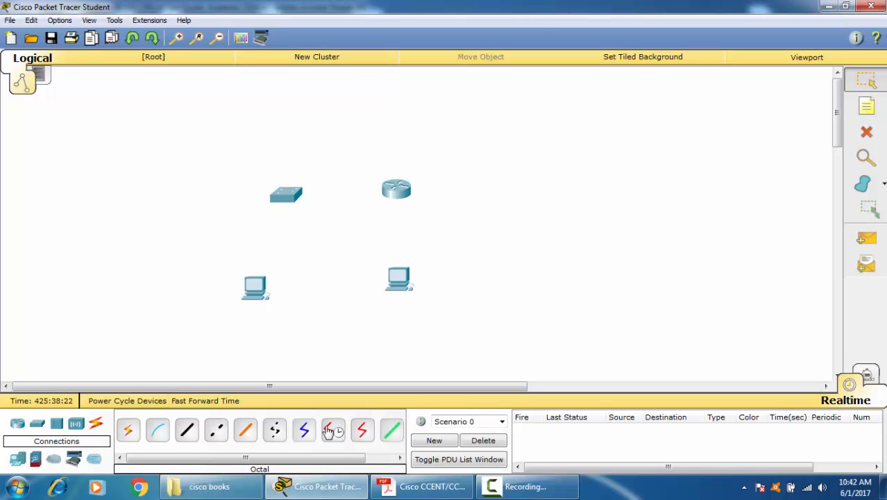
left_click(158, 431)
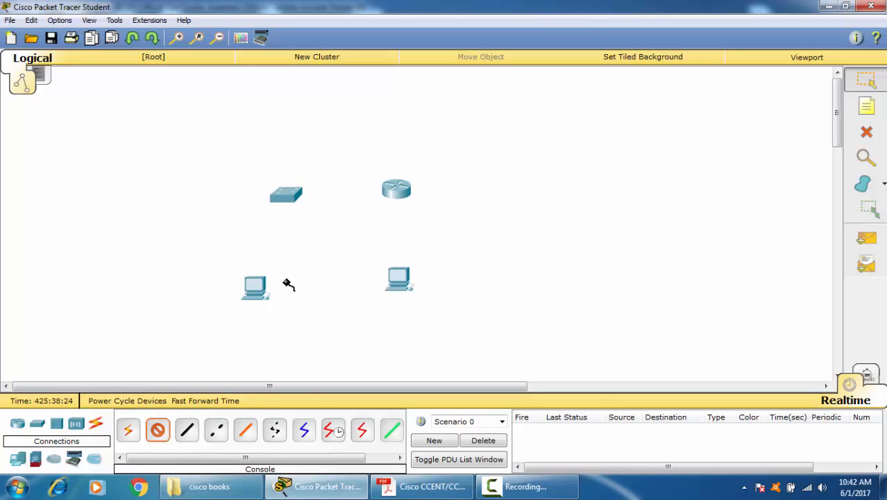
left_click(254, 286)
left_click(317, 290)
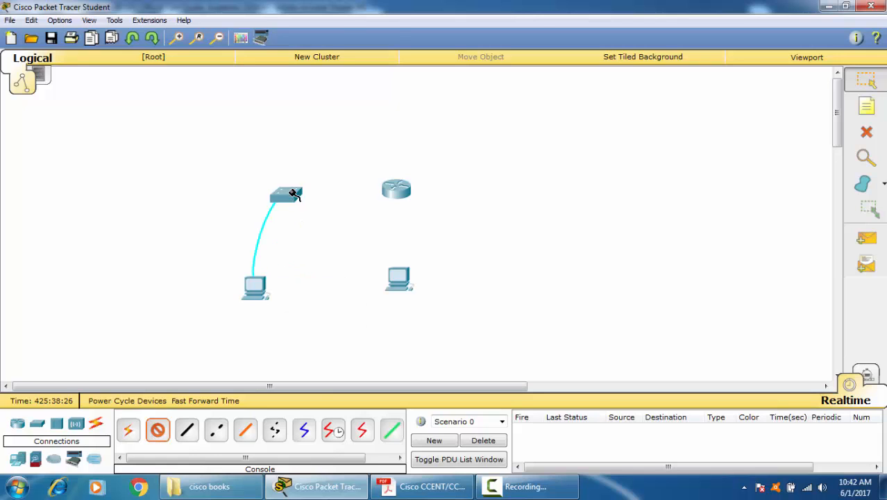
left_click(288, 194)
left_click(325, 10)
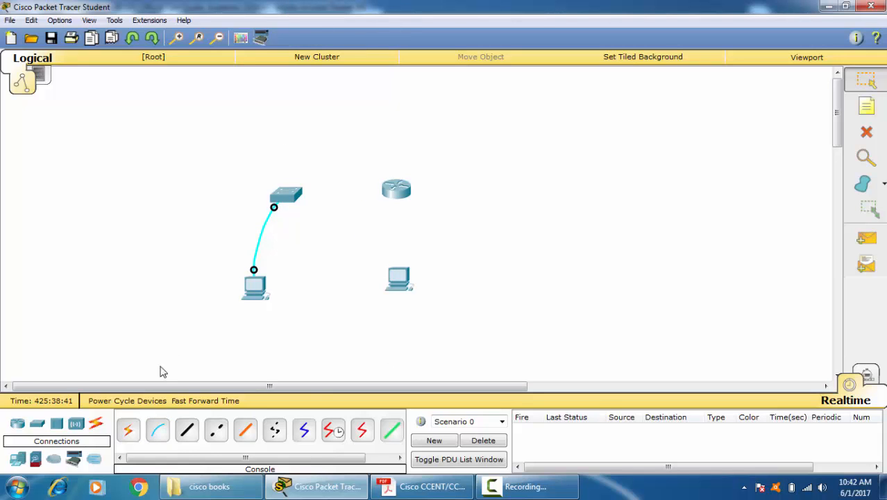
Step: Run a console cable from the router's Console port to the RS 232 port of the PC below it
left_click(158, 430)
left_click(393, 193)
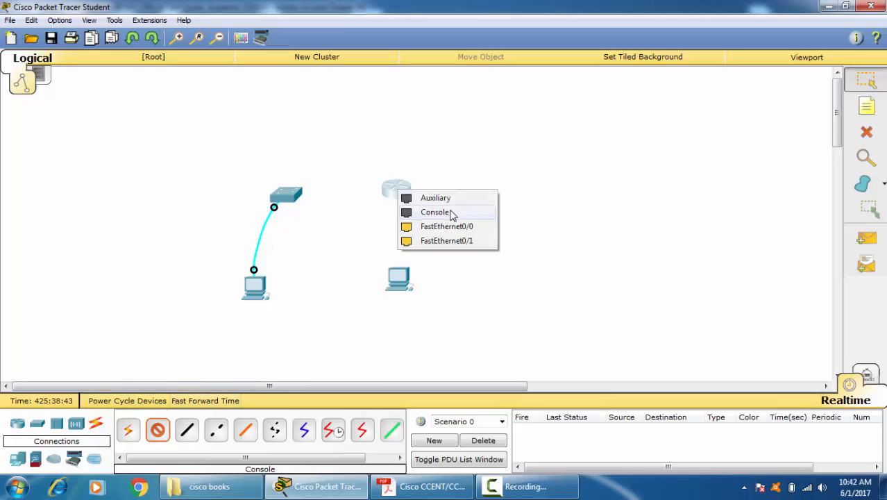
left_click(444, 210)
left_click(400, 281)
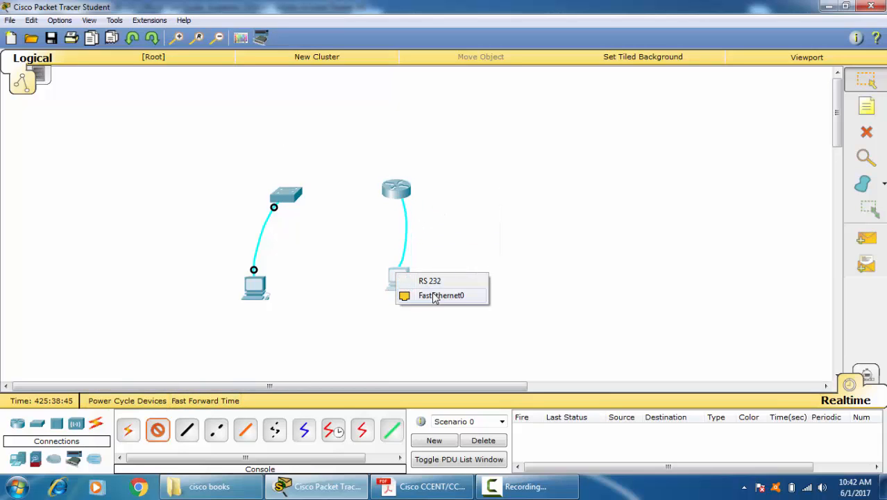
left_click(460, 282)
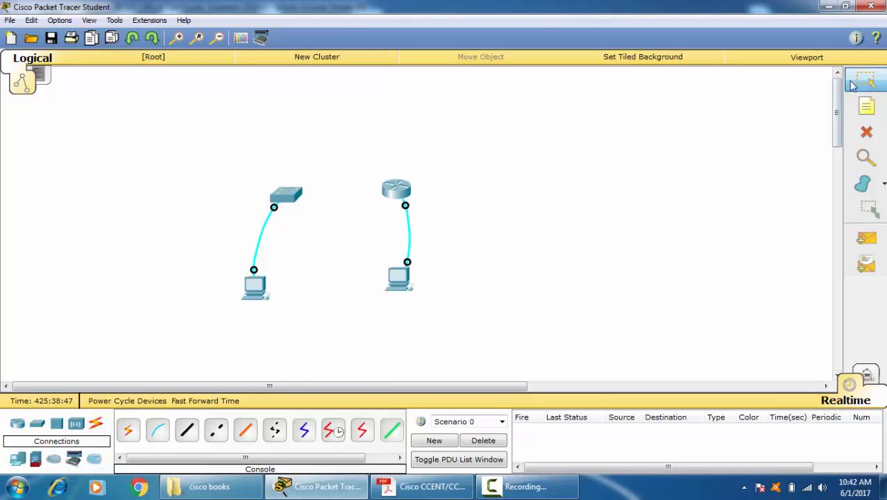
Step: Start a terminal session to the switch from PC0 with the default port settings and bring up its command prompt
left_click(255, 286)
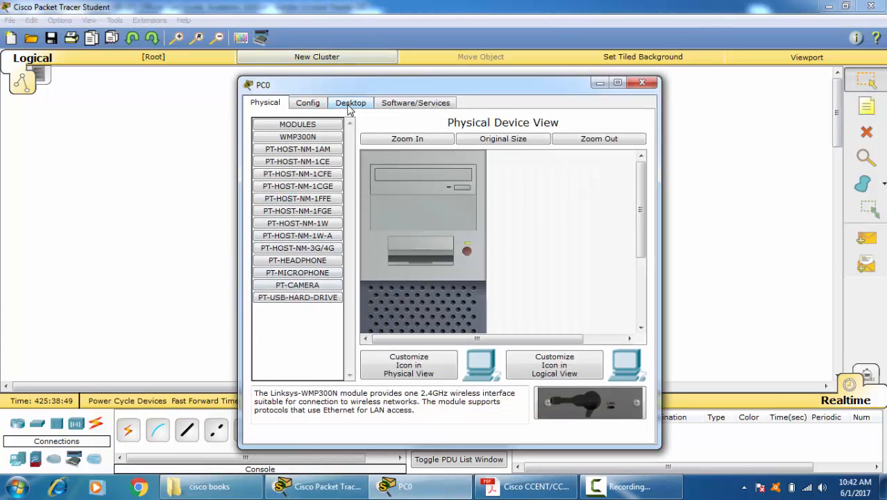
left_click(350, 105)
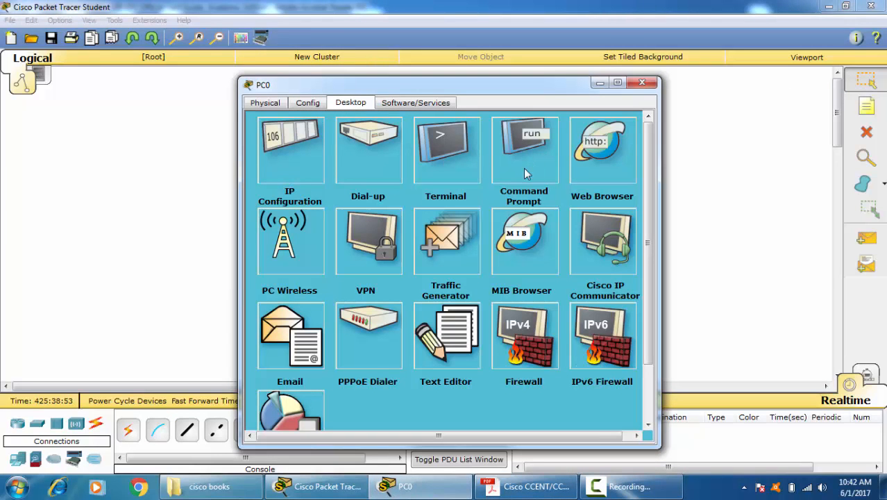
left_click(439, 165)
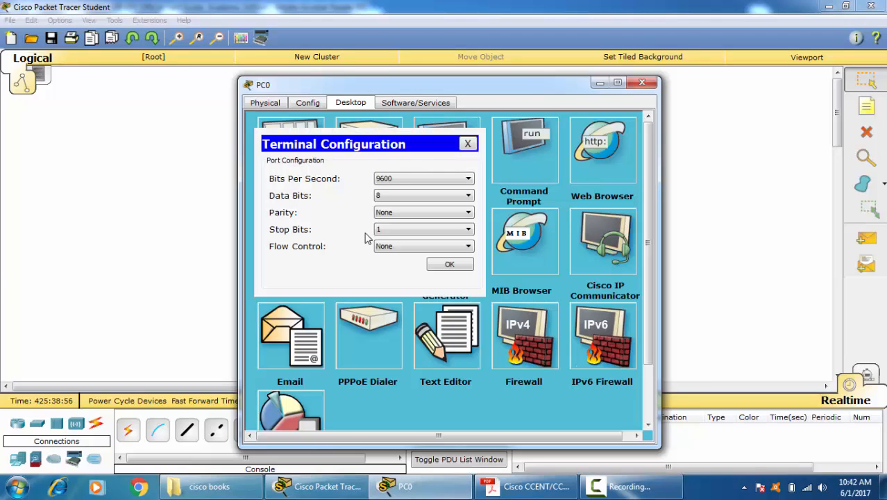
left_click(449, 266)
key("Return")
key("Return")
key("Return")
key("Return")
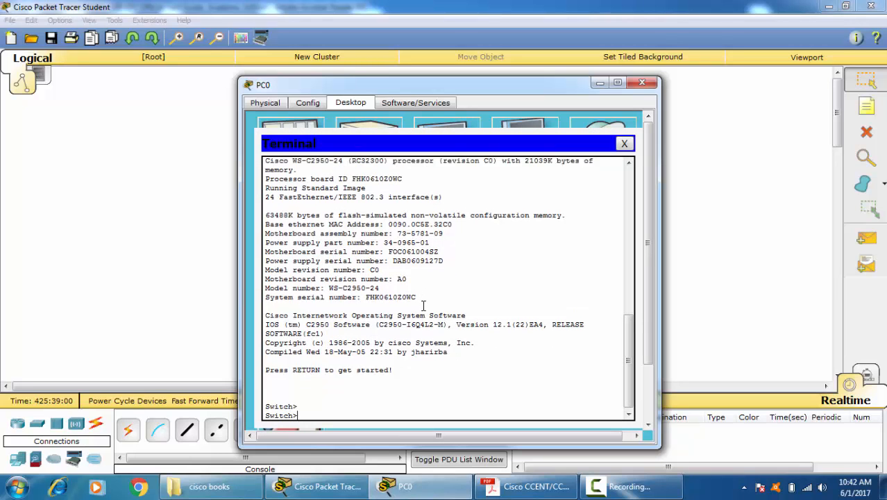
Step: Enter privileged mode on the switch with "ena", and close PC0's window
type("ena")
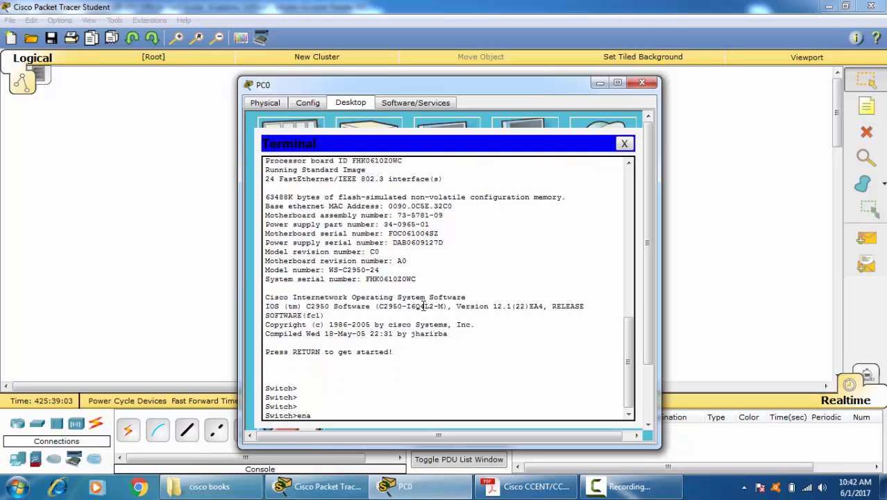
key("Return")
key("Return")
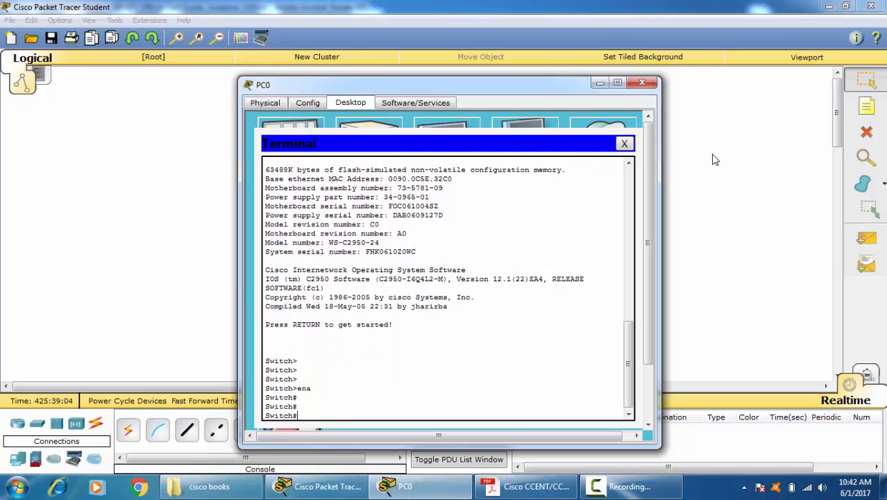
left_click(634, 83)
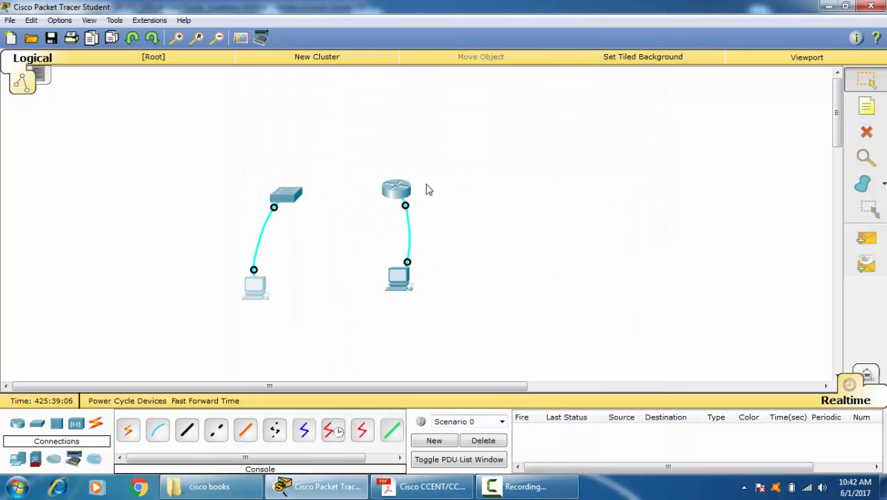
Step: View the router's own command line interface and close its window
left_click(399, 193)
left_click(341, 104)
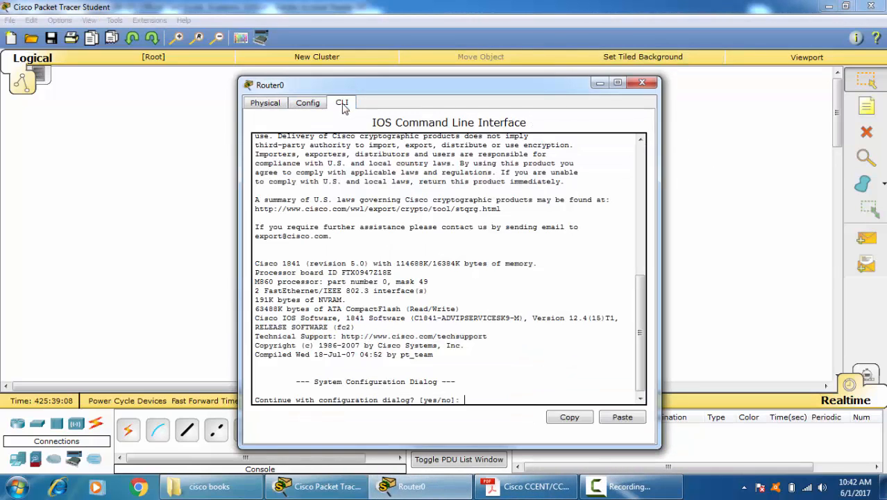
left_click(641, 82)
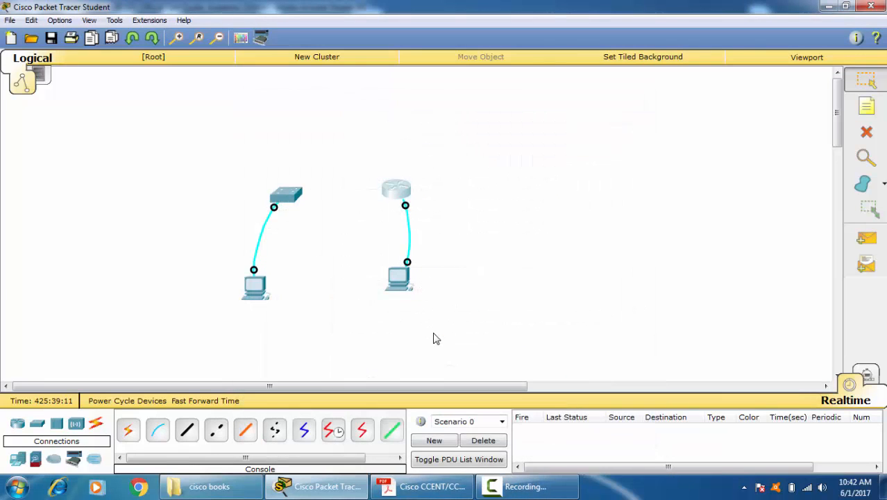
Step: Start a terminal session to the router from PC1 with the default port settings
left_click(404, 278)
left_click(359, 105)
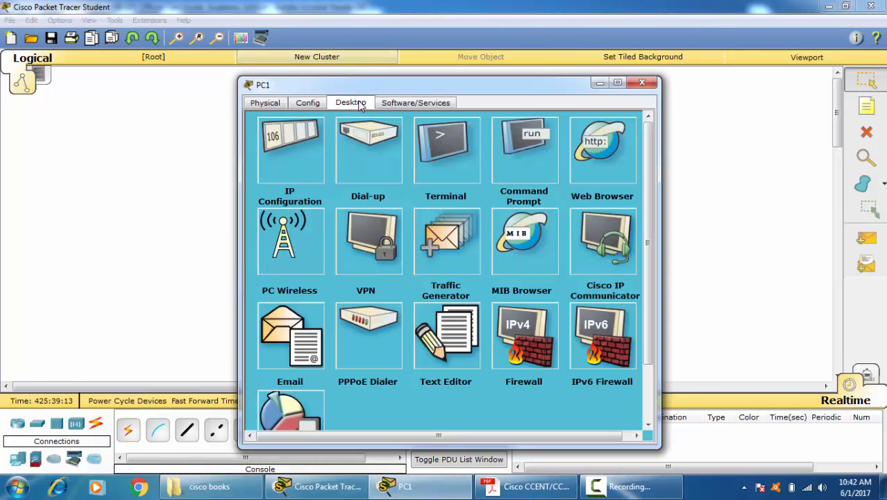
left_click(454, 154)
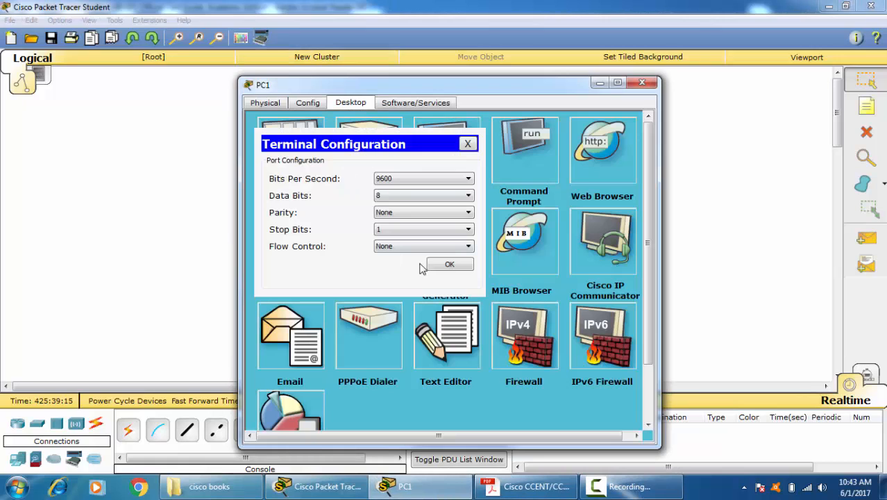
left_click(450, 264)
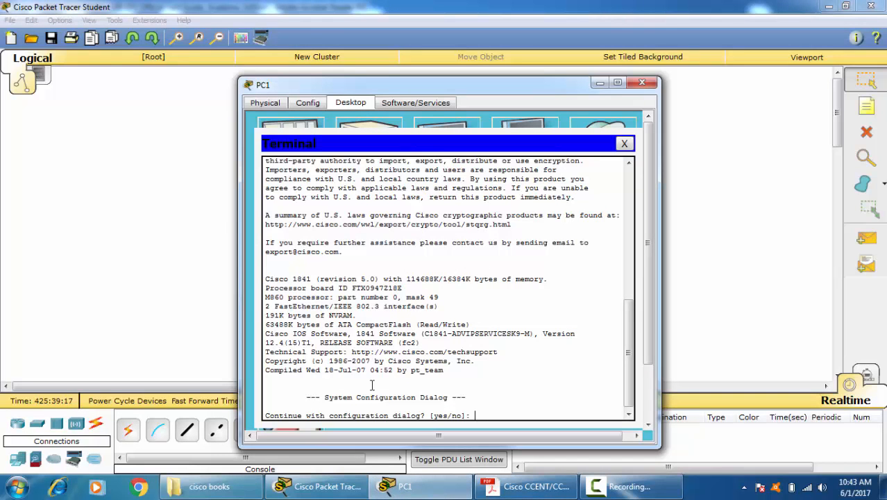
Step: Decline the router's initial configuration dialog with "no" and bring up the user mode prompt
type("n")
key("BackSpace")
type("no")
key("Return")
key("Return")
key("Return")
key("Return")
key("Return")
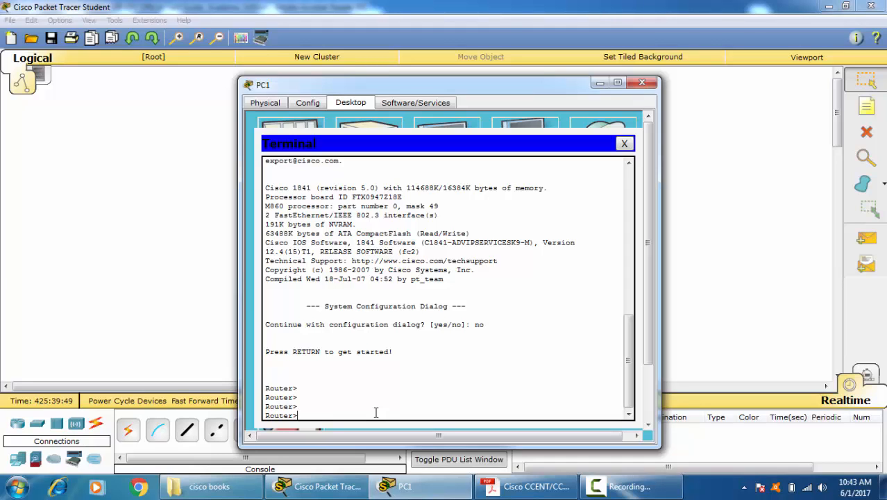
Step: Enter privileged mode with "ena" and global configuration mode with "configure t" on the router
type("ena")
key("Return")
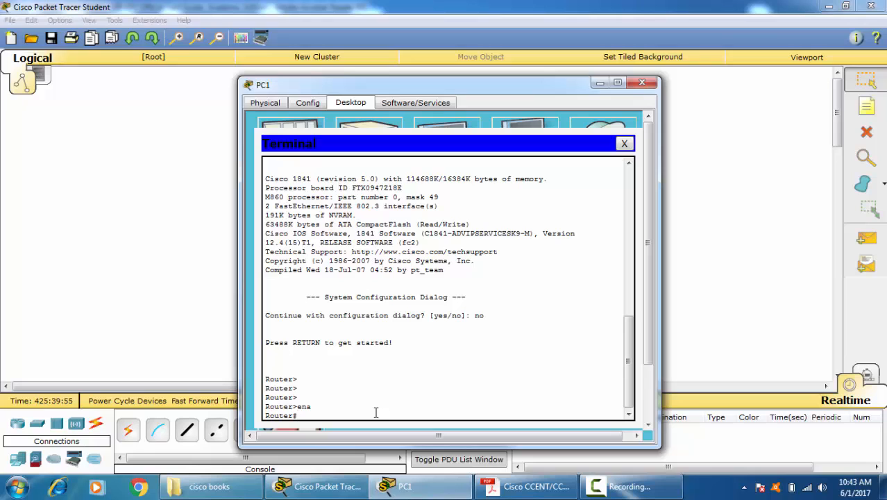
type("conf")
key("Tab")
type("t")
key("Tab")
key("Return")
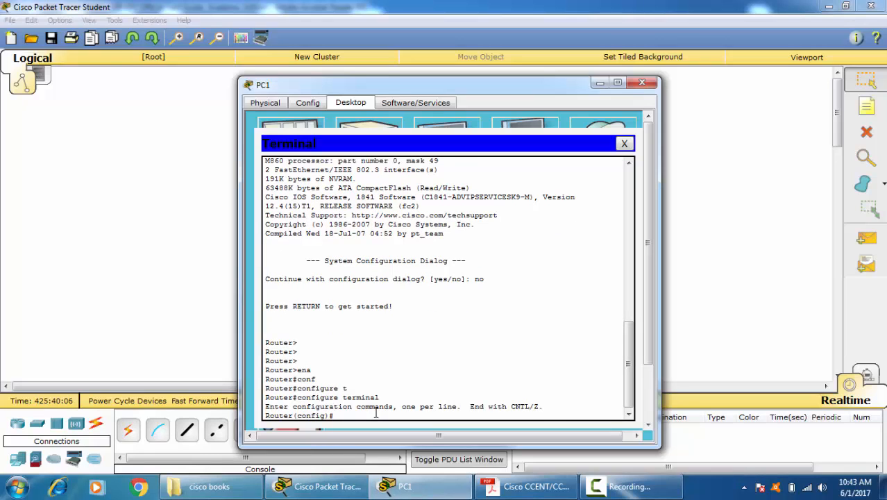
type("exit\\")
Step: Leave the router's global configuration mode with "exit" to return to privileged mode
key("Return")
key("Return")
type("exit")
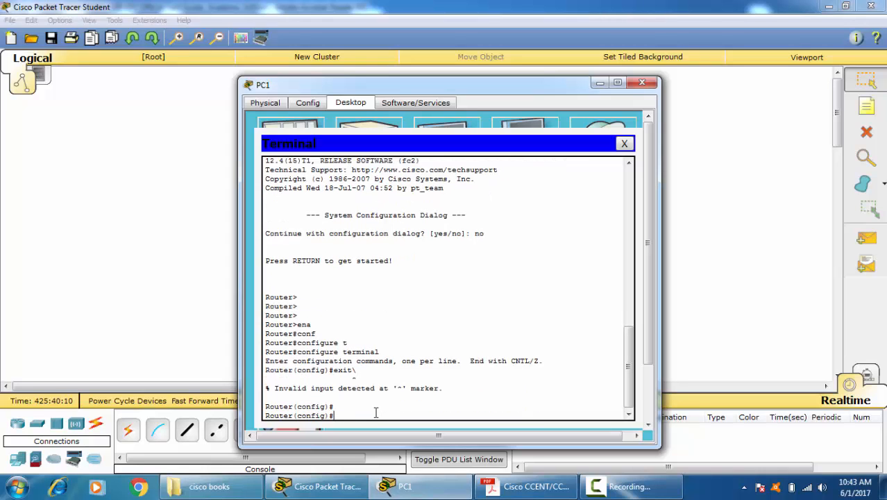
key("Return")
key("Return")
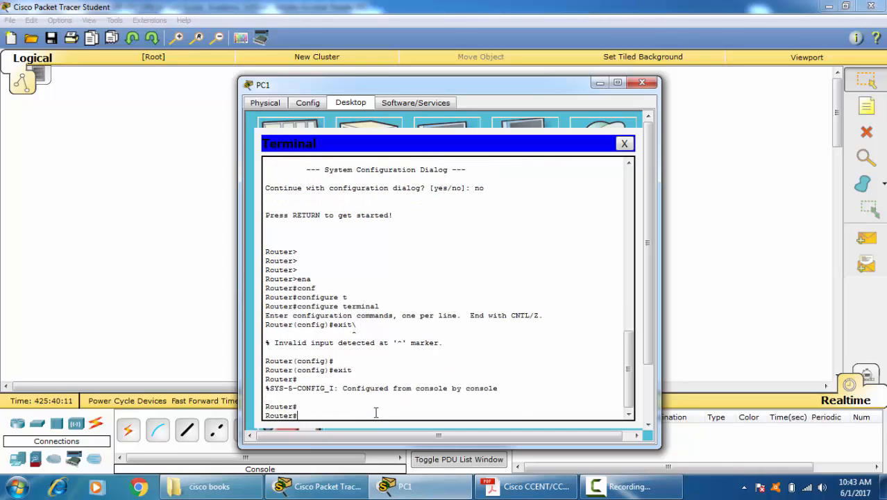
Step: Return the router from privileged mode to user mode with the "disable" command
type("dida")
key("Tab")
key("BackSpace")
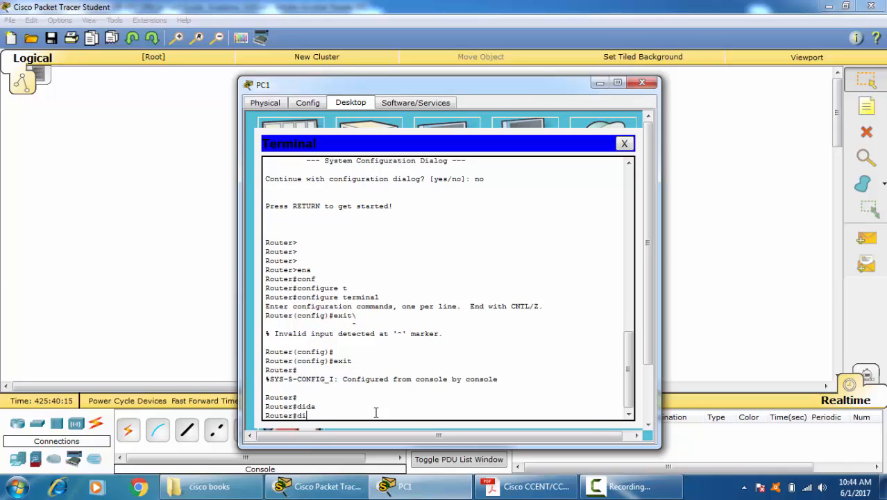
type("sq")
key("Tab")
key("Tab")
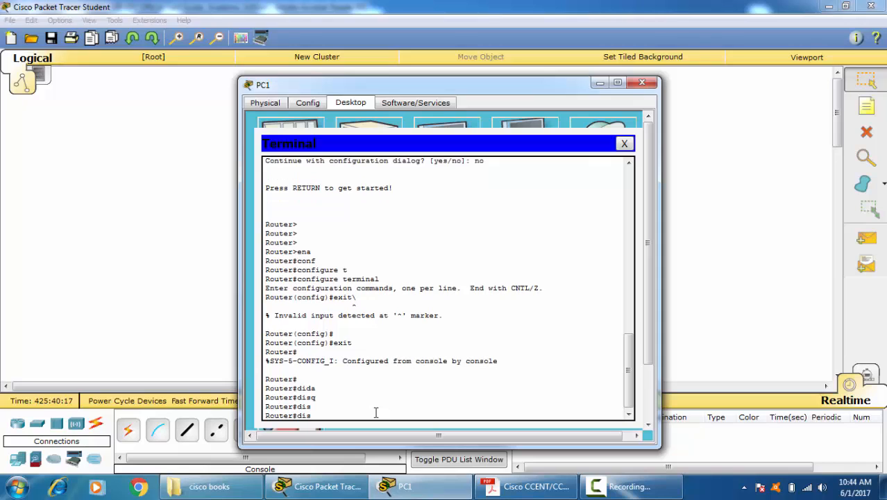
type("a")
key("Tab")
key("Return")
key("Return")
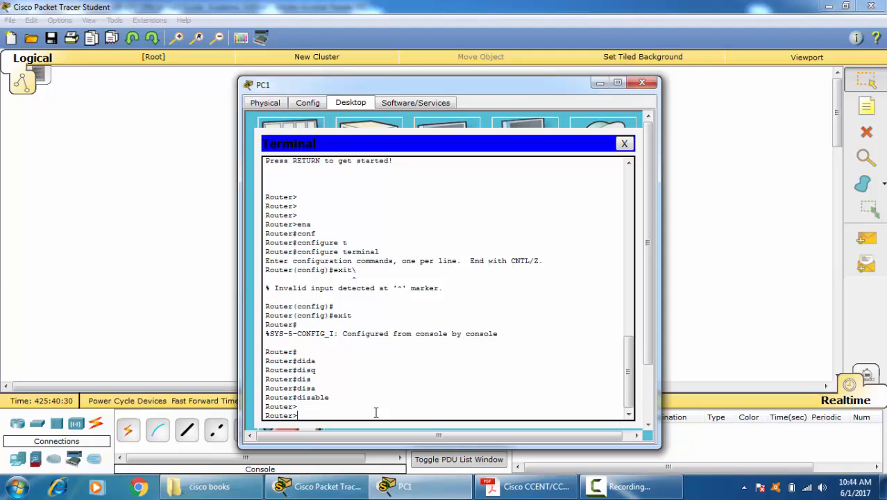
Step: Enter privileged mode with "ena", then end the router's console session with "exit" and start it again
type("ena")
key("Return")
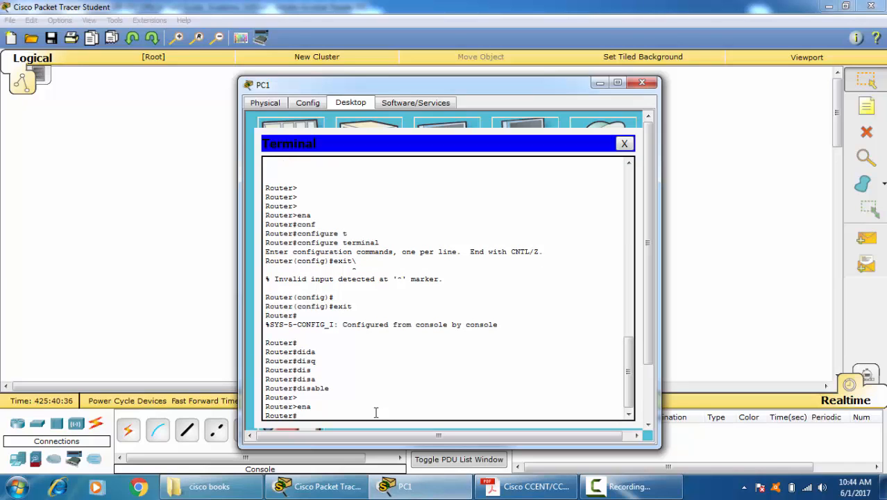
type("exit")
key("Return")
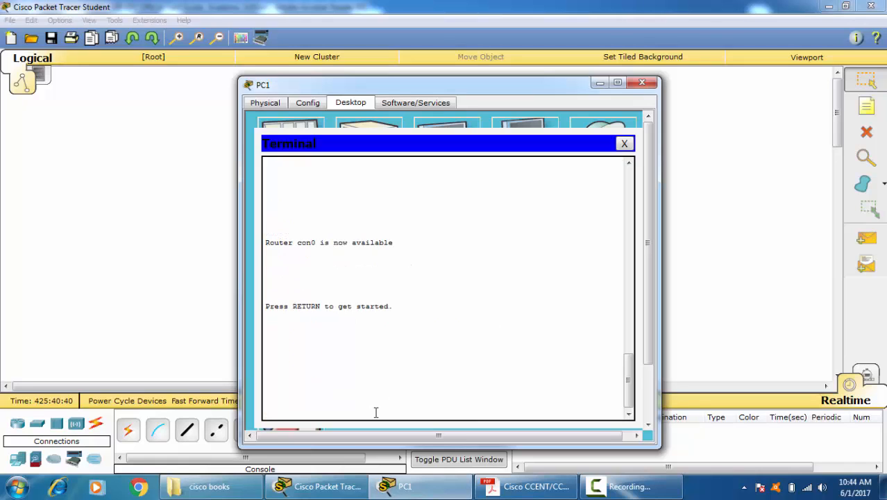
key("Return")
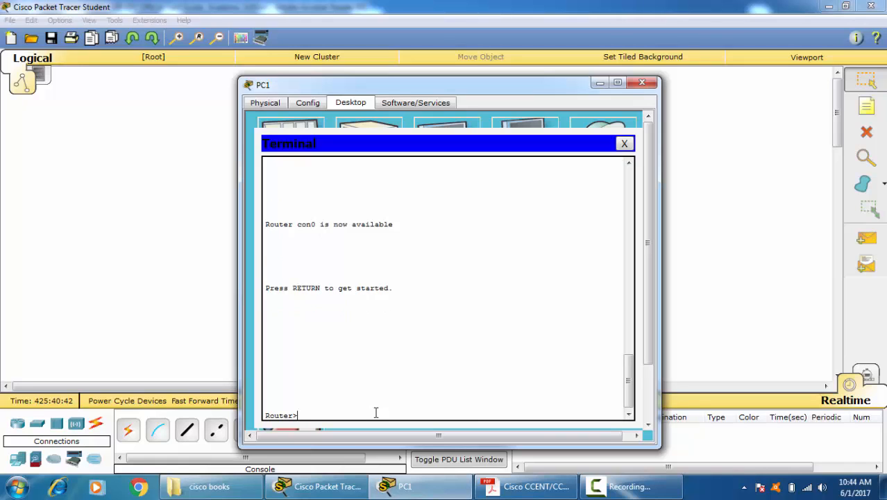
Step: Go from user mode to privileged mode with "ena" and to global configuration mode with "conf t"
key("Return")
type("ena")
key("Return")
key("Return")
key("Return")
key("Return")
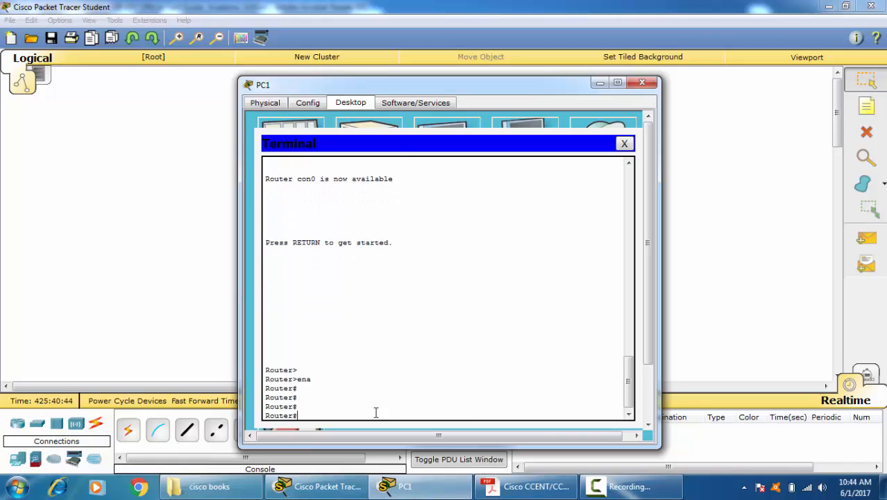
type("conf t")
key("Return")
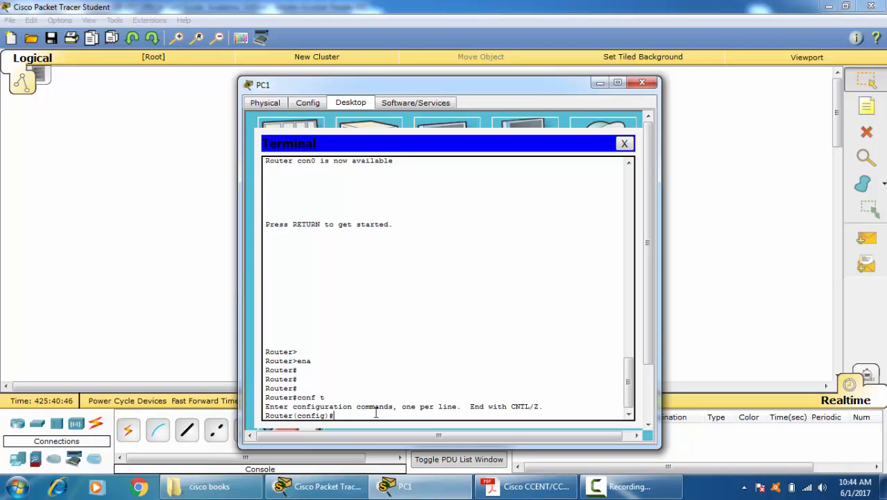
key("Return")
key("Return")
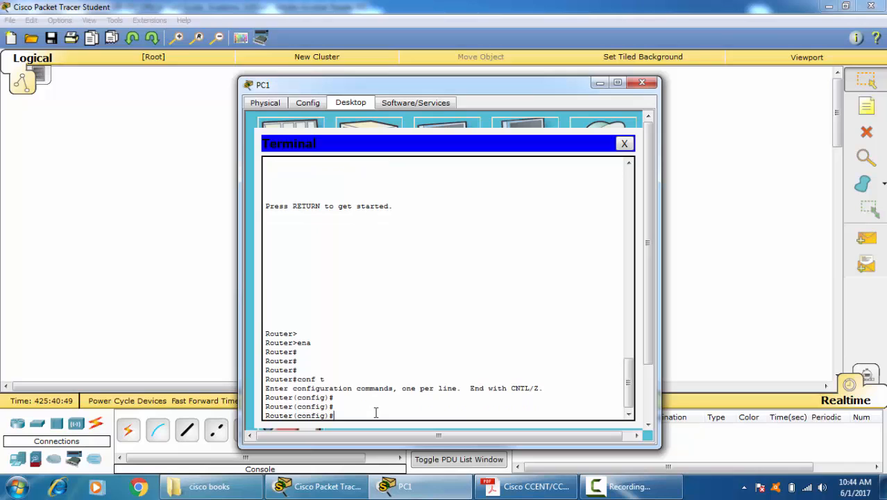
Step: Leave the router's global configuration mode with "exit"
type("exit")
key("BackSpace")
type("it")
key("Return")
key("Return")
key("Return")
key("Return")
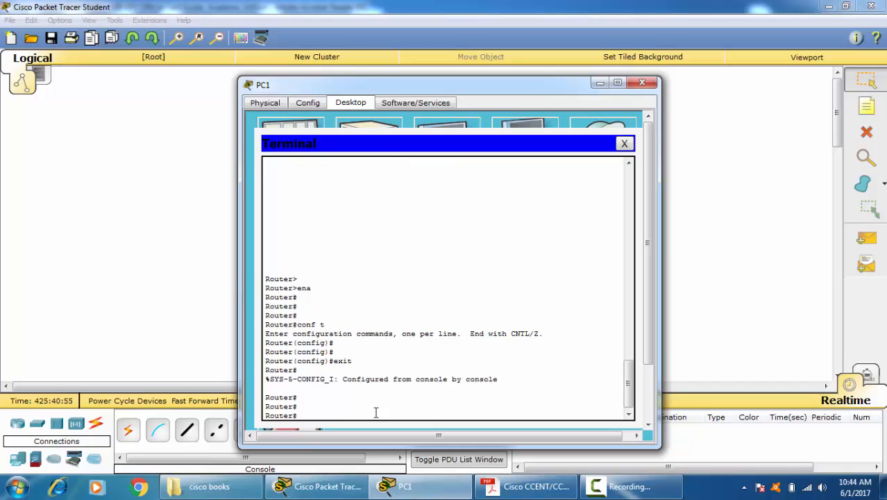
Step: Re-enter the router's global configuration mode from privileged mode with "conf t"
type("conf t")
key("Return")
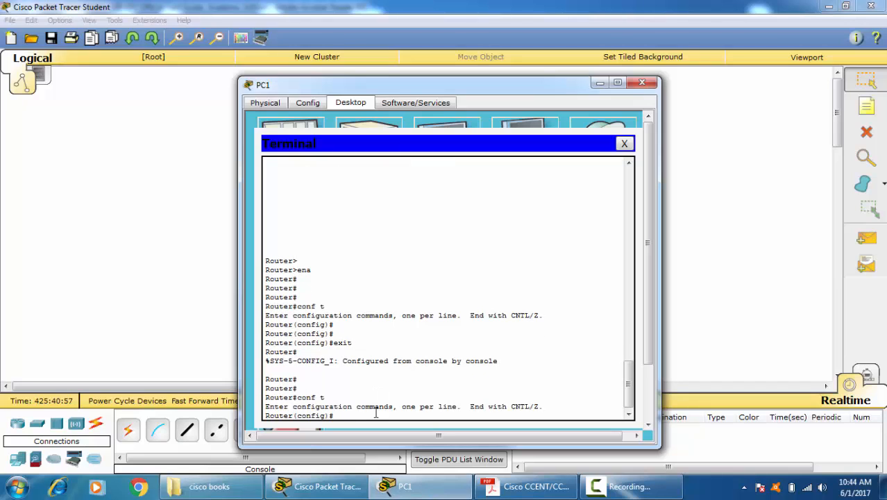
type("lin")
key("Tab")
key("BackSpace")
key("BackSpace")
key("BackSpace")
key("BackSpace")
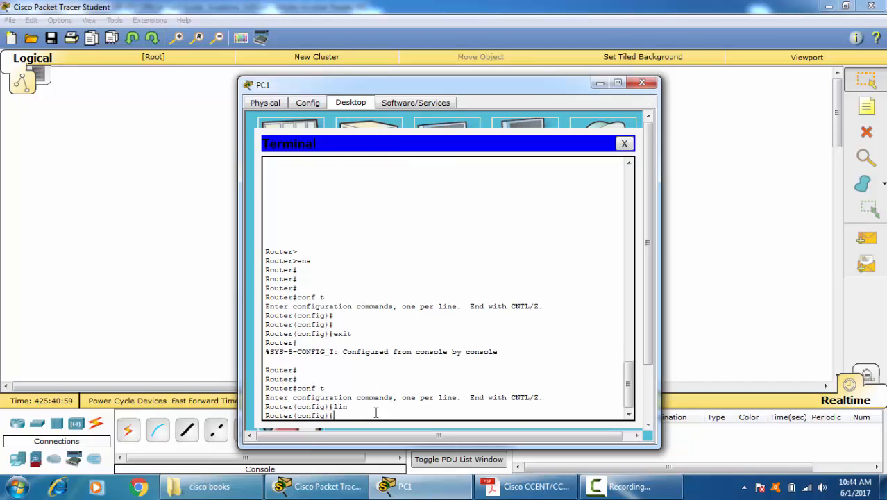
Step: Set the router's privileged-mode password with the "enable password" command
type("ena")
key("Tab")
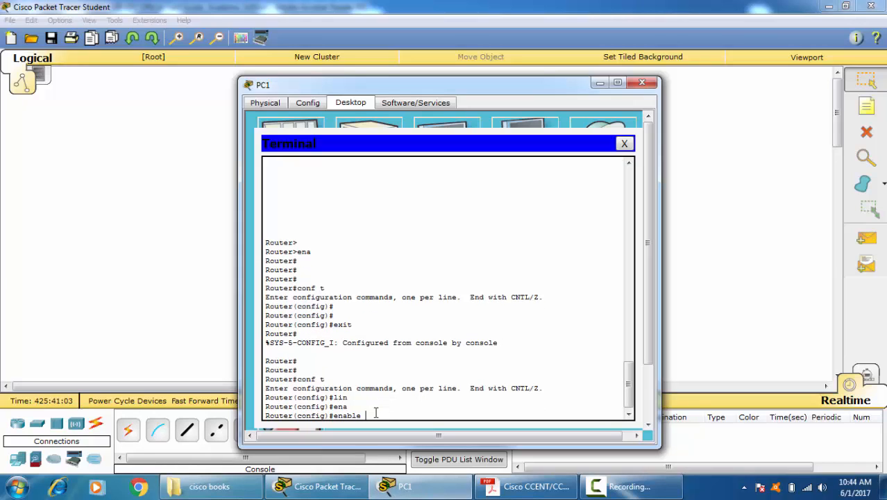
type("pas")
key("Tab")
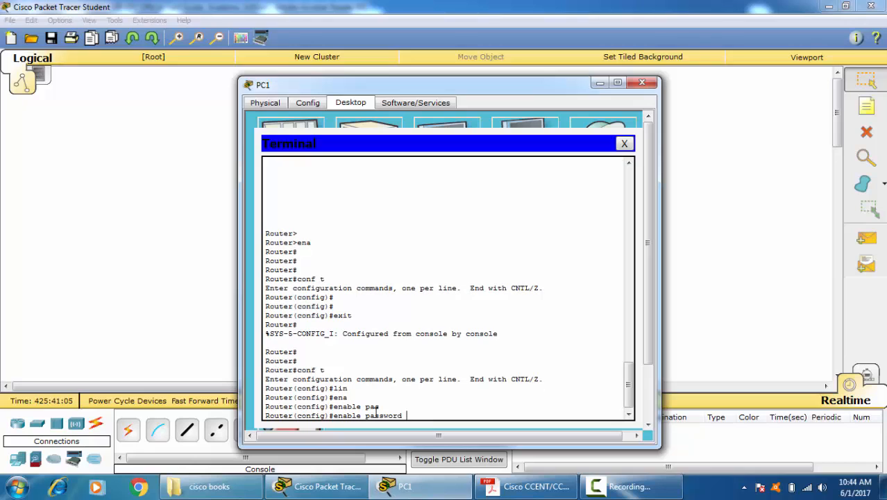
type("123")
key("Return")
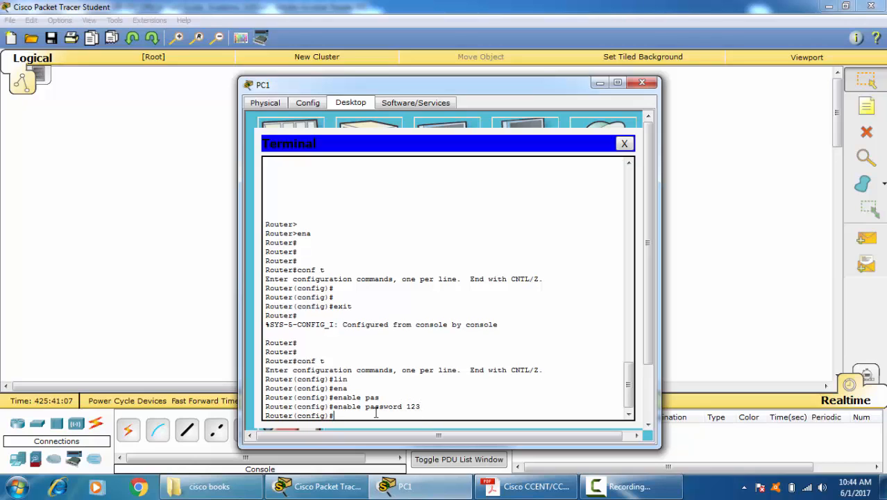
Step: Return to privileged mode and display the running configuration with "sh running-config" to check the enable password line, then end the listing
key("ctrl+z")
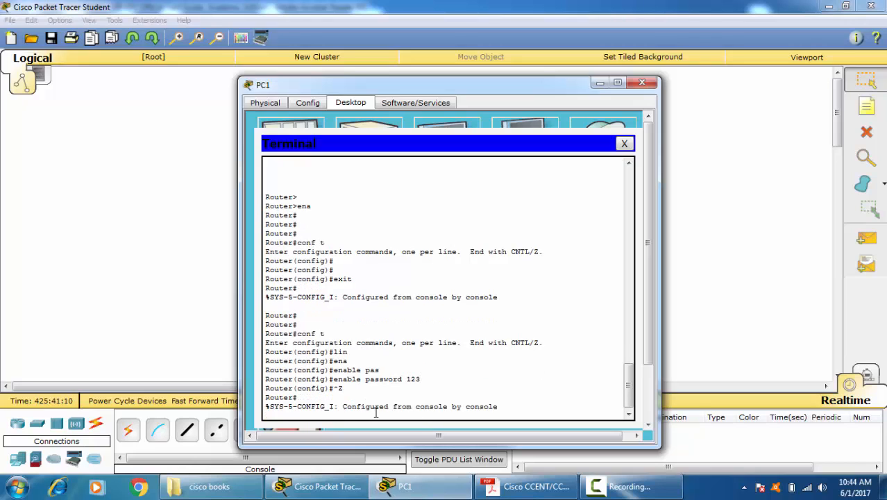
key("Return")
key("Return")
type("sh run")
key("Tab")
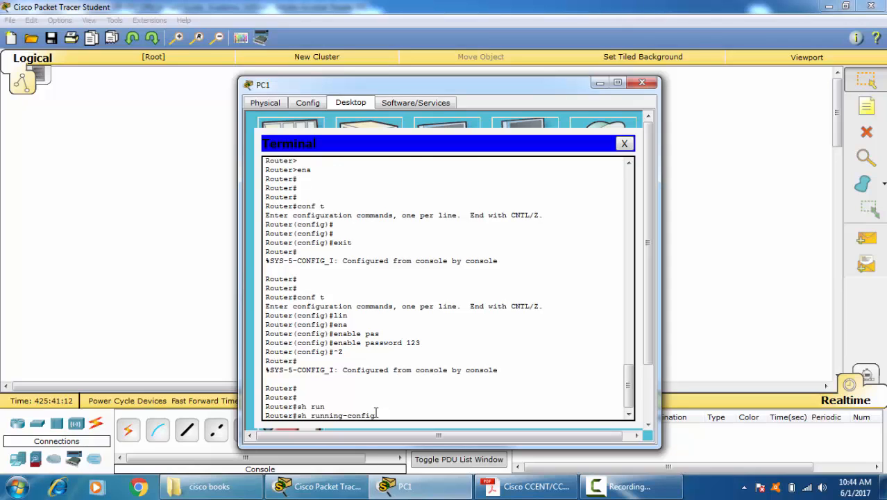
key("Return")
left_click_drag(332, 334, 367, 337)
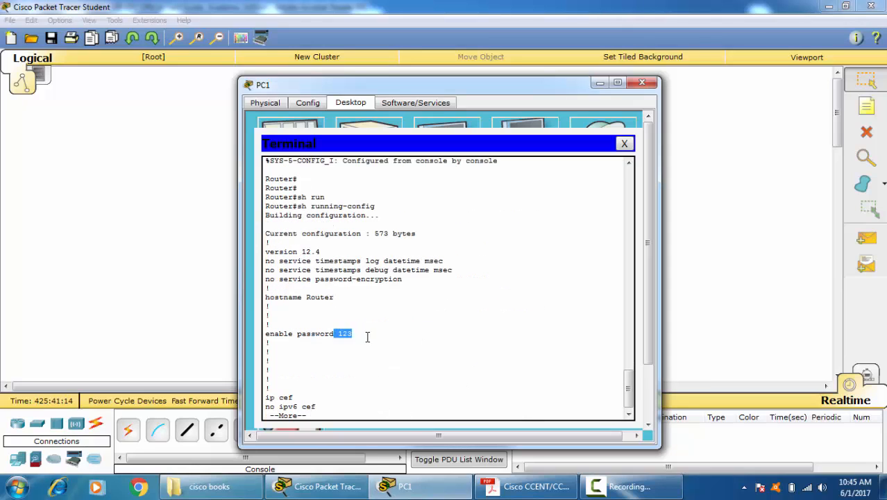
key("ctrl+c")
key("Return")
key("Return")
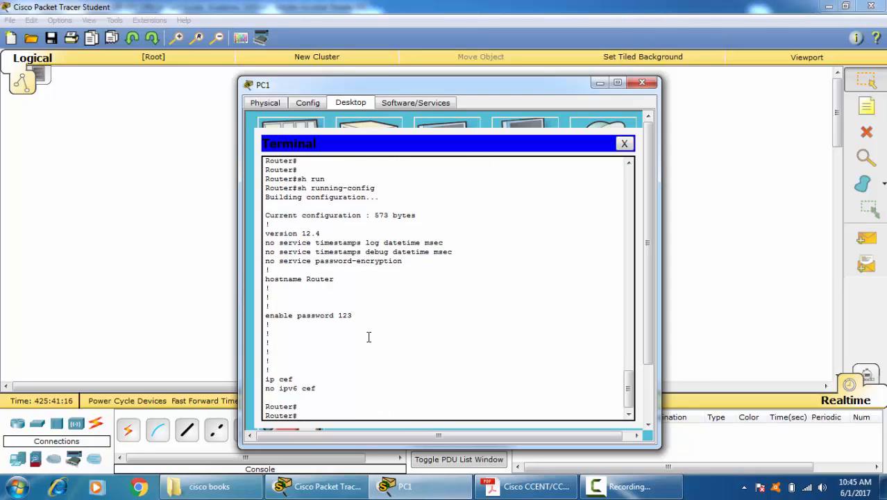
Step: Go back into global configuration mode with "conf t" after checking the running configuration
type("conf t")
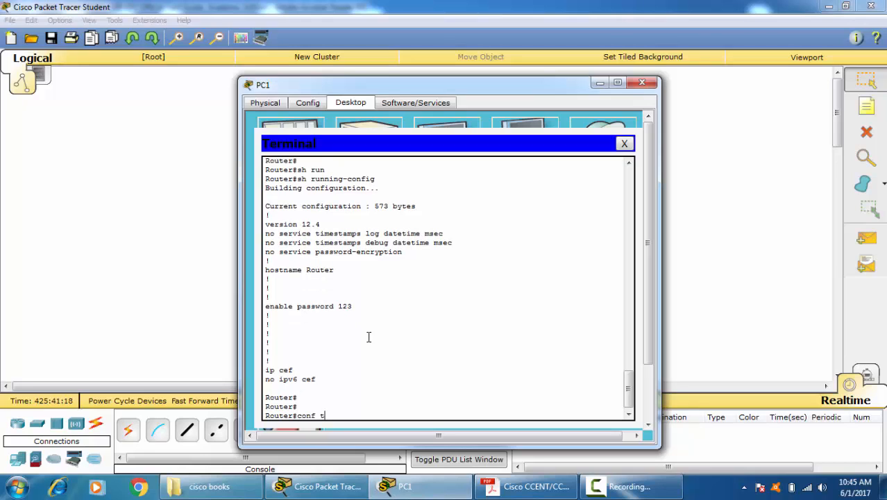
key("Return")
key("Return")
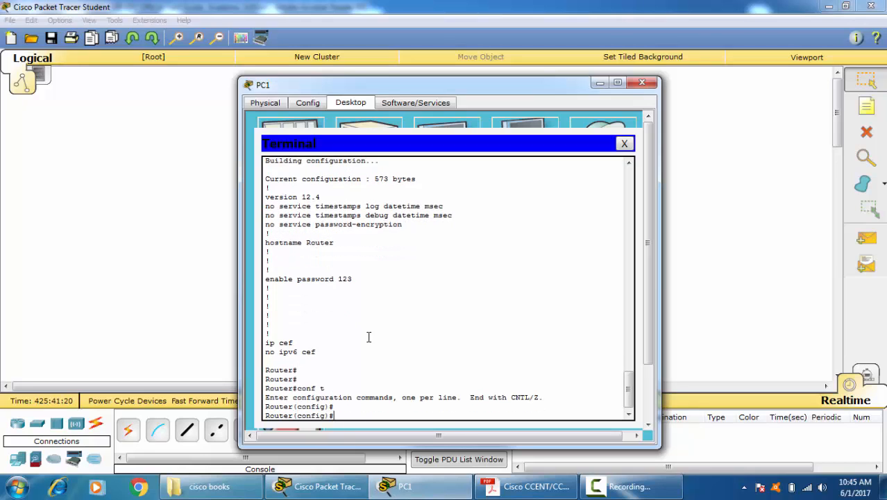
Step: Set an encrypted privileged-mode password with the "enable secret" command
type("en")
key("Tab")
type("a")
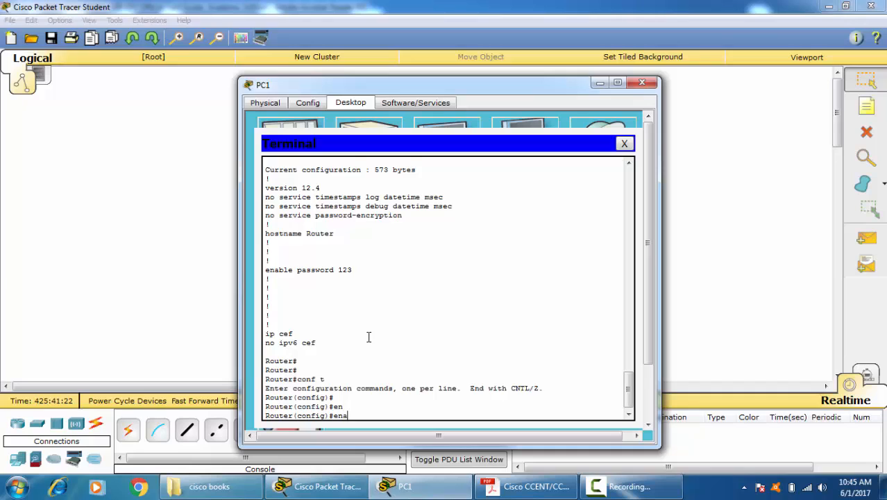
key("Tab")
type("sec")
key("Tab")
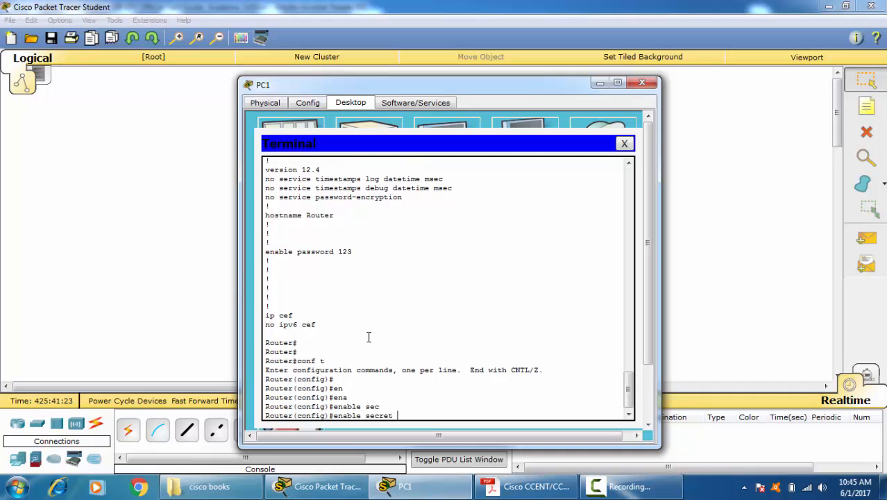
type("456")
key("Return")
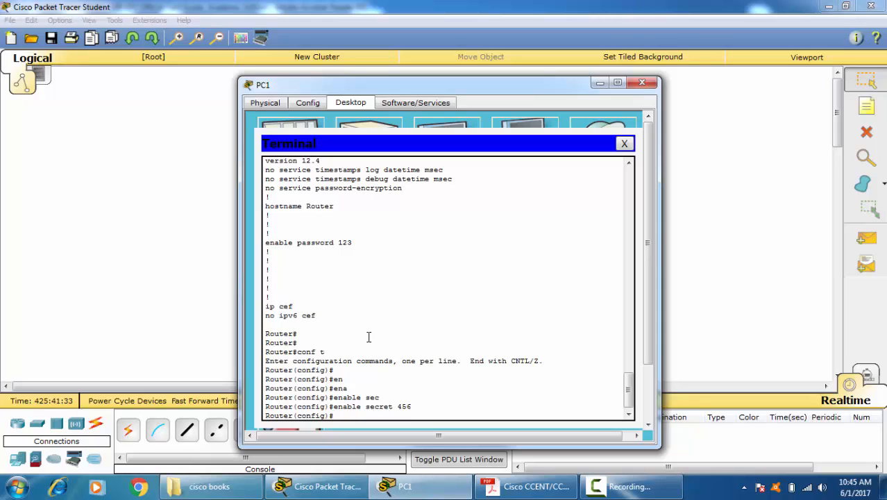
Step: Display the running configuration from configuration mode with "do sh run", examine the enable secret line, and end the listing
type("do sh run")
key("Return")
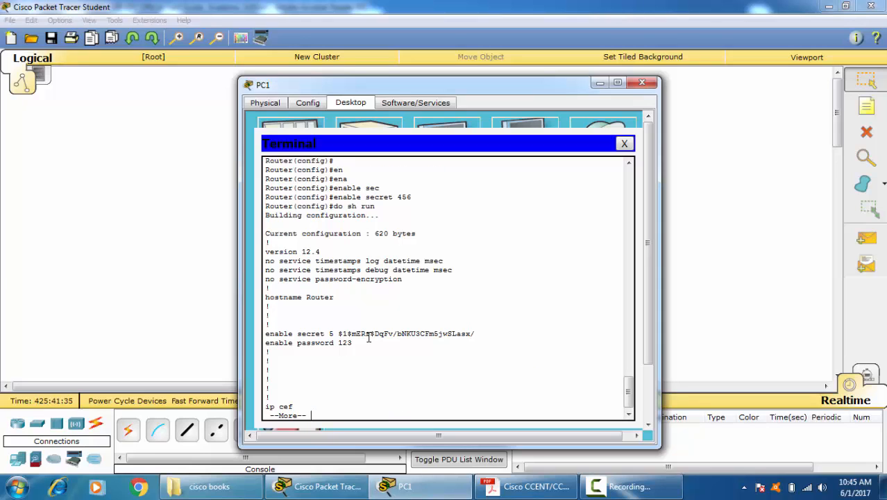
left_click_drag(337, 335, 457, 335)
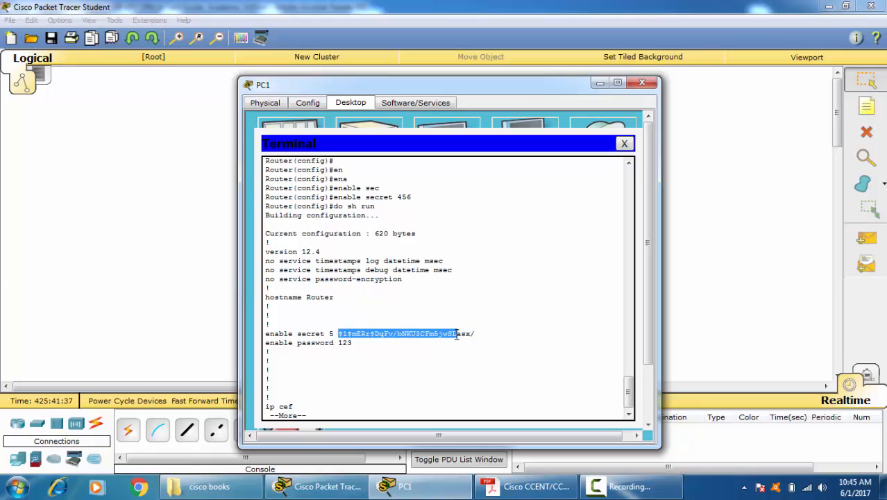
left_click(387, 376)
key("Return")
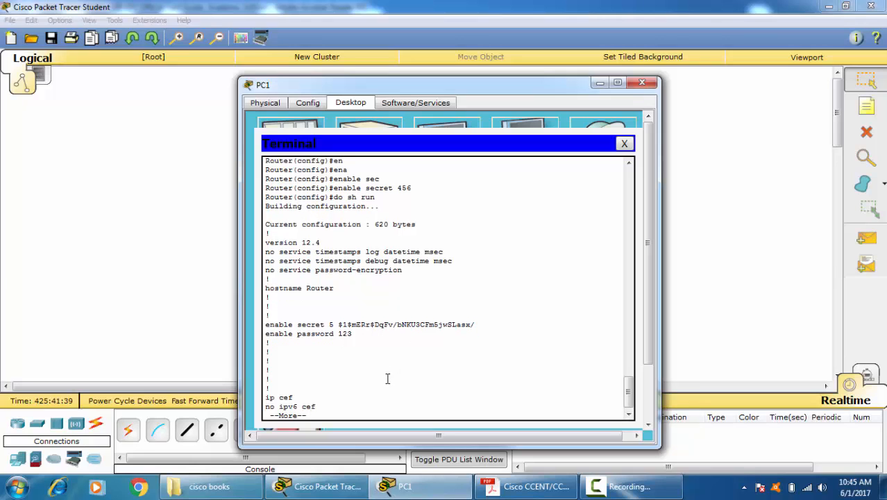
key("ctrl+c")
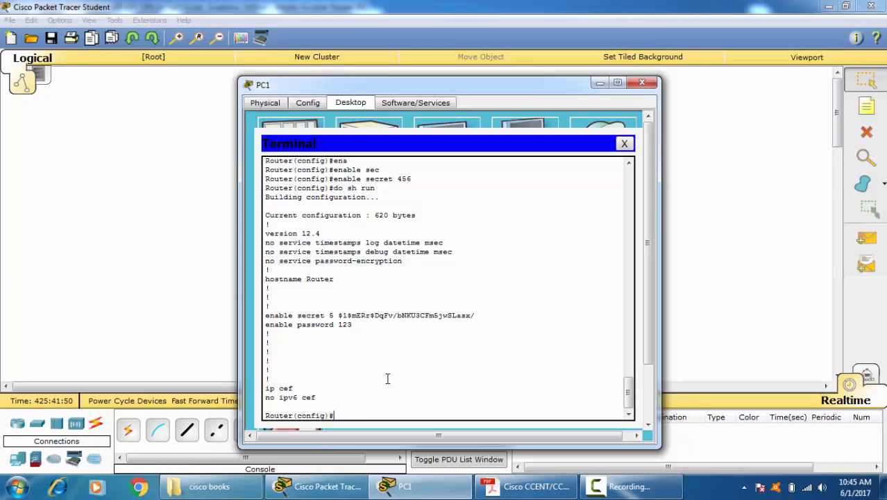
Step: Open the console line's configuration with "line console 0" and require authentication with "login"
type("ine con")
key("Tab")
type("0")
key("Return")
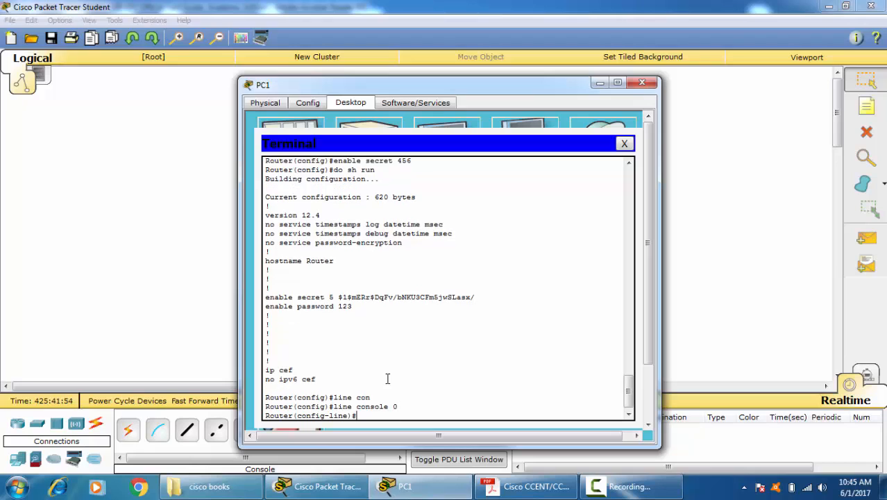
type("log")
key("Tab")
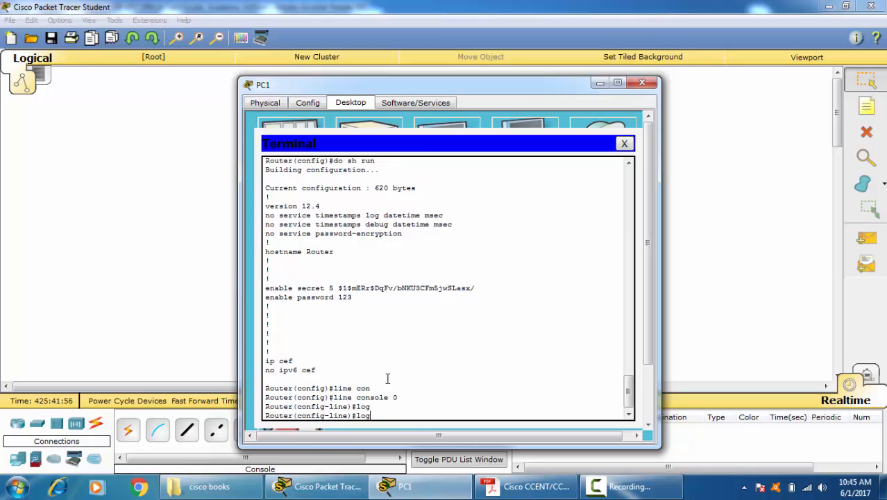
type("in")
key("Return")
Step: Set the console line's access password with the "password" command
type("pass")
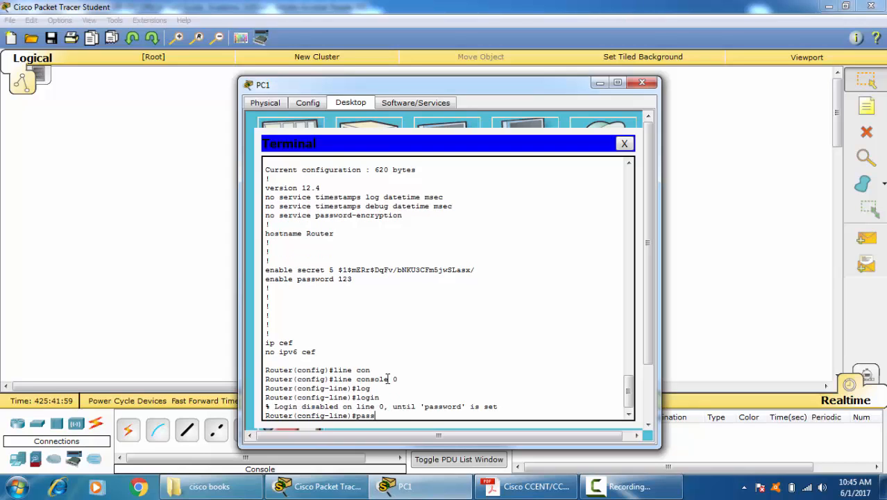
key("Tab")
type("1")
key("Return")
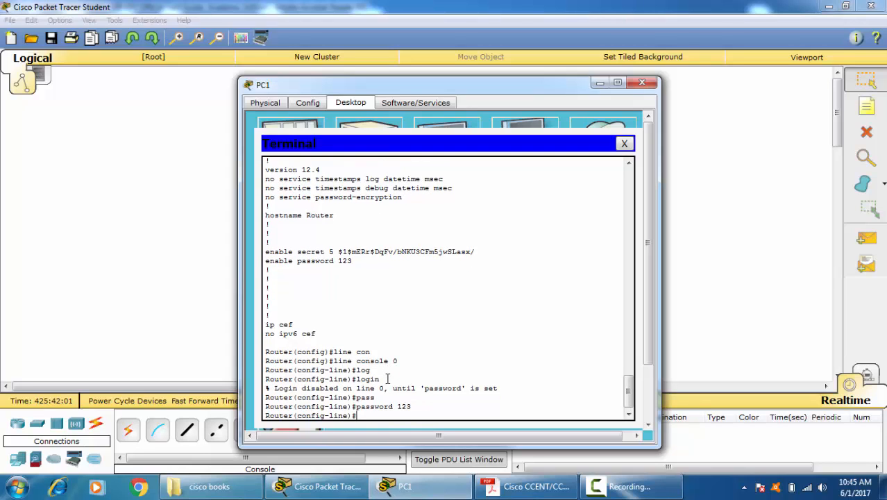
key("Return")
Step: Return to privileged mode, end the session with "exit", and log back in with the console password
key("ctrl+z")
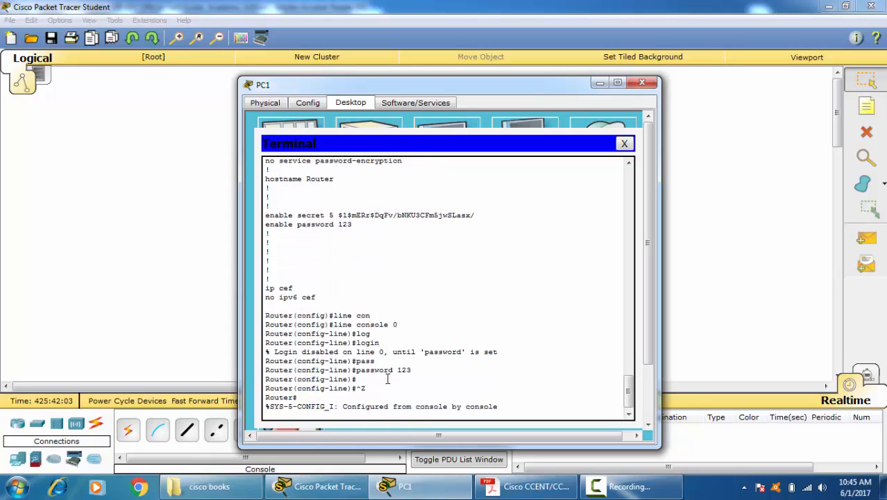
key("Return")
type("exit")
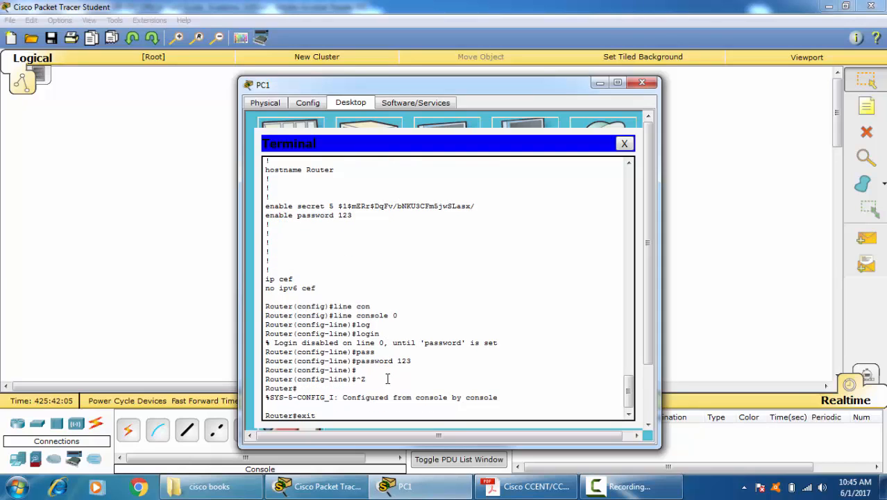
key("Return")
key("Return")
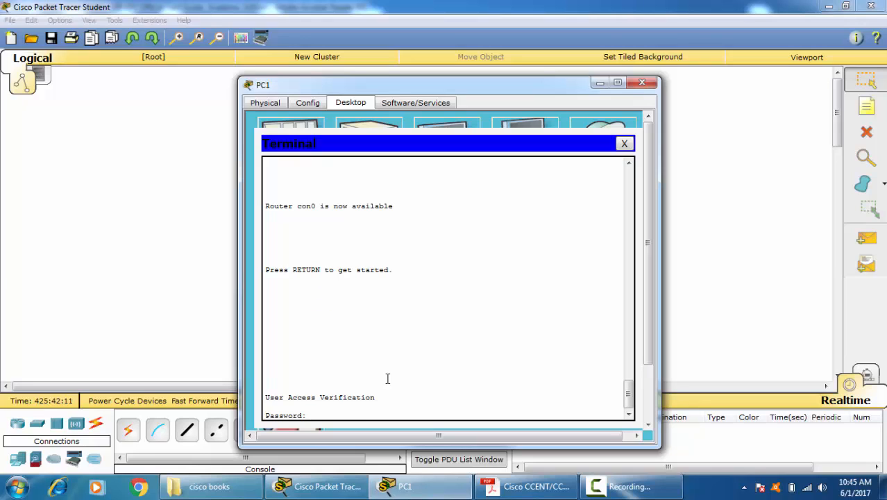
key("Return")
Step: Try to enter privileged mode with "ena", answering the privileged-mode password prompts
key("Return")
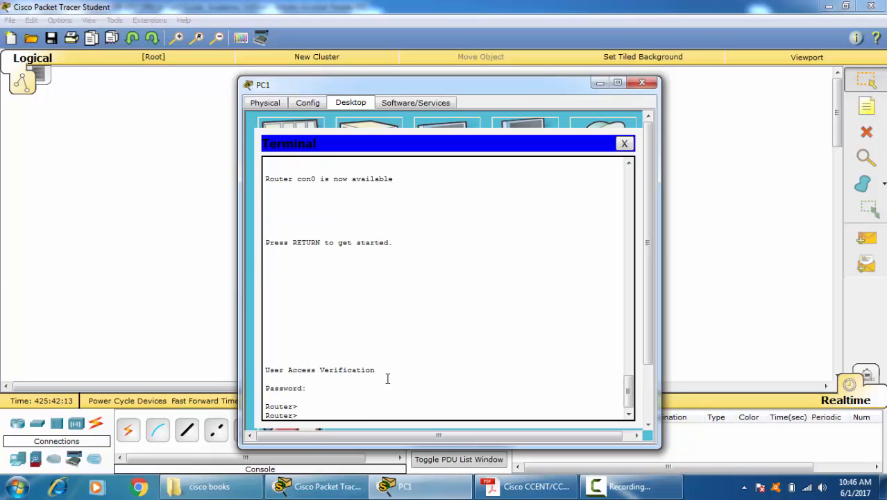
type("ena")
Step: Enter privileged mode with "ena" and the enable secret password
key("Return")
key("Return")
key("Return")
key("Return")
key("Return")
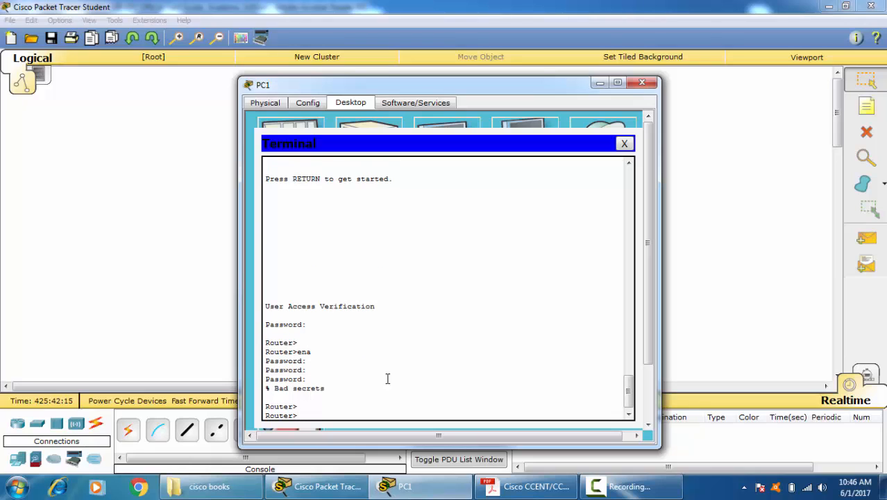
type("ena")
key("Return")
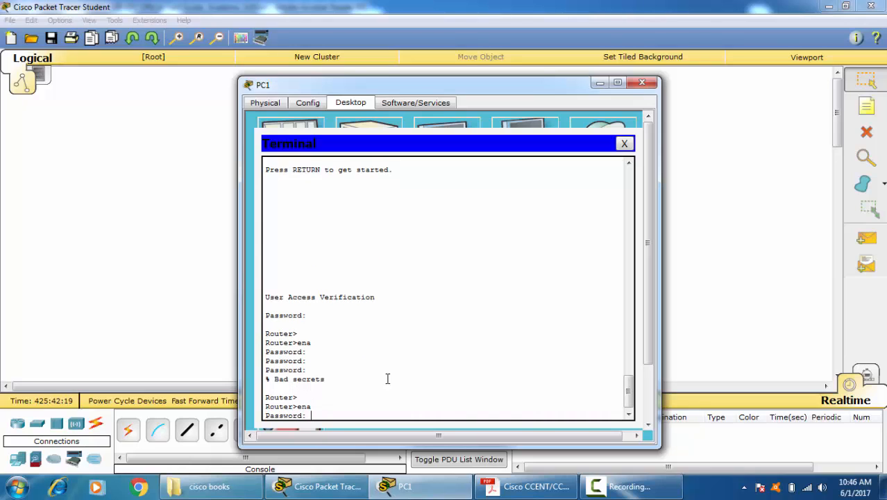
key("Return")
key("Return")
key("Return")
key("Return")
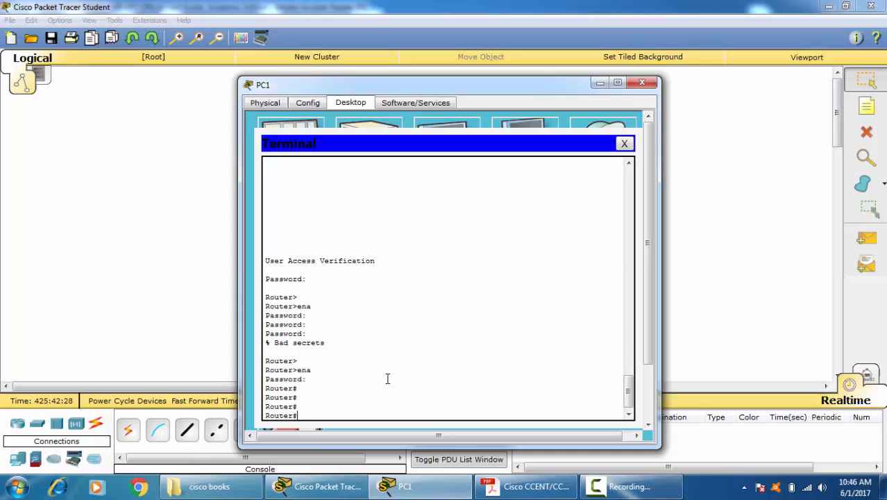
Step: Enter global configuration mode with "conf t" and create the local user with "username cisco"
type("conf t")
key("Return")
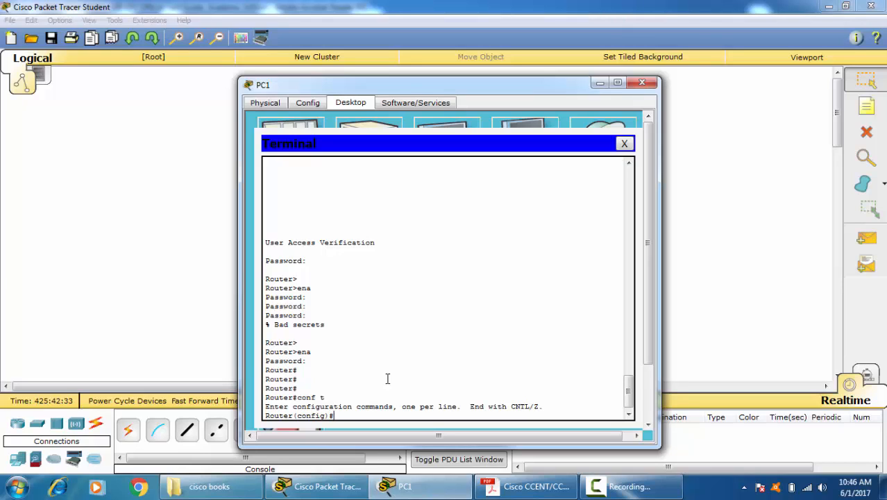
type("user")
key("Tab")
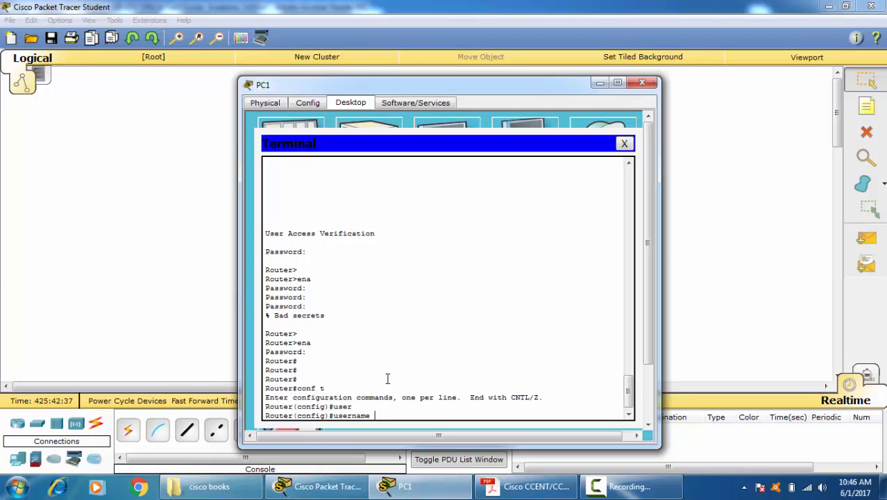
type("cisco")
key("Return")
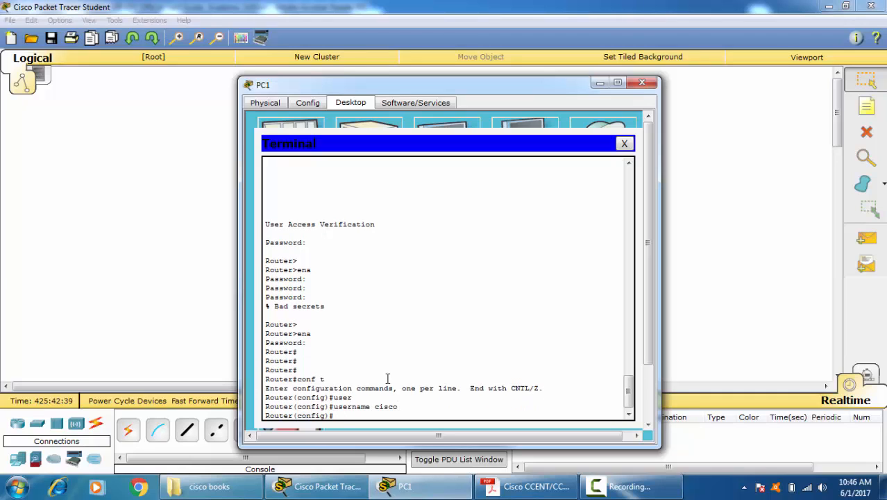
Step: Assign an account password to the local user cisco with the "username" command's "password" option
key("Up")
type("password cisco")
key("Return")
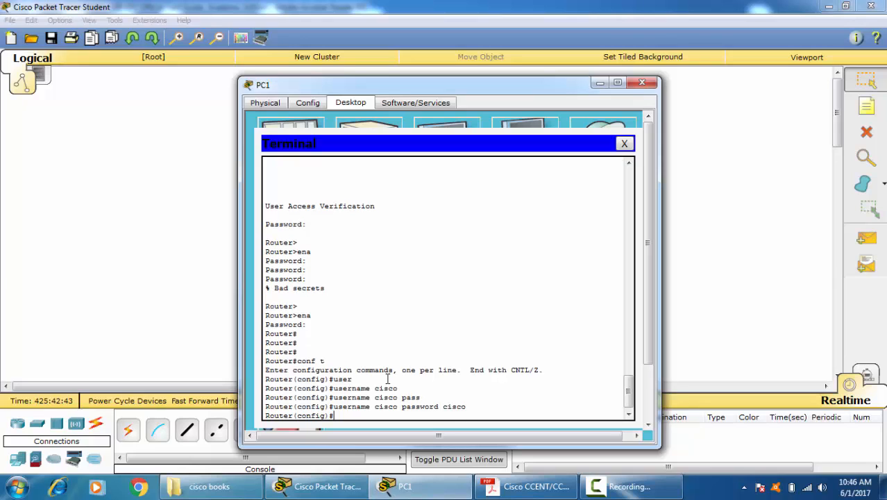
Step: Enter console line configuration mode with "line console 0"
type("lin")
key("Tab")
type("con")
key("Tab")
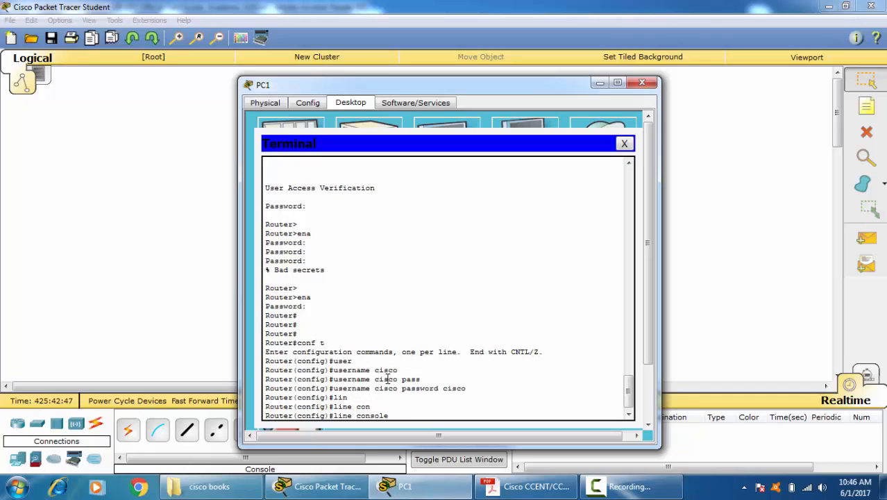
type("0")
key("Return")
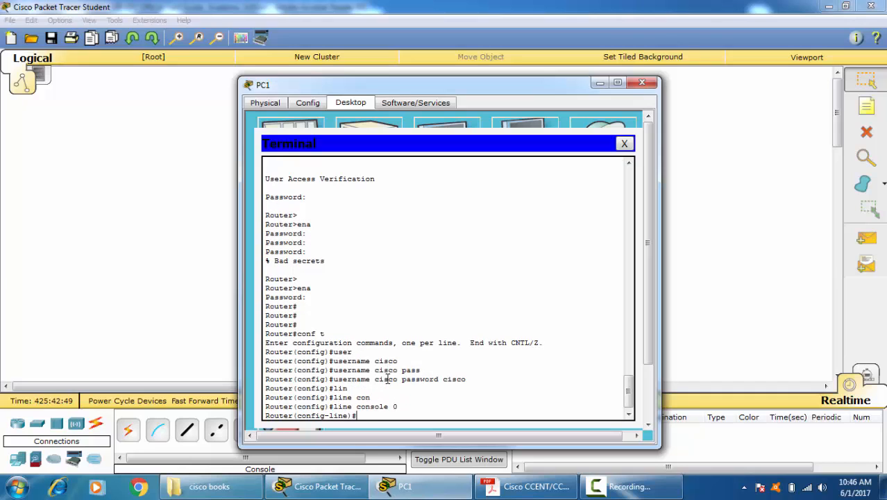
Step: Require local user authentication on the console line with "login local"
type("log")
key("Tab")
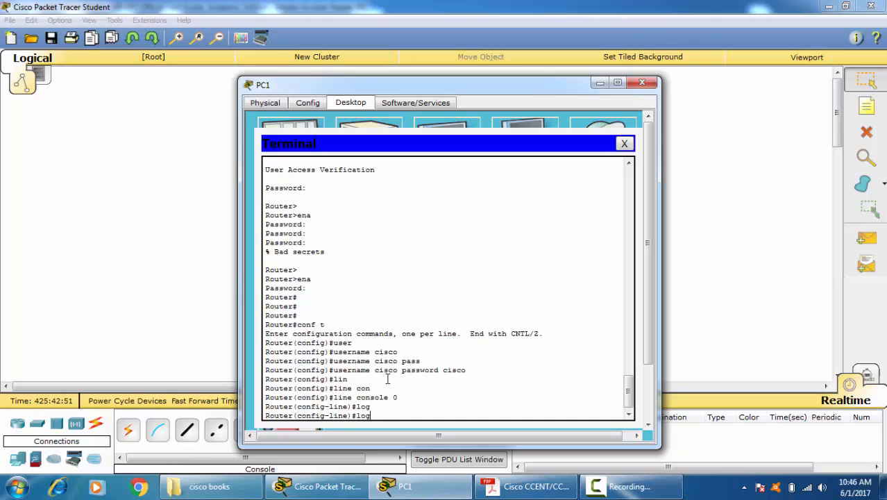
type("in lo")
key("Tab")
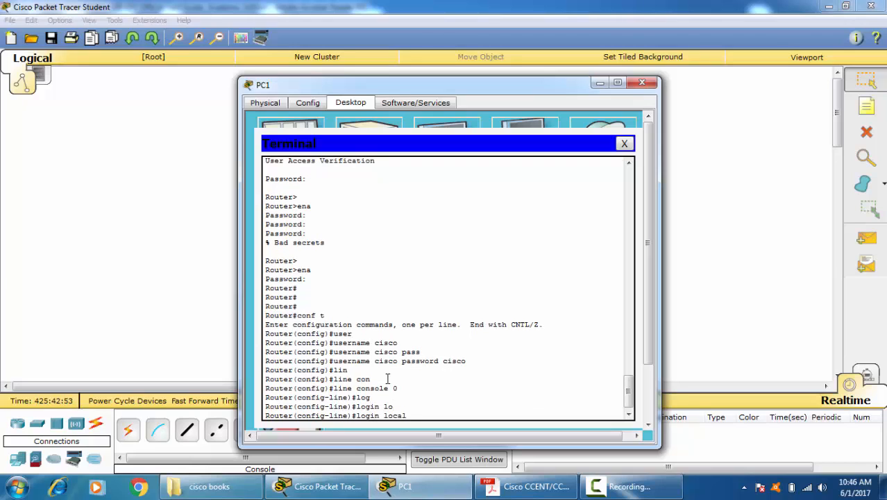
key("Return")
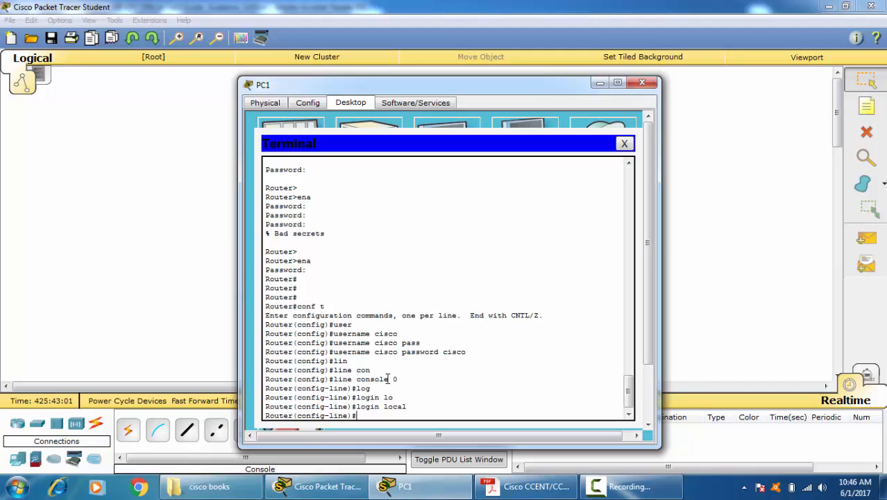
Step: Leave the configuration modes, end the console session with "exit" and bring up the router's username prompt
type("exit")
key("Return")
key("Return")
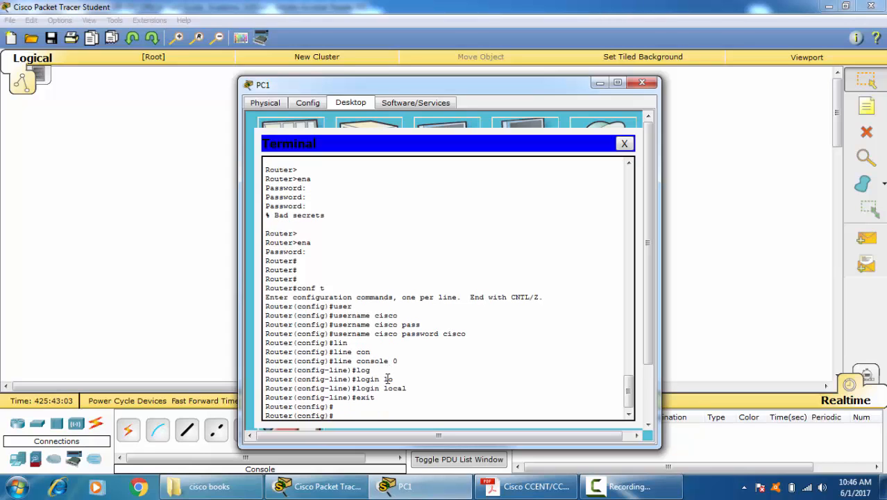
type("e")
key("ctrl+z")
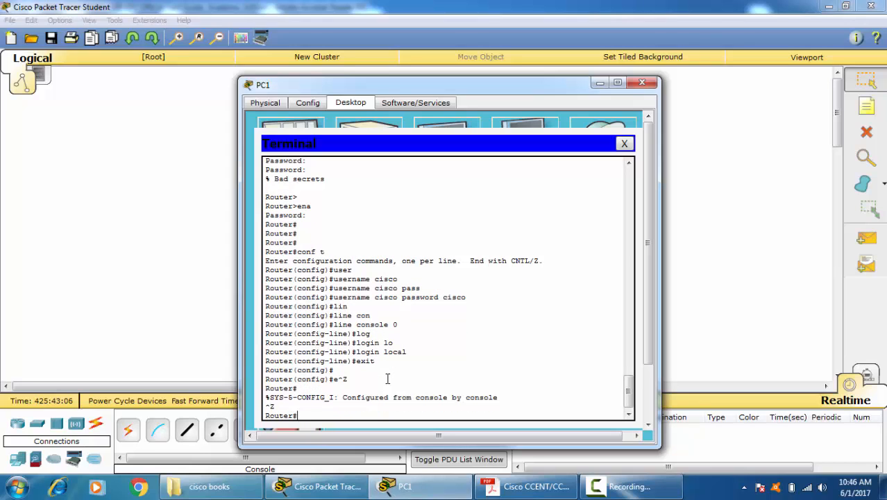
type("exit")
key("Return")
key("Return")
key("Return")
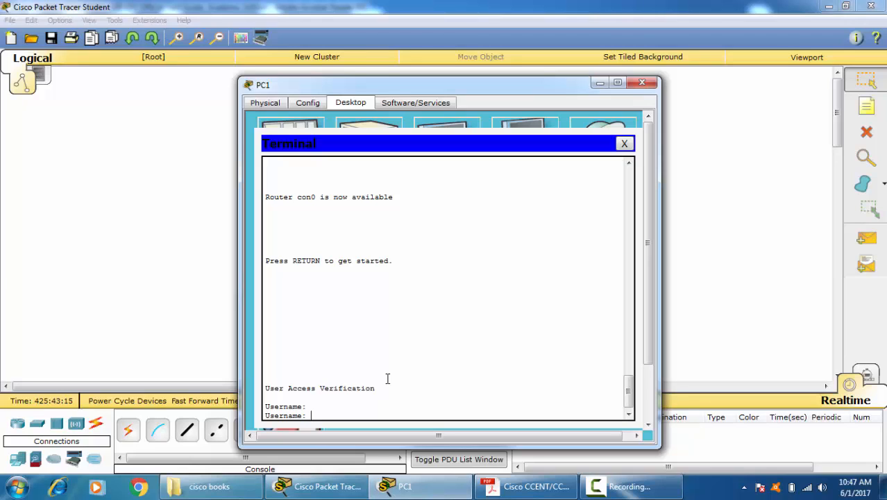
Step: Log in to the router console as local user cisco with the account password
type("cisco")
key("Return")
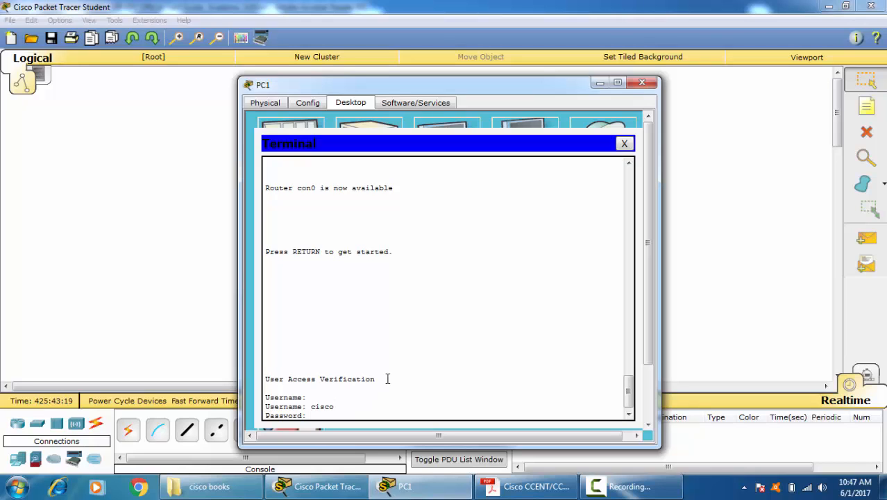
key("Return")
key("Return")
Step: Enter privileged mode with "ena" and the enable secret password, and check the privilege level with "sh privilege"
type("ena")
key("Return")
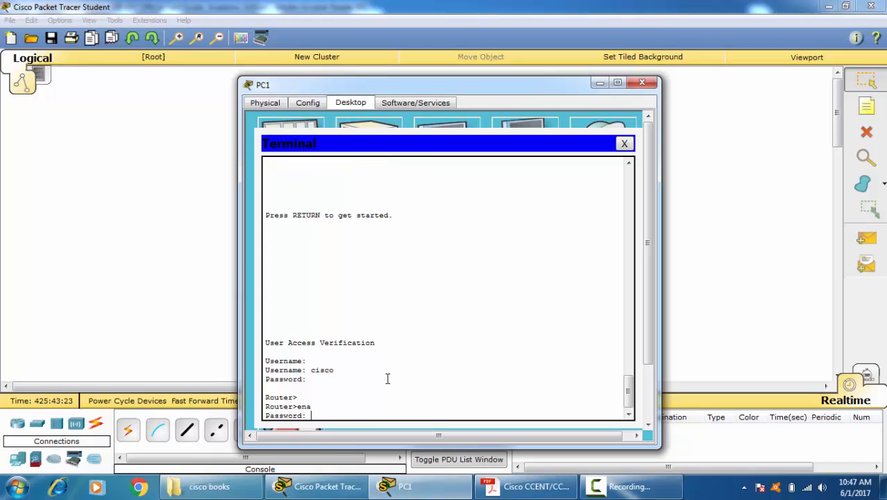
key("Return")
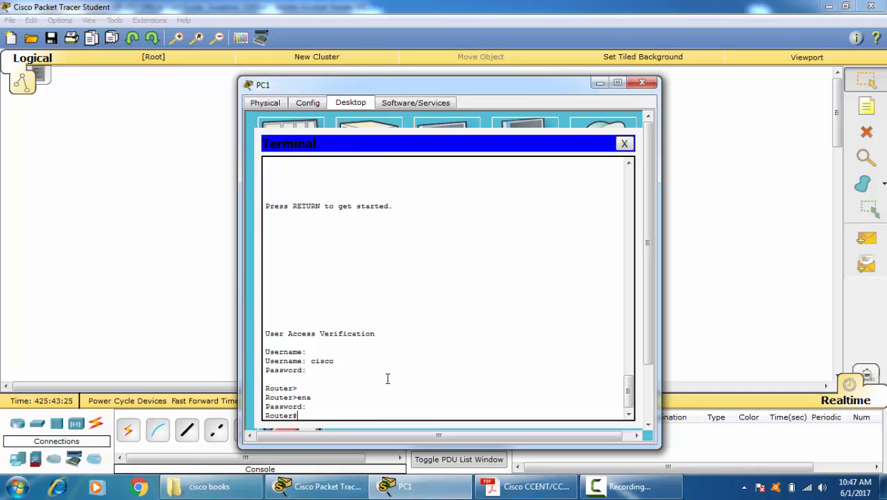
type("sh pri")
key("Tab")
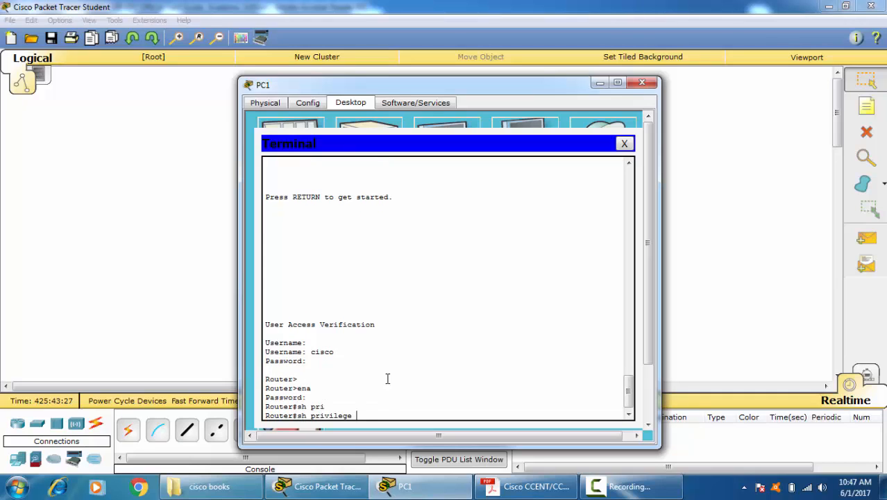
key("Return")
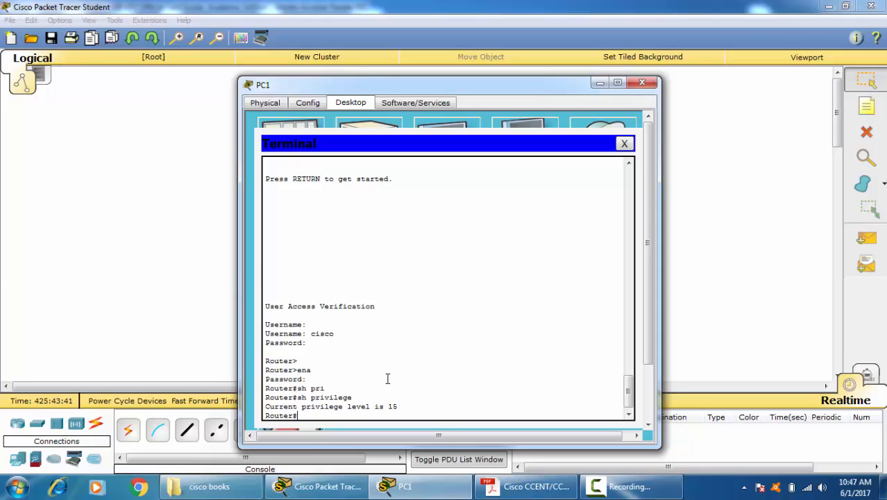
Step: Enter global configuration mode with "conf t" and start a "username" command
type("conf t")
key("Return")
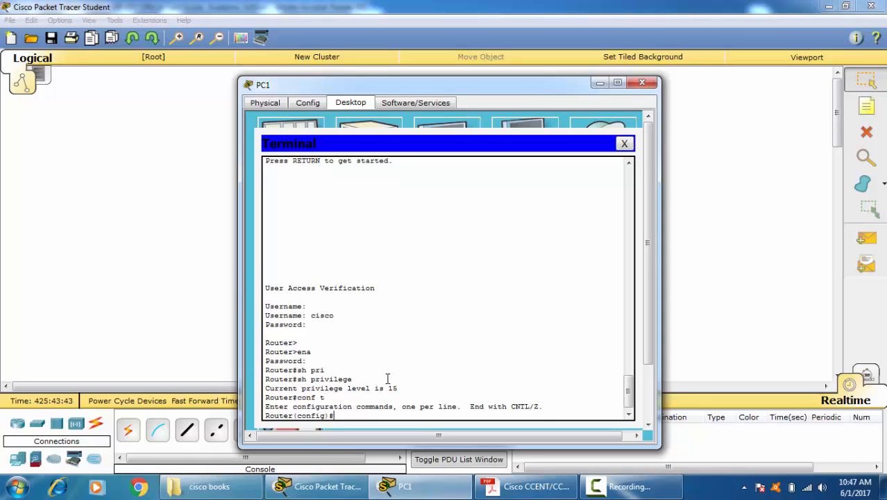
type("use")
type("r")
key("Tab")
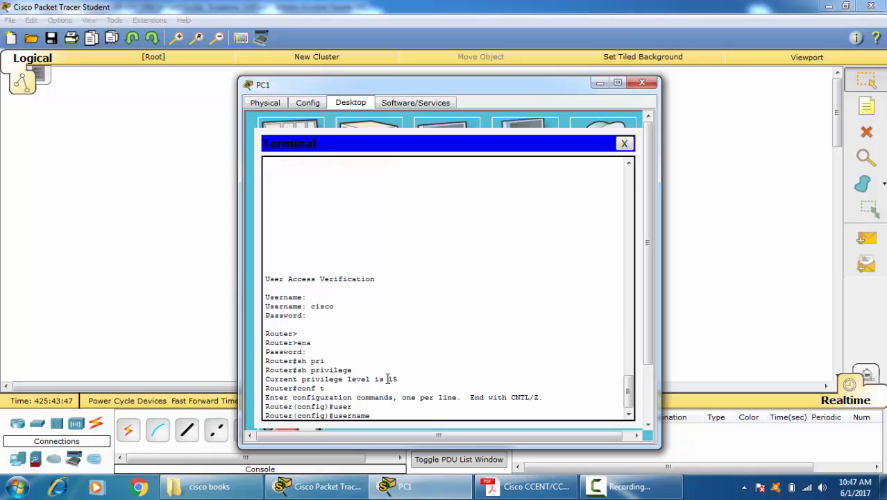
Step: Name the new local user abc and try to add a privilege option after its account password, checking the command help
type("abc password")
key("Tab")
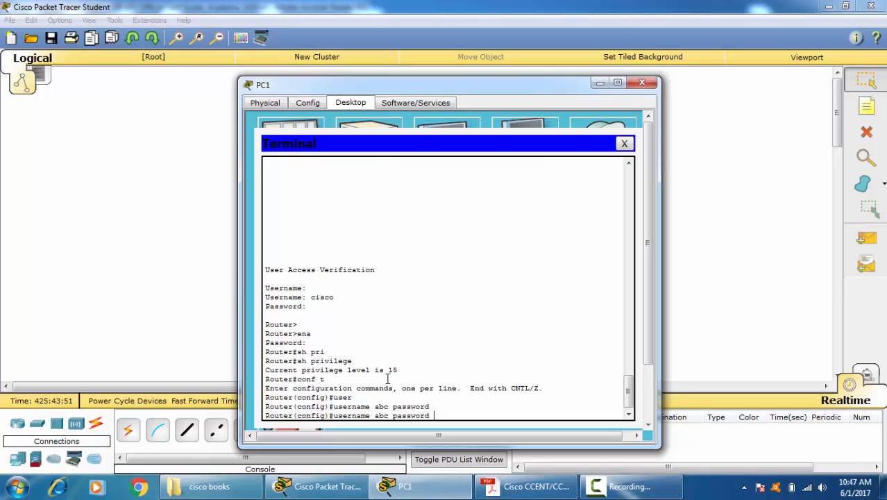
type("abc pr")
key("Tab")
key("BackSpace")
key("BackSpace")
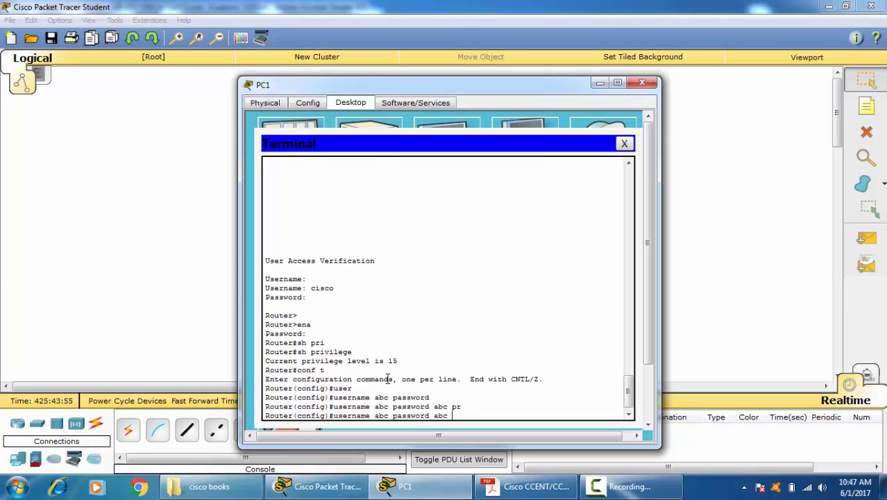
type("?")
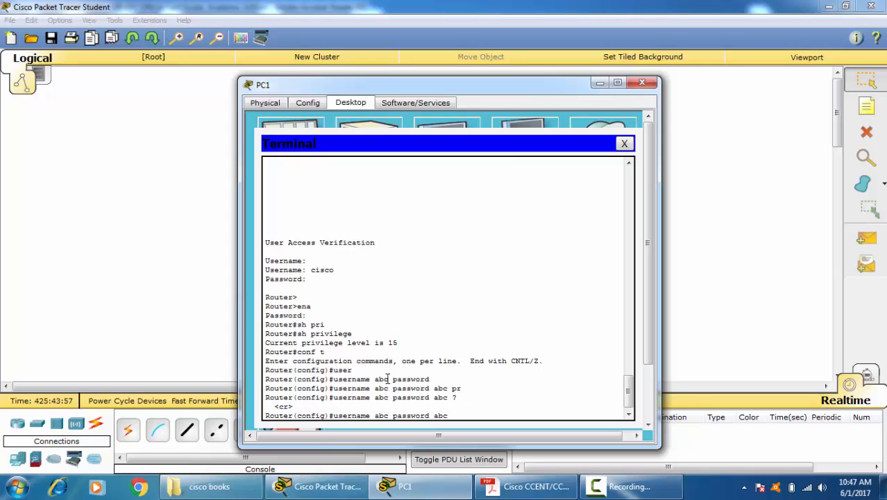
Step: Replace user abc's password option with "privilege 5", consulting the command help for the available options
key("BackSpace")
key("BackSpace")
key("BackSpace")
key("BackSpace")
key("BackSpace")
key("BackSpace")
key("BackSpace")
key("BackSpace")
key("BackSpace")
key("BackSpace")
key("BackSpace")
key("BackSpace")
key("BackSpace")
type("?")
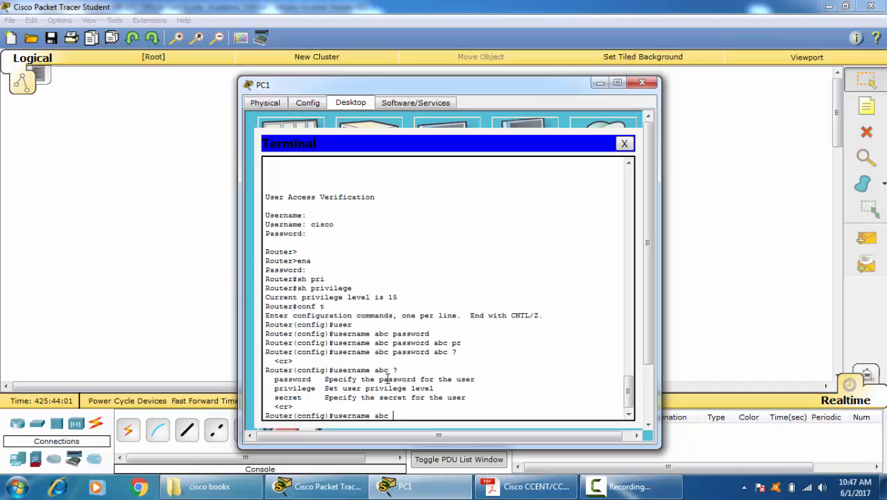
type("pr")
key("Tab")
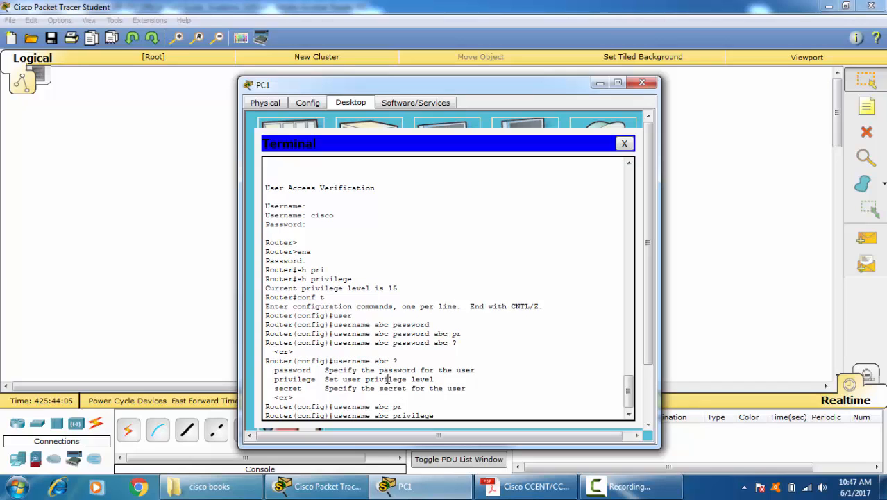
type("?")
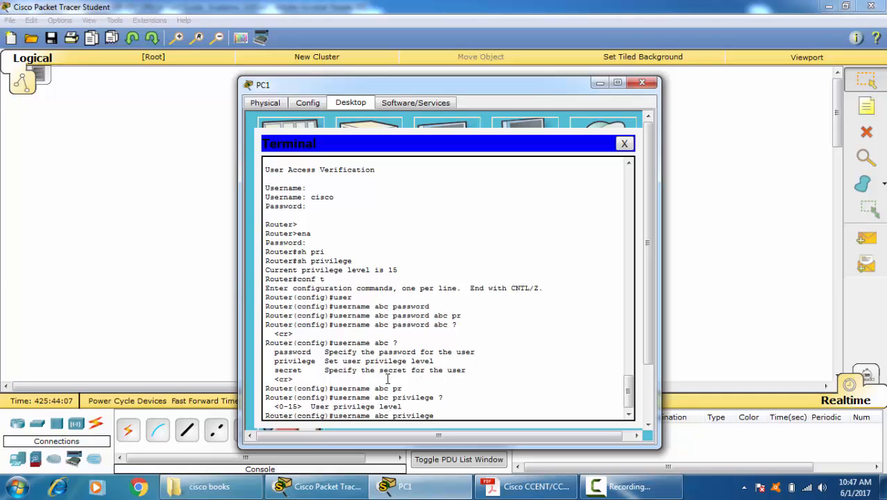
type("5 ?")
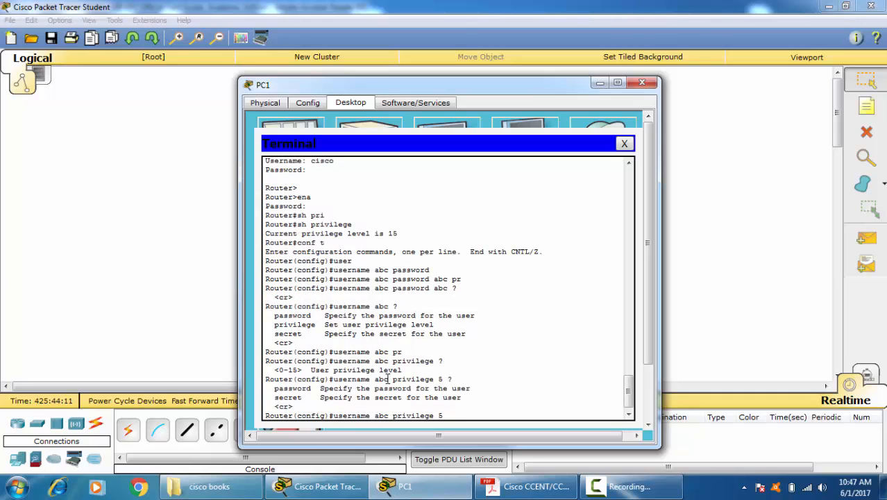
type("pass")
Step: Complete the privilege 5 command for user abc with the "password" option and an account password
key("Tab")
type("abc")
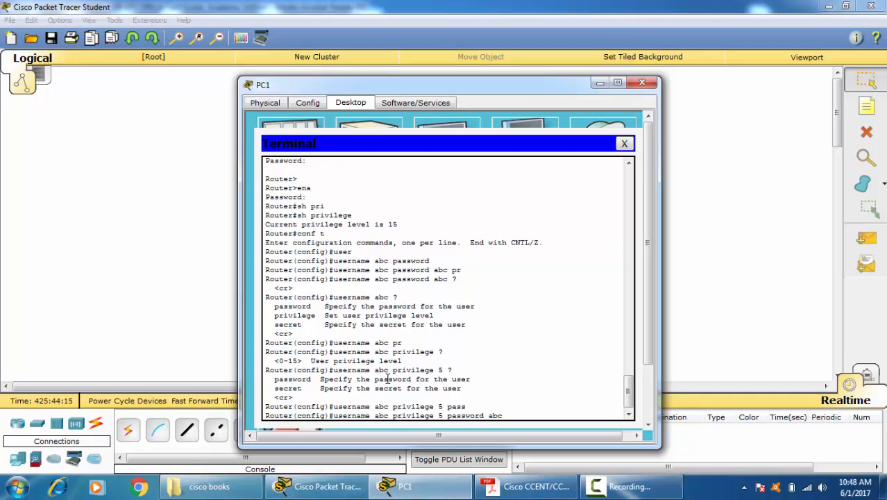
key("Return")
key("Return")
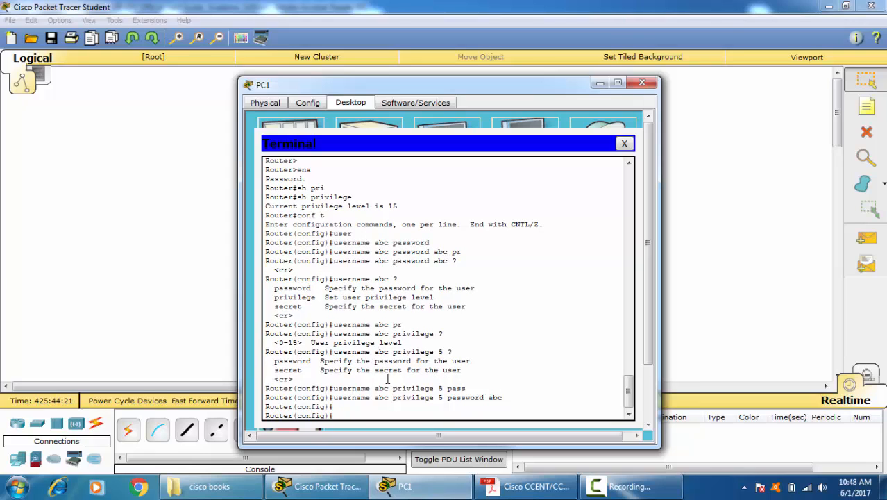
Step: Exit global configuration mode and log out of the console to reach the username prompt
type("exit")
key("Return")
key("Return")
key("Return")
key("Return")
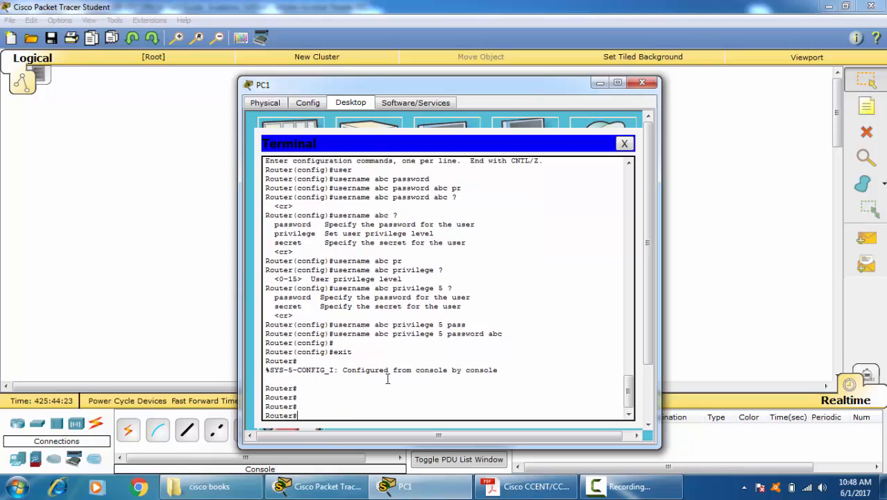
key("Return")
type("exit")
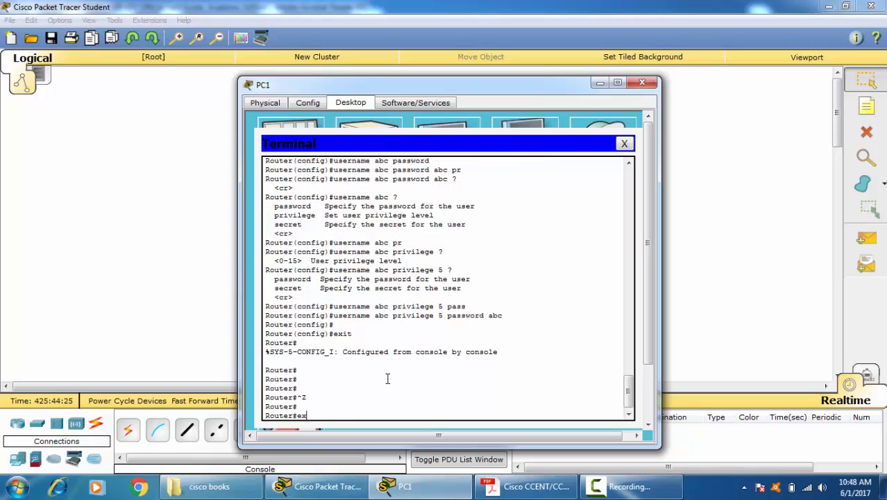
key("Return")
Step: Log in as local user abc with the account password and check the privilege level with "sh privilege"
key("Return")
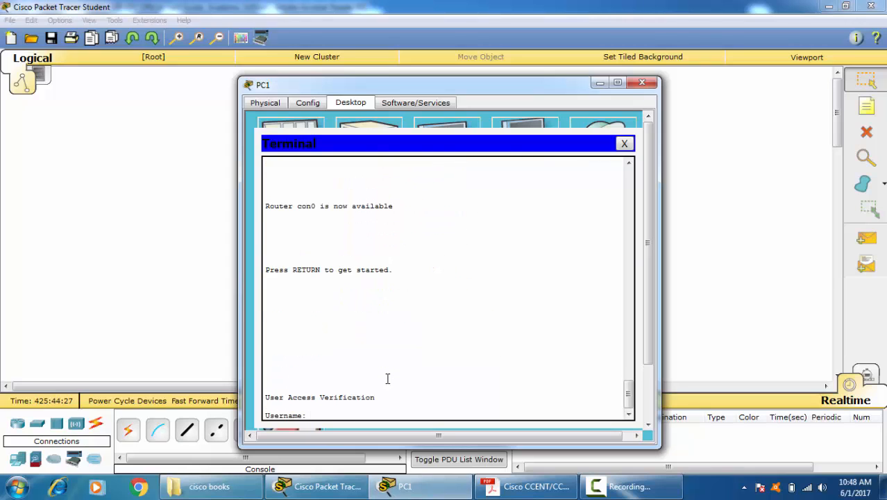
type("abc")
key("Return")
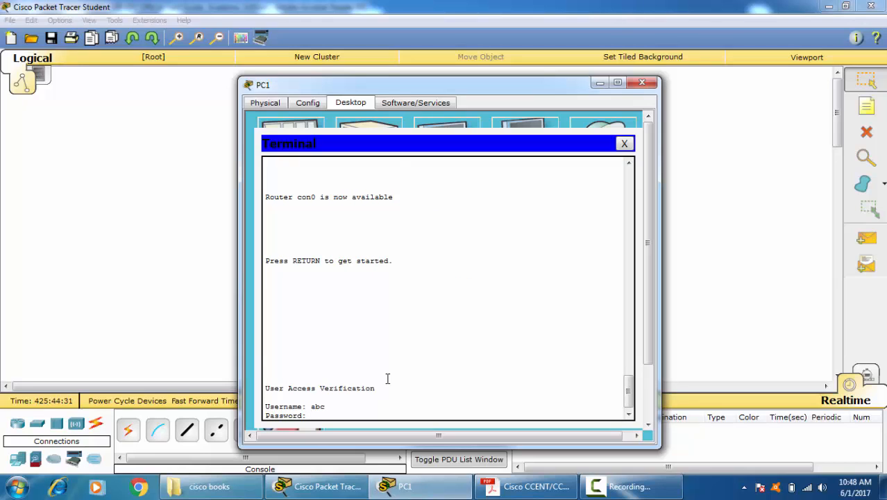
key("Return")
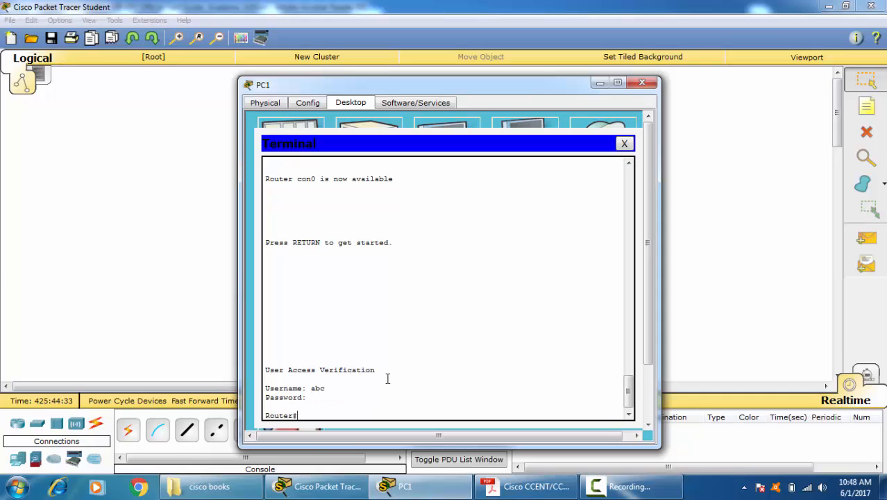
type("sh pri")
key("Tab")
key("Return")
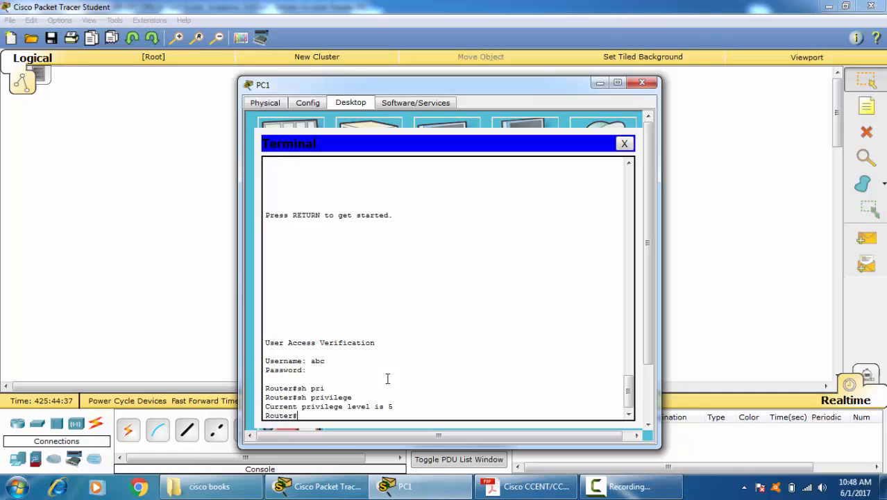
Step: Try to enter global configuration mode with "conf t" as user abc
type("conf t")
key("Tab")
key("Return")
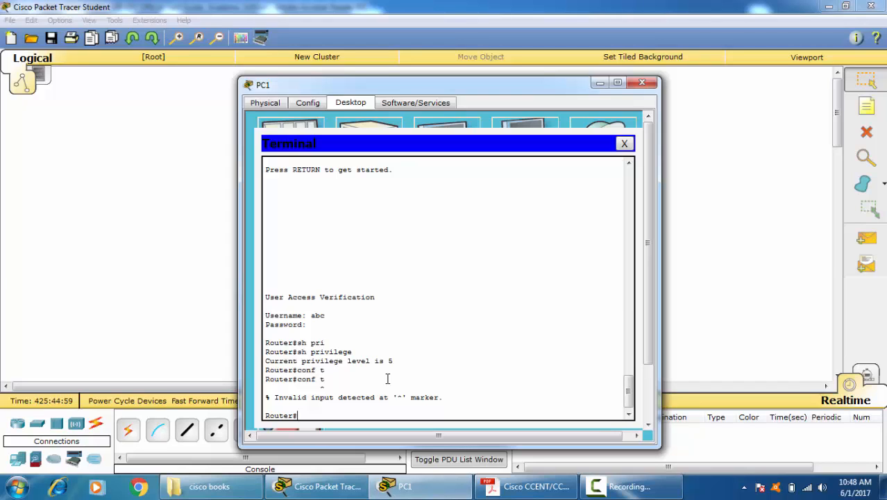
type("e")
key("BackSpace")
type("conf t")
key("Return")
type("c")
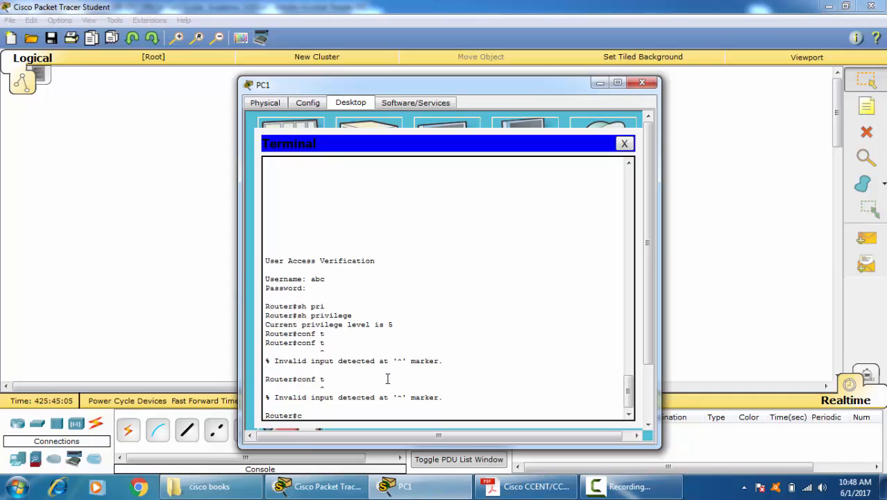
type("onf t")
key("Return")
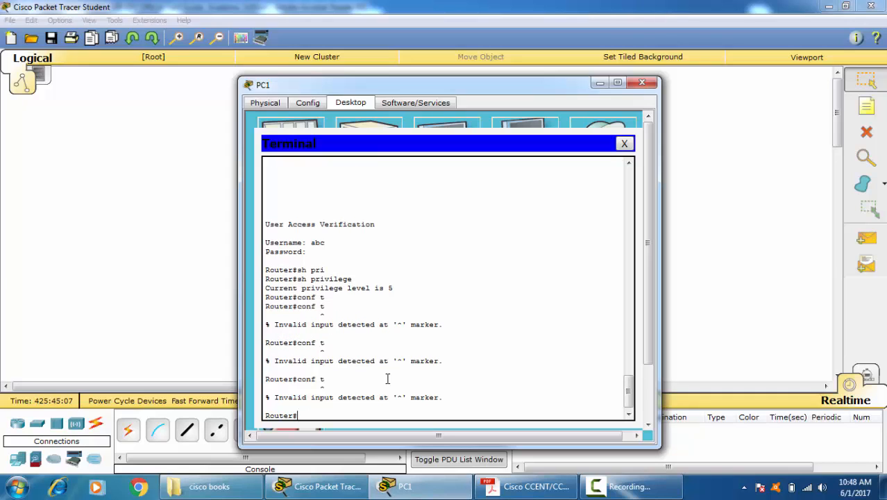
Step: Log out of user abc's console session and log in as local user cisco with the account password
type("exit")
key("Return")
key("Return")
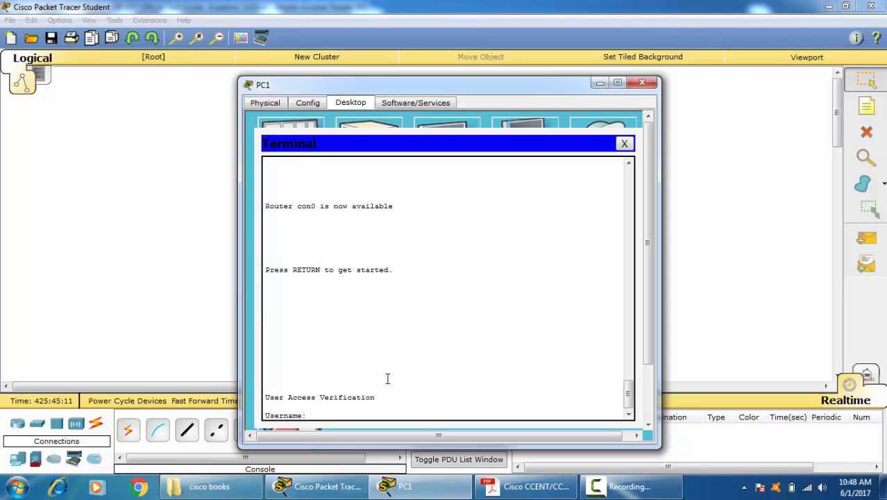
type("cisco")
key("Return")
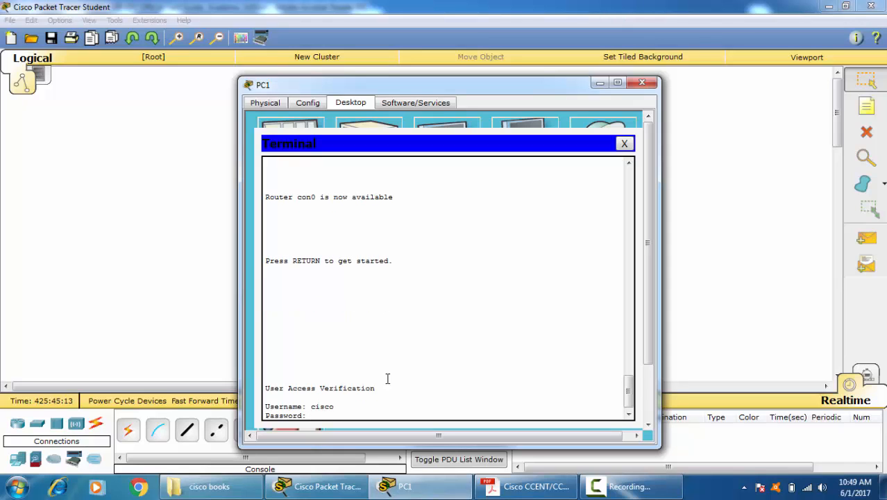
key("Return")
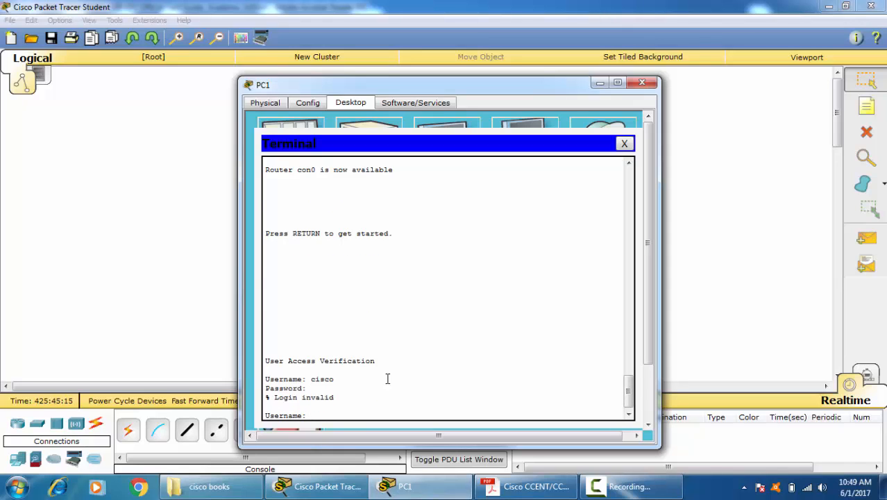
type("cisco")
key("Return")
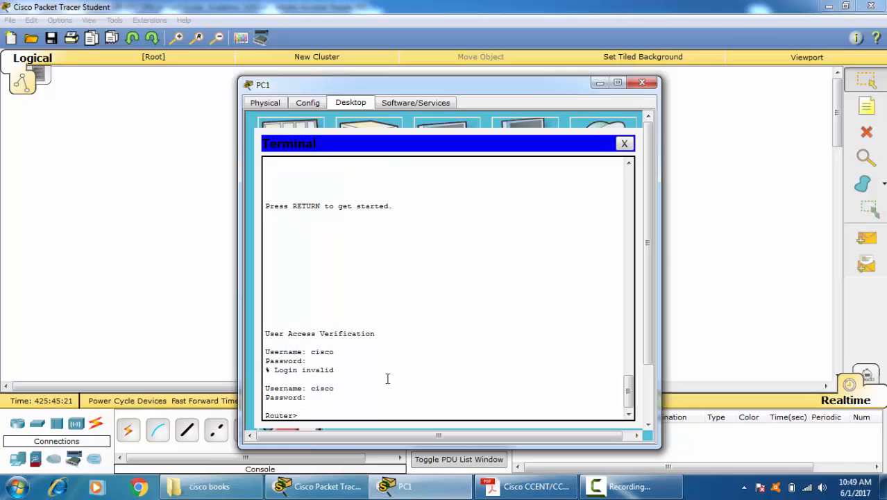
Step: Enter privileged EXEC mode with the enable password and enter global configuration mode
type("ena")
key("Return")
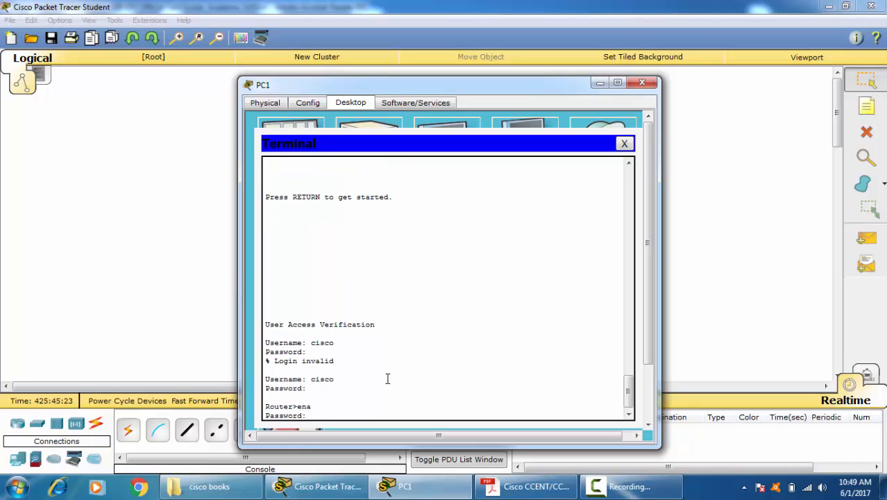
key("Return")
key("Return")
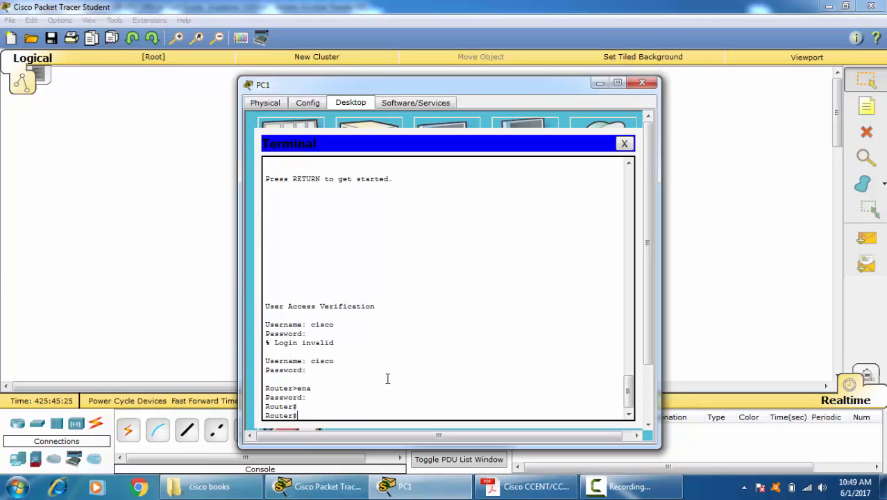
type("conf t")
key("Return")
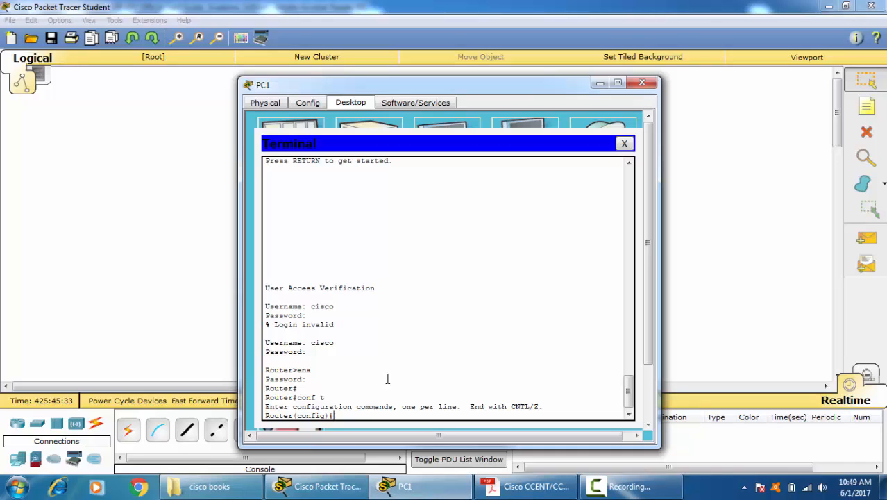
Step: Start a message-of-the-day banner with "banner motd", using "*" as the delimiter
type("ban")
key("Tab")
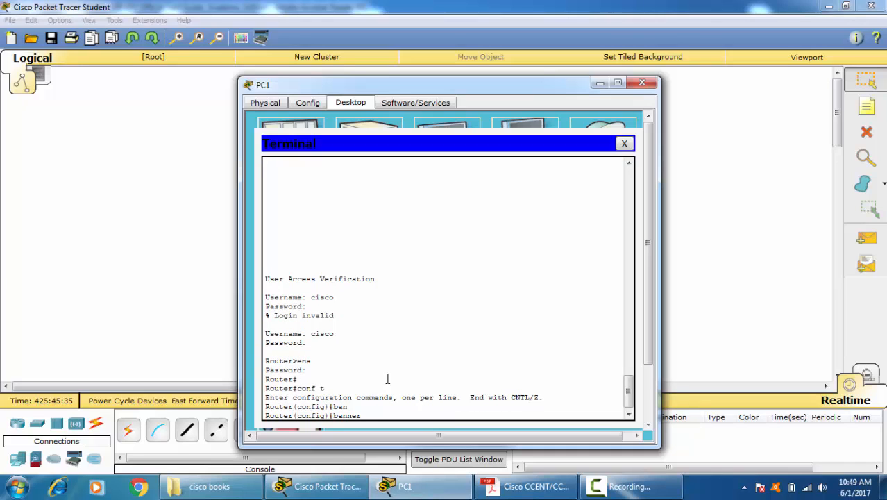
type("mo")
key("Tab")
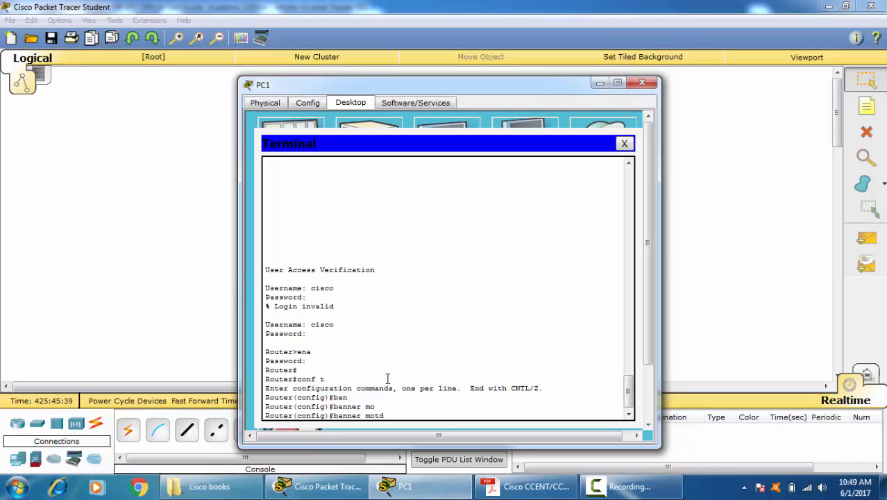
type("*")
key("Return")
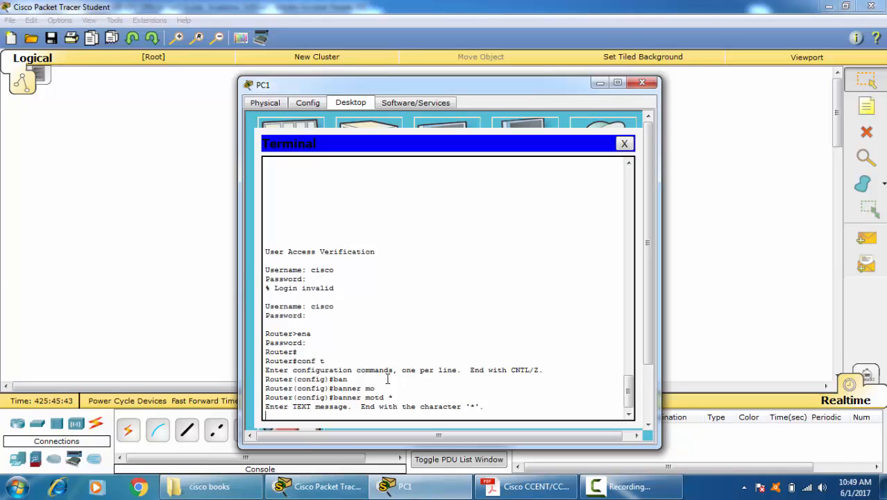
Step: Enter the banner text "this is complete CCNA routing switching LAB" and end it with the "*" delimiter
type("this is completet")
key("BackSpace")
type("CCNA rou")
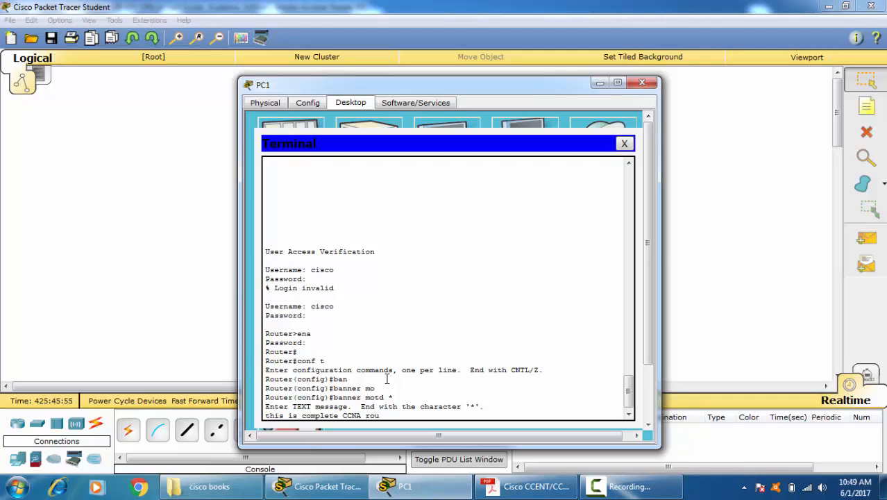
type("tui")
key("BackSpace")
type("ng switching LAB *")
key("Return")
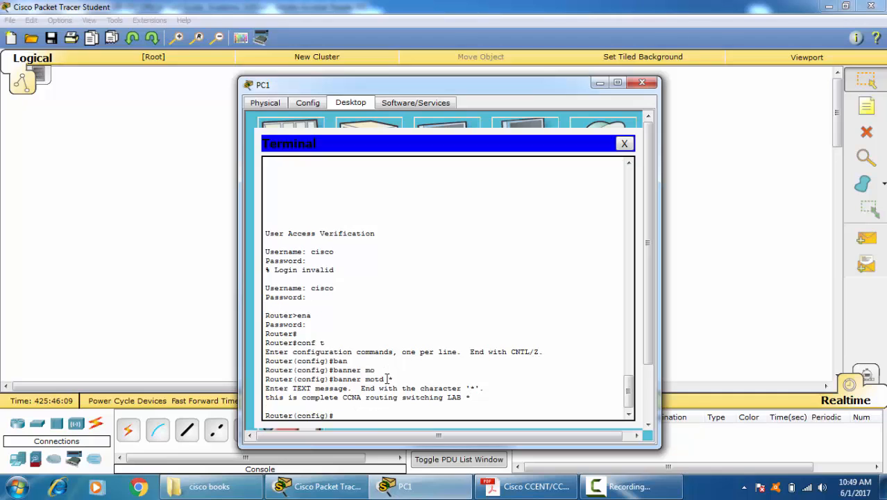
Step: Leave global configuration mode, log out of the console and check the banner at the login prompt
key("ctrl+z")
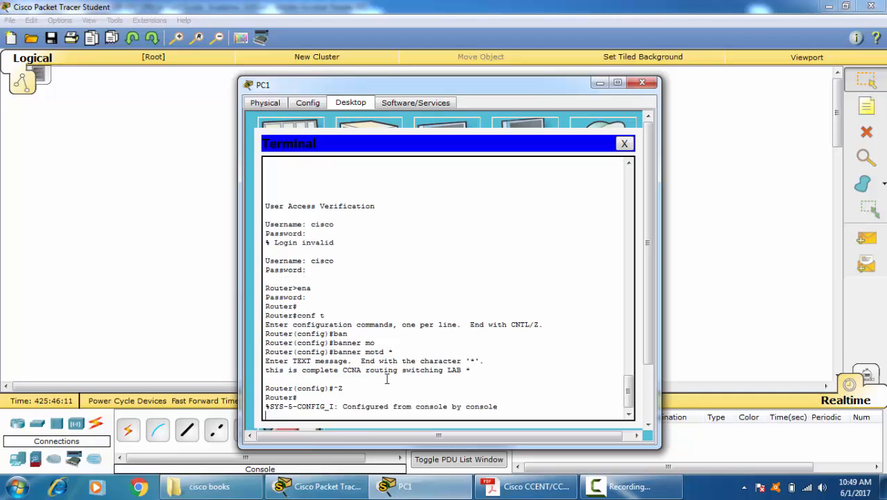
key("ctrl+z")
type("exit")
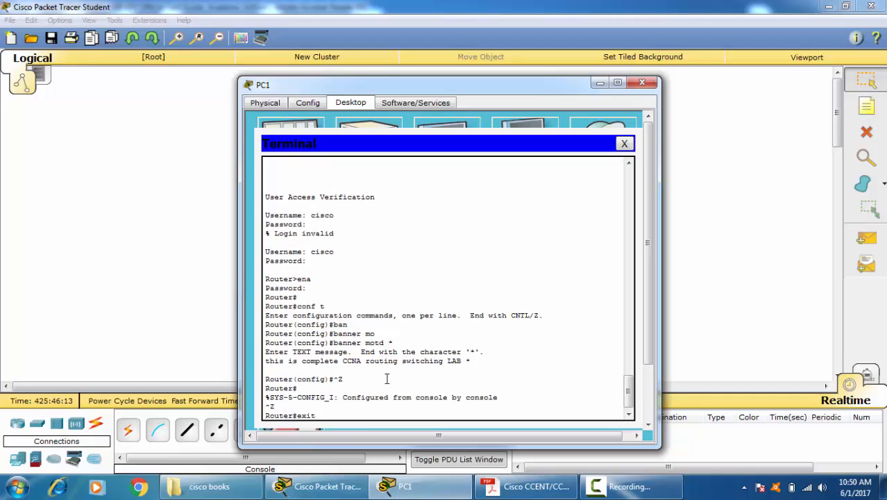
key("Return")
key("Return")
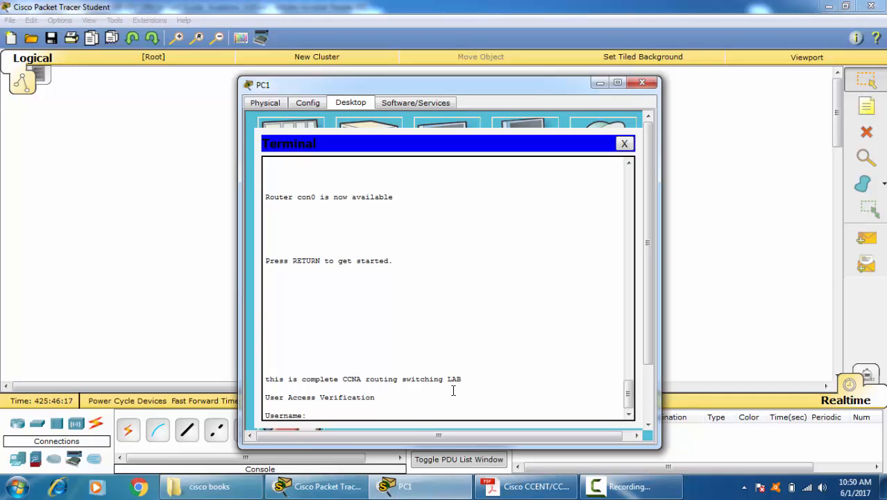
left_click_drag(469, 381, 310, 369)
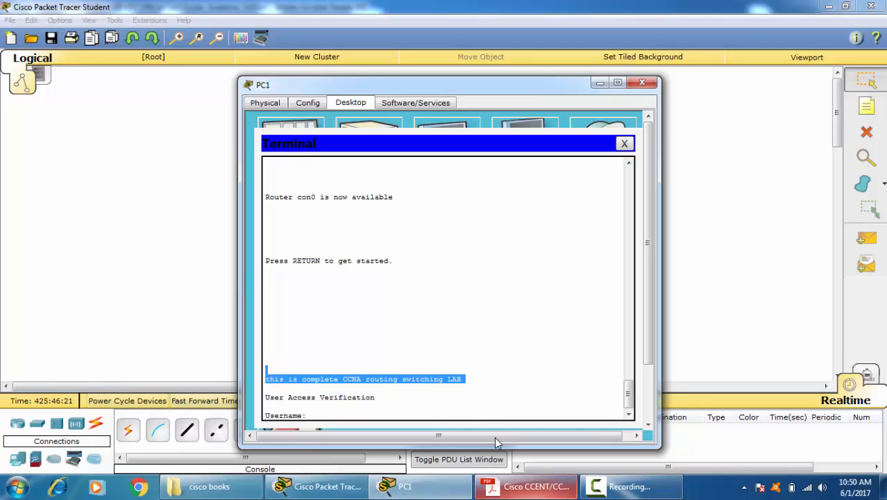
left_click(373, 417)
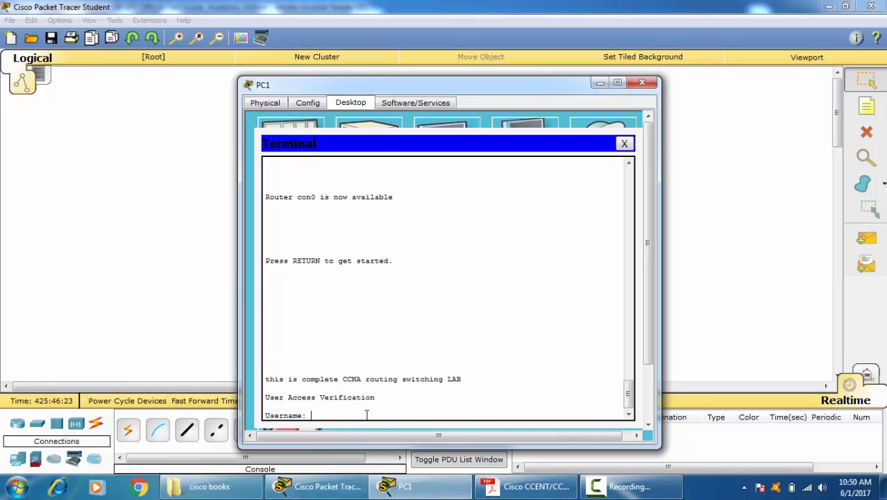
Step: Log in again as local user cisco with the account password
type("cisco")
key("Return")
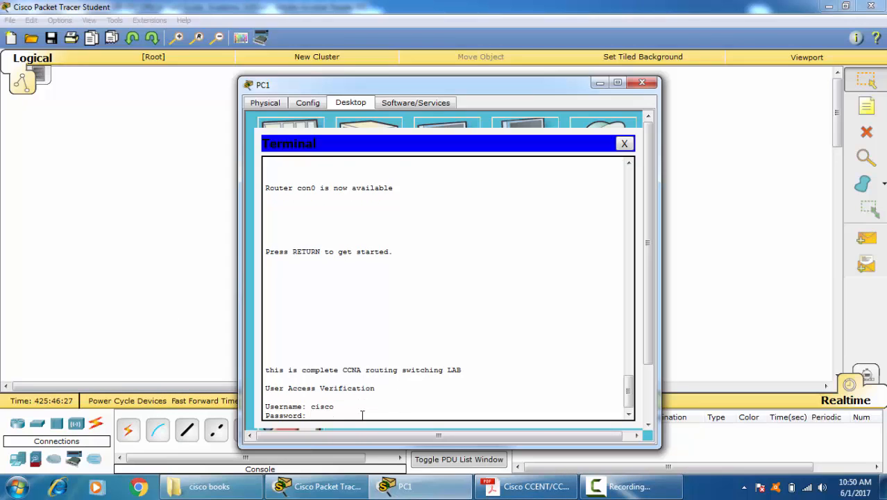
key("Return")
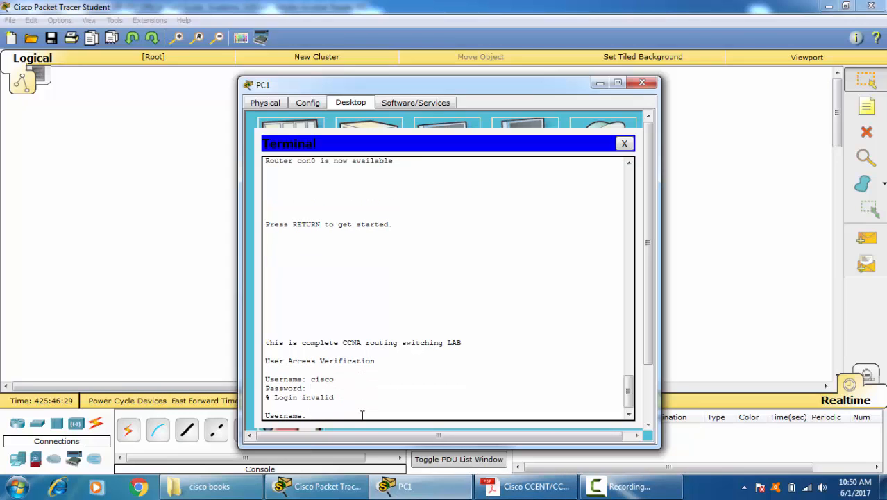
type("cisco")
key("Return")
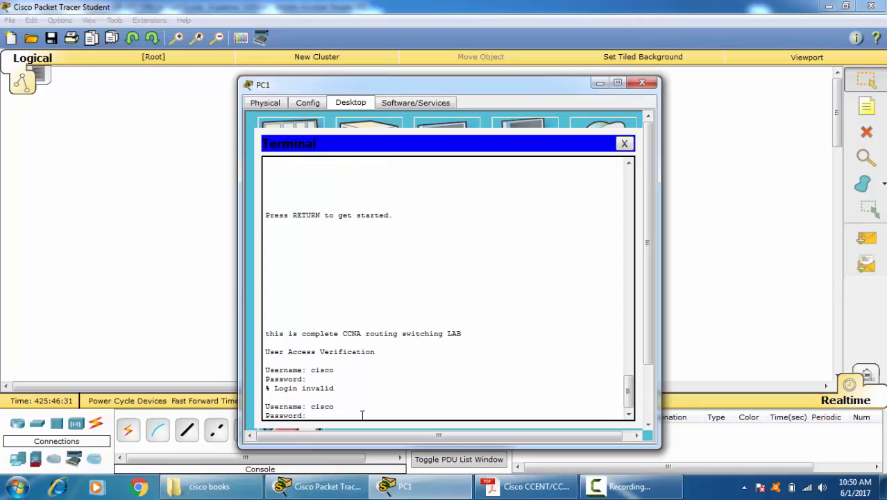
key("Return")
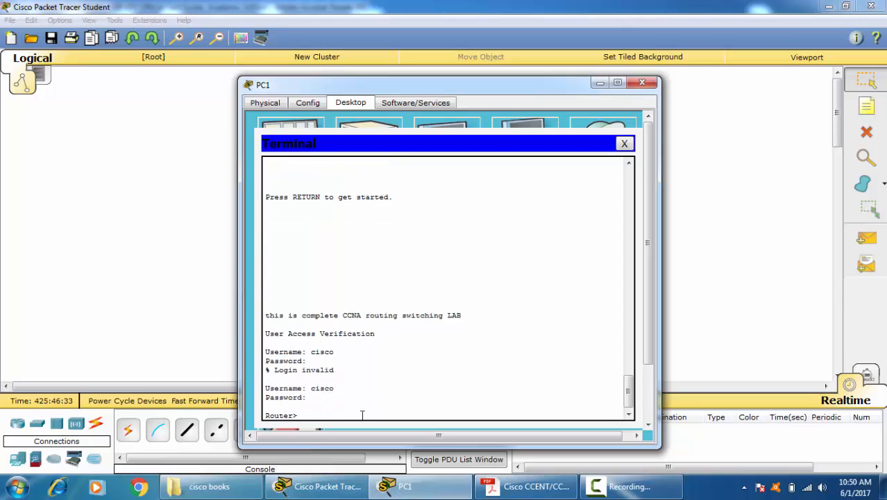
Step: Enter privileged EXEC mode with the enable password, followed by global configuration mode
type("ena")
key("Return")
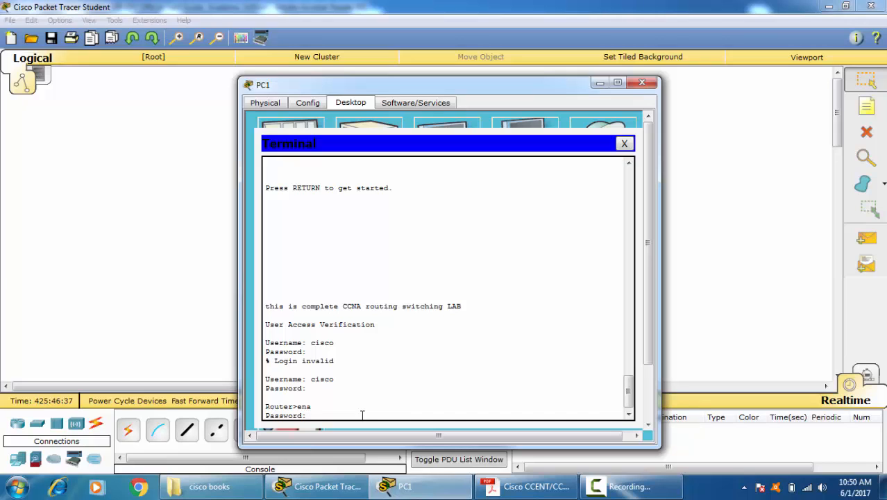
key("Return")
key("Return")
key("Return")
key("Return")
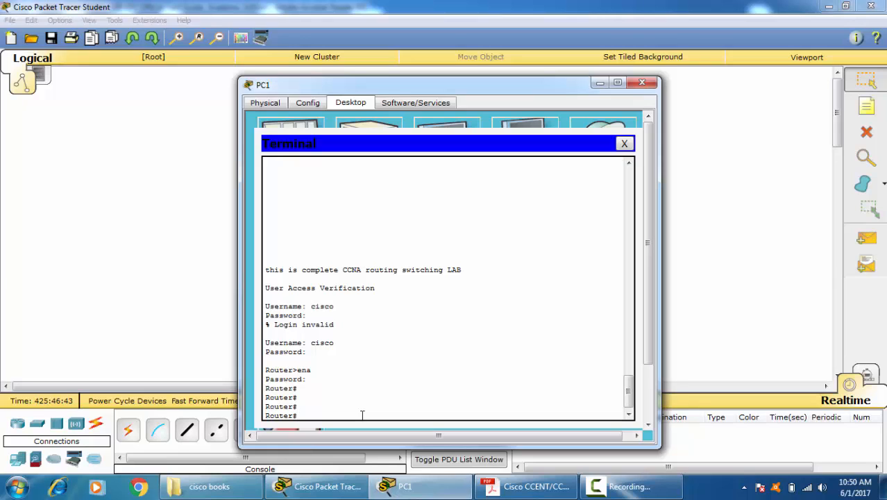
type("conf t")
key("Return")
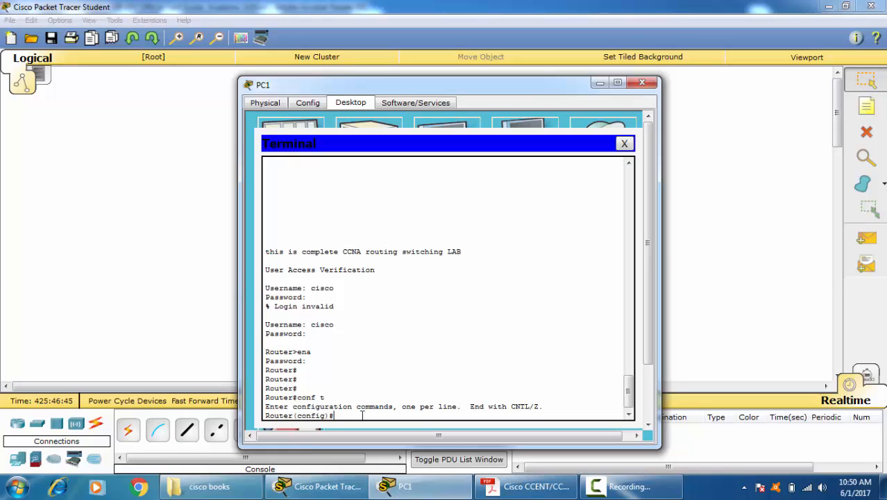
Step: Set the router's hostname to ABC
type("host")
key("Tab")
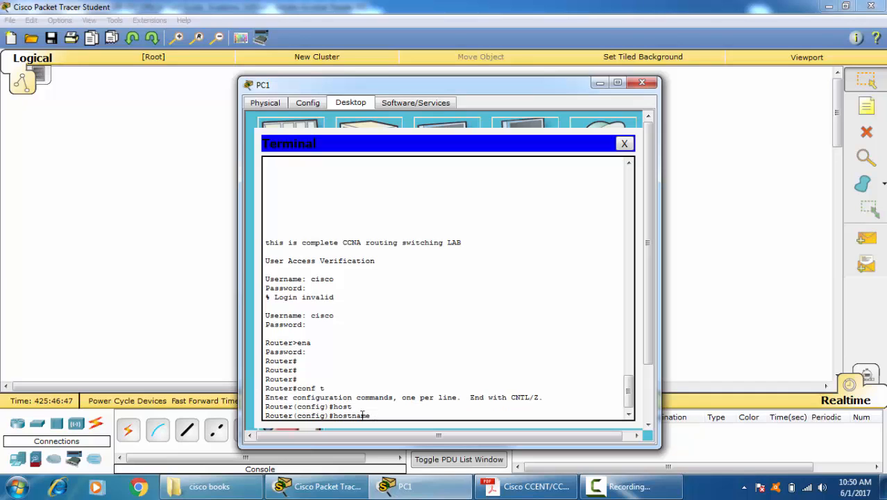
type("ABC")
key("Return")
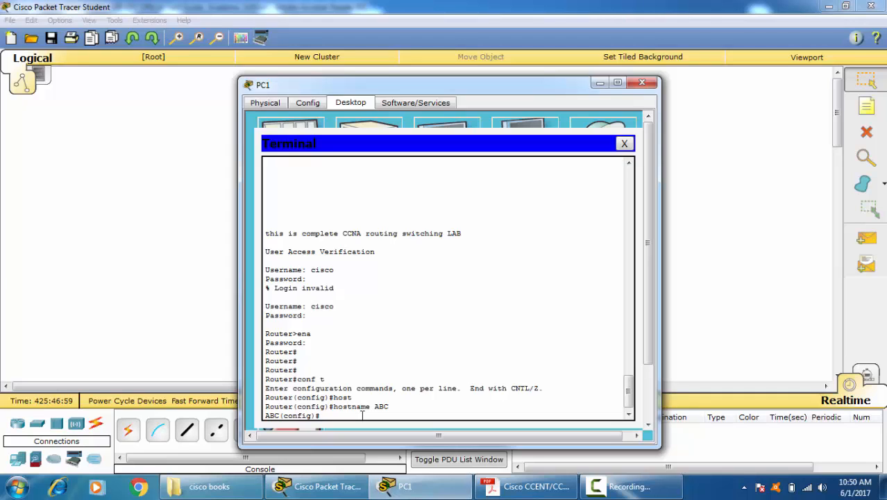
Step: Leave global configuration mode and restart the router with "reload" from privileged EXEC mode, confirming the reload
type("reload")
key("Return")
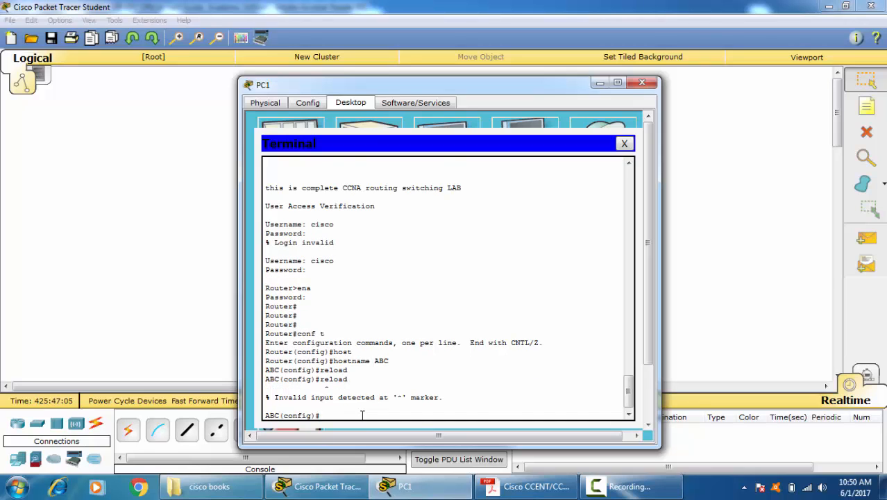
key("ctrl+z")
type("relo")
key("Tab")
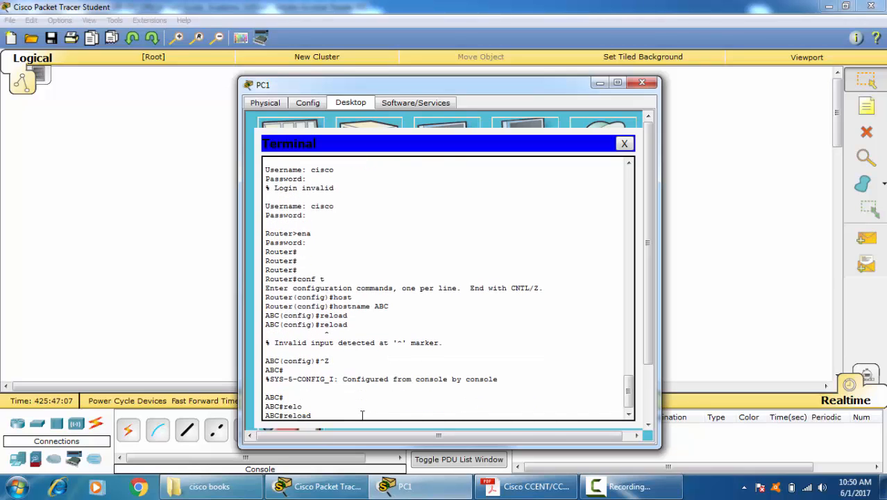
key("Return")
key("Return")
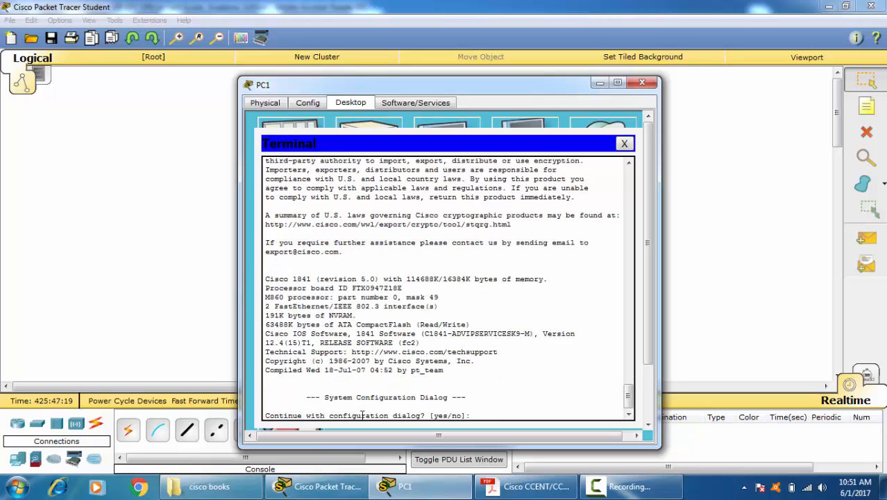
Step: Decline the initial configuration dialog with "no" and enter privileged EXEC mode
type("no")
key("Return")
key("Return")
key("Return")
key("Return")
key("Return")
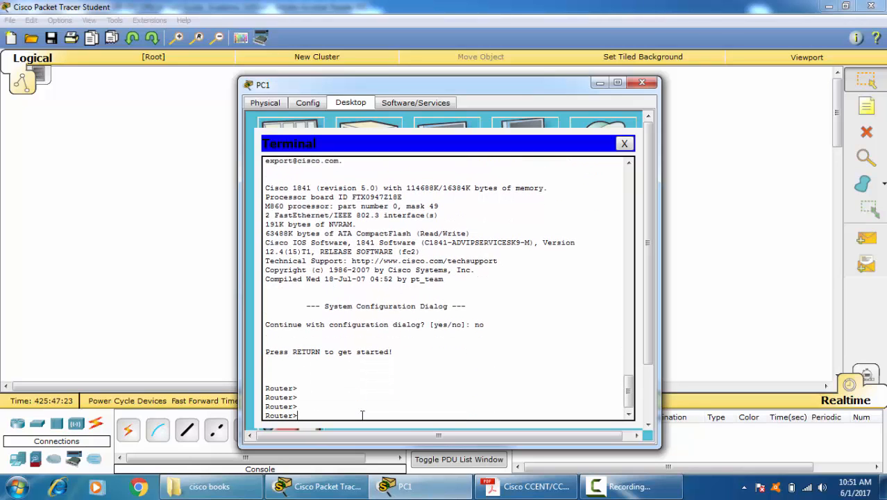
type("ena")
key("Return")
key("Return")
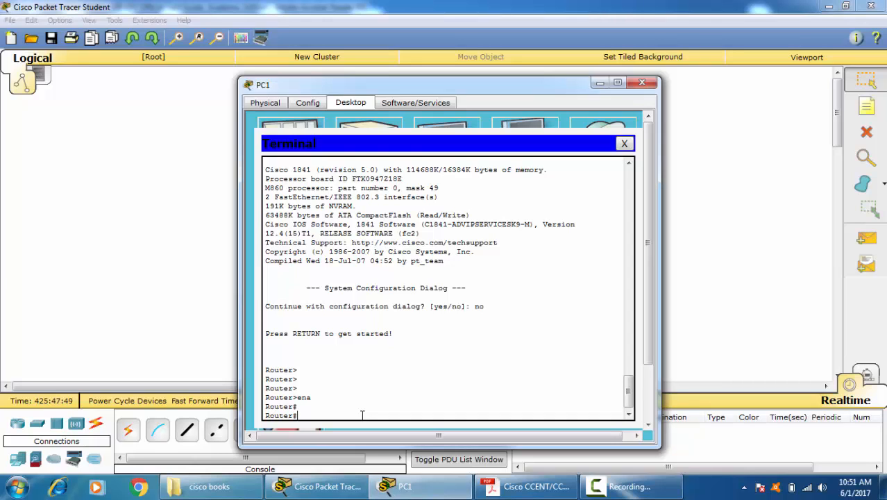
Step: Display the running configuration with "sh running-config" and page through it to the interface and line sections
type("sh run")
key("Tab")
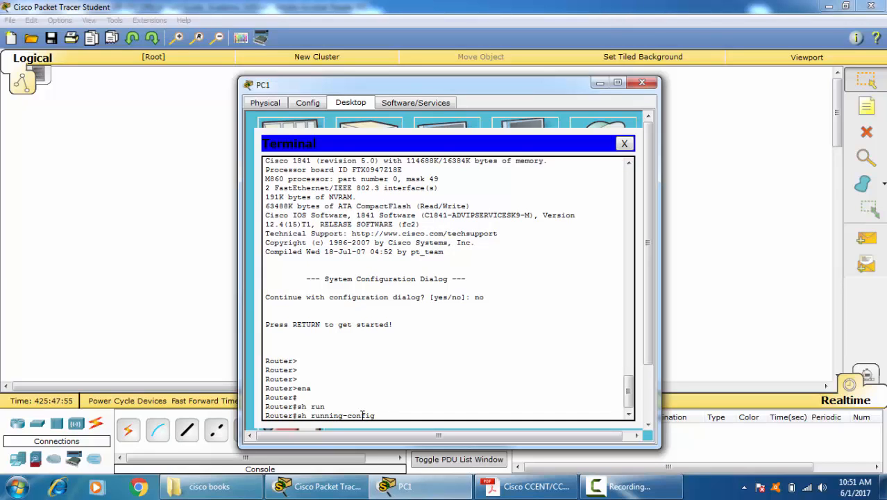
key("Return")
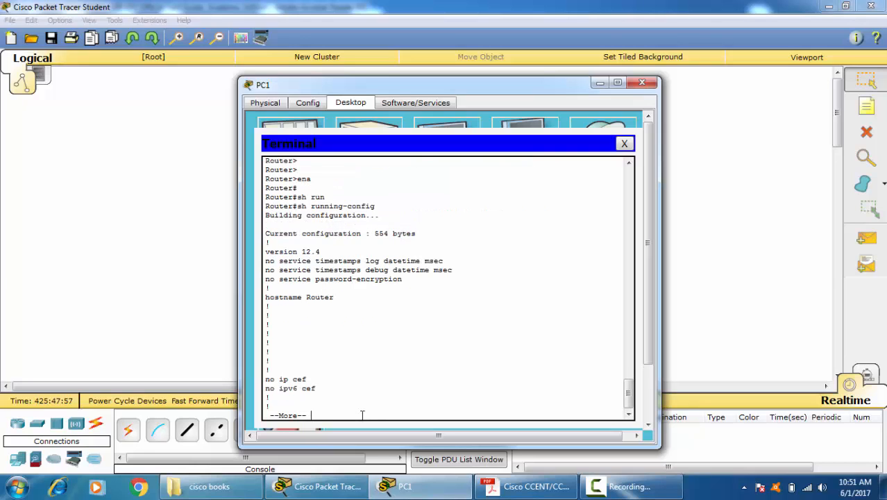
key("space")
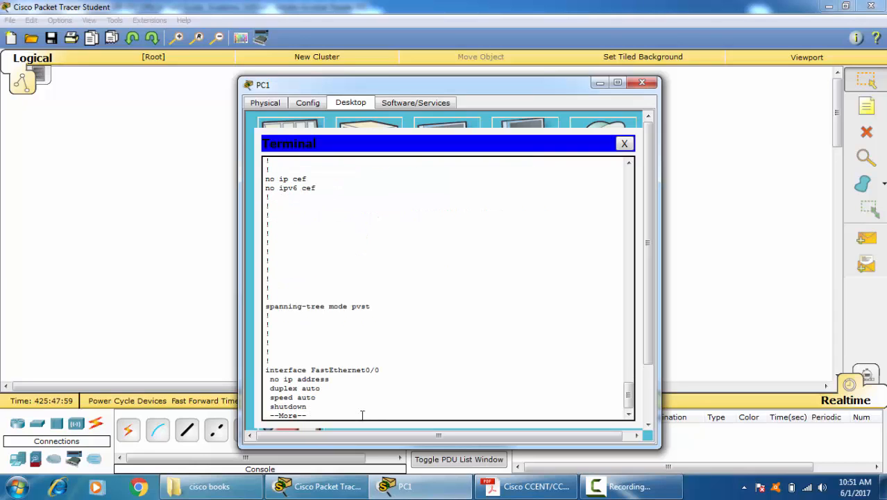
key("space")
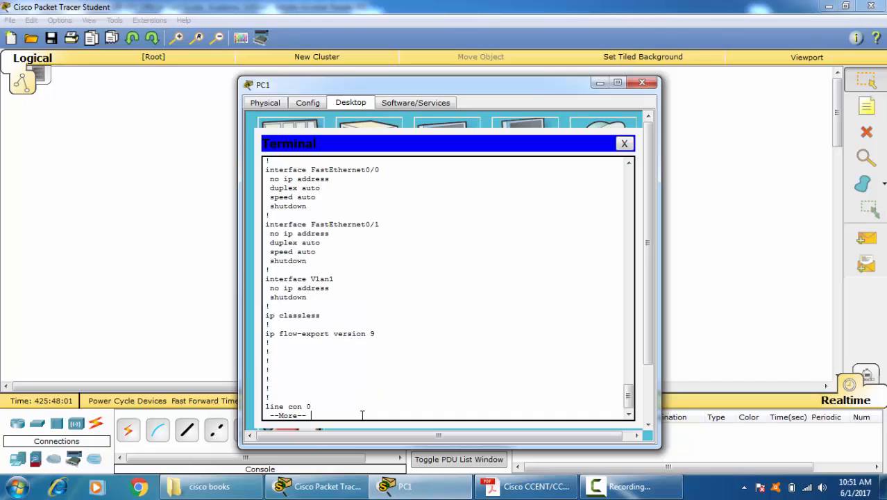
Step: Examine the FastEthernet0/0, FastEthernet0/1 and Vlan1 settings in the running configuration, then read the rest of the listing
left_click_drag(318, 201, 252, 182)
left_click_drag(319, 258, 268, 234)
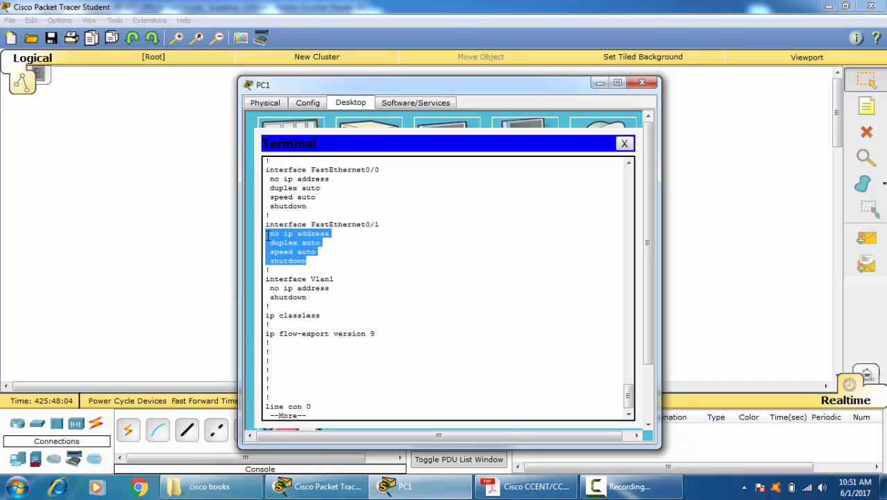
left_click(334, 293)
scroll(337, 348, "up", 7)
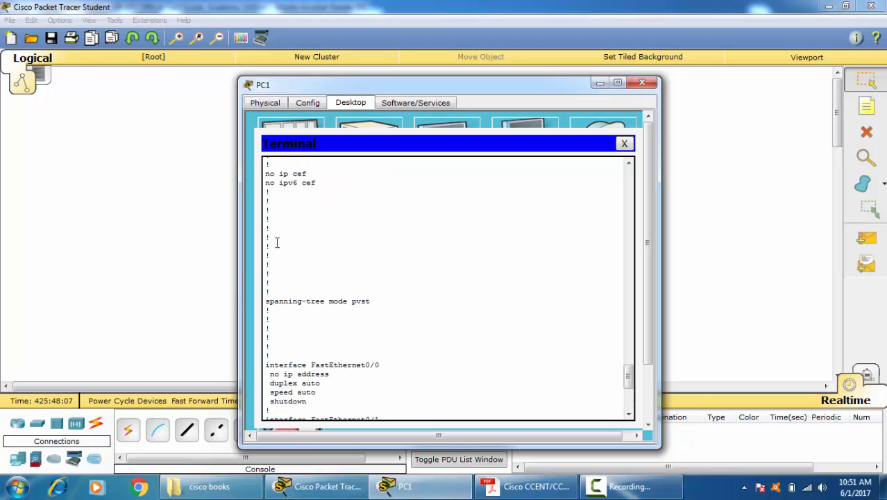
scroll(321, 248, "down", 11)
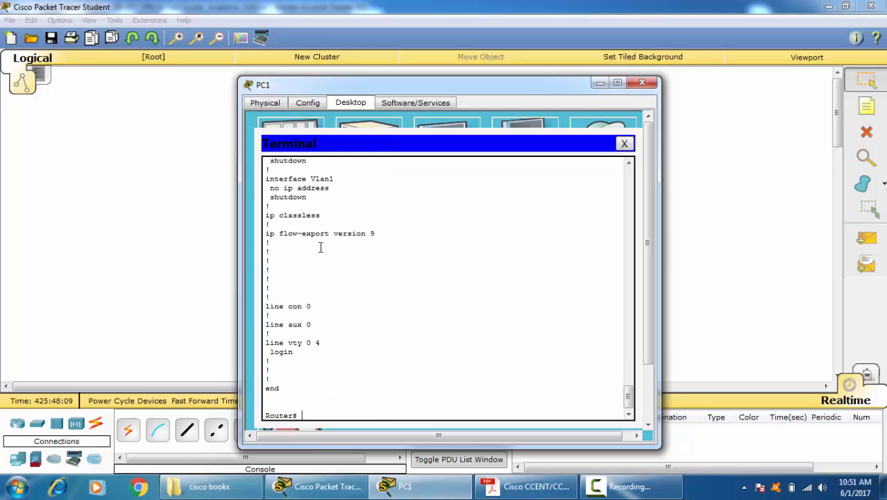
Step: Display the startup configuration with "show startup-config" and examine the router's response
type("sh")
key("Tab")
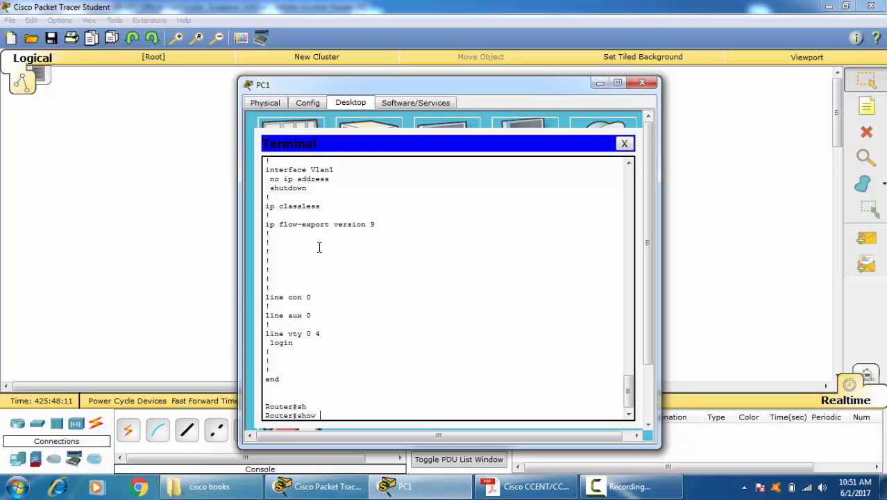
type("st")
key("Tab")
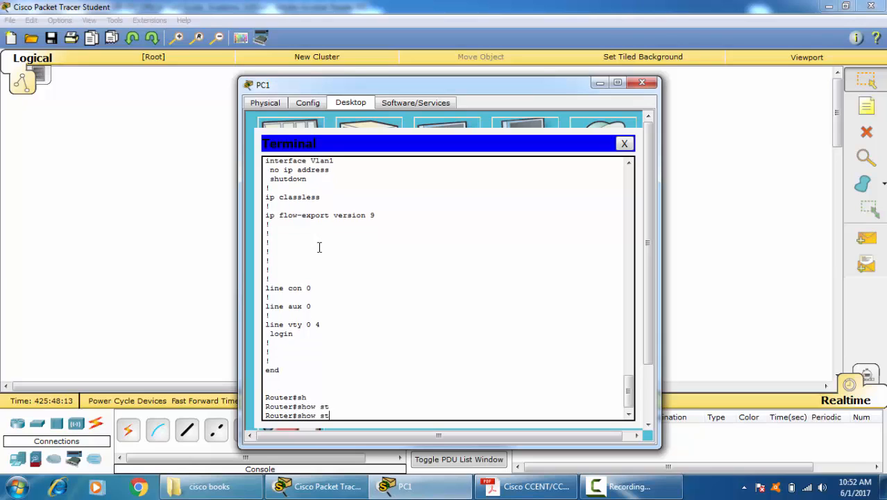
type("a")
key("Tab")
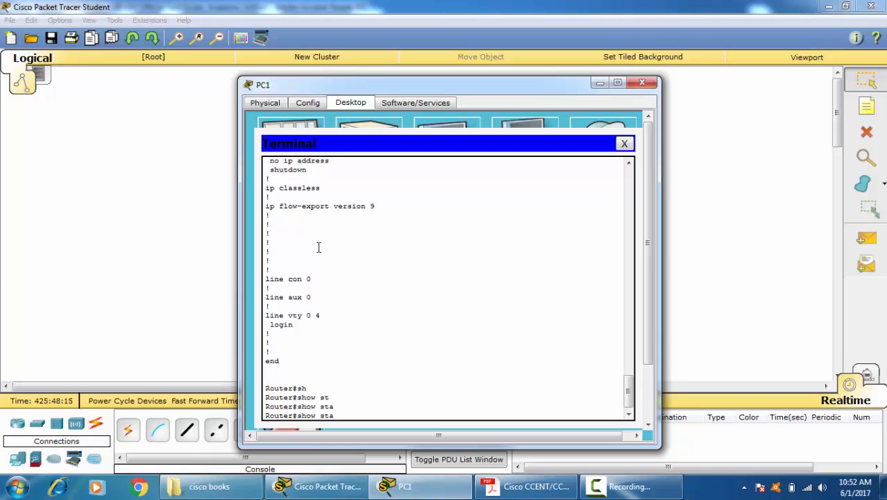
type("rt")
key("Tab")
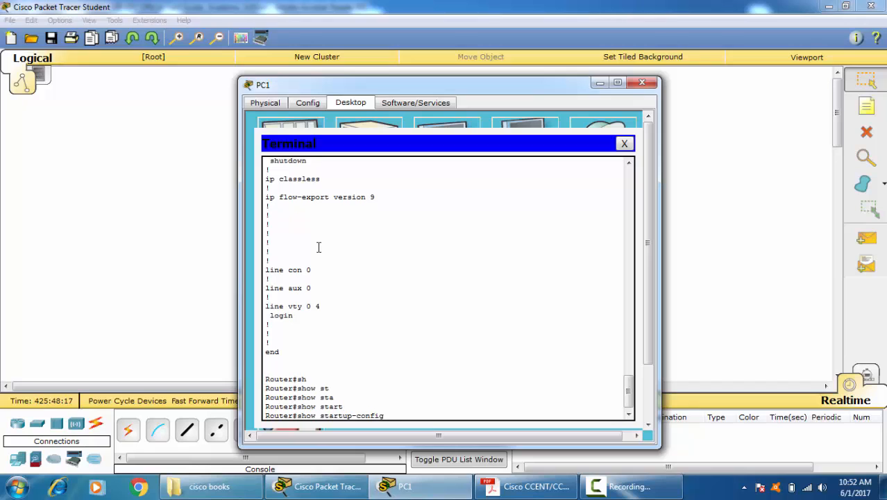
key("Return")
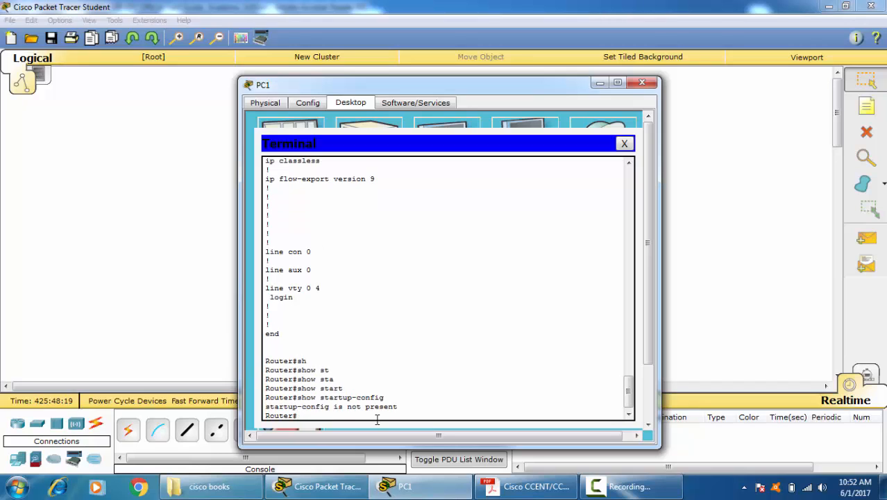
left_click_drag(379, 405, 219, 397)
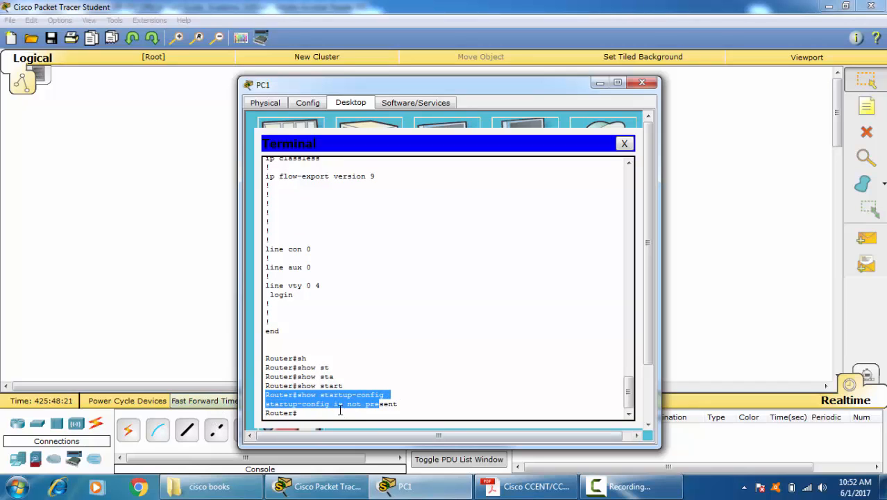
left_click(335, 403)
triple_click(335, 403)
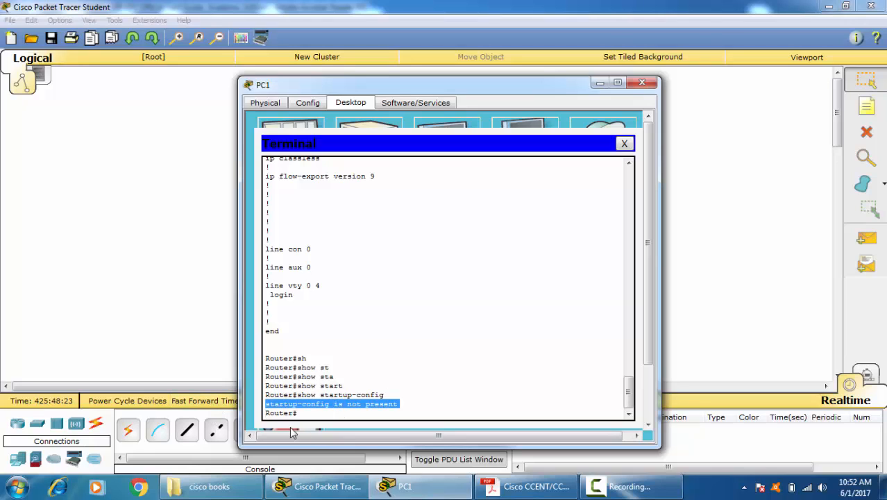
Step: Set the router's hostname to abc in global configuration mode and return to privileged EXEC mode
left_click(313, 414)
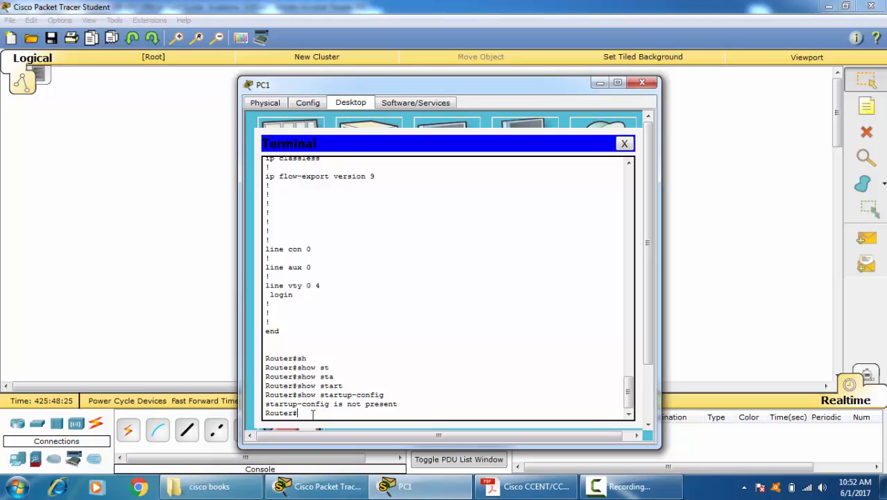
type("conf t")
key("Return")
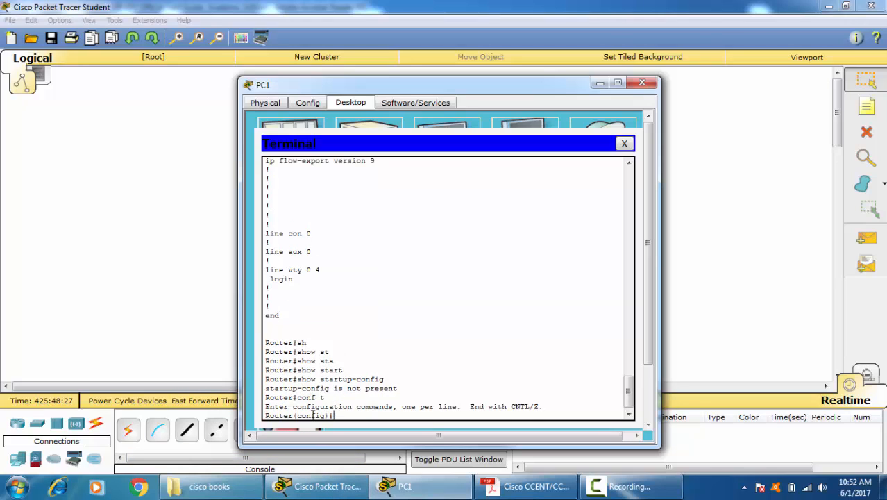
type("host")
key("Tab")
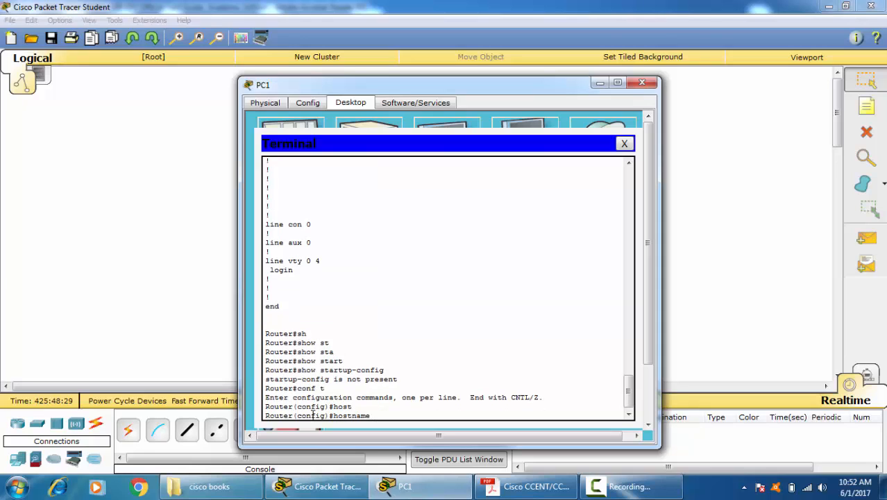
type("abc")
key("Return")
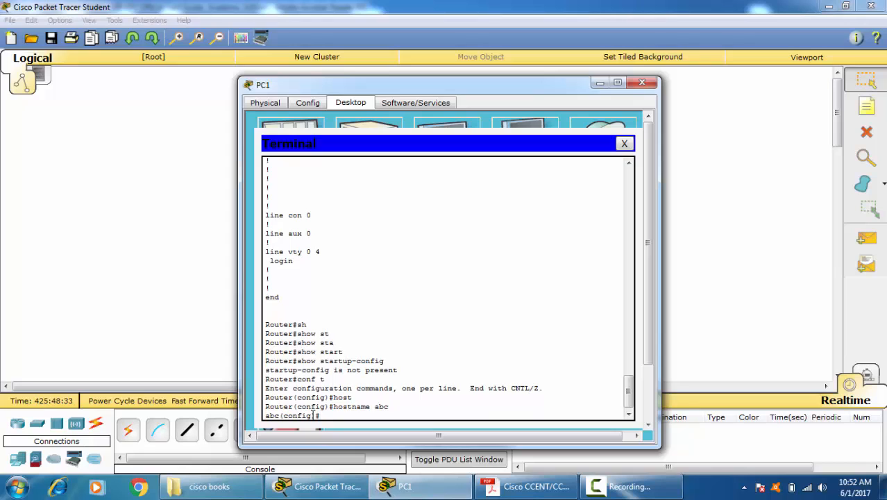
key("ctrl+z")
key("Return")
key("Return")
key("Return")
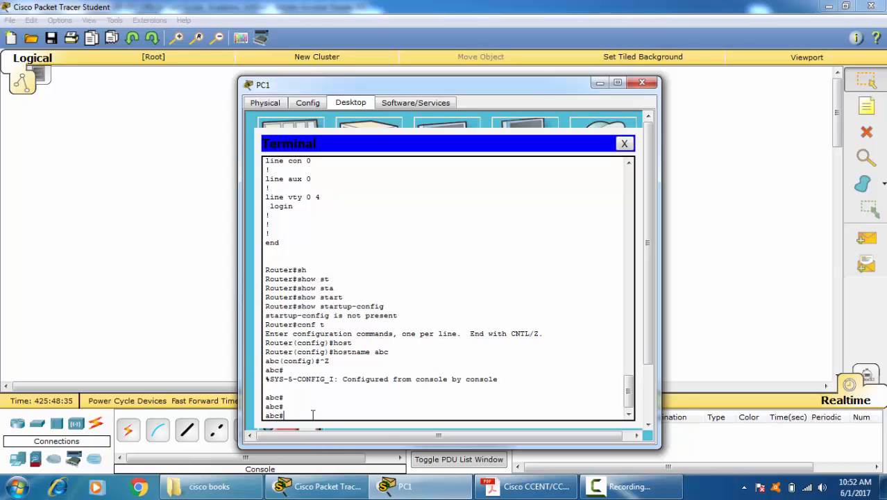
Step: Save the running configuration with "copy running-config startup-config", accepting the default destination filename
type("wr")
key("Tab")
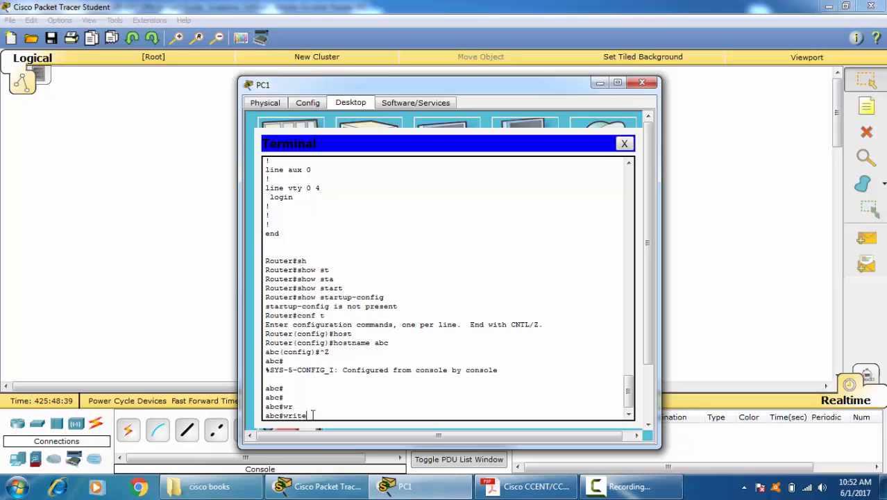
key("BackSpace")
key("BackSpace")
key("BackSpace")
key("BackSpace")
key("BackSpace")
key("BackSpace")
type("y")
key("Tab")
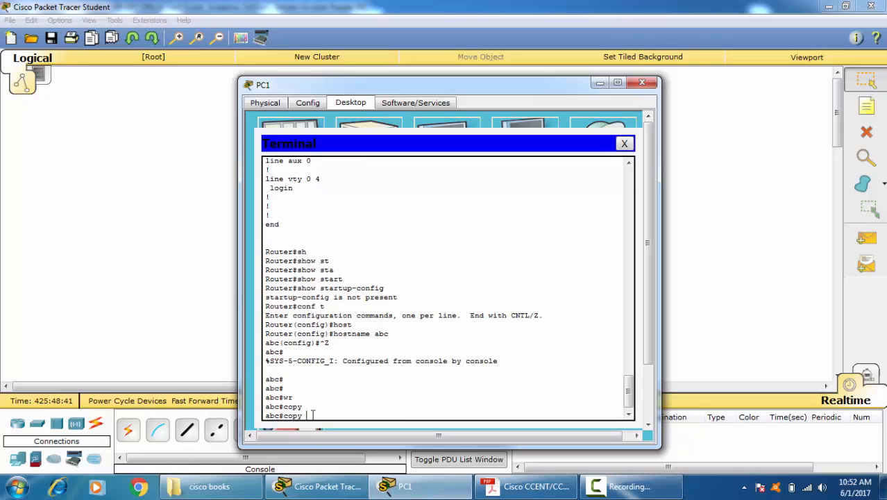
type("run")
key("Tab")
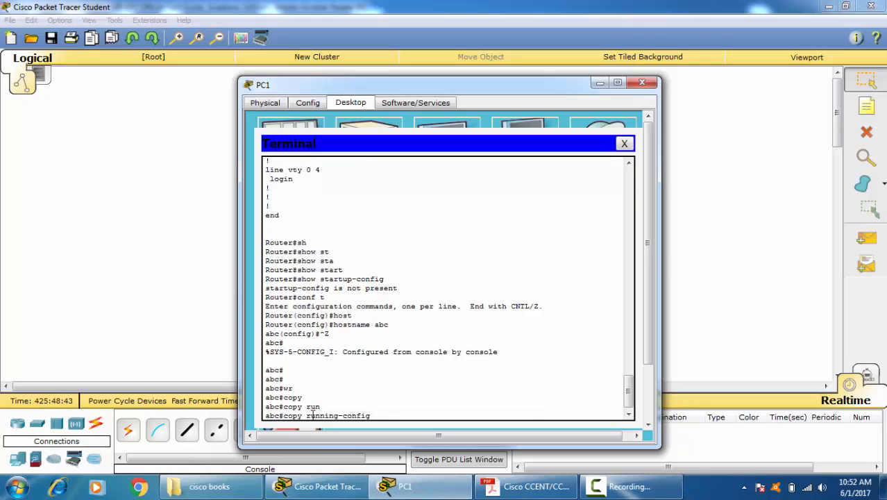
type("st")
key("Tab")
key("Return")
key("Return")
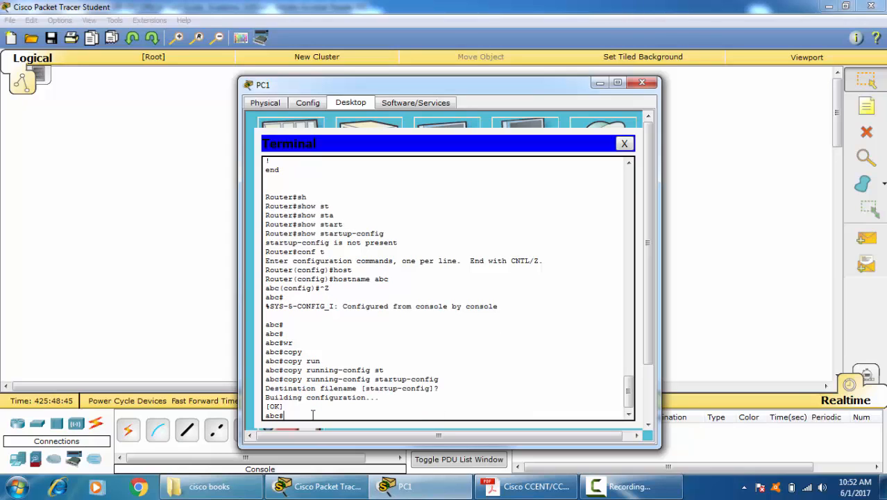
Step: Display the saved configuration with "sh startup-config", check its hostname line, and stop the listing
type("sh st")
key("Tab")
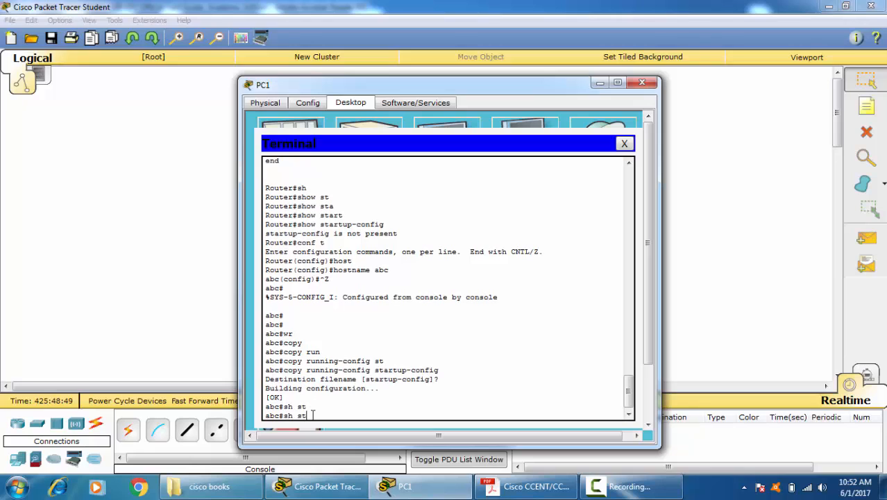
type("a")
type("r")
key("Tab")
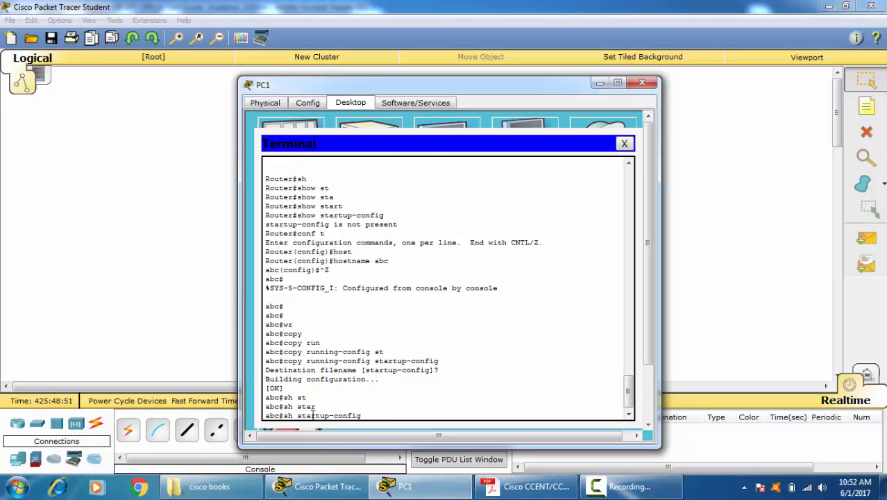
key("Return")
key("space")
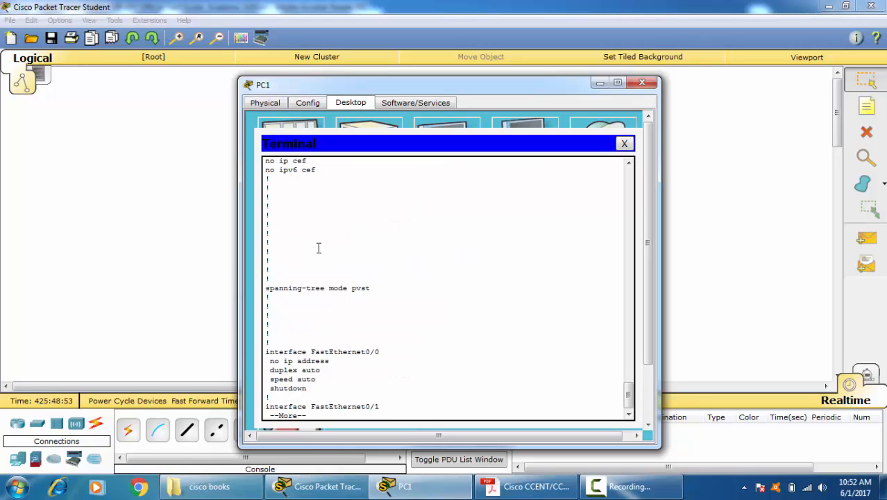
scroll(309, 204, "up", 6)
left_click_drag(322, 235, 234, 236)
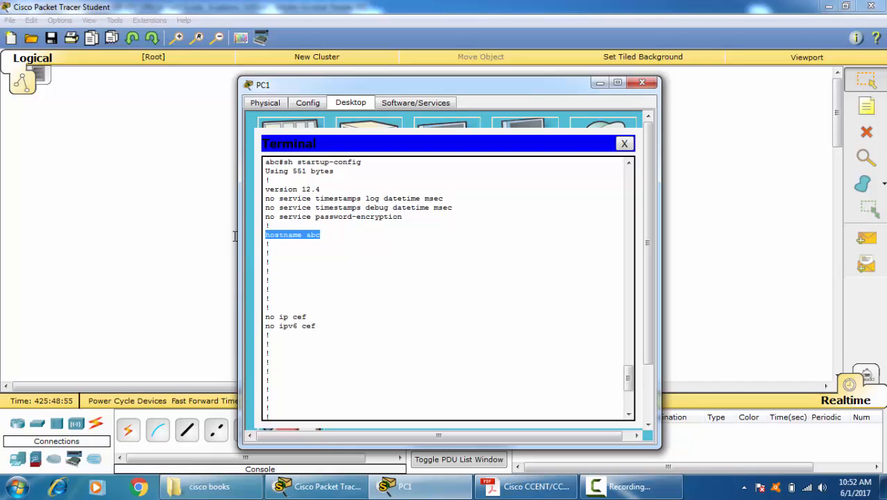
left_click(368, 315)
key("ctrl+c")
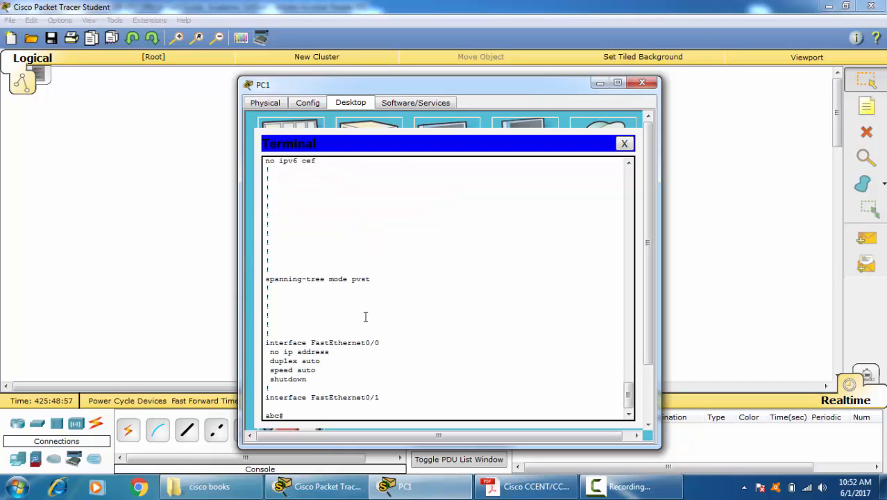
Step: Restart the router with "reload" from privileged EXEC mode and confirm the reload
key("Return")
key("Return")
key("Return")
type("rel")
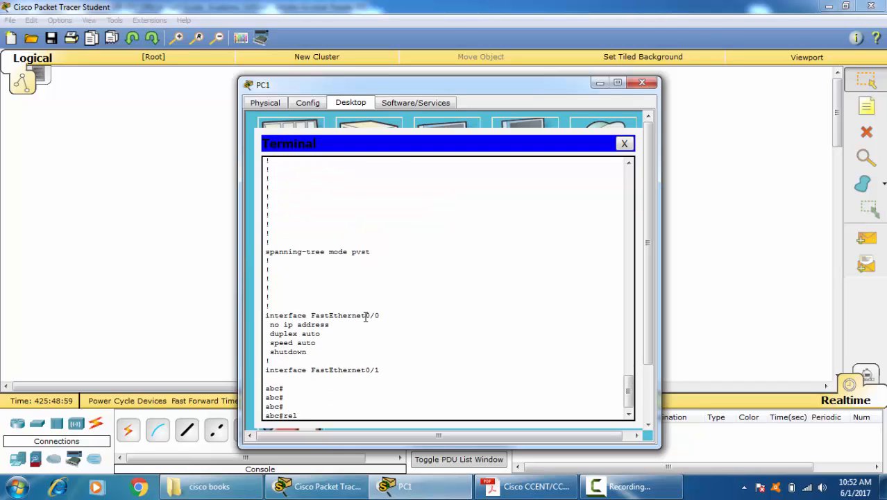
key("BackSpace")
type("boot")
key("Tab")
key("BackSpace")
key("BackSpace")
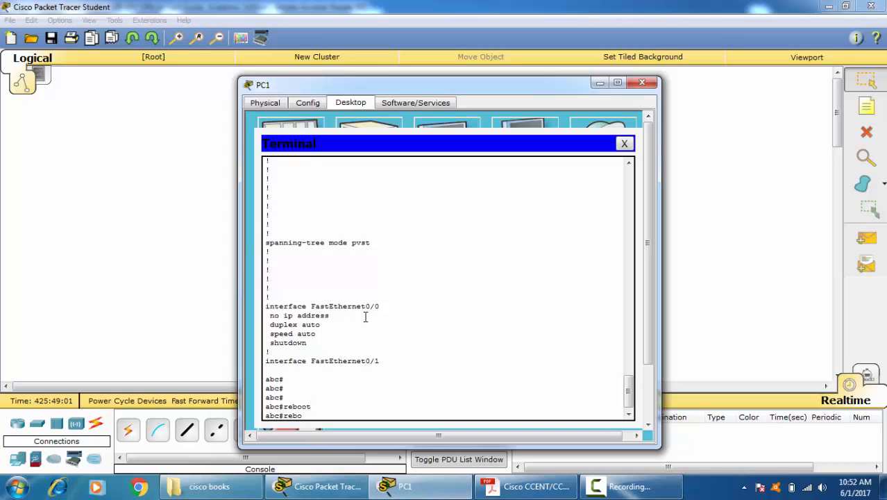
key("BackSpace")
key("BackSpace")
type("loa")
key("Tab")
key("Return")
key("Return")
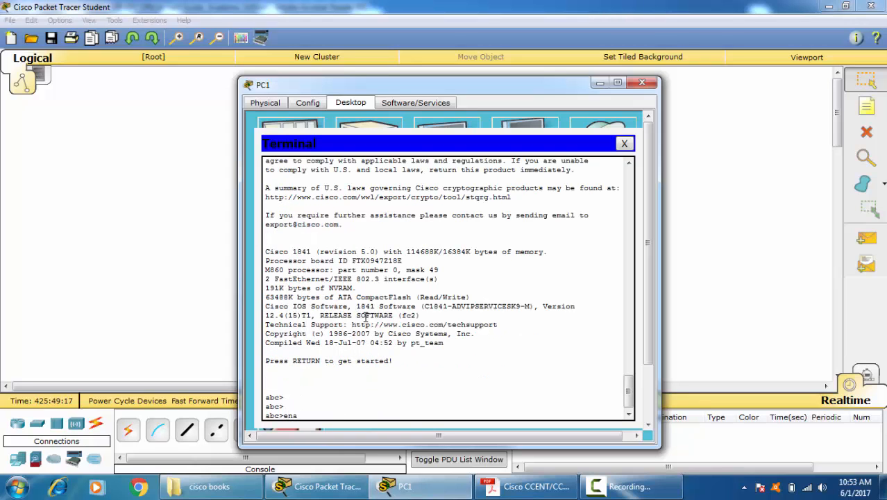
Step: Start the console session on the restarted router and enter privileged EXEC mode with "ena"
key("Return")
key("Return")
key("Return")
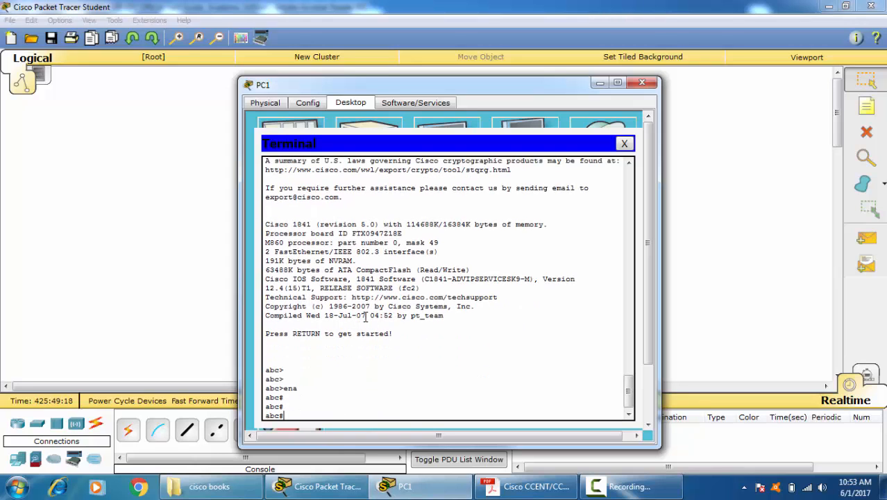
key("Return")
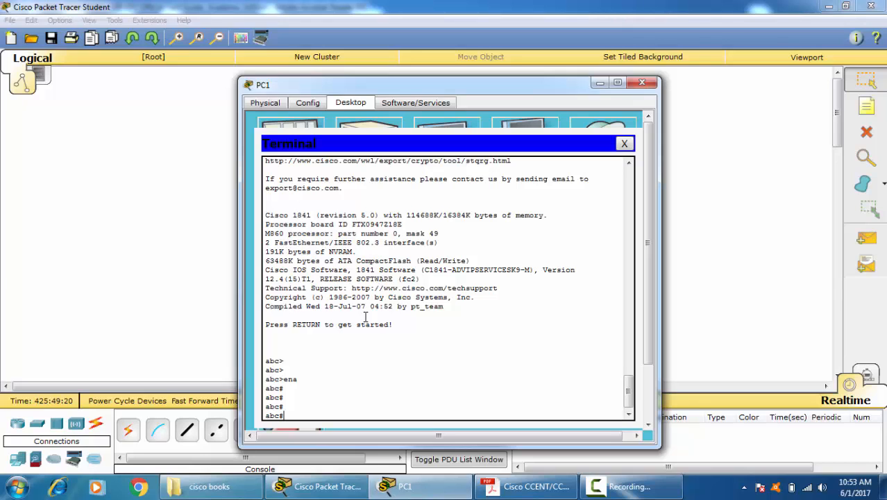
Step: Display the summary of all interfaces' IP addresses and status with "sh ip int brief"
type("sh ip int br")
key("Tab")
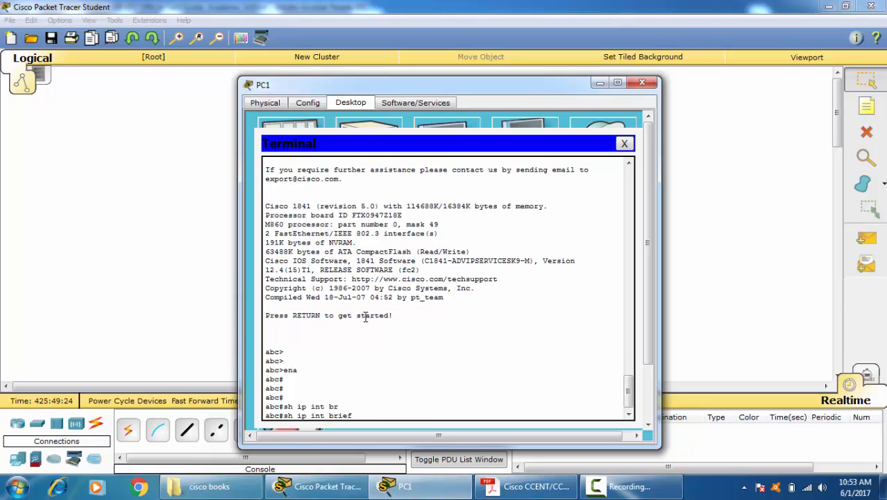
key("Return")
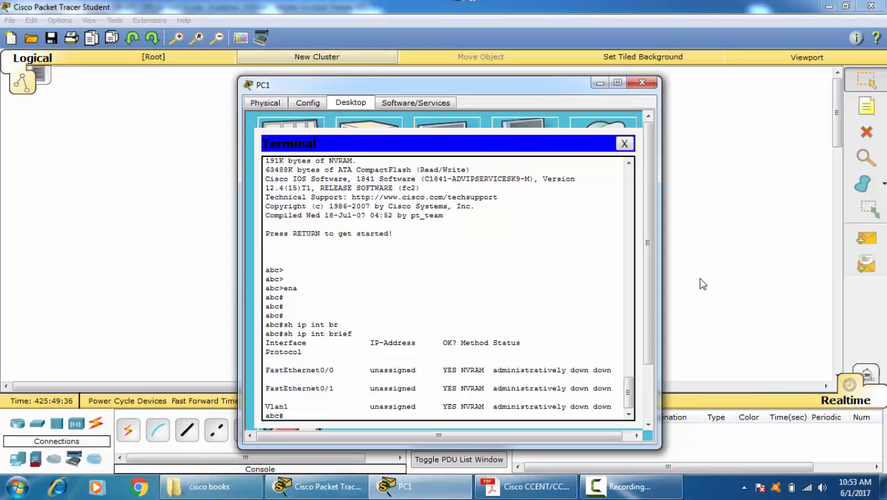
Step: Close PC1's terminal session and its device window to return to the network workspace
left_click(623, 143)
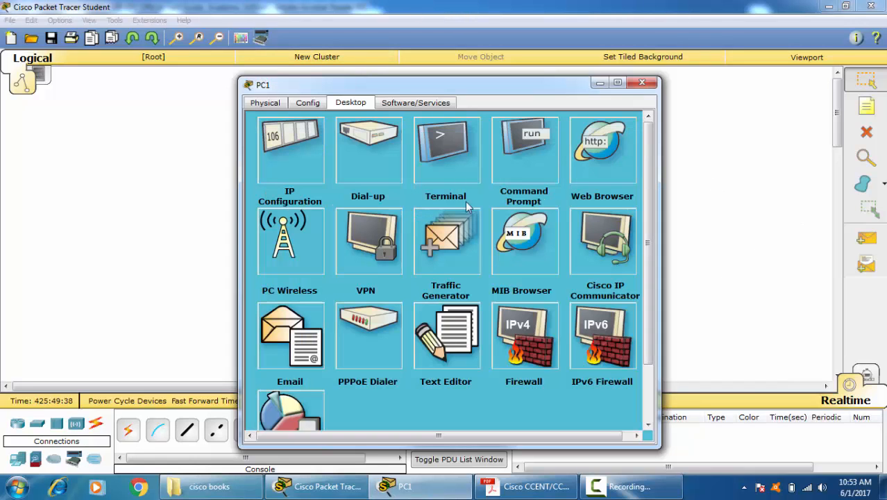
left_click(276, 104)
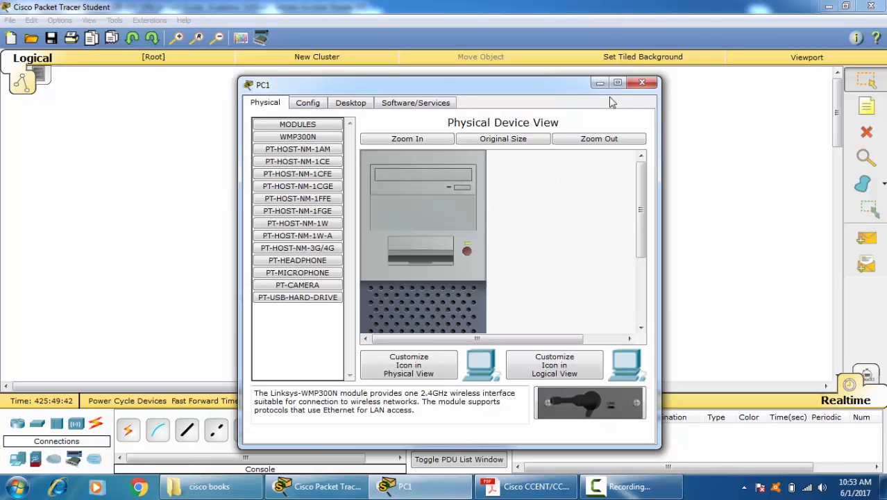
left_click(641, 83)
Step: Install a WIC-2T module in Router0's empty slot while it is powered off, and switch the router on
left_click(396, 188)
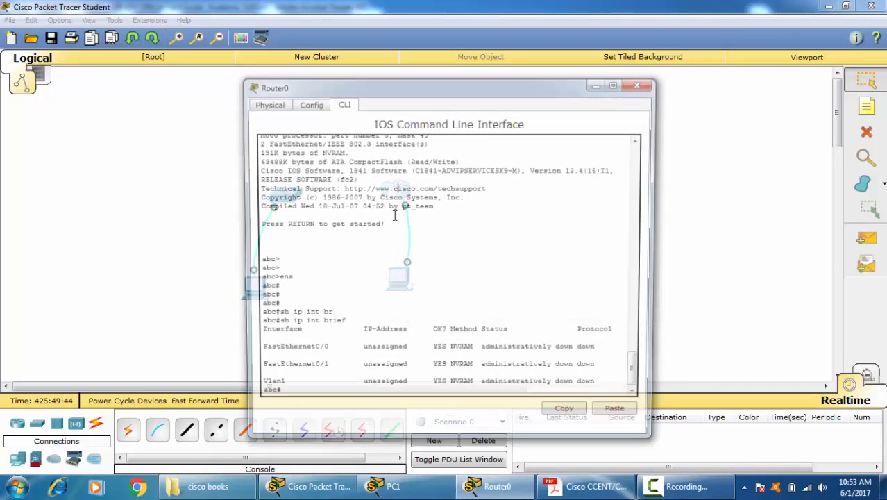
left_click(273, 105)
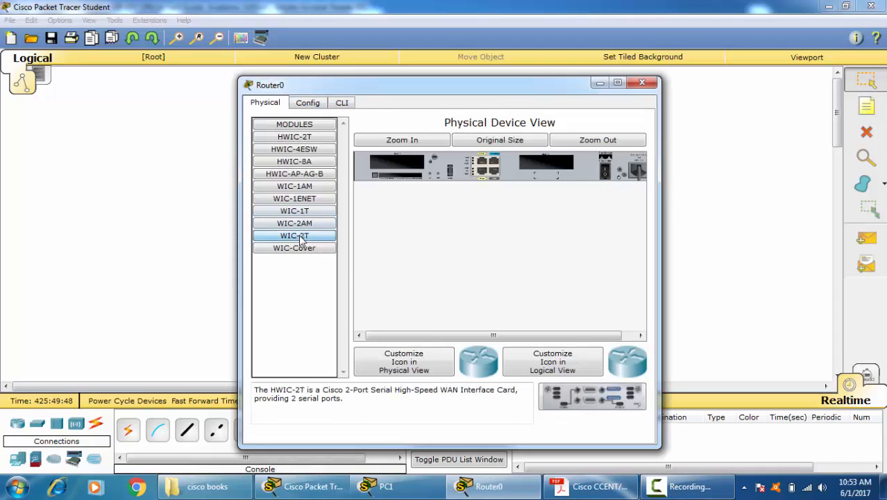
left_click_drag(300, 239, 545, 167)
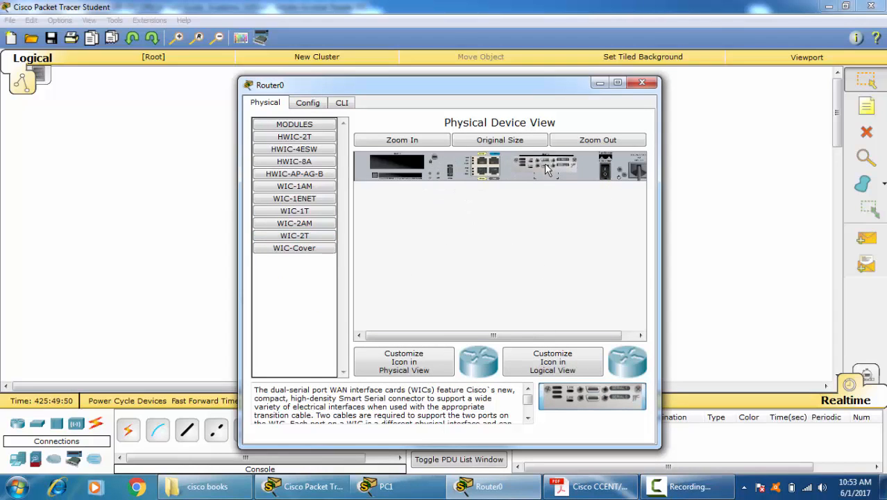
left_click(606, 169)
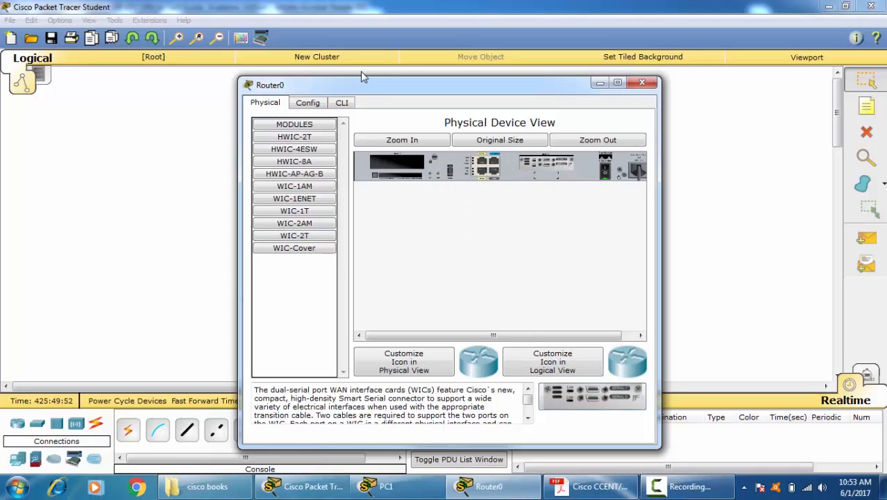
Step: Start a command-line session on Router0 and enter privileged EXEC mode with "ena"
left_click(343, 103)
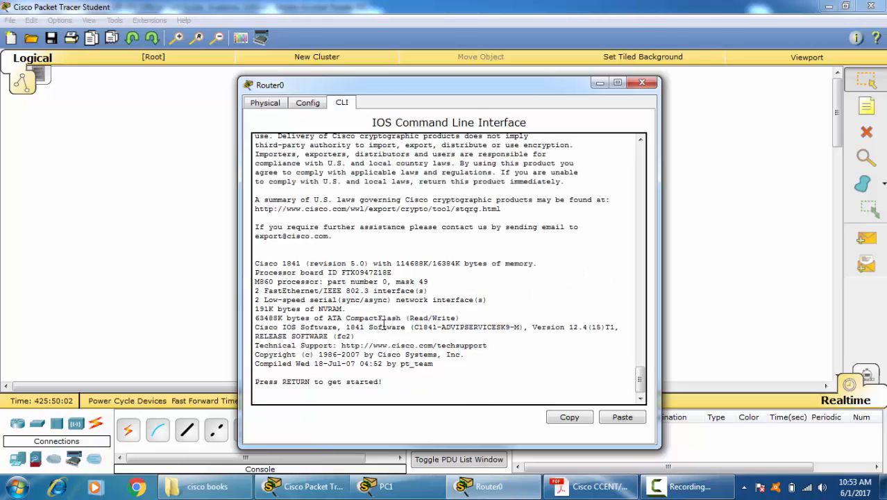
key("Return")
key("Return")
key("Return")
type("ena")
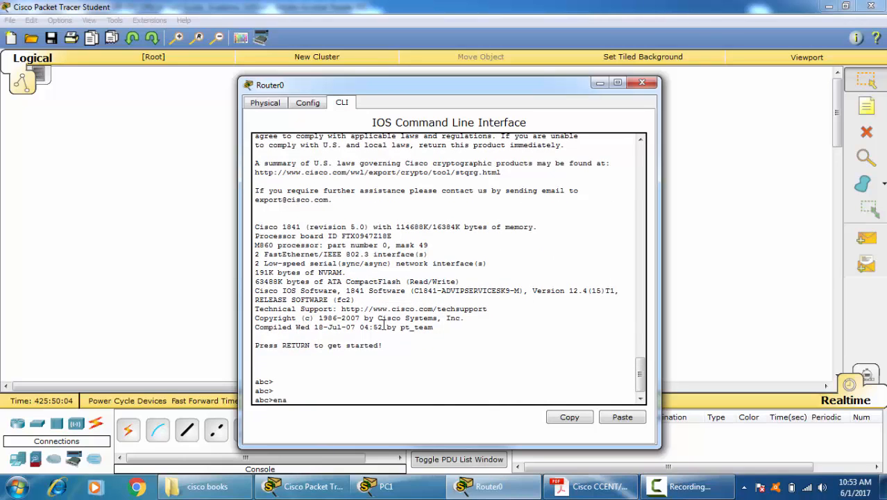
key("Return")
key("Return")
key("Return")
Step: Display the interface summary with "sh ip int brief" and examine the Serial and FastEthernet entries
type("sh ip")
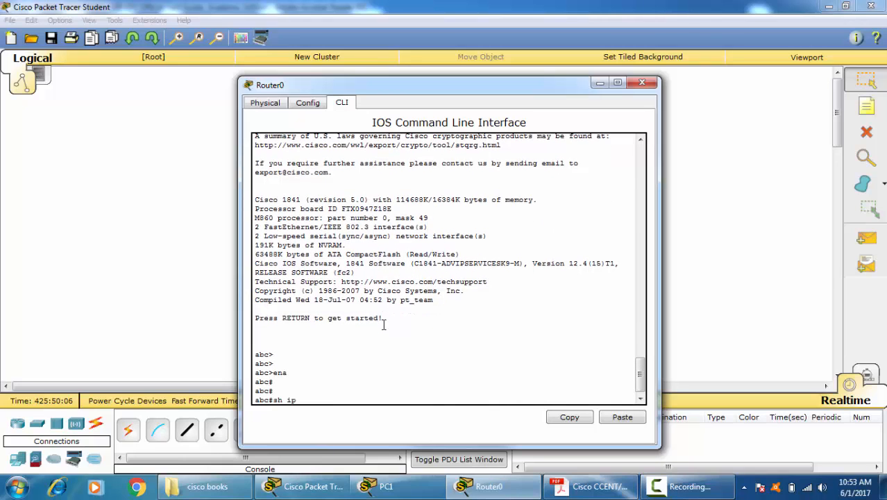
type(" iint b")
key("Tab")
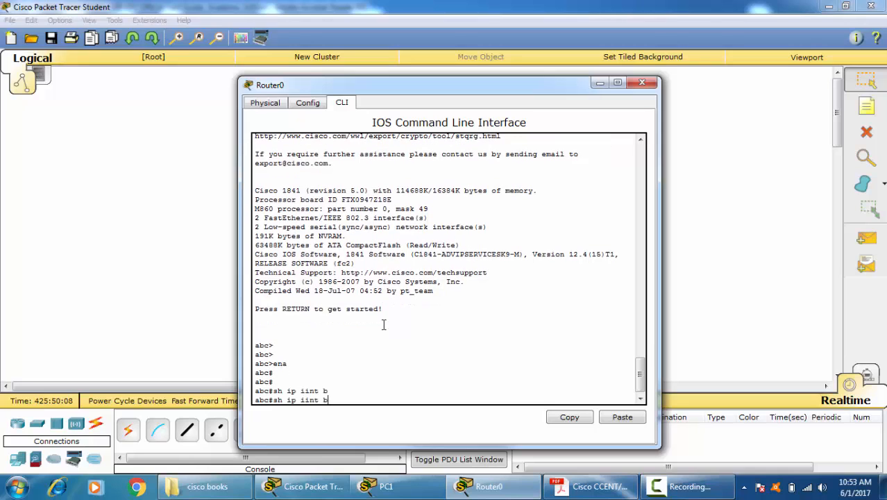
key("BackSpace")
key("BackSpace")
type("nt br")
key("Tab")
key("Return")
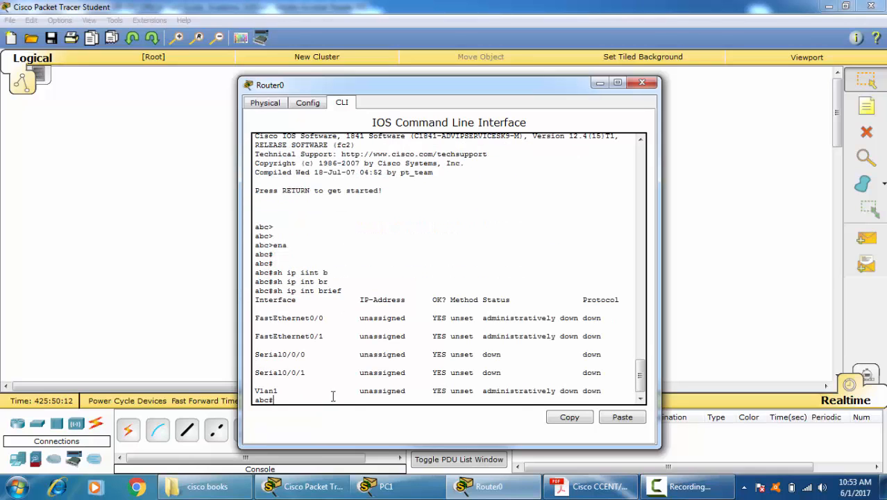
left_click_drag(310, 369, 215, 355)
left_click_drag(328, 335, 269, 317)
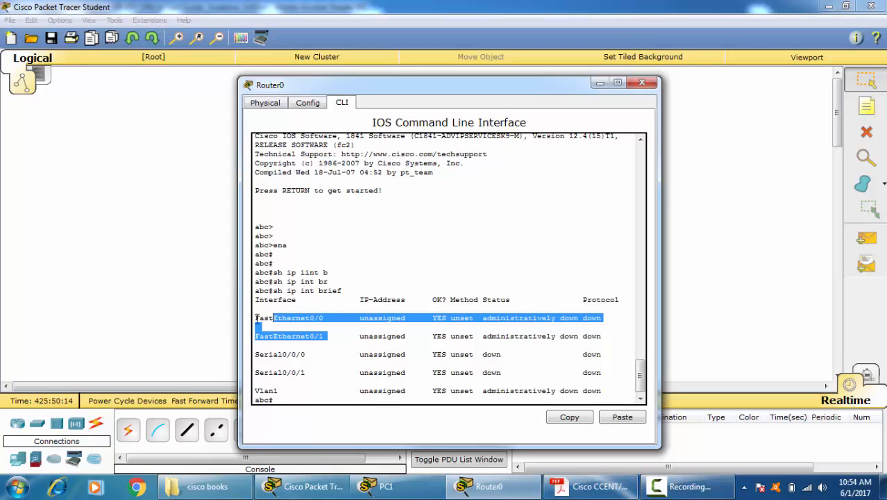
left_click(307, 398)
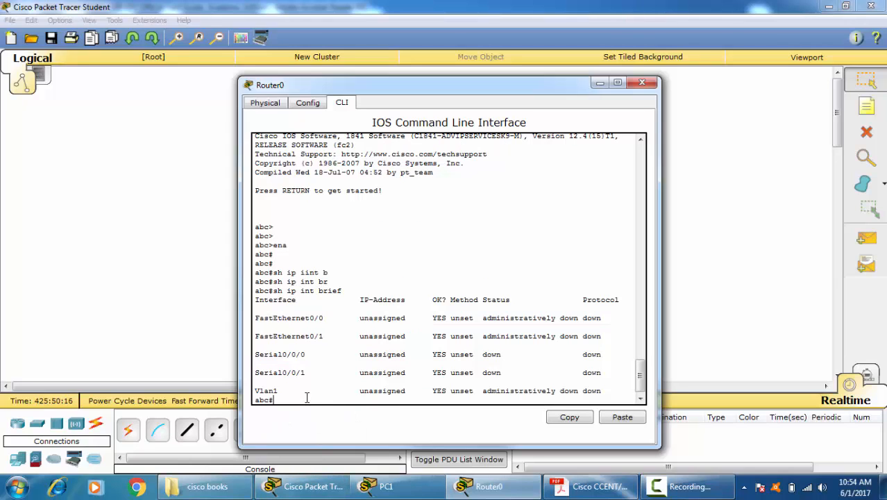
Step: Enter global configuration mode with "conf t" and open the configuration of interface fastEthernet 0/0
type("conf t")
key("Return")
type("ig)#i")
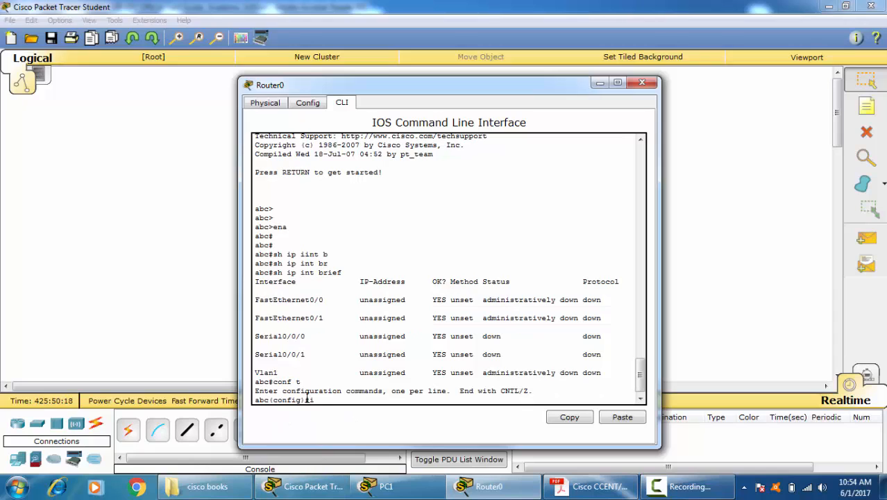
type("nt")
key("Tab")
type("f")
key("Tab")
type("0/0")
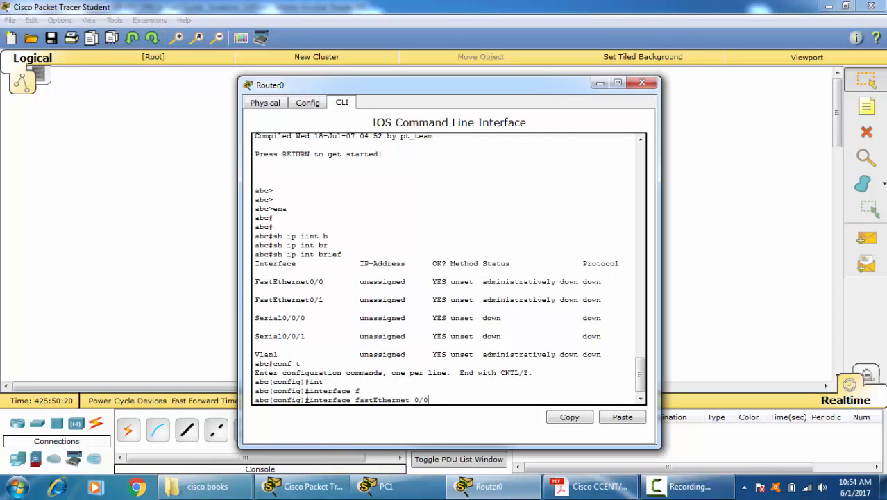
key("Return")
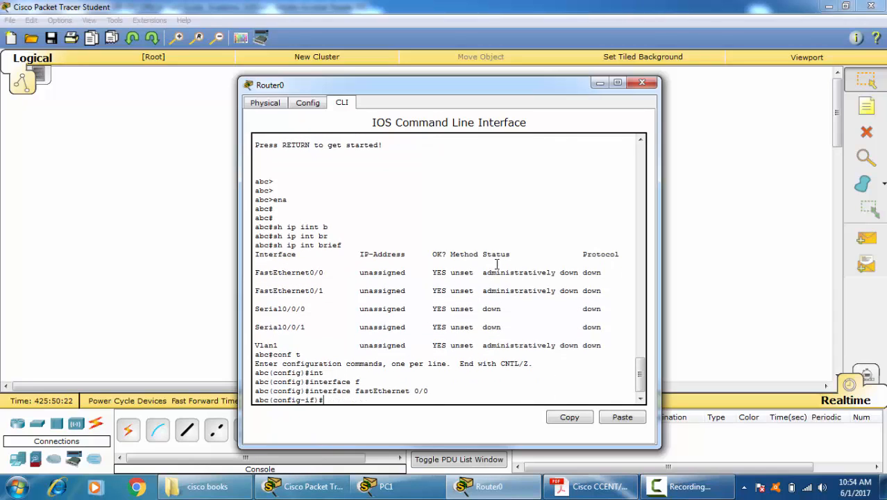
Step: Check FastEthernet0/0's administrative status and enable the interface with "no shutdown"
left_click_drag(482, 272, 576, 277)
left_click(437, 387)
type("no shut")
key("Tab")
key("Return")
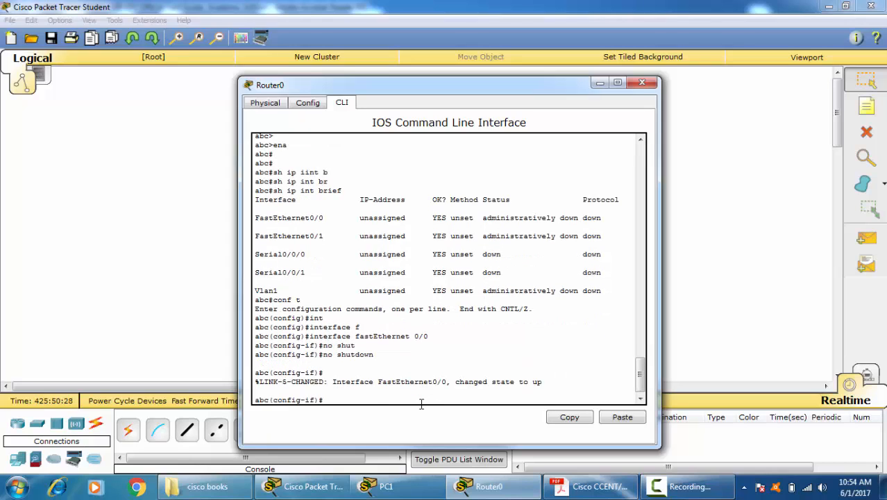
Step: Assign IP address 10.0.0.1 with subnet mask 255.255.255.0 to interface FastEthernet0/0
type("ip add")
key("Tab")
type("1")
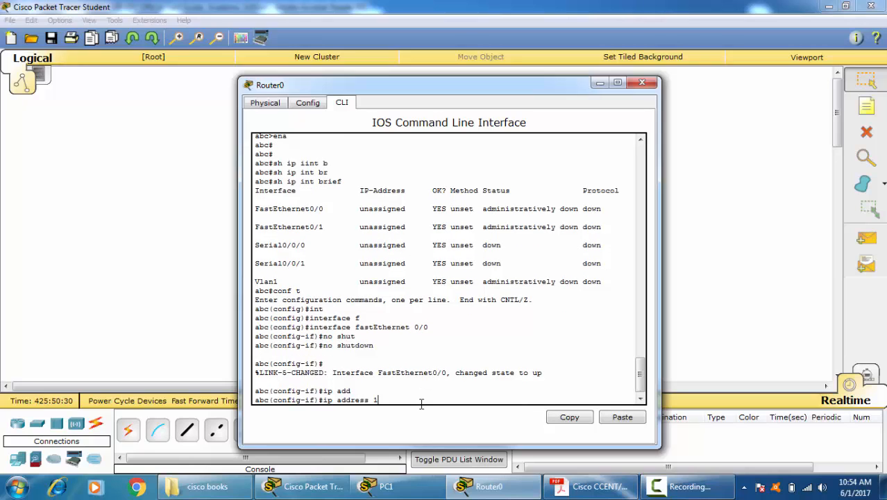
type("0.0.0")
key("Return")
type("2")
key("Up")
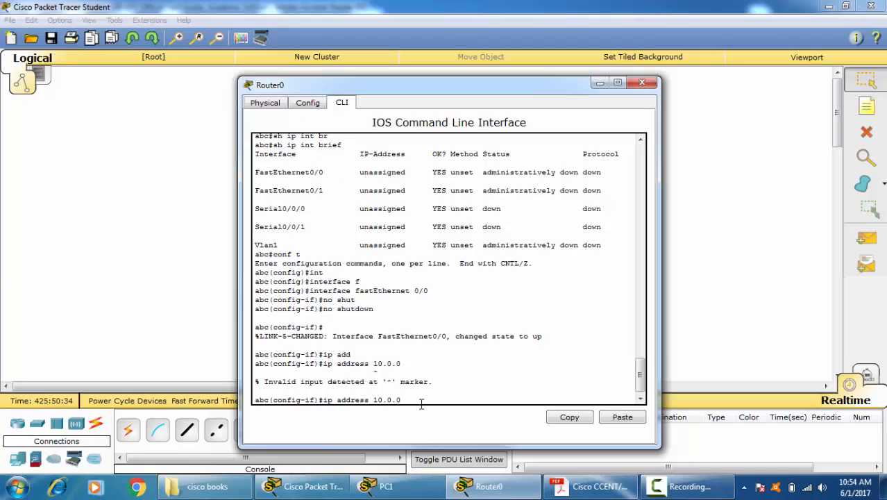
type(".1 255.255.255.0")
key("Return")
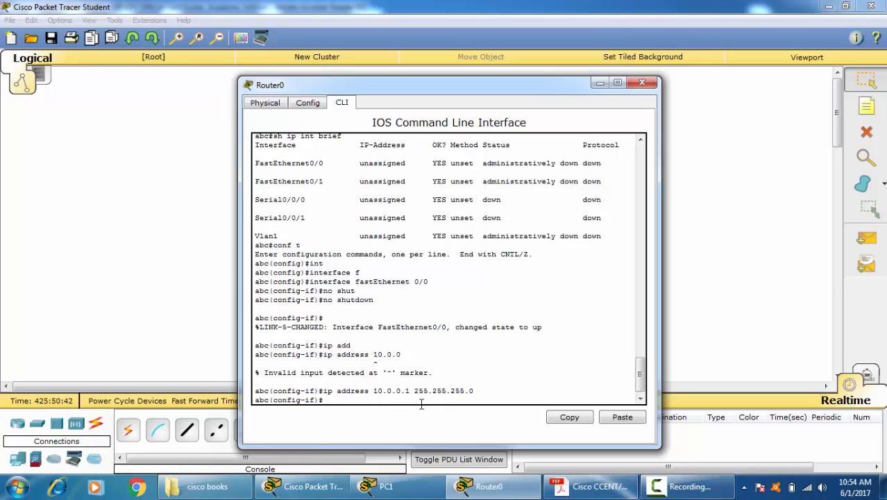
Step: Issue "no shutdown" again on FastEthernet0/0 and exit to global configuration mode
type("no shut")
key("Tab")
key("Tab")
key("BackSpace")
key("BackSpace")
key("BackSpace")
key("BackSpace")
key("BackSpace")
key("BackSpace")
key("BackSpace")
key("BackSpace")
key("BackSpace")
key("BackSpace")
key("BackSpace")
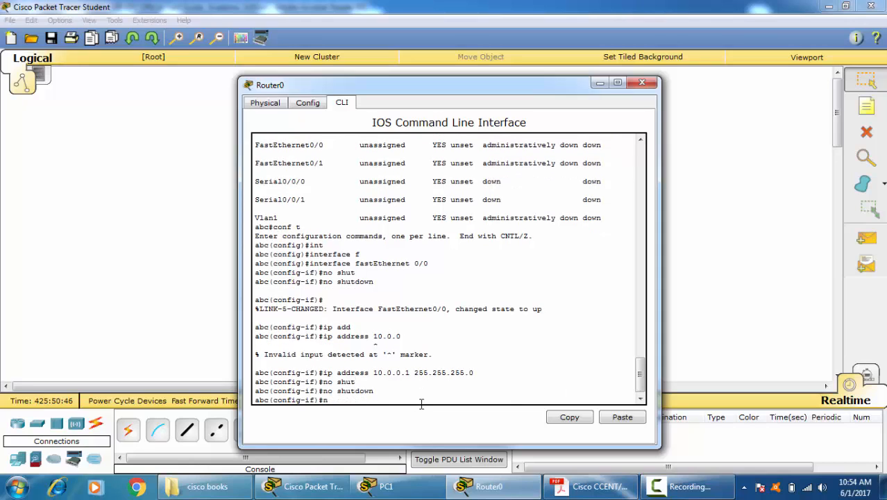
type("exit")
key("Return")
Step: Display the interface summary from configuration mode with "do sh ip int br" and check FastEthernet0/0's IP address
type("do sh ip int br")
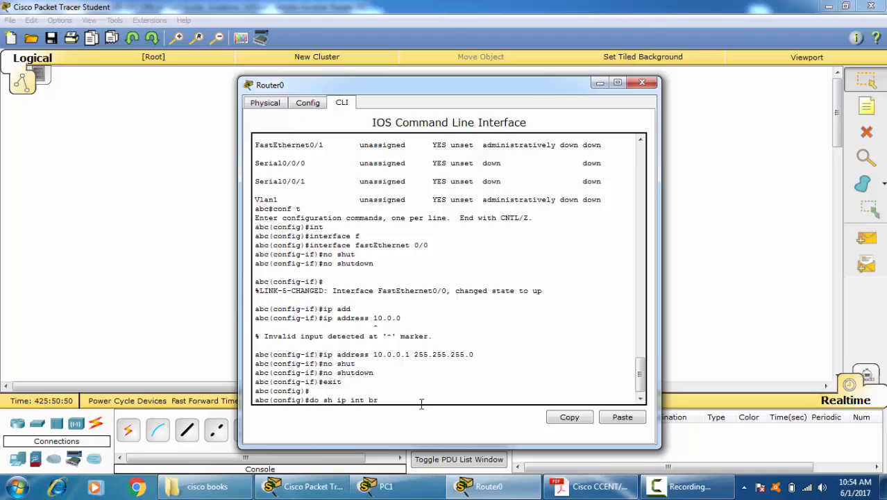
key("Return")
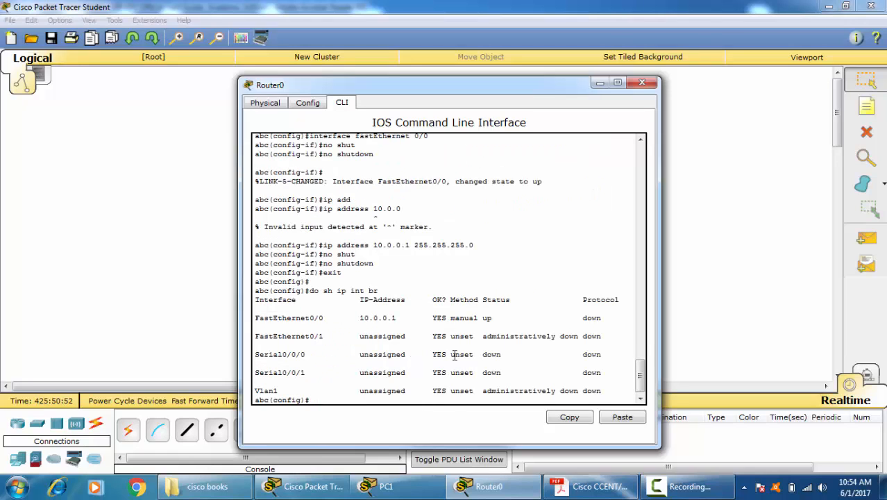
left_click_drag(354, 319, 434, 319)
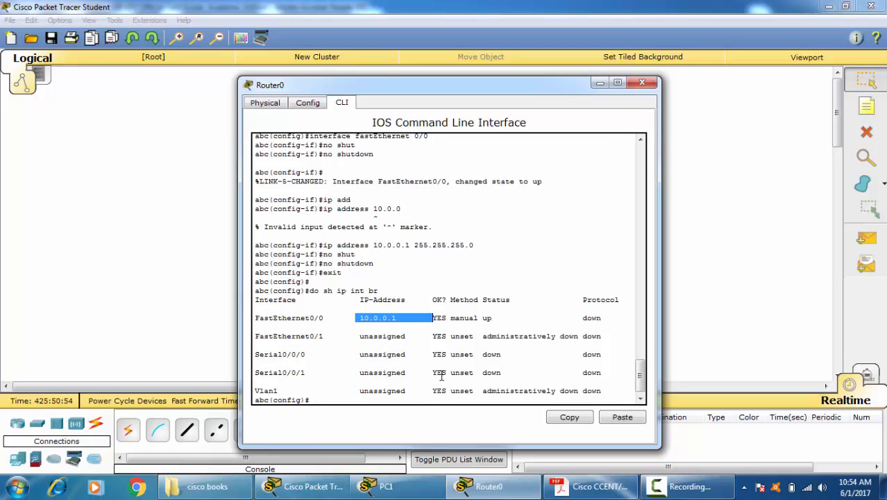
left_click(428, 401)
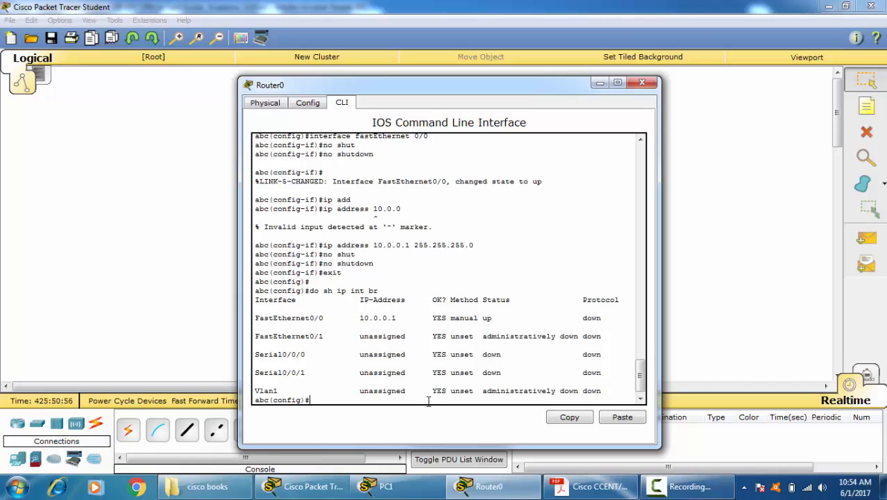
Step: Open the configuration of interface fastEthernet 0/1 from global configuration mode
type("conf t")
key("Return")
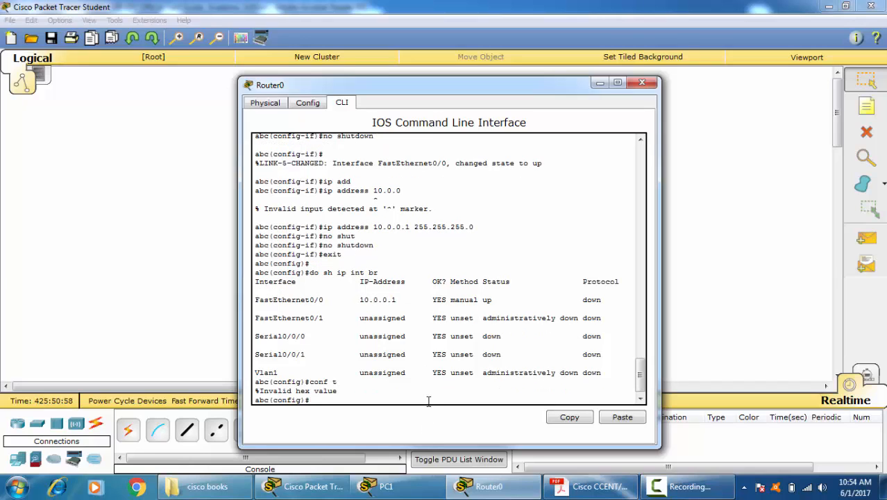
type("int f")
key("Tab")
type("0/")
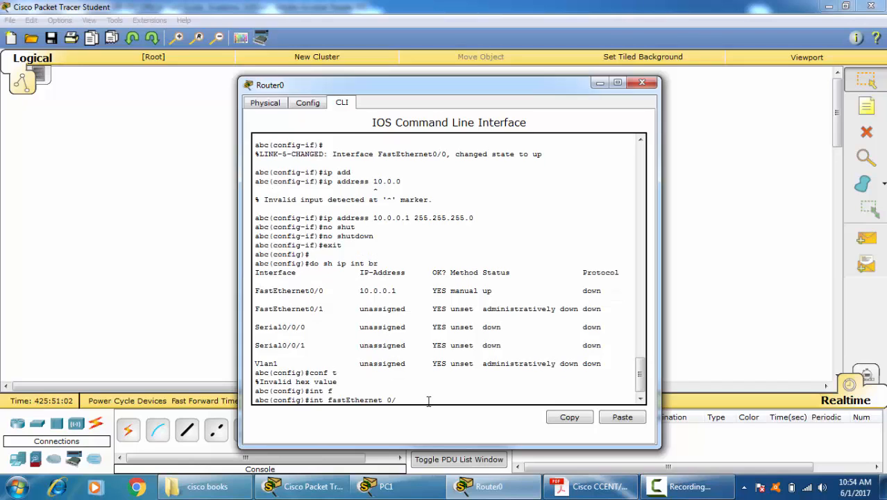
type("1")
key("Return")
Step: Set FastEthernet0/1 to obtain its address automatically with "ip address dhcp"
type("ip add")
key("Tab")
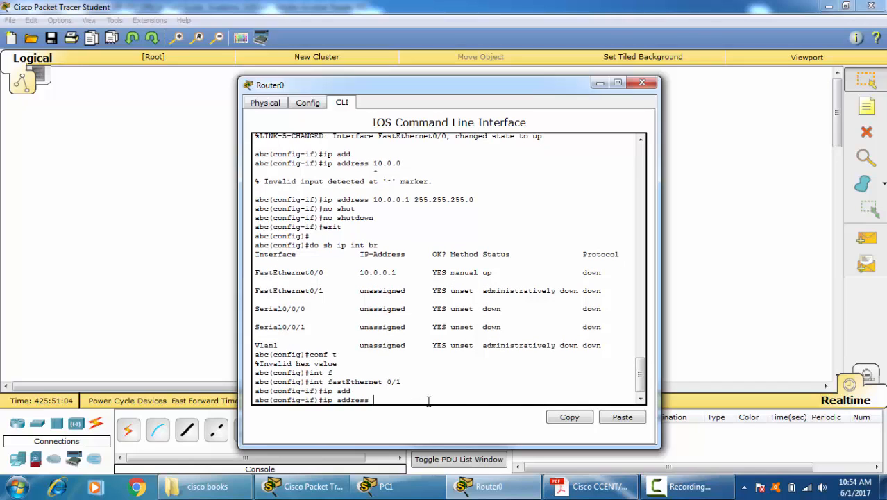
type("dh")
key("Tab")
key("Return")
key("Return")
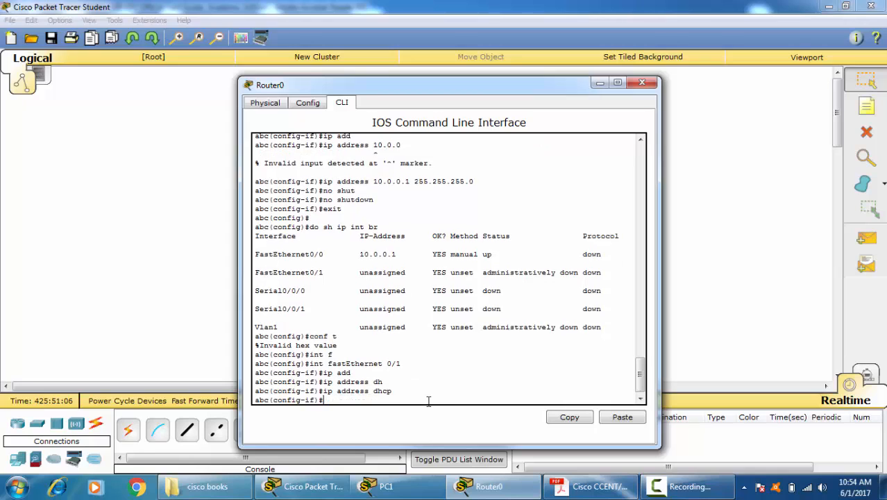
Step: Run "do sh ip int br" again and check the method and status of FastEthernet0/1
key("Up")
key("Up")
key("Up")
key("Up")
key("Up")
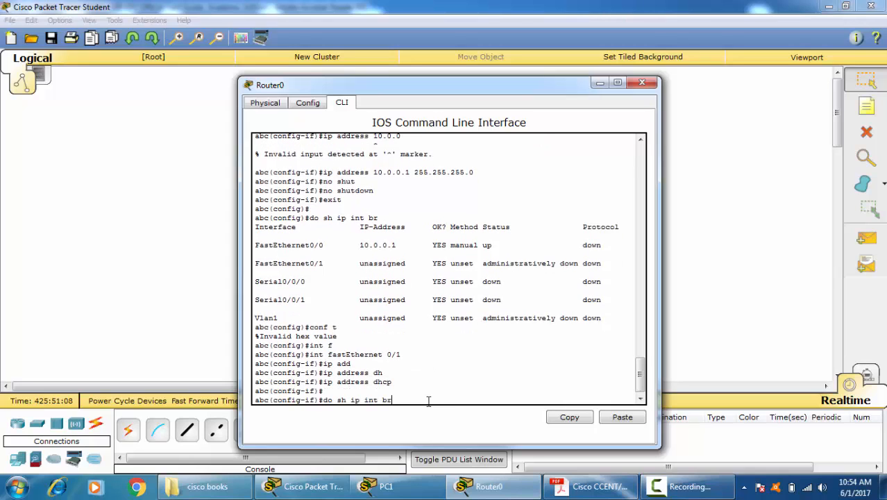
key("Return")
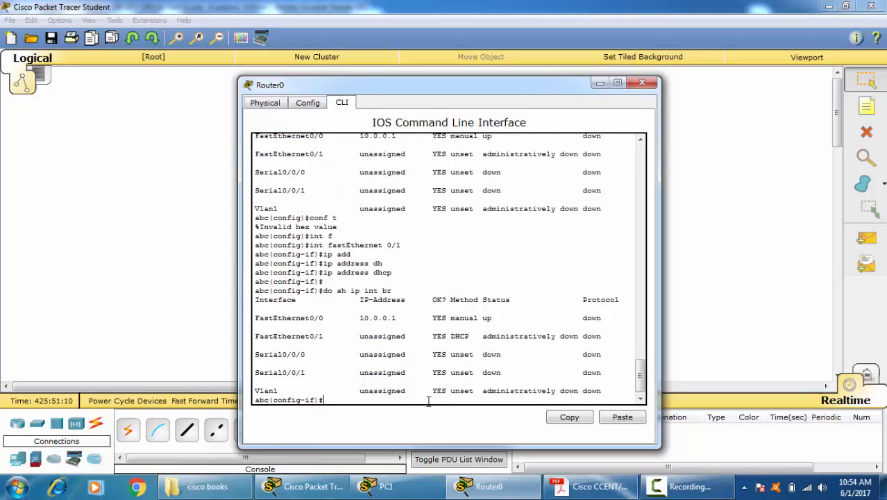
left_click_drag(450, 327, 573, 339)
left_click(478, 342)
left_click(408, 394)
Step: Exit the fastEthernet 0/1 configuration and open the configuration of interface serial 0/0/0
type("exit")
key("Return")
key("Return")
key("Return")
key("Return")
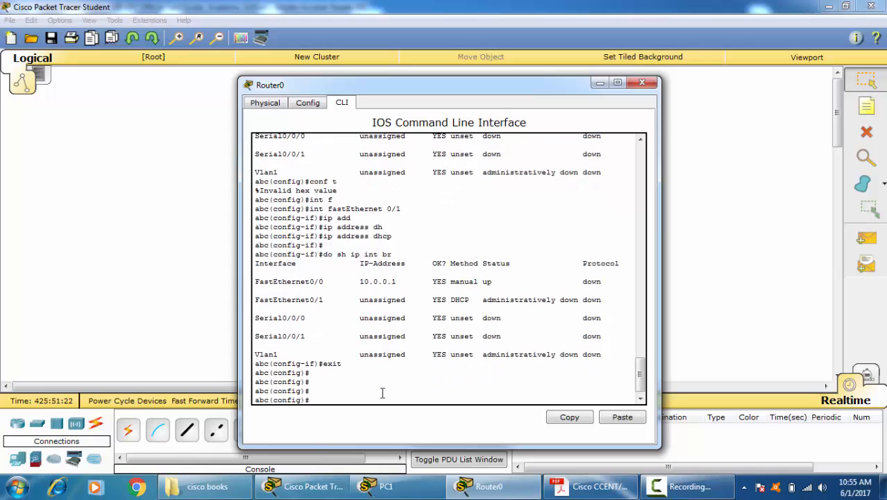
type("int se")
key("Tab")
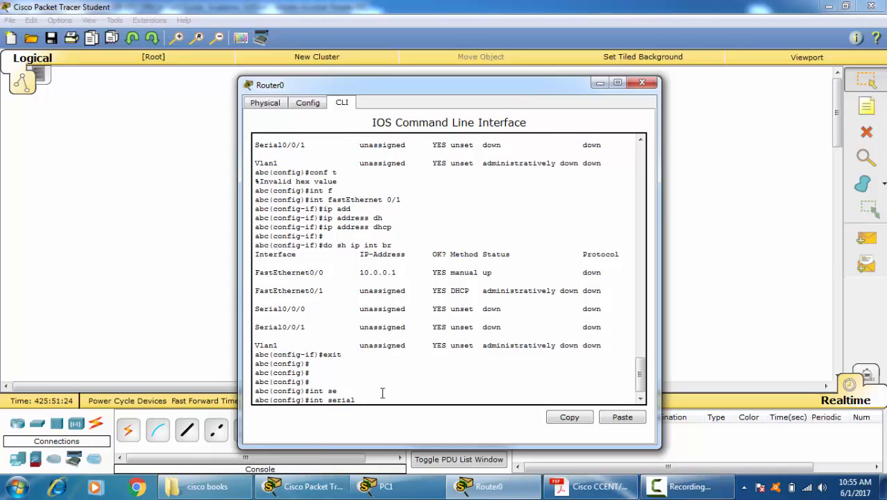
type("0/0/0")
key("Return")
Step: Assign IP address 20.0.0.1 with subnet mask 255.255.255.0 to interface Serial0/0/0
type("ip add")
key("Tab")
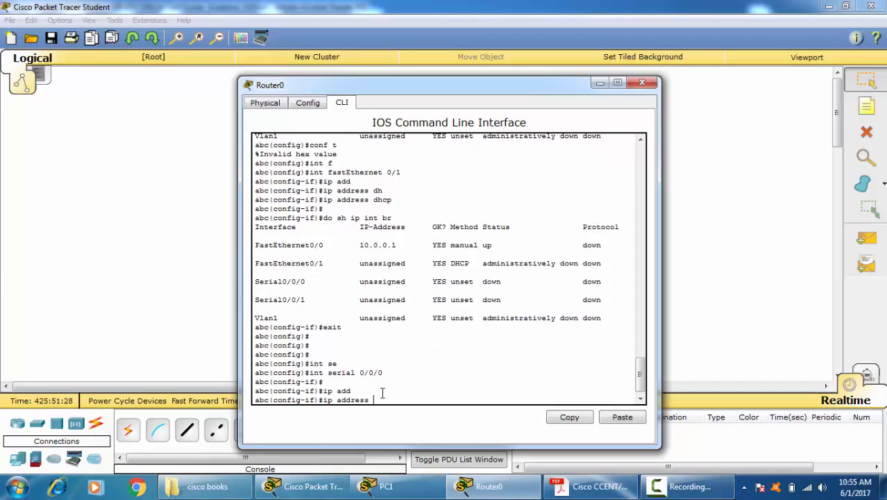
type("20.0.0.1 255.255.255.0")
key("Return")
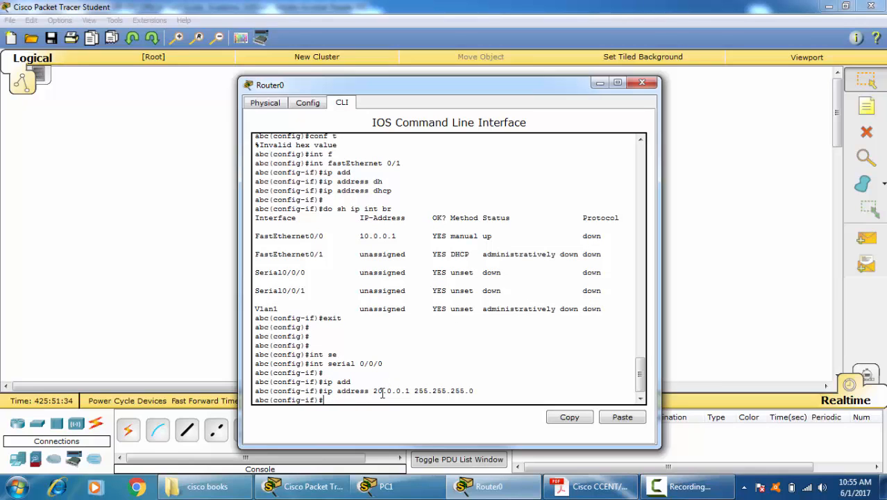
Step: Enable interface Serial0/0/0 with "no shutdown"
type("no shut")
key("Tab")
key("Return")
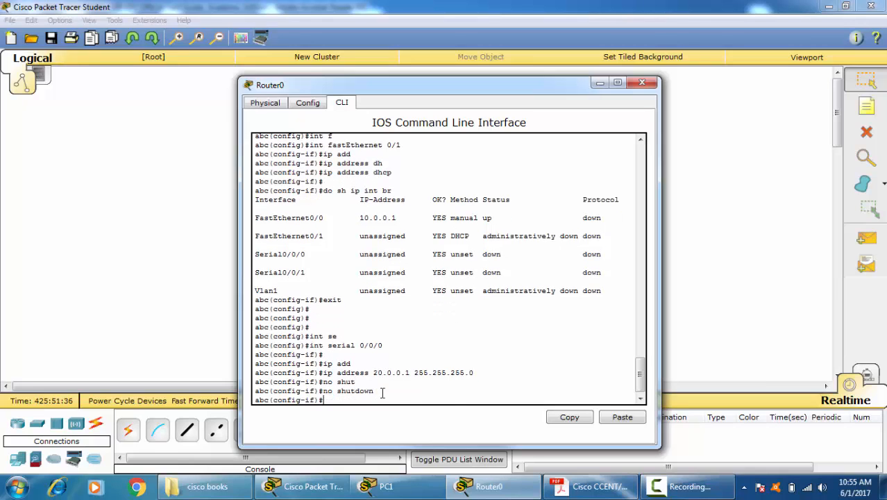
key("Return")
key("Return")
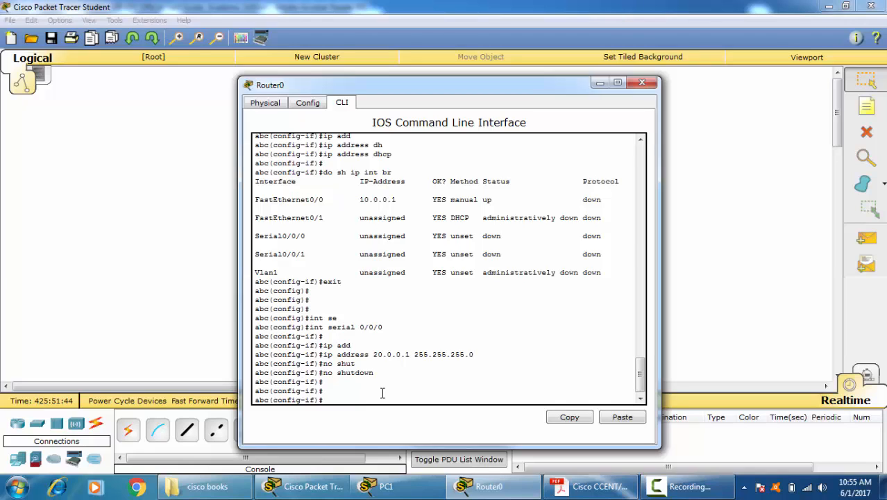
Step: Set the bandwidth of interface Serial0/0/0 to 64
type("ban")
key("Tab")
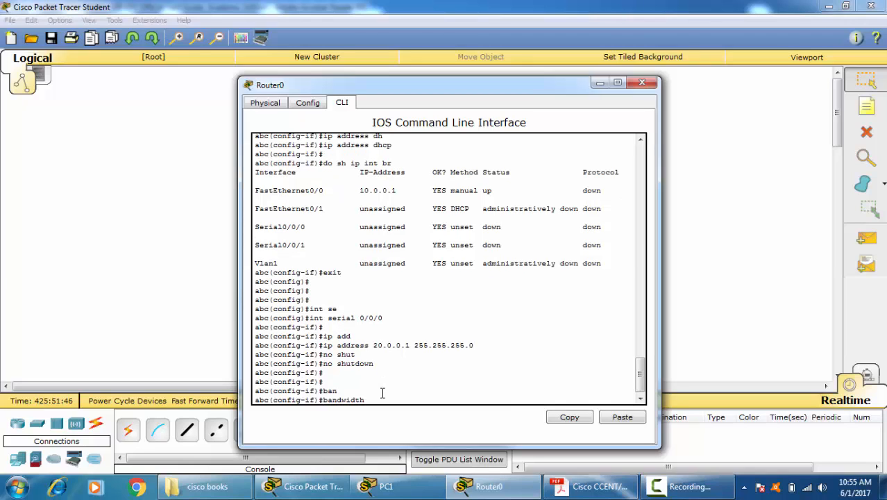
type("64")
key("Return")
Step: Set the clock rate of interface Serial0/0/0 to 64000
type("clo")
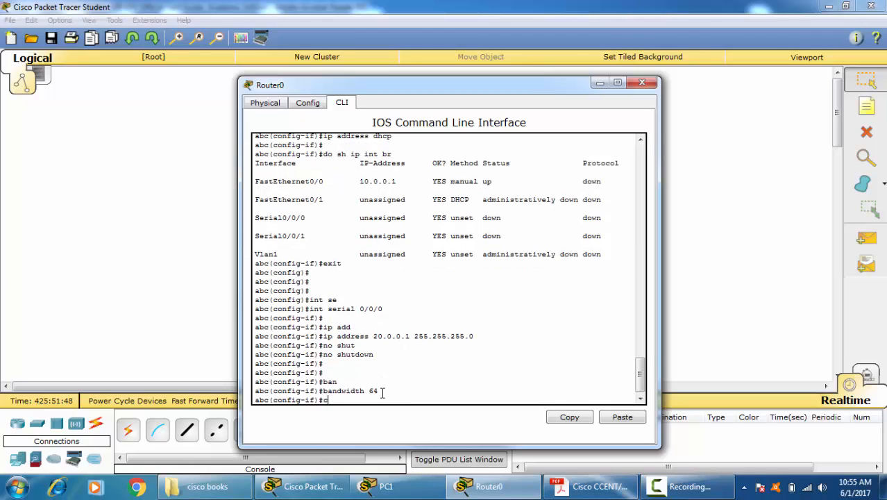
key("Tab")
type("r")
key("Tab")
type("64")
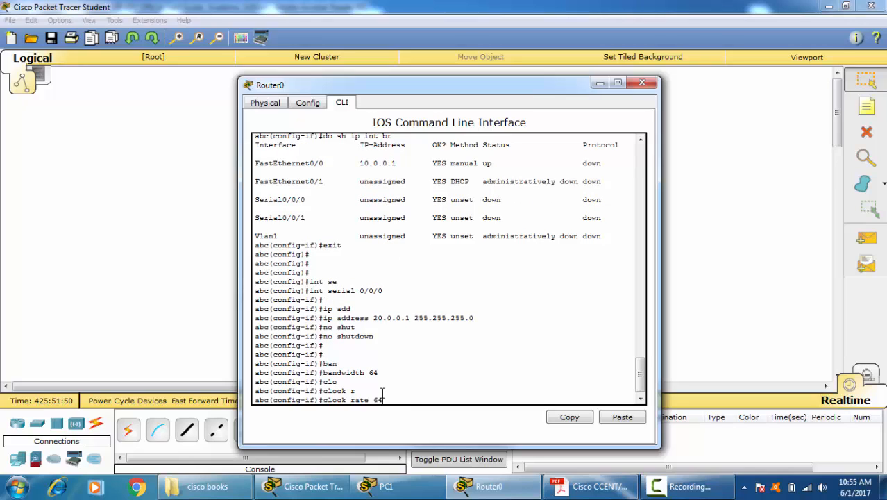
type("000")
key("Return")
Step: Leave the interface and global configuration modes and return to privileged EXEC mode
key("Return")
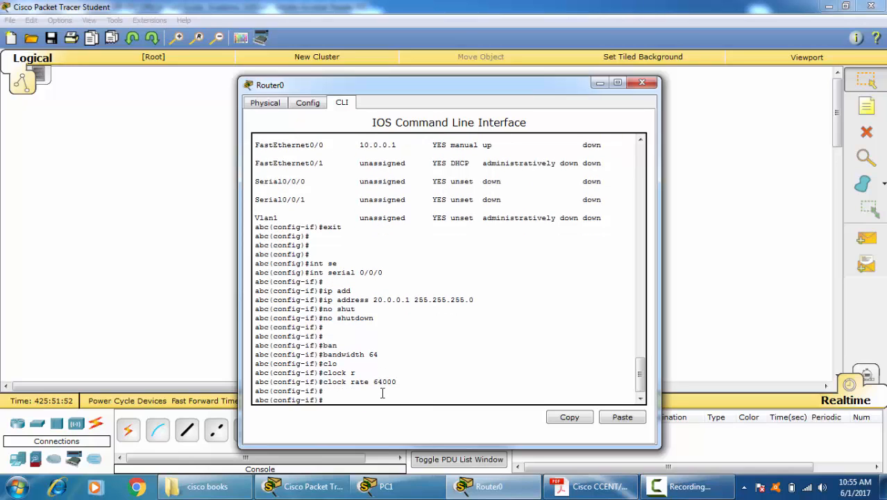
type("exit")
key("Return")
key("ctrl+z")
key("Return")
key("Return")
key("Return")
key("Return")
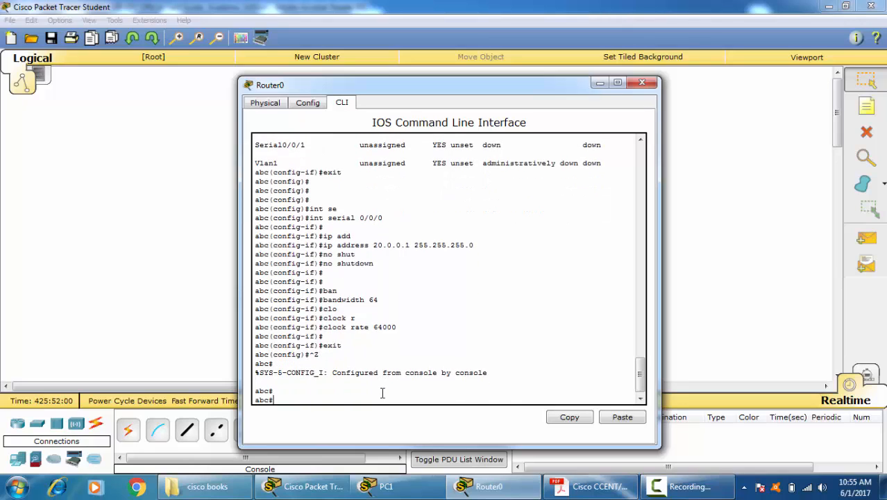
Step: Run "sh controllers serial 0/0/0" and check the cable information of the serial interface
type("sh c")
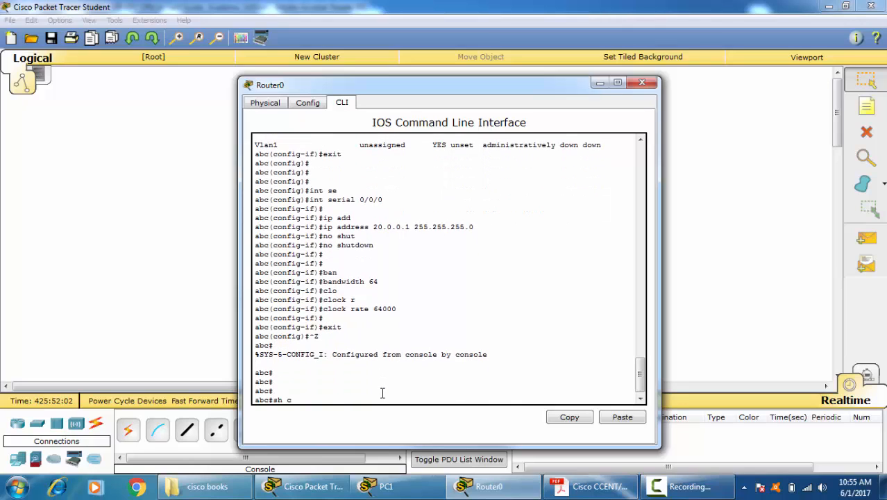
type("ontr")
key("Tab")
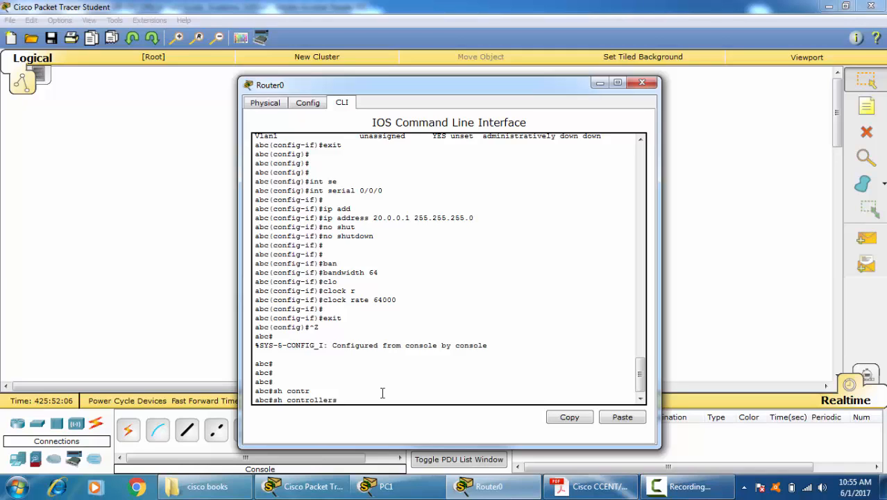
type("se")
key("Tab")
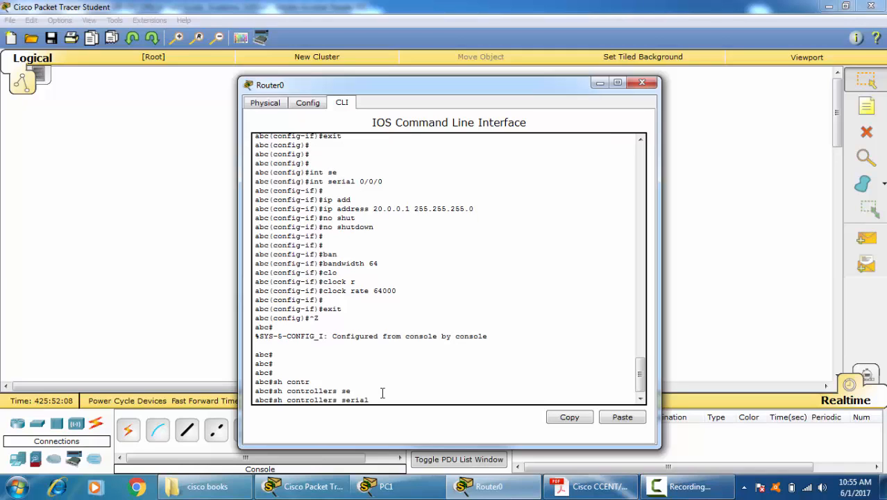
type("0")
type("/0/0")
key("Return")
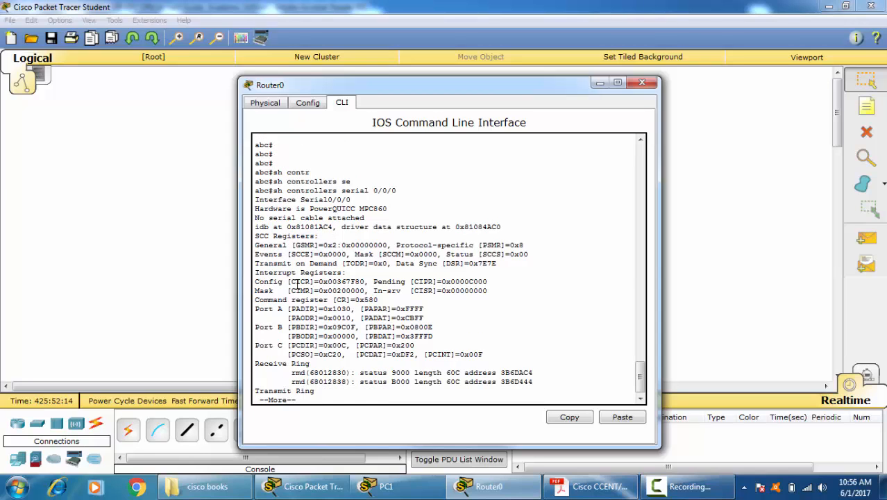
Step: Add a second 1841 router to the workspace and place it above and to the right of Router0
left_click(166, 226)
left_click(19, 459)
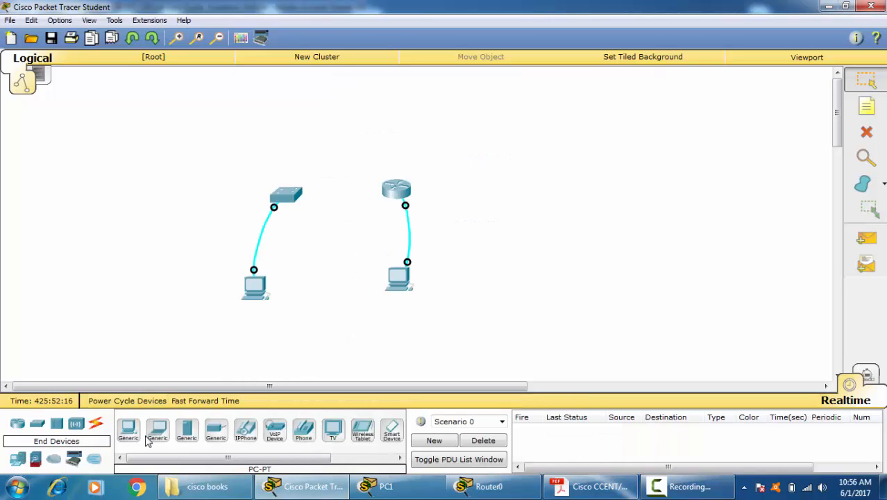
left_click(17, 423)
left_click(129, 429)
left_click(520, 180)
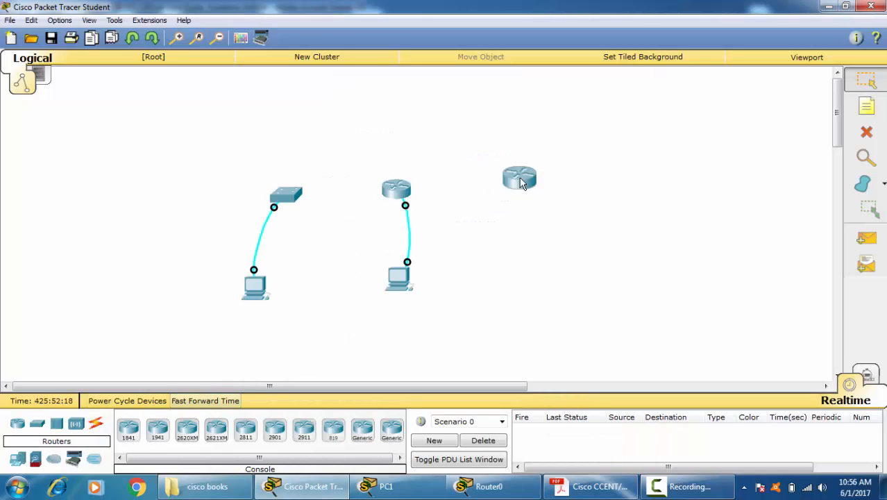
left_click_drag(521, 180, 458, 137)
Step: Install an HWIC-2T serial module in the new router Router1, switch its power on and close its window
left_click(460, 138)
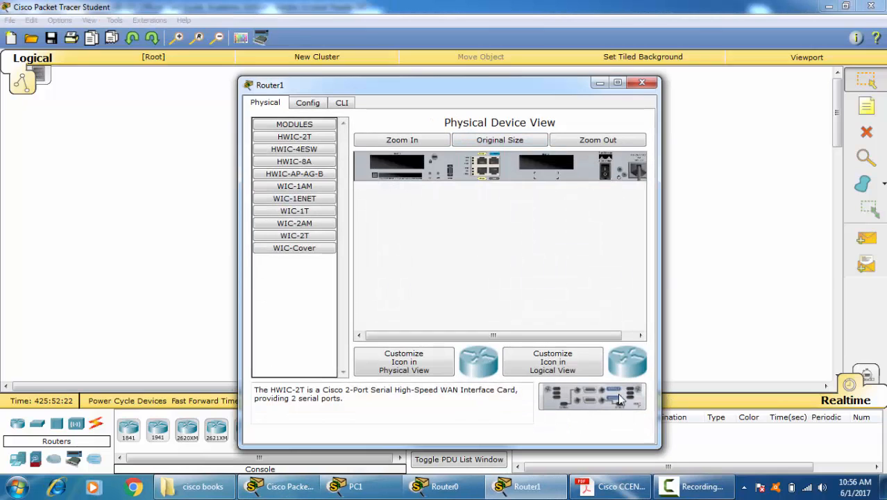
left_click_drag(619, 398, 545, 163)
left_click(605, 171)
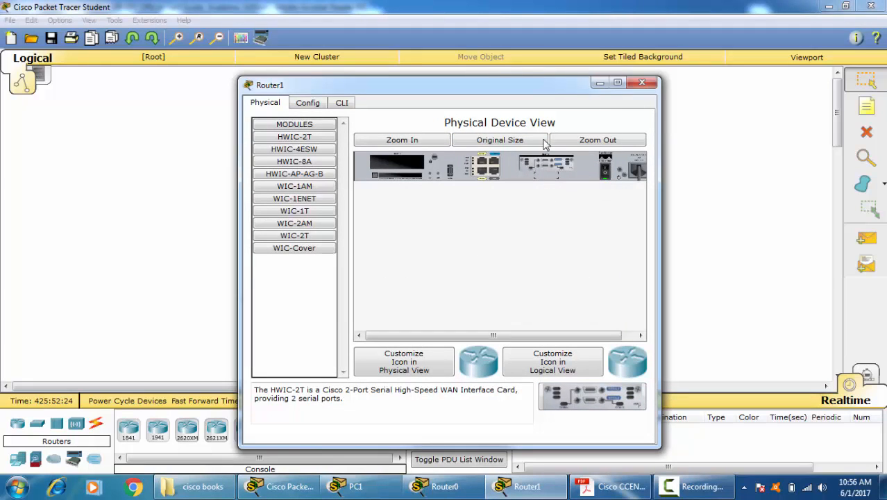
left_click(644, 84)
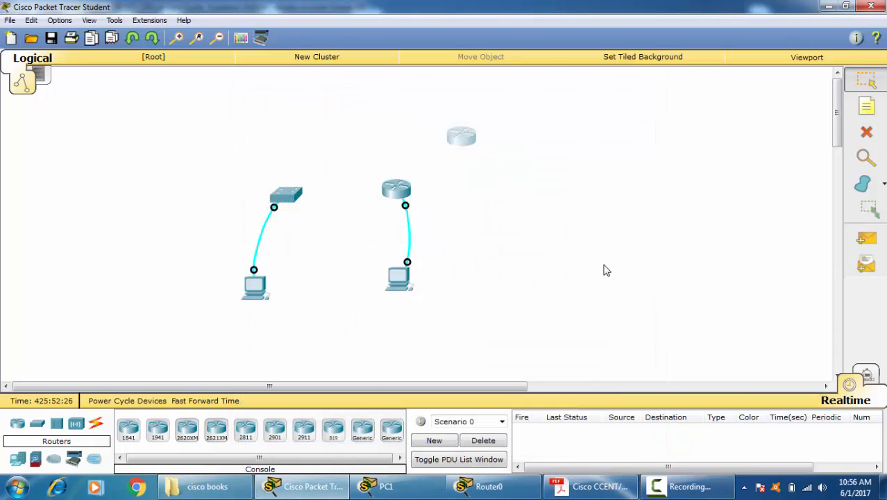
Step: Connect Serial0/0/0 of Router0 to Serial0/0/0 of Router1 with a Serial DCE cable, starting at Router0
left_click(96, 422)
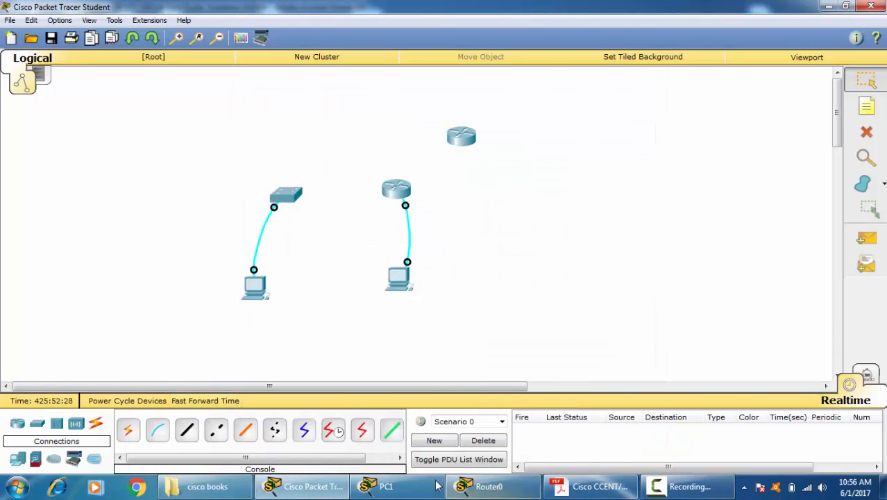
left_click(333, 432)
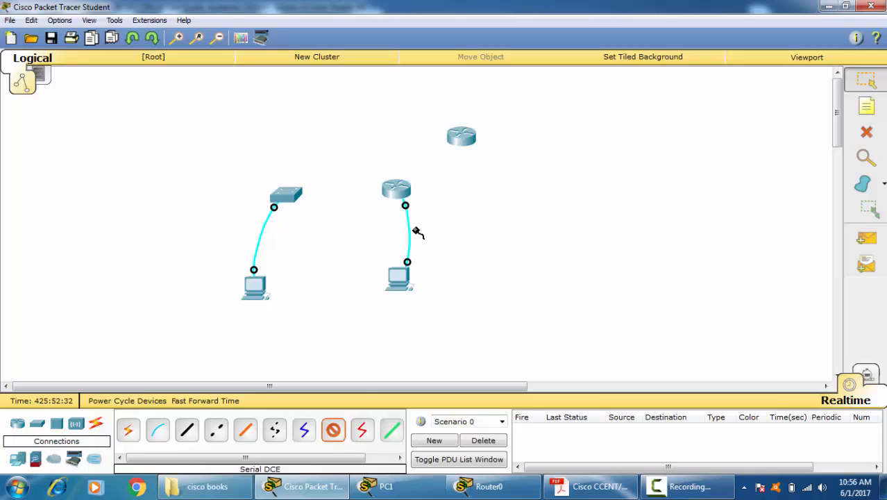
left_click(392, 188)
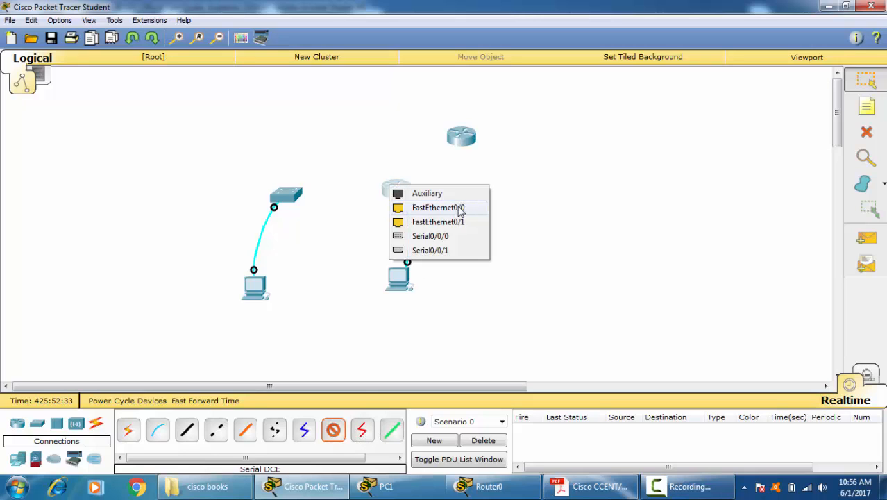
left_click(441, 236)
left_click(461, 136)
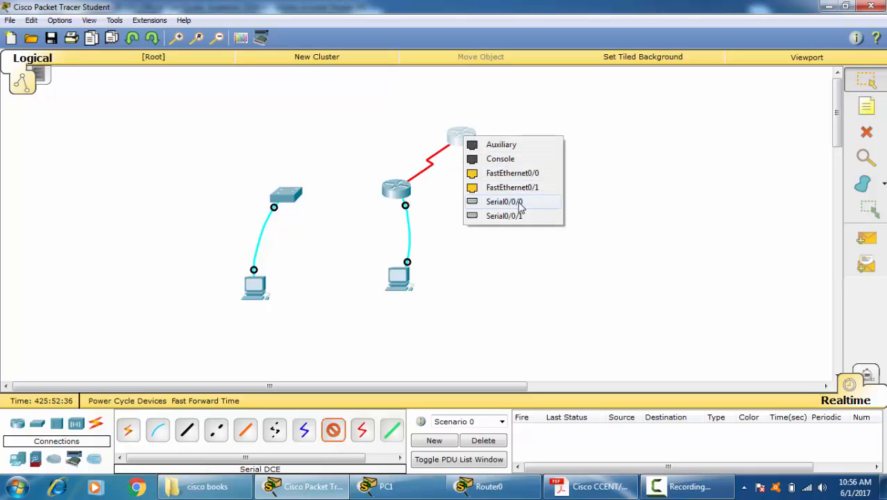
left_click(506, 201)
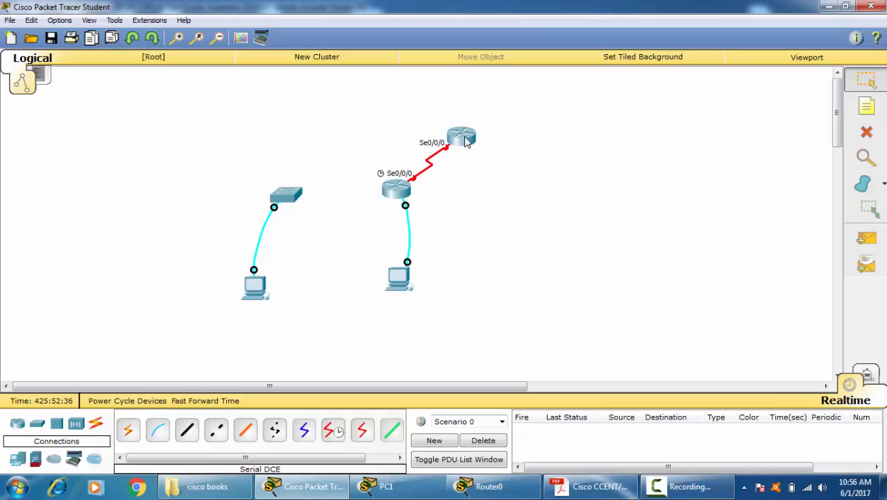
Step: Open the command line of Router1 and answer "no" to the initial configuration dialog
left_click(397, 194)
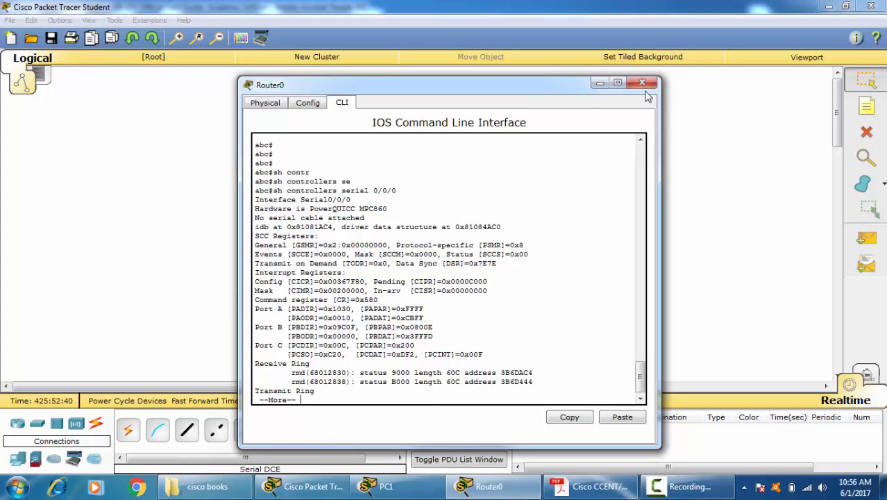
left_click(641, 82)
left_click(461, 135)
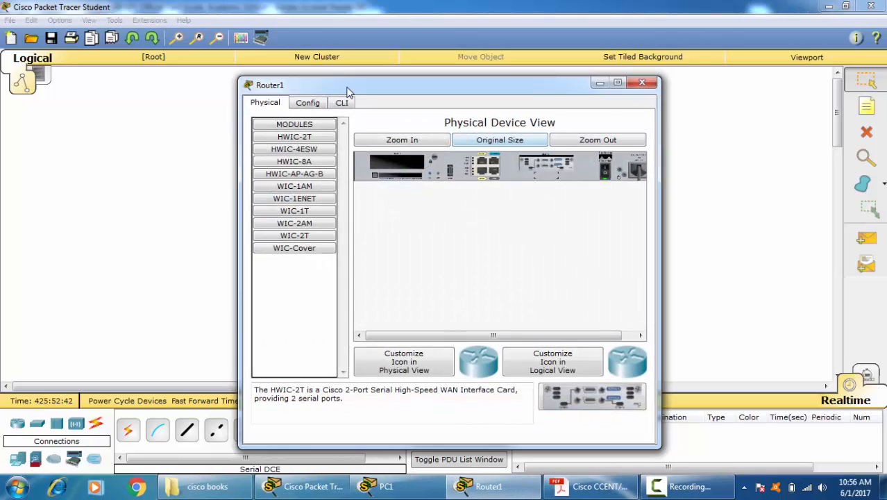
left_click_drag(350, 89, 371, 94)
left_click(358, 103)
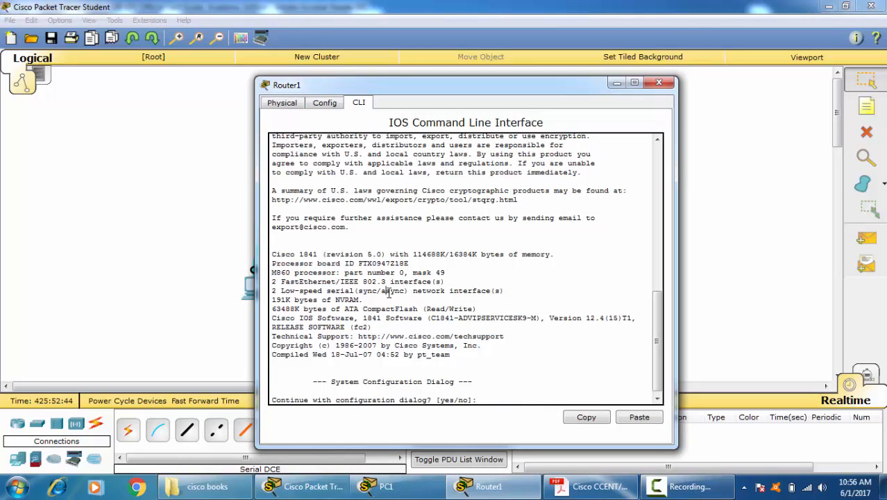
type("no")
key("Return")
Step: Enter privileged EXEC mode and global configuration mode on Router1 with "ena" and "conf t"
key("Return")
type("ena")
key("Return")
key("Return")
type("co")
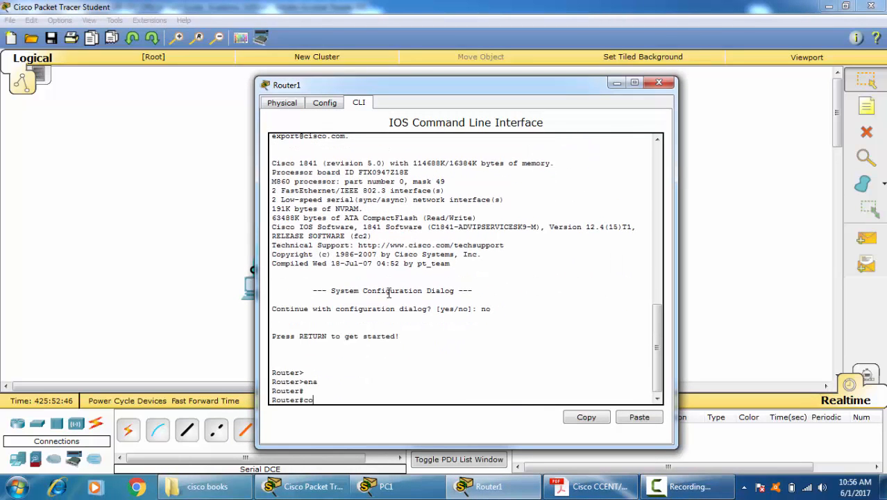
type("nf t")
key("Return")
key("Return")
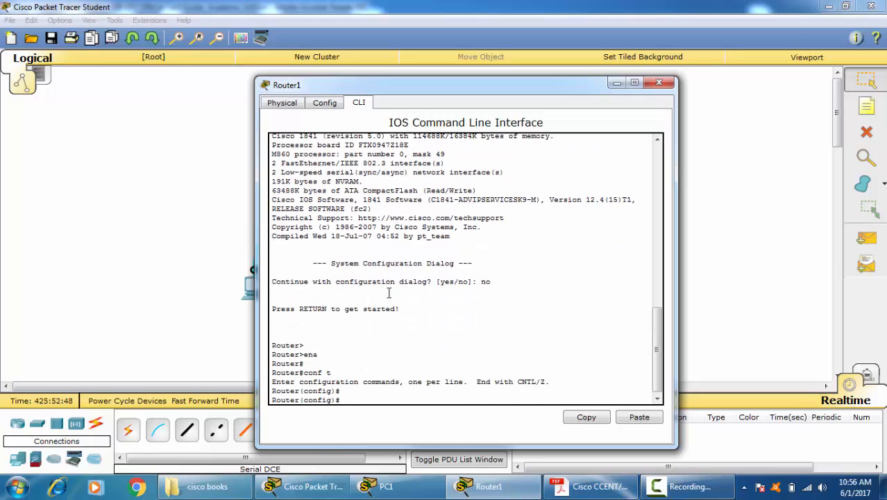
key("Return")
key("Return")
Step: Open the configuration of interface serial 0/0/0 on Router1
type("int")
key("Tab")
type("se")
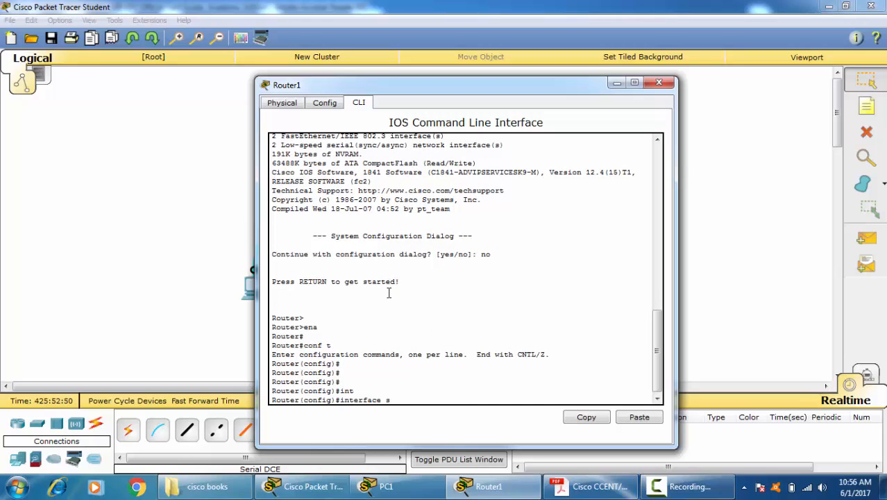
key("Tab")
type("0/0/")
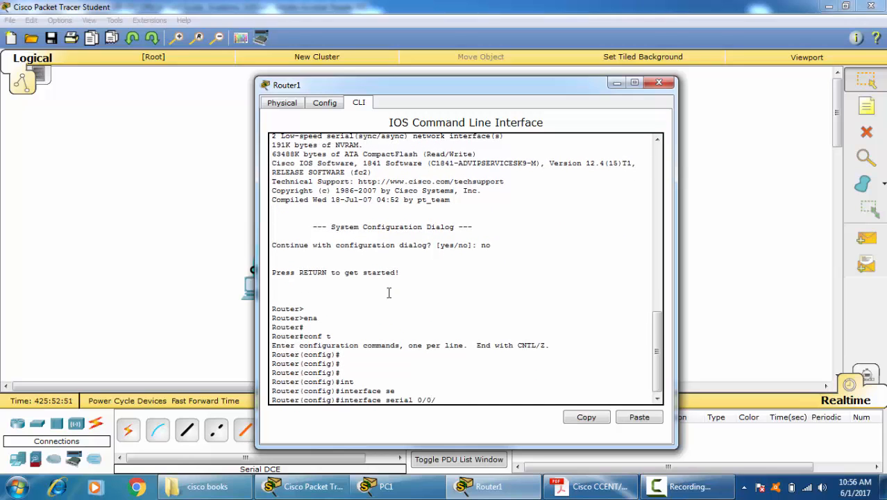
type("0")
key("Return")
Step: Enable Router1's Serial0/0/0 with "no shutdown" and return to privileged EXEC mode
type("no shu")
key("Tab")
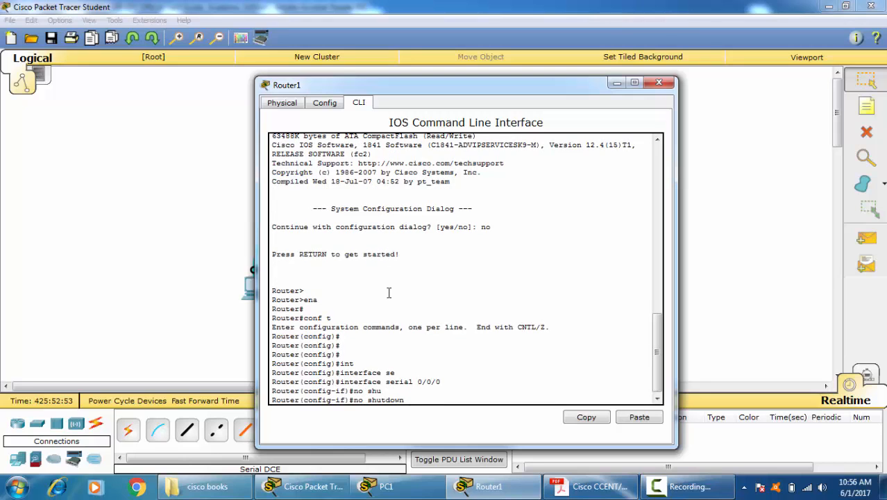
key("Return")
key("Return")
key("Return")
key("ctrl+z")
key("Return")
key("Return")
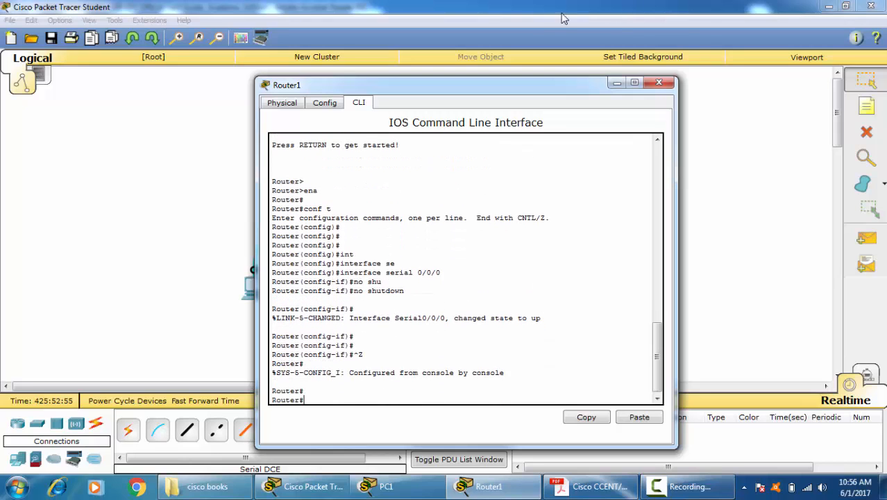
Step: Close Router1, reopen the command line of Router0 and finish the paused controllers output
left_click(658, 82)
left_click(399, 191)
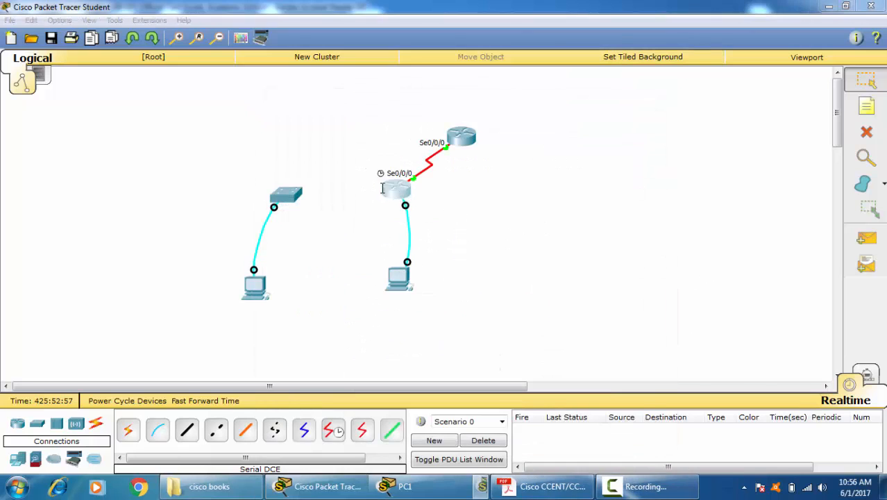
key("Return")
key("Return")
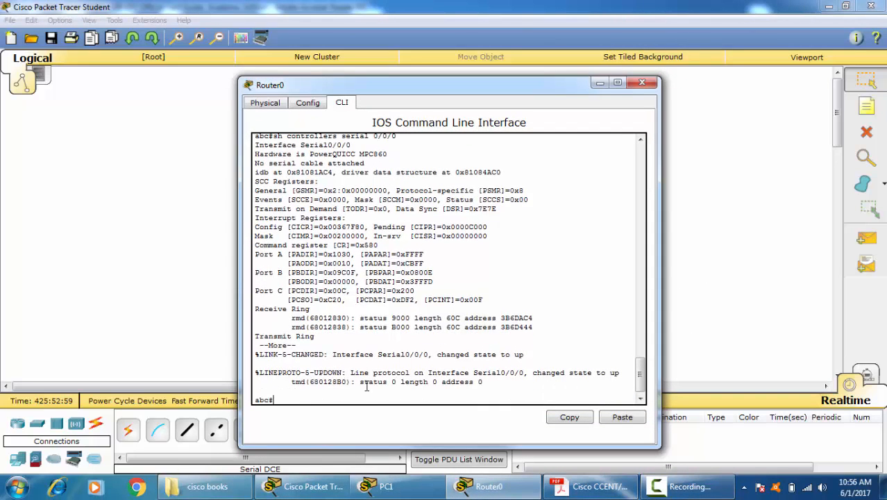
Step: Run "sh controllers serial 0/0/0" again on Router0, check the DCE and clock rate line, and close the router window
key("Up")
key("Return")
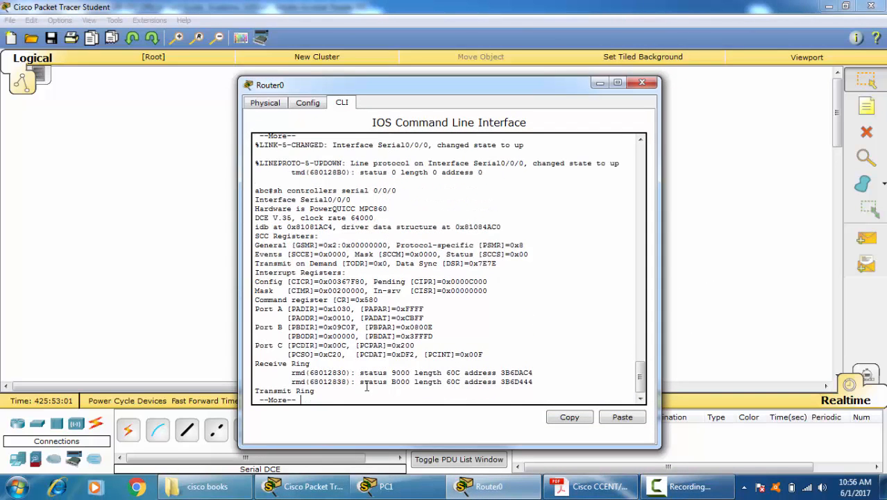
left_click_drag(289, 217, 250, 217)
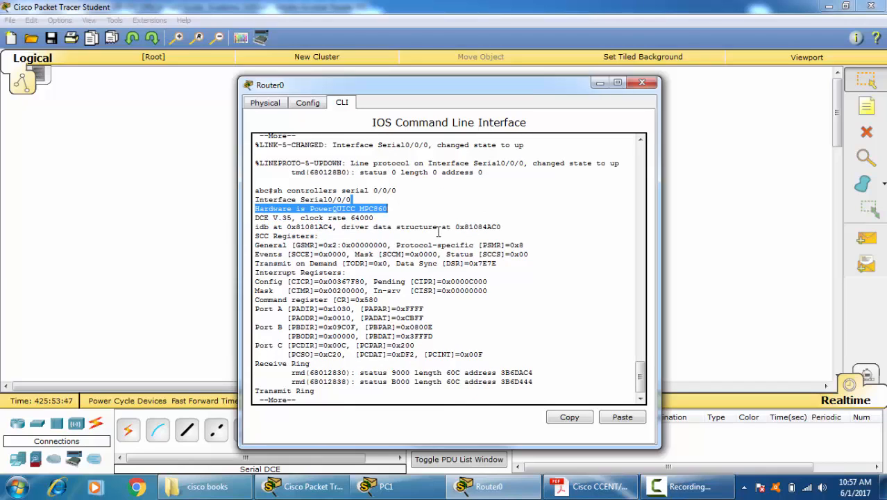
left_click(426, 282)
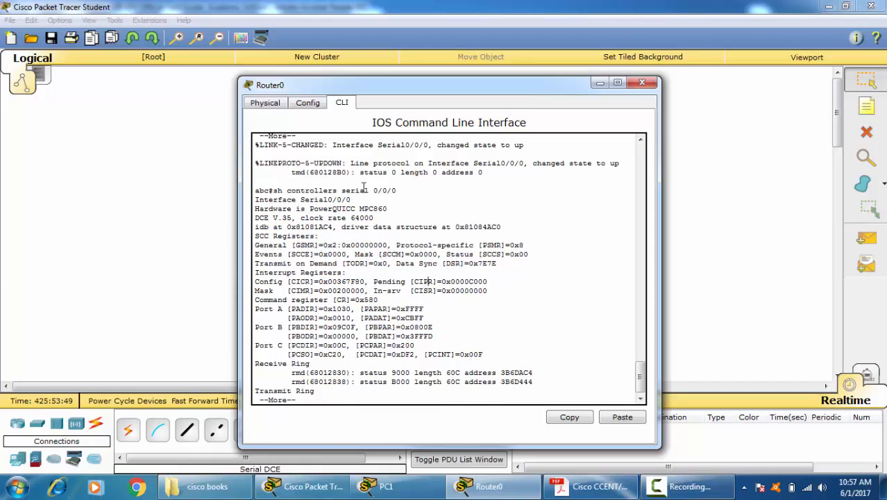
key("Return")
key("Return")
key("Return")
key("Return")
key("Return")
key("Return")
key("Return")
key("Return")
key("Return")
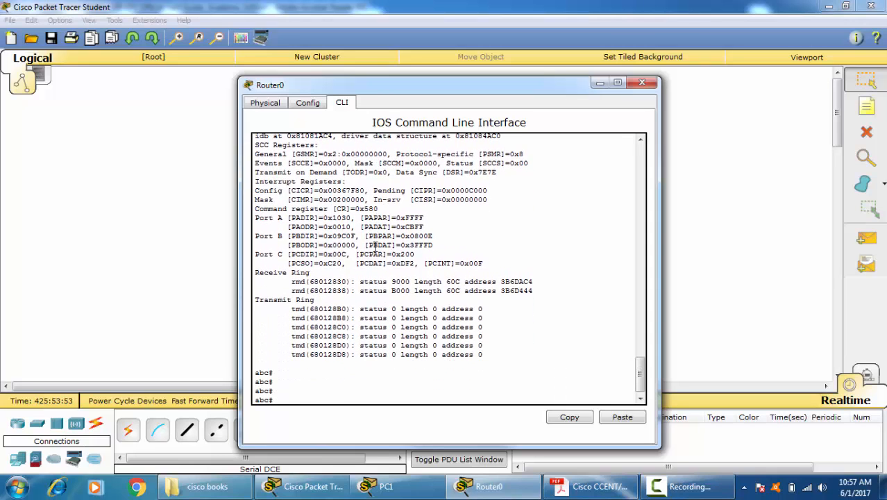
left_click(642, 83)
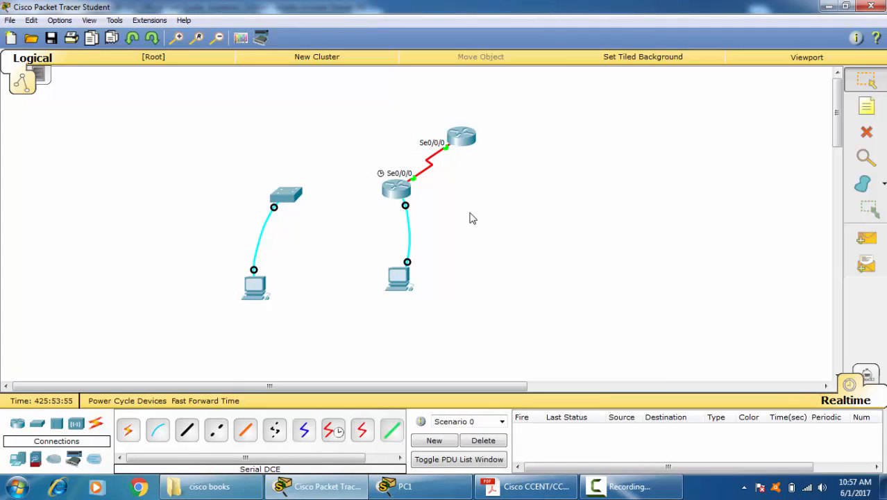
Step: Open Router0's command line and enter global configuration mode with "conf t"
left_click(396, 193)
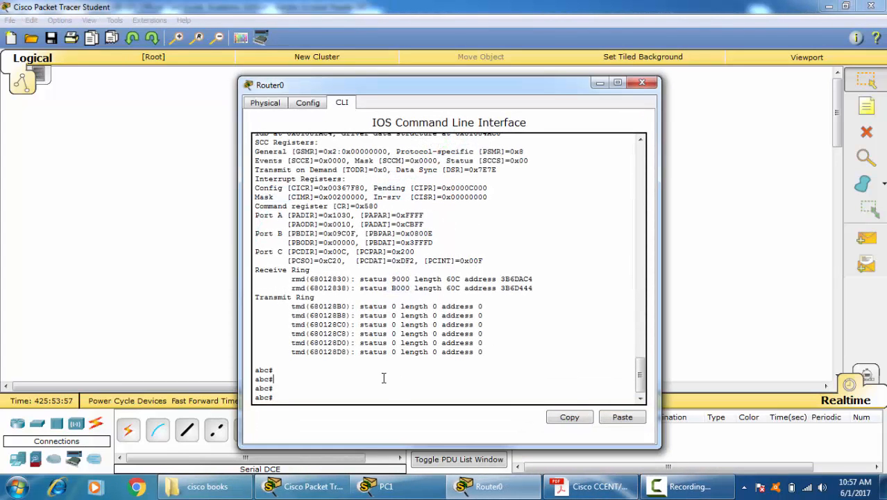
type("conf t")
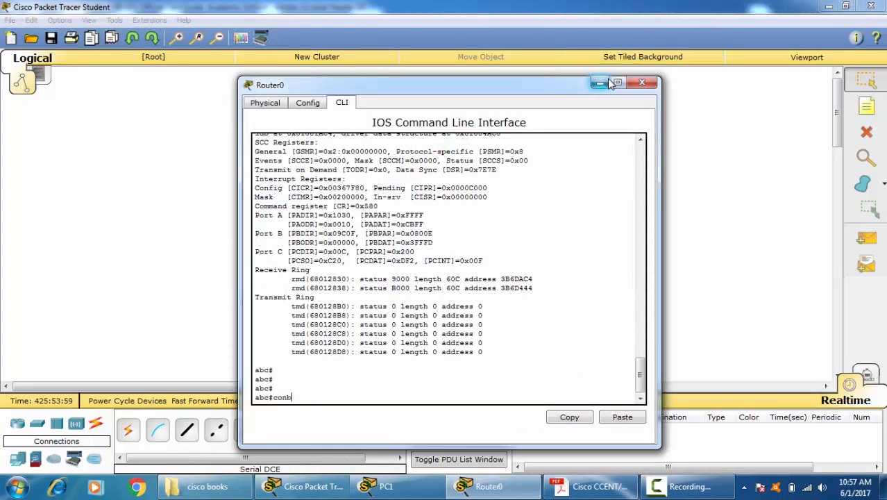
key("BackSpace")
key("BackSpace")
key("BackSpace")
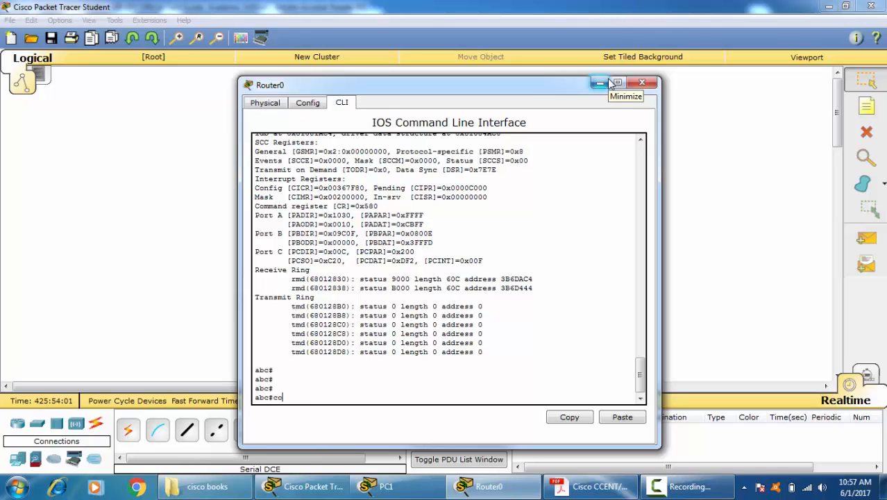
key("Return")
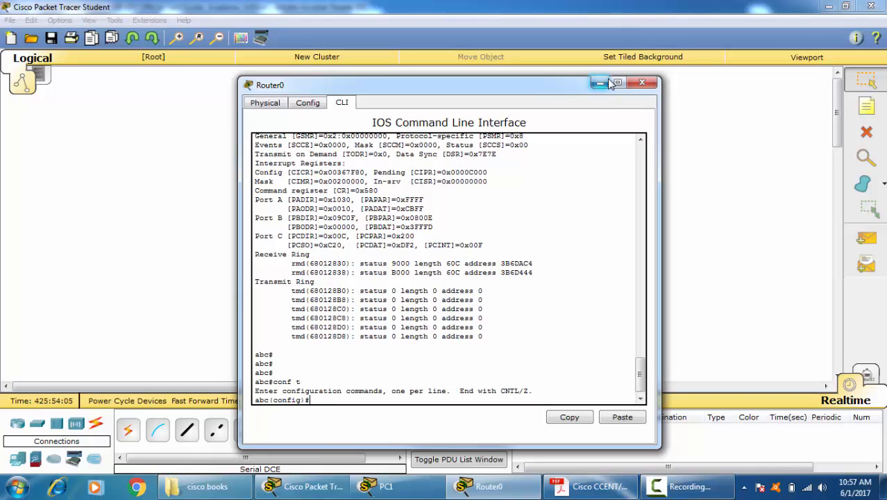
Step: Run "do sh ip int br" on Router0, check the IP address of Serial0/0/0, and close the router window
type("do sh ip in tbr")
key("Tab")
key("Return")
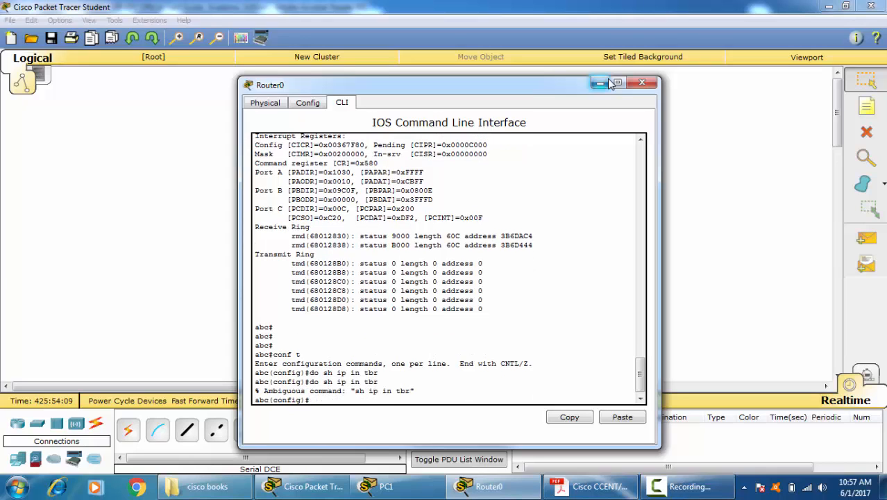
key("BackSpace")
type("do sh ip int br")
key("Tab")
key("Return")
left_click_drag(355, 354, 410, 354)
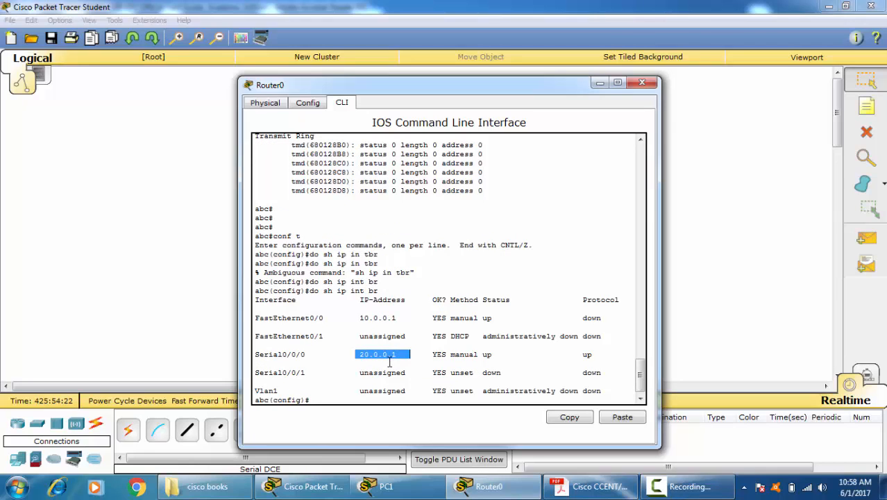
left_click(641, 83)
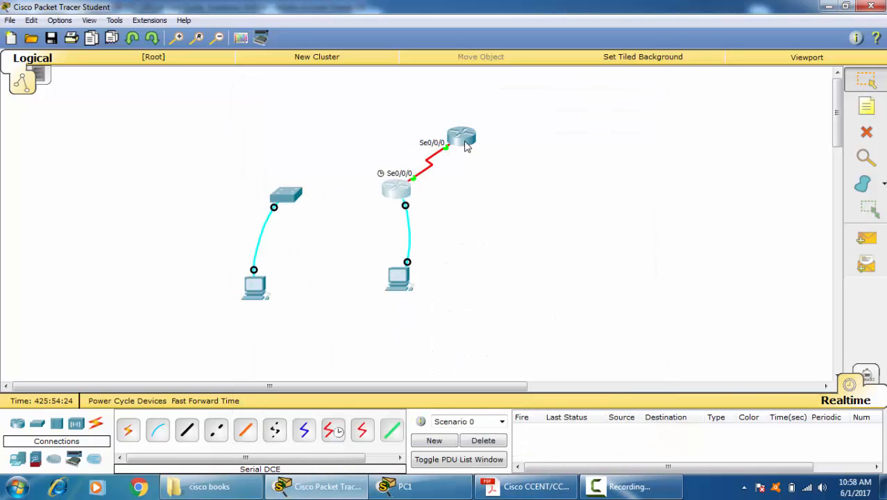
Step: Open Router1's command line and enter the configuration of interface serial 0/0/0 from global configuration mode
left_click(464, 139)
left_click_drag(390, 95, 646, 86)
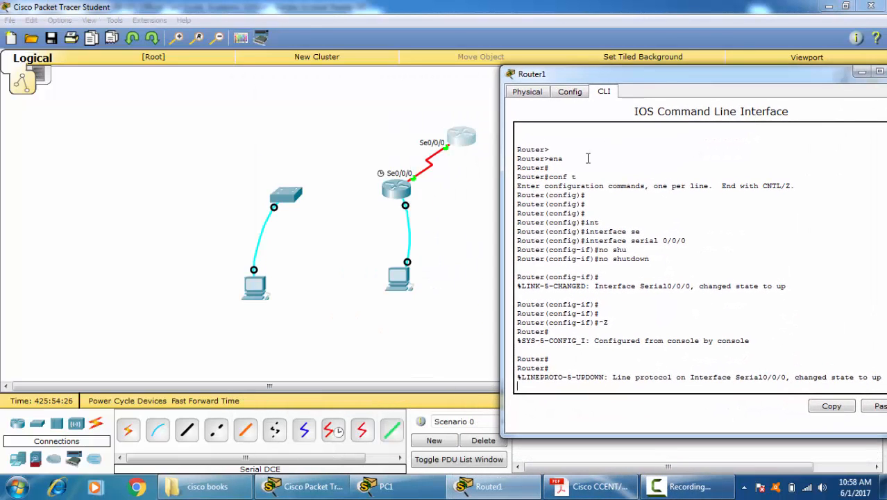
key("Return")
type("conf t")
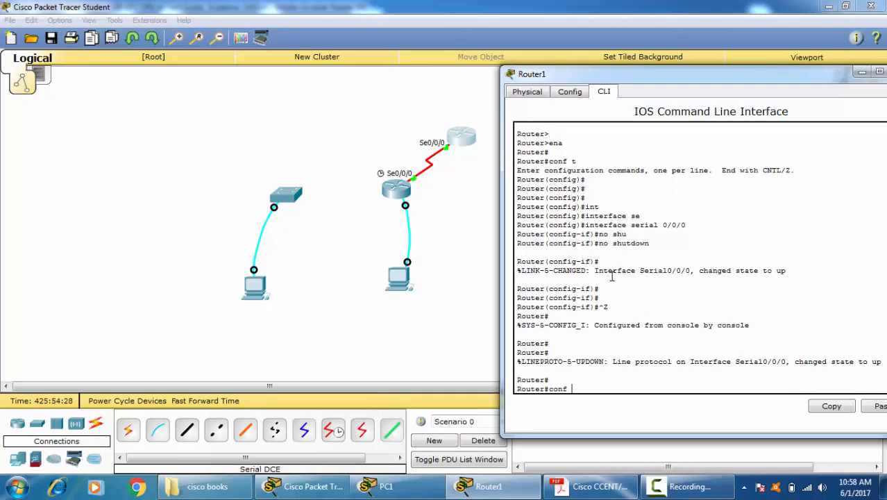
key("Return")
type("int")
key("Tab")
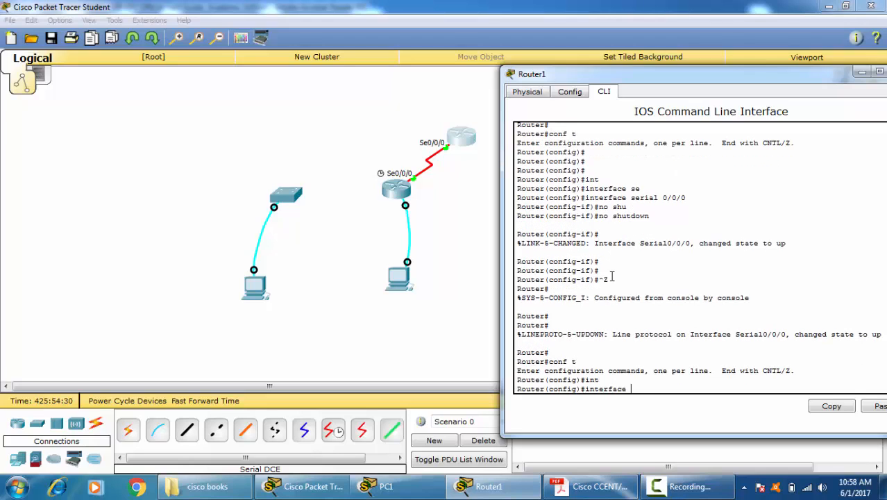
type("se")
key("Tab")
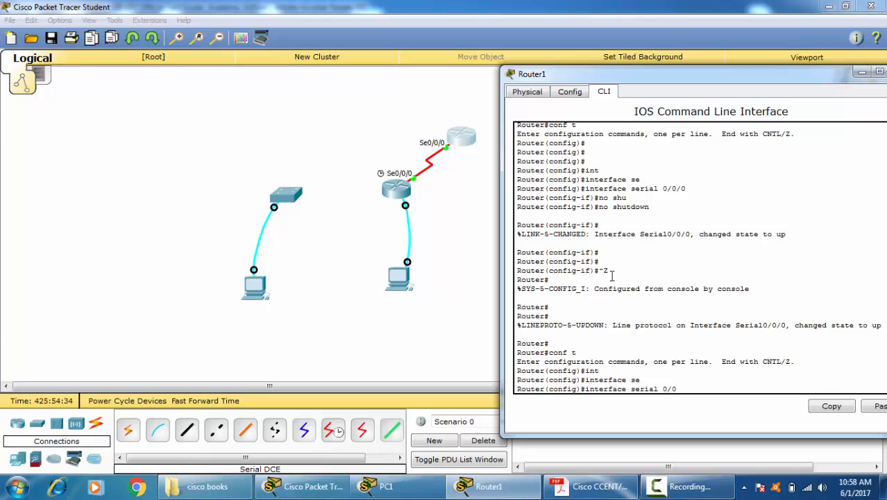
type("0/0/0")
key("Return")
Step: Assign IP address 20.0.0.2 with mask 255.255.255.0 to Router1's serial 0/0/0 and return to privileged EXEC mode
type("ip add")
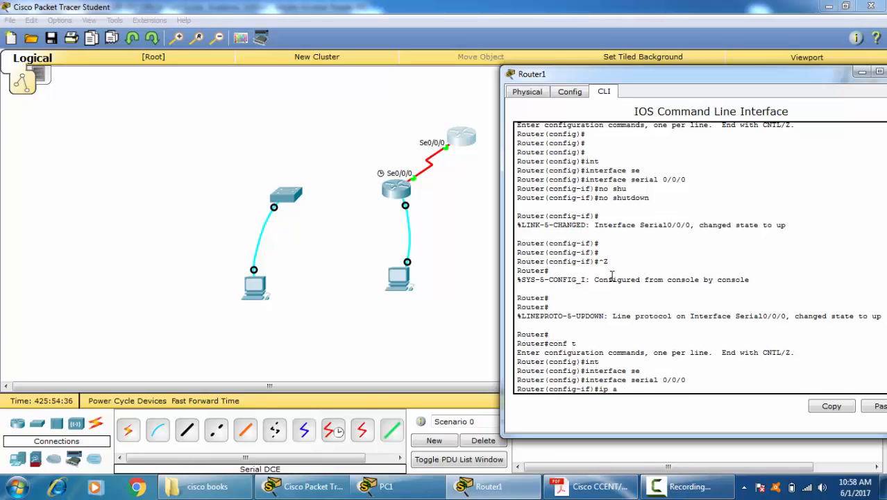
key("Tab")
type("20.0.")
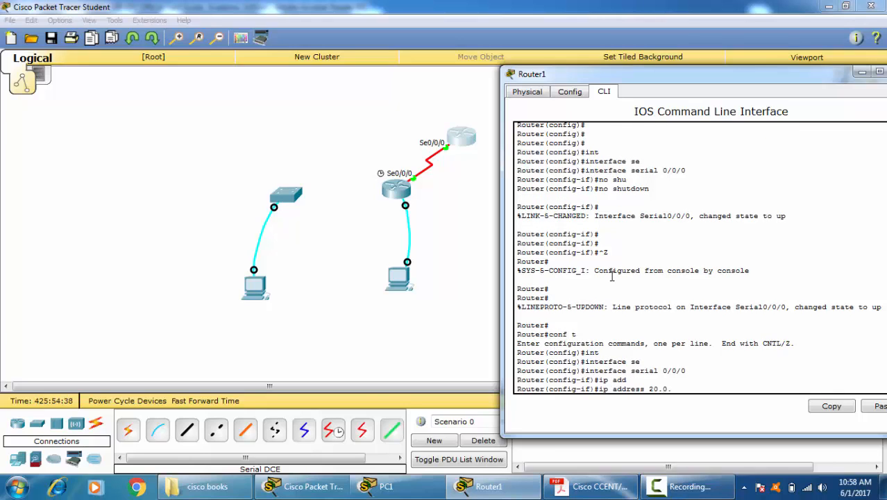
type("0.2 255.255.255.0")
key("Return")
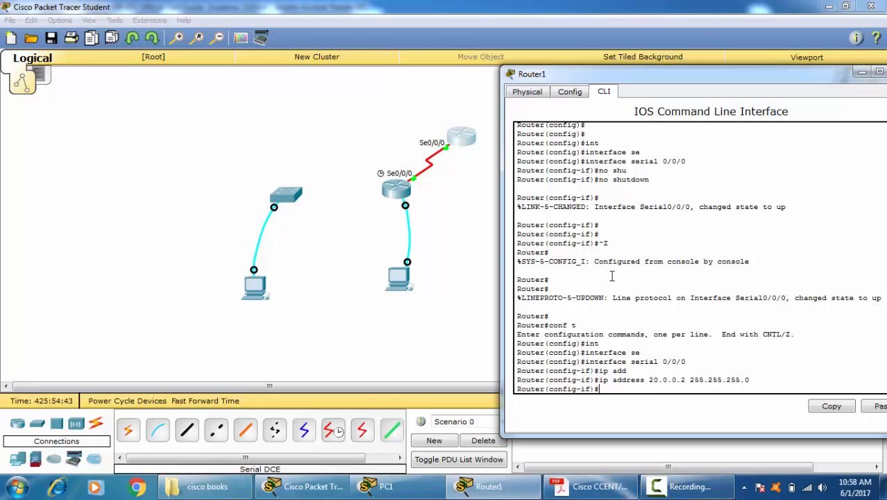
key("ctrl+z")
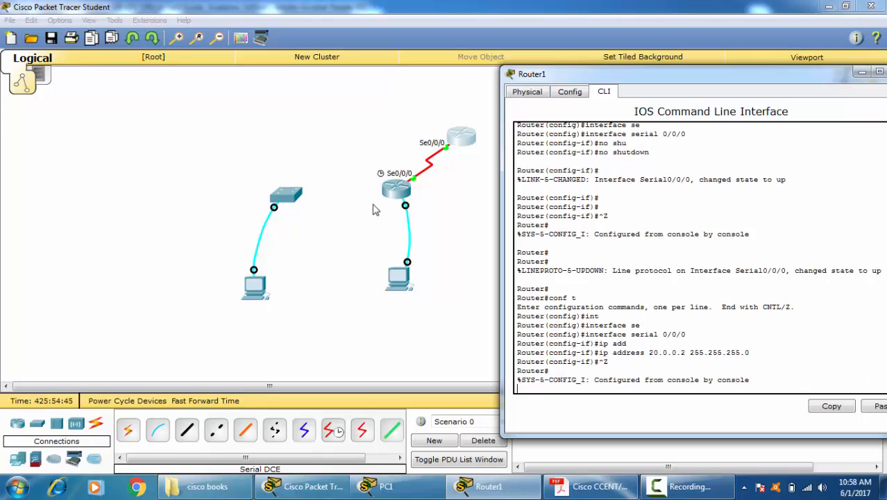
Step: Ping 20.0.0.2 from Router0's configuration mode with "do ping 20.0.0.2" and check the replies and success rate
left_click(403, 197)
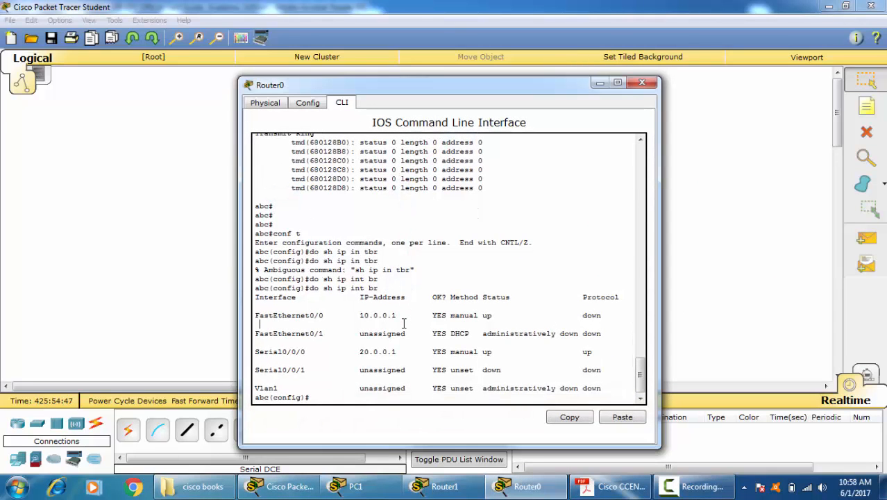
type("do ping 20.0.0.2")
key("Return")
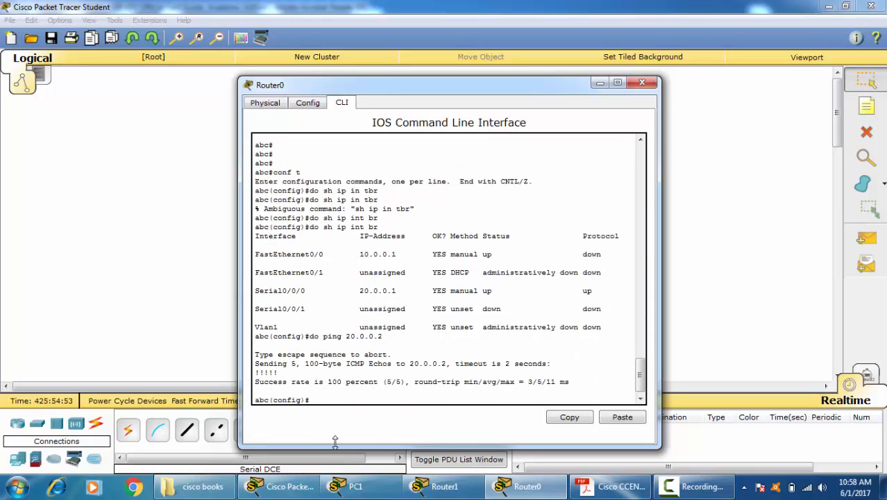
double_click(266, 372)
left_click(374, 380)
left_click(350, 394)
Step: Enter line configuration for "line vty 0 2" on Router0
type("lin")
key("Tab")
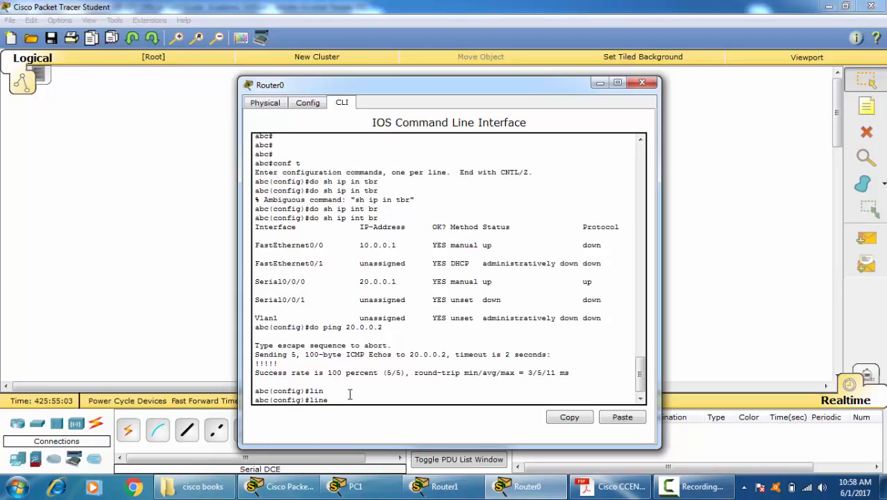
type("vt")
key("Tab")
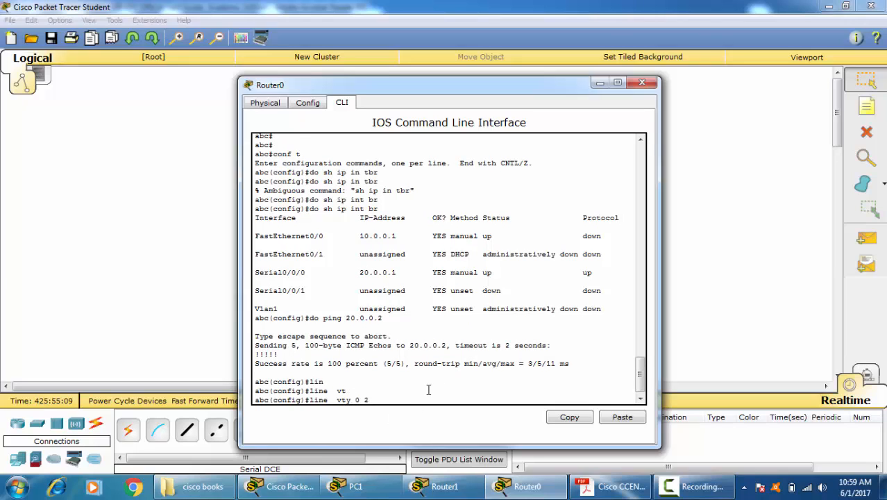
key("Return")
Step: List the options of the login command and set the vty lines to "login local"
type("lo")
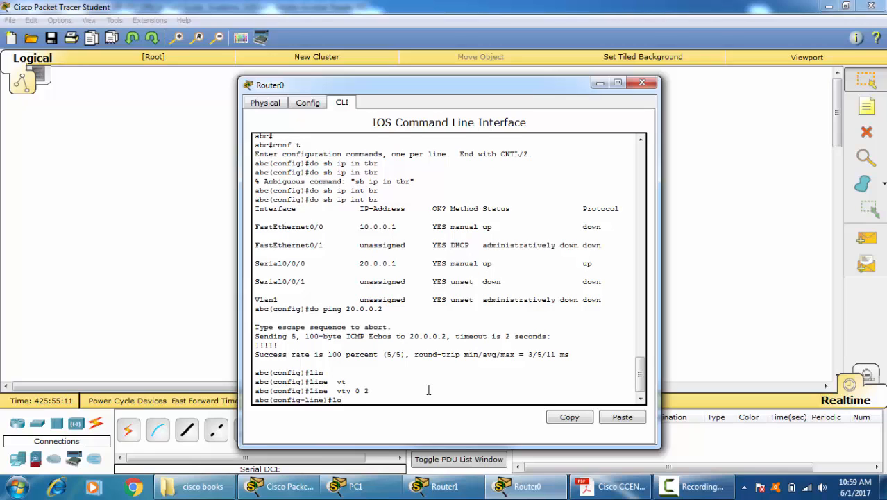
type("g")
key("Tab")
type("in")
key("Tab")
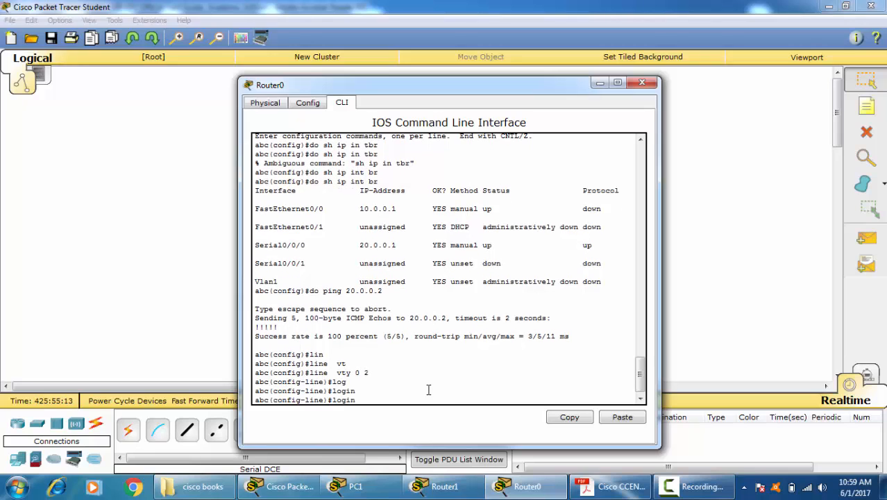
type("?")
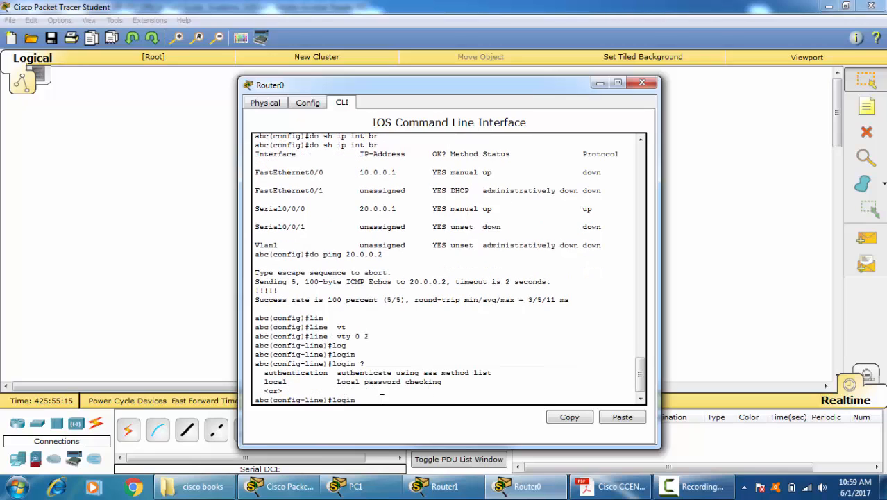
triple_click(281, 374)
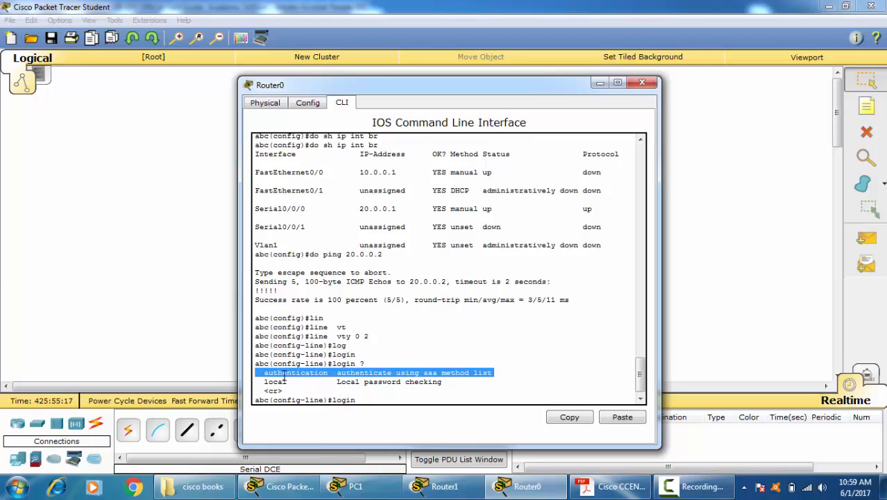
left_click(277, 392)
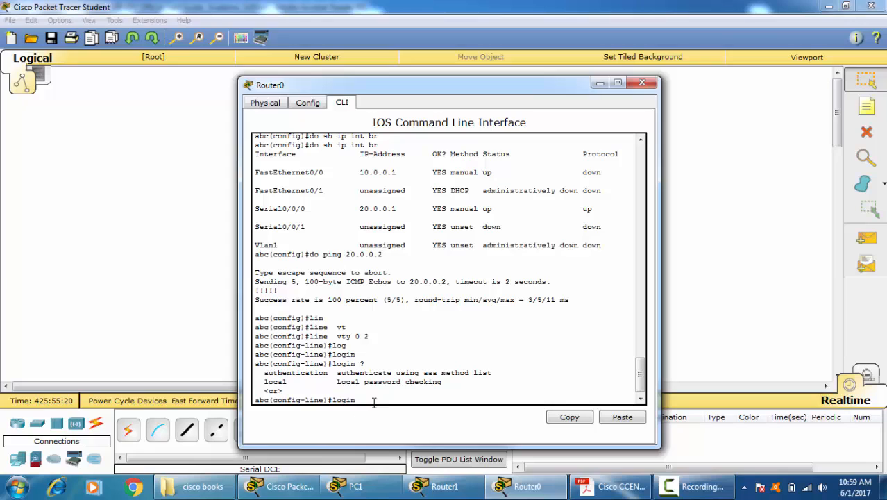
type("lo")
key("Tab")
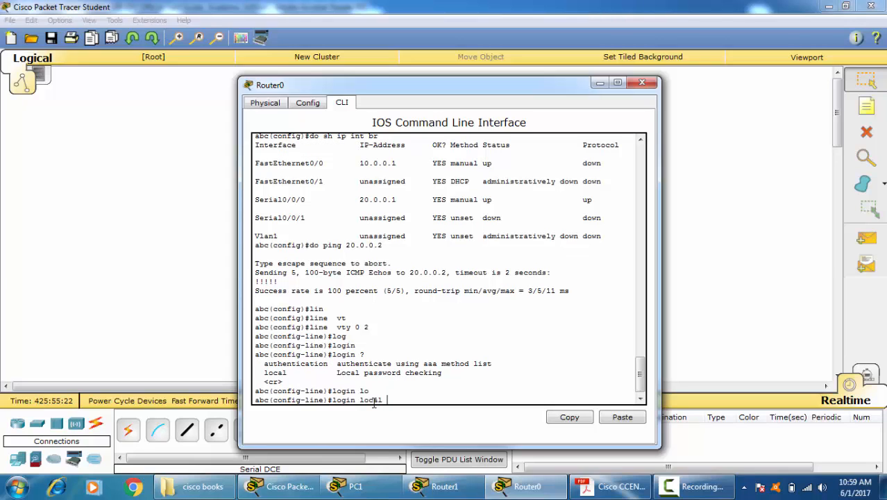
key("Return")
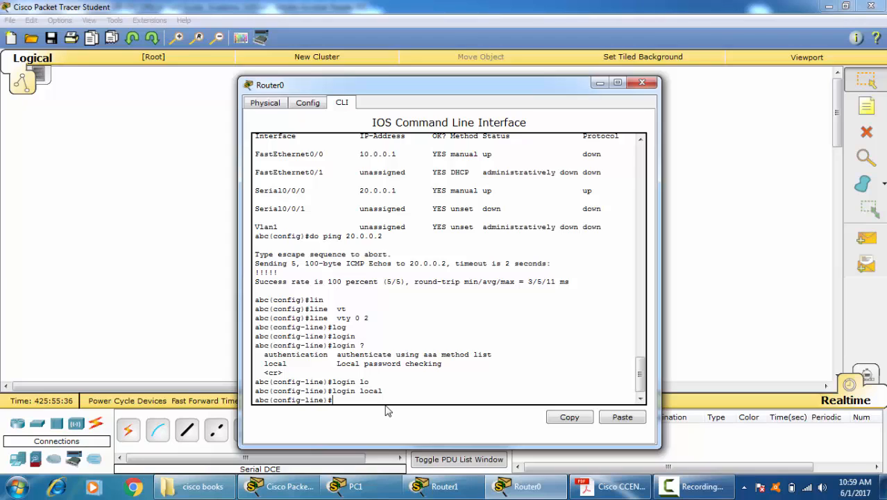
Step: Exit line configuration on Router0, close its window and bring Router1's command line fully into view
type("exit")
key("Return")
key("Return")
key("Return")
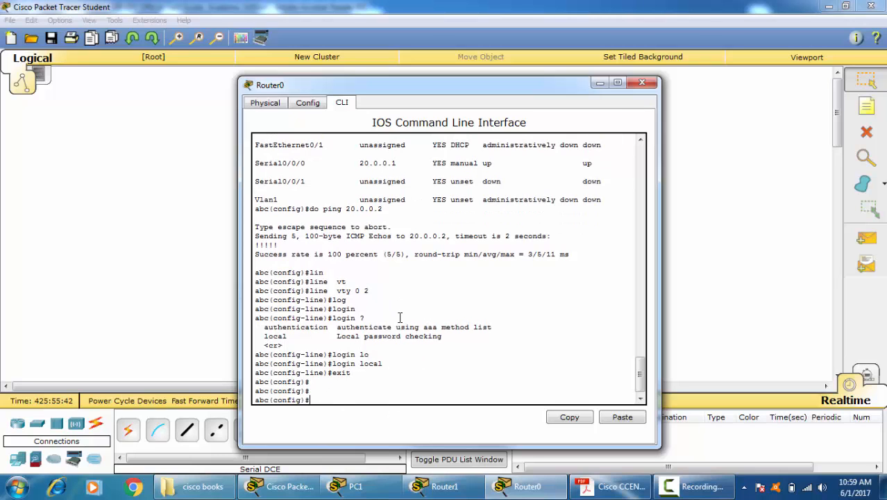
left_click(641, 83)
left_click(462, 138)
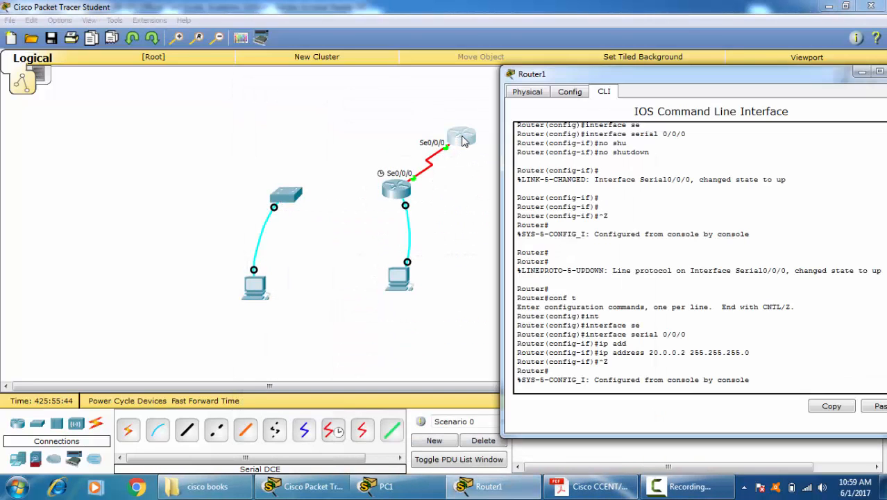
left_click_drag(576, 75, 402, 73)
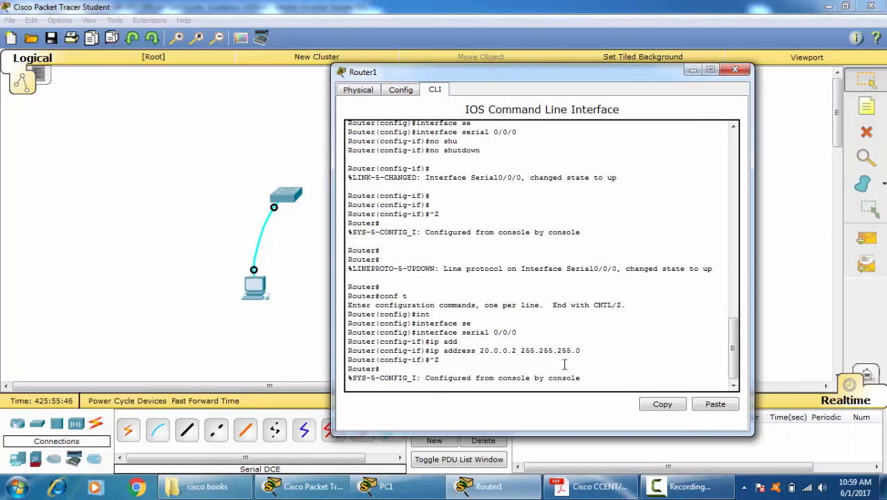
Step: Start a Telnet session from Router1 to Router0 with "telnet 20.0.0.1"
key("Return")
key("Return")
key("Return")
type("6teln")
key("Tab")
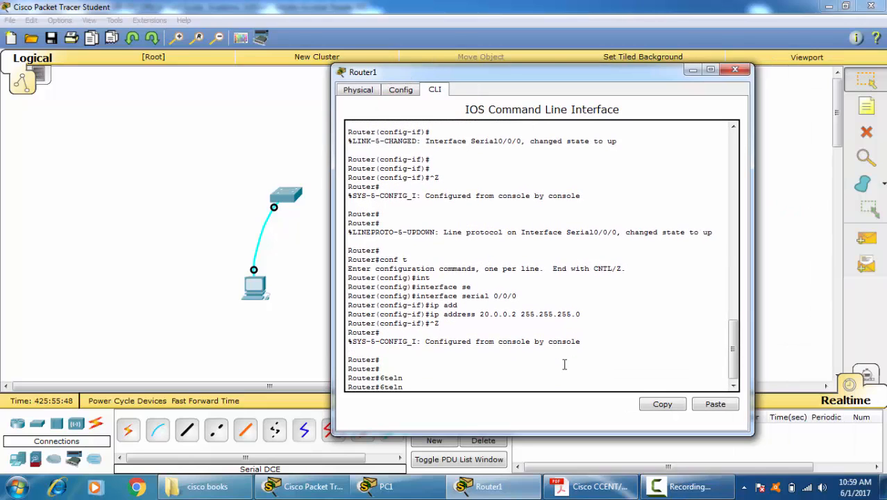
key("BackSpace")
key("BackSpace")
key("BackSpace")
key("BackSpace")
key("BackSpace")
key("BackSpace")
type("telnet 20.0.0.")
key("Return")
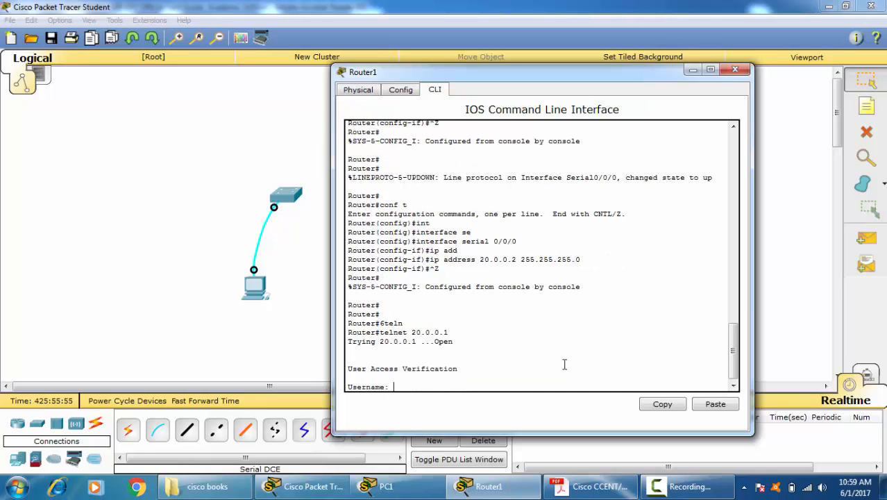
Step: Try to log in to the Telnet session with username abc and the account password, repeating the attempt once
type("abc")
key("Return")
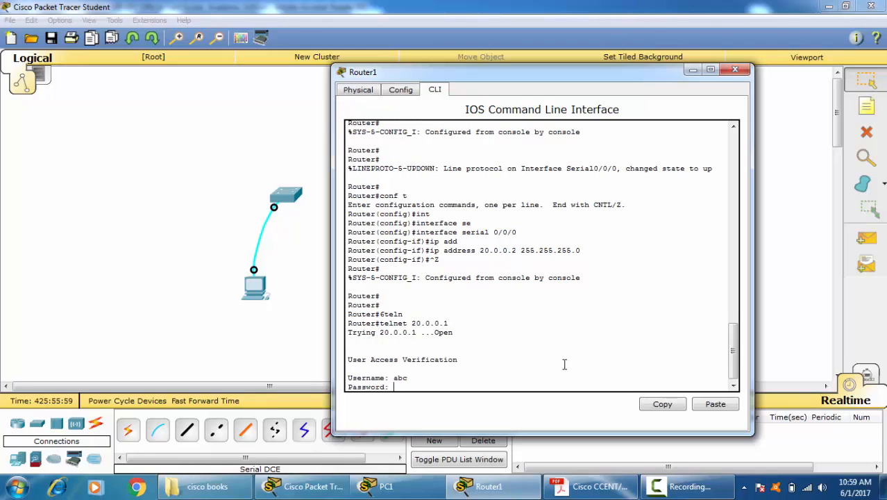
key("Return")
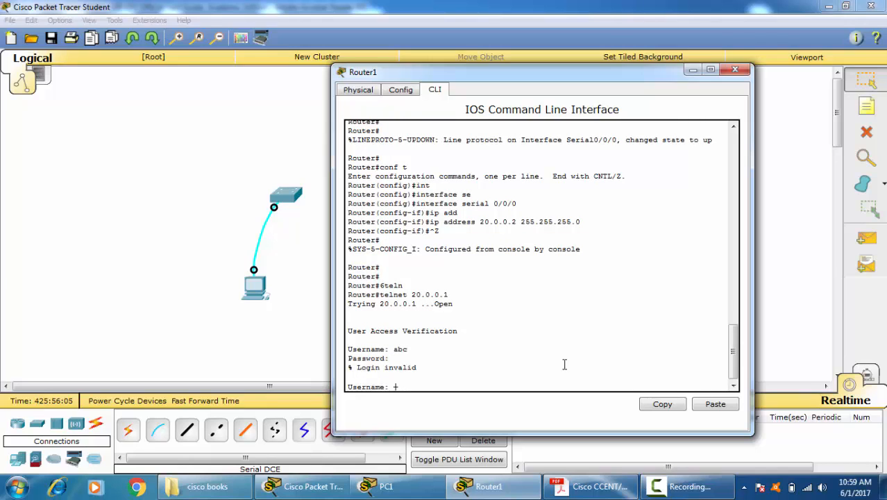
type("abc")
key("Return")
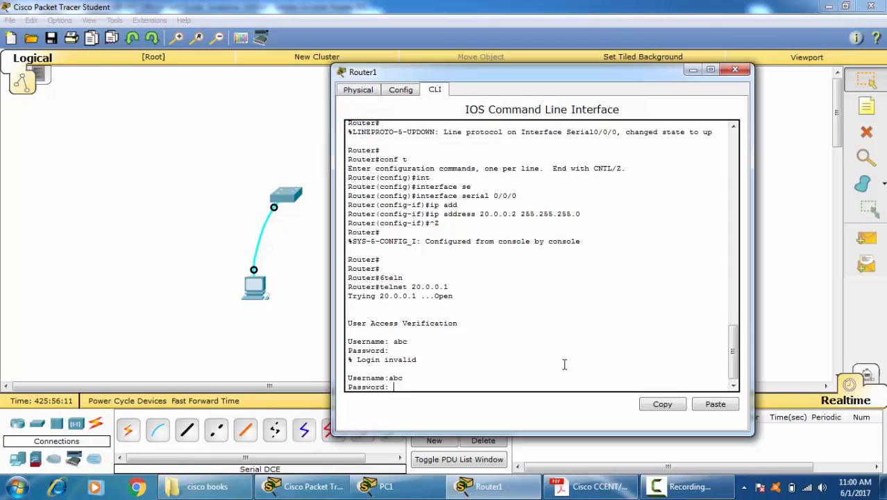
key("Return")
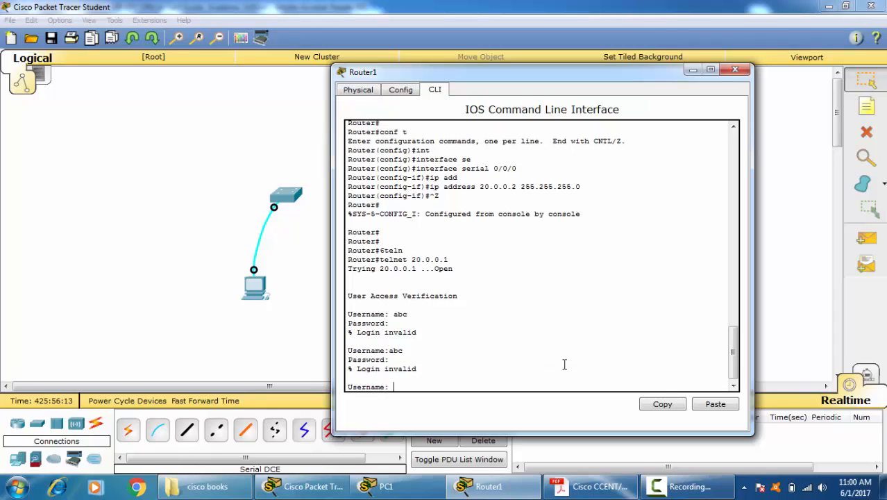
Step: Open Router0's command line and display its running configuration with "sh run"
type("a")
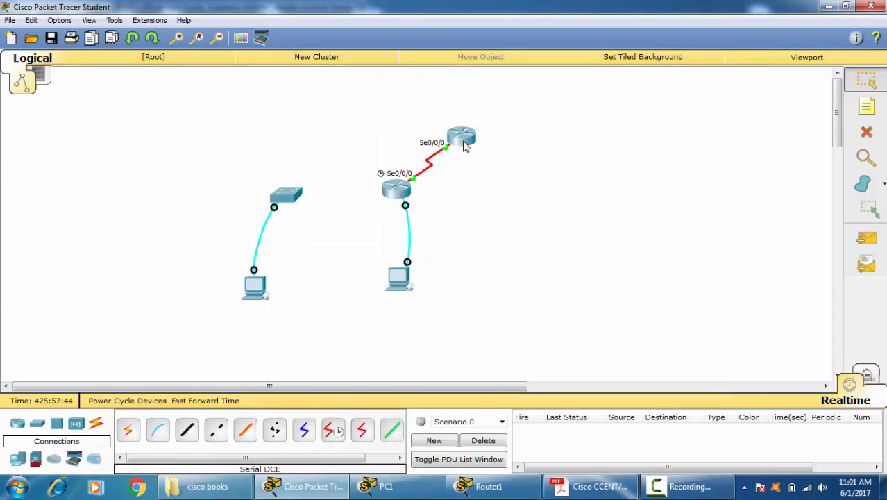
mouse_move(465, 146)
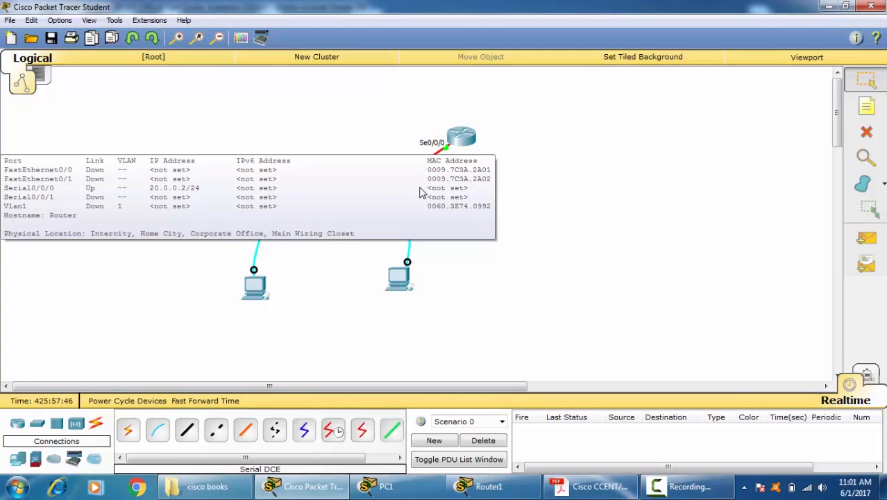
mouse_move(392, 199)
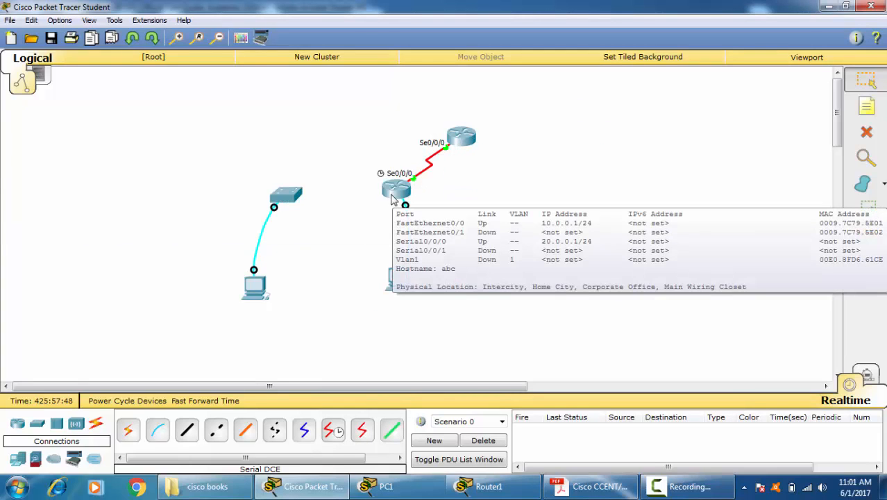
left_click(392, 199)
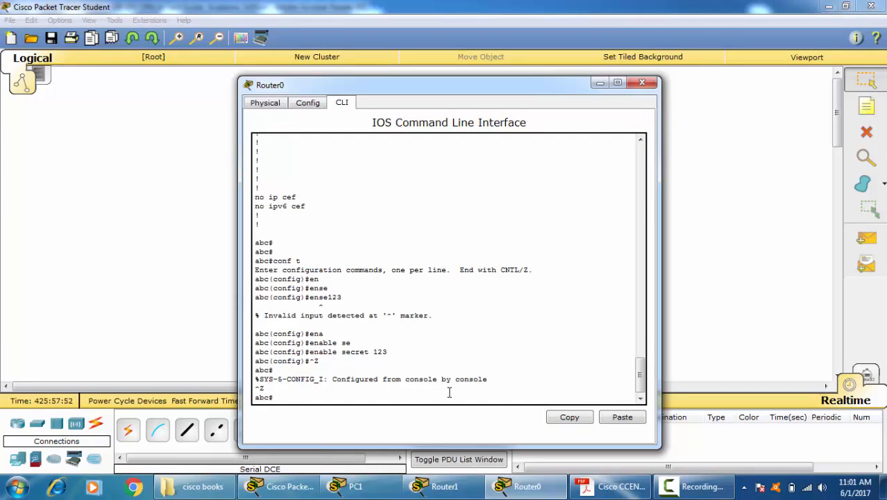
type("sh run")
key("Tab")
key("Return")
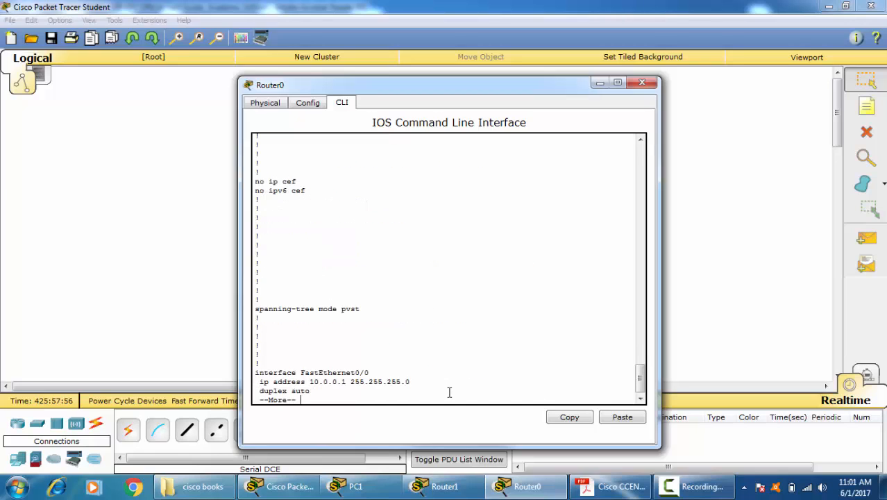
Step: Page to the end of the running configuration, highlight the vty 0 2 login local lines and close Router0's window
key("space")
key("space")
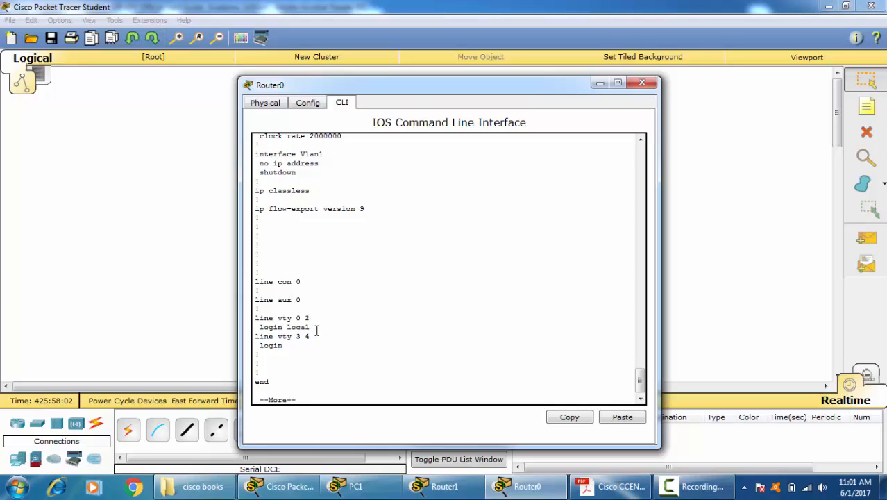
left_click_drag(315, 331, 254, 315)
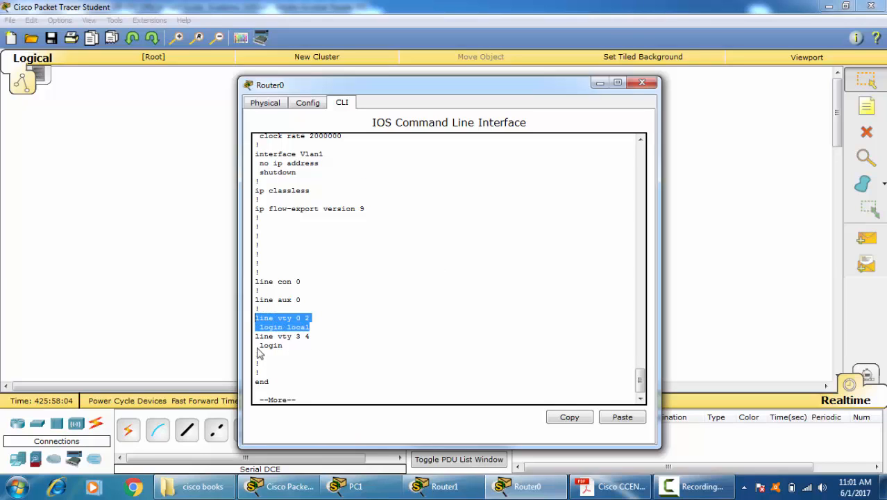
left_click(375, 336)
left_click(646, 83)
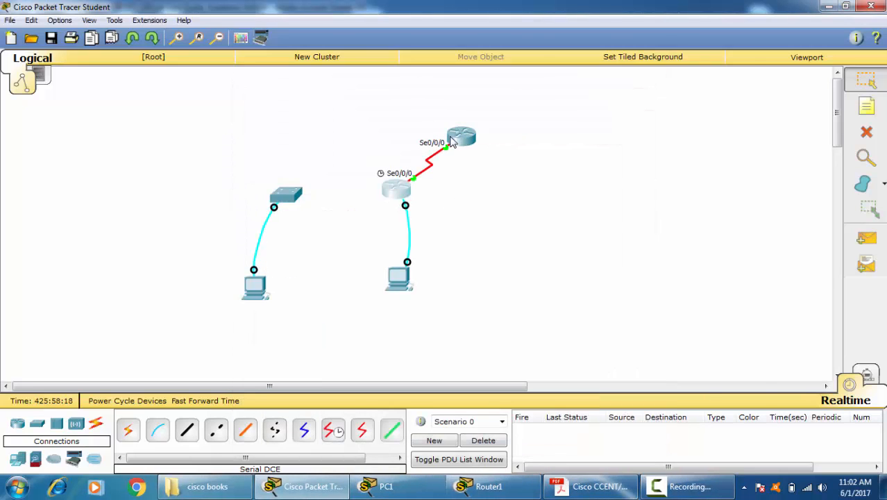
Step: Try another Telnet session from Router1 to 20.0.0.1 with username cisco and close the Router1 window
left_click(396, 189)
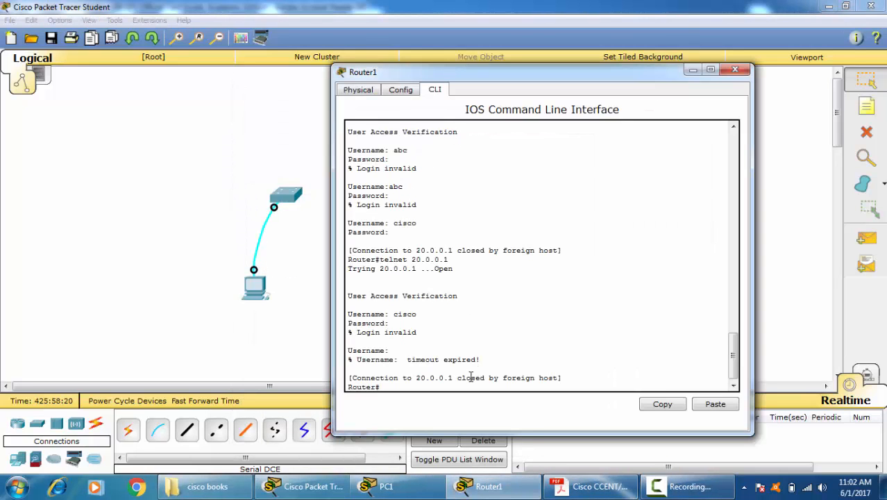
key("Up")
key("Return")
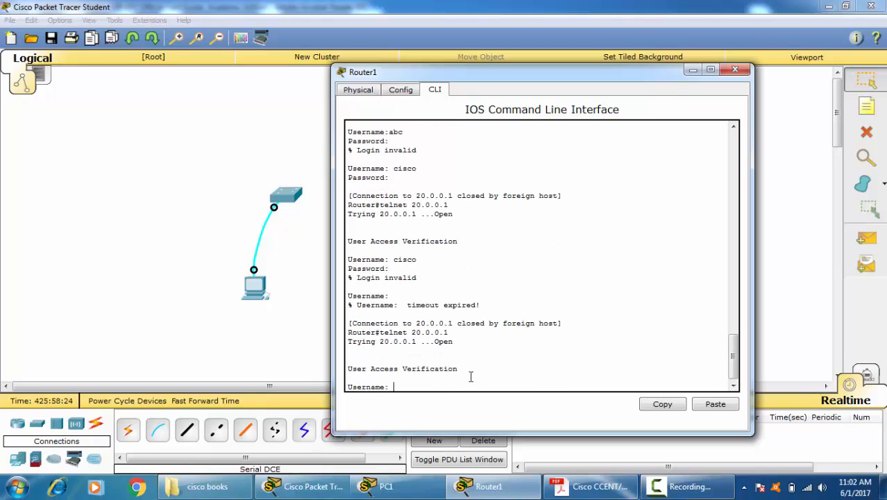
type("cisco")
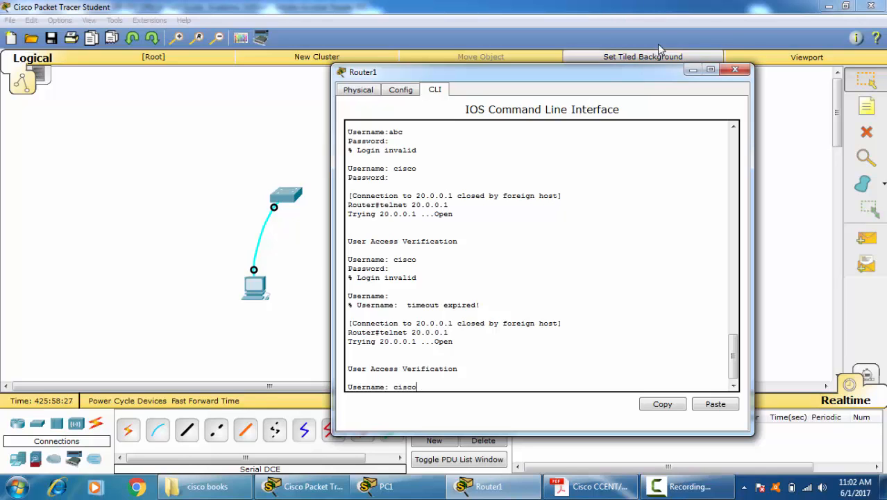
left_click(734, 69)
Step: Reopen Router0's command line and examine the running configuration for local username entries
left_click(392, 195)
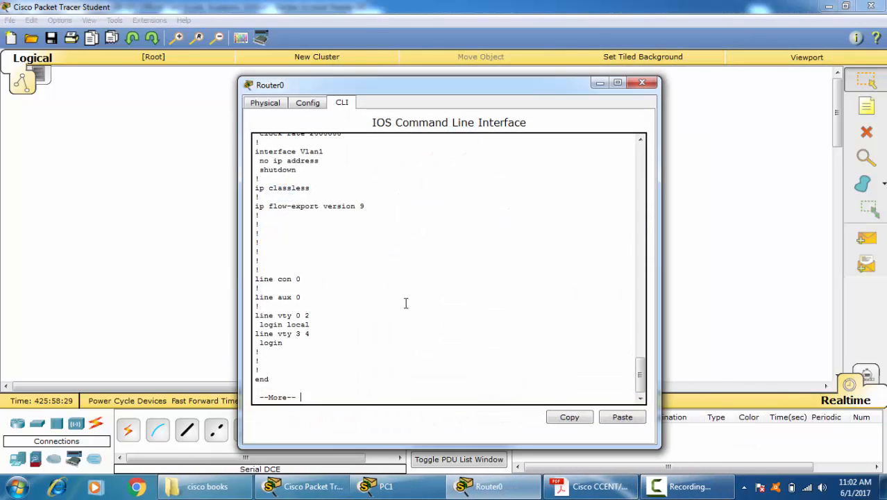
scroll(400, 279, "up", 10)
scroll(398, 278, "up", 3)
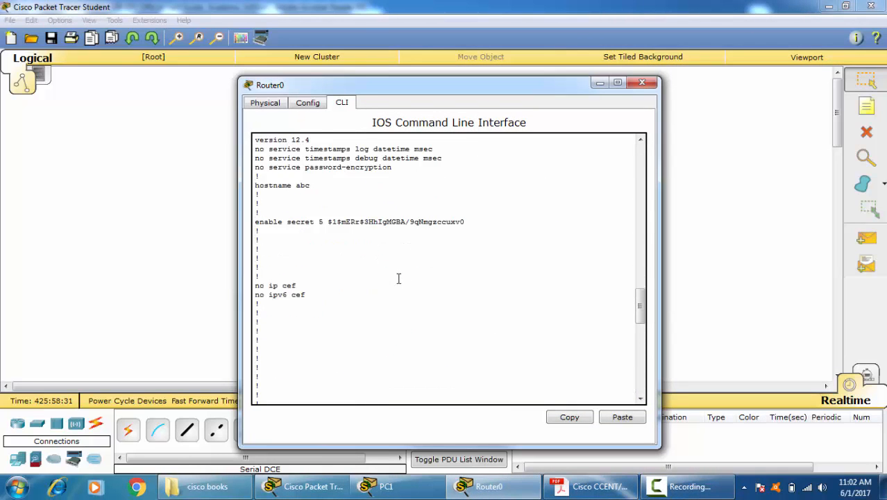
scroll(397, 277, "down", 3)
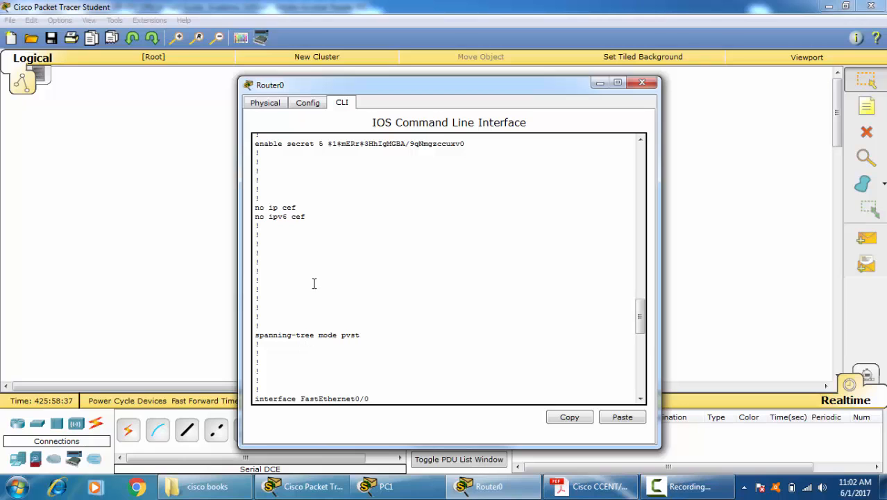
scroll(273, 337, "down", 5)
scroll(297, 291, "up", 6)
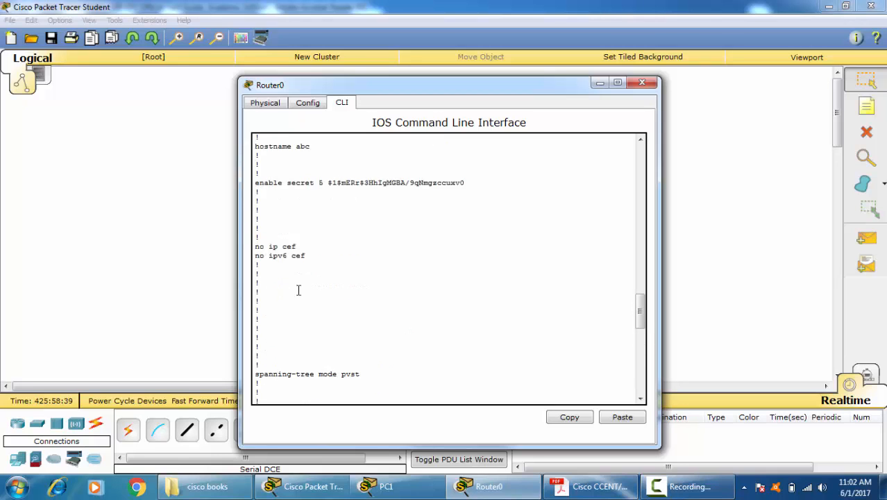
scroll(299, 297, "down", 15)
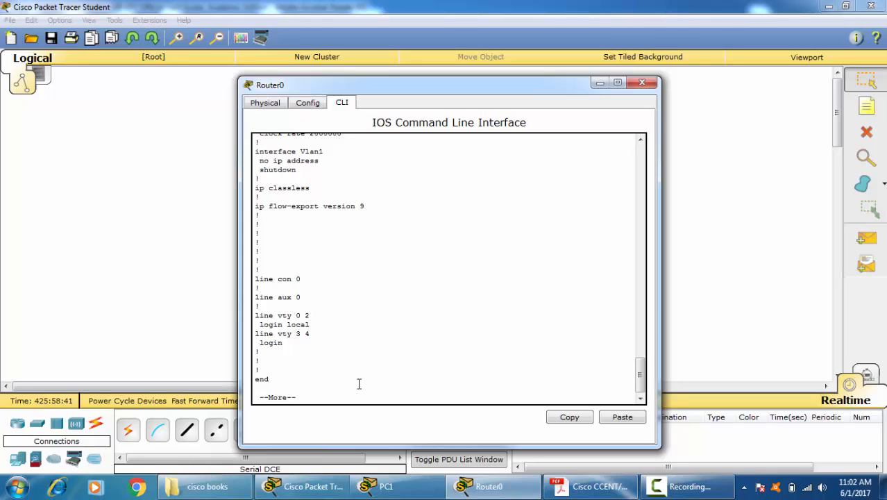
Step: Enter global configuration on Router0, create the local user cisco with an account password, and close its window
key("space")
type("conf t")
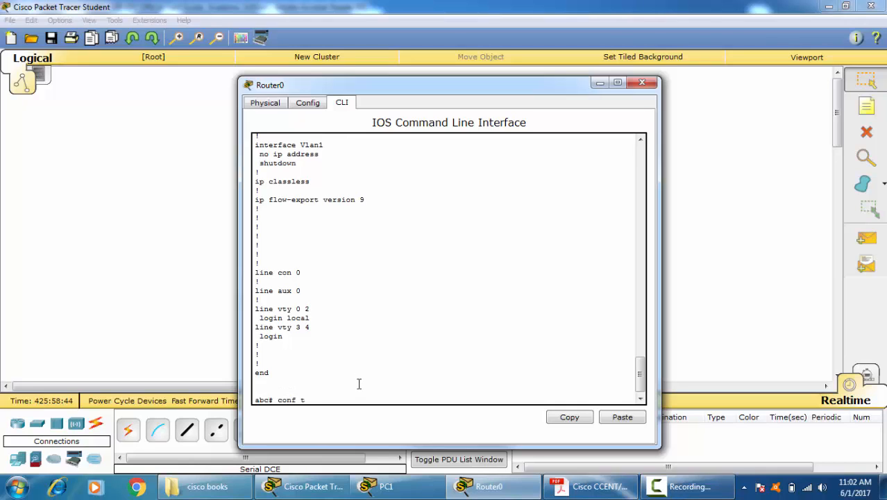
key("Return")
type("user")
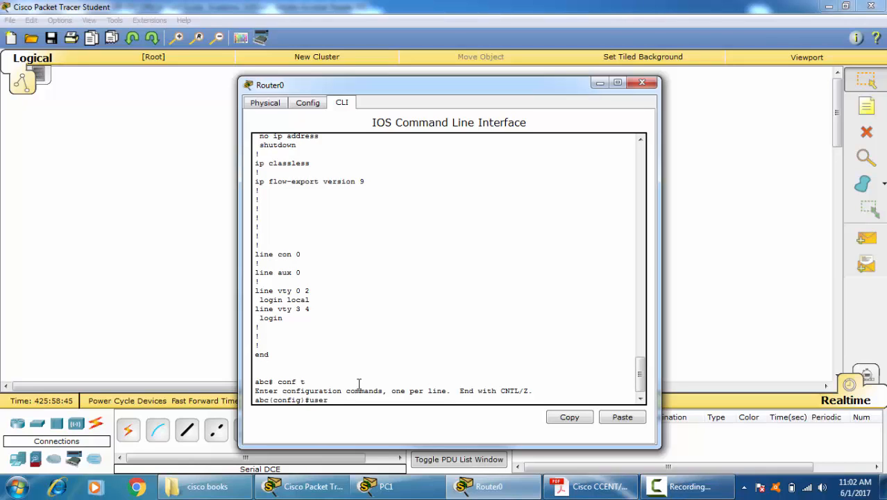
key("Tab")
type("c")
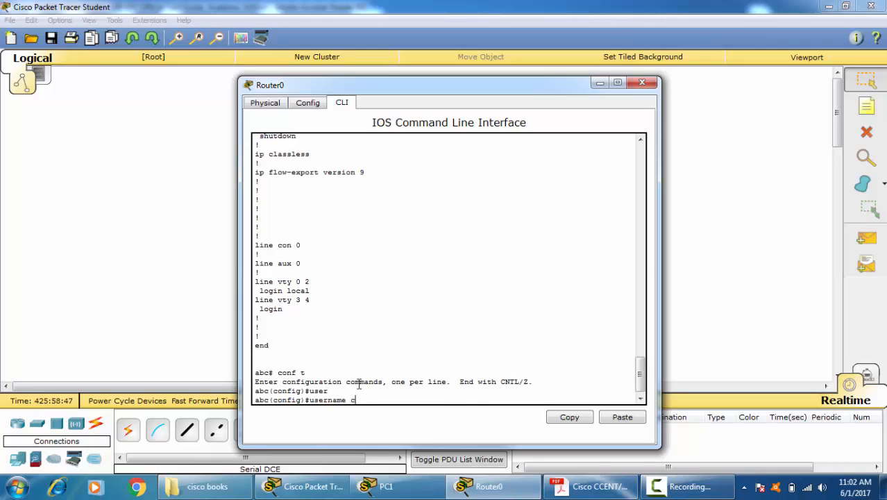
type("isco pass")
key("Tab")
type("cisco")
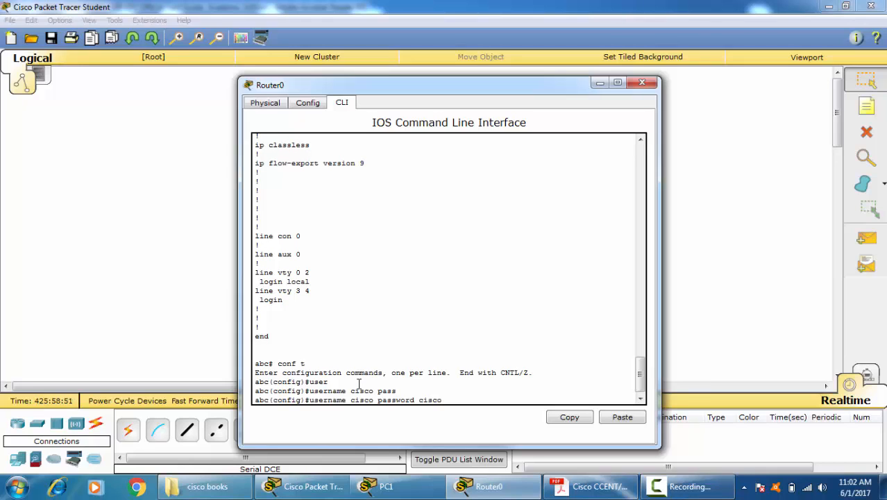
key("Return")
left_click(651, 84)
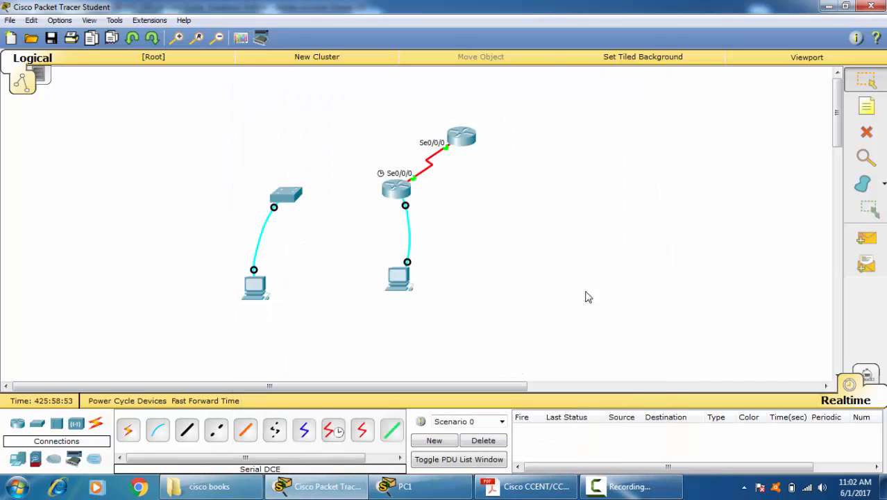
Step: Start a Telnet session from Router1 to 20.0.0.1 and log in as cisco with the account password, repeating the login once
left_click(467, 145)
key("Up")
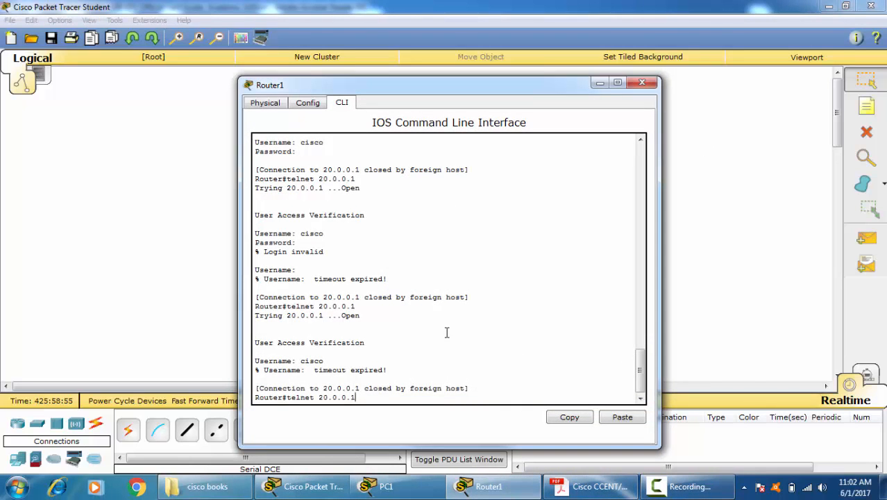
key("Return")
type("cisco")
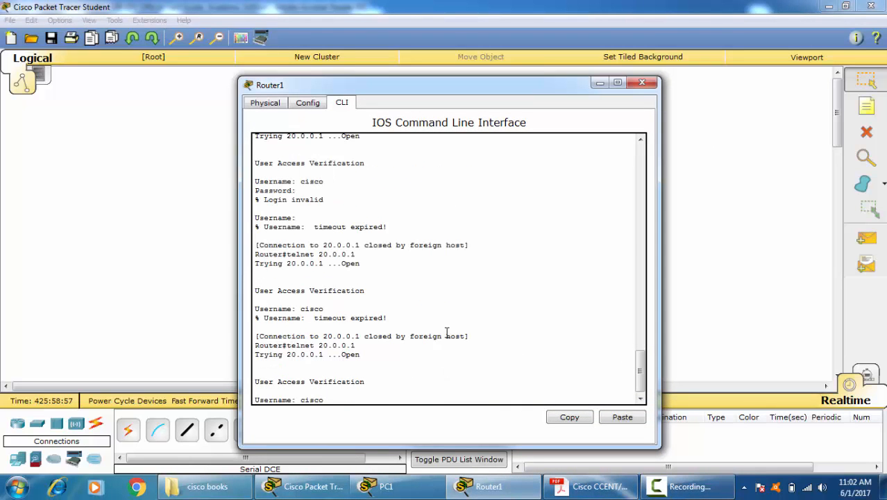
key("Return")
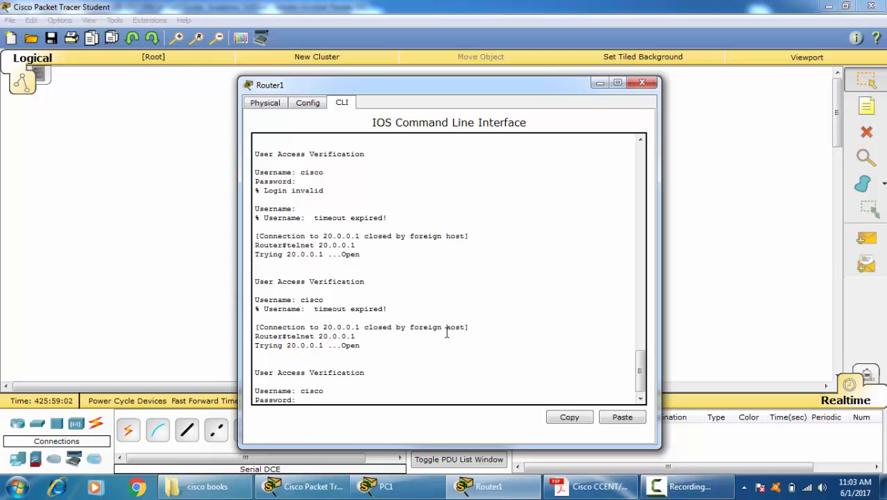
key("Return")
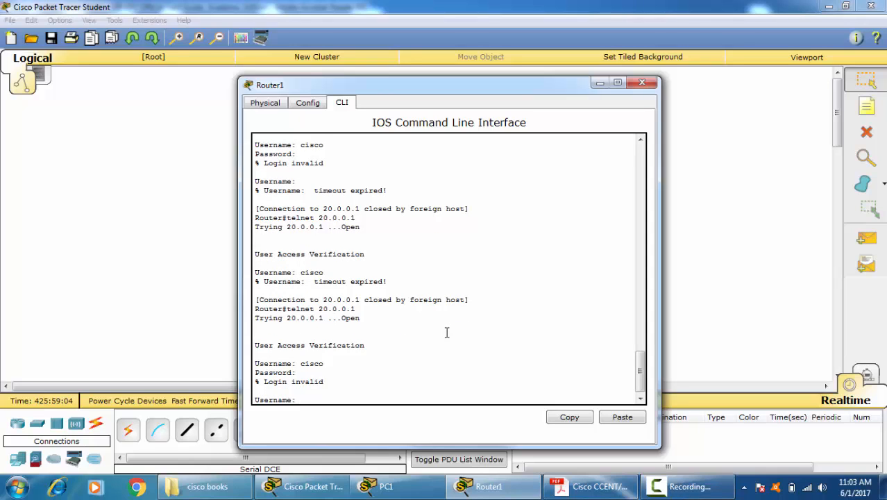
type("cisco")
key("Return")
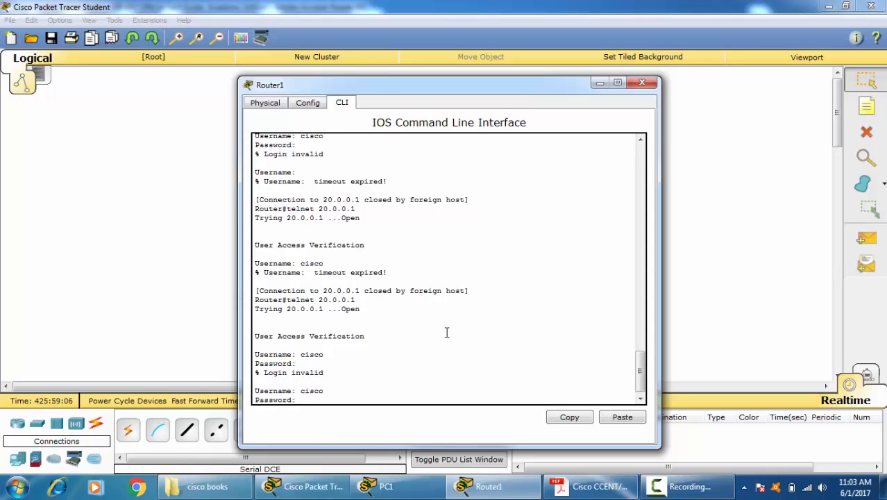
key("Return")
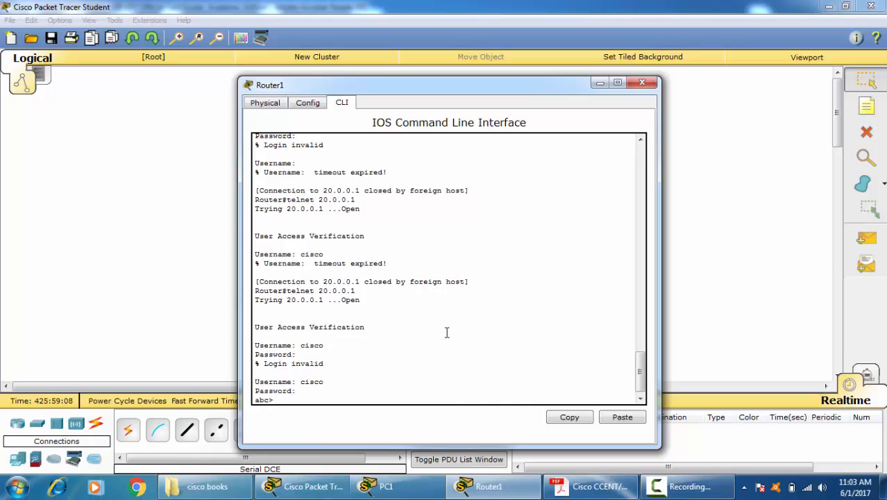
Step: Enter privileged EXEC mode in the Telnet session with "ena" and the enable password
key("Return")
key("Return")
key("Return")
type("ena")
key("Return")
key("Return")
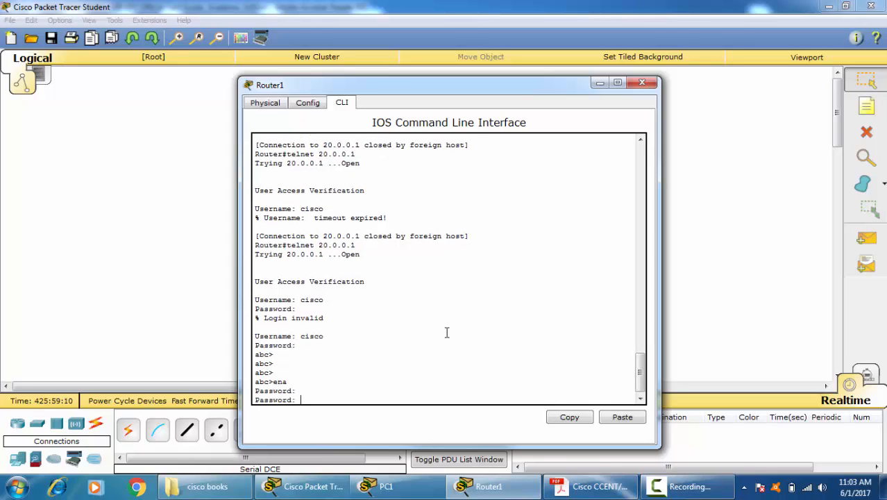
key("Return")
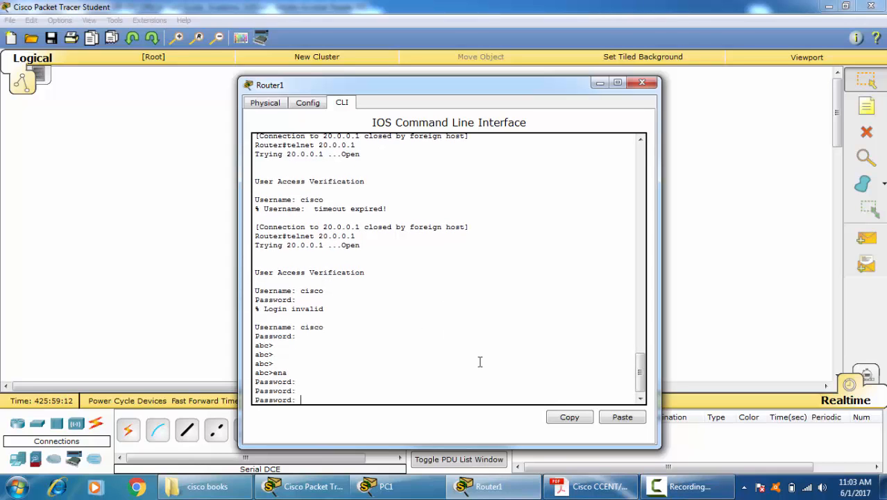
key("Return")
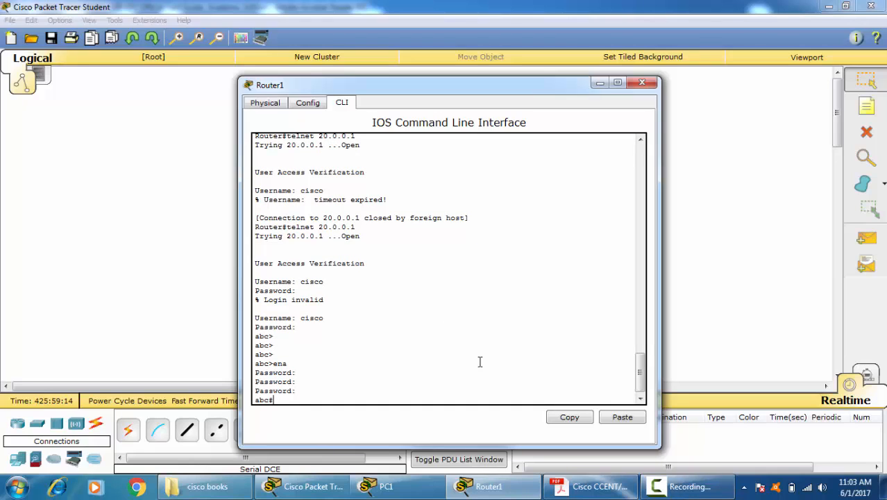
key("Return")
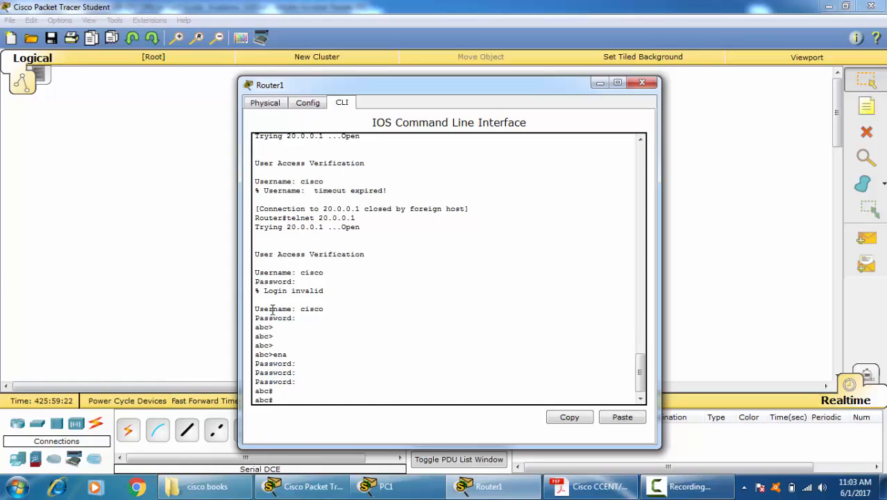
Step: Close Router1's window and reopen Router0's command line at its global configuration prompt
left_click(640, 83)
left_click(387, 188)
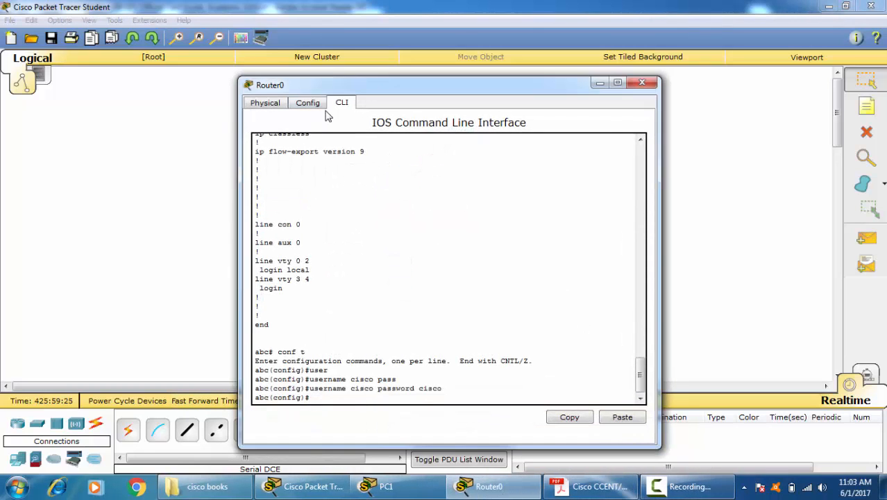
key("Return")
key("Return")
key("Return")
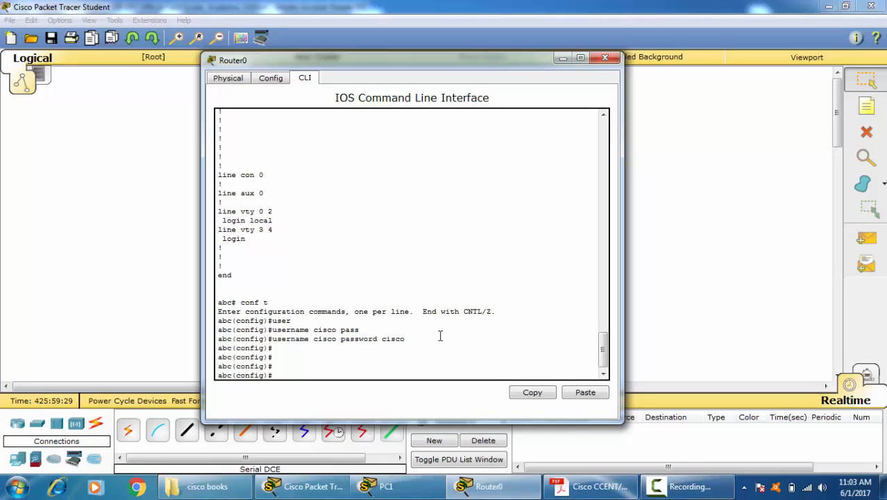
type("dom")
key("Tab")
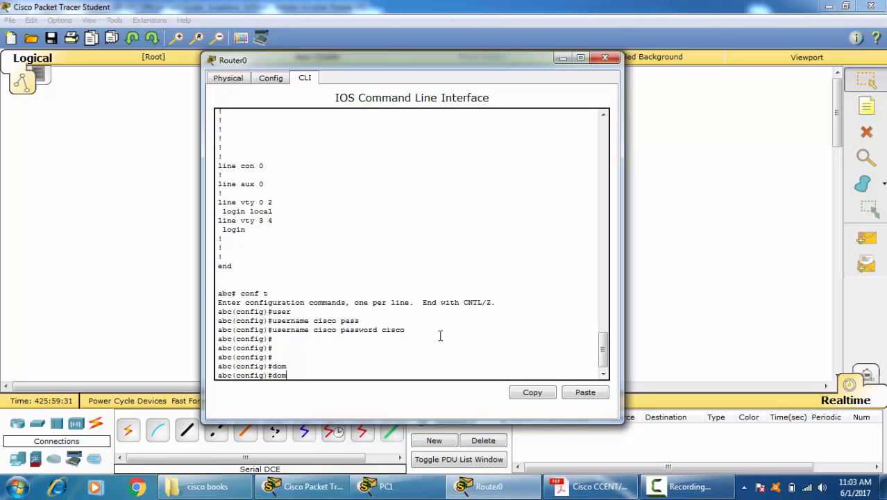
type("ai")
key("Tab")
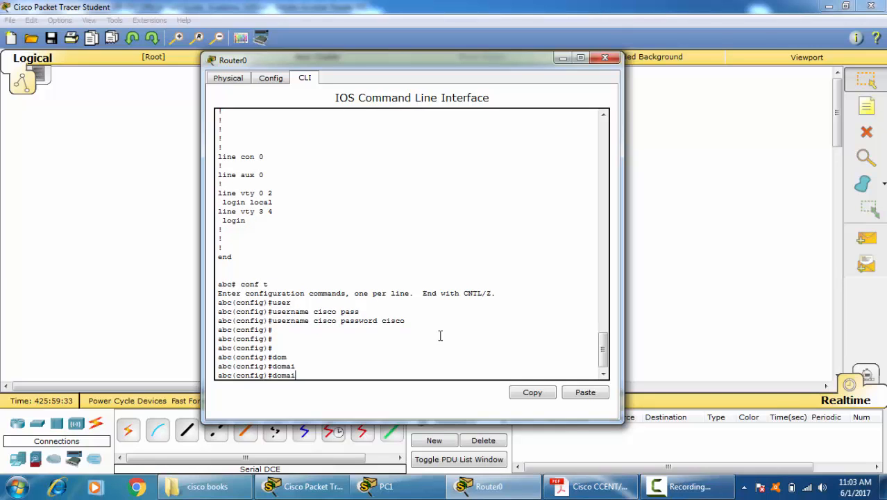
type("?")
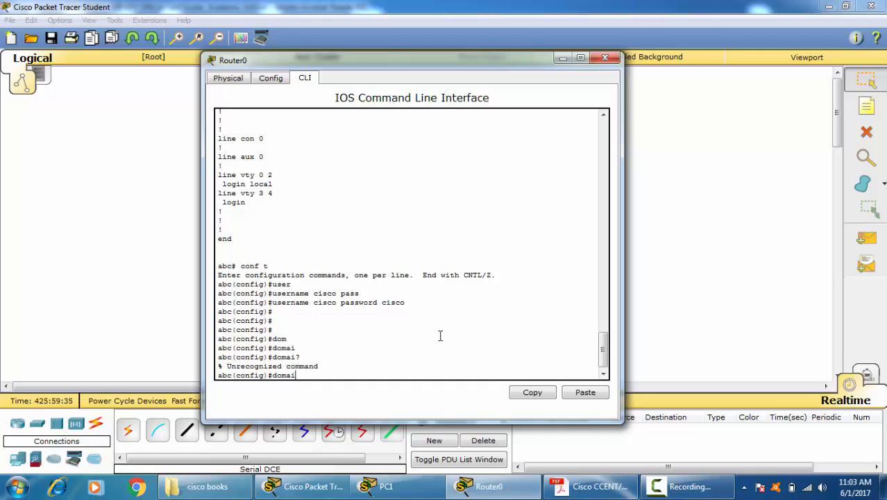
key("BackSpace")
key("BackSpace")
key("BackSpace")
key("BackSpace")
key("BackSpace")
Step: Enter "ip domain" in Router0's global configuration and list the available completions for it
type("ip dom")
key("Tab")
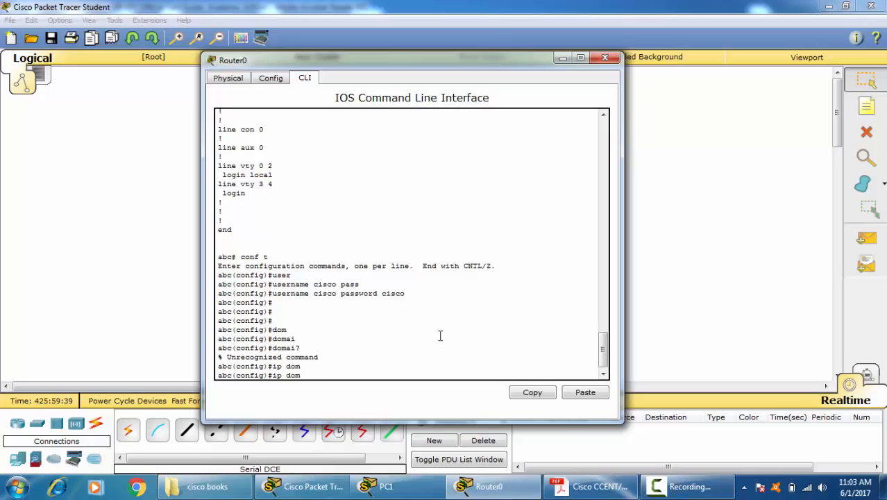
type("ai")
key("Tab")
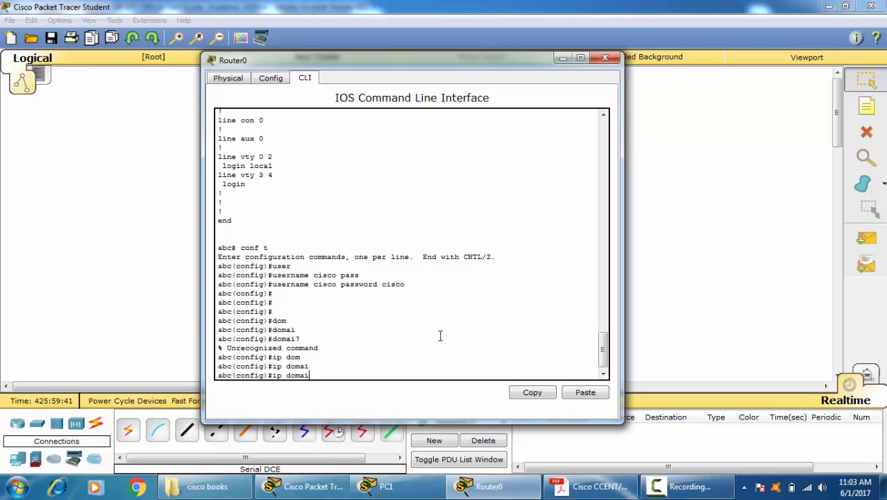
type("n")
key("Tab")
type("?")
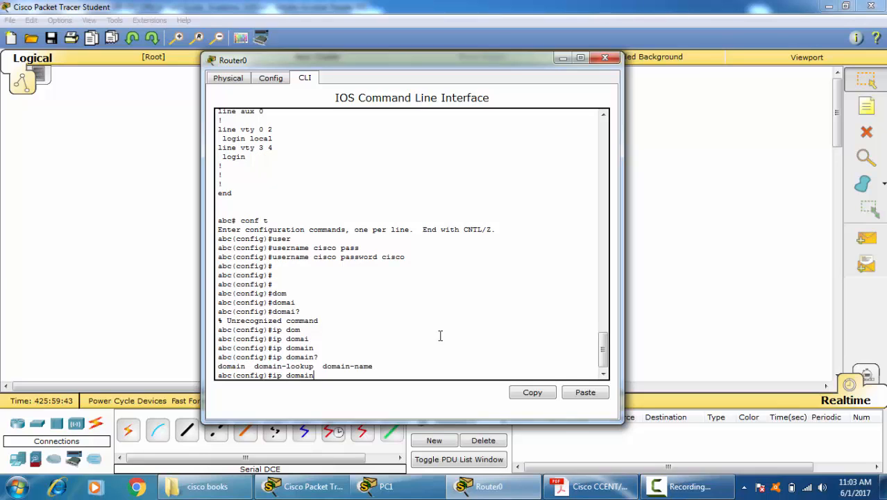
type("-n")
Step: Set Router0's domain name to abc.com with the ip domain-name command
key("Tab")
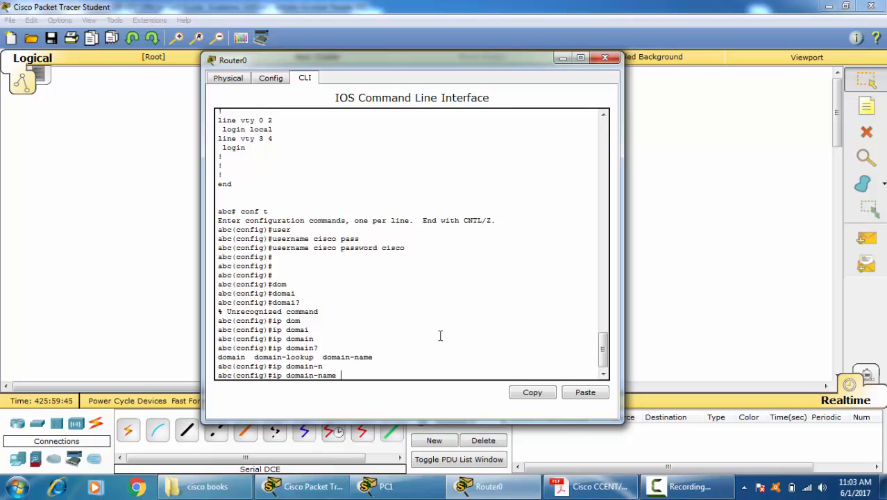
key("Return")
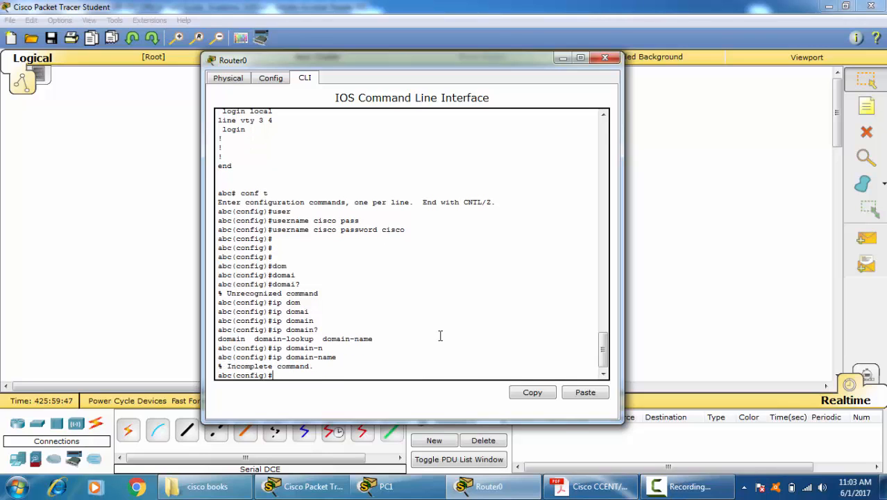
key("Up")
type("abc.com")
key("Return")
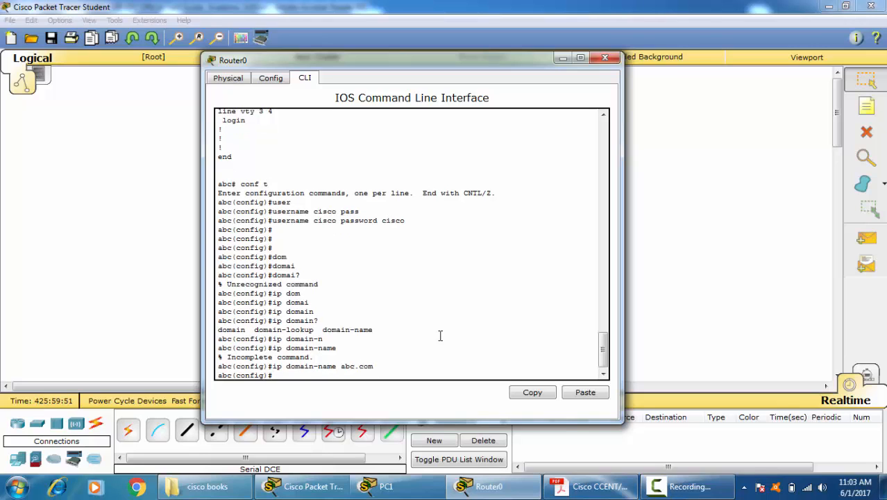
Step: Begin a "crypto key" command in Router0's global configuration
type("cry")
key("Tab")
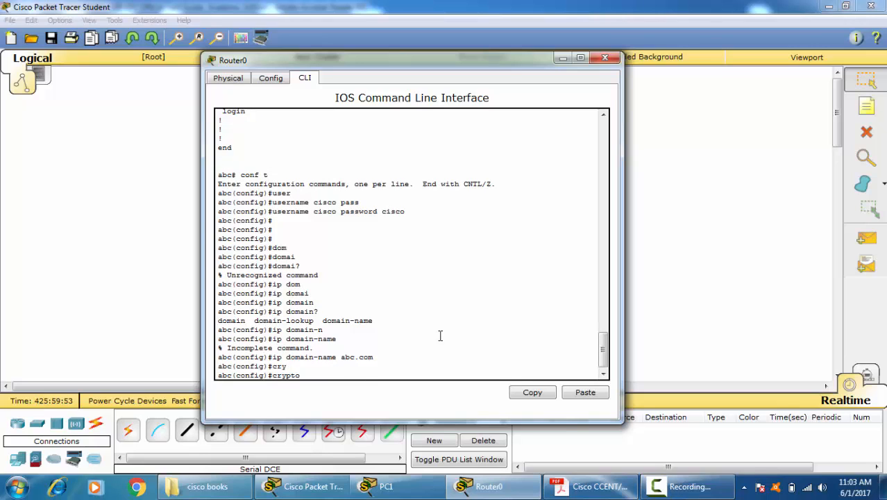
type("ke")
key("Tab")
type("rs")
key("Tab")
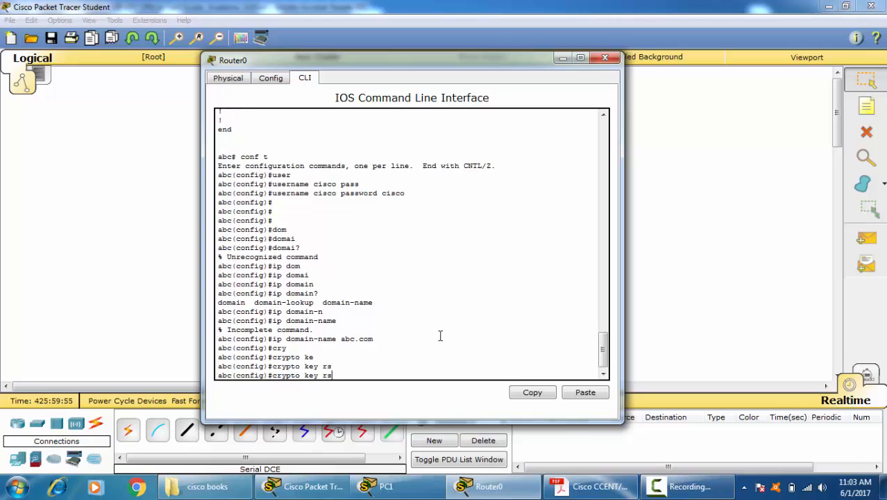
key("BackSpace")
key("BackSpace")
type("rs")
key("Tab")
type("a")
key("Tab")
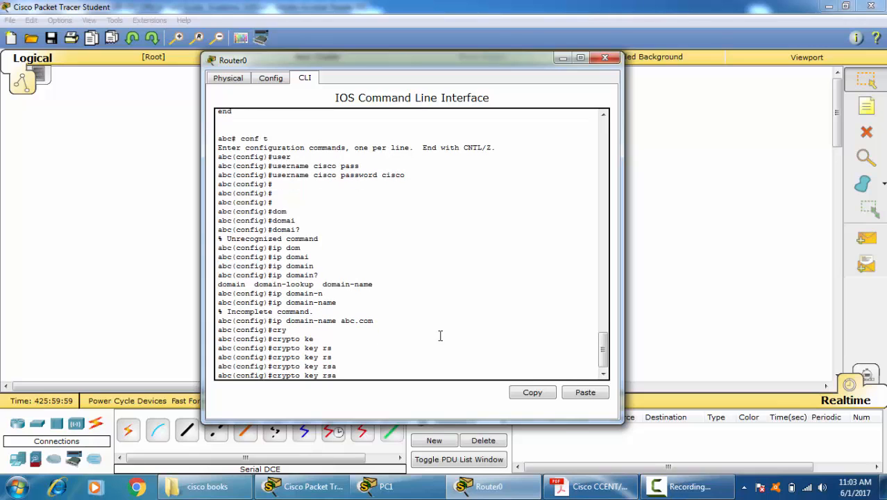
type("?")
key("BackSpace")
key("BackSpace")
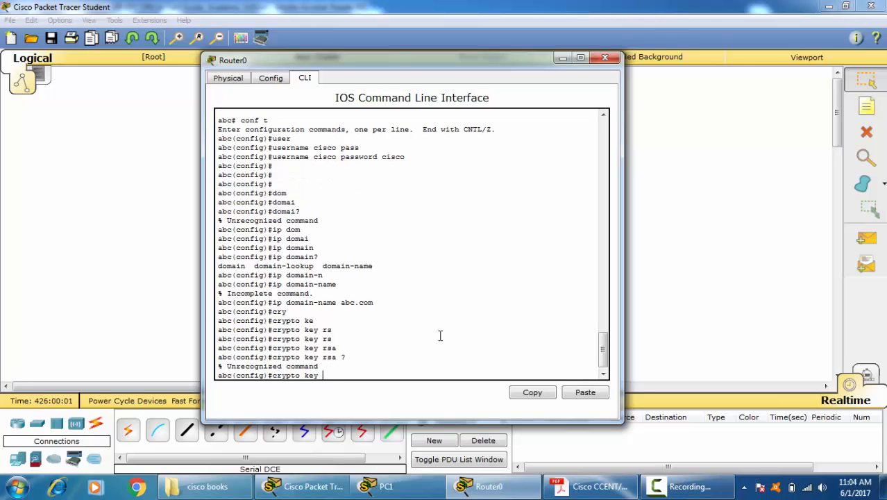
Step: Generate RSA keys on Router0 with "crypto key generate rsa" and a modulus of 1024 bits
type("ge")
key("Tab")
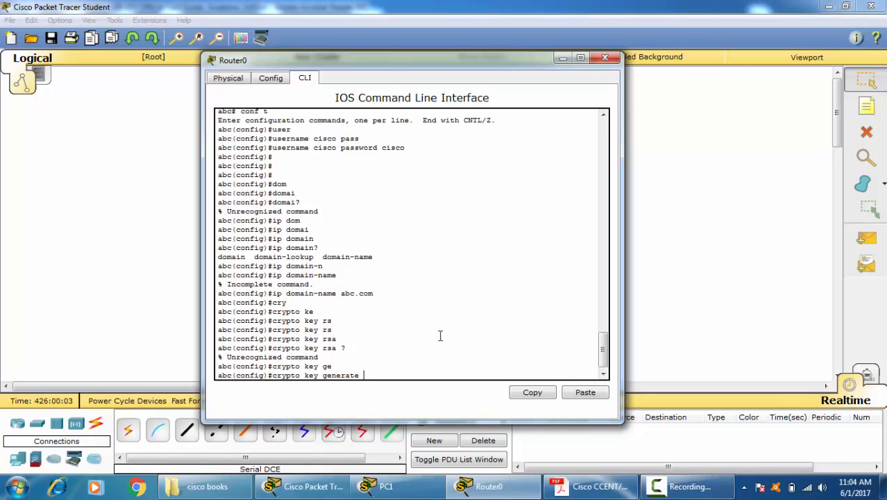
type("rsa")
key("Tab")
key("Return")
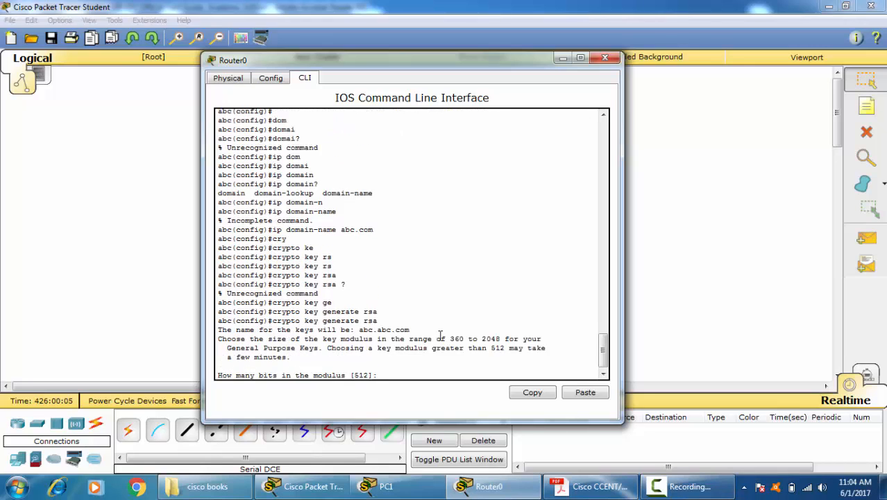
type("1024")
key("Return")
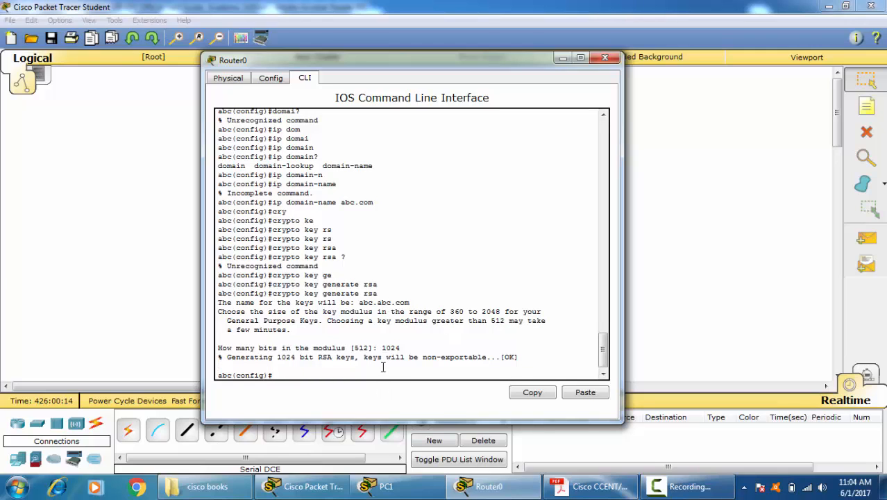
Step: Leave configuration mode on Router0 and display the running configuration with "sh run"
key("ctrl+z")
key("Return")
key("Return")
key("Return")
type("sh ")
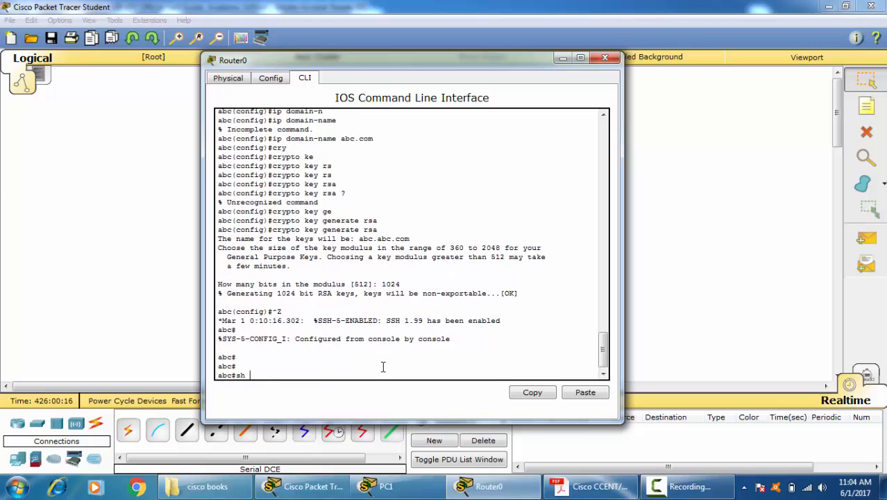
type("run")
key("Tab")
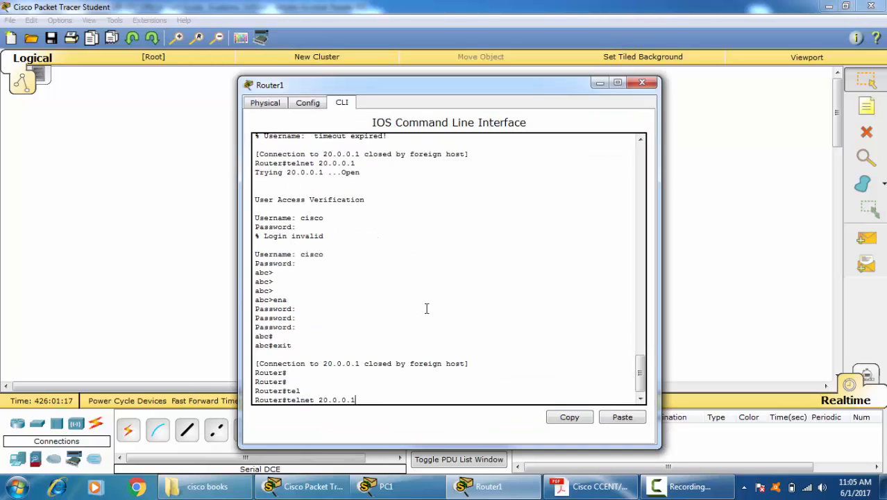
Step: Replace the pending Telnet command on Router1 with "ssh -l cisco", consulting the command help for each argument
key("BackSpace")
key("BackSpace")
key("BackSpace")
key("BackSpace")
key("BackSpace")
key("BackSpace")
key("BackSpace")
key("BackSpace")
key("BackSpace")
key("BackSpace")
key("BackSpace")
key("BackSpace")
key("BackSpace")
key("BackSpace")
type("ss")
key("Tab")
type("?")
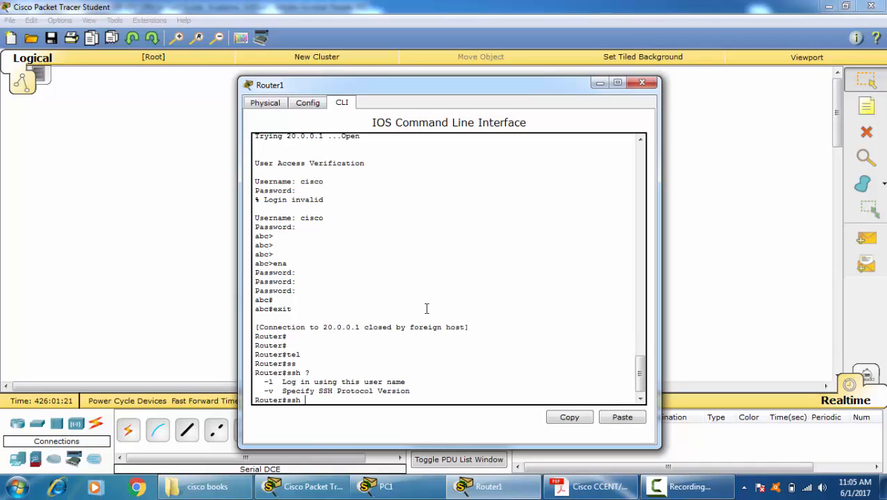
type("-l ?")
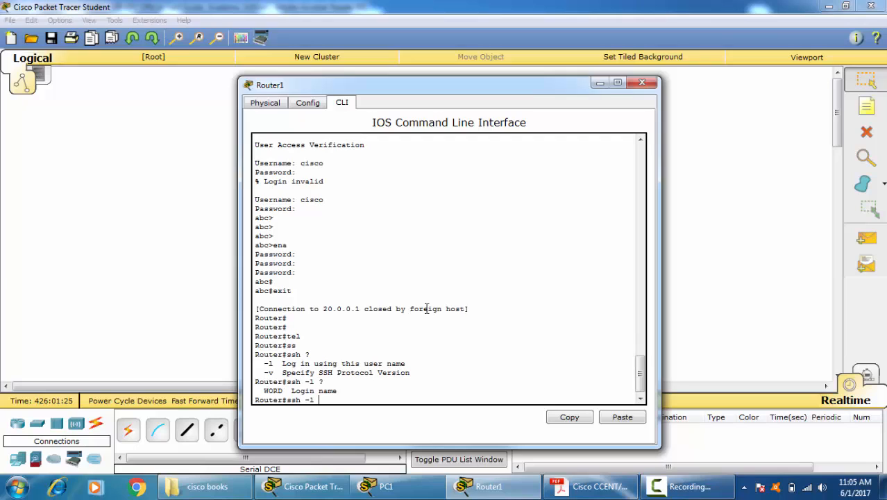
type("cisco ?")
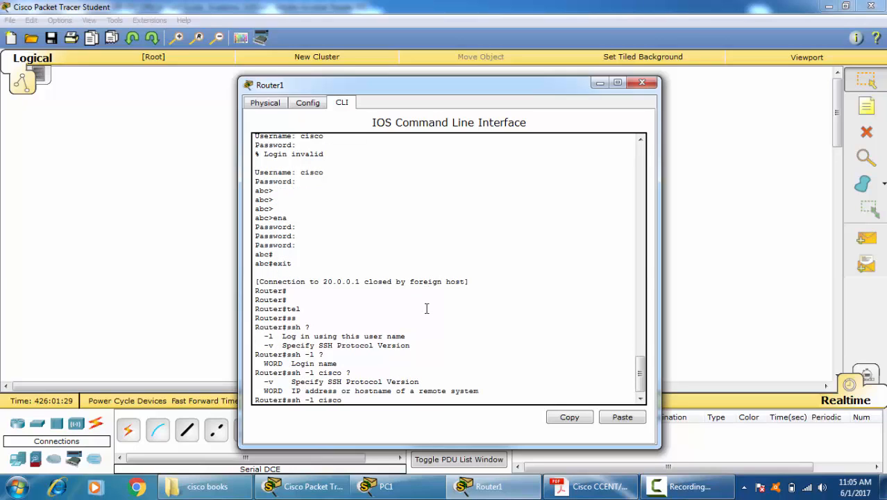
type("20.0.0.1 ?")
Step: Complete the SSH command with address 20.0.0.1, connect, and log in with the account password
key("Return")
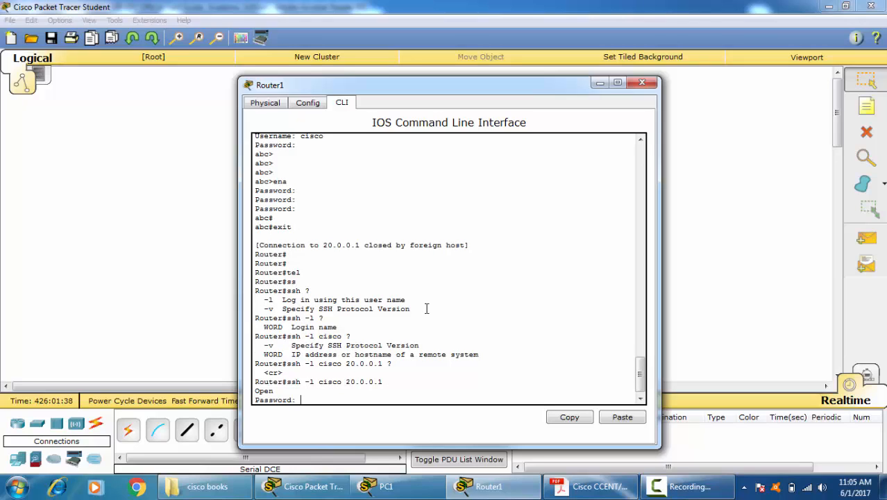
key("Return")
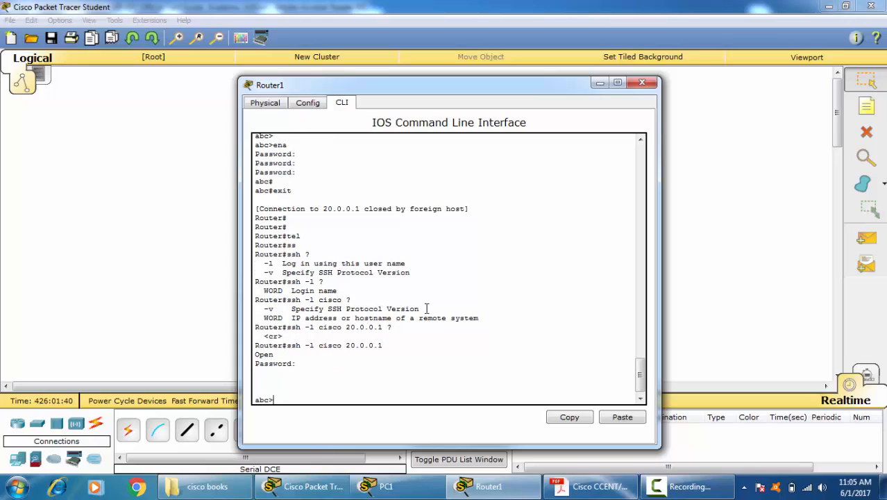
Step: Try to enter privileged EXEC mode in the SSH session with "ena" and the enable password
type("ena")
key("Return")
key("Return")
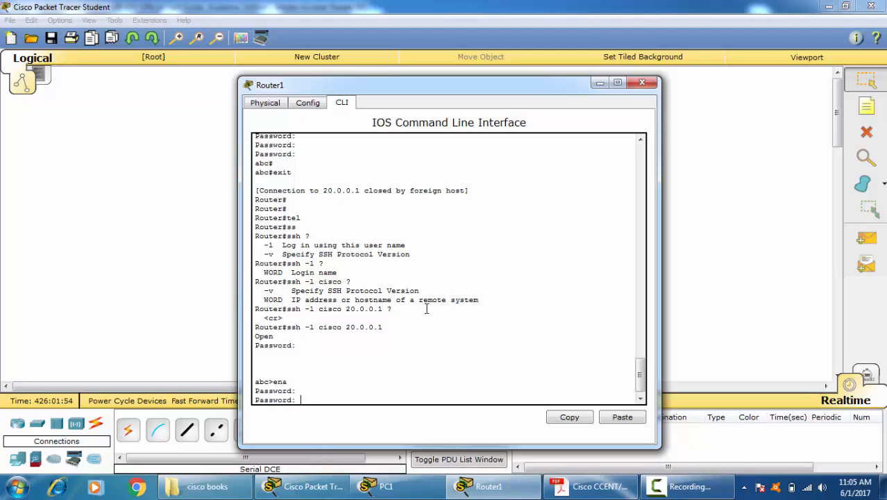
key("Return")
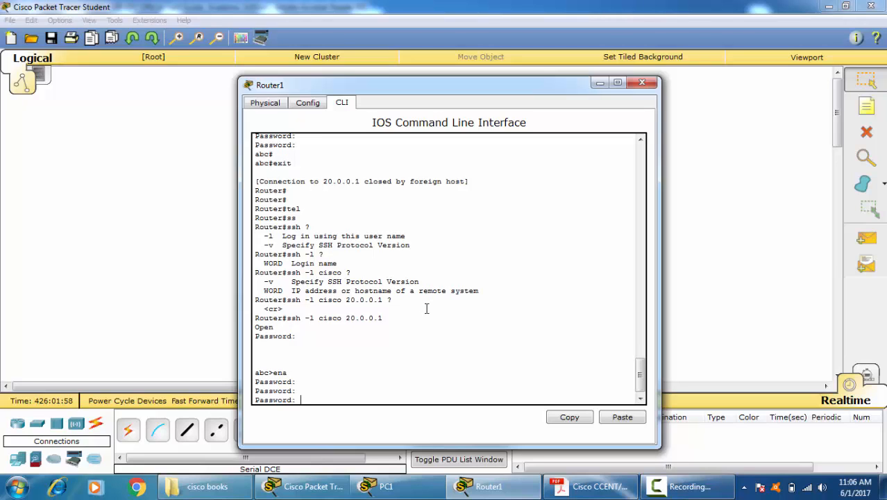
key("Return")
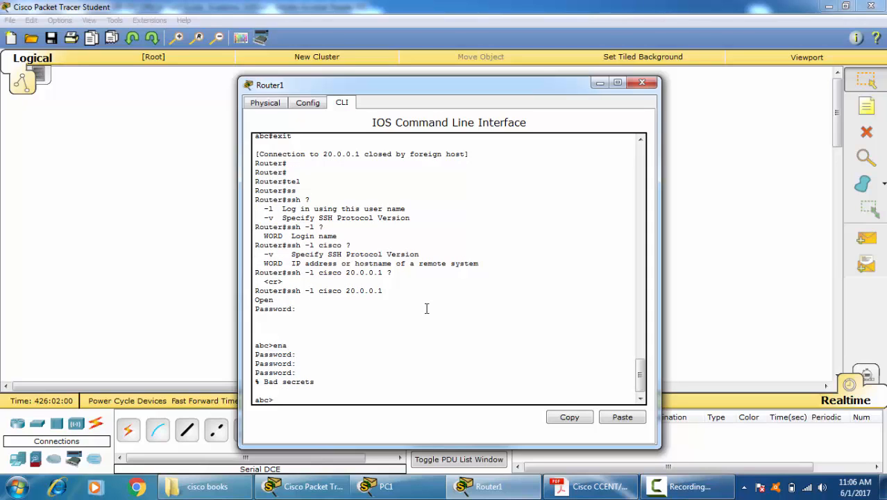
Step: End the SSH session to 20.0.0.1 with "exit" and close Router1's window
key("Return")
key("Return")
key("Return")
type("exit")
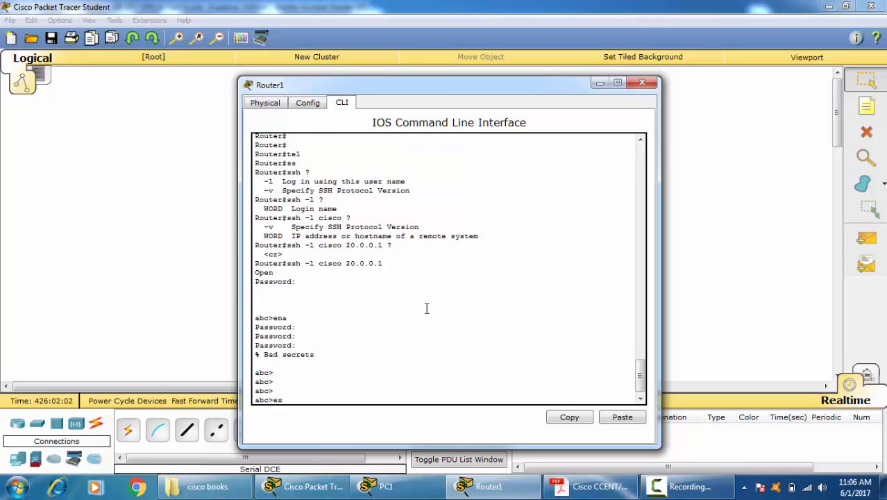
key("Return")
key("Return")
key("Return")
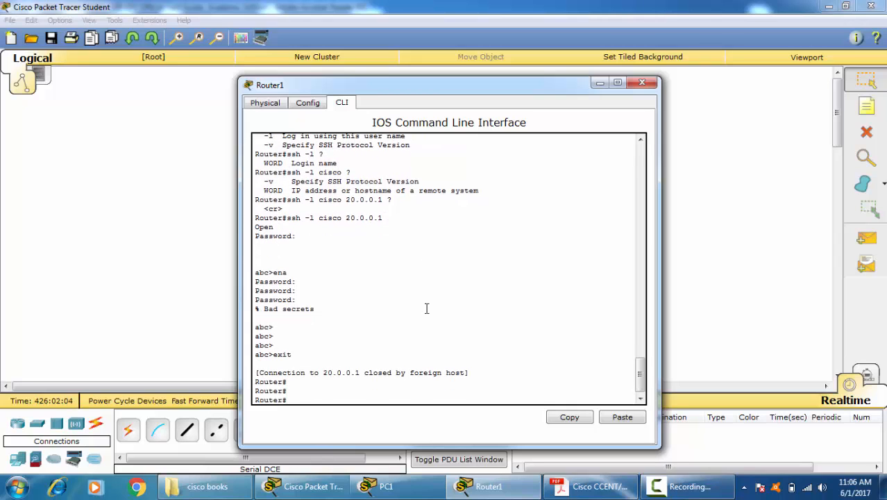
left_click(642, 83)
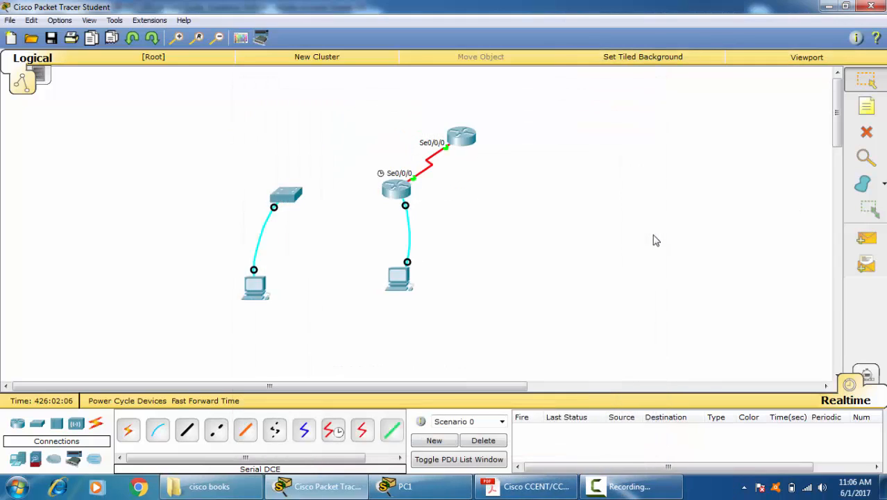
Step: Reopen Router0's command line and enter global configuration mode with "conf t"
left_click(397, 189)
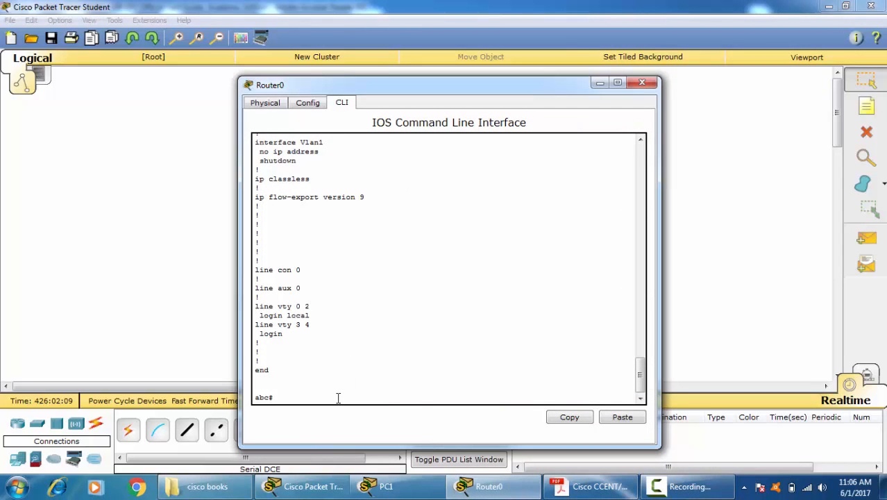
key("Return")
key("Return")
key("Return")
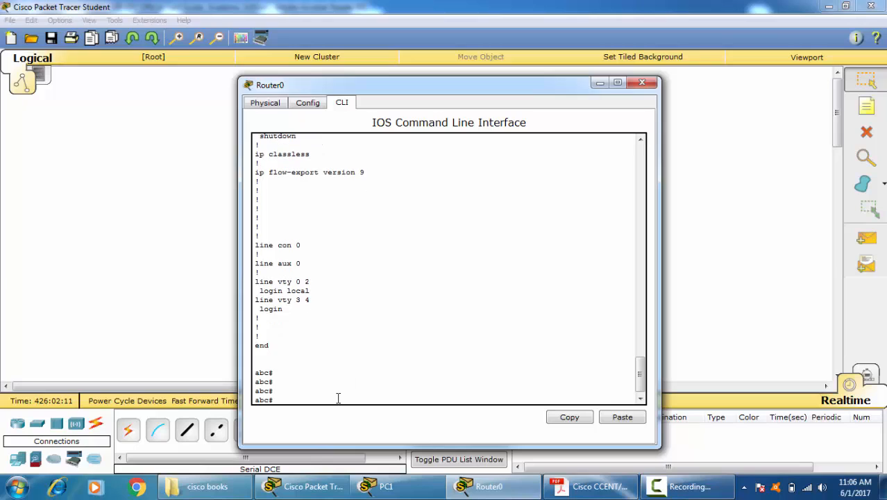
type("conf t")
key("Return")
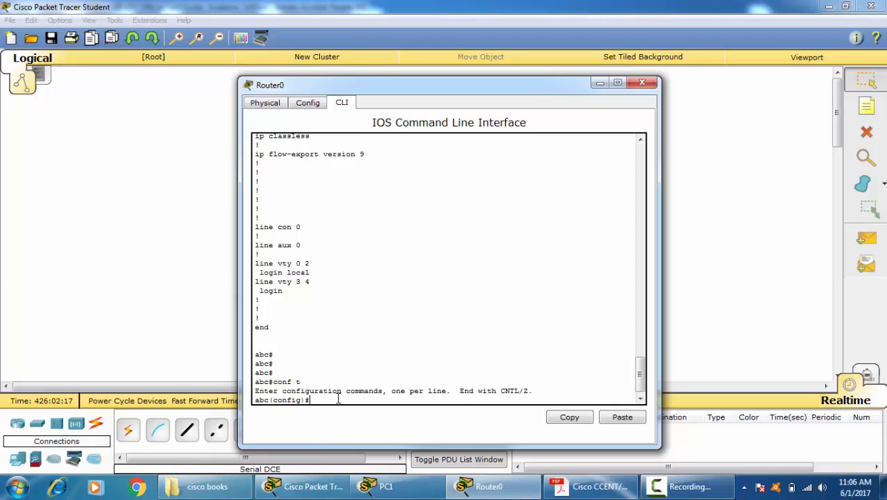
Step: Enter line configuration mode for vty lines 0 2 on Router0
type("lin")
key("Tab")
type("vt")
key("Tab")
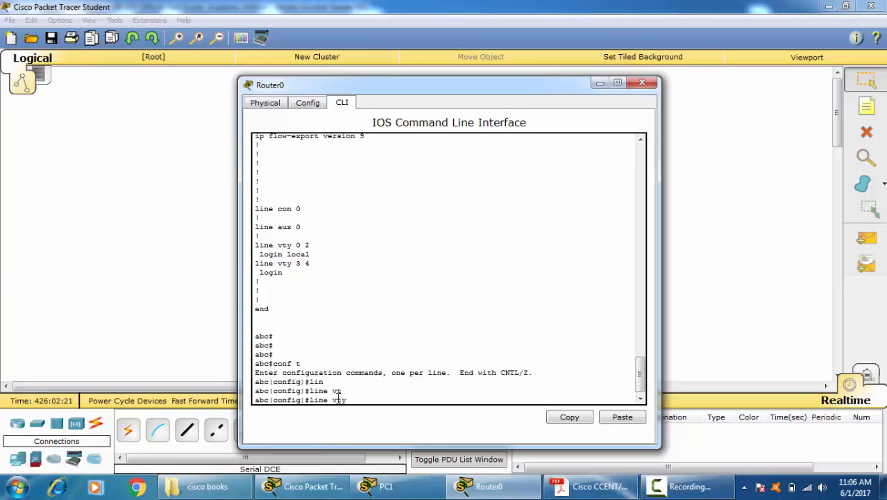
type("0 2")
key("Return")
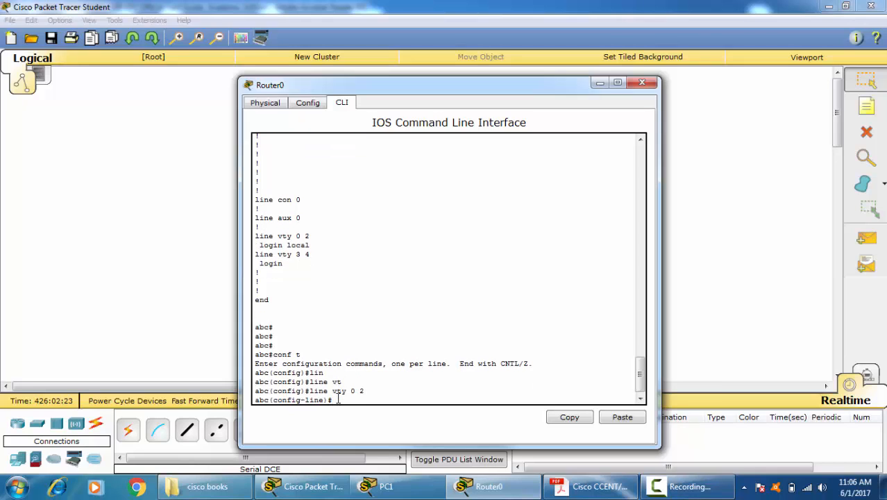
Step: List the transport input options, restrict vty lines 0 2 to SSH with "transport input ssh", and leave configuration mode
type("tra")
key("Tab")
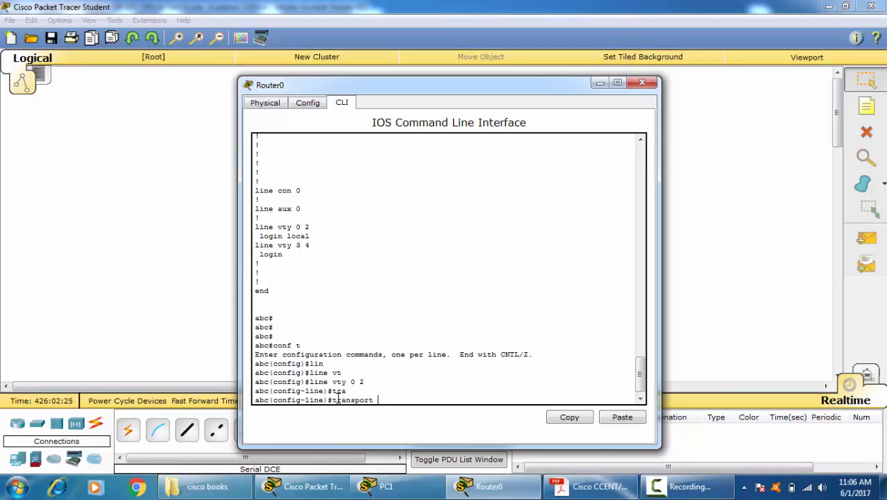
type("i")
key("Tab")
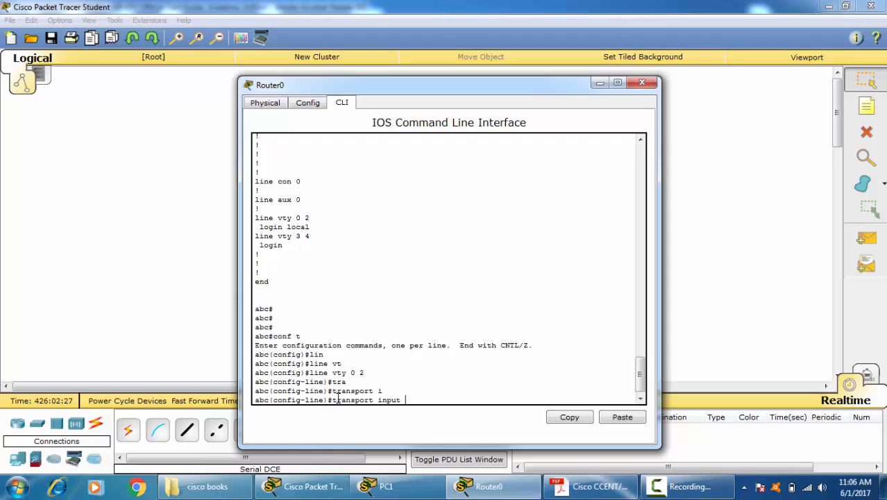
type("?")
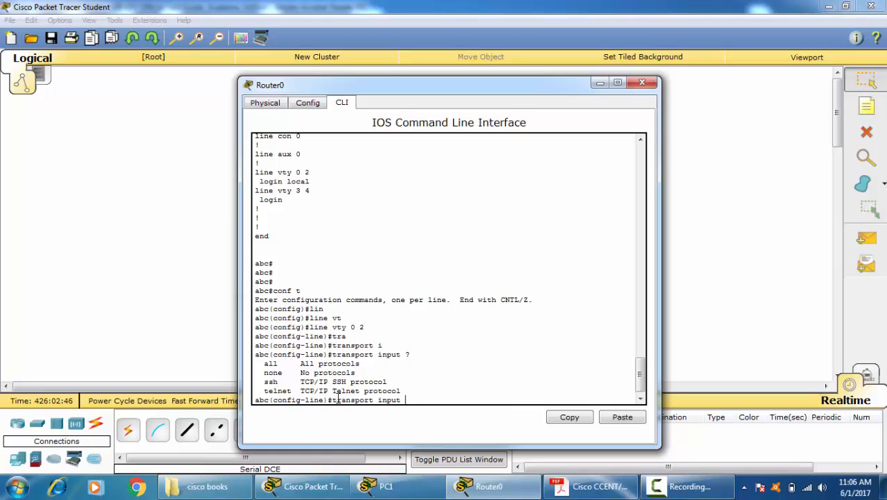
type("ss")
key("Tab")
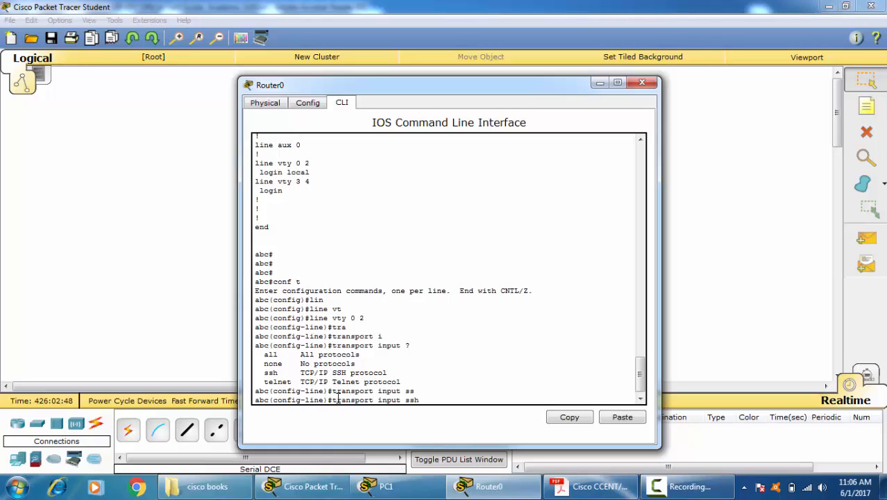
key("Return")
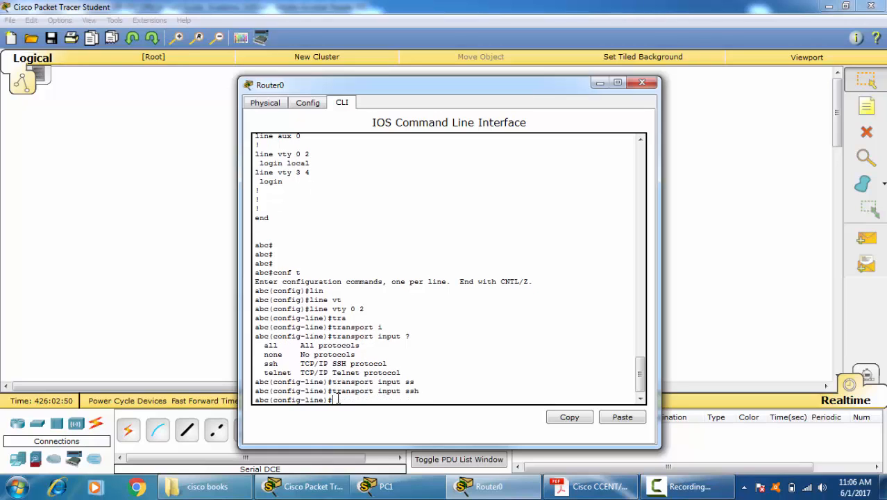
key("ctrl+z")
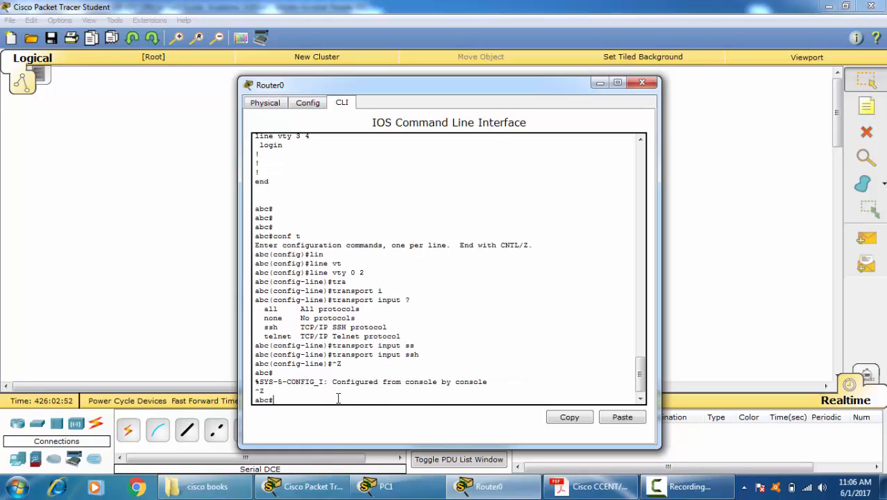
Step: Close Router0's window, open Router1's command line, and try a Telnet connection to 20.0.0.1
left_click(642, 82)
left_click(460, 136)
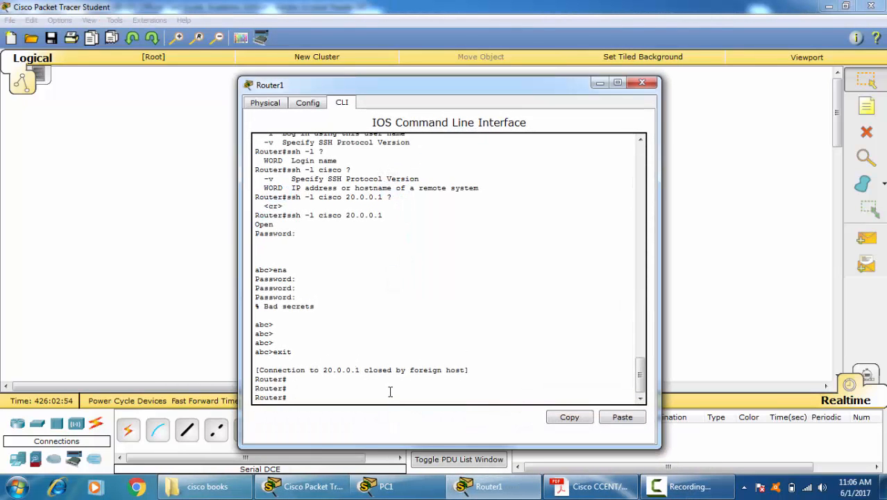
type("telnet 20.0.0.1")
key("Return")
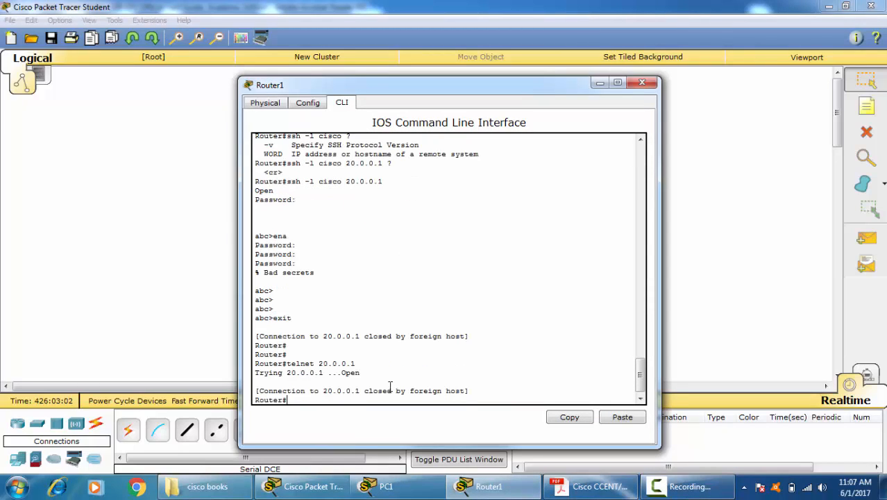
Step: Reopen Router0's command line from the topology and enter global configuration mode with "conf t"
left_click(84, 182)
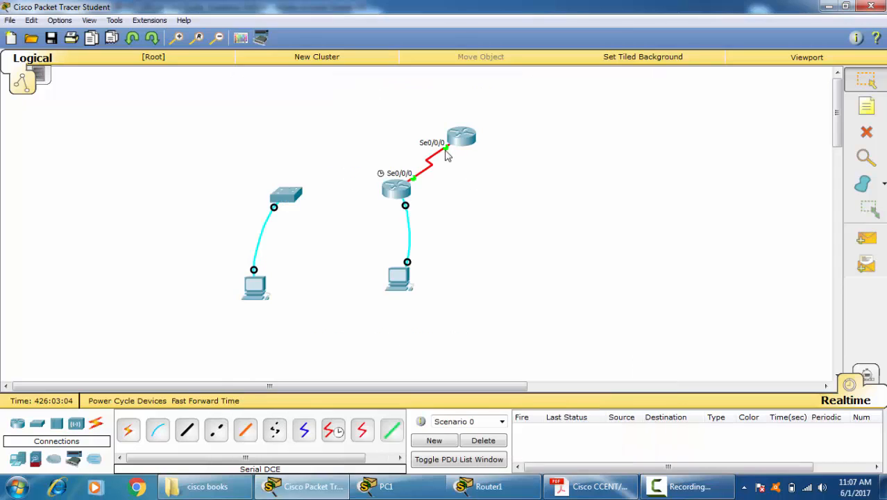
left_click(398, 192)
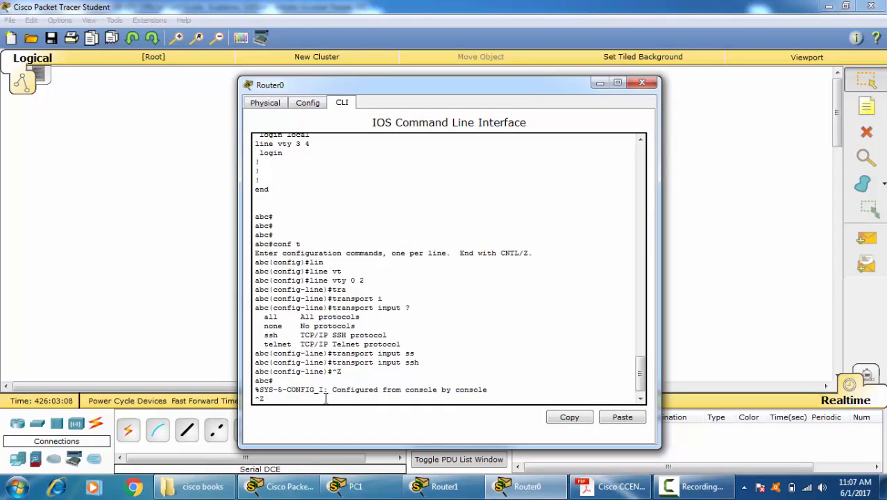
key("Return")
key("Return")
type("cinf t")
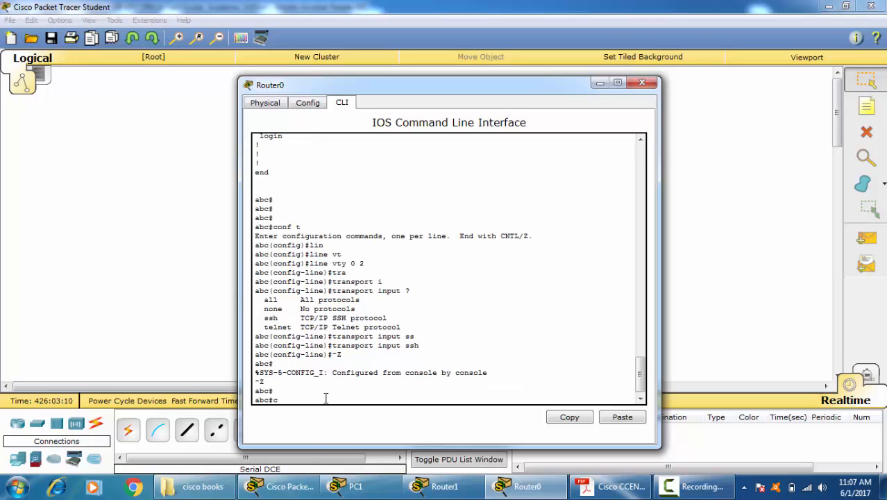
key("Return")
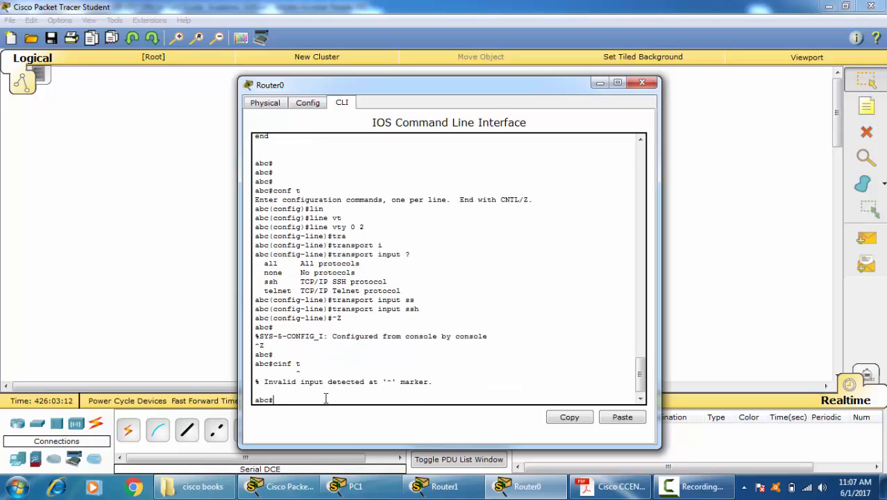
type("conf t")
key("Return")
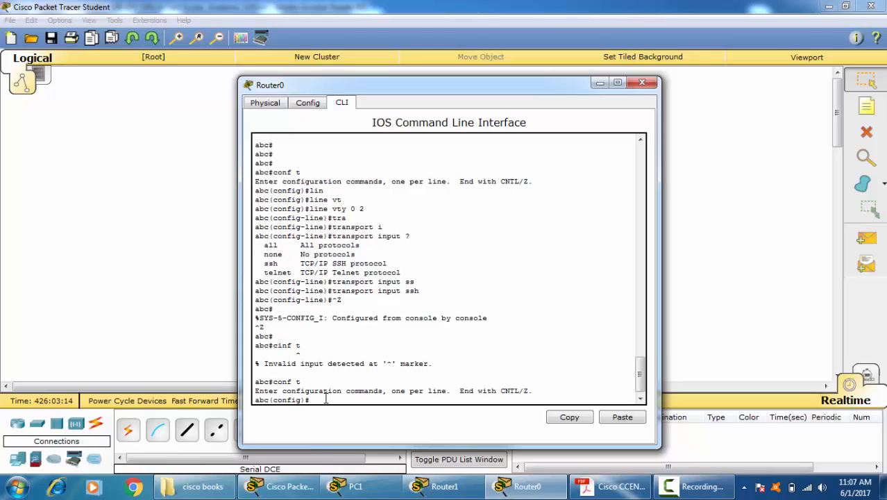
Step: Open the configuration of Router0's vty lines with "line vty 0 2"
type("lin")
key("Tab")
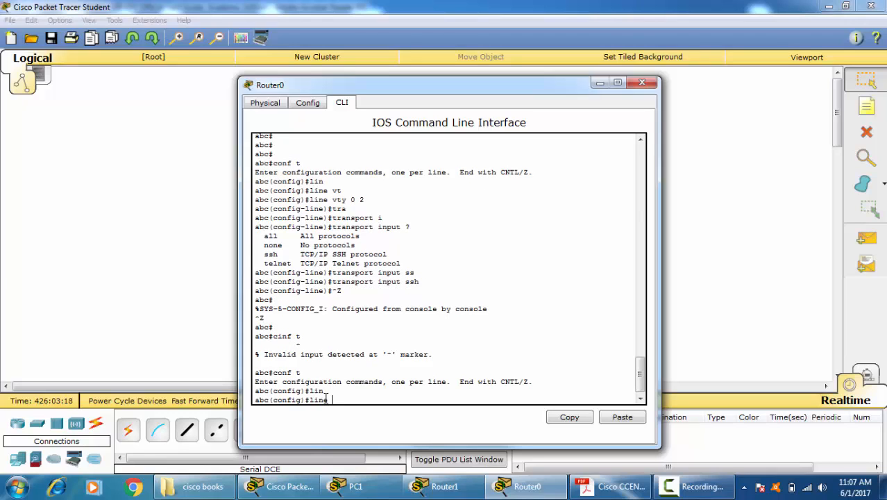
key("Tab")
type("vt")
key("Tab")
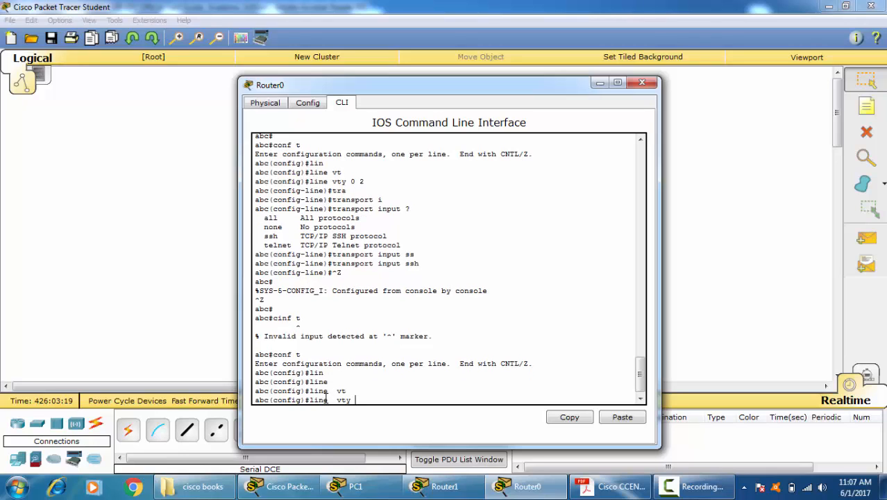
type("0 2")
key("Return")
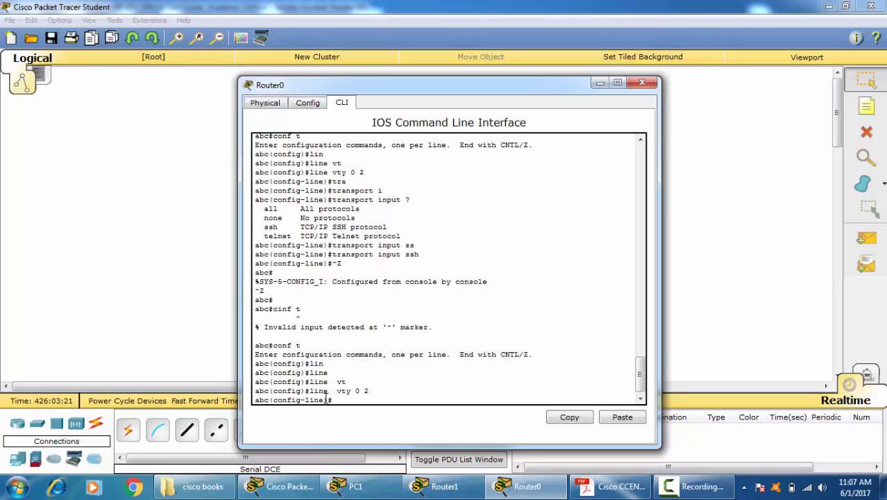
Step: Allow all protocols on the vty lines with "transport input all" and return to privileged EXEC mode
type("tra")
key("Tab")
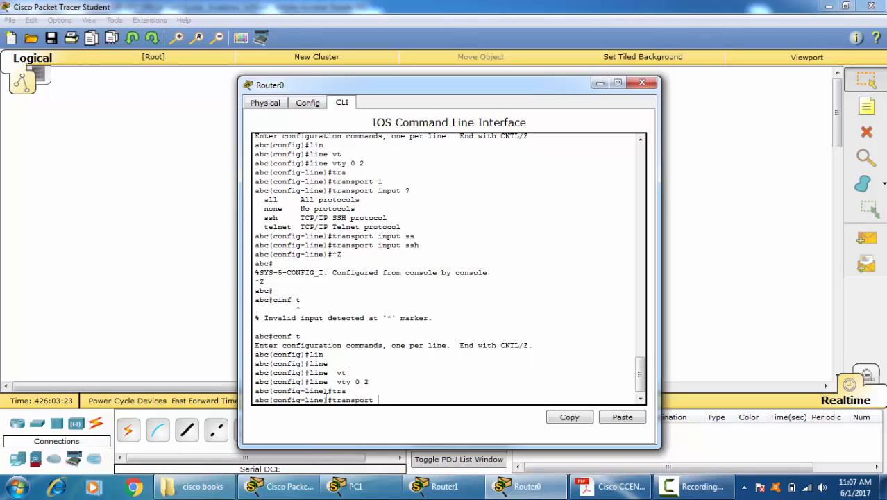
type("in")
key("Tab")
type("a")
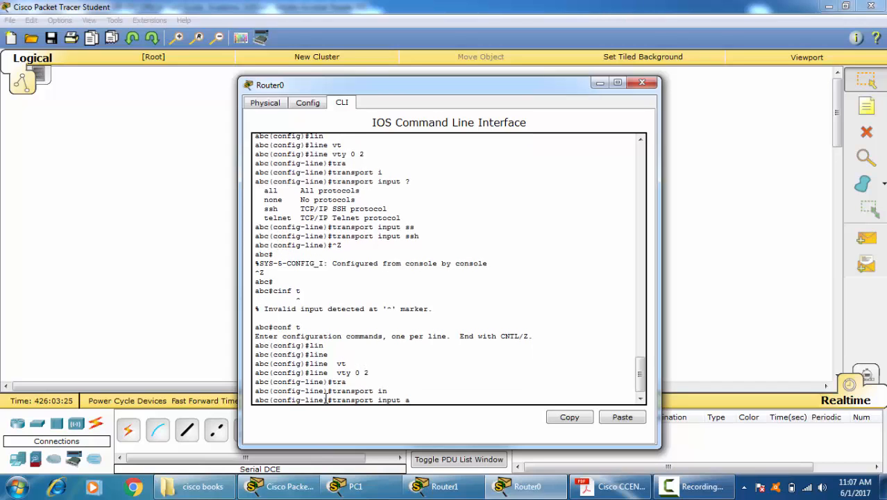
key("Tab")
key("Return")
key("ctrl+z")
key("ctrl+z")
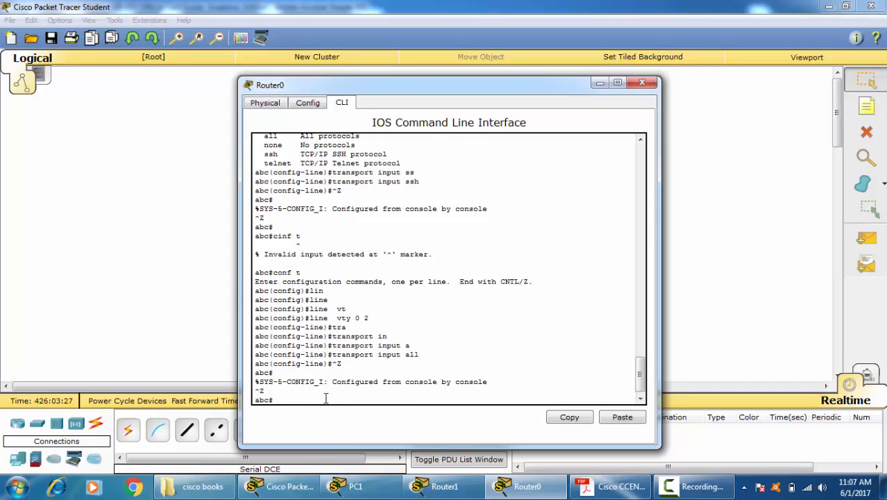
Step: Close Router0's window and repeat the "telnet 20.0.0.1" command from Router1's command line
left_click(642, 83)
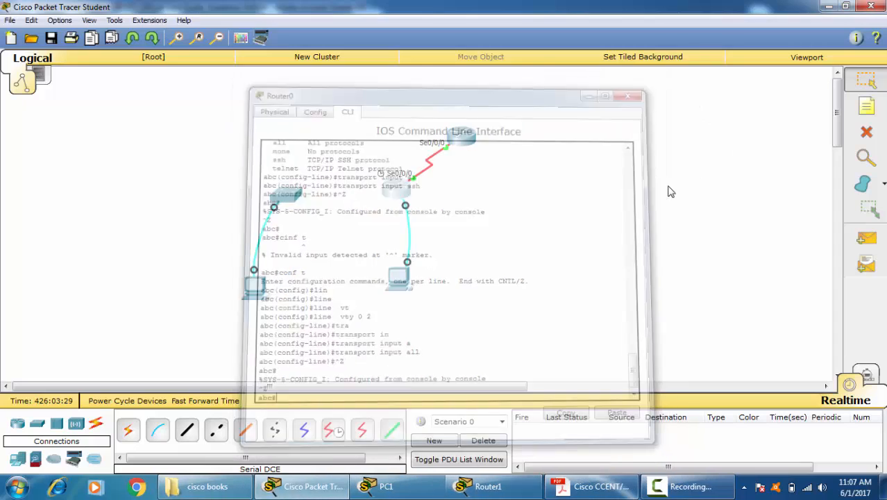
left_click(461, 135)
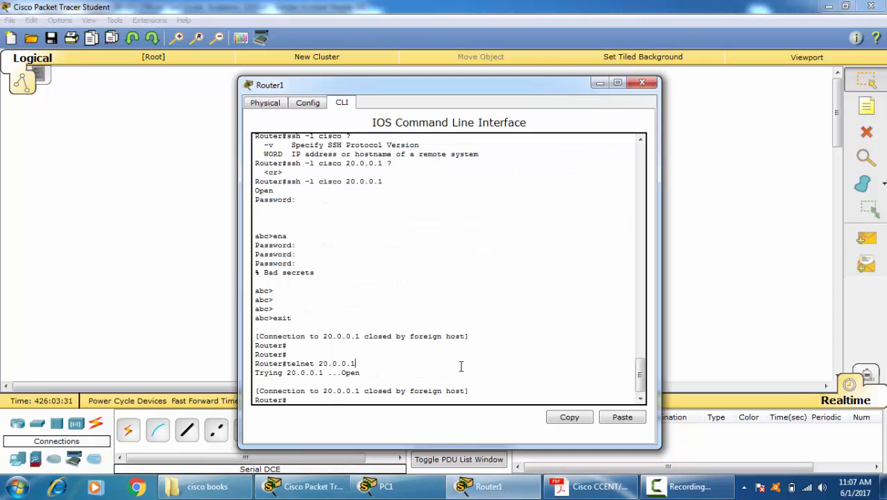
key("Up")
key("Return")
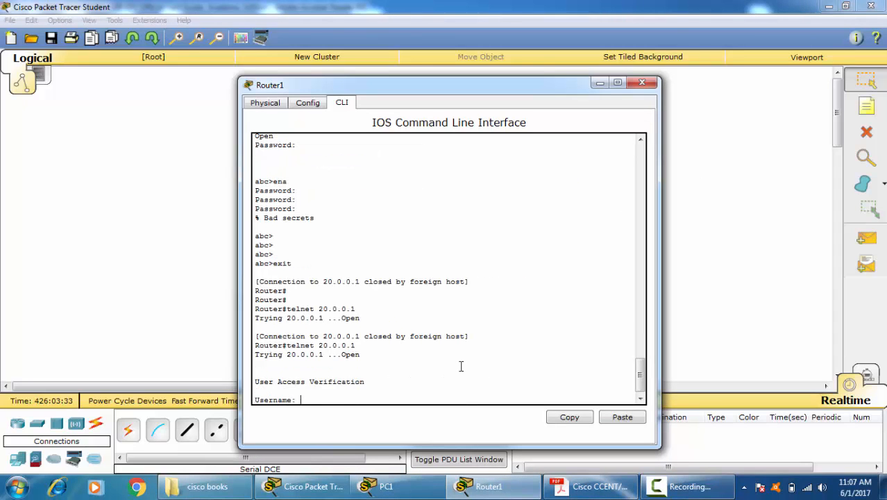
Step: Abandon the Telnet login by clearing the username entry and submitting blank usernames until Router1's own prompt returns
key("ctrl+z")
key("ctrl+z")
key("ctrl+z")
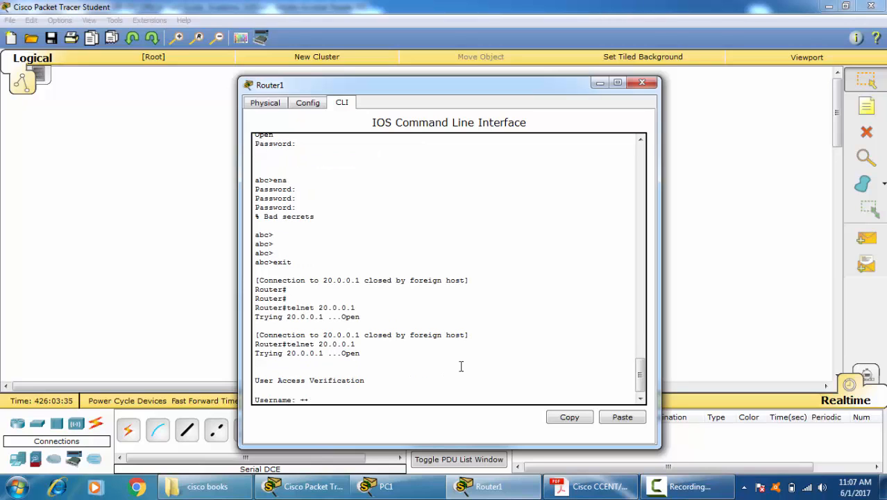
key("BackSpace")
key("BackSpace")
key("BackSpace")
key("BackSpace")
key("BackSpace")
key("BackSpace")
key("BackSpace")
key("BackSpace")
key("BackSpace")
key("BackSpace")
key("BackSpace")
key("Return")
key("Return")
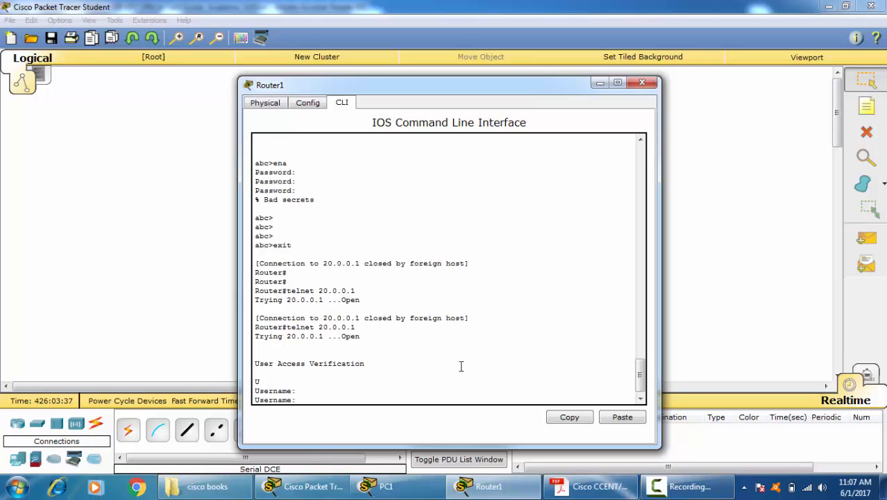
key("Return")
key("Return")
key("Return")
Step: Start an SSH connection from Router1 with "ssh -l cisco 20.0.0.1"
type("ssh")
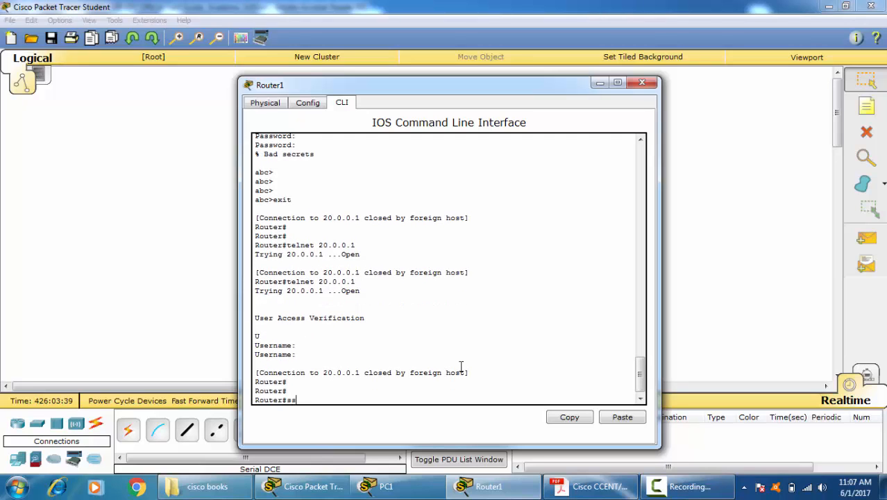
type(" -l cisco 20.0.0.1")
key("Return")
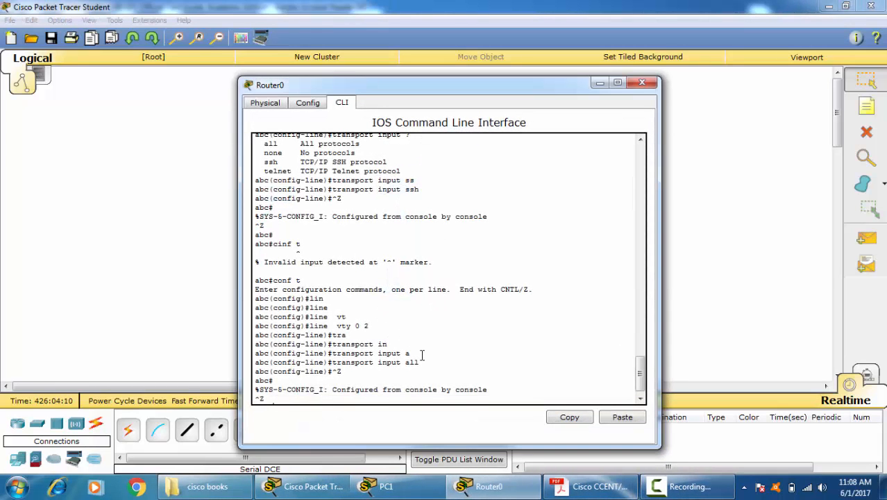
Step: Close Router0's window, open Switch3's command line, and start its console session
key("ctrl+z")
key("Return")
key("Return")
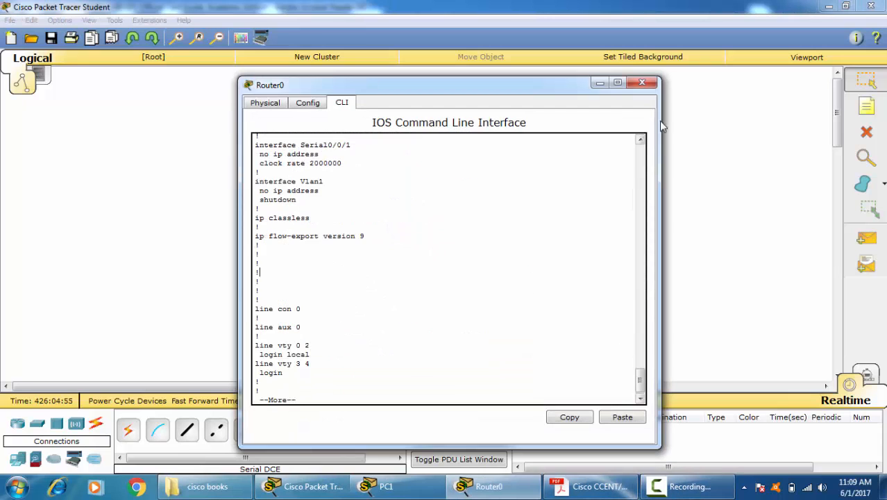
left_click(642, 83)
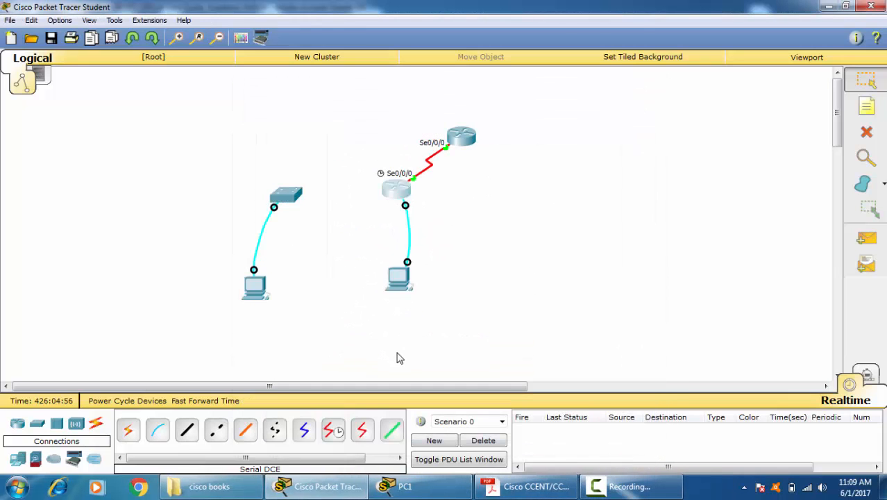
left_click(288, 207)
left_click(346, 102)
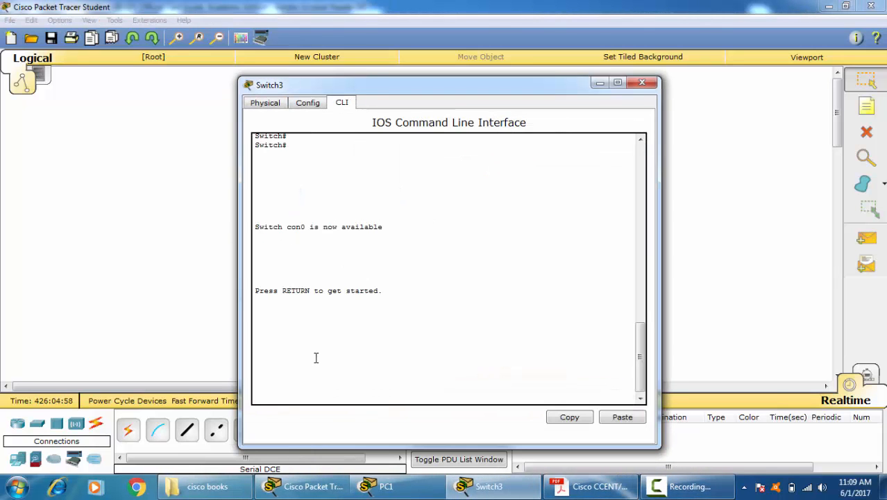
key("Return")
key("Return")
key("Return")
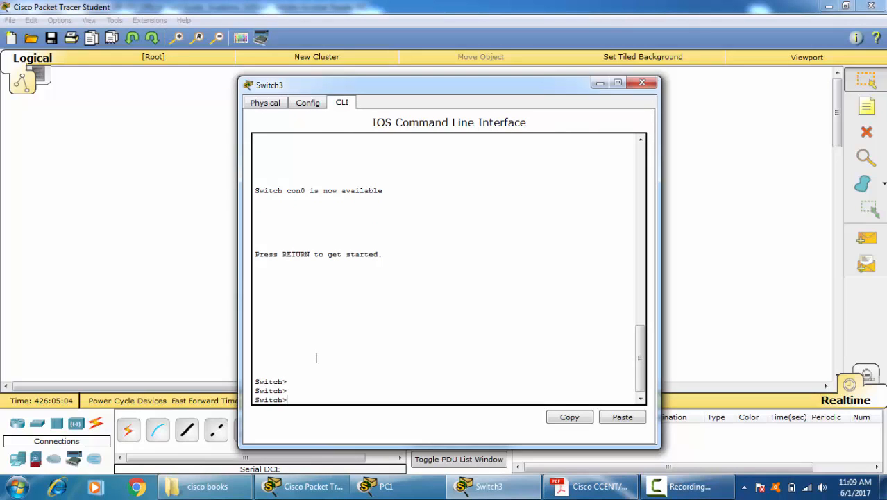
Step: Enter privileged EXEC mode and global configuration mode on Switch3 with "ena" and "conf t"
type("ena")
key("Return")
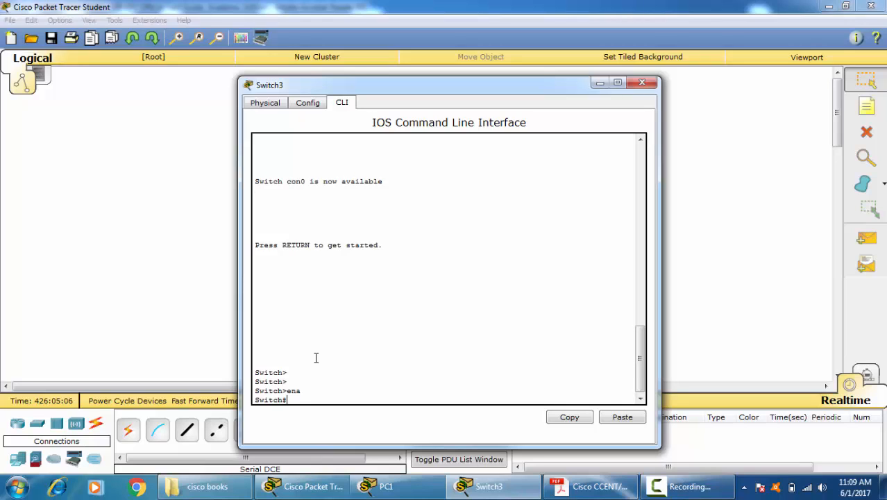
type("conf t")
key("Return")
Step: Enter interface configuration for VLAN 1 on Switch3 with "interface vlan 1"
type("in")
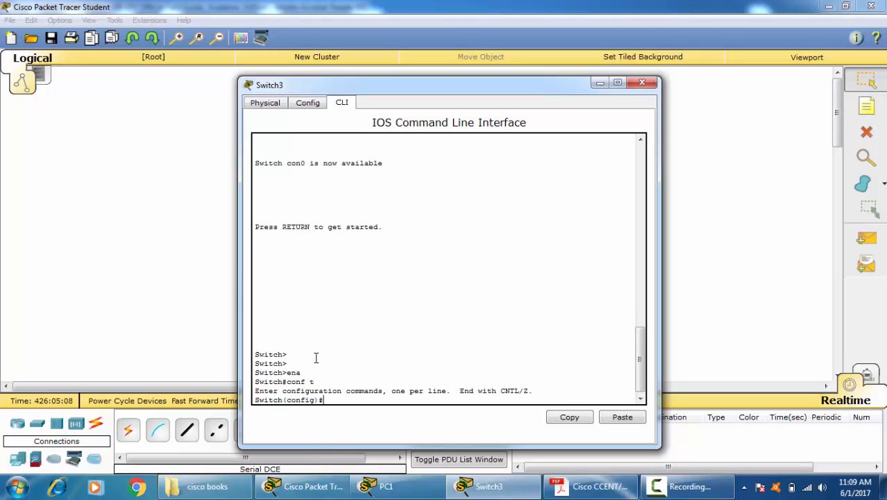
key("Tab")
type("vl")
key("Tab")
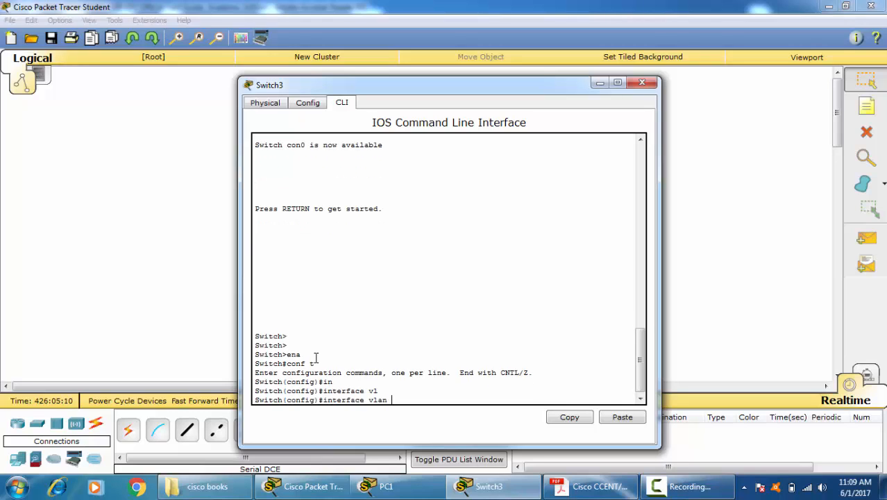
type("1")
key("Return")
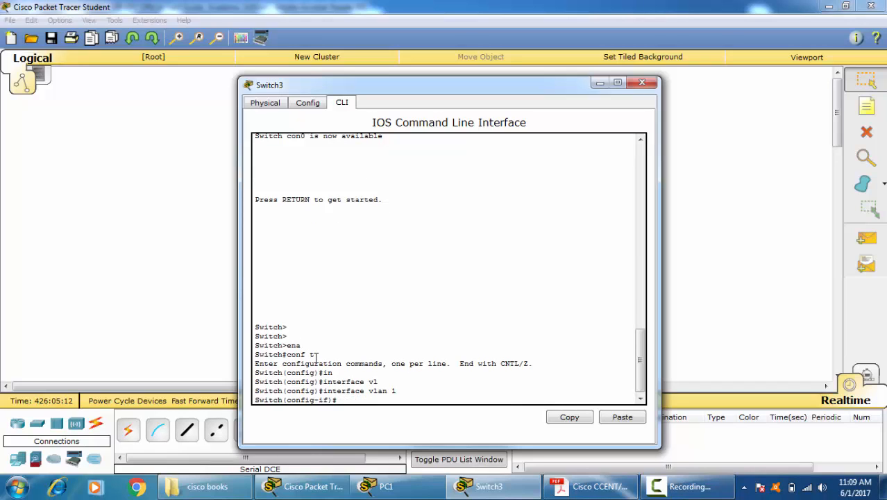
Step: Try to assign VLAN 1 the address 20.0.0.32 without a mask, and 20.0.0.3 with mask 255.255.25.0
type("ip add")
key("Tab")
type("20.0")
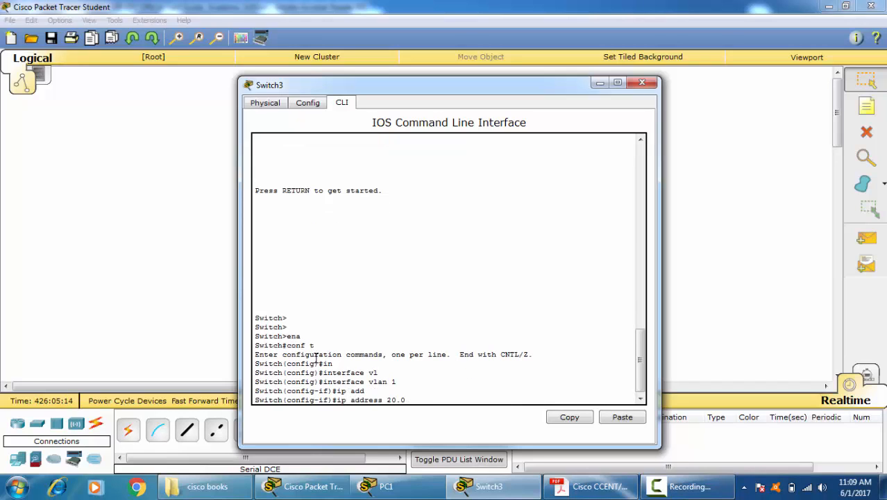
type(".0.32")
key("Return")
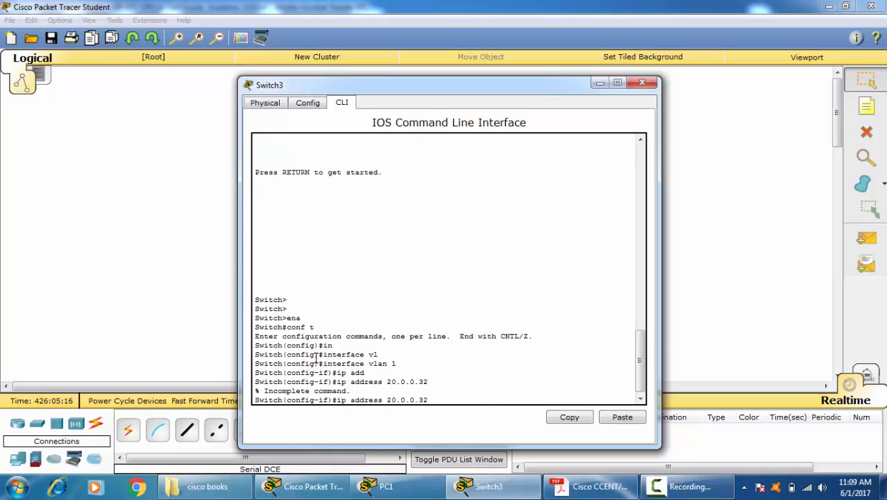
key("BackSpace")
type("255.255.25.0")
key("Return")
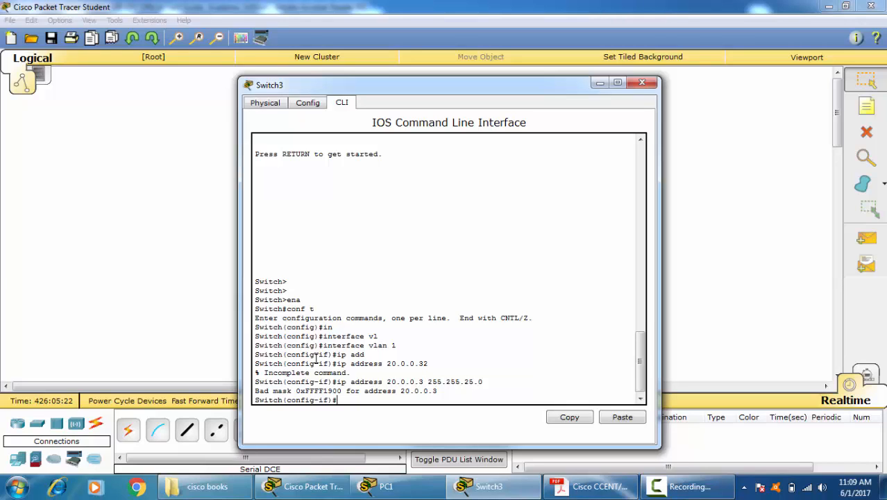
Step: Assign VLAN 1 the address 20.0.0.3 with mask 255.255.255.0 and return to privileged EXEC mode
key("Up")
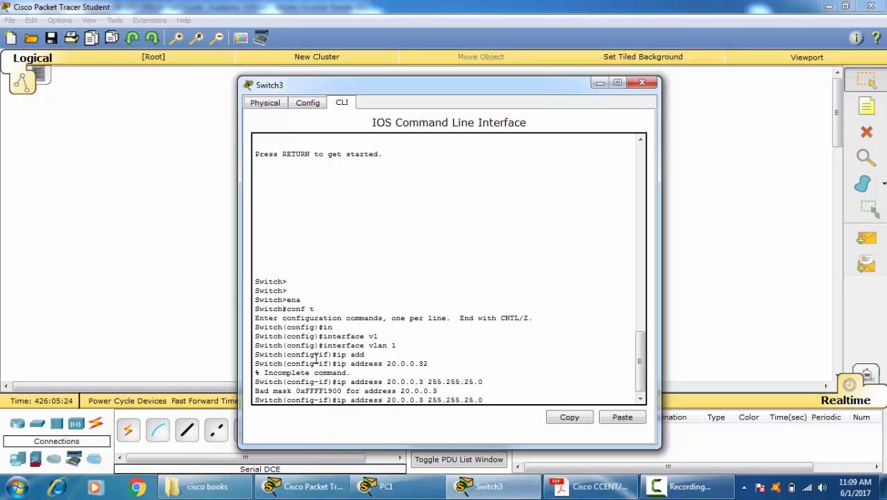
key("BackSpace")
key("BackSpace")
type("2.0")
key("BackSpace")
type("5")
key("Return")
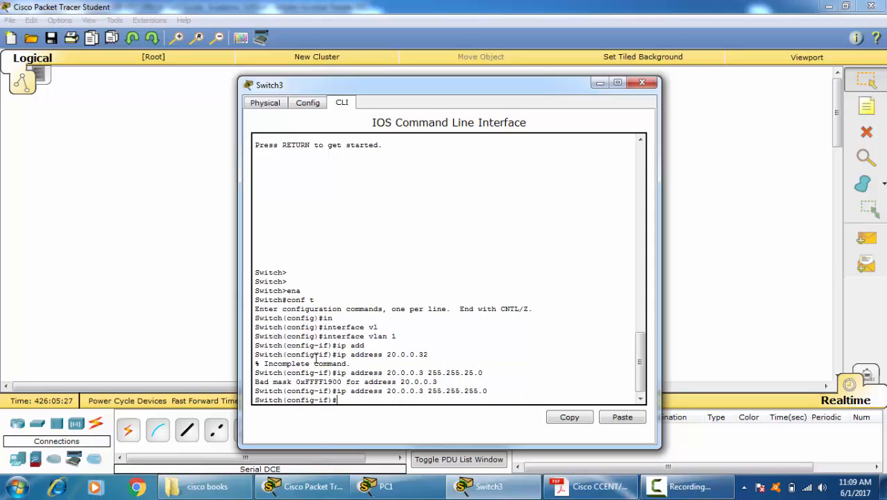
key("ctrl+z")
key("Return")
key("Return")
key("Return")
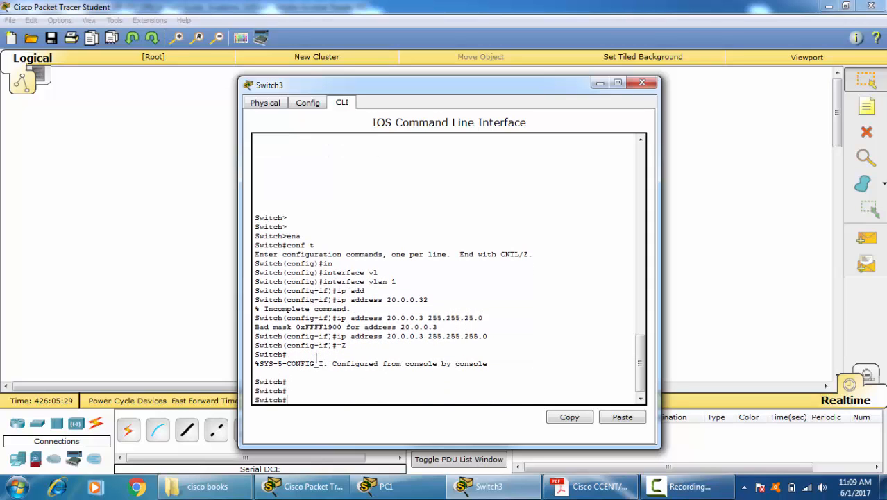
Step: Enter global configuration mode and open interface fastEthernet 0/1 for configuration
type("conf t")
key("Return")
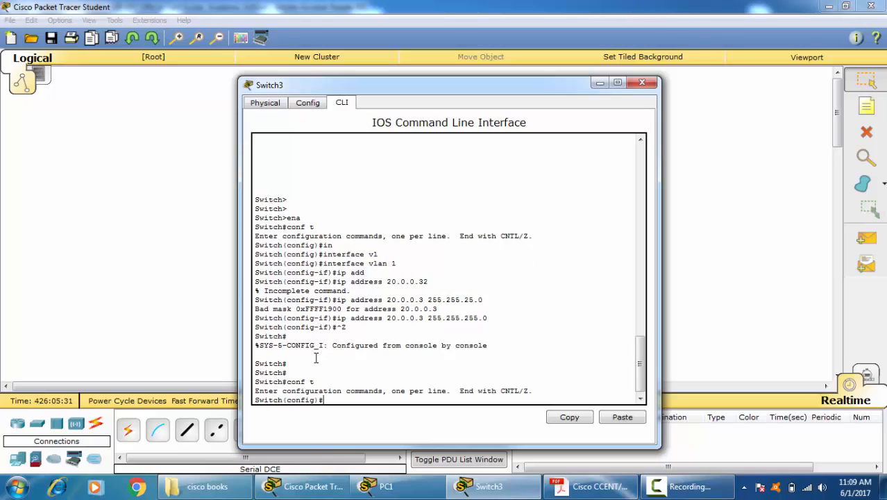
type("int")
key("Tab")
type("f")
key("Tab")
type("0")
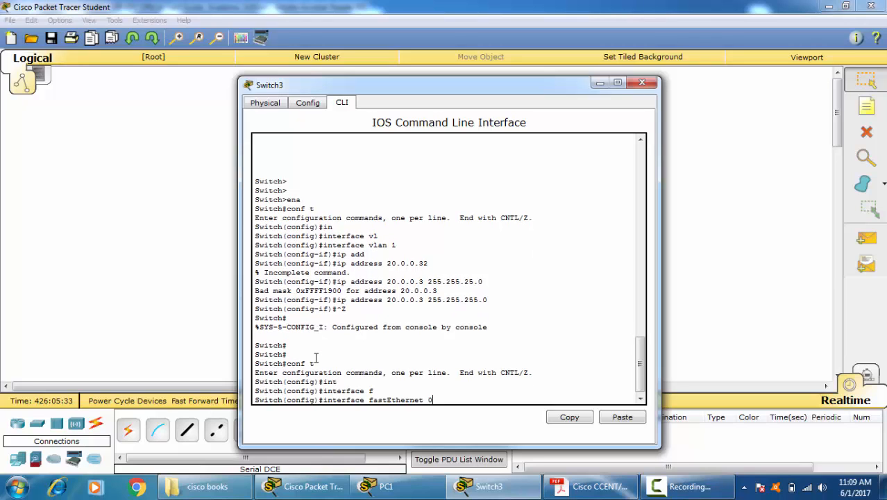
type("/1")
key("Return")
Step: Try to assign fastEthernet 0/1 the address 20.0.0.2 with mask 255.255.255.0, and return to privileged EXEC mode
type("ip add")
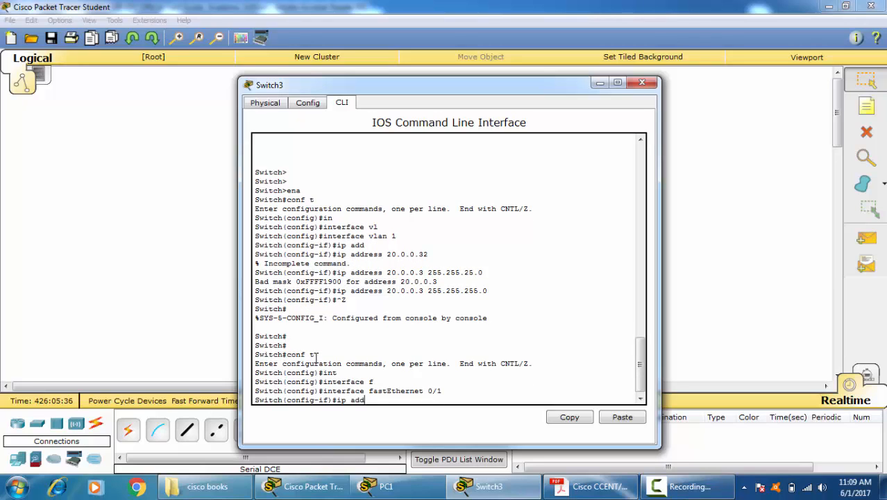
key("Tab")
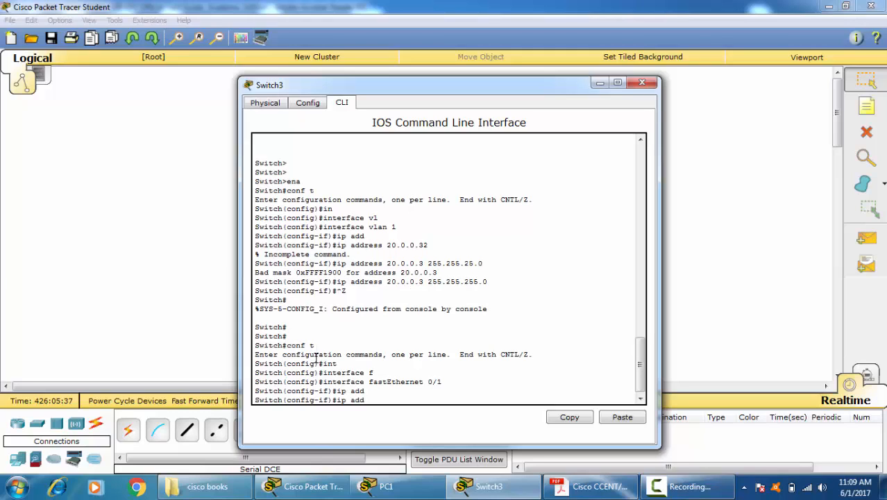
type("20.0.0.2 255.255.255.0")
key("Return")
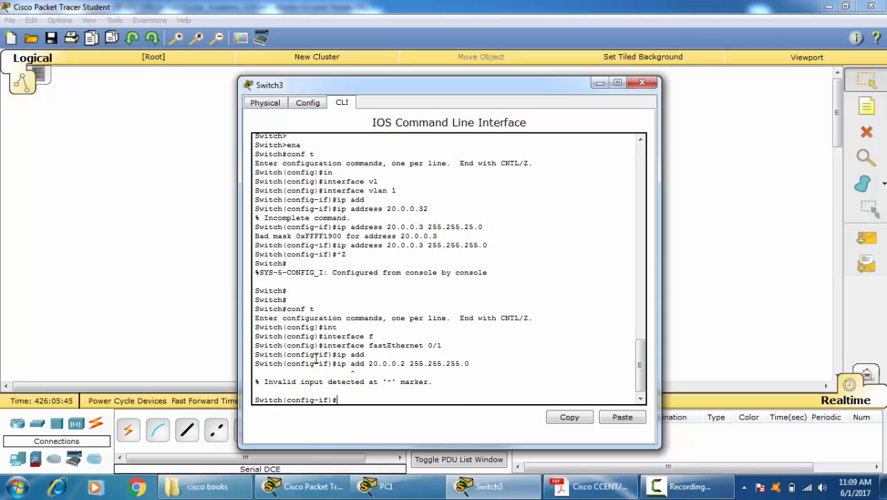
key("ctrl+z")
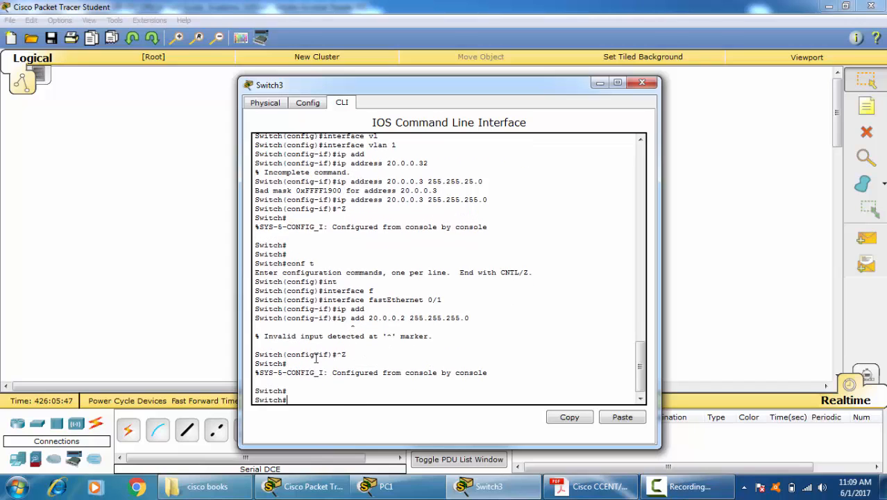
Step: List all interfaces with "sh ip int brief" and examine the address and status of Vlan1
type("sh ip int br")
key("Tab")
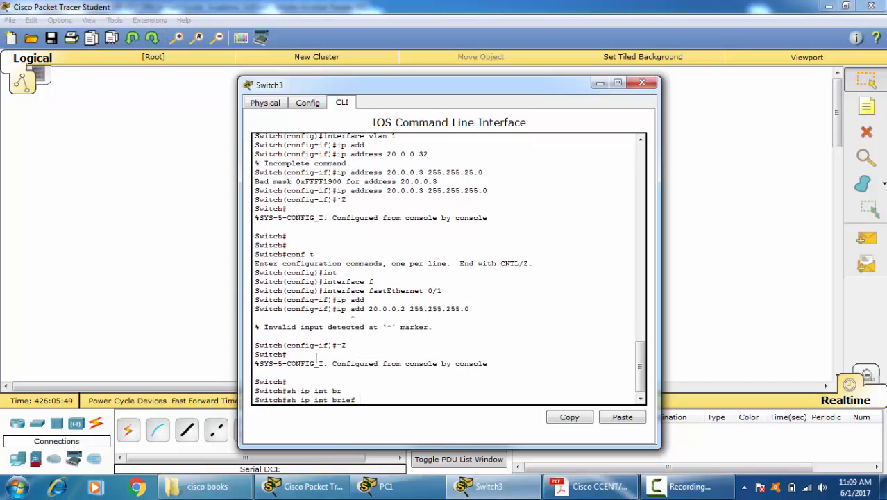
key("Return")
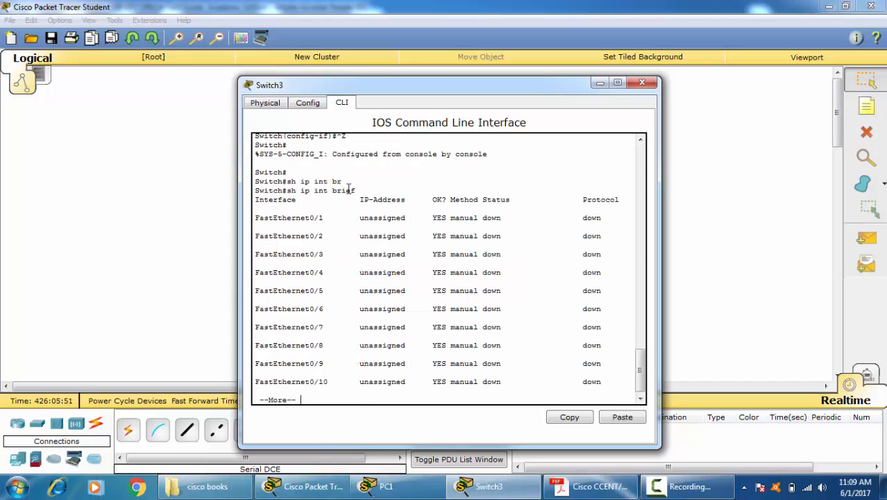
key("space")
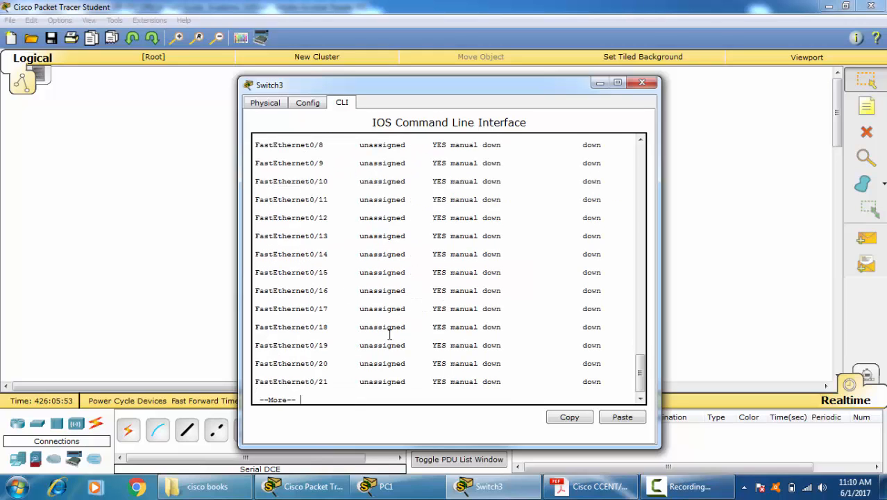
left_click_drag(601, 390, 256, 389)
left_click_drag(480, 391, 581, 390)
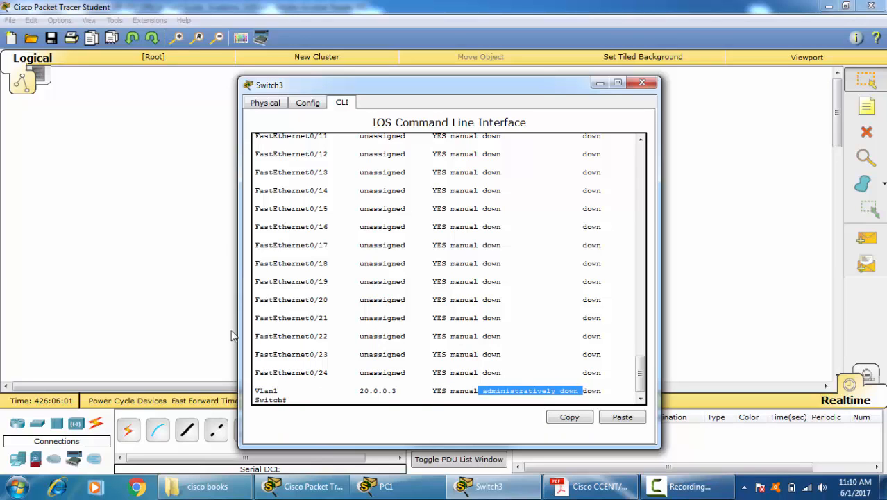
Step: Return to the topology and add a generic PC beside the switch
left_click(156, 211)
left_click(19, 457)
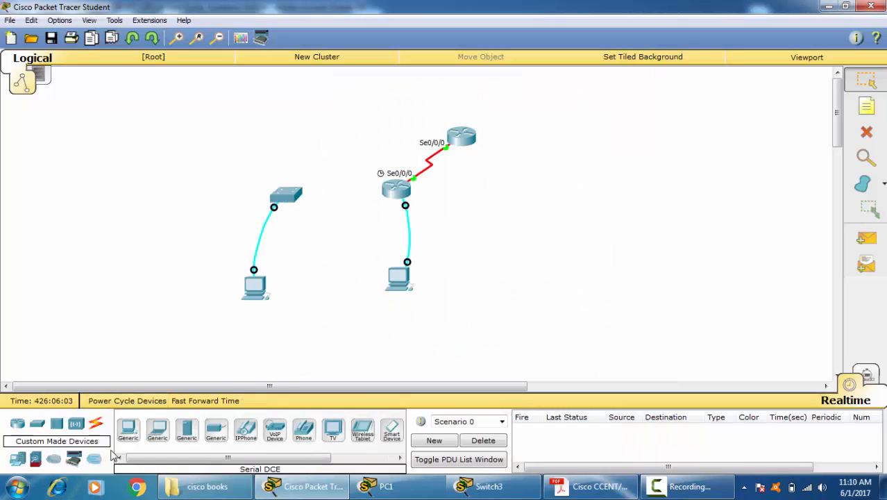
left_click(128, 432)
left_click(234, 188)
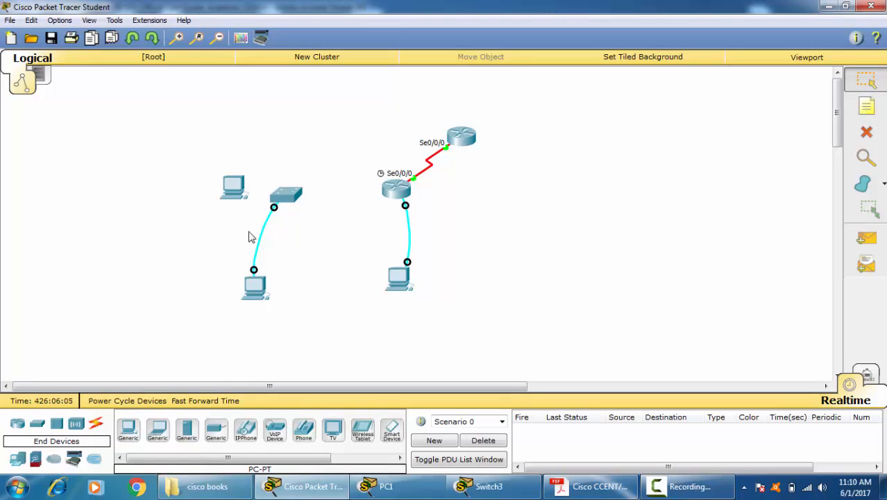
Step: Connect the new PC's FastEthernet0 to the switch's FastEthernet0/1 with a Copper Straight-Through cable
left_click(95, 425)
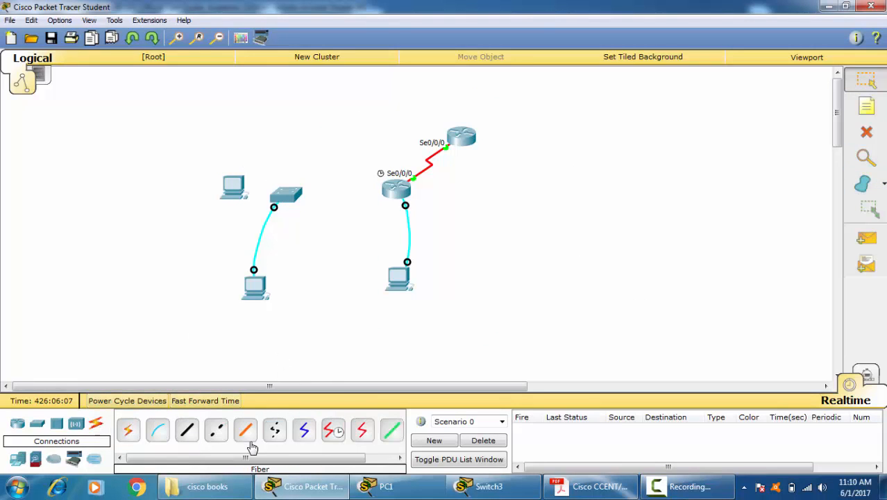
left_click(188, 433)
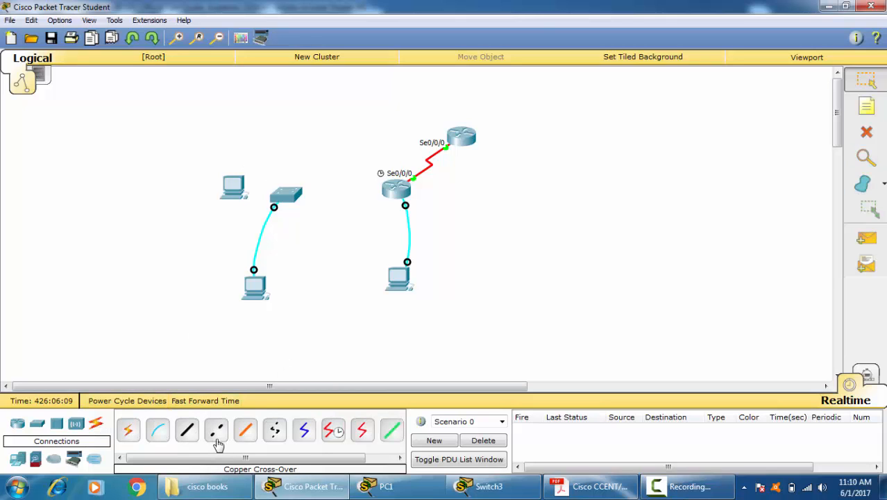
left_click(187, 432)
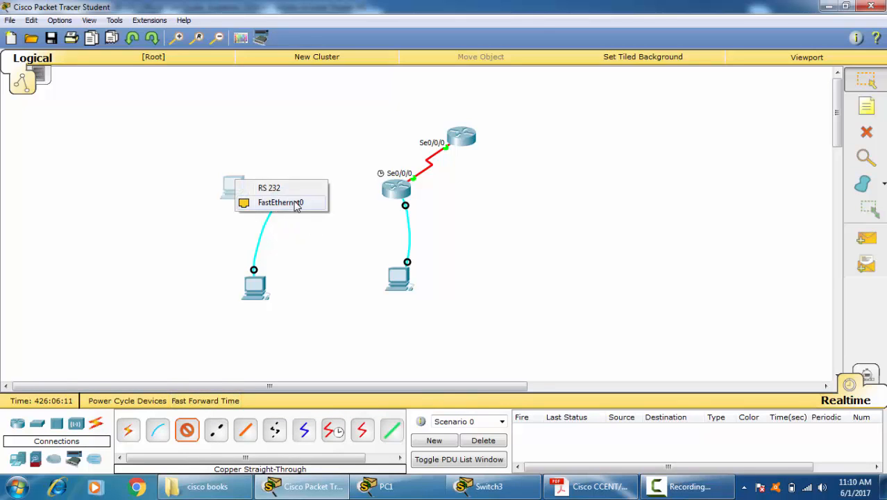
left_click(295, 202)
left_click(286, 195)
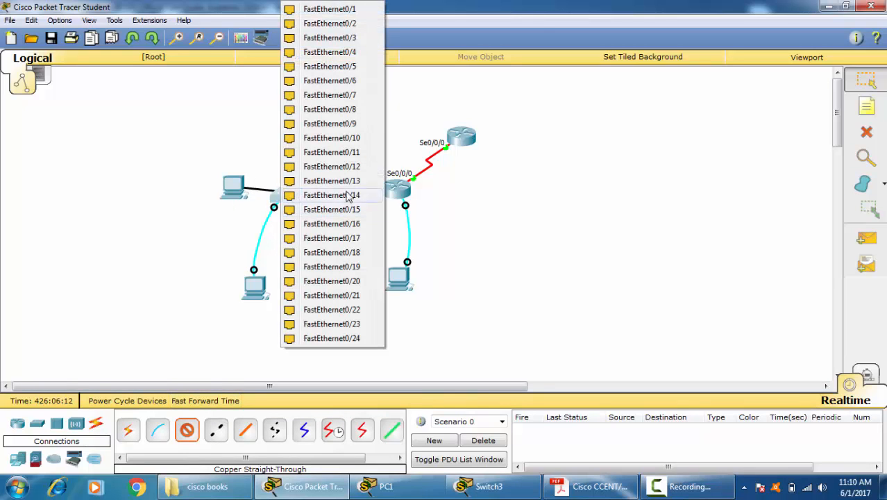
left_click(347, 10)
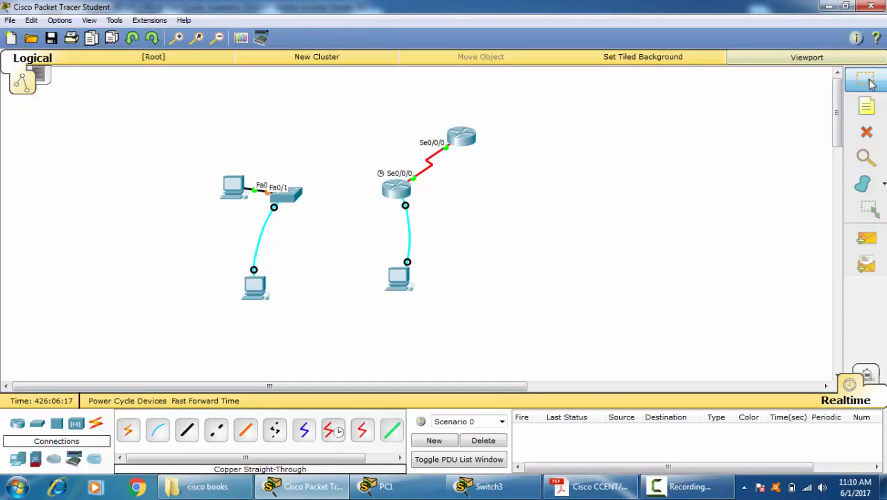
Step: Fast-forward the simulation time and move the new PC farther away from the switch
left_click(215, 401)
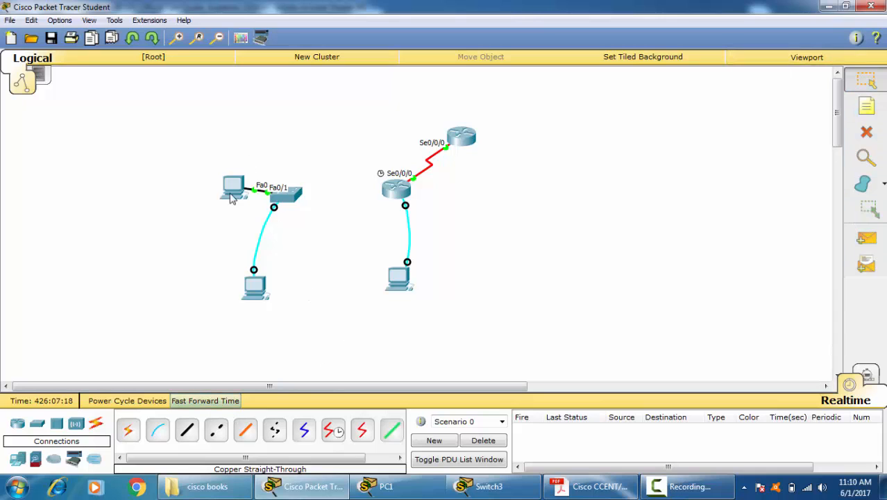
left_click_drag(233, 198, 169, 197)
Step: Reopen Switch3's command line and check the interface status with "sh ip int brief"
left_click(290, 197)
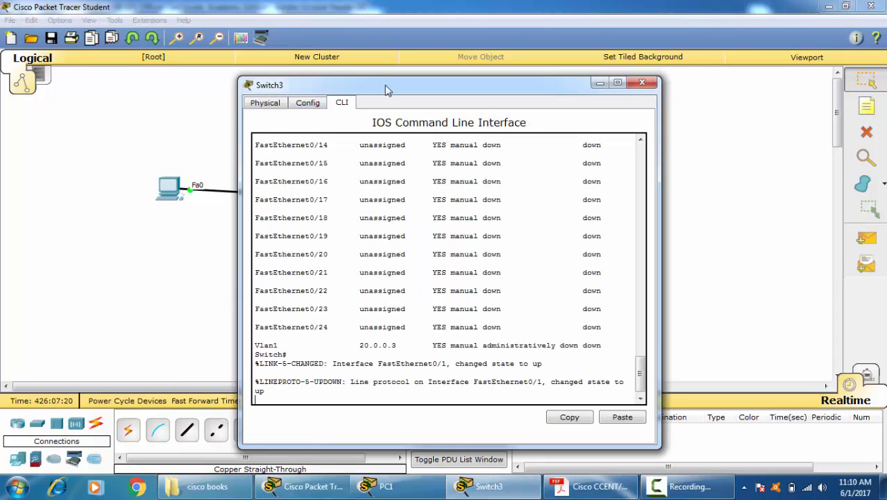
left_click_drag(386, 89, 401, 52)
key("Return")
key("Return")
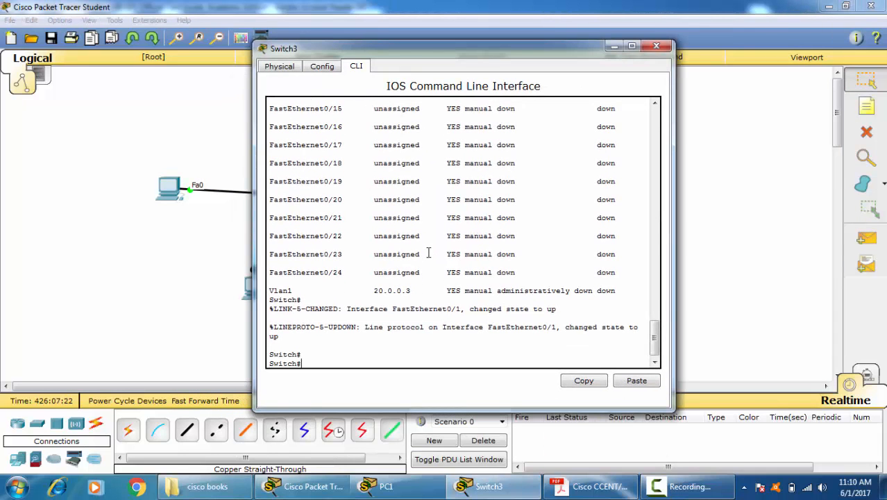
type("sh ip int brief")
key("Return")
key("space")
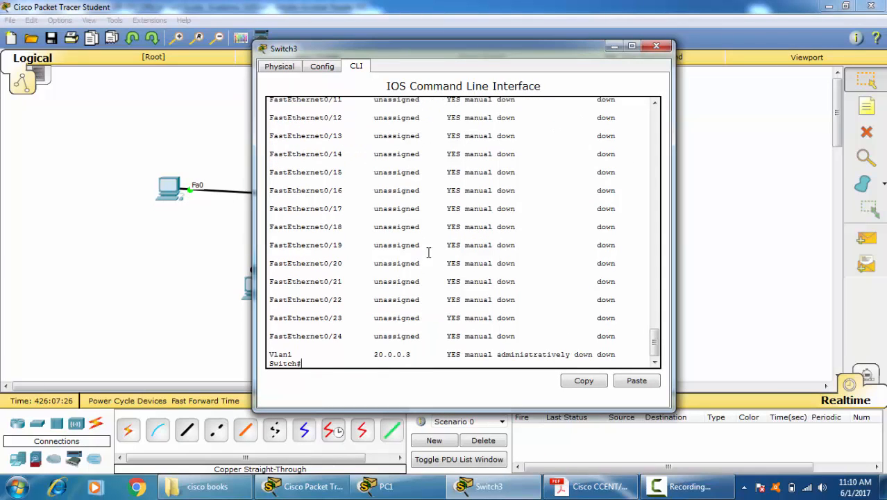
Step: Enter global configuration mode, open interface fastEthernet 0/1, and enter "no shu" for it
type("conf t")
key("Return")
type("in")
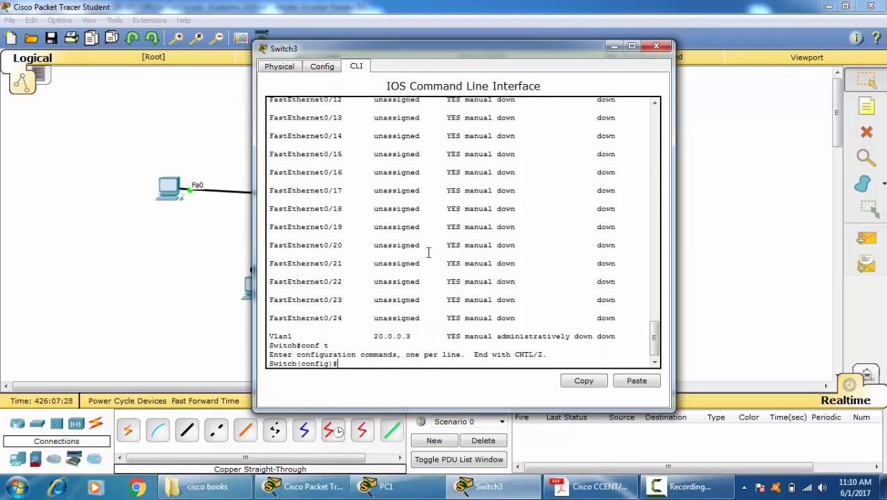
type("t")
key("Tab")
type("f")
key("Tab")
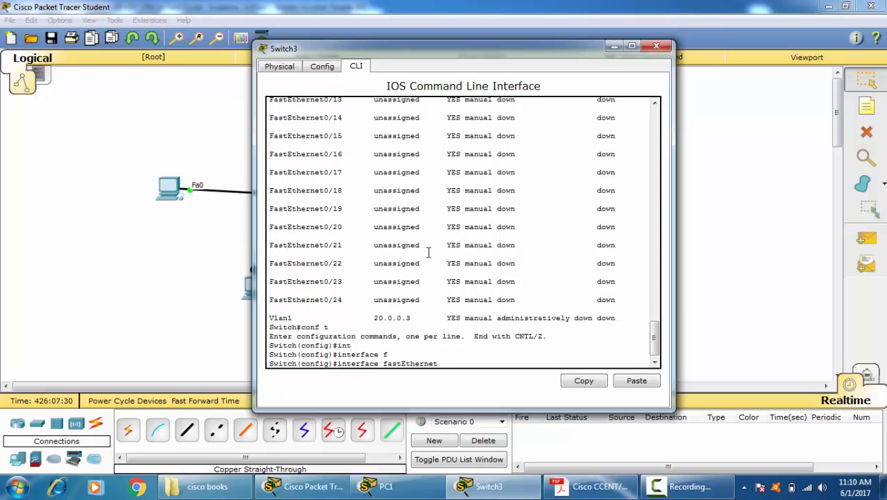
type("0/1")
key("Return")
type("no shu")
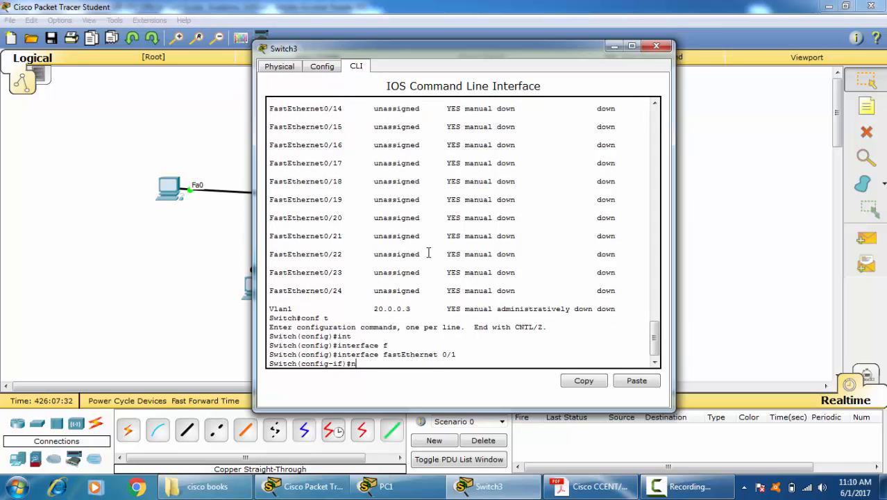
key("Tab")
Step: Open the configuration of interface vlan 1 on Switch3
key("Up")
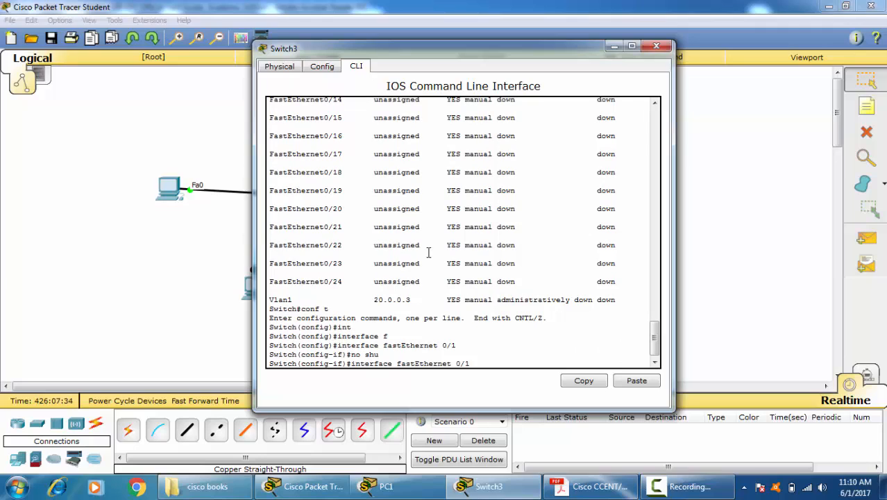
key("Up")
key("Down")
key("BackSpace")
key("BackSpace")
key("BackSpace")
key("BackSpace")
key("BackSpace")
key("BackSpace")
key("BackSpace")
key("BackSpace")
key("BackSpace")
key("BackSpace")
key("BackSpace")
key("BackSpace")
key("BackSpace")
key("BackSpace")
key("BackSpace")
key("BackSpace")
key("BackSpace")
type("vlan 1")
key("Return")
Step: Enable the VLAN 1 interface with "no shutdown" and return to privileged EXEC mode
type("no shu")
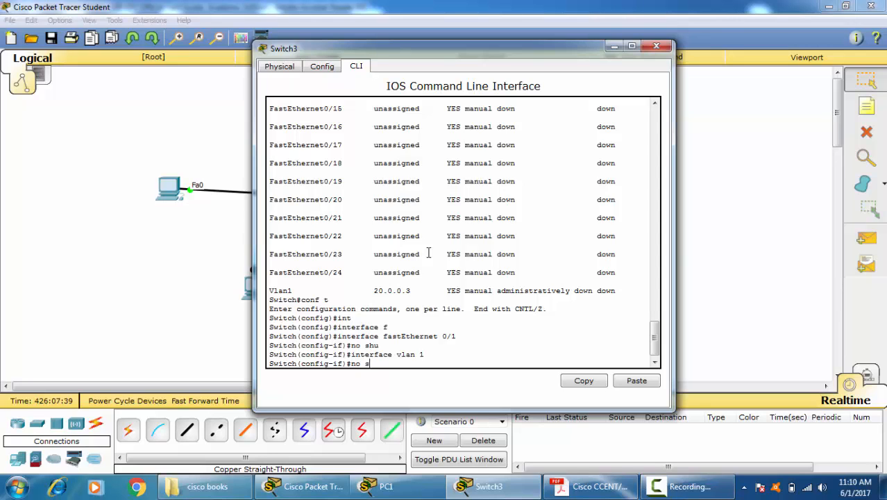
key("Tab")
key("Return")
key("Return")
key("ctrl+z")
key("Return")
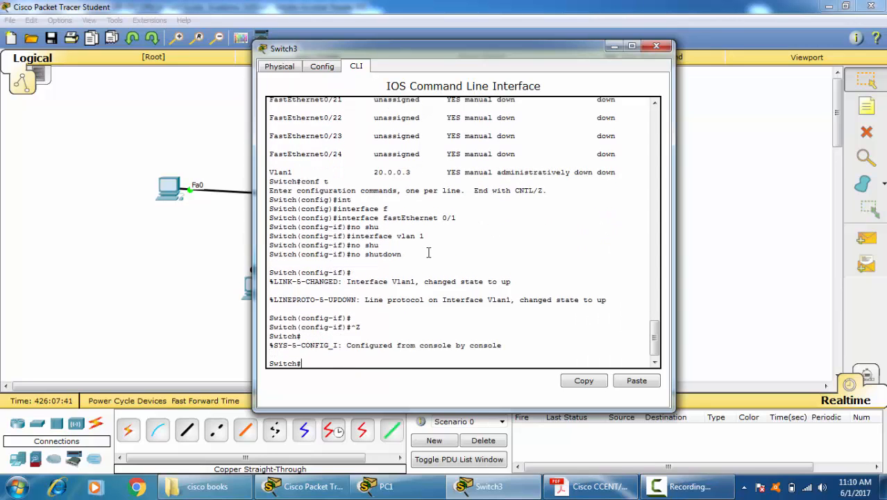
key("Return")
key("Return")
Step: Display the switch's brief IP interface status and examine the Vlan1 entry
type("sh ip in tbr")
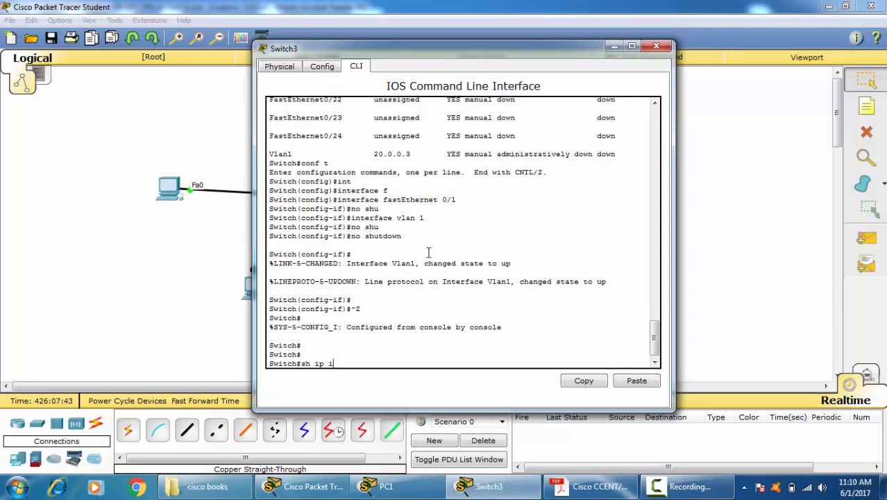
key("Tab")
key("Return")
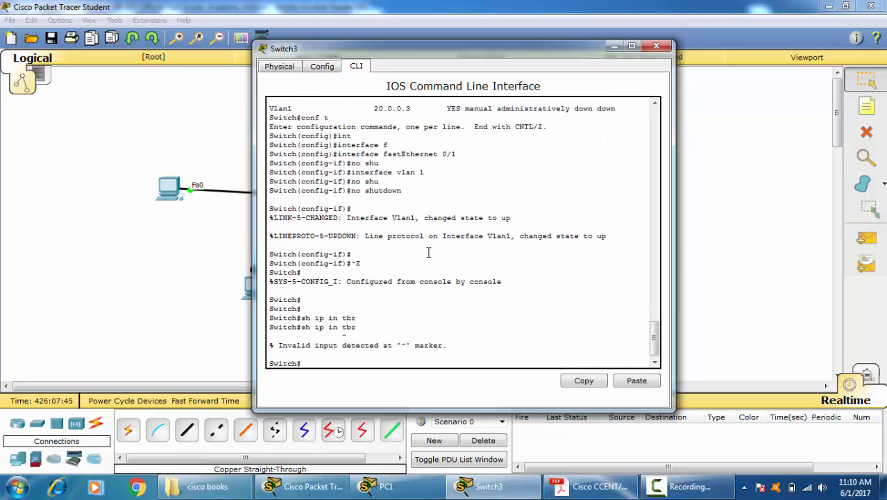
key("Up")
key("BackSpace")
key("BackSpace")
type("t")
key("Return")
key("space")
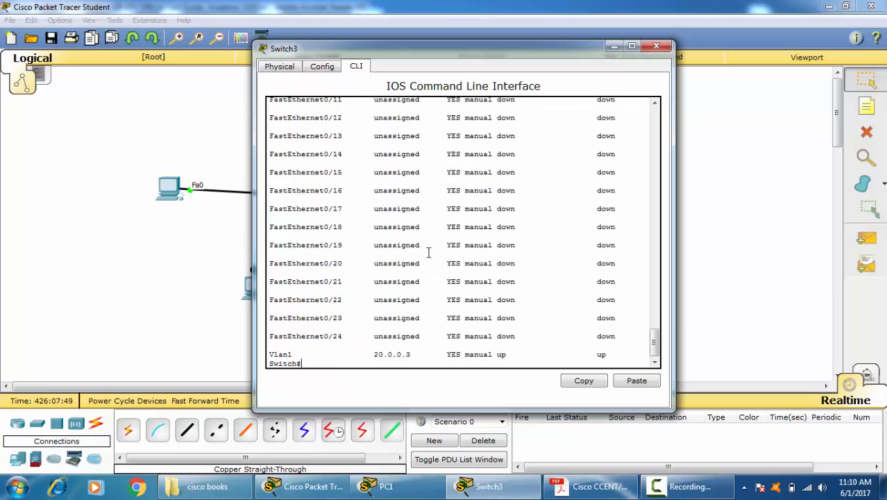
left_click_drag(602, 353, 338, 353)
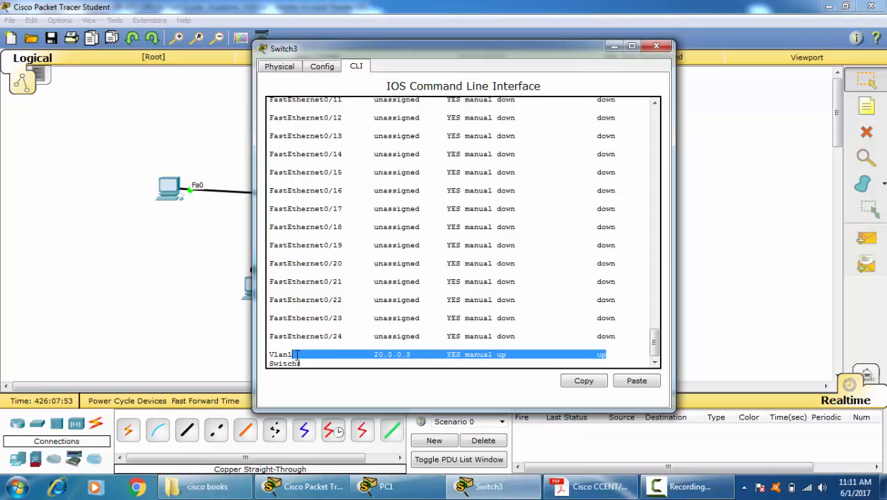
left_click(371, 341)
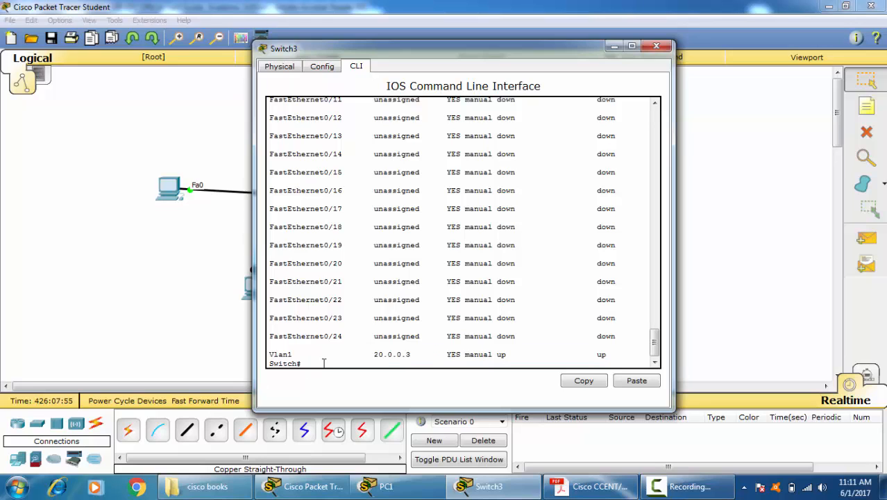
Step: Enter global configuration mode and open "line vty 0" for configuration
type("conf t")
key("Return")
type("l")
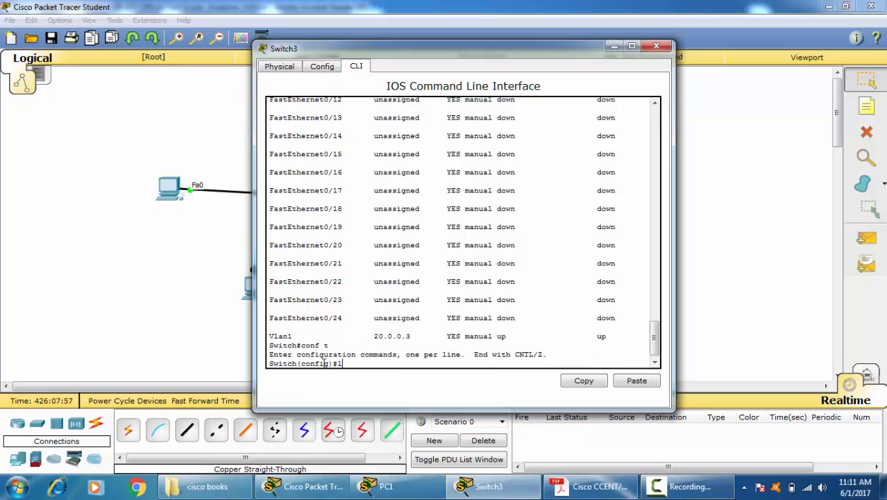
type("in")
key("Tab")
type("vt")
key("Tab")
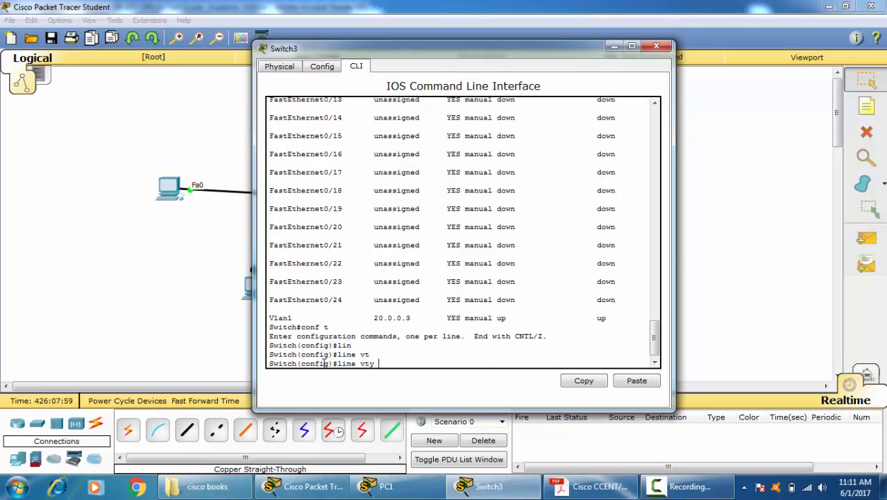
type("0")
key("Return")
Step: Require a login on VTY line 0 with the "login" command
type("line)#li")
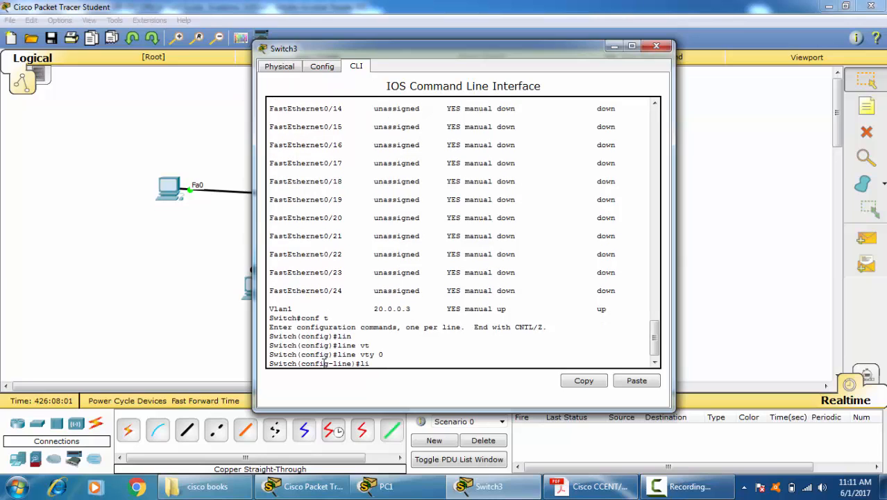
key("BackSpace")
key("BackSpace")
type("o")
key("Tab")
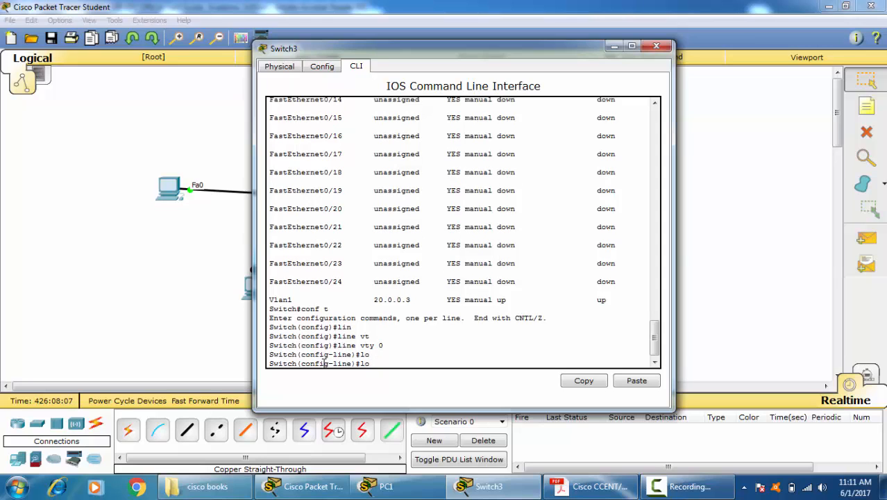
type("g")
key("Tab")
type("i")
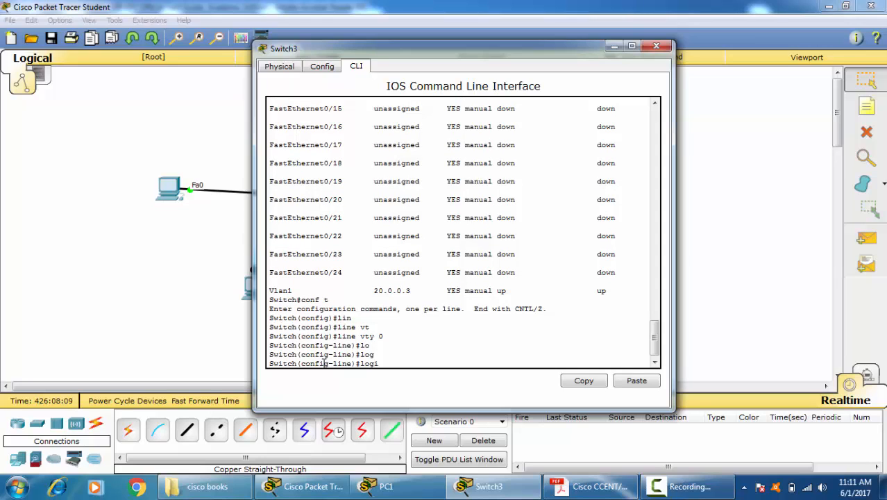
type("n")
key("Tab")
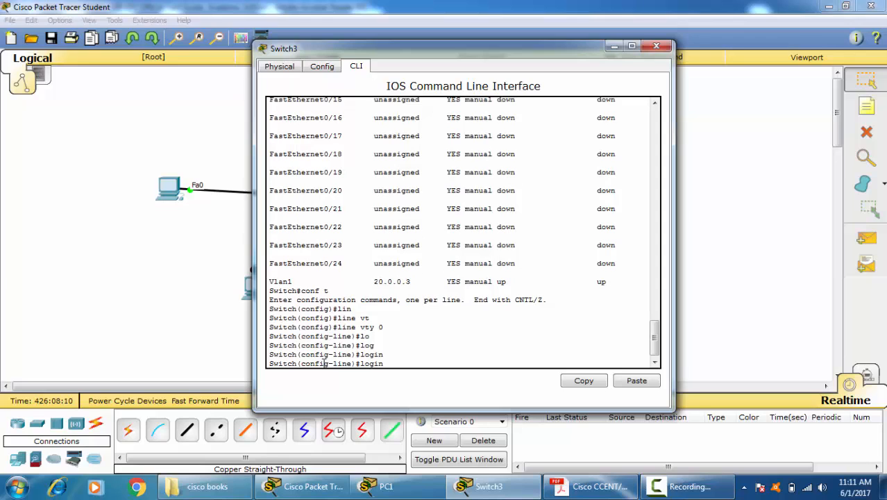
key("Return")
Step: Enter the "password" command for VTY line 0
type("pass")
key("Tab")
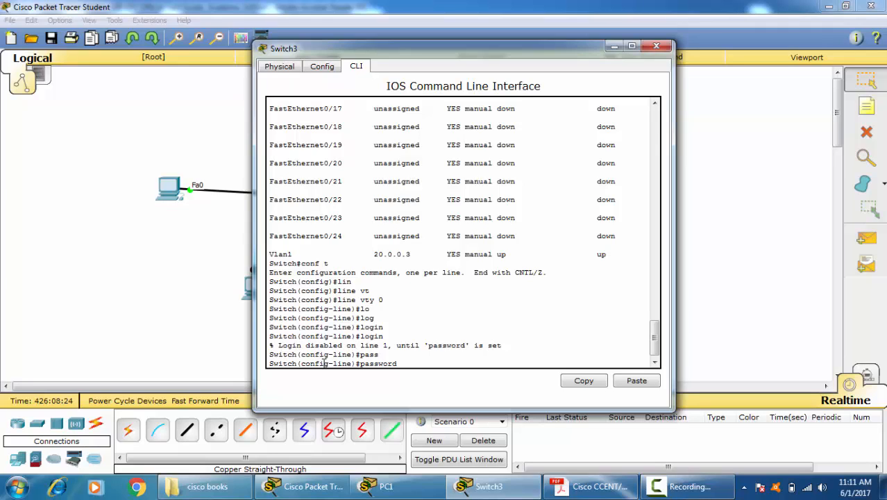
Step: Set the login password for VTY line 0 and exit line configuration mode
type("cisco")
key("Return")
type("ex")
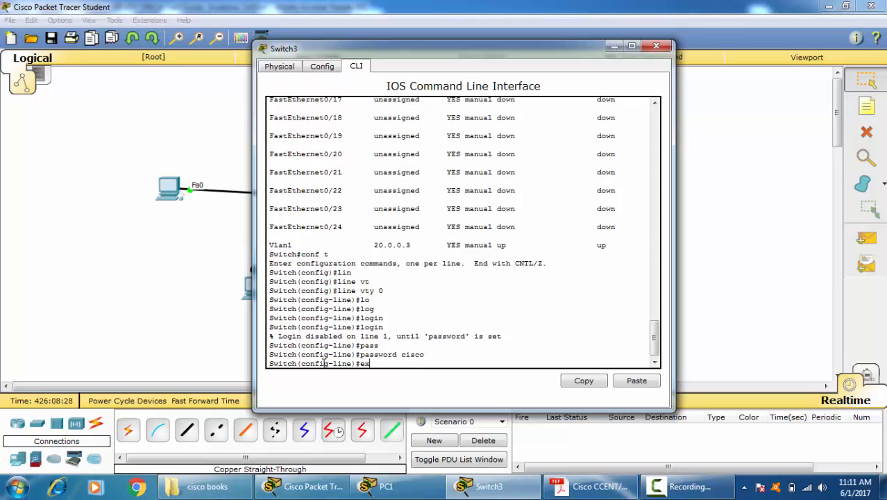
type("it")
key("Return")
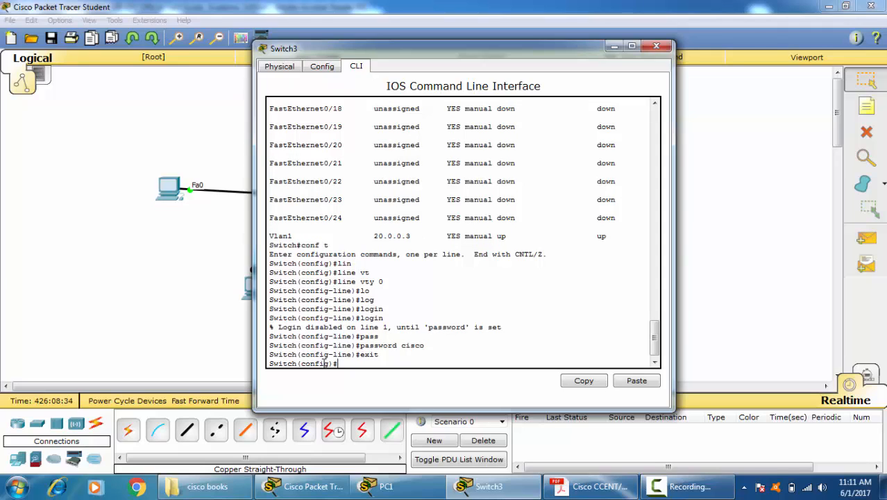
Step: Set the switch's enable secret password, return to privileged EXEC mode and close the Switch3 window
type("en")
key("Tab")
type("a")
key("Tab")
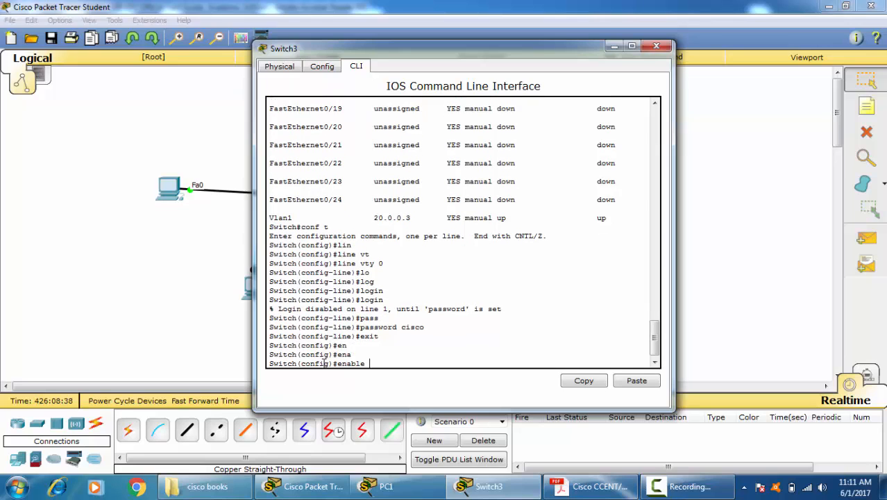
type("sec")
key("Tab")
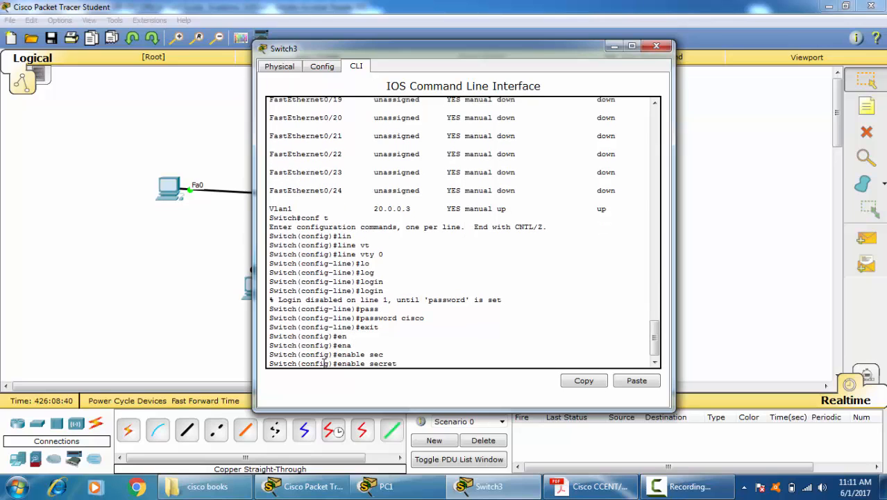
type("cisco")
key("Return")
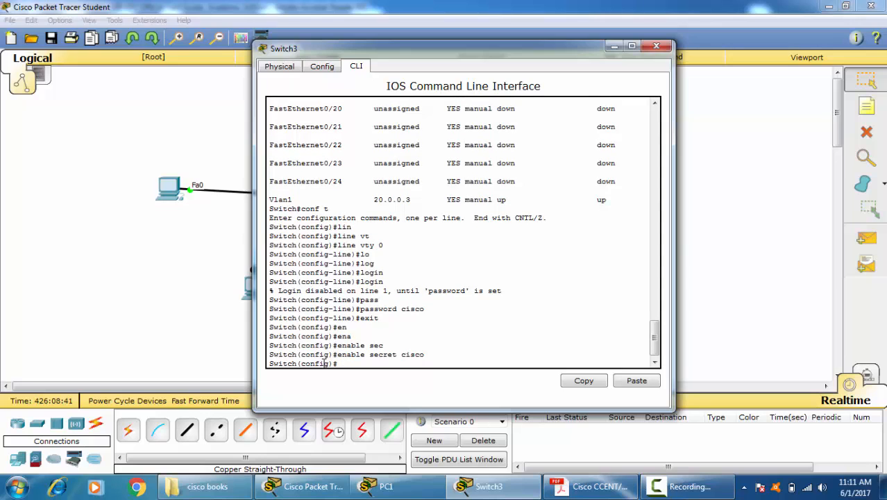
key("Return")
key("ctrl+z")
key("Return")
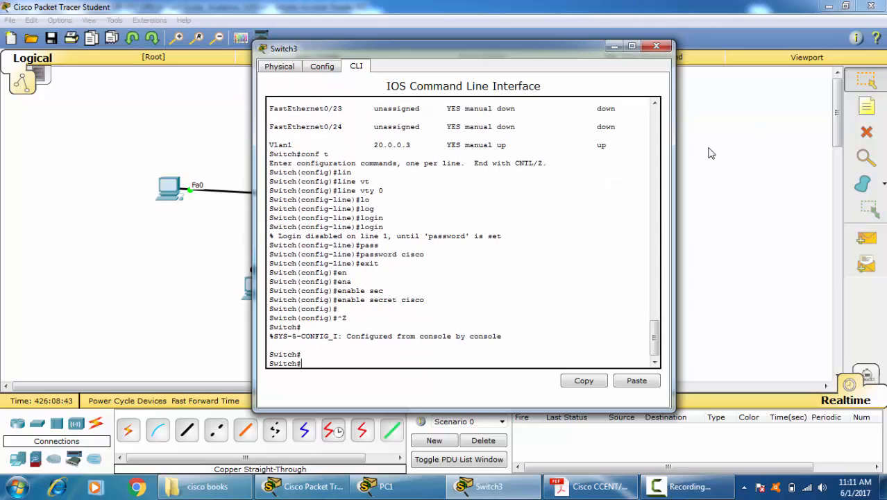
left_click(655, 45)
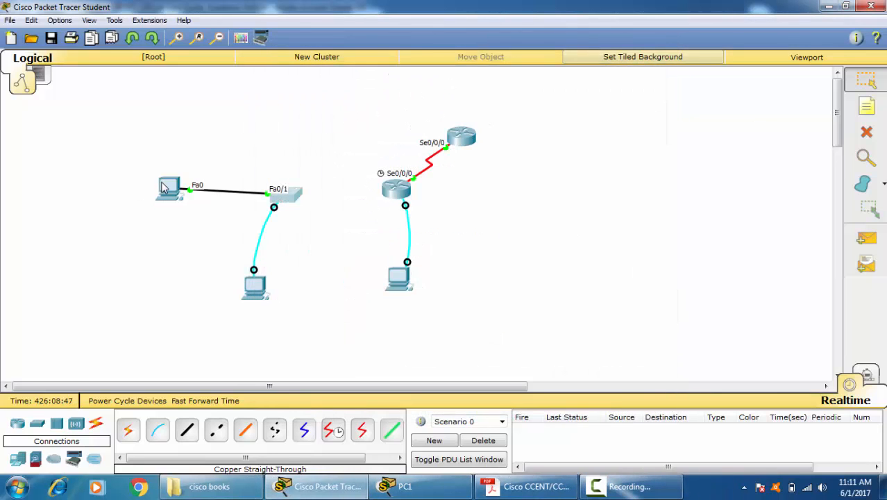
Step: Give PC2 the static IP address 20.0.0.10 with subnet mask 255.255.255.0
left_click(170, 189)
left_click(352, 105)
left_click(292, 149)
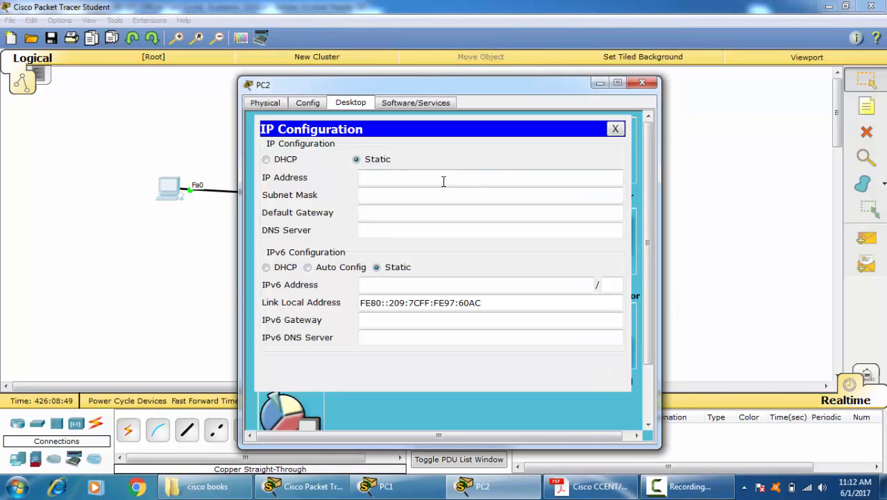
type("20.0.0.10")
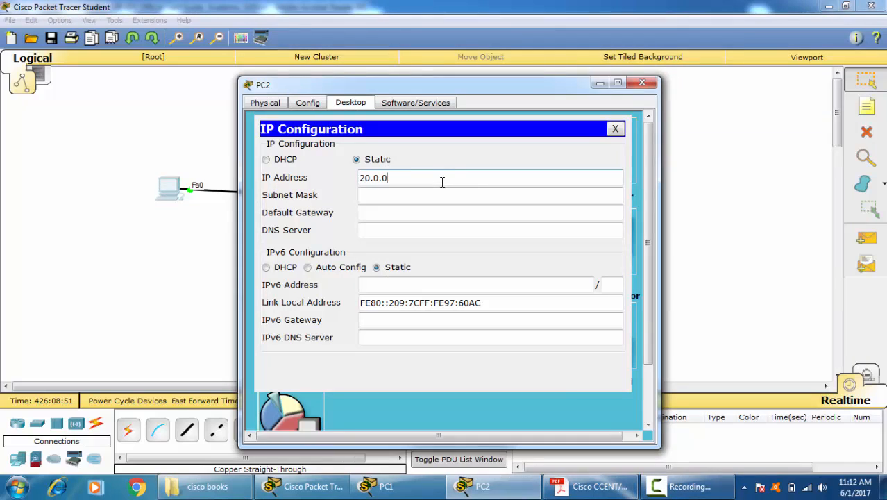
key("Tab")
left_click(435, 192)
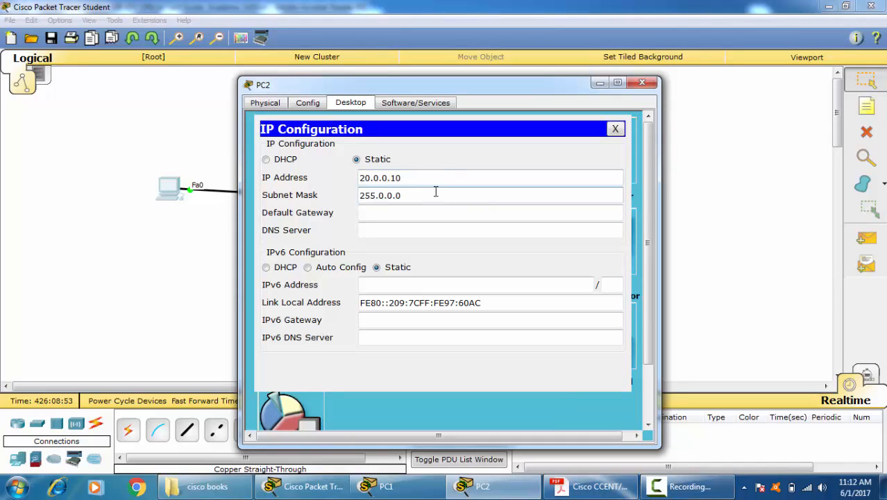
key("BackSpace")
key("BackSpace")
key("BackSpace")
key("BackSpace")
key("BackSpace")
type("255.255.0")
left_click(615, 129)
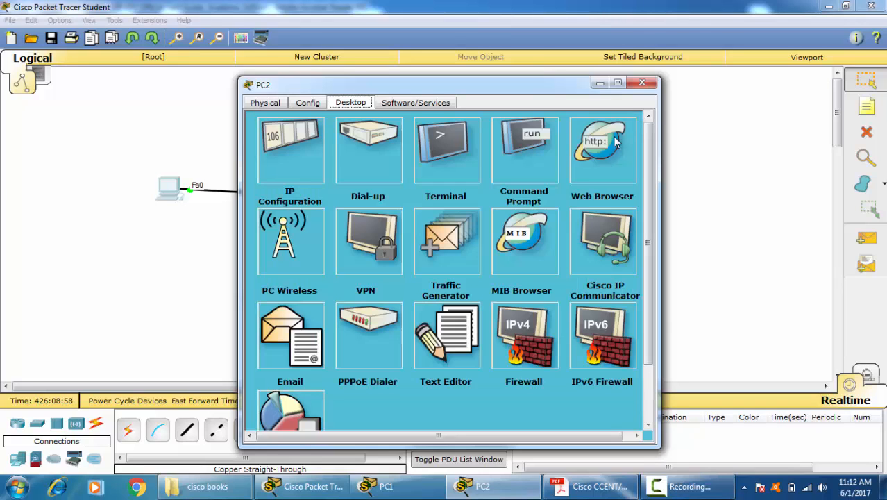
Step: Start a Telnet session from PC2's command prompt to the switch's VLAN 1 address, 20.0.0.3
left_click(551, 144)
type("tel")
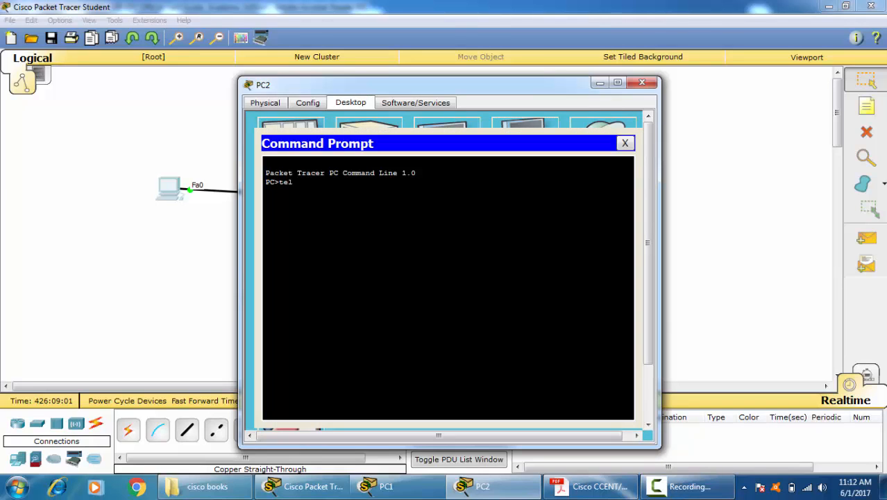
type("net 20.0.0.")
left_click(103, 238)
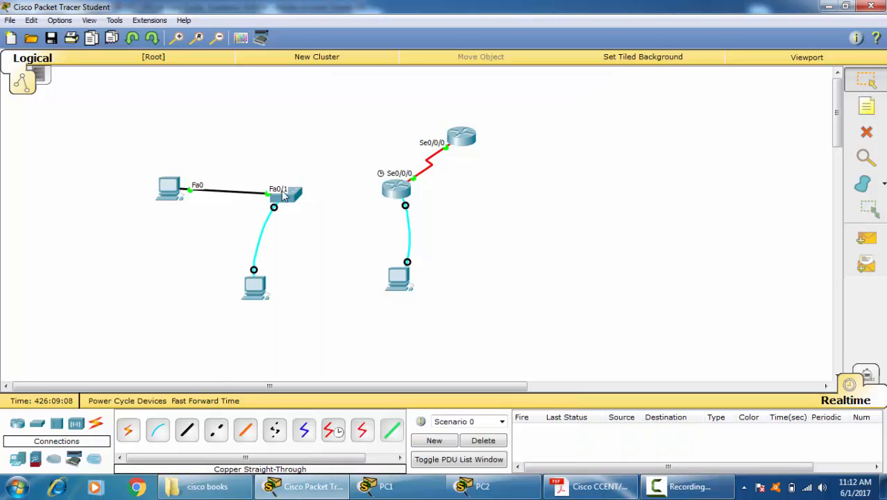
left_click(281, 190)
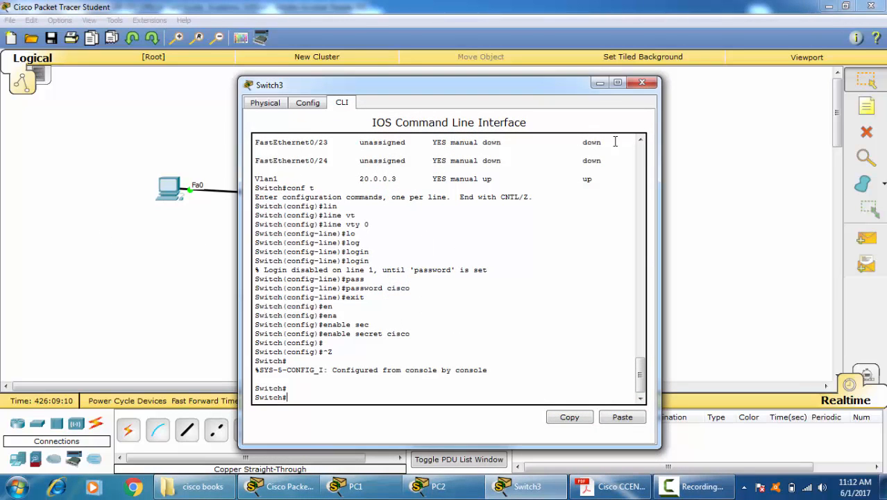
left_click(642, 83)
left_click(173, 188)
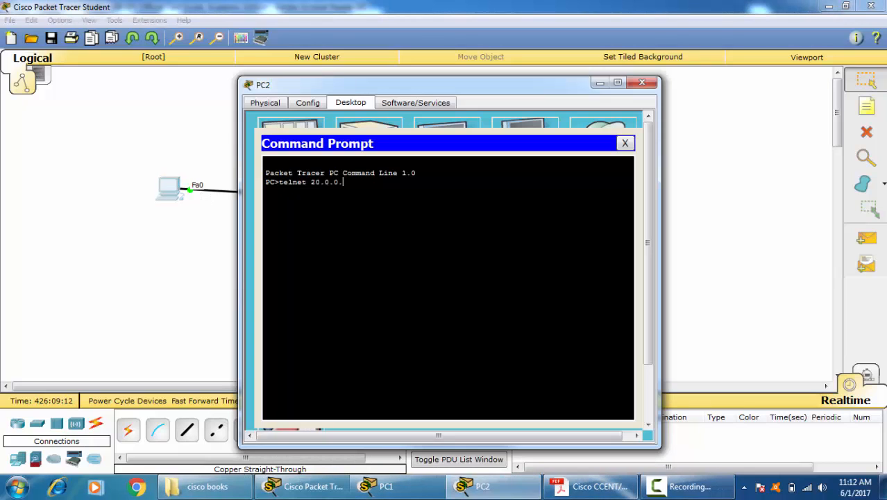
type("3")
key("Return")
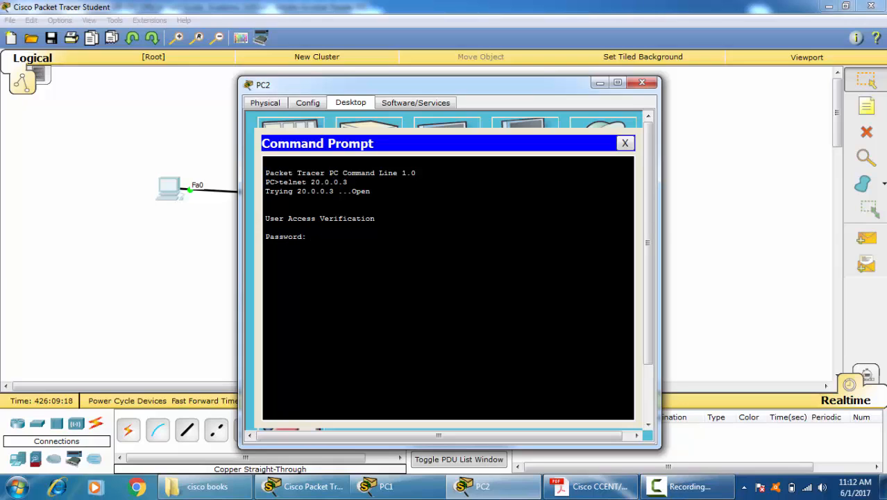
Step: Log in to the switch with the VTY password, test the remote prompt and close PC2's window
key("Return")
key("Return")
key("Return")
key("Return")
key("Return")
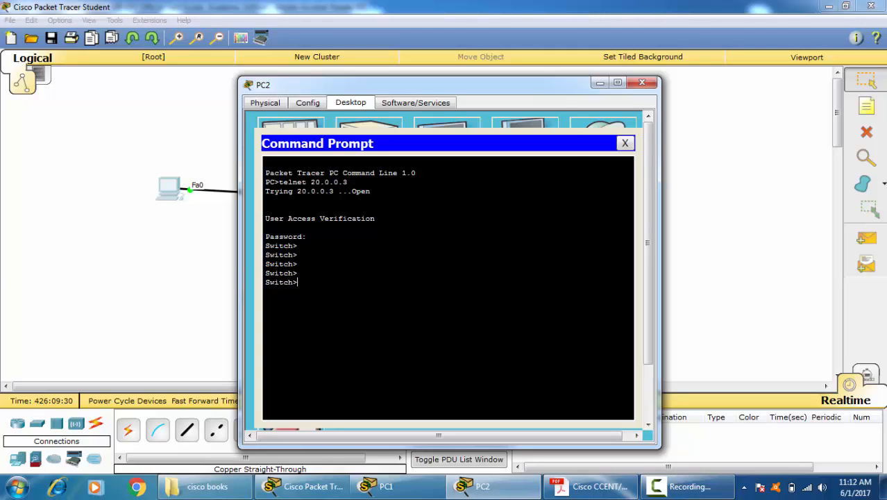
left_click(625, 143)
left_click(642, 82)
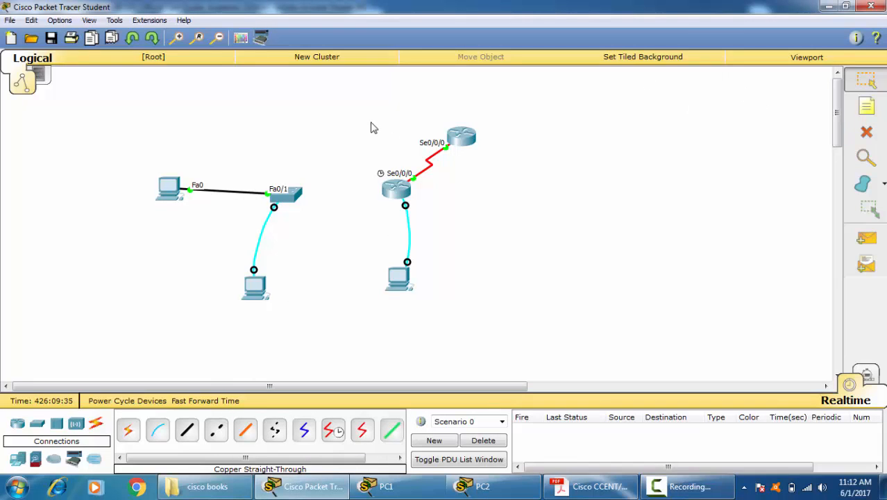
Step: Move both routers and their console PC well away from the switch and PC2 in the topology
left_click_drag(452, 137, 699, 122)
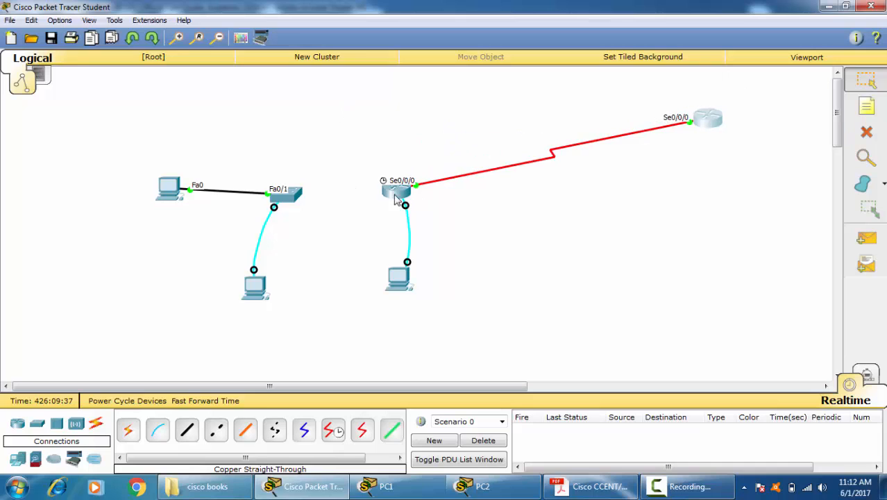
left_click_drag(395, 197, 647, 163)
left_click_drag(401, 289, 660, 233)
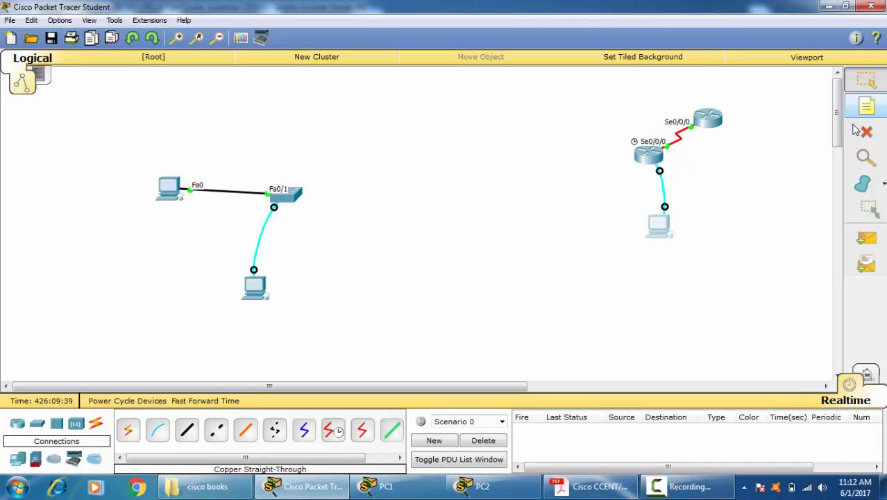
Step: Delete the console PC attached to Router0
left_click(866, 132)
left_click(519, 255)
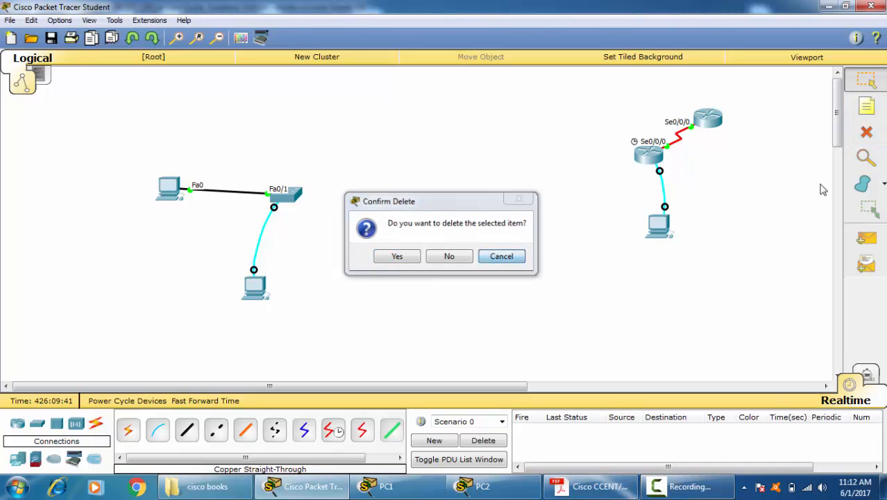
left_click(861, 132)
left_click(661, 216)
left_click(860, 83)
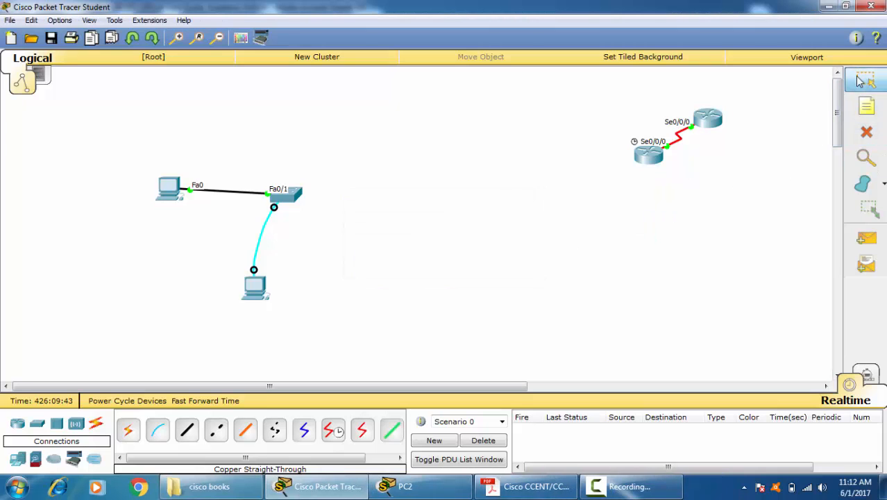
left_click(648, 154)
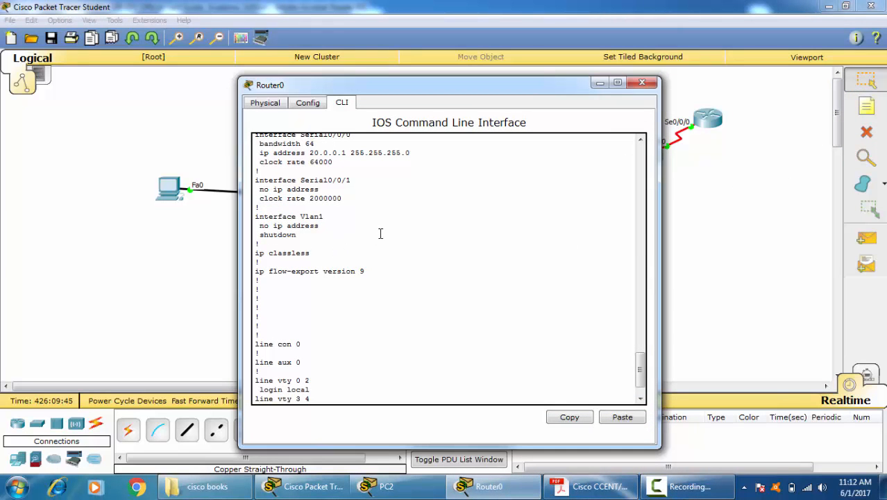
left_click(642, 83)
Step: Delete the console PC attached to Switch3 and return to the selection tool
left_click(866, 139)
left_click(249, 281)
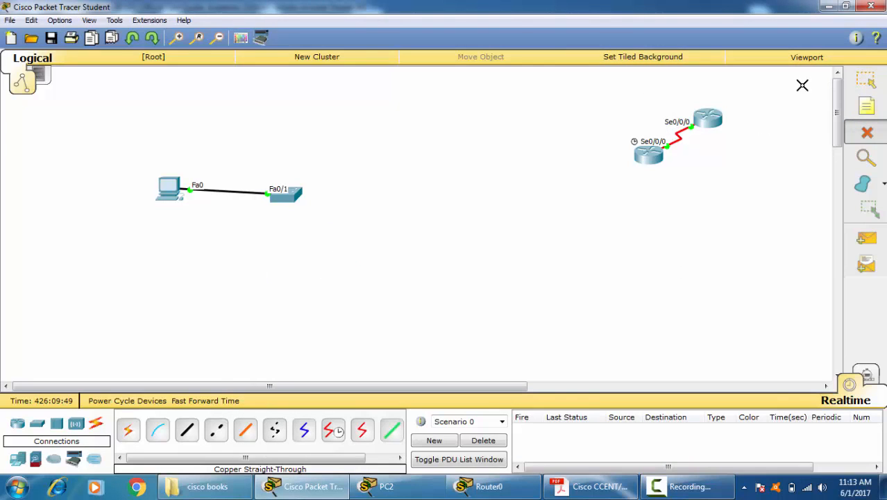
left_click(863, 80)
Step: Rearrange PC2 and Switch3 so that the switch sits above and to the right of the PC
left_click_drag(287, 199, 323, 137)
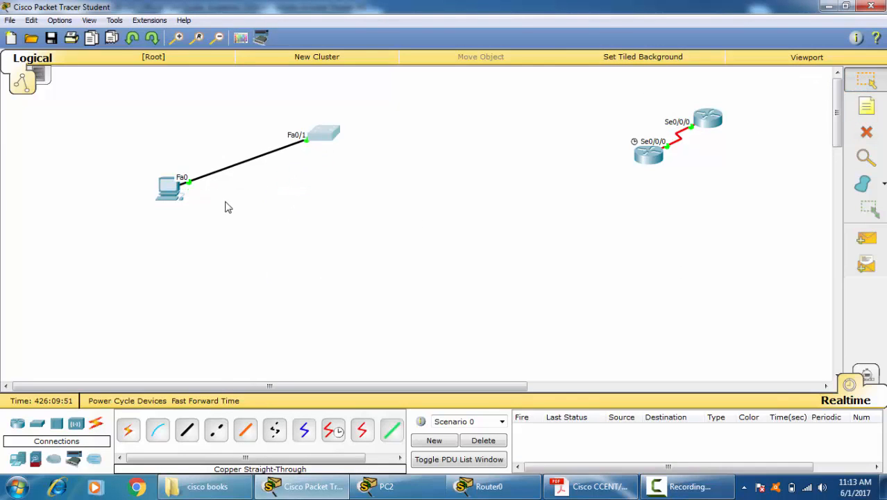
left_click_drag(164, 189, 179, 254)
left_click_drag(333, 137, 316, 195)
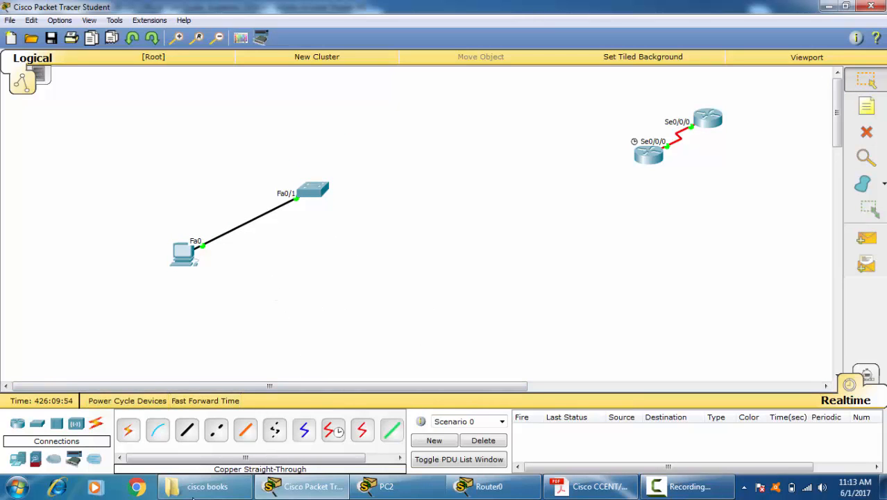
Step: Open Switch3's command line and move its window clear of the PC2-to-switch link
left_click(312, 195)
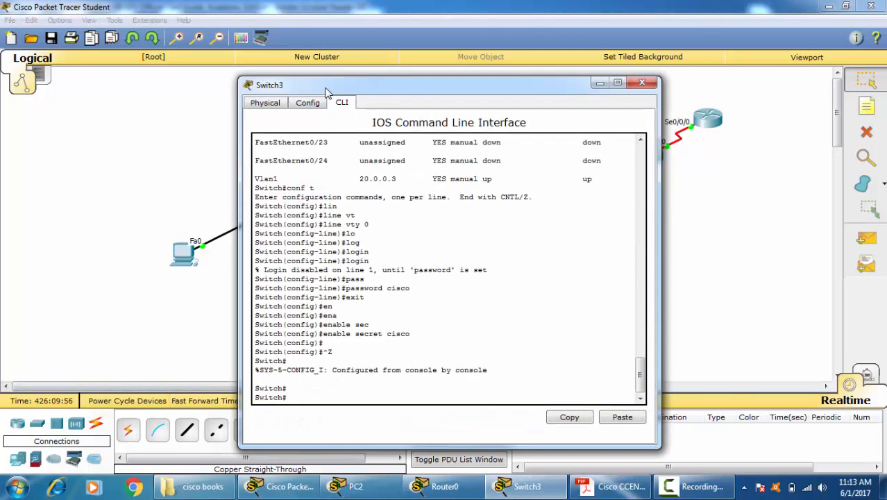
left_click_drag(388, 85, 514, 44)
left_click_drag(543, 348, 537, 342)
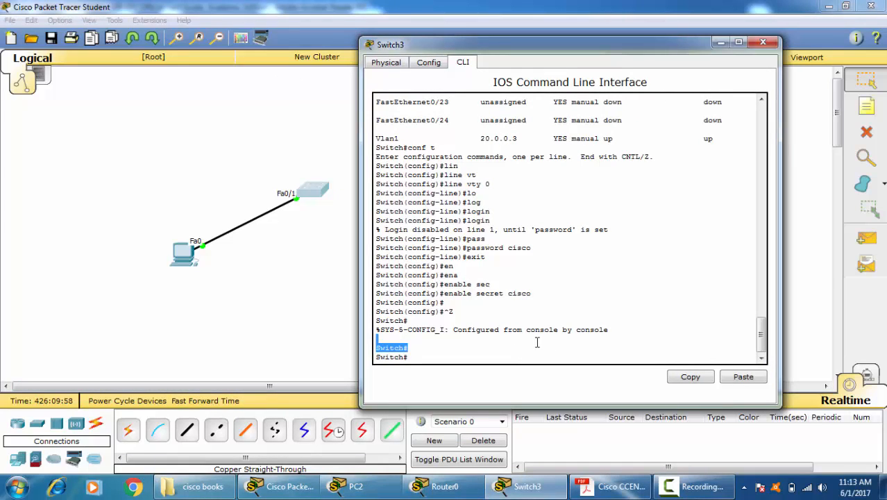
left_click(548, 345)
key("Return")
key("Return")
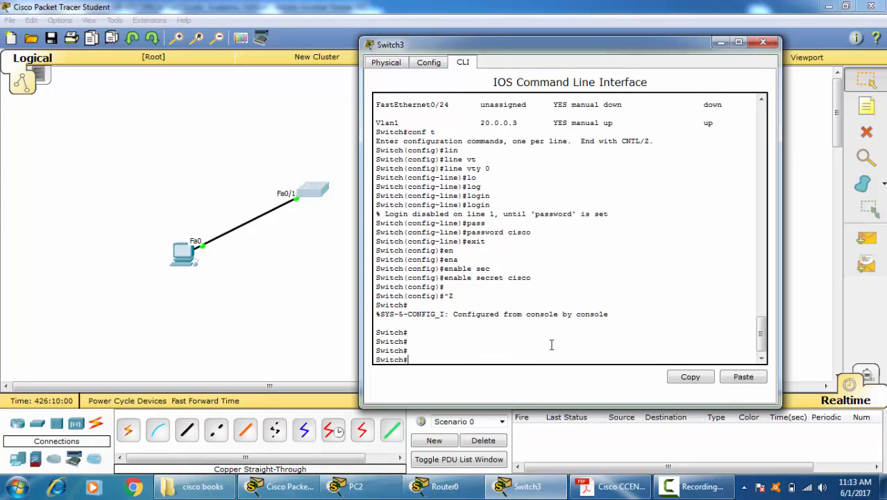
Step: Enter global configuration mode on Switch3 and open interface fastEthernet 0/1 for configuration
type("conf t")
key("Return")
type("itch(config)#i")
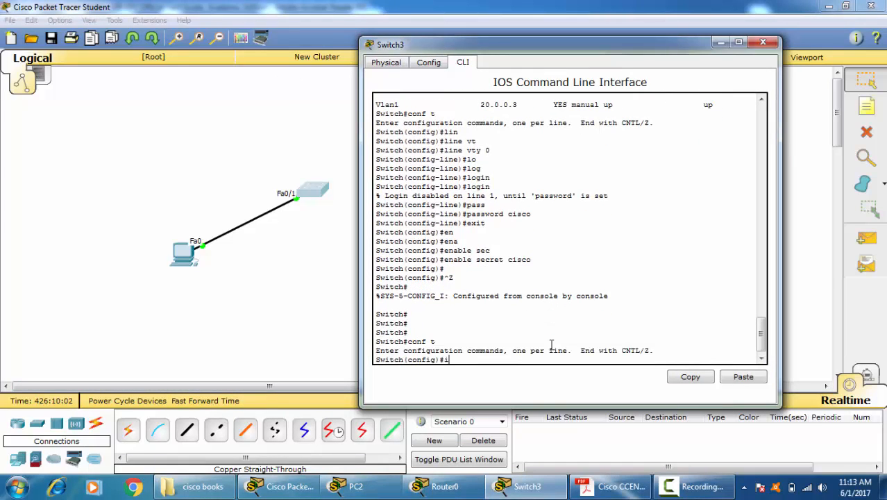
type("n")
key("Tab")
type("f")
key("Tab")
type("0/1")
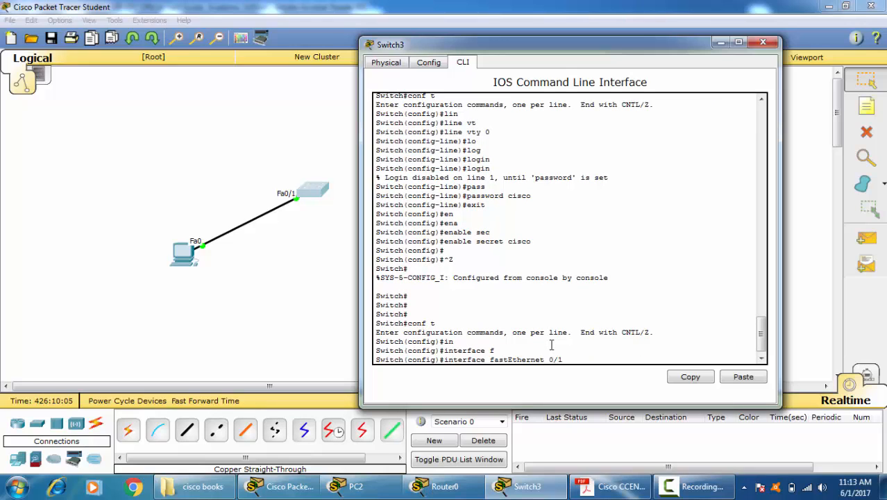
key("Return")
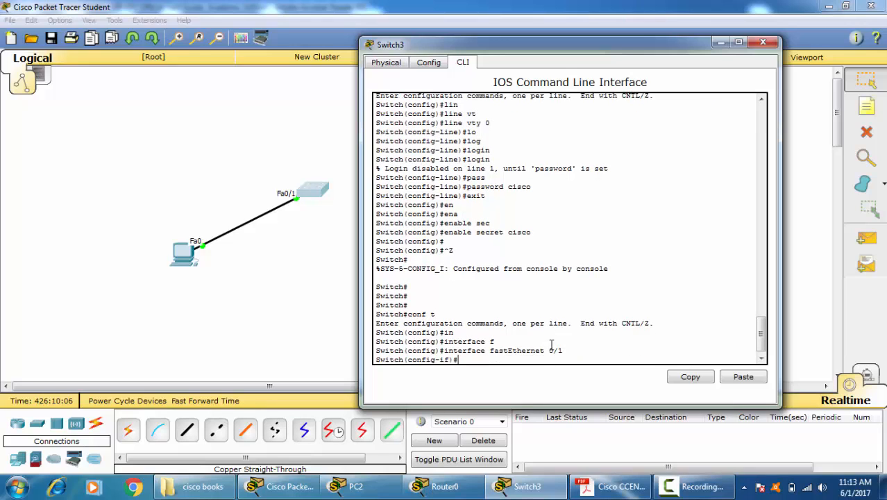
Step: List the available interface configuration commands and examine the duplex and speed entries
type("?")
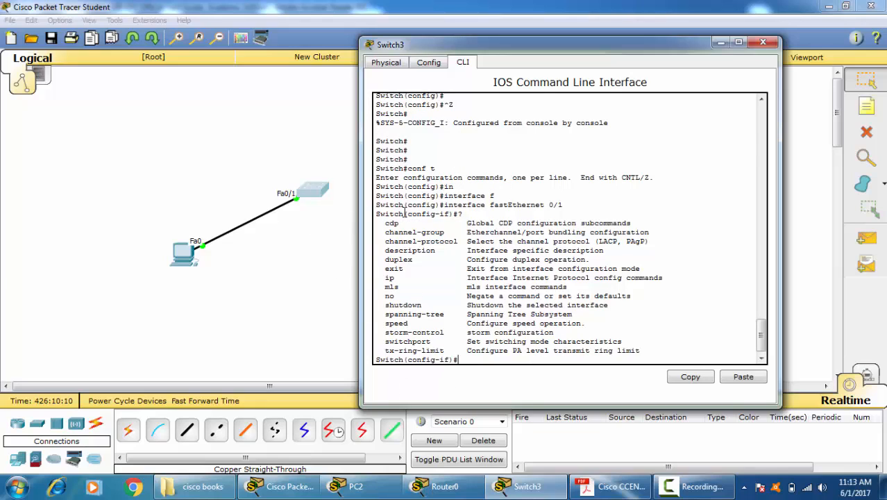
left_click_drag(385, 259, 425, 259)
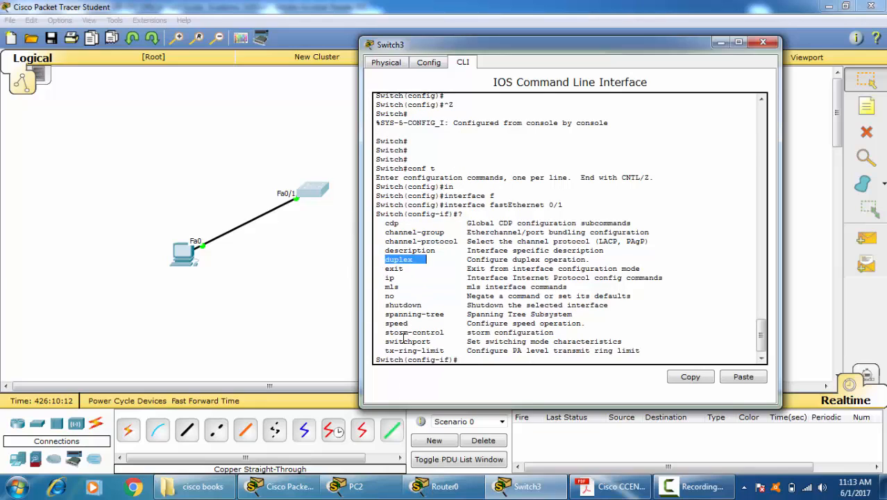
left_click_drag(380, 325, 421, 325)
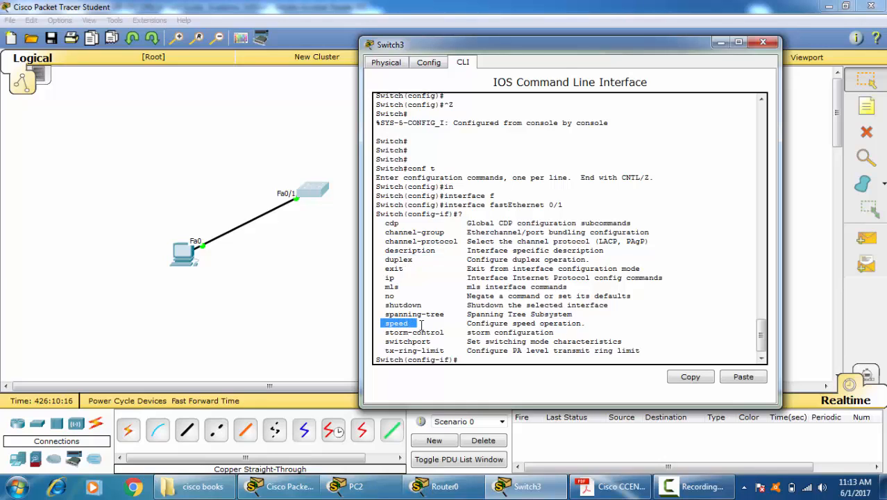
Step: List the available options of the speed command for Switch3's FastEthernet 0/1 interface
left_click(485, 359)
type("spe")
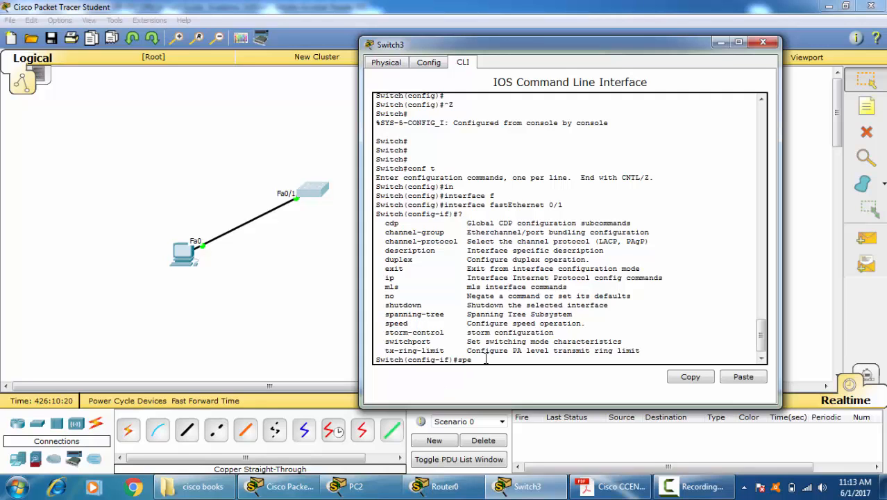
key("Tab")
type("?")
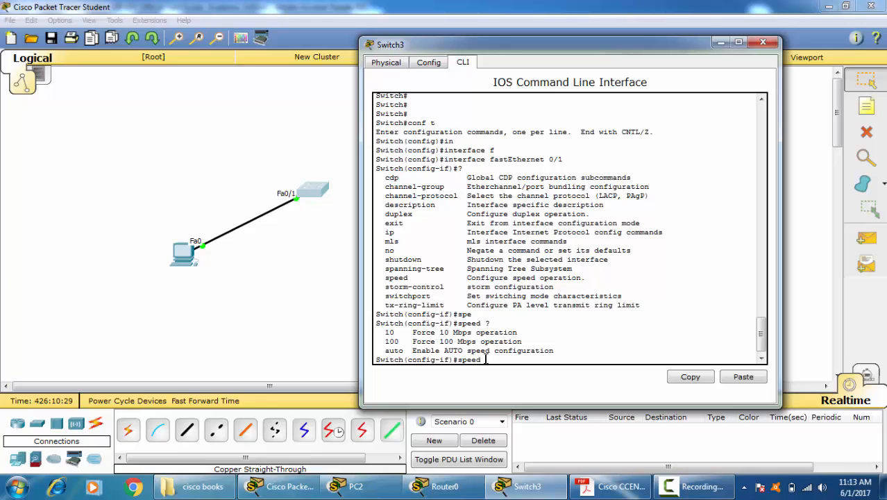
Step: List the available options of the duplex command for the same switch interface
key("BackSpace")
key("BackSpace")
key("BackSpace")
key("BackSpace")
key("BackSpace")
key("BackSpace")
type("dup")
key("Tab")
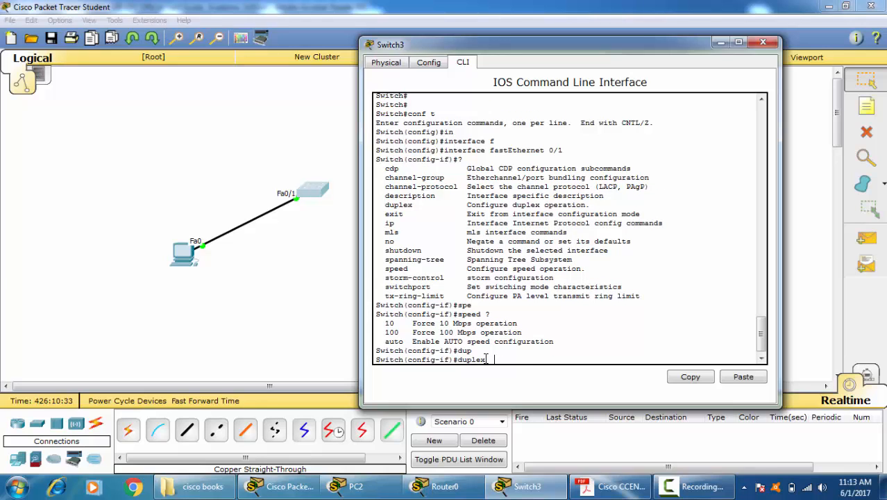
type("?")
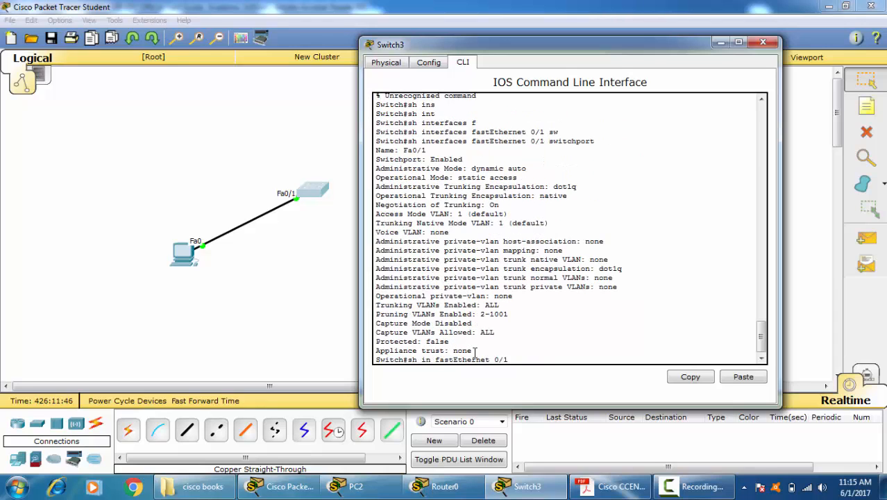
Step: Examine the duplex and speed line in Switch3's FastEthernet 0/1 status listing and close the switch's window
key("Return")
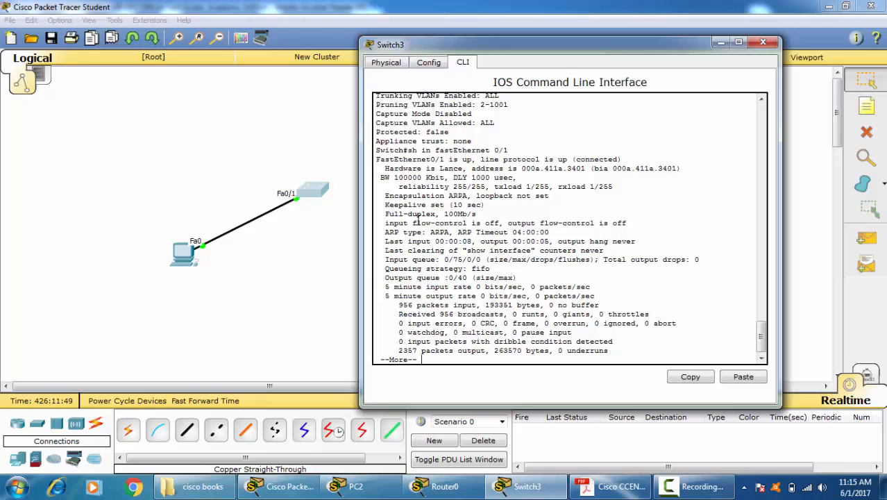
triple_click(418, 214)
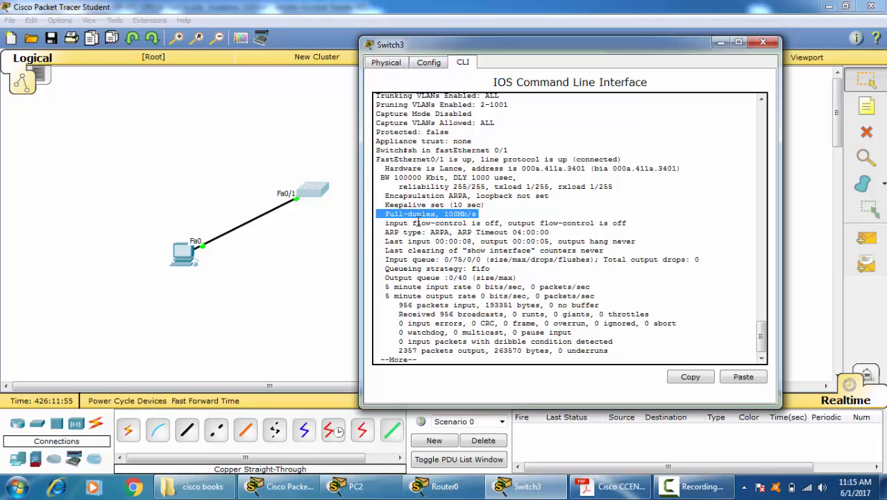
left_click(762, 43)
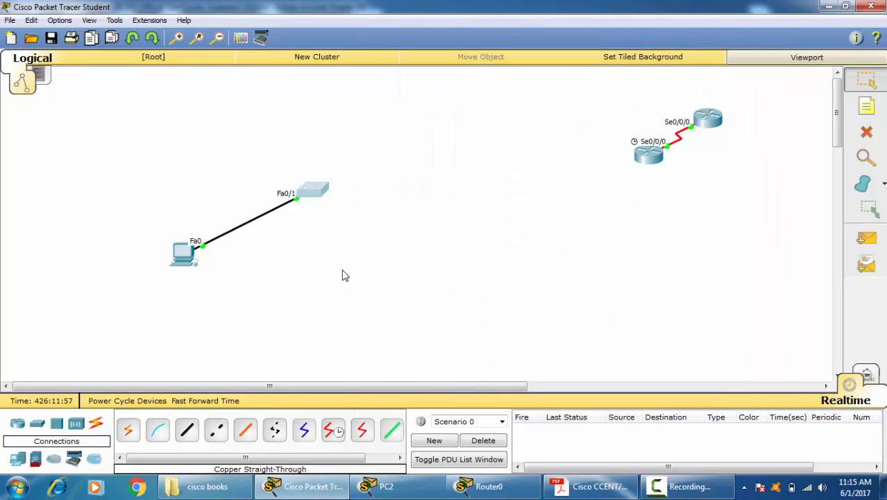
Step: Set PC2's FastEthernet0 to 10 Mbps and half duplex with automatic bandwidth and duplex turned off, and close its window
left_click(189, 255)
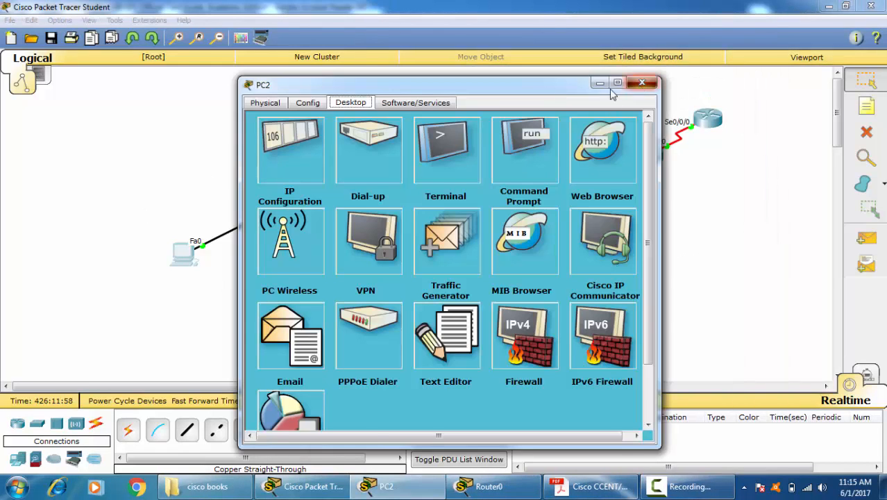
left_click(641, 82)
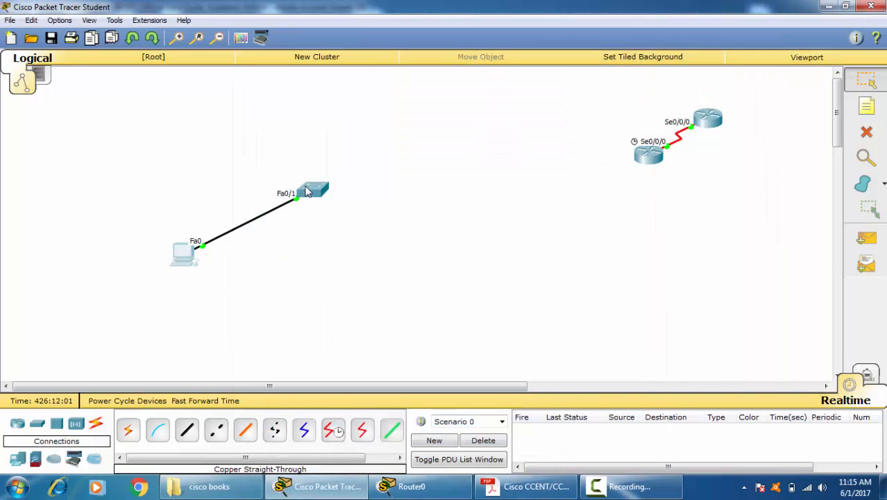
left_click(189, 257)
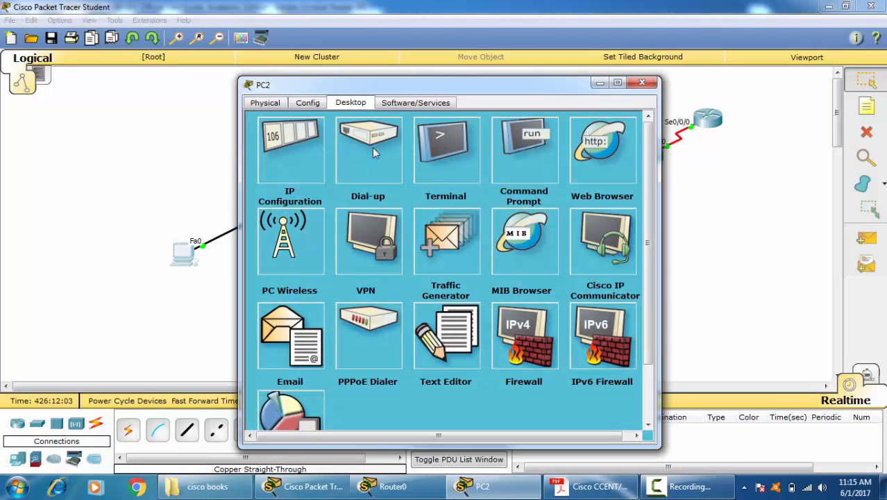
left_click(310, 103)
left_click(291, 175)
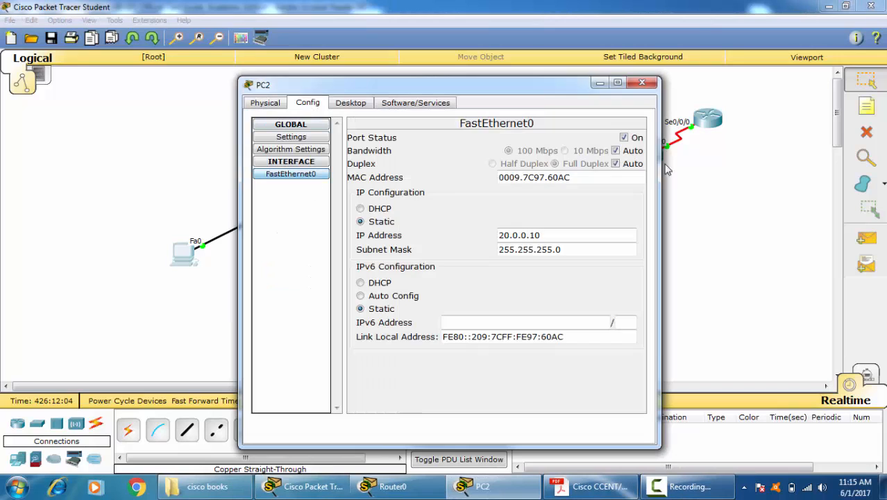
left_click(615, 152)
left_click(564, 150)
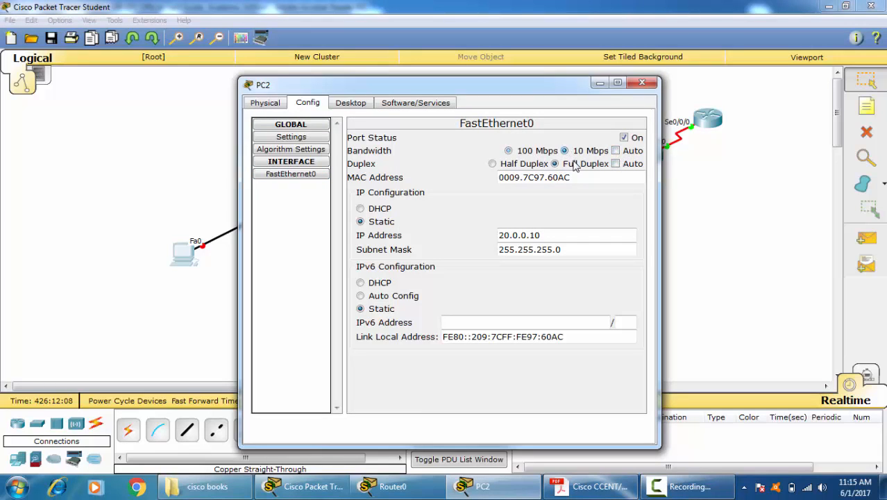
left_click(492, 164)
left_click(641, 83)
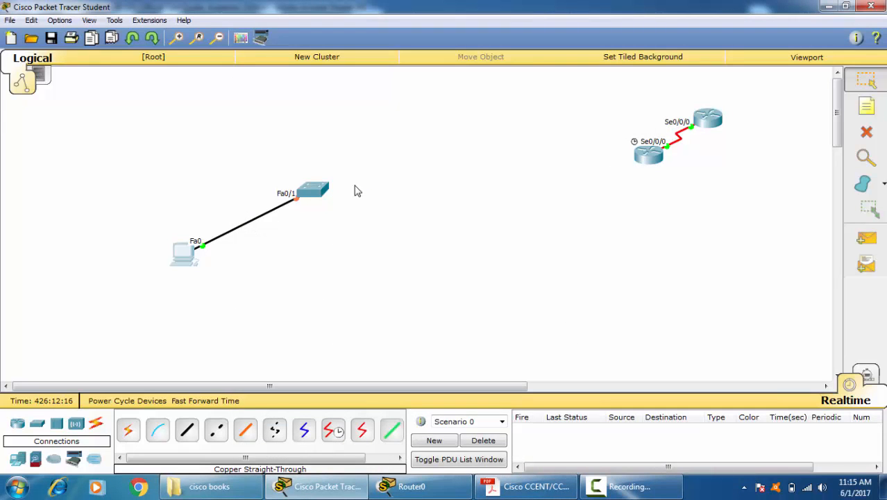
Step: Fast-forward the simulation time to bring up the link between PC2 and the switch
left_click(205, 400)
left_click(206, 400)
left_click(206, 400)
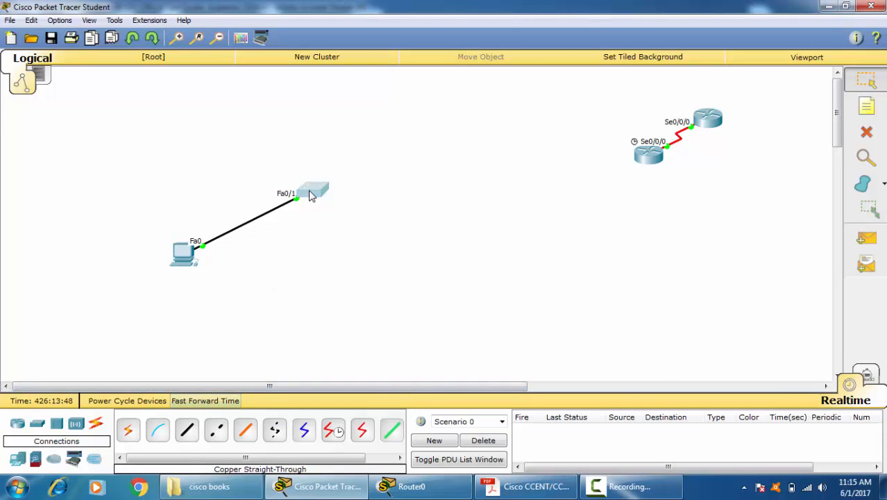
Step: Reopen Switch3's command line, finish the pending listing and show the fastEthernet 0/1 interface status again
left_click(310, 196)
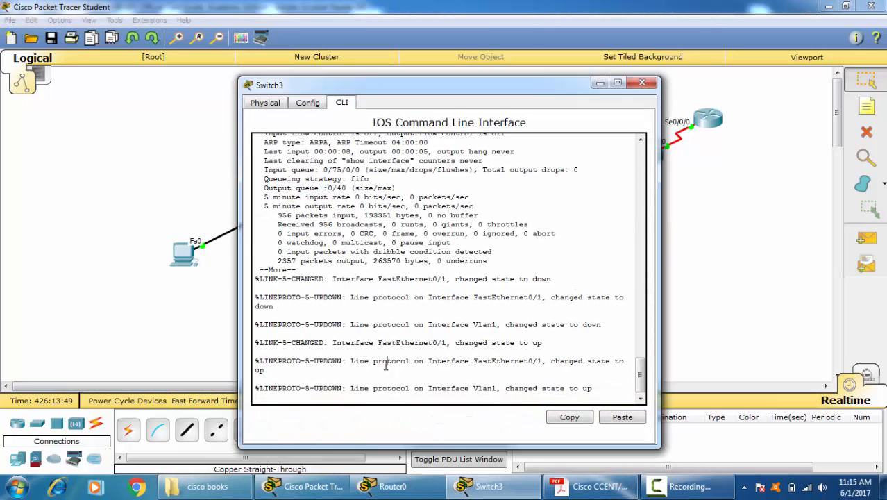
key("Return")
key("Return")
key("q")
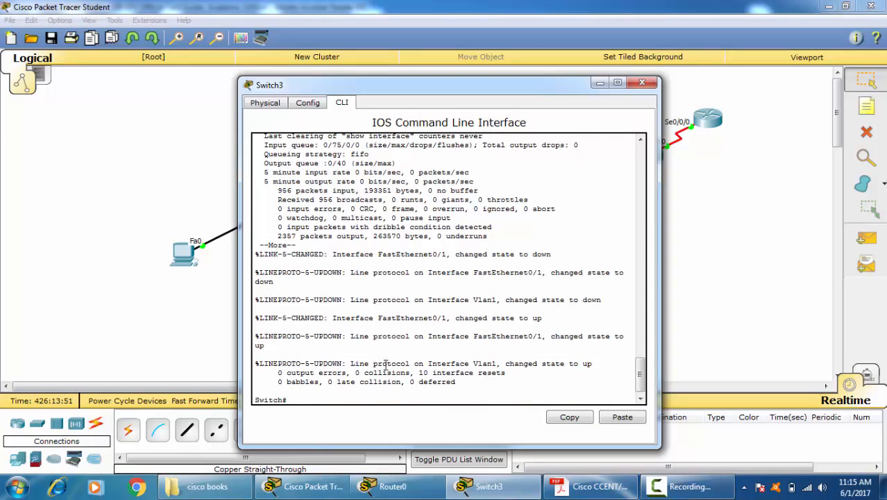
key("Up")
key("Return")
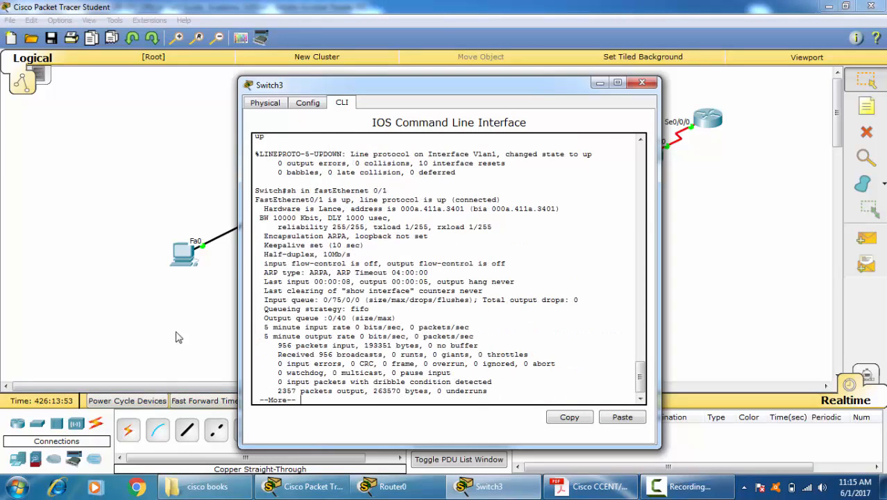
Step: Compare the duplex and speed values in the new and the earlier FastEthernet 0/1 status listings
left_click_drag(267, 256, 360, 254)
left_click(353, 255)
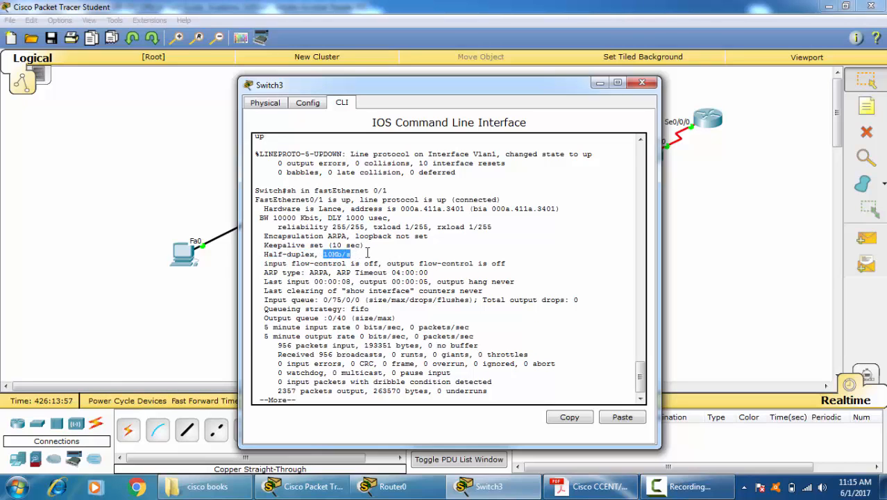
scroll(366, 251, "up", 10)
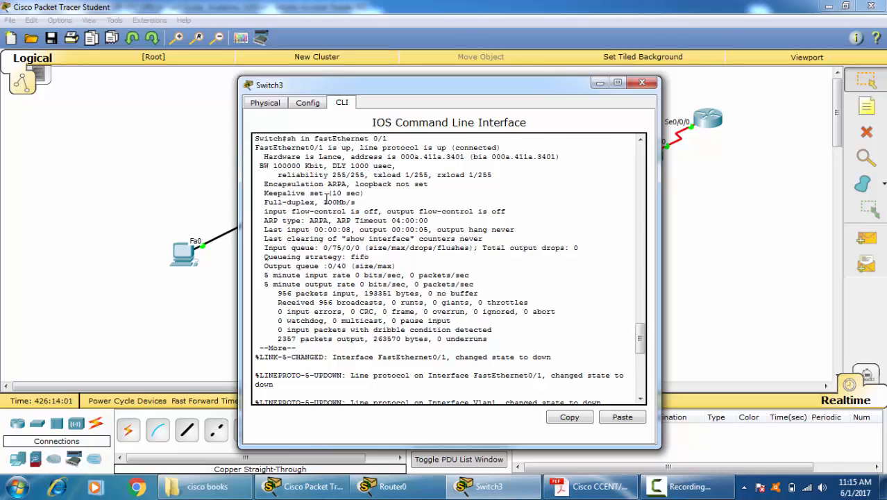
left_click_drag(323, 201, 357, 202)
scroll(444, 285, "down", 9)
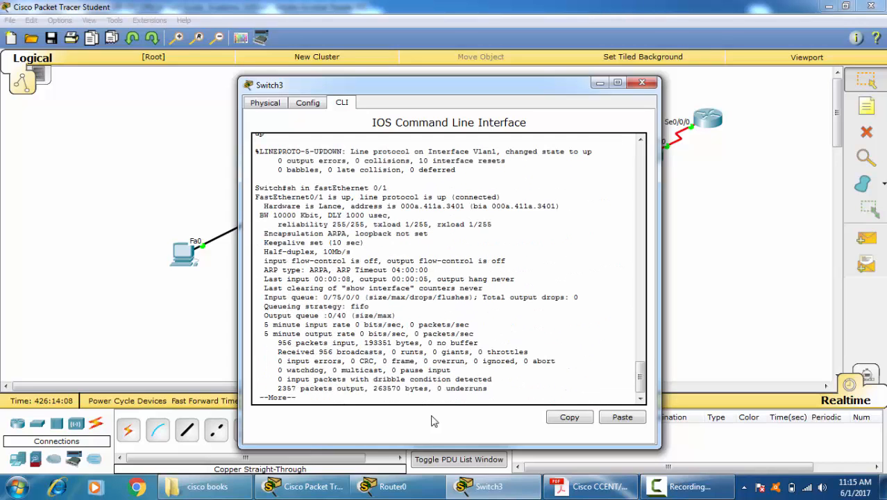
Step: Leave the status listing, enter global configuration mode and open interface fastEthernet 0/1 for configuration
key("ctrl+c")
key("Return")
key("Return")
key("Return")
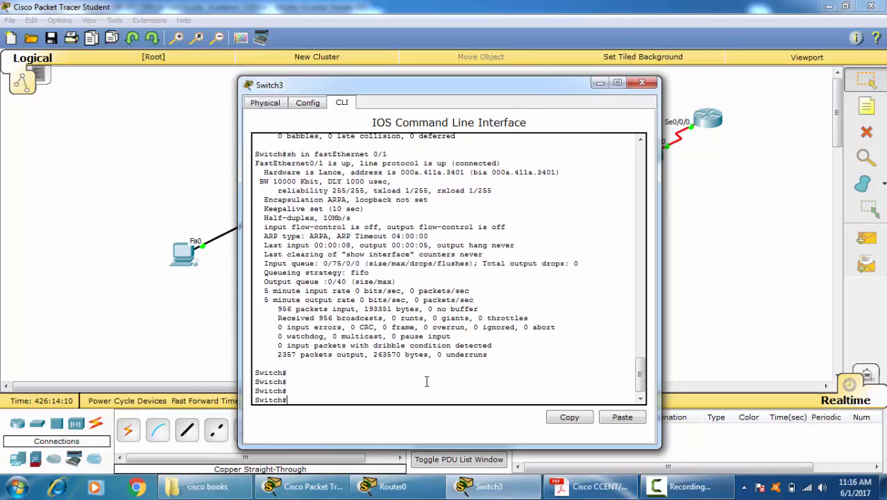
type("conf t")
key("Return")
type("in")
key("Tab")
type("f")
key("Tab")
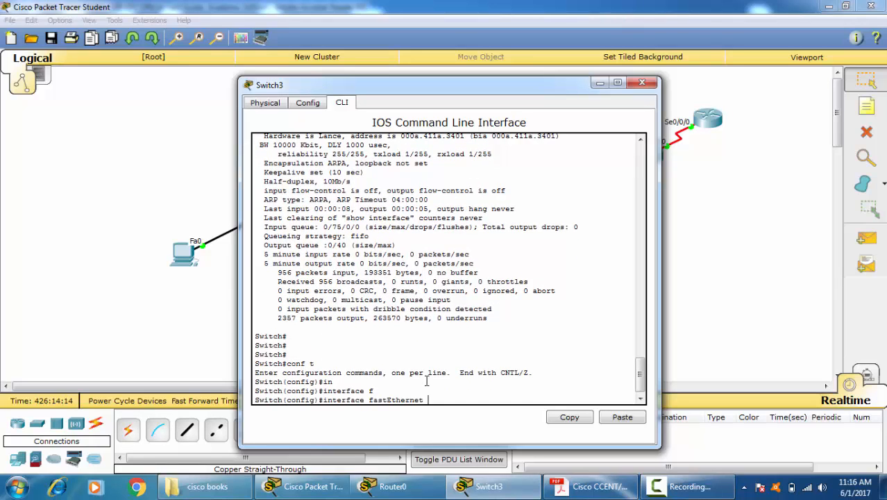
type("0/1")
key("Return")
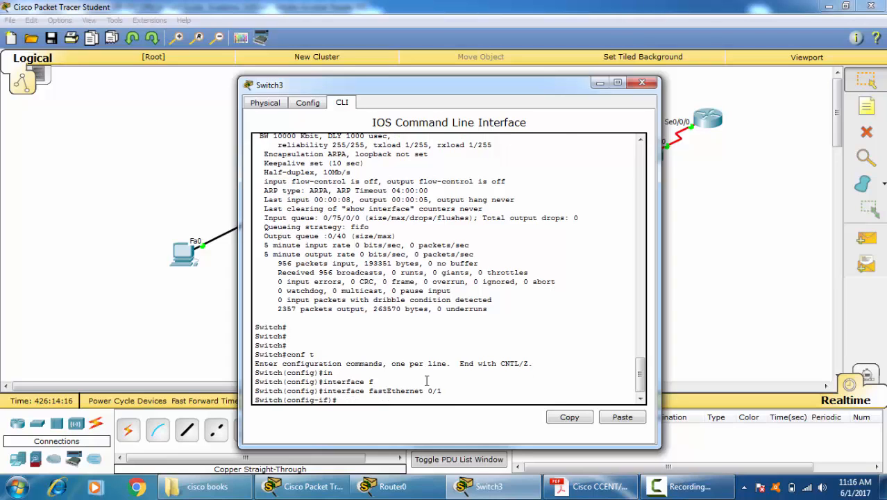
Step: Set the speed of Switch3's fastEthernet 0/1 interface to 10 Mbps
type("sp")
key("Tab")
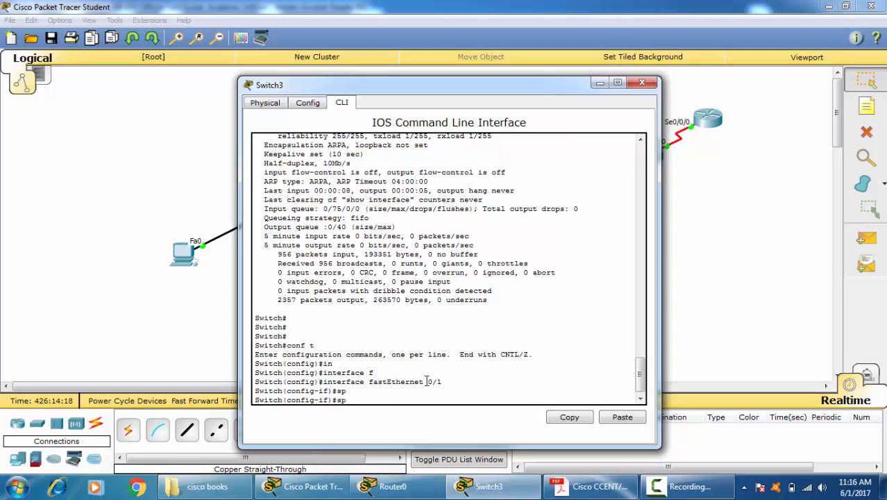
type("ee")
key("Tab")
type("10")
key("Return")
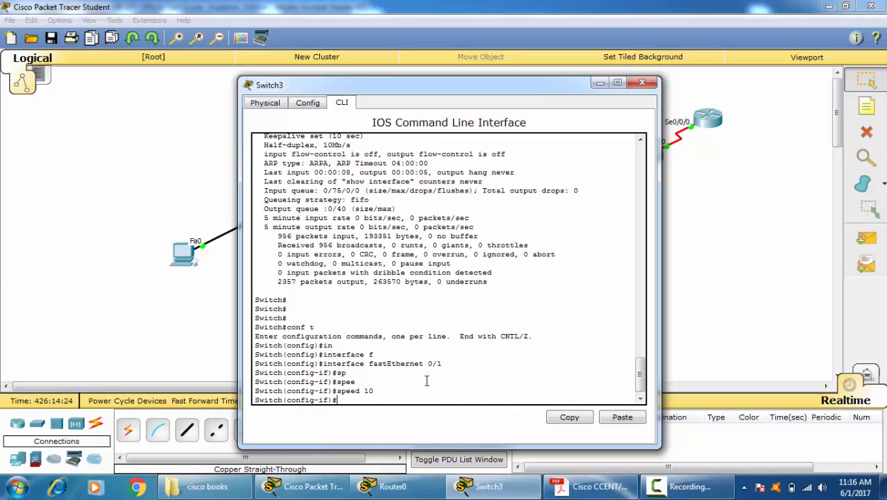
Step: Set the duplex mode of Switch3's fastEthernet 0/1 interface to half
type("dup")
key("Tab")
type("hal")
key("Tab")
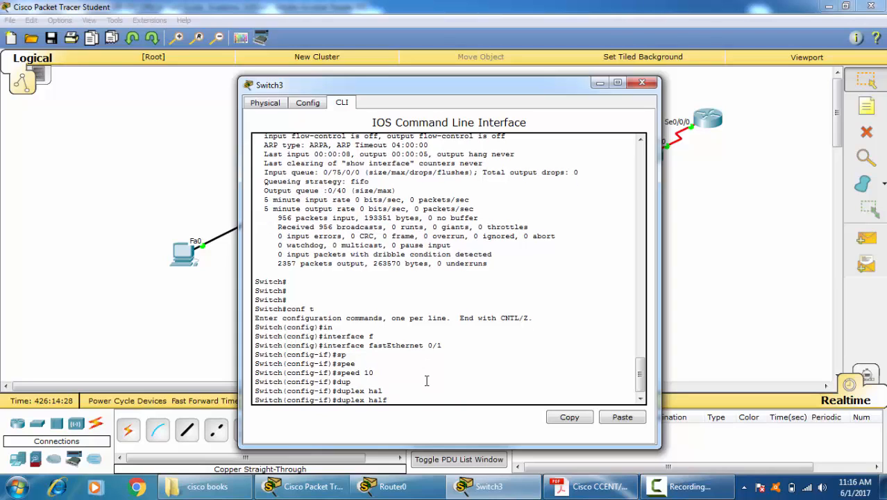
key("Return")
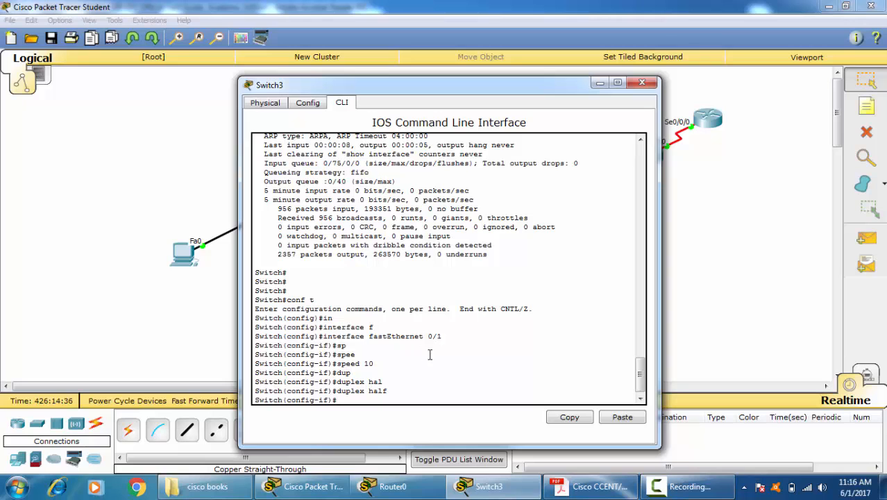
Step: Review the earlier interface status output and request the list of available interface configuration commands
left_click(428, 355)
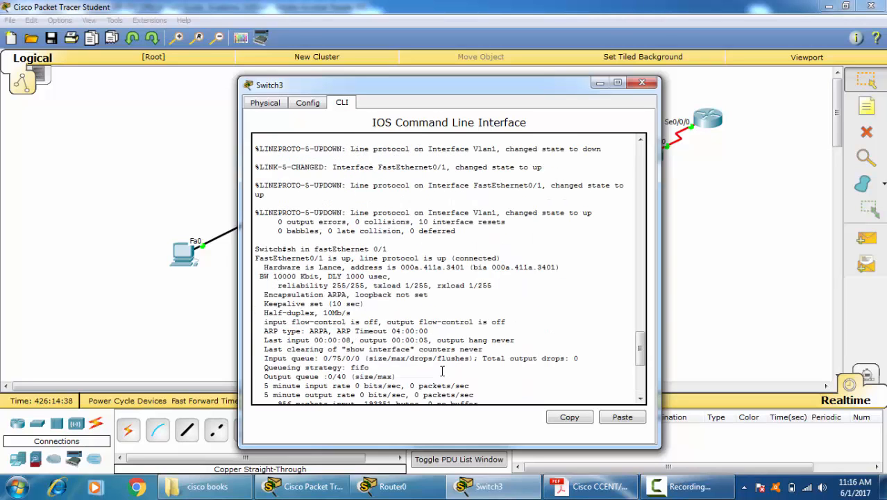
scroll(442, 370, "down", 10)
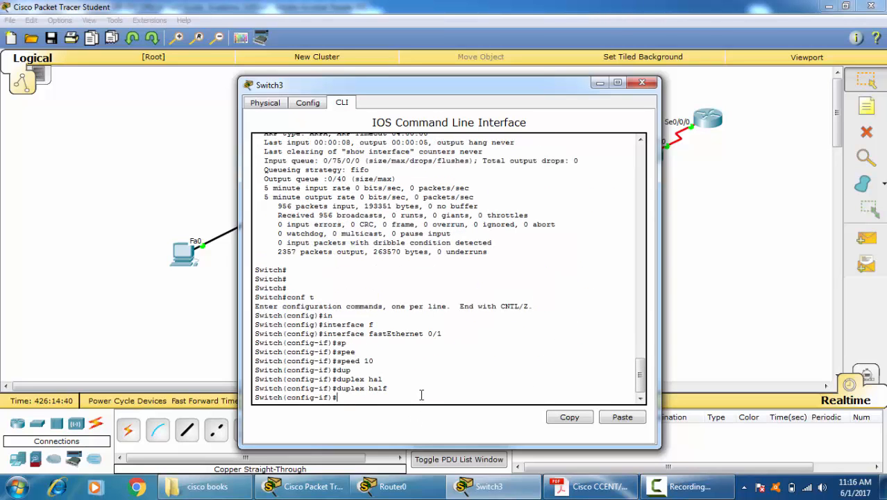
type("?")
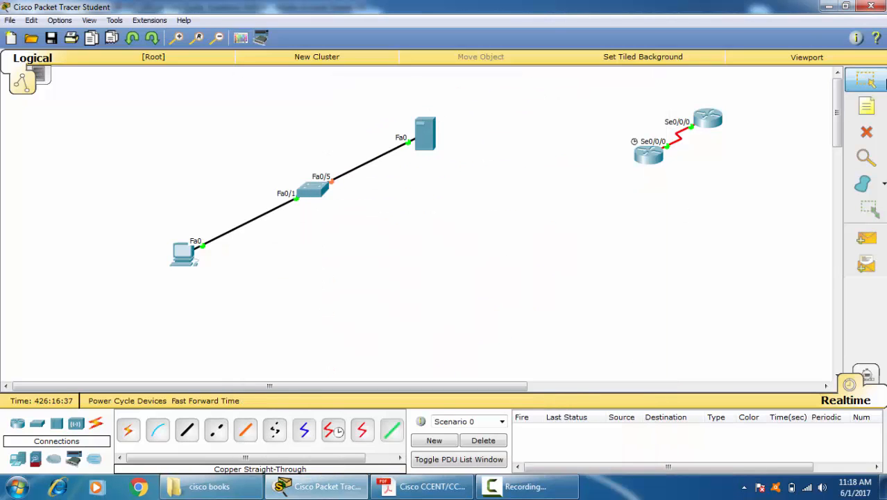
Step: Fast-forward the simulation time to bring up the server's link on the switch's Fa0/5 port
left_click(219, 403)
left_click(220, 402)
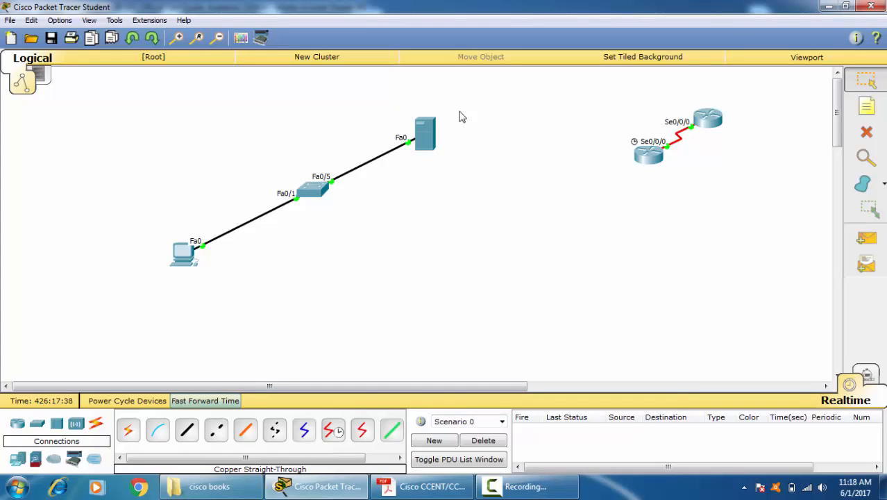
Step: Set the static IP address of Server0's FastEthernet0 interface to 20.0.0.40
left_click(418, 129)
left_click(398, 102)
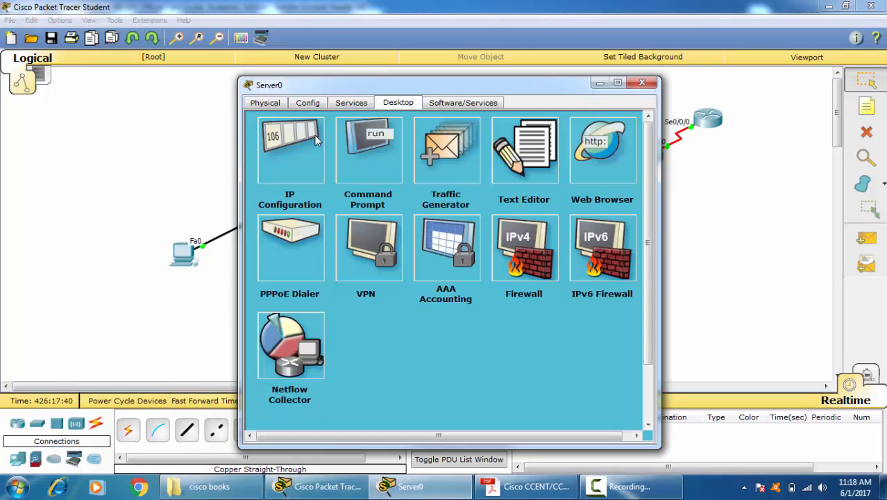
left_click(305, 149)
left_click(406, 206)
type("2")
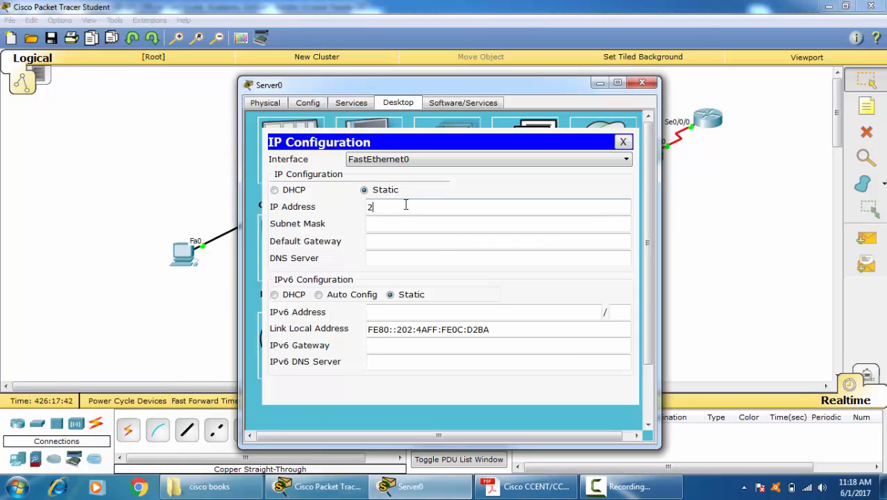
type("0.0.0.40")
key("Tab")
Step: Set Server0's subnet mask to 255.255.255.0
left_click(438, 226)
key("BackSpace")
key("BackSpace")
key("BackSpace")
key("BackSpace")
key("BackSpace")
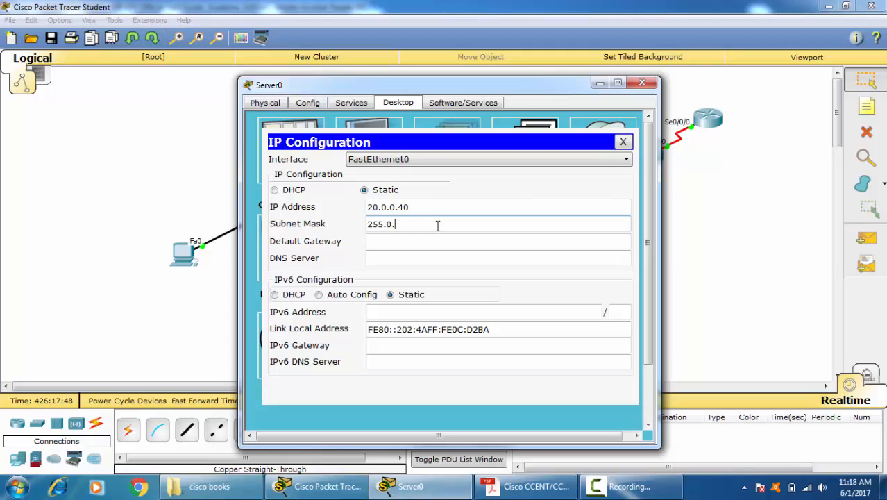
type("255.255.0")
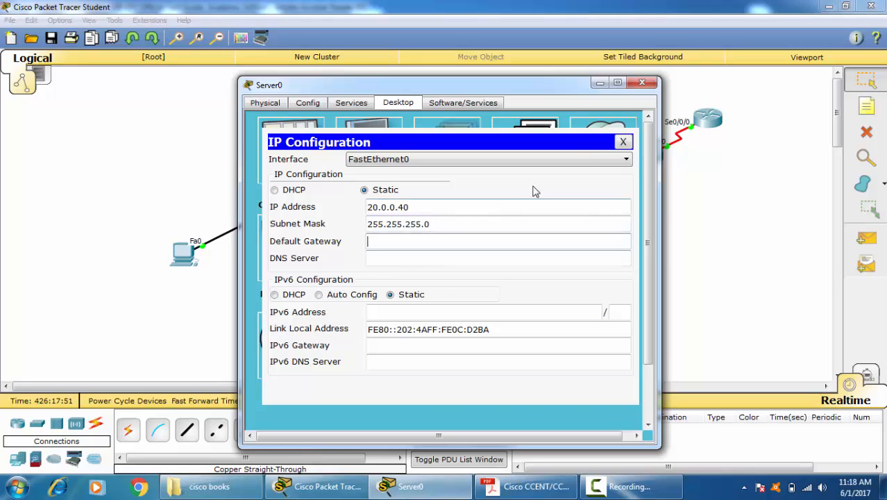
Step: Examine the files stored in Server0's TFTP service, starting from its IP configuration, and close the server's window
left_click(623, 143)
left_click(359, 102)
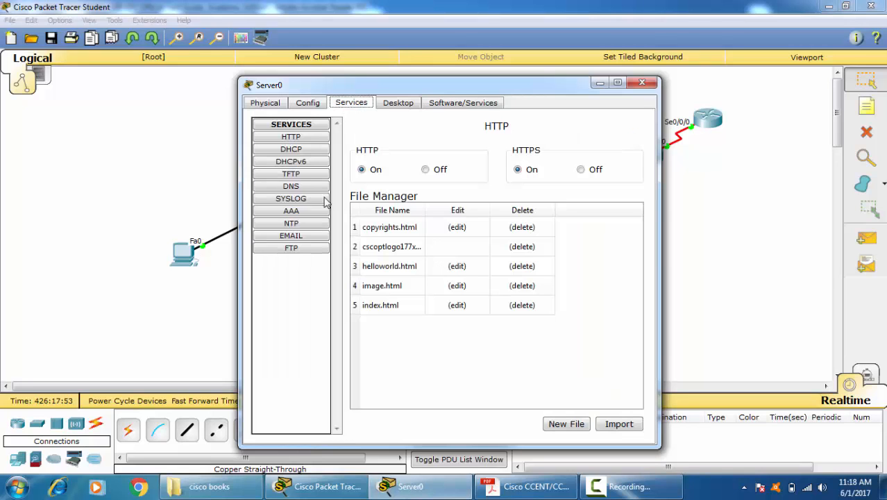
left_click(290, 175)
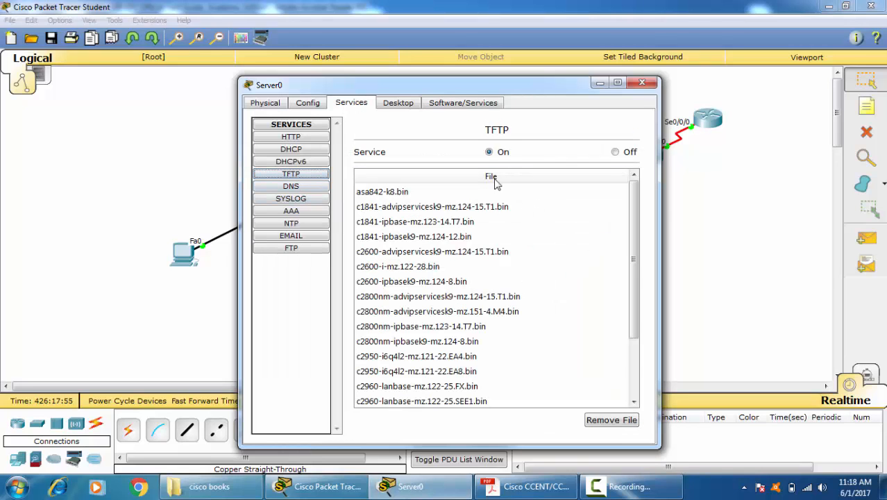
scroll(430, 278, "down", 2)
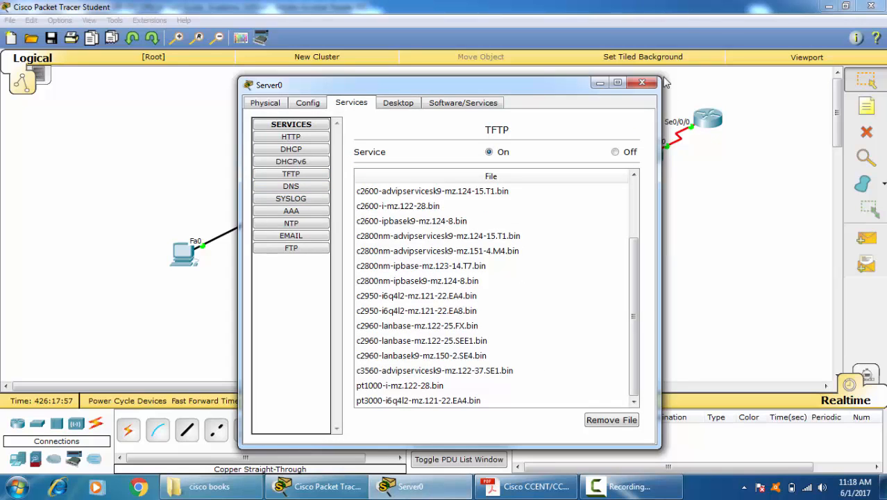
left_click(642, 82)
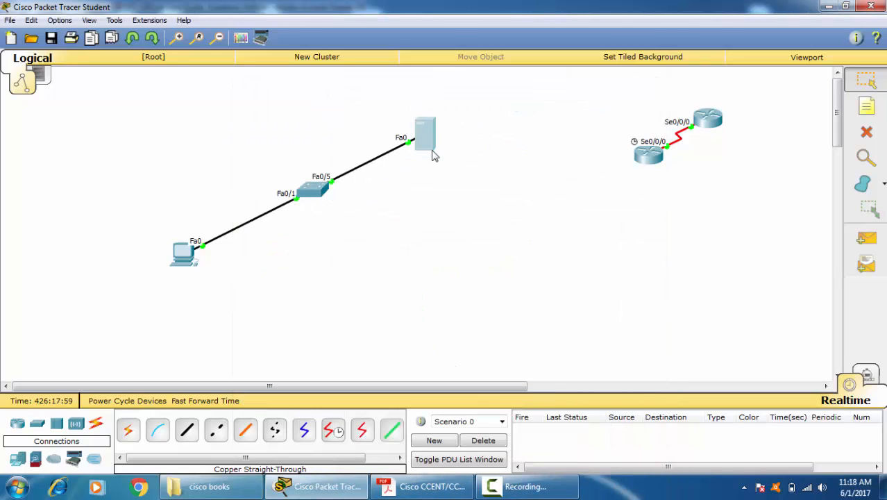
Step: Open Switch3's command line and return from global configuration mode to privileged EXEC mode
mouse_move(432, 156)
left_click(311, 188)
key("Return")
key("Return")
key("Return")
key("Return")
key("Return")
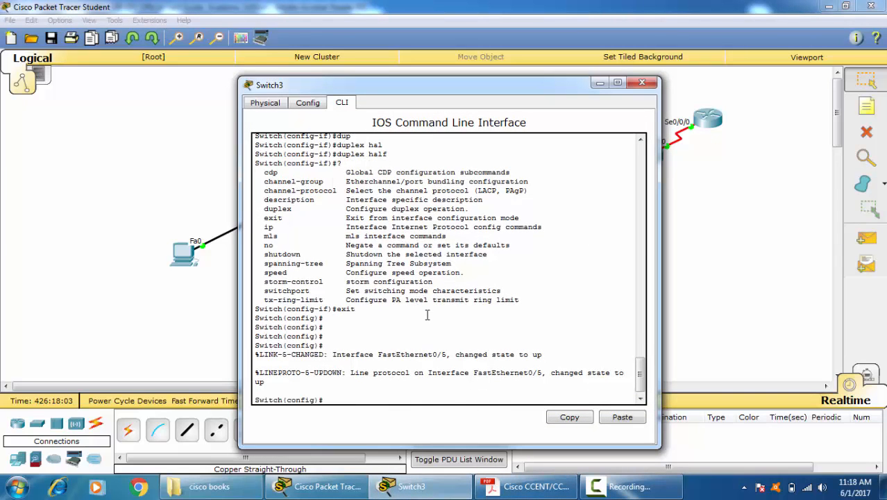
key("ctrl+z")
key("Return")
key("Return")
key("Return")
key("Return")
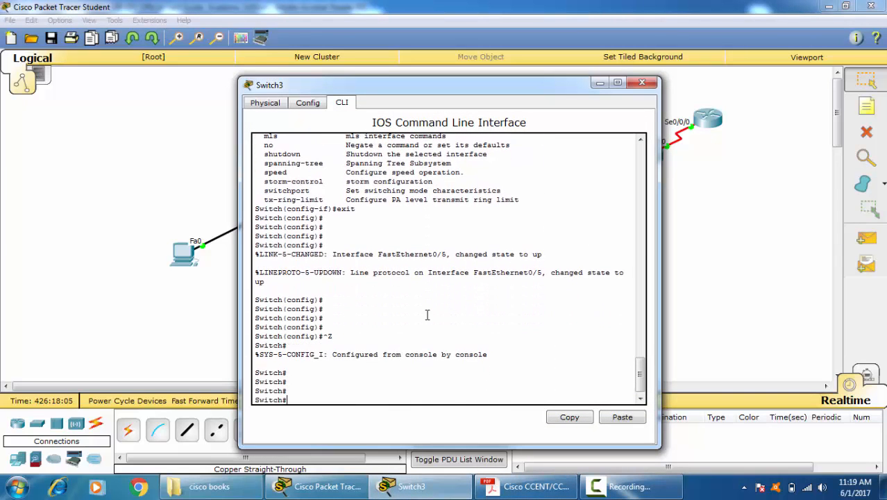
Step: Enter privileged EXEC mode and global configuration mode on Switch3
type("conf t")
key("Return")
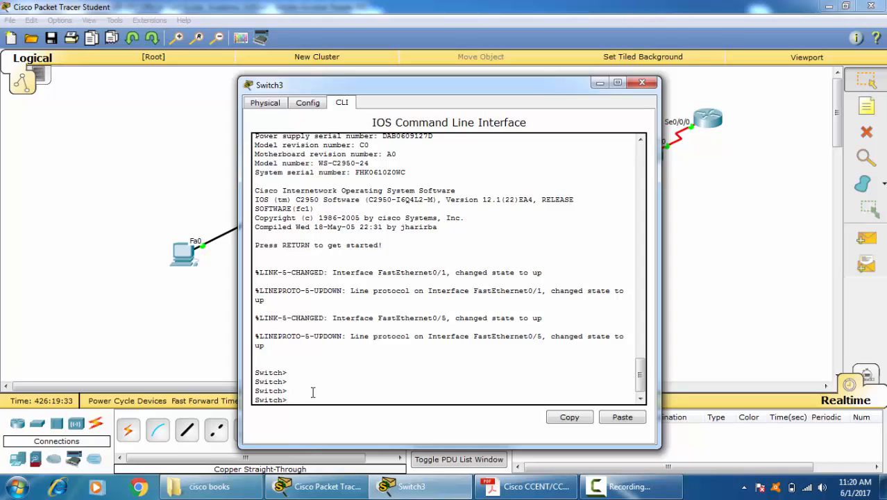
type("conf t")
key("Return")
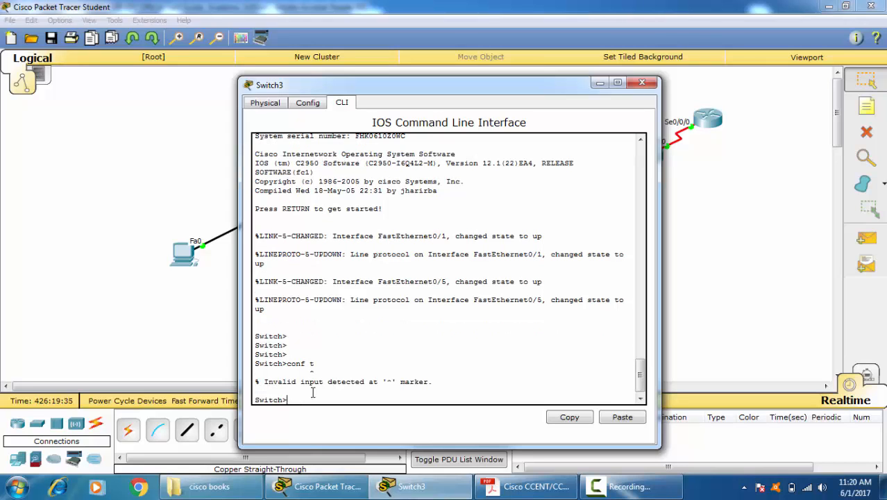
type("ena")
key("Return")
type("conf t")
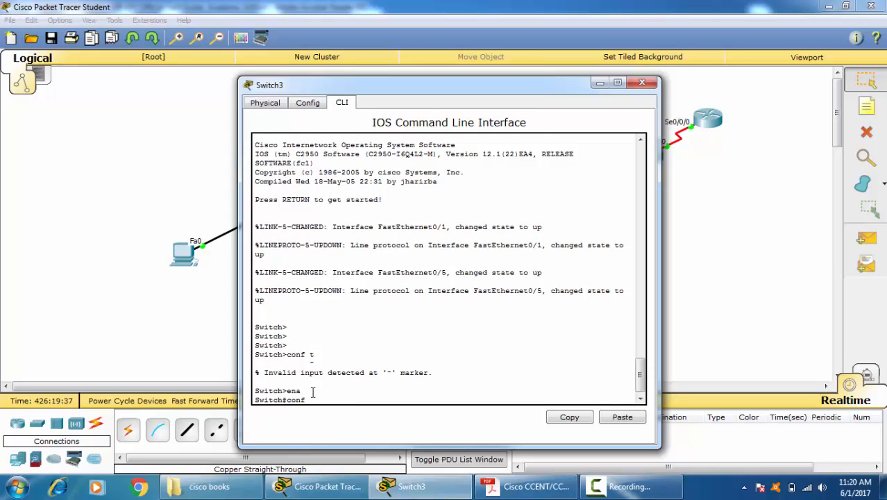
key("Return")
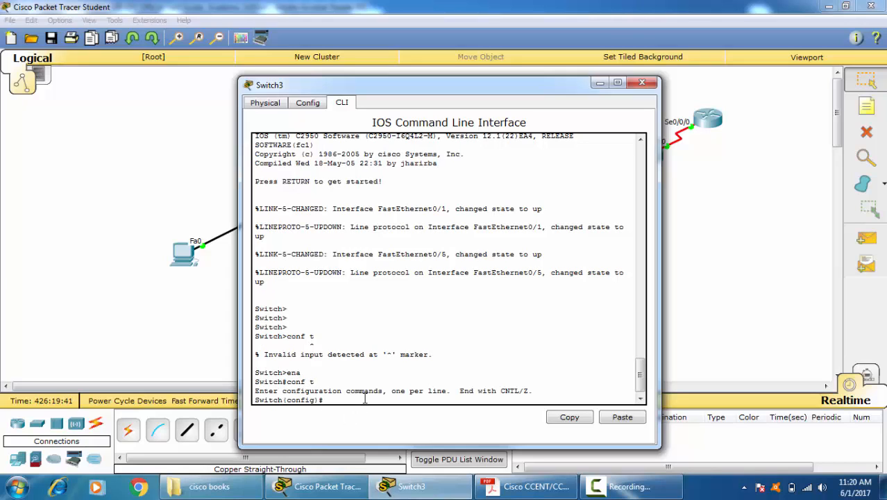
Step: Set the switch's hostname to aa
type("host")
key("Tab")
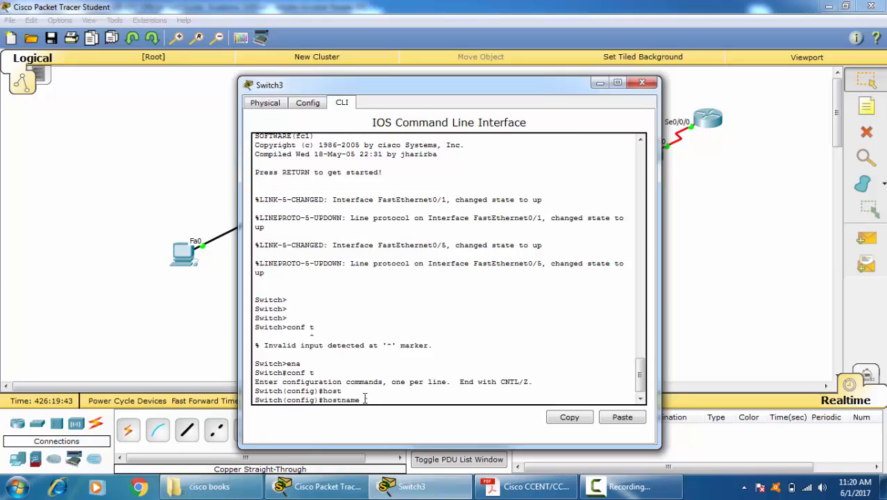
key("Return")
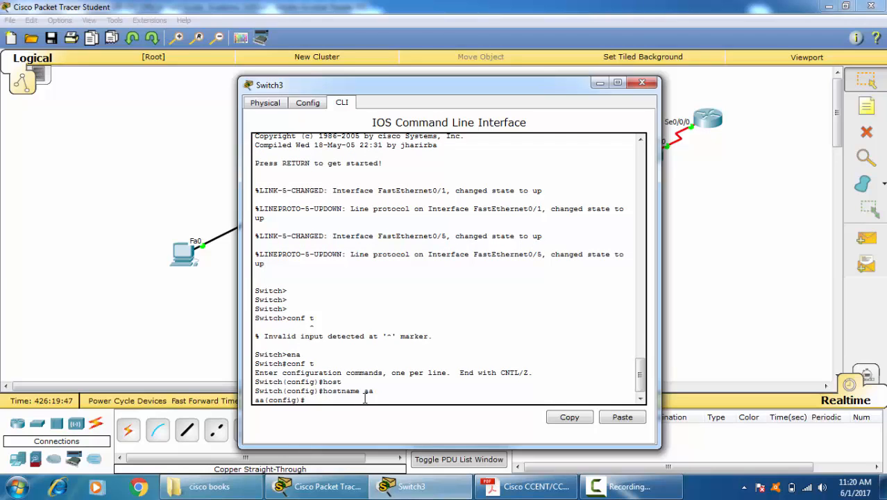
Step: Assign IP address 20.0.0.2 with subnet mask 255.255.255.0 to the switch's VLAN 1 interface
type("int")
key("Tab")
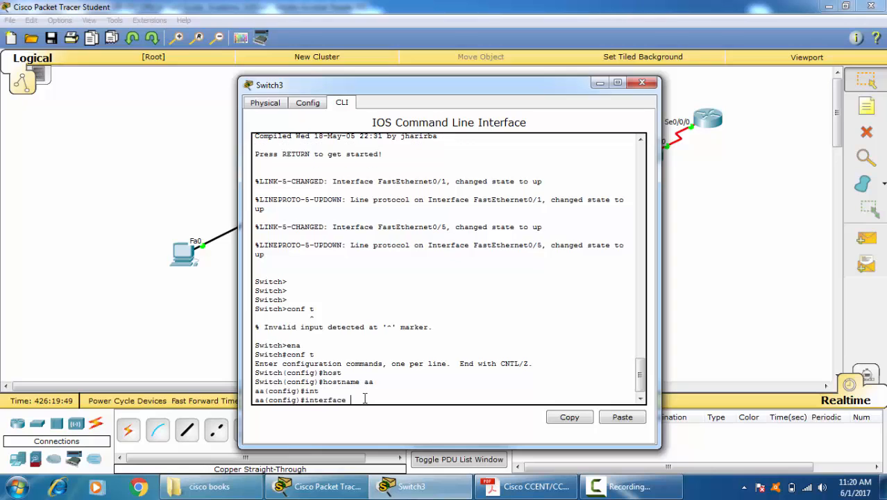
type("v")
key("Tab")
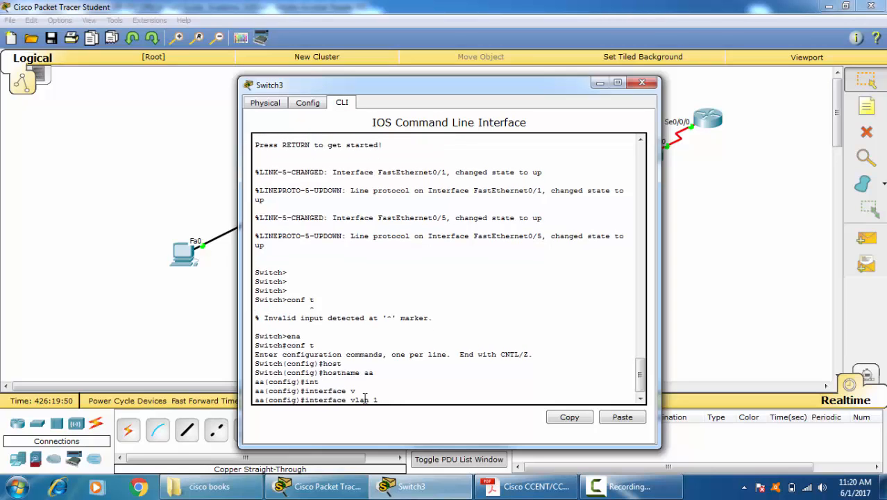
type("1")
key("Return")
type("ip add")
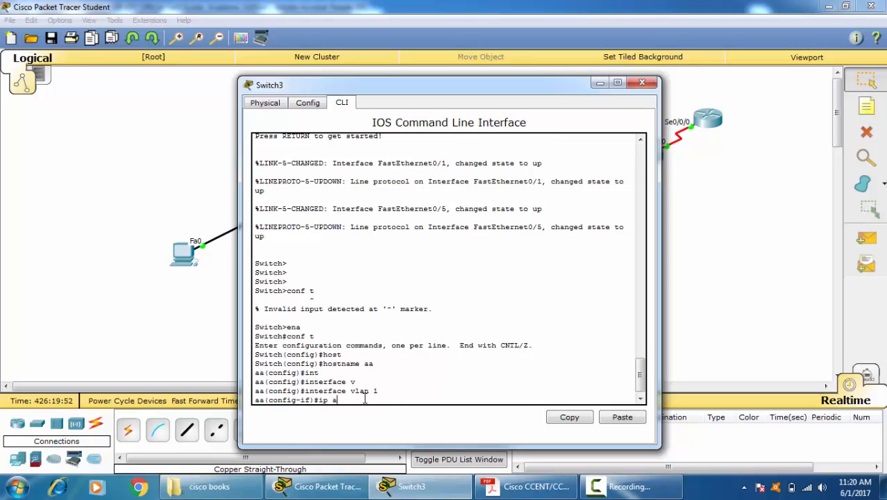
key("Tab")
type("20.")
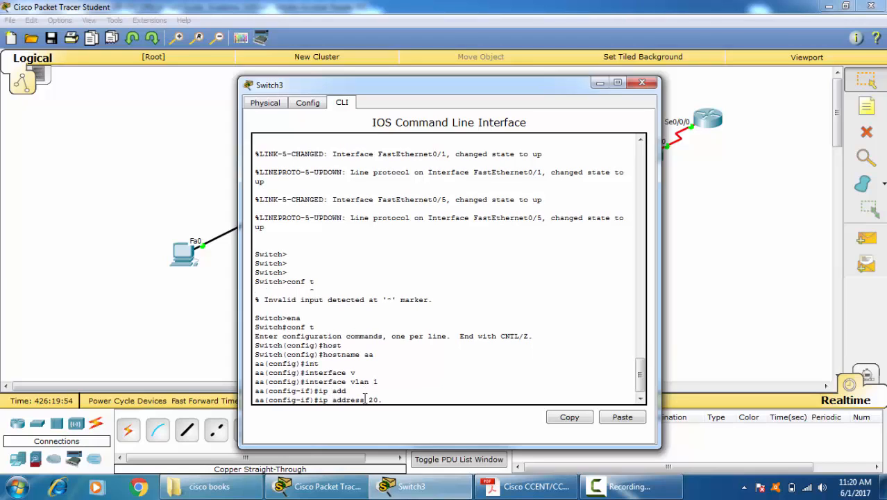
type("0.0.2 255.255.255.0")
key("Return")
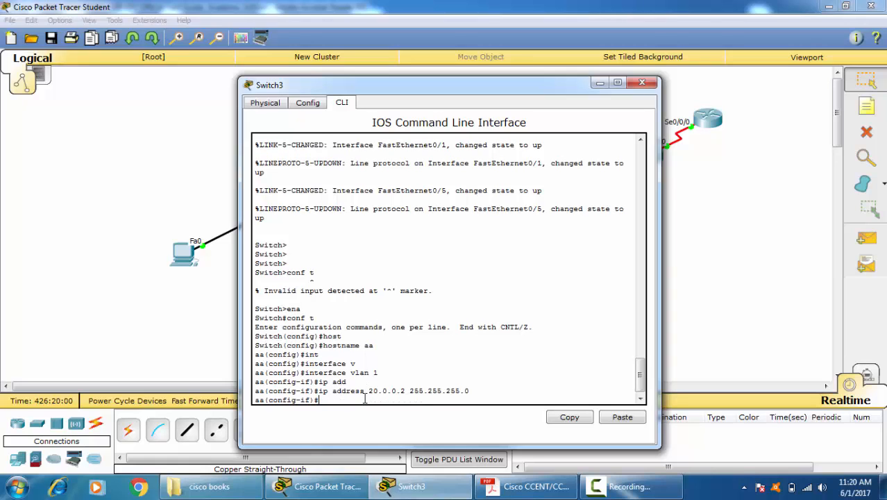
Step: Enable the VLAN 1 interface with no shutdown and return to privileged EXEC mode
type("no shu")
key("Tab")
key("Return")
key("Return")
key("Return")
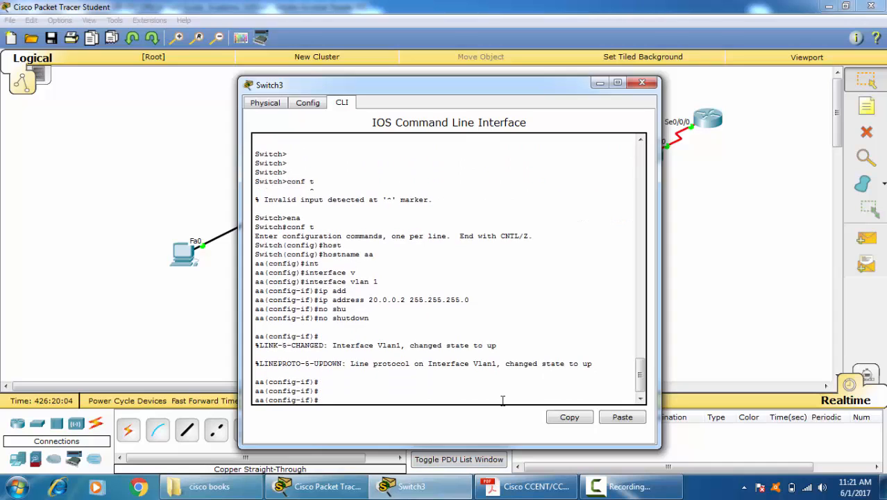
key("ctrl+z")
key("ctrl+z")
key("Return")
key("Return")
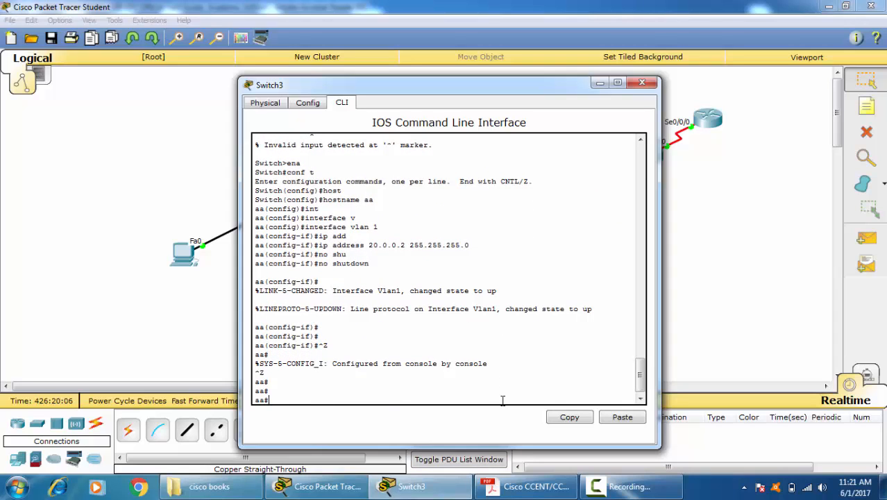
Step: Ping the server at 20.0.0.40 from the switch to test connectivity
type("ping 20.0.0.40")
key("Return")
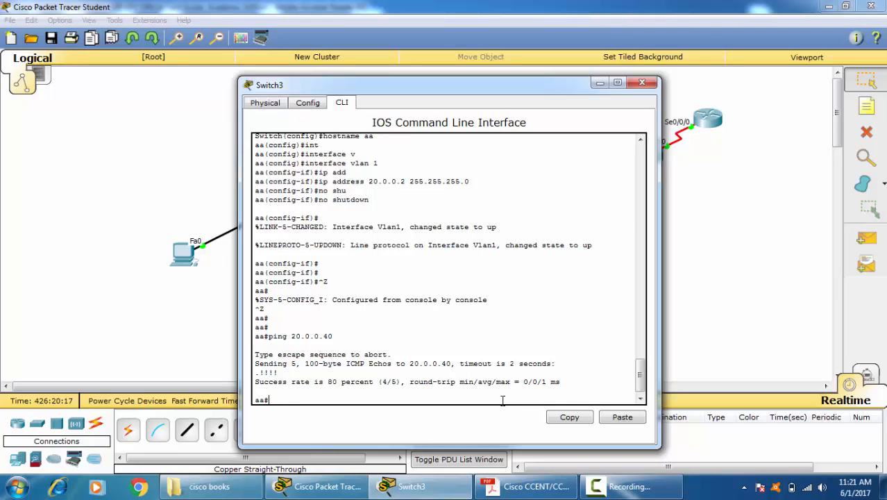
Step: Save the switch's running-config to startup-config, accepting the default destination filename
type("copy")
key("Tab")
key("BackSpace")
key("BackSpace")
key("BackSpace")
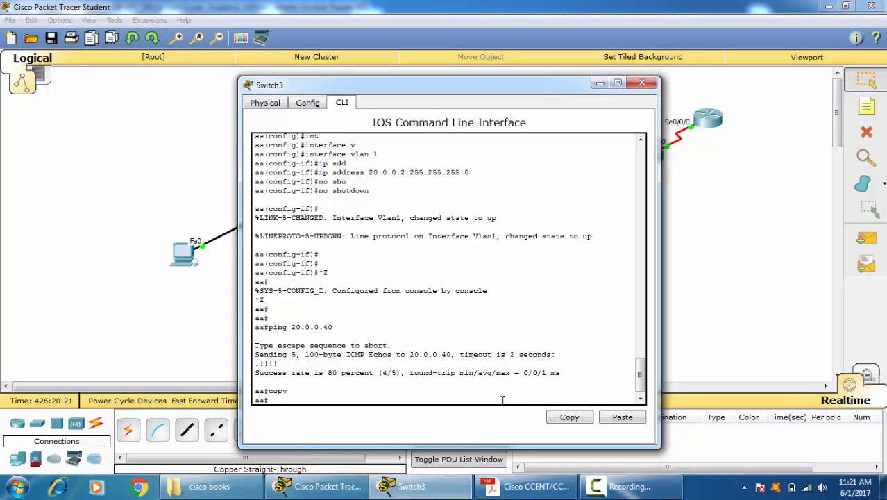
key("Tab")
type("r")
key("Tab")
key("BackSpace")
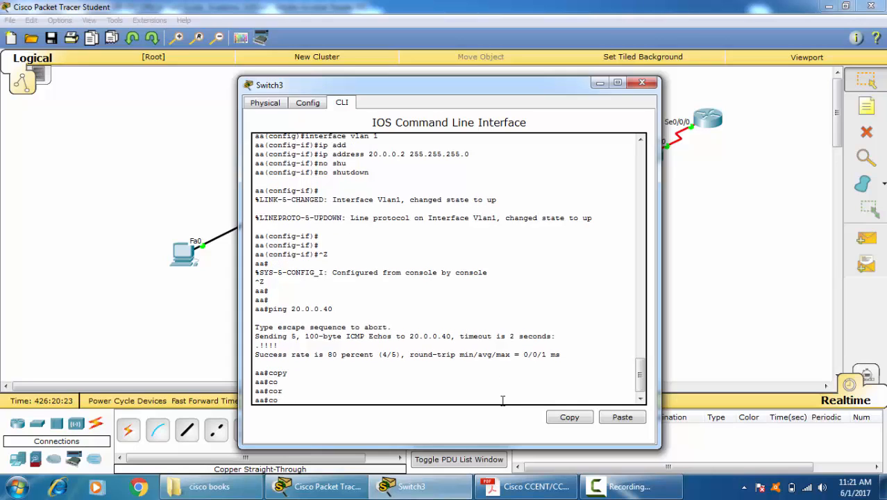
type("p")
key("Tab")
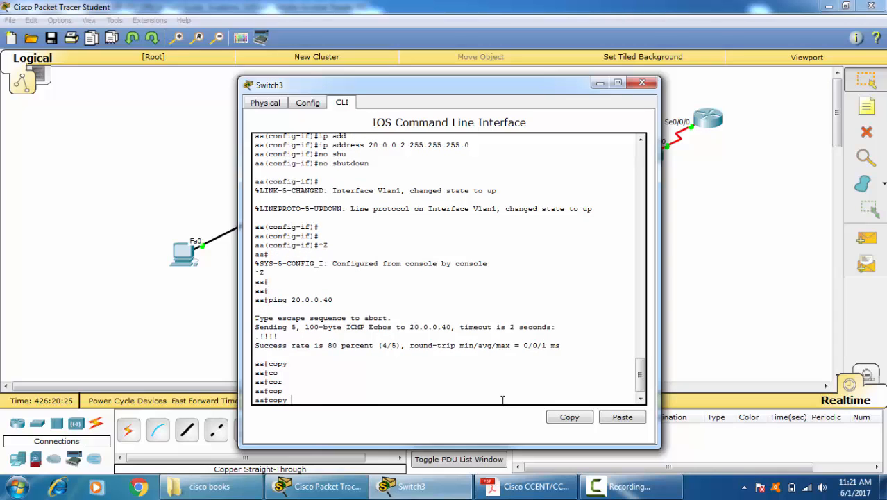
type("r")
key("Tab")
type("s")
key("Tab")
key("Return")
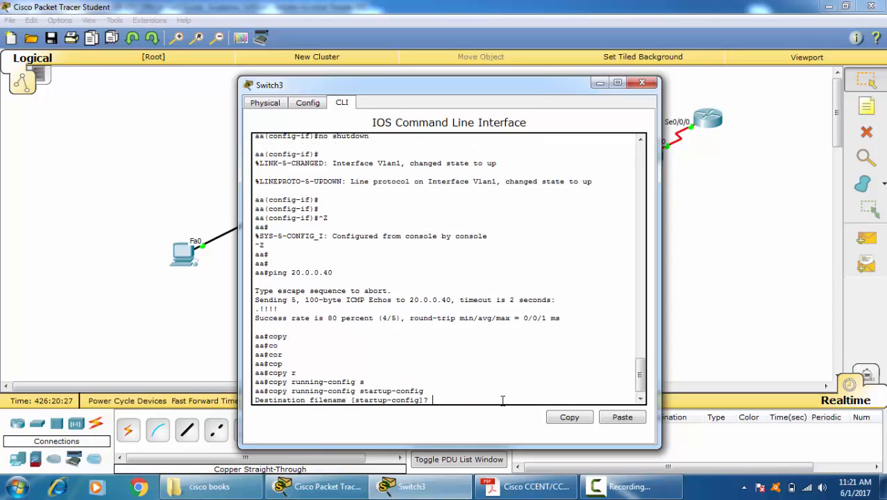
key("Return")
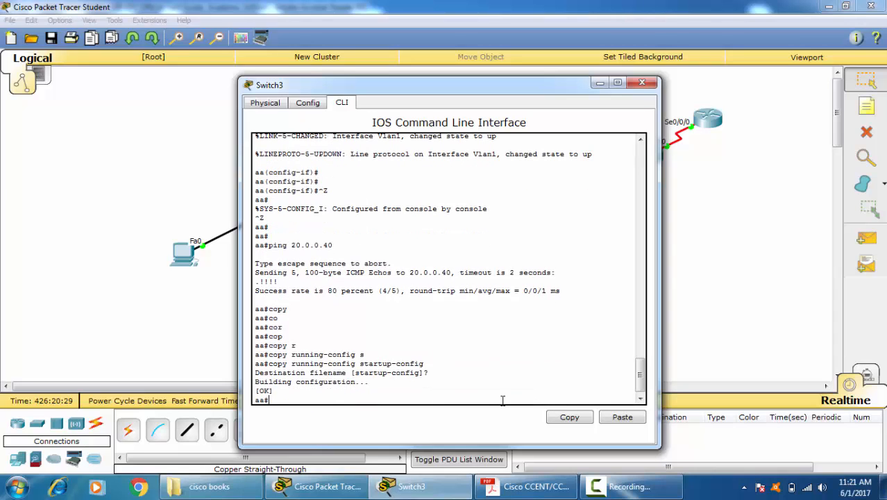
Step: Back up the startup-config to the TFTP server at 20.0.0.40 under the default filename aa-confg
type("cop")
key("Tab")
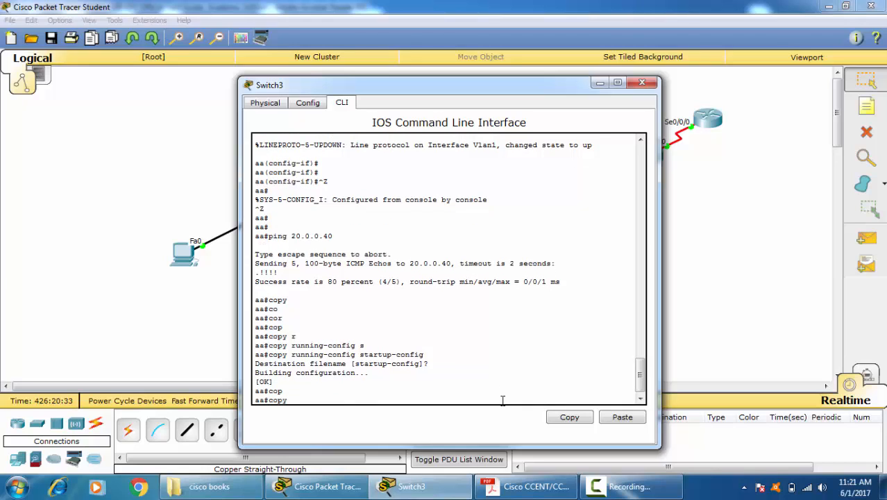
type("st")
key("Tab")
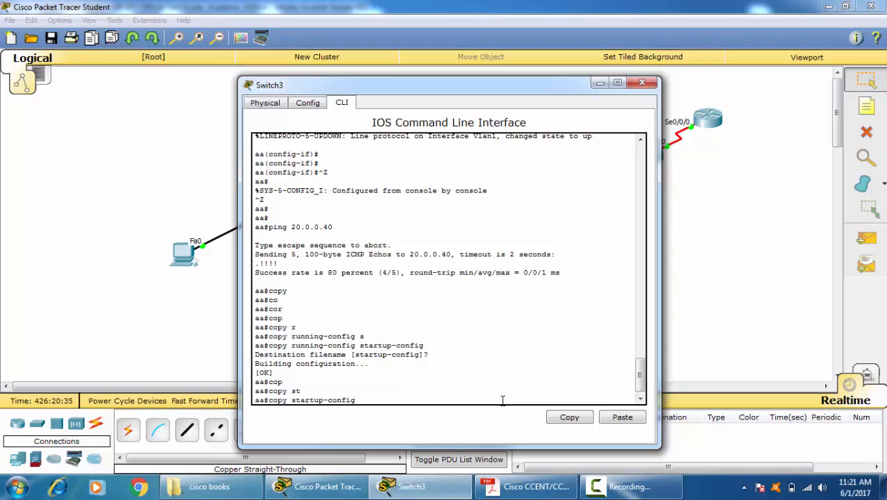
type("t")
key("Tab")
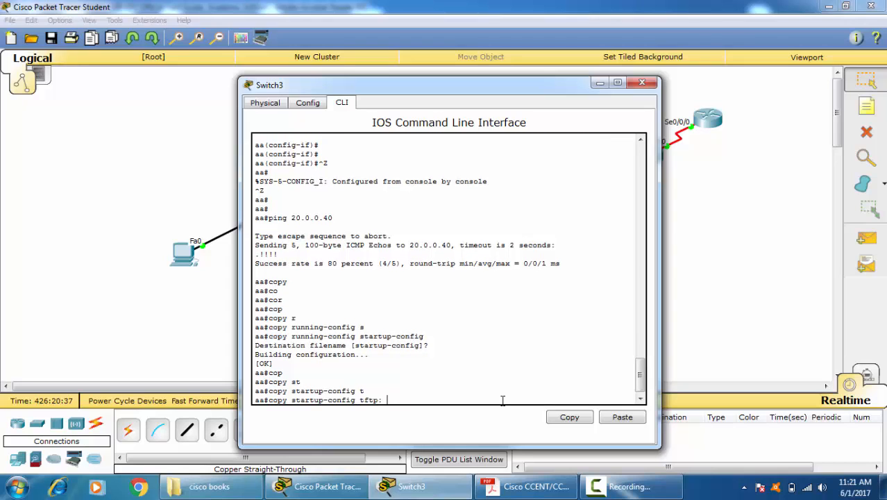
key("Return")
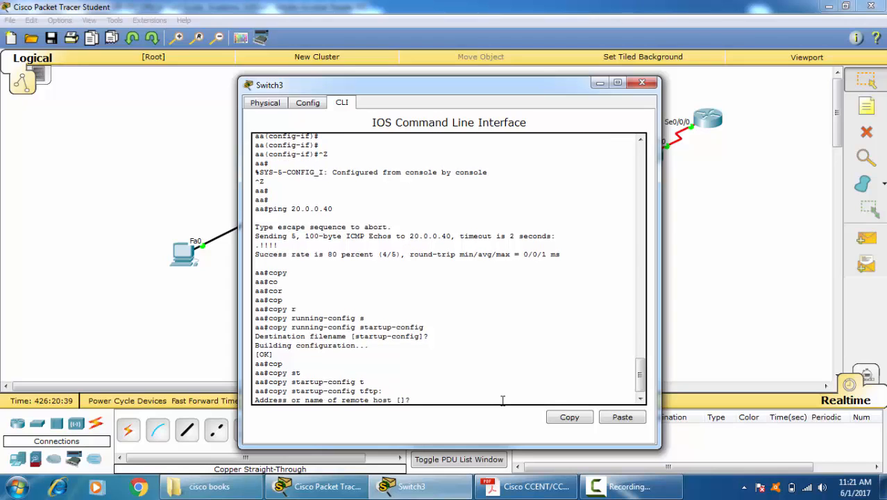
type("20.0.0.40")
key("Return")
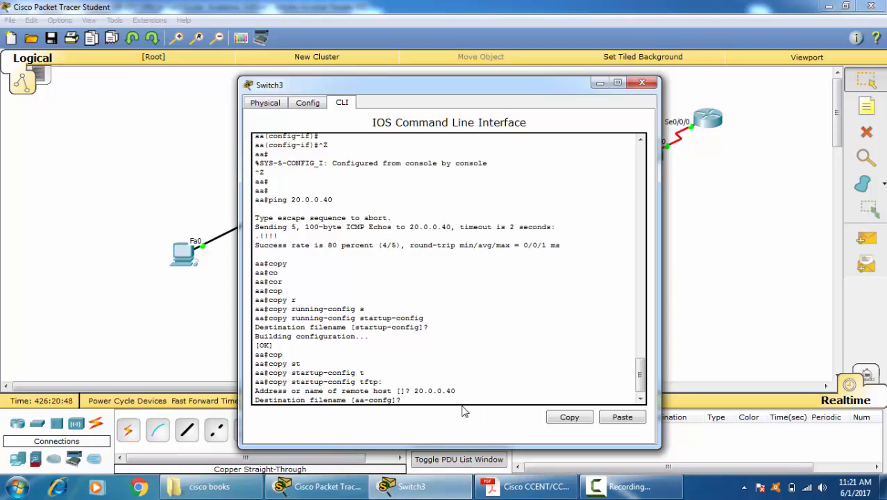
key("Return")
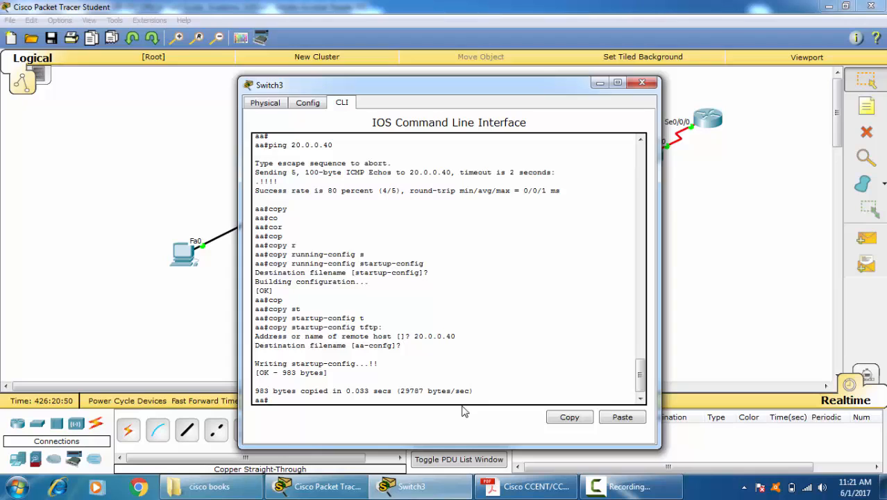
Step: Erase the switch's startup-config and confirm the removal of all configuration files
type("er")
key("Tab")
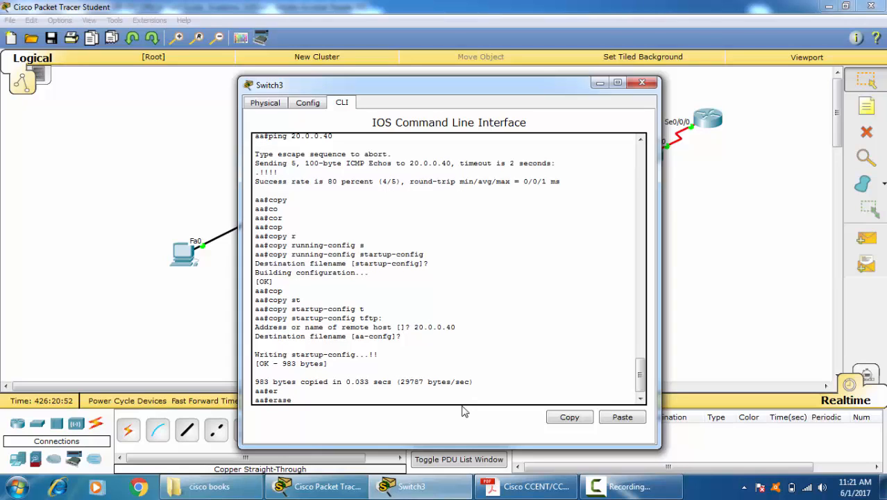
type("st")
key("Tab")
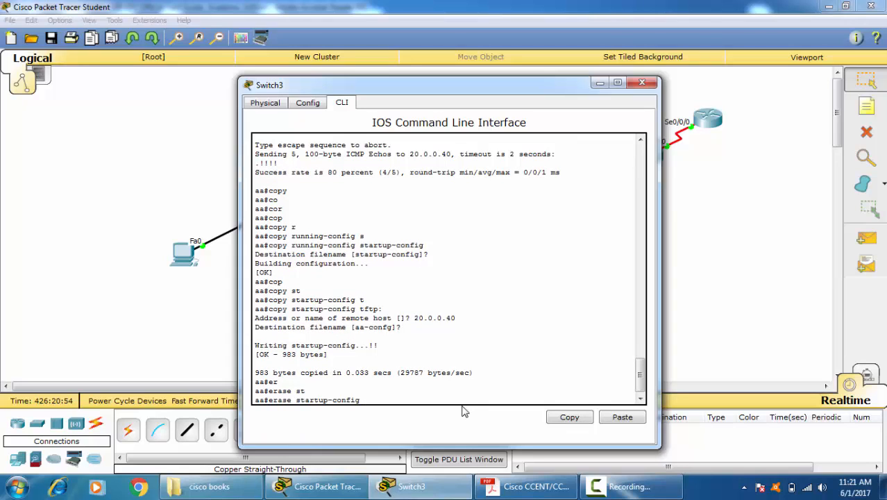
key("Return")
key("Return")
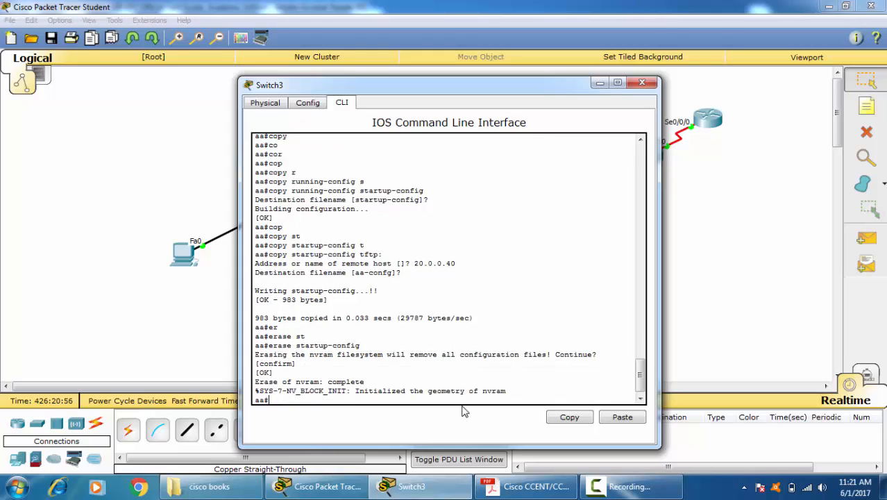
Step: Reload the switch, confirm the restart, and start a console session once it has booted
type("relo")
key("Tab")
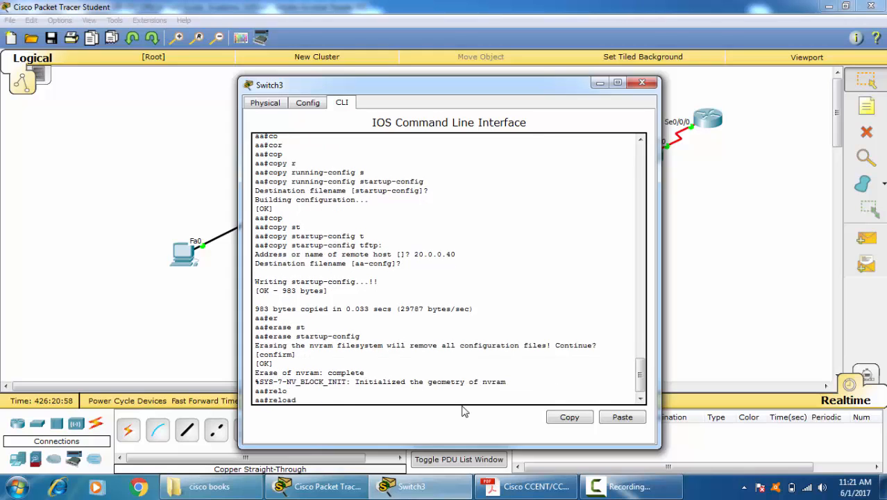
key("Return")
key("Return")
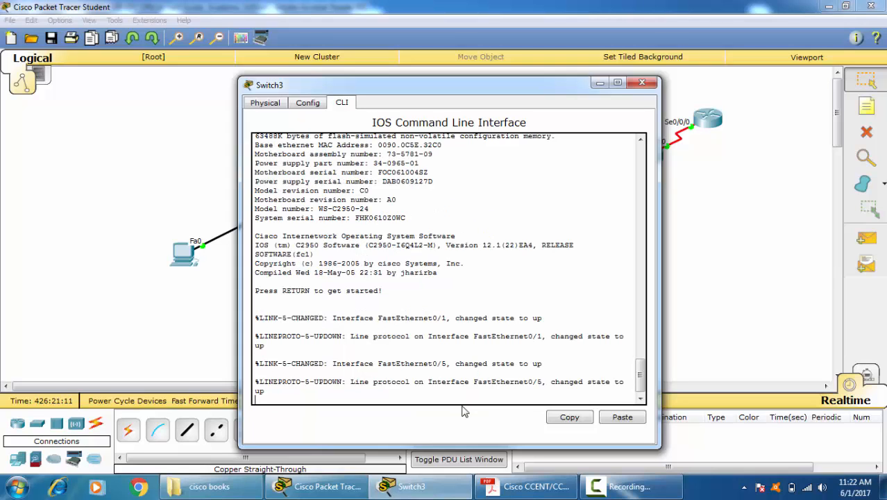
key("Return")
key("Return")
key("Return")
key("Return")
key("Return")
key("Return")
key("Return")
key("Return")
key("Return")
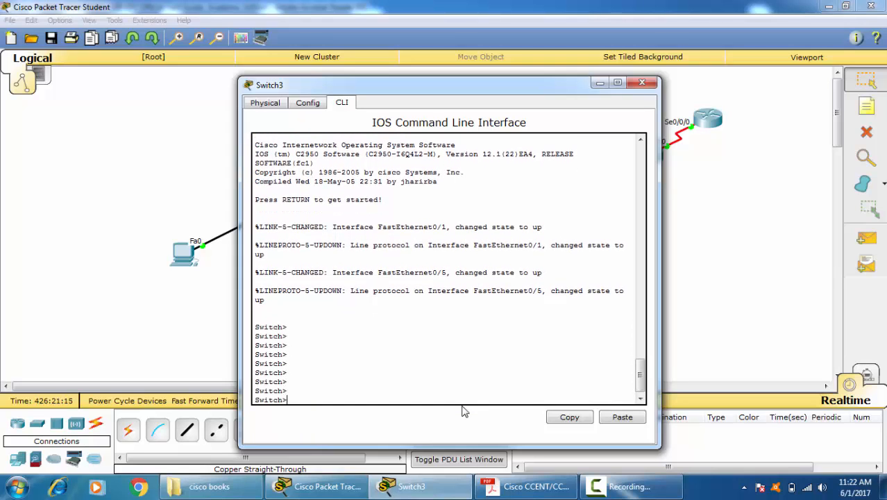
Step: Enter privileged EXEC mode and open global configuration mode on the switch
type("ena")
key("Return")
key("Return")
key("Return")
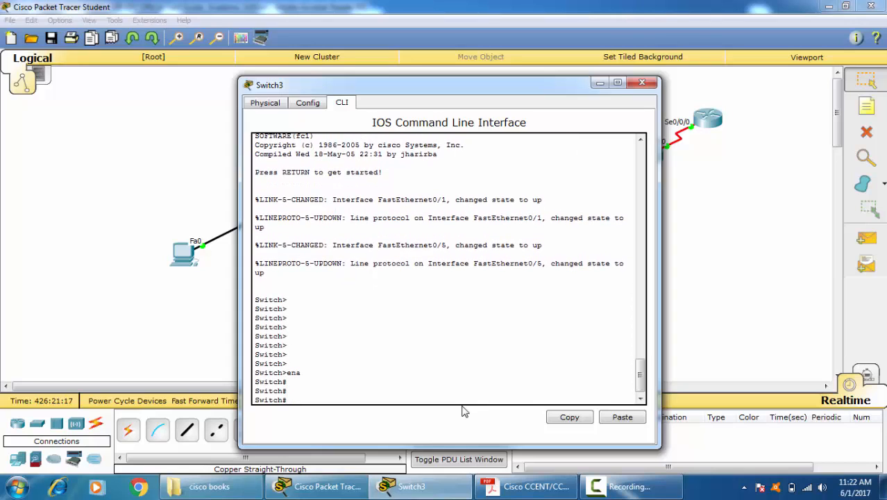
type("conbf t")
key("Return")
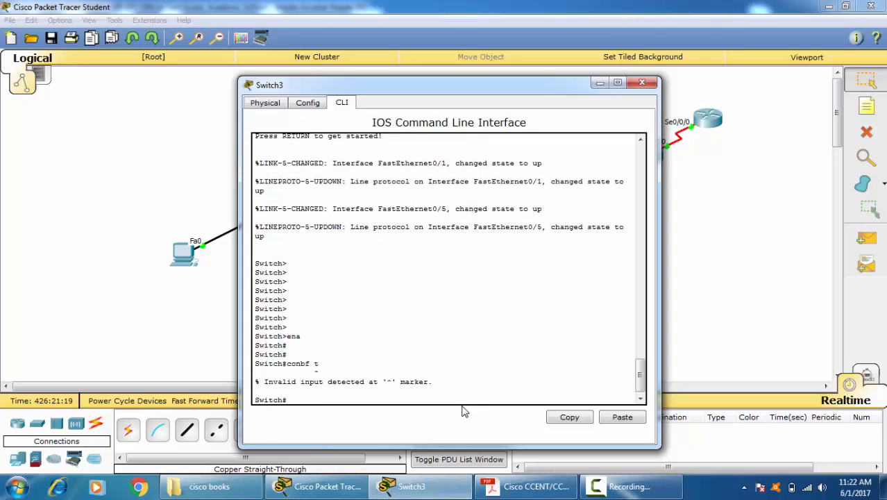
type("conf t")
key("Return")
Step: Assign IP address 20.0.0.7 with subnet mask 255.255.255.0 to the switch's VLAN 1 interface
type("int")
key("Tab")
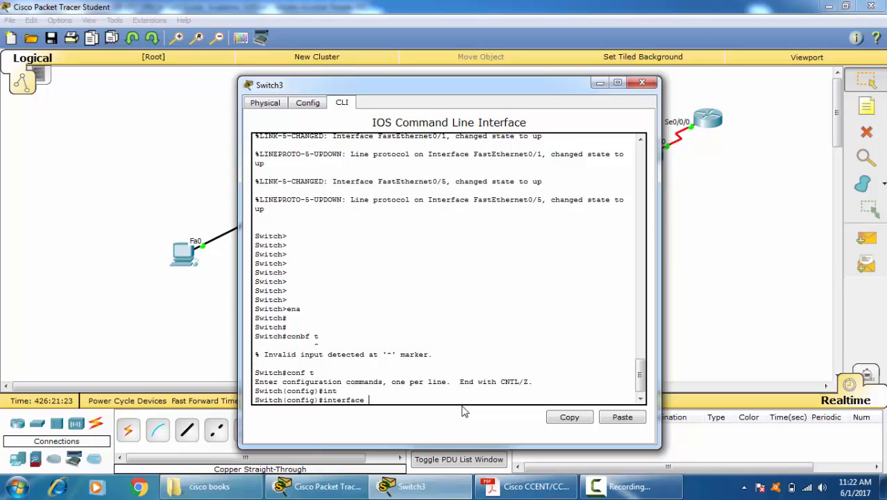
type("v")
key("Tab")
type("1")
key("Return")
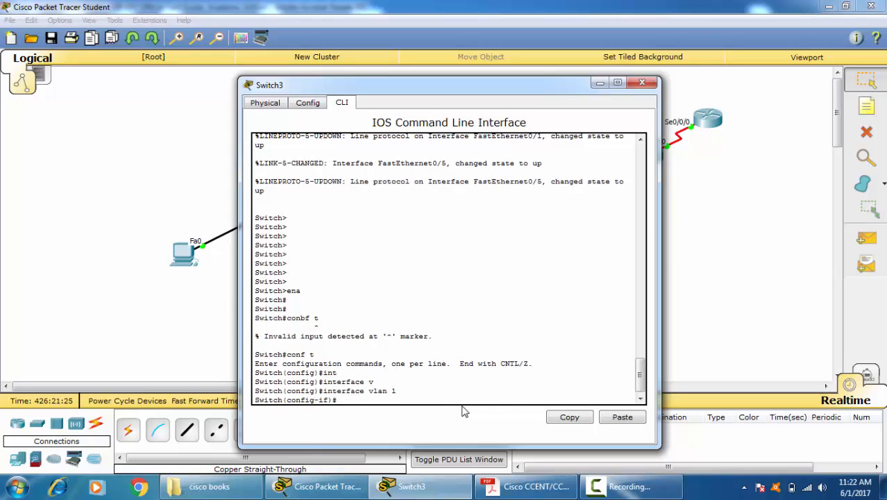
type("ip add")
key("Tab")
type("2")
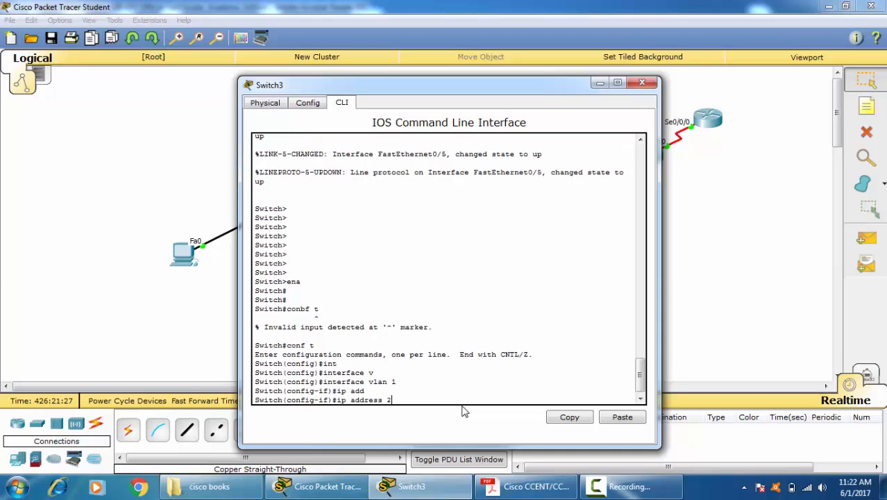
type("0.0.0.7 255.255.255.255.0")
key("Return")
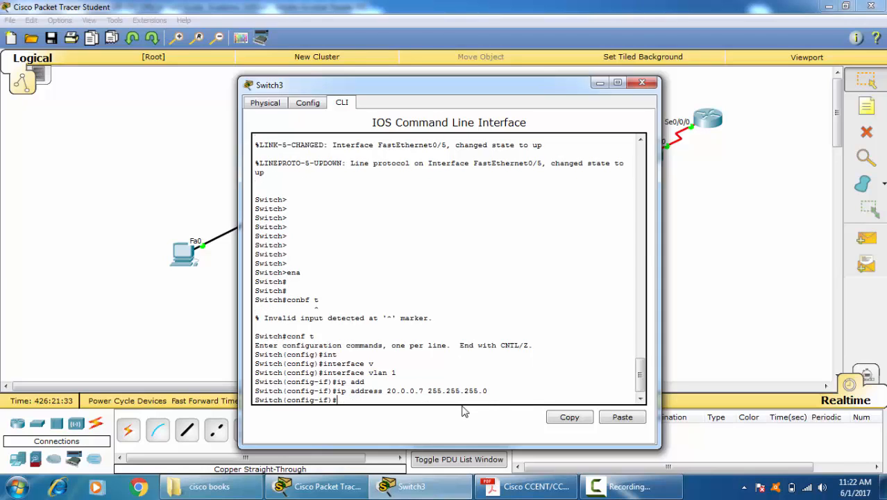
Step: Enable the VLAN 1 interface with no shutdown and return to privileged EXEC mode
type("no su")
key("Tab")
key("BackSpace")
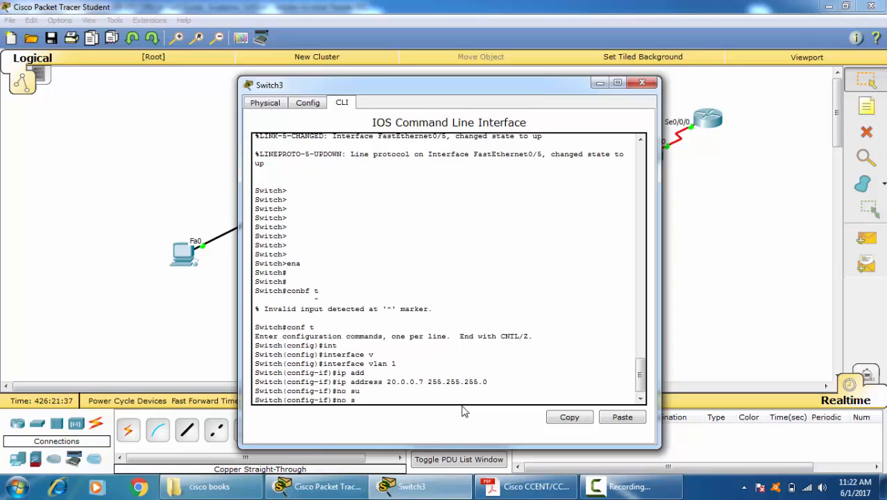
type("hu")
key("Return")
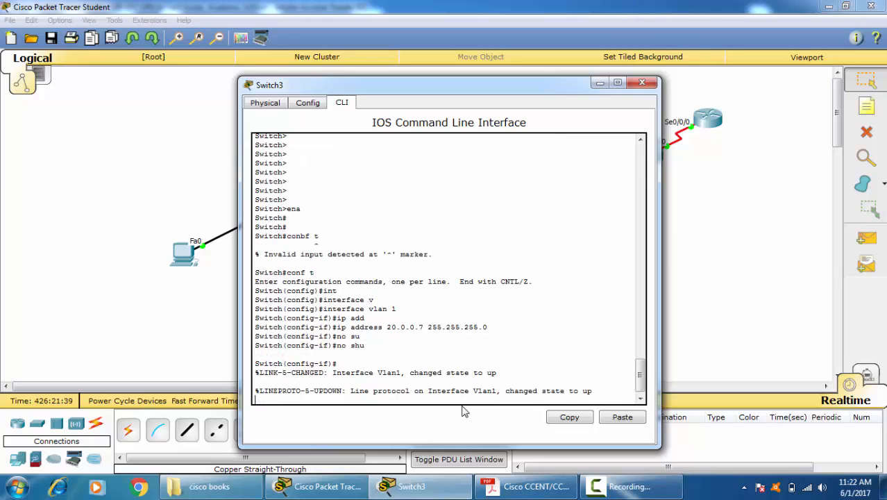
key("Return")
key("ctrl+z")
key("Return")
key("Return")
Step: Show the brief IP interface summary on the switch through to the VLAN 1 entry
type("sh ip int br")
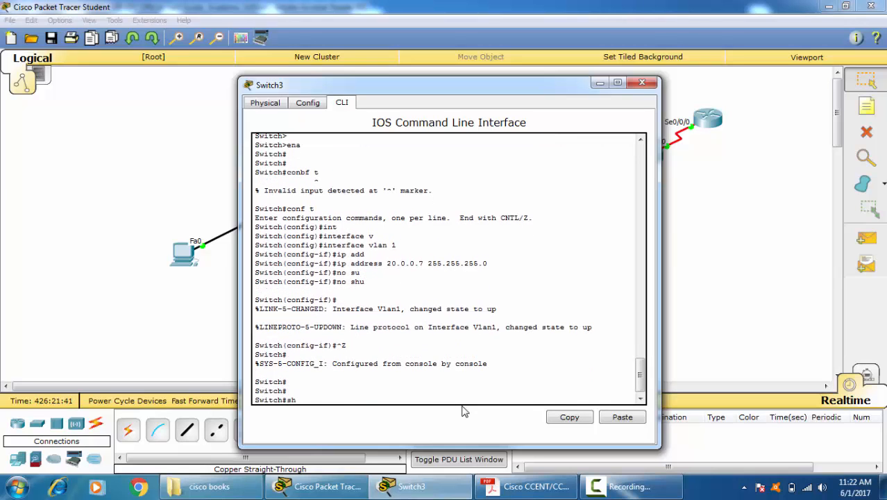
key("Tab")
key("Return")
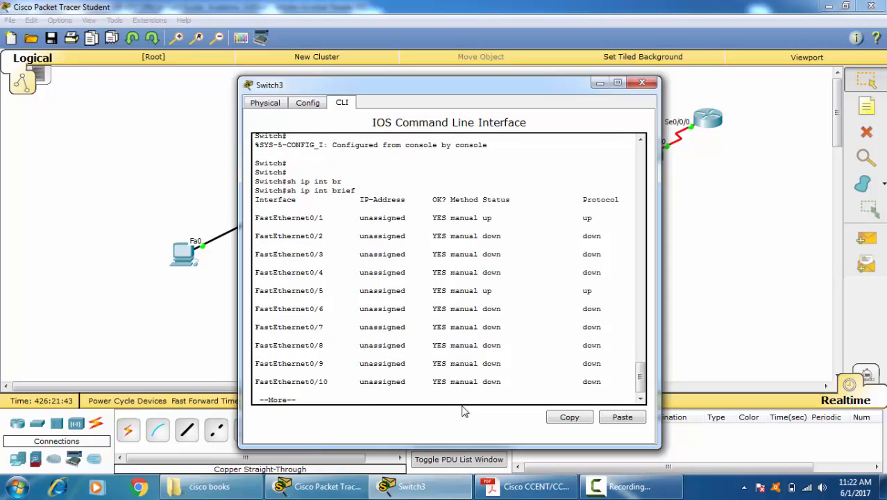
key("space")
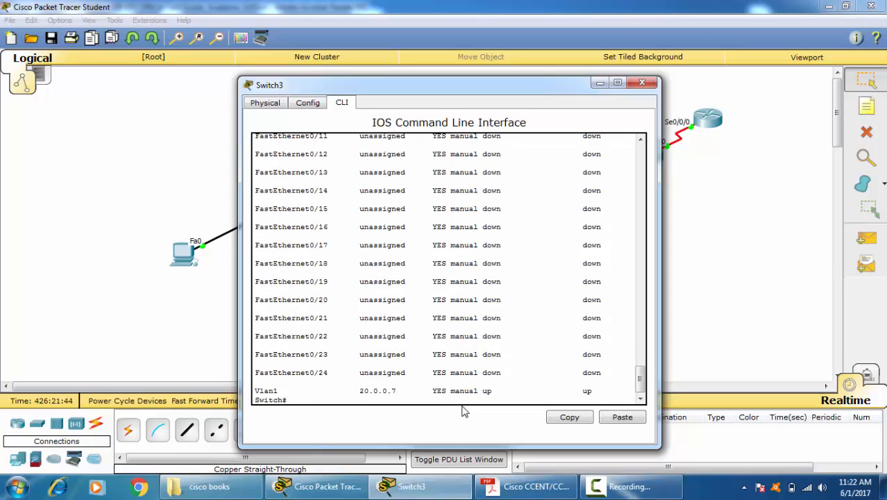
Step: Ping the TFTP server at 20.0.0.40 from the reloaded switch
type("ping 20.0.0.40")
key("Return")
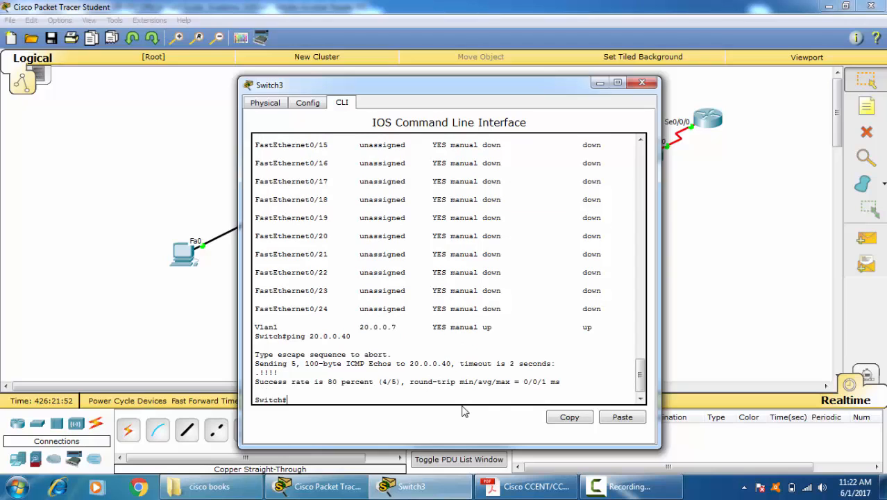
Step: Try to copy the file aa-config from the TFTP server at 20.0.0.40 to the switch's startup-config
type("cop")
key("Tab")
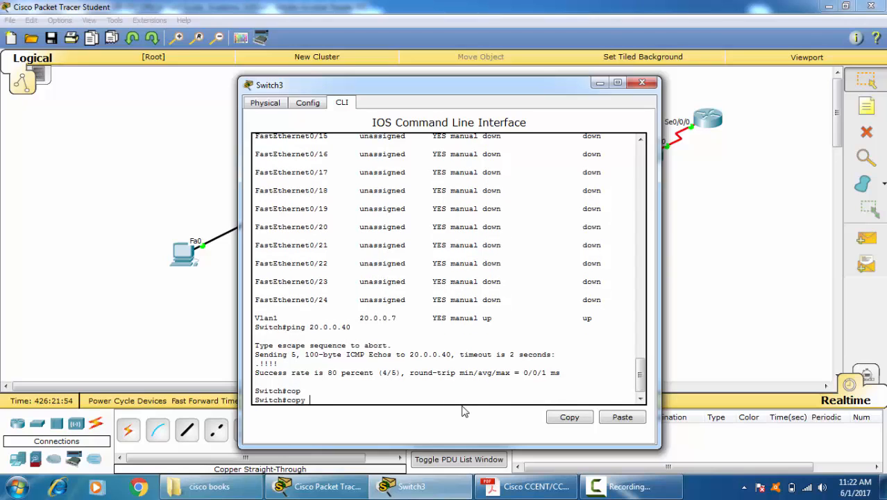
type("tf")
key("Tab")
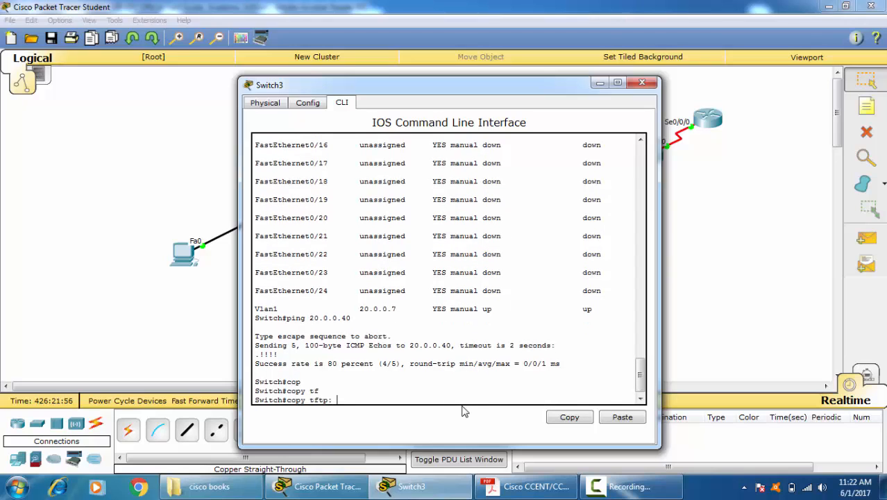
type("s")
key("Tab")
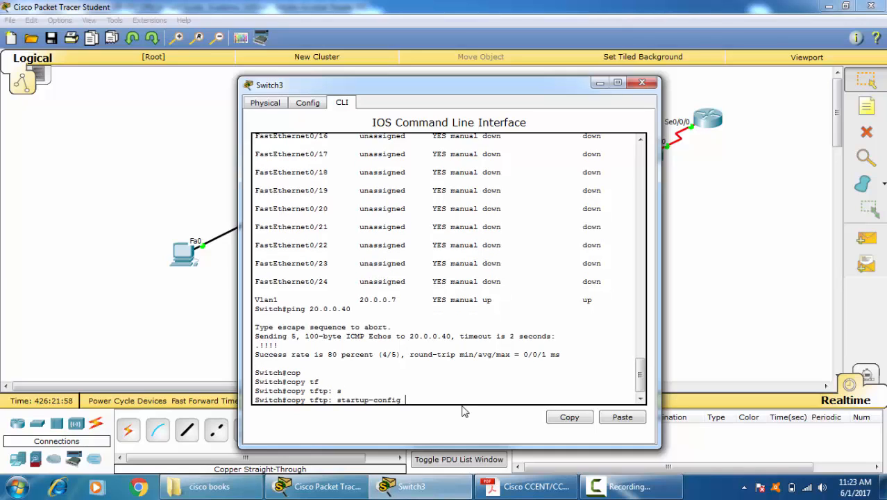
key("Return")
type("20.0.40")
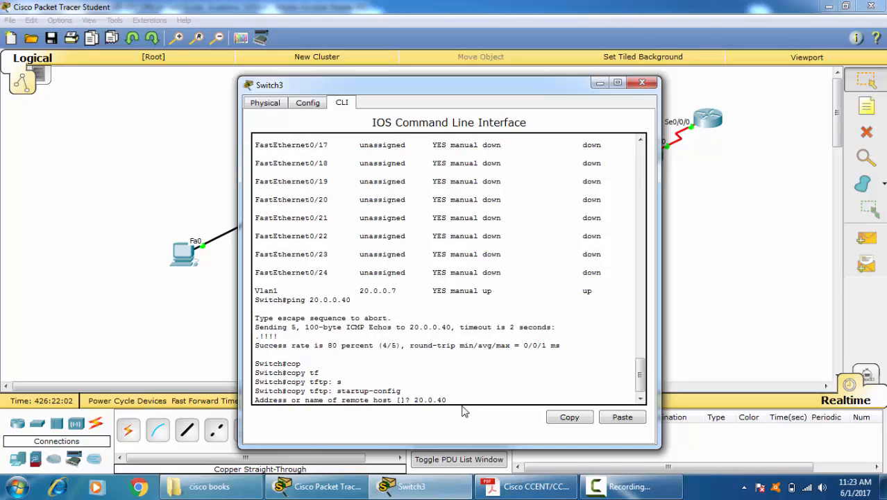
key("BackSpace")
type("0.40")
key("Return")
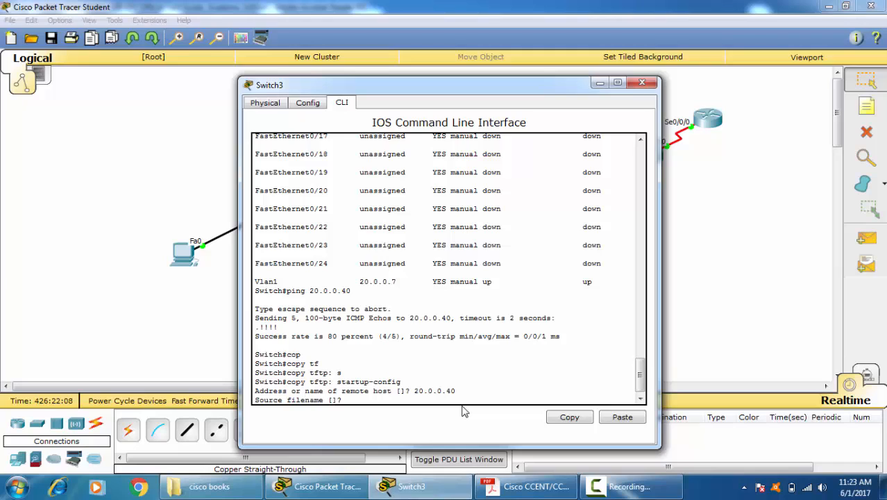
type("aa-config")
key("Return")
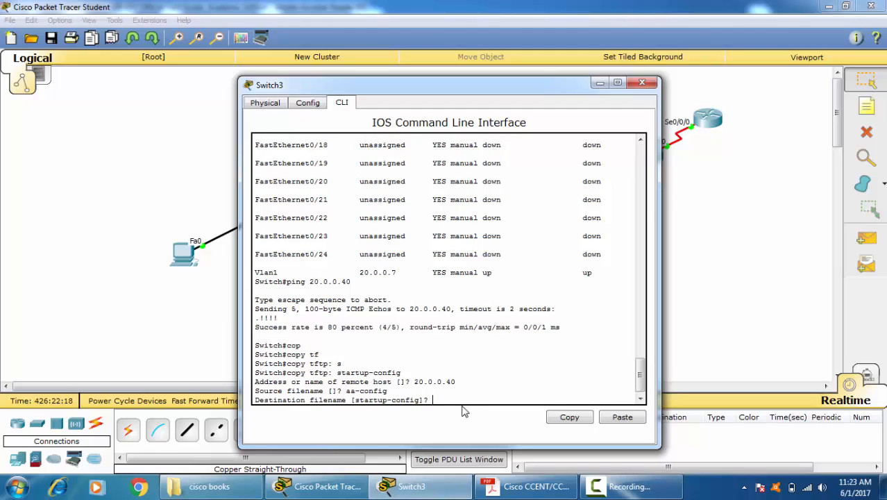
key("Return")
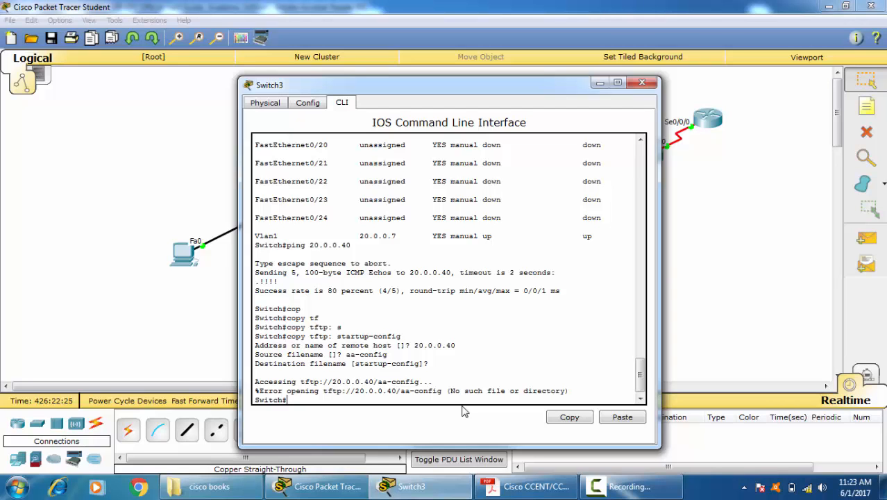
Step: Check the exact name of the switch's backup file in Server0's TFTP service, then close the server window
left_click(675, 316)
left_click(426, 135)
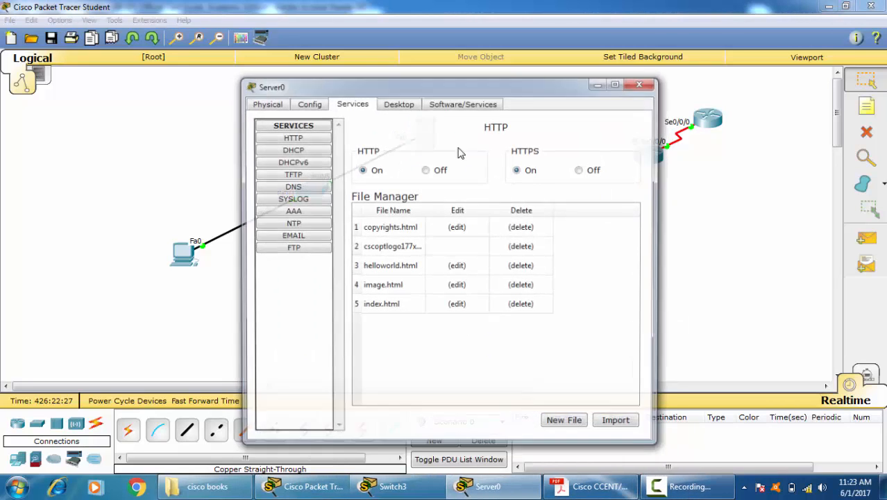
left_click(295, 176)
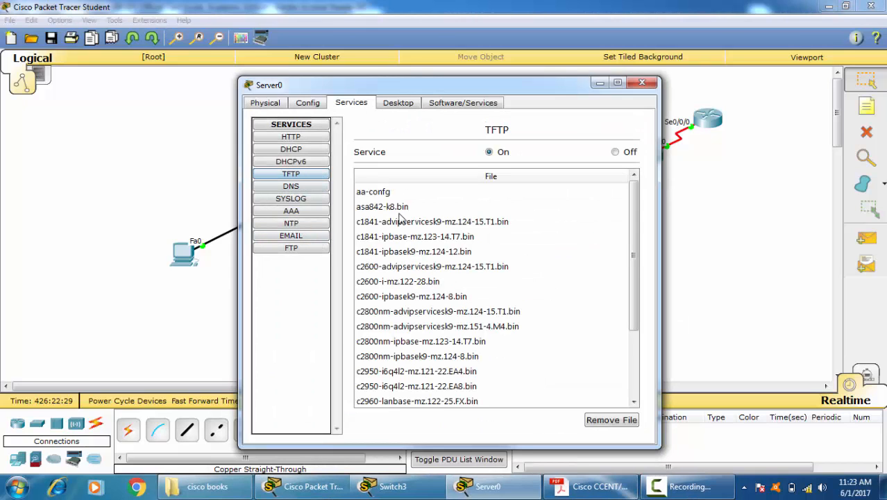
left_click(380, 193)
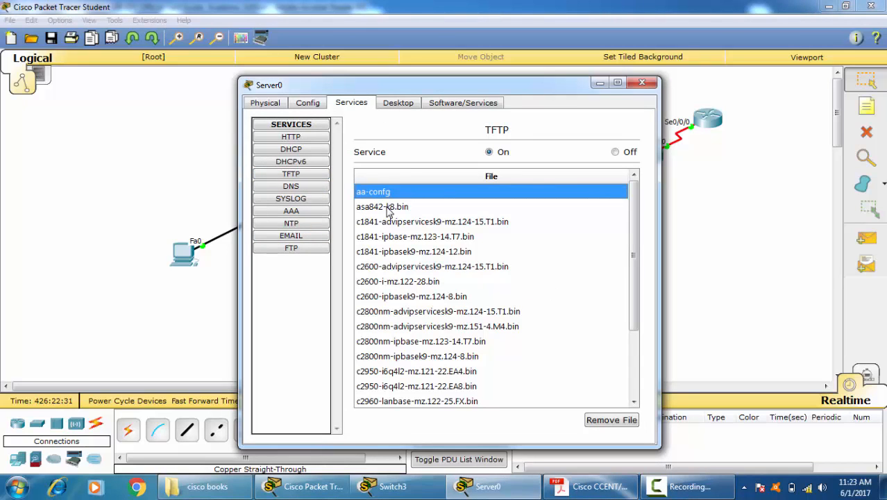
left_click(652, 85)
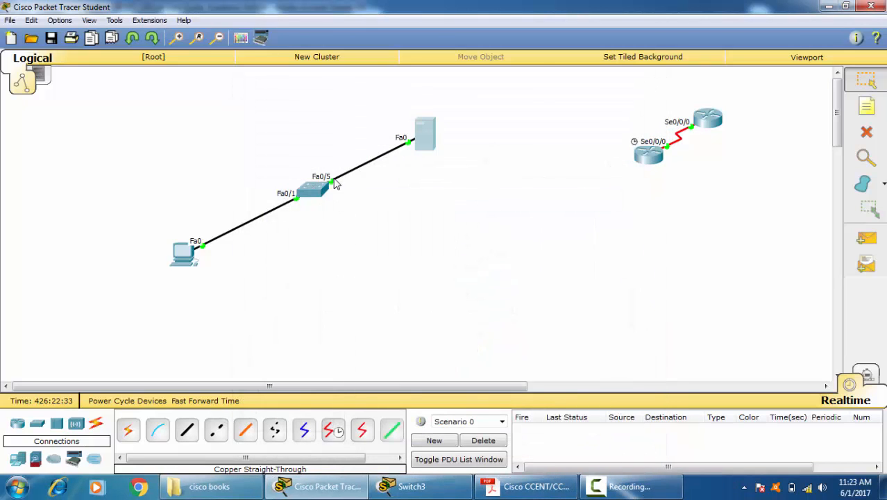
Step: Copy the backup file aa-confg from the TFTP server at 20.0.0.40 to Switch3's startup-config, accepting the default destination filename
left_click(325, 190)
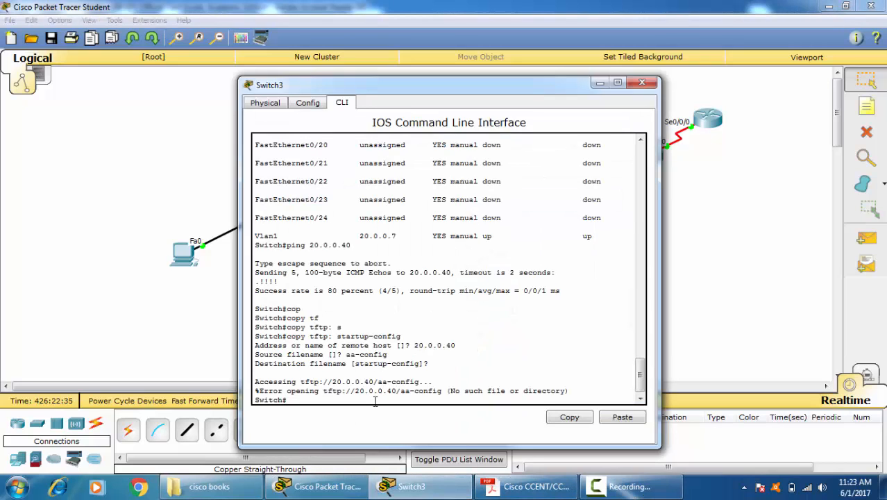
key("Up")
key("Up")
key("Down")
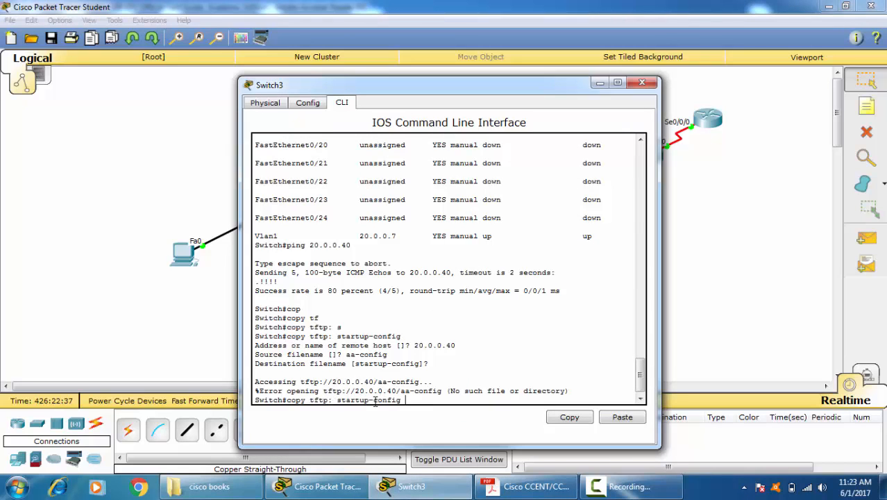
key("Return")
type("20.")
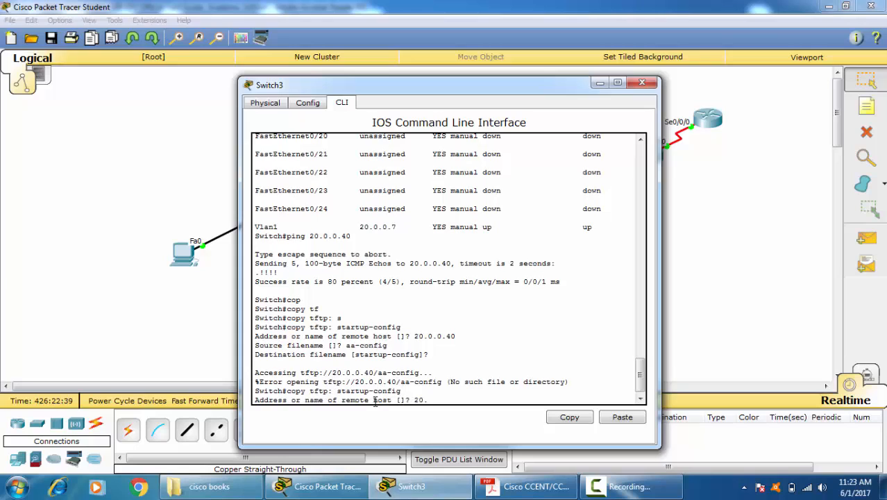
type("0.0.40")
key("Return")
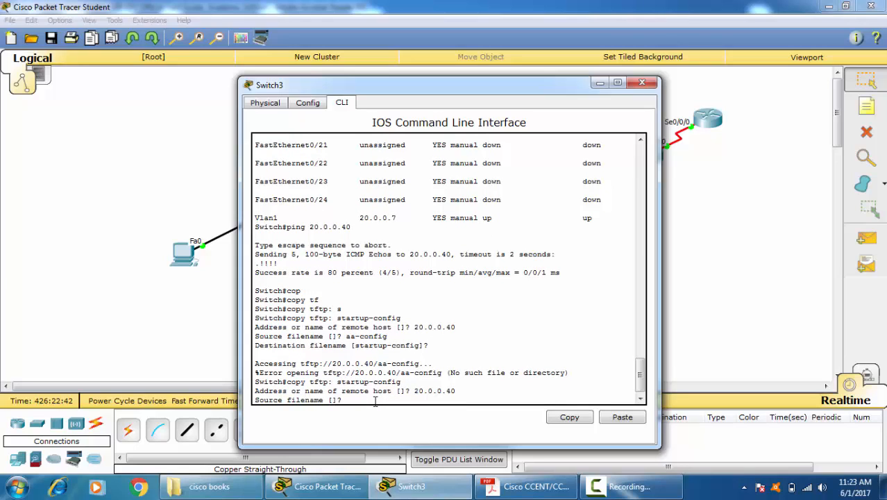
type("aa-confg")
key("Return")
key("Return")
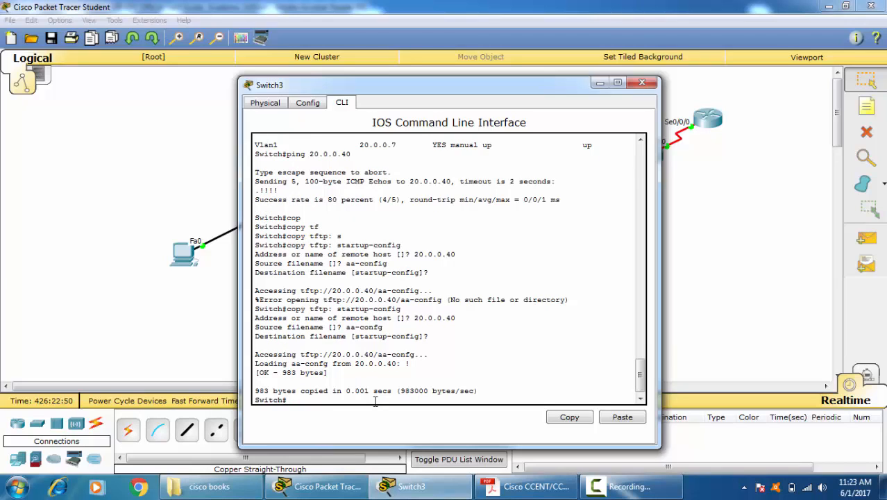
Step: Copy the restored startup-config to running-config, accepting the default destination filename
type("cop")
key("Tab")
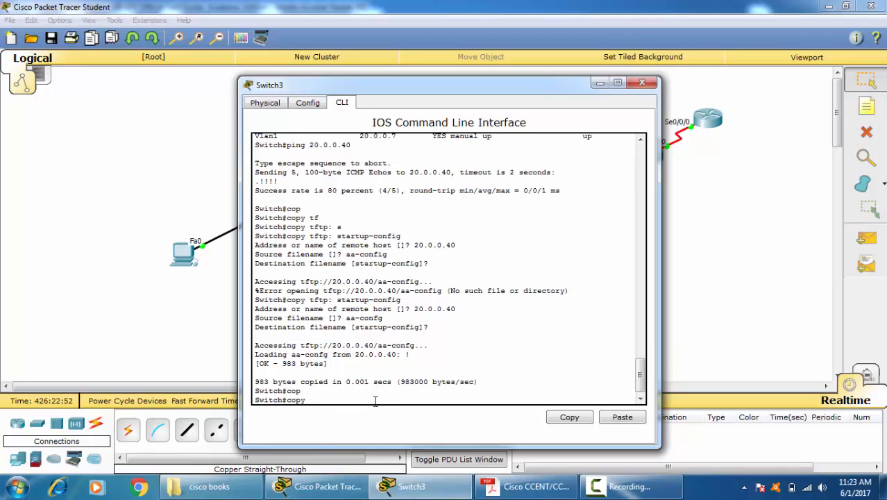
key("BackSpace")
key("BackSpace")
key("BackSpace")
key("BackSpace")
type("co")
key("Tab")
type("p")
key("Tab")
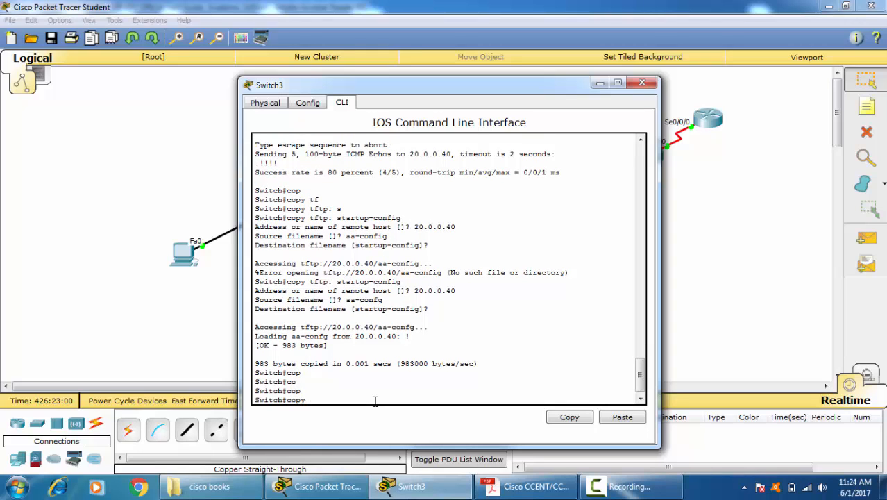
type("s")
key("Tab")
type("r")
key("Tab")
key("Return")
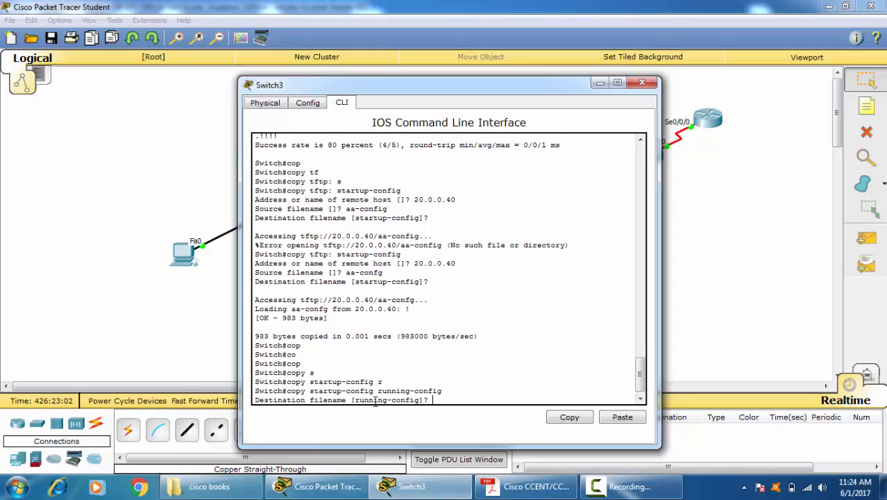
key("Return")
key("Return")
key("Return")
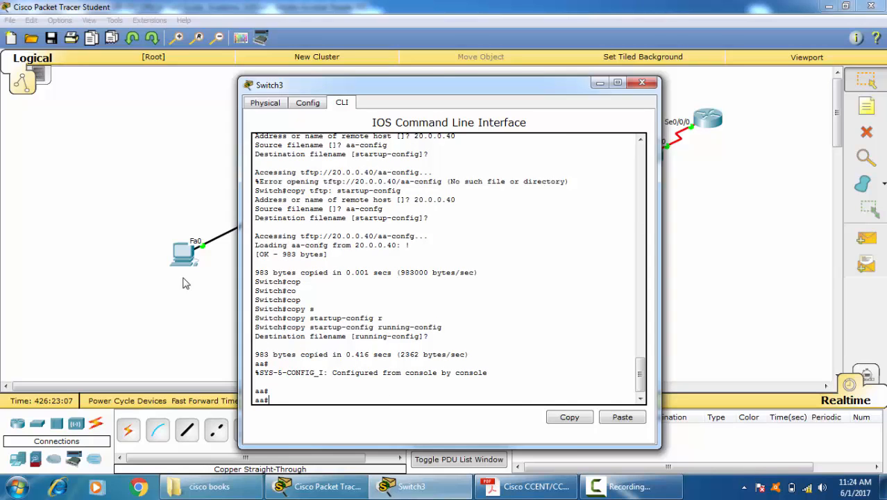
Step: Show the switch's version information and examine its model, memory, FastEthernet interfaces, base MAC address and IOS version
type("sh ver")
key("Tab")
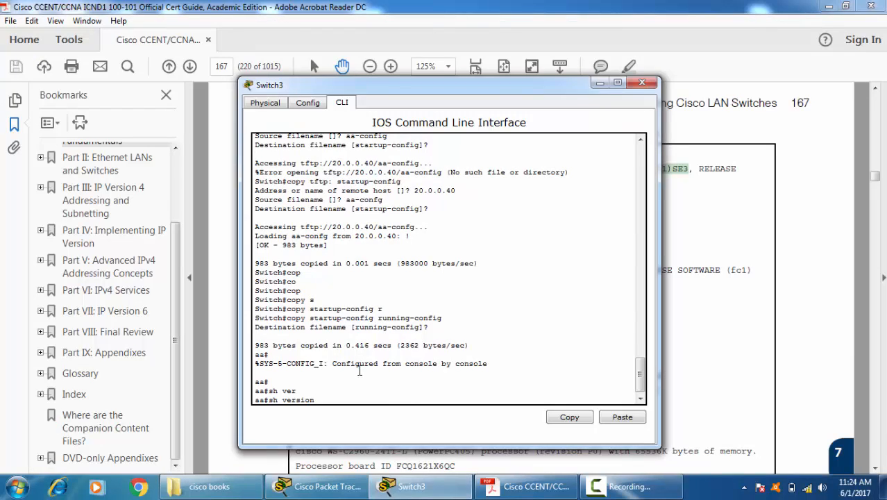
key("Return")
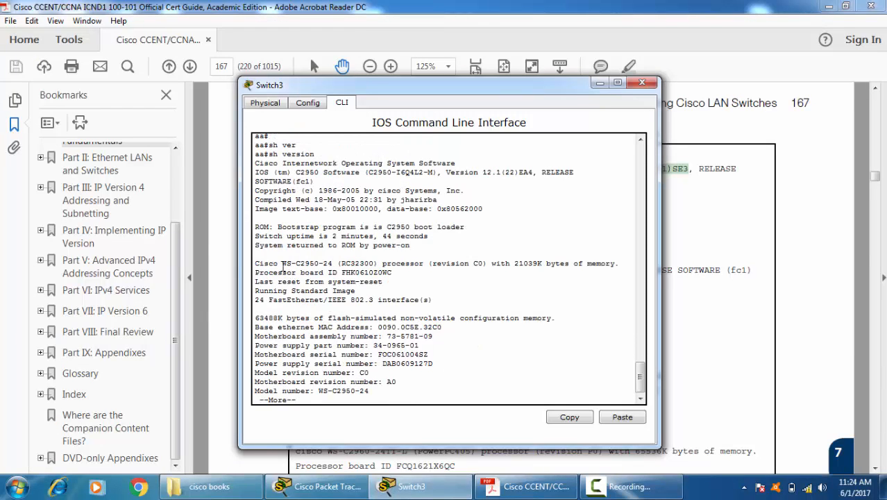
left_click_drag(273, 263, 333, 264)
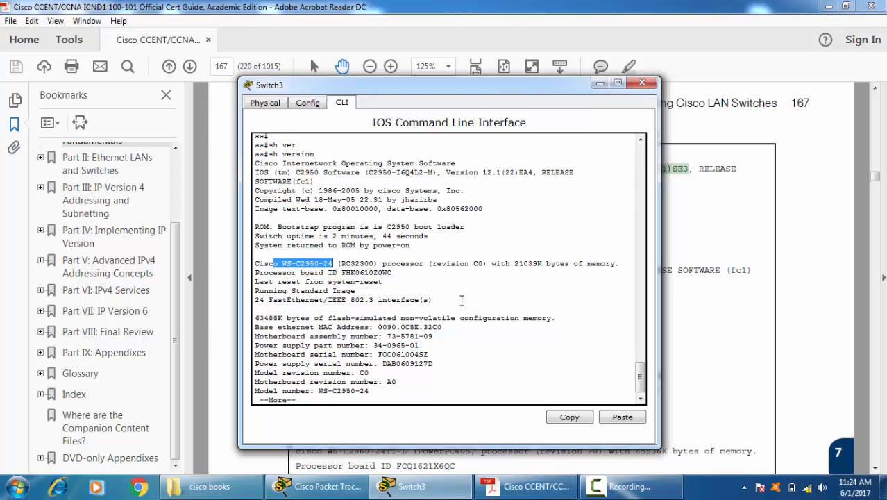
left_click_drag(508, 263, 613, 265)
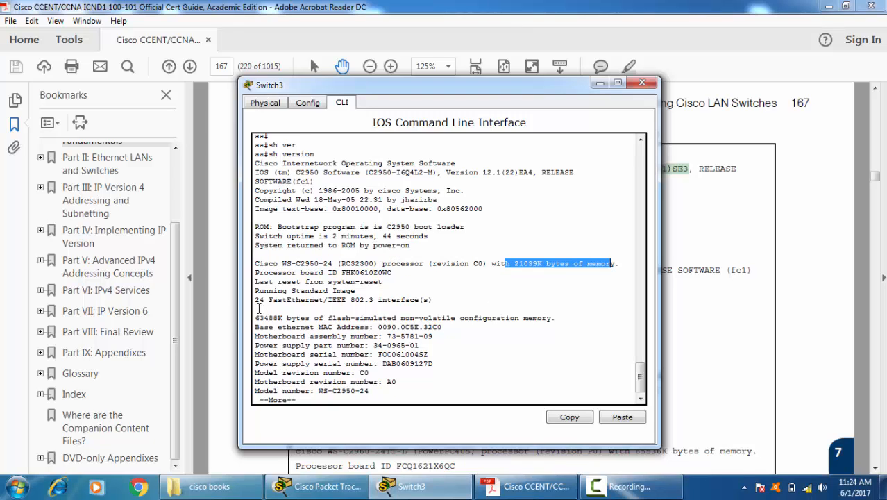
left_click_drag(255, 300, 320, 301)
left_click_drag(400, 321, 255, 309)
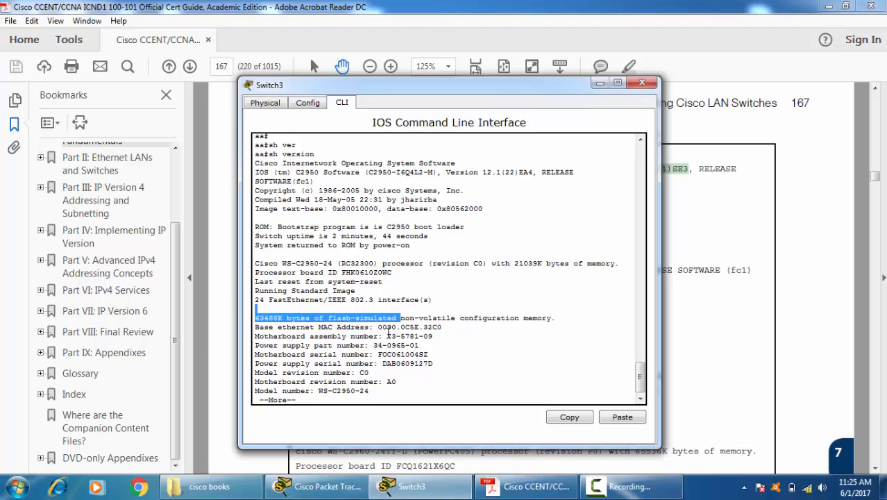
left_click_drag(556, 318, 317, 328)
left_click_drag(436, 332, 432, 329)
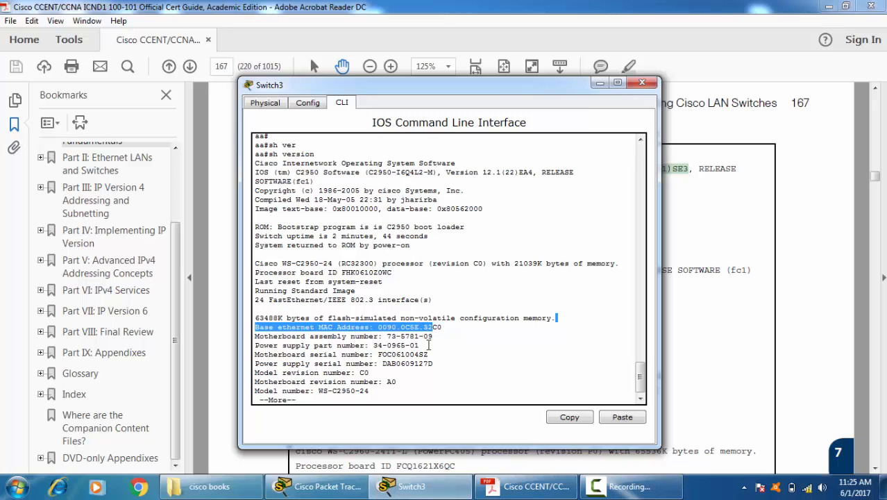
left_click(453, 347)
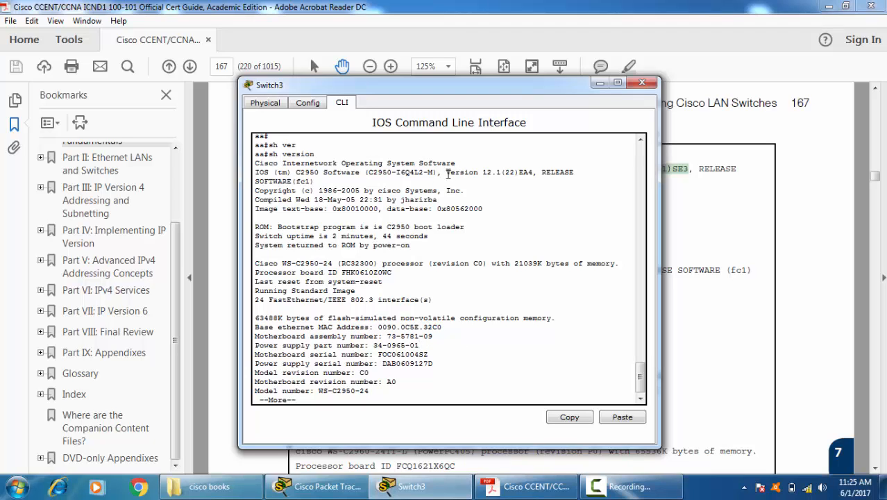
left_click_drag(445, 172, 526, 170)
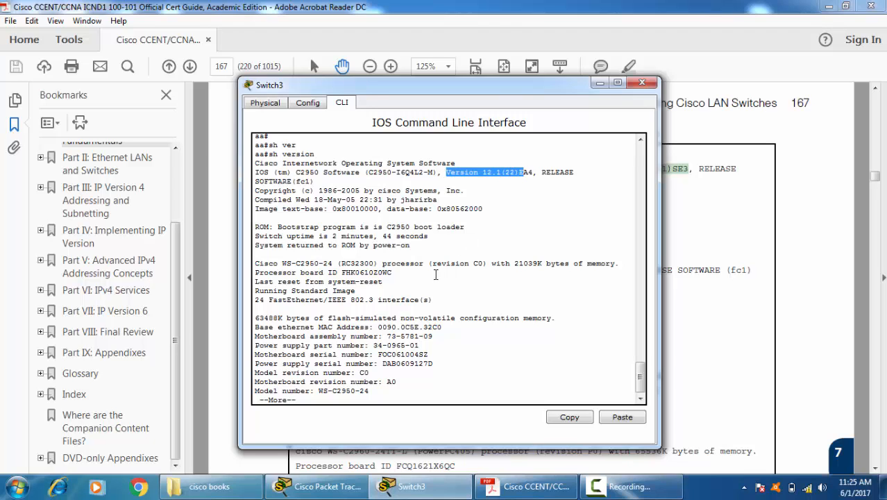
left_click(476, 245)
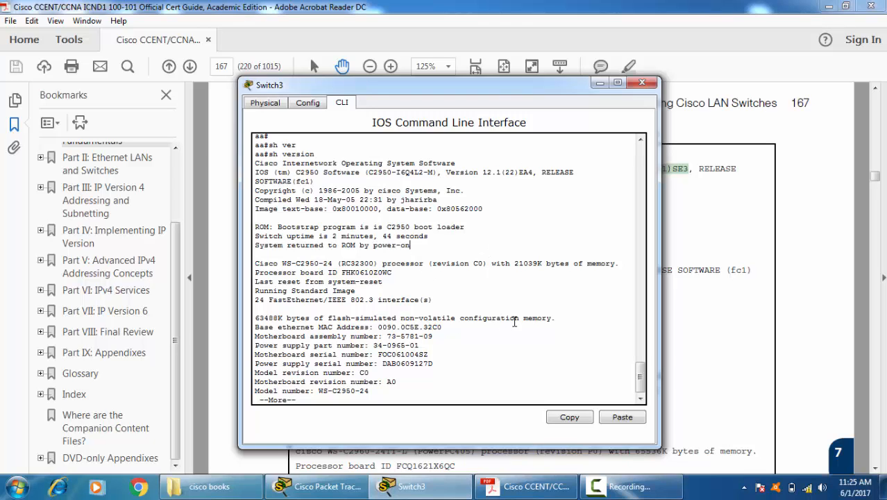
Step: Display the rest of the version output, check the serial numbers and configuration register, and close the Switch3 window
key("space")
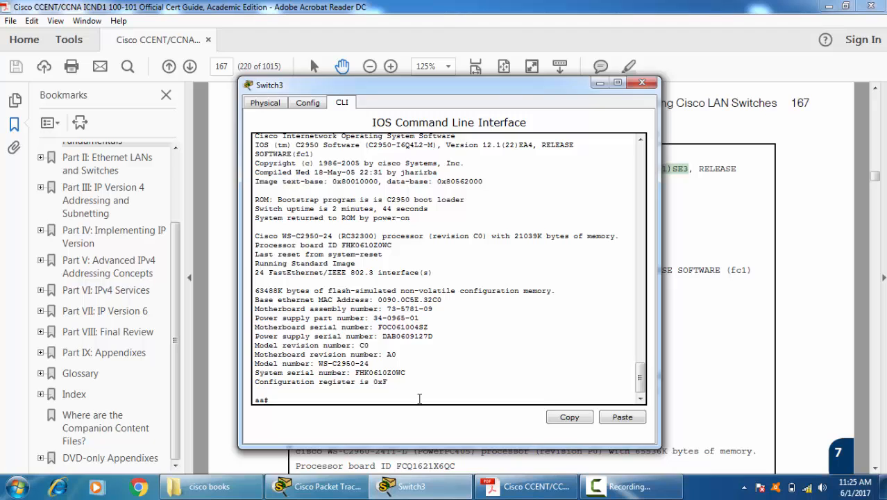
left_click(448, 309)
left_click(430, 337)
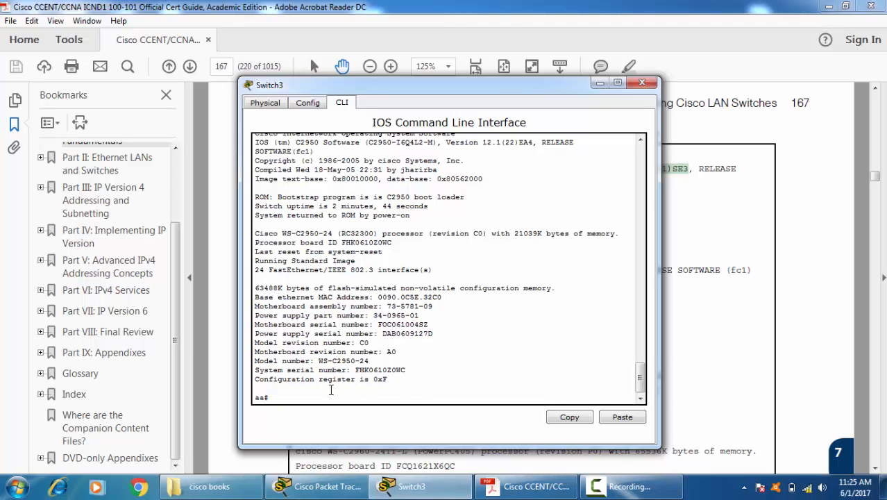
left_click(378, 386)
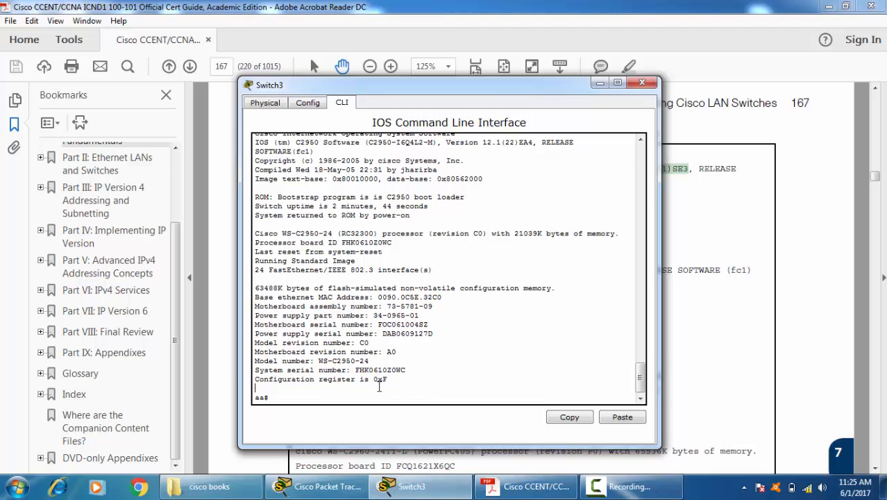
left_click(641, 84)
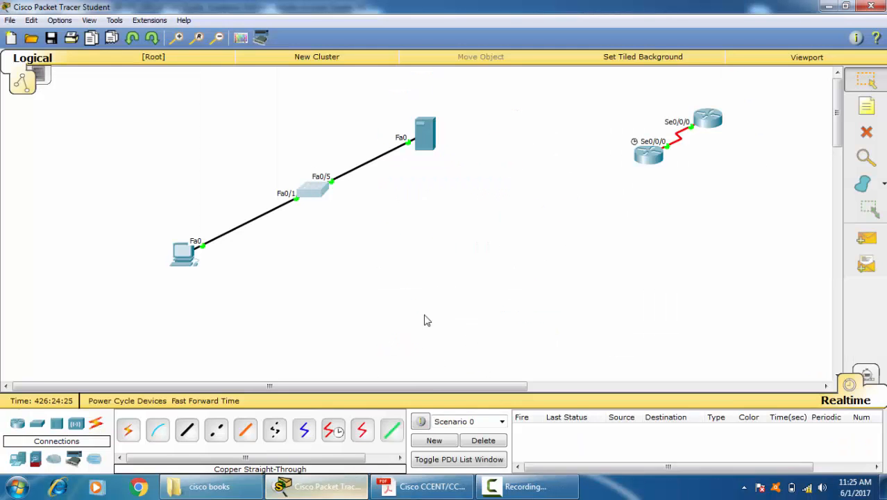
Step: Reopen Switch3's command line, list the contents of flash, and check the IOS image and configuration file names
left_click(311, 189)
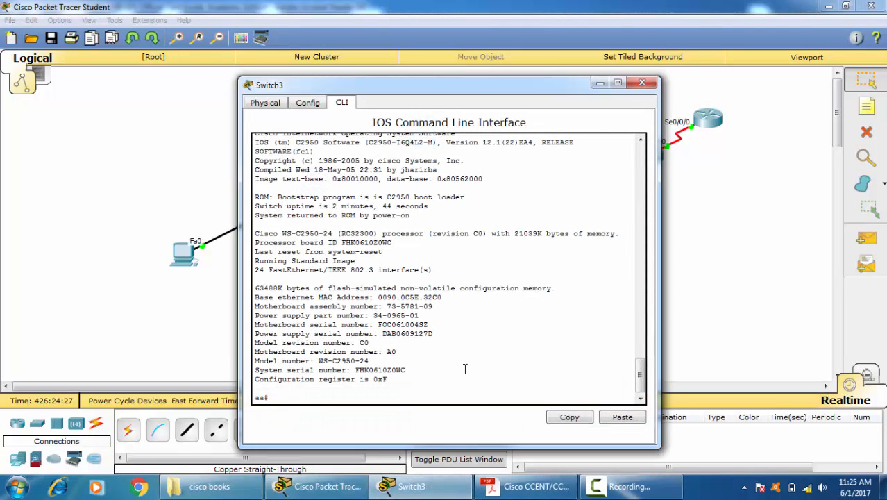
type("sh fla")
key("Tab")
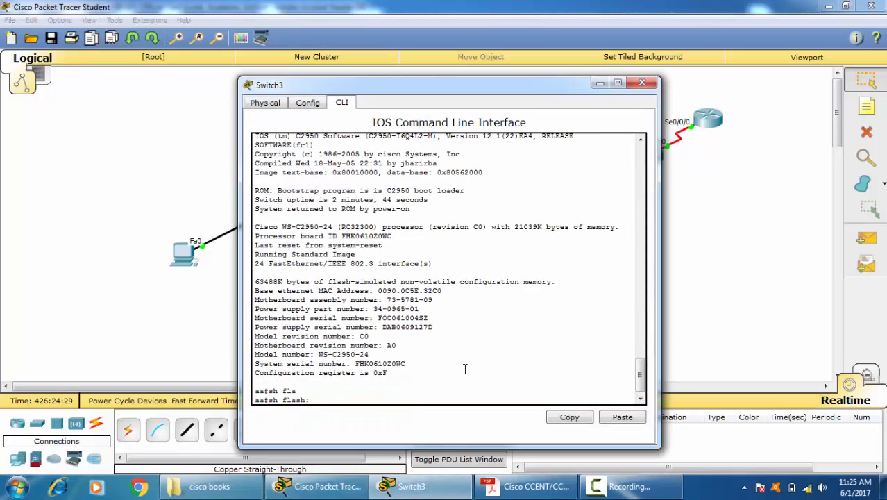
key("Return")
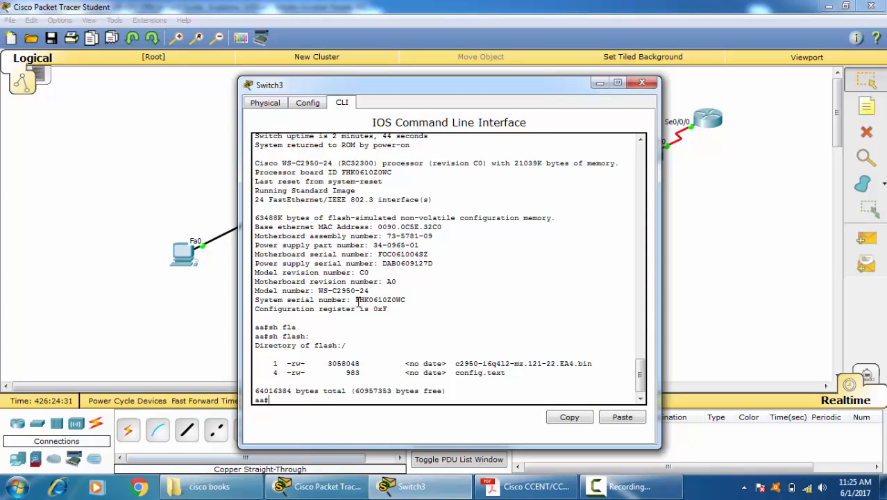
left_click_drag(452, 361, 601, 360)
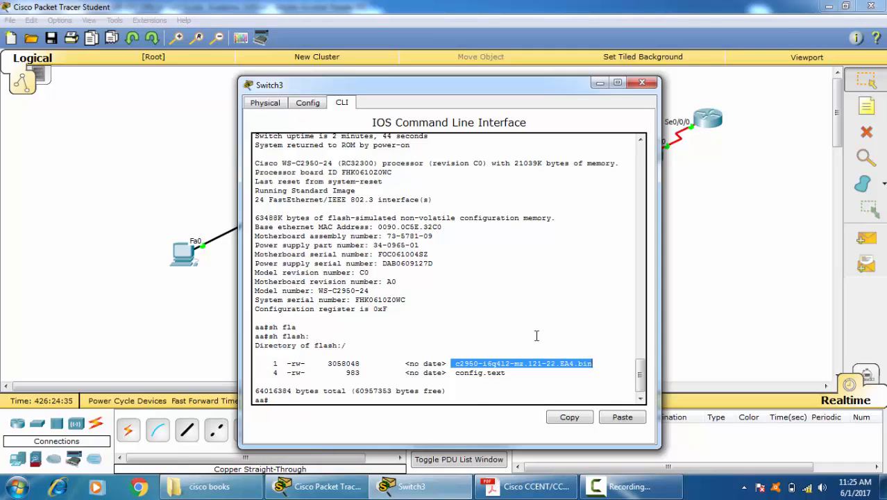
left_click_drag(453, 373, 522, 375)
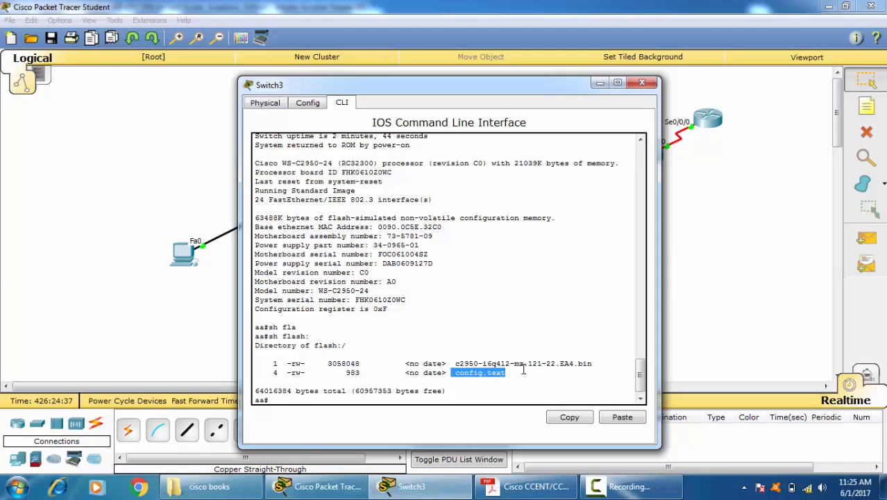
left_click(518, 301)
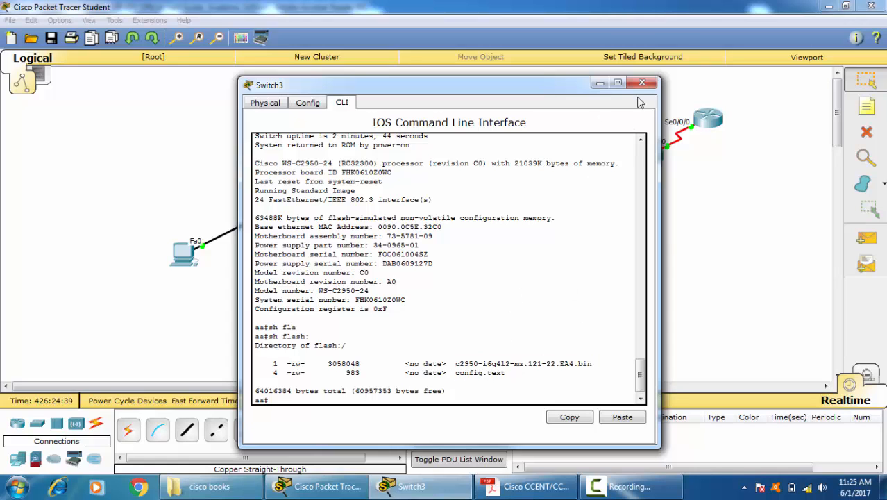
left_click(650, 84)
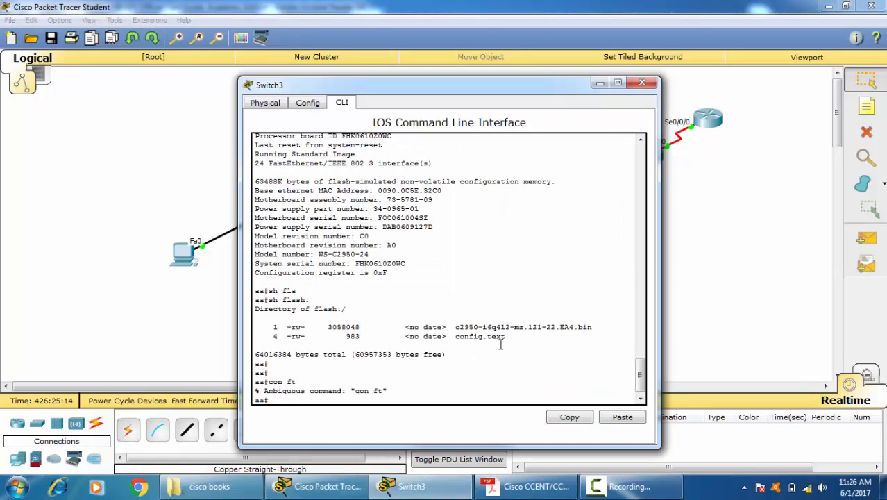
Step: Enter global configuration mode on Switch3 and set the enable password
type("nf t")
key("Return")
type("en")
key("Tab")
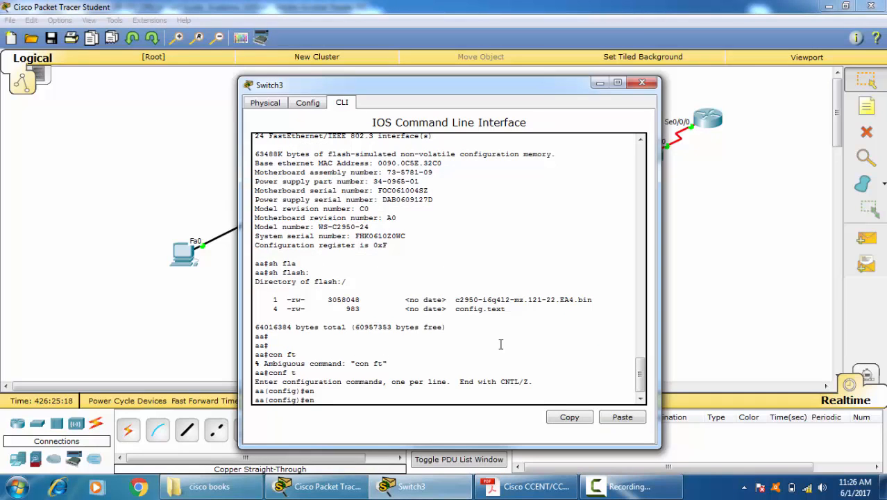
type("se")
key("Tab")
key("Tab")
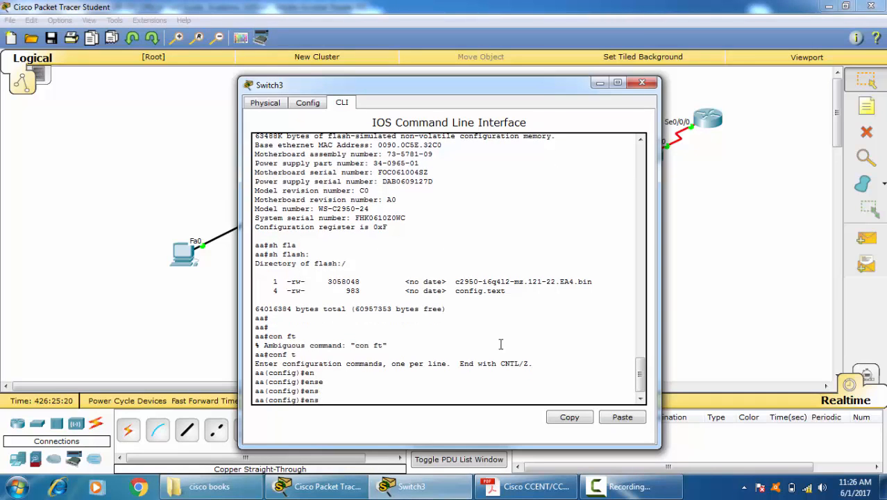
type("a")
key("Tab")
type("p")
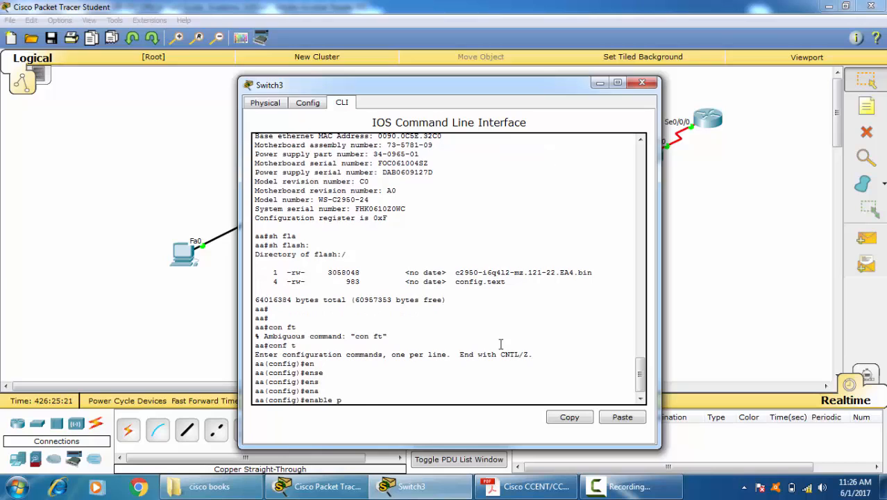
key("Tab")
key("Return")
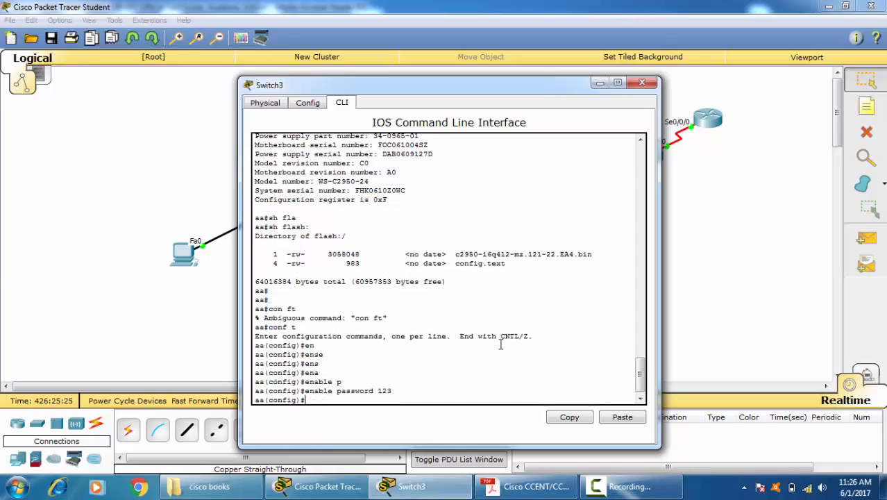
Step: Set the line password on console 0 and return to privileged EXEC mode
type("line")
key("Tab")
type("con")
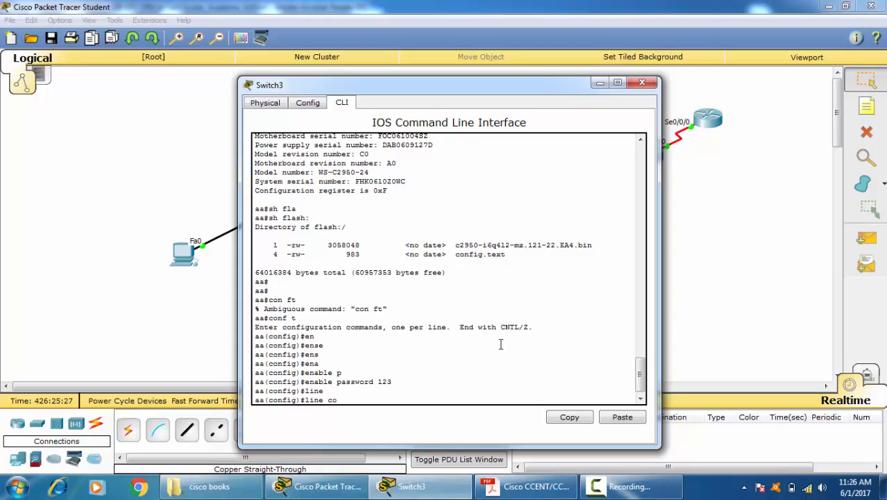
key("Tab")
type("0")
key("Return")
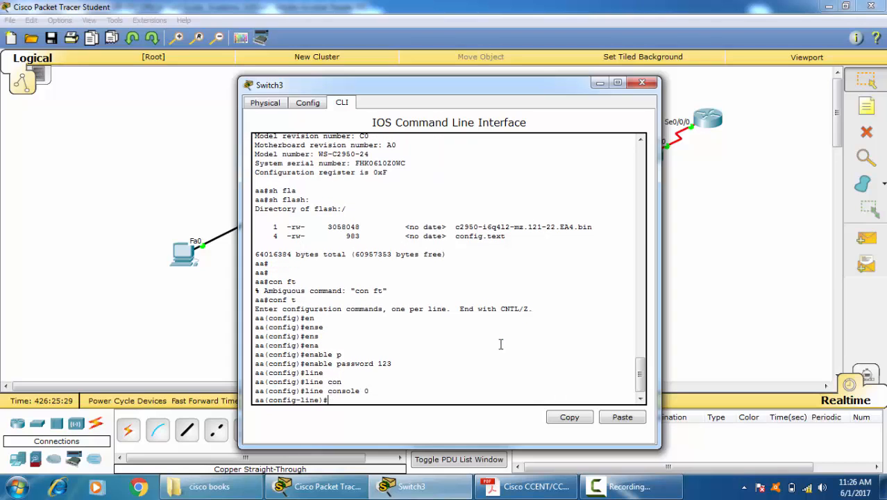
type("pass")
key("Tab")
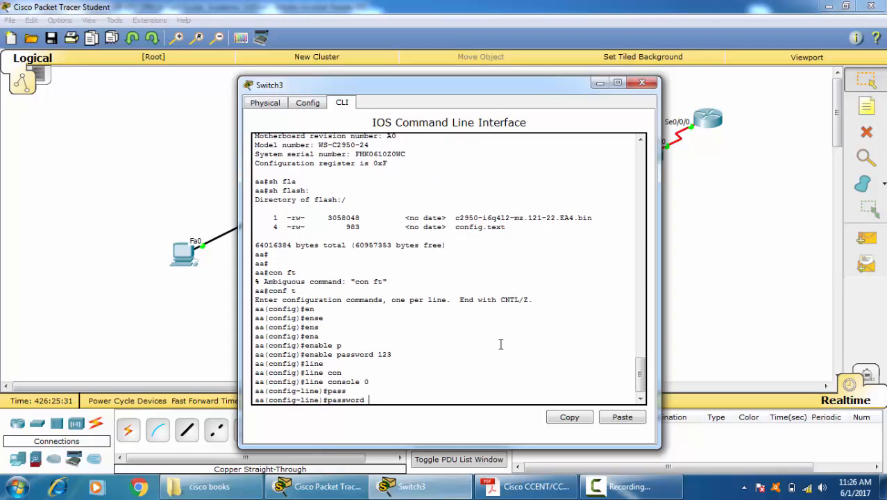
type("456")
key("Return")
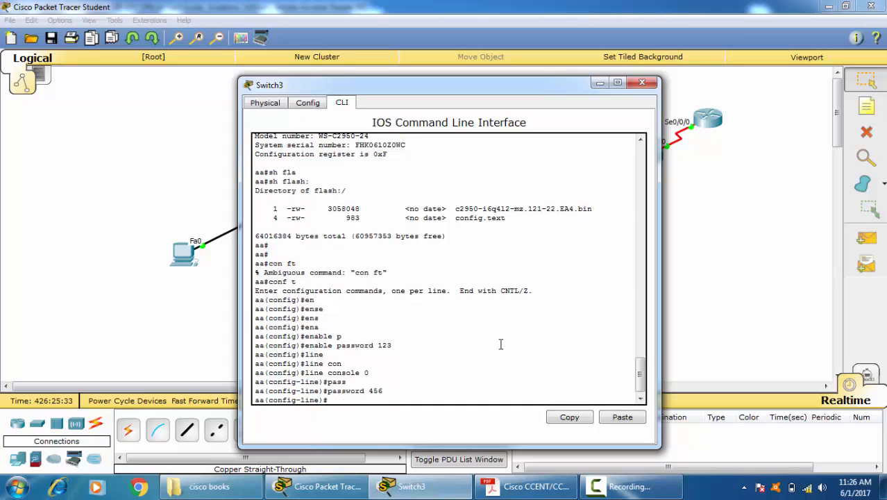
key("ctrl+z")
key("Return")
key("Return")
key("Return")
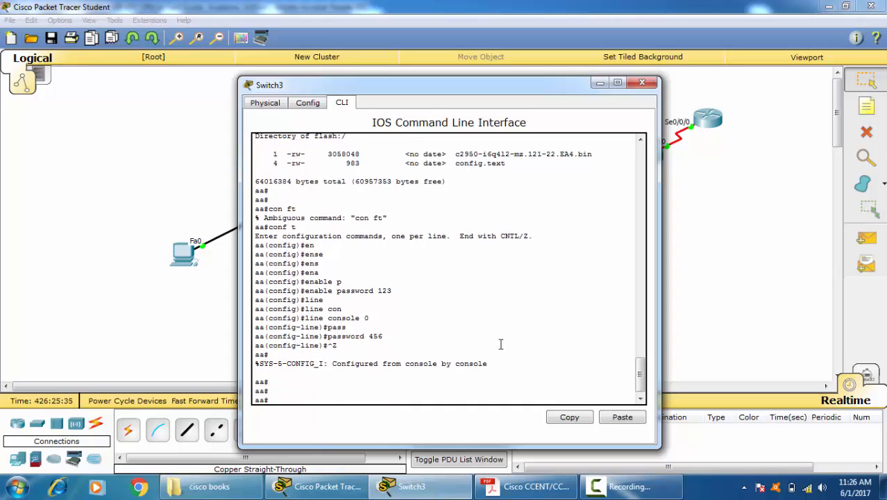
Step: Show the full running configuration and examine how the enable password and console line password are stored
type("sh riun")
key("Tab")
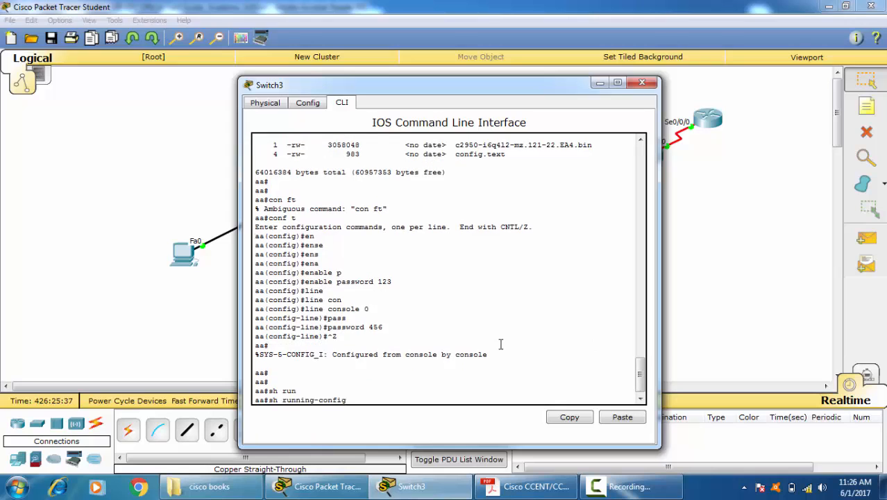
key("Return")
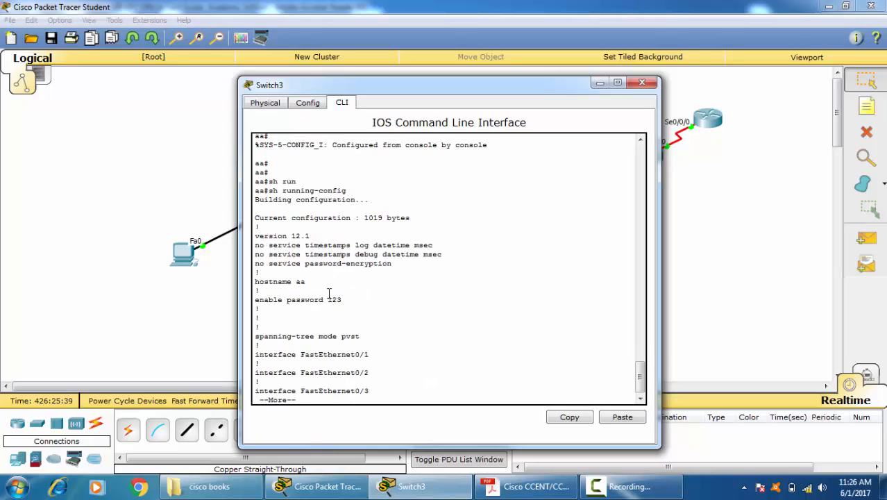
left_click_drag(329, 293, 355, 295)
left_click(346, 355)
key("space")
key("space")
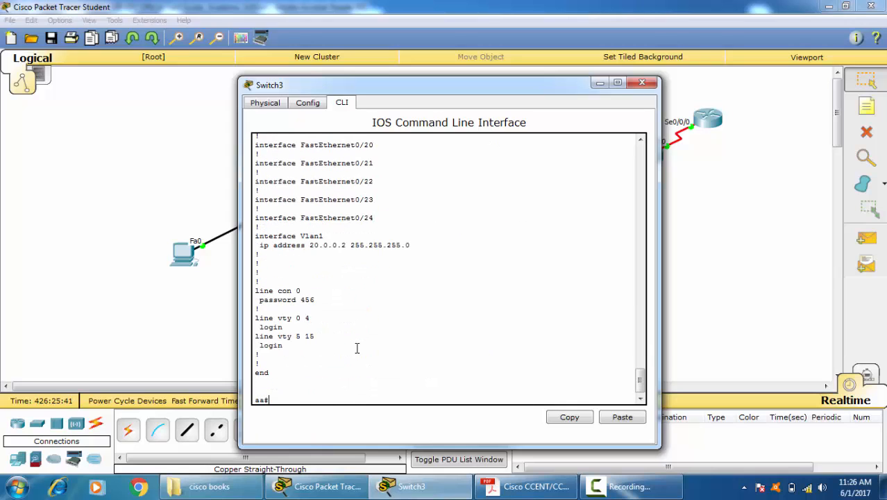
left_click_drag(293, 306, 315, 302)
left_click(349, 336)
Step: Turn on the service password-encryption option in Switch3's global configuration and return to privileged EXEC mode
type("conf t")
key("Return")
type("s")
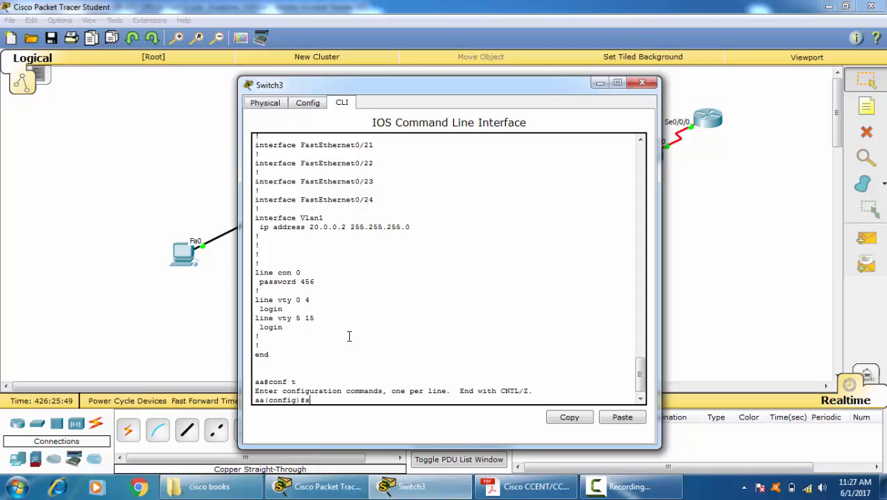
type("er")
key("Tab")
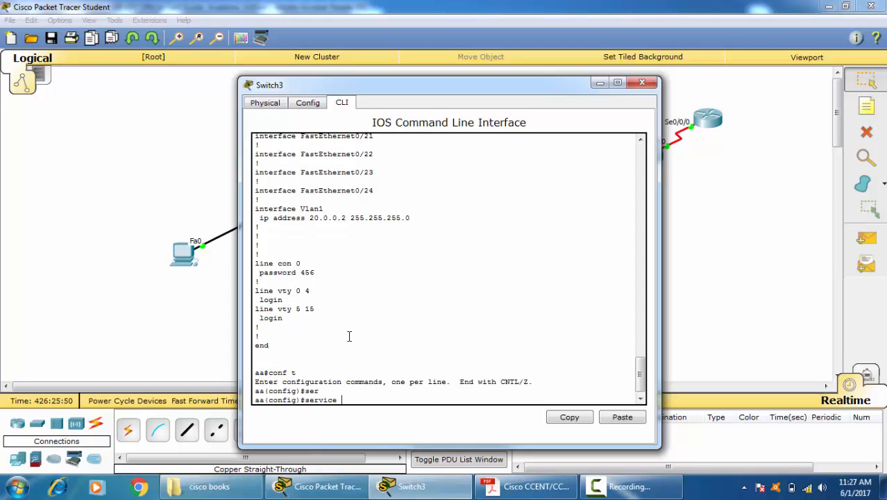
type("p")
key("Tab")
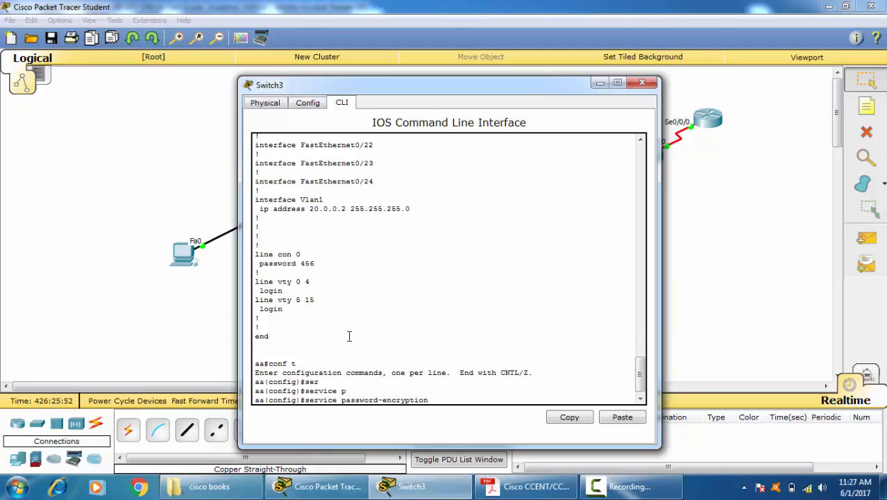
key("Return")
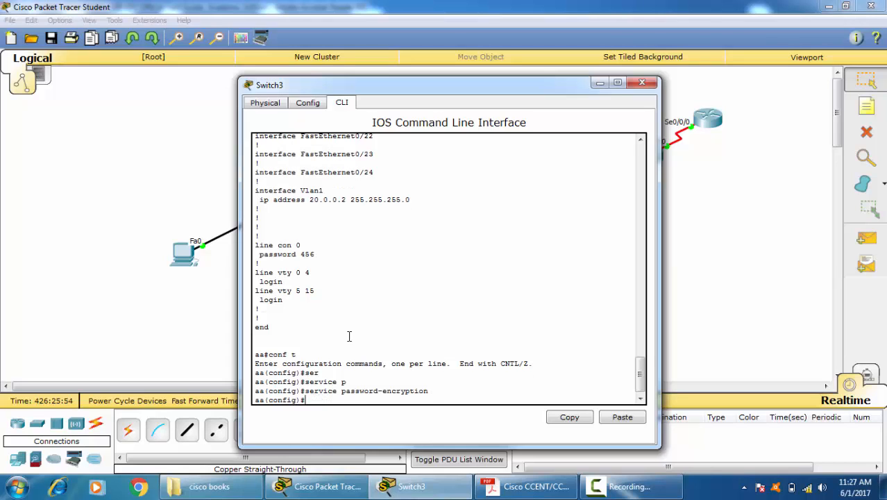
key("ctrl+z")
key("Return")
key("Return")
key("Return")
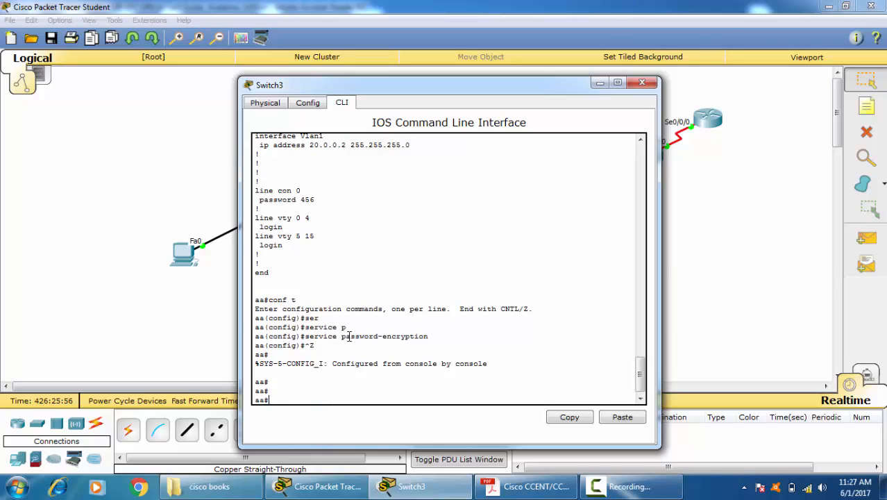
Step: Show the full running configuration again and examine how the enable and console line passwords are stored
type("sh run")
key("Return")
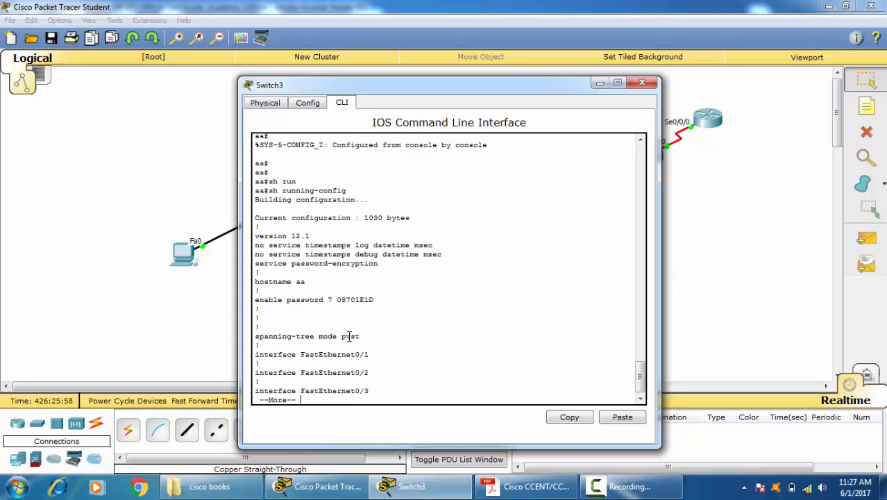
left_click_drag(326, 304, 374, 301)
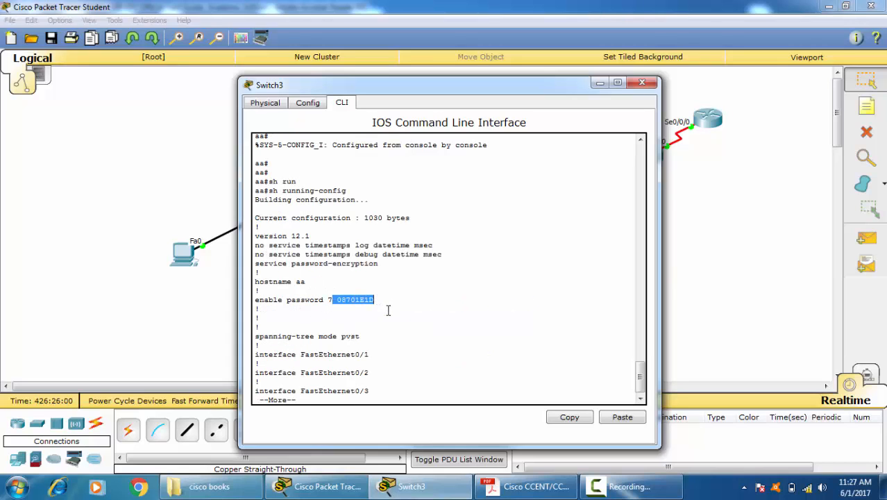
left_click(408, 292)
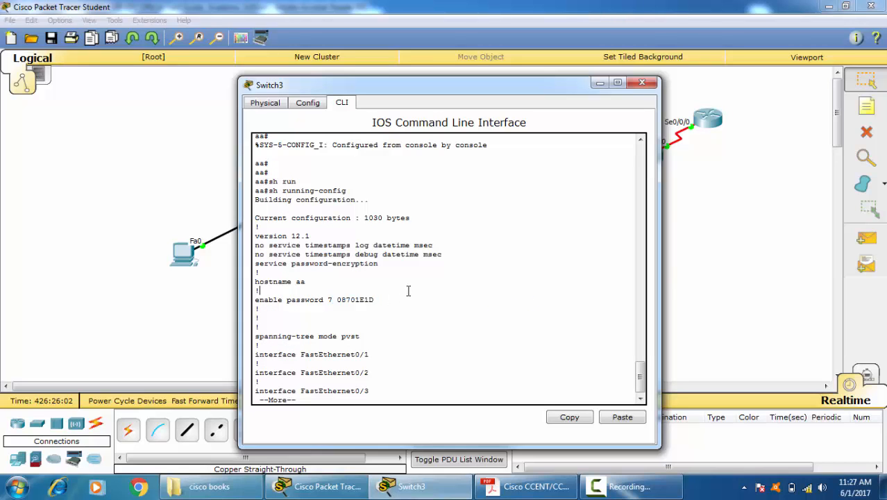
left_click_drag(325, 300, 417, 298)
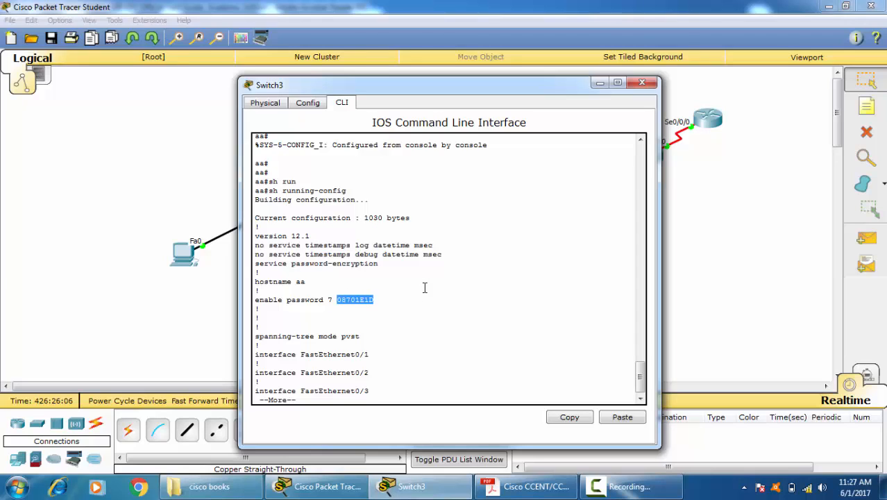
key("space")
key("space")
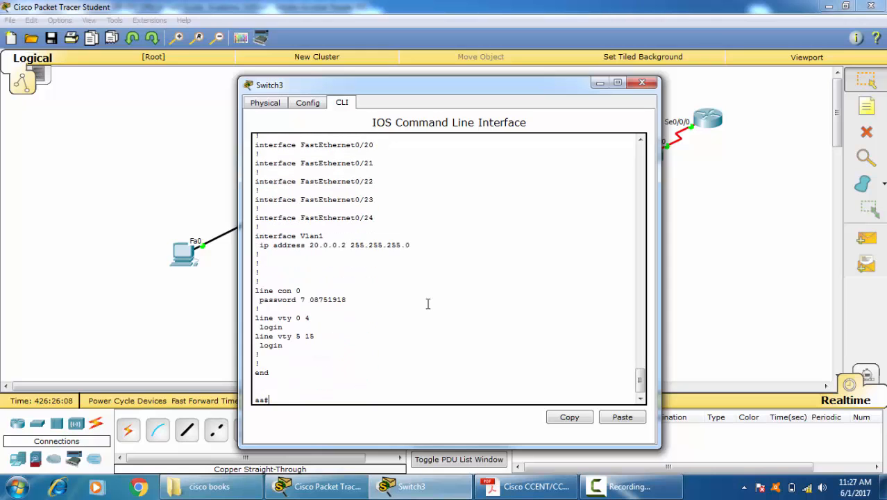
left_click_drag(310, 299, 412, 304)
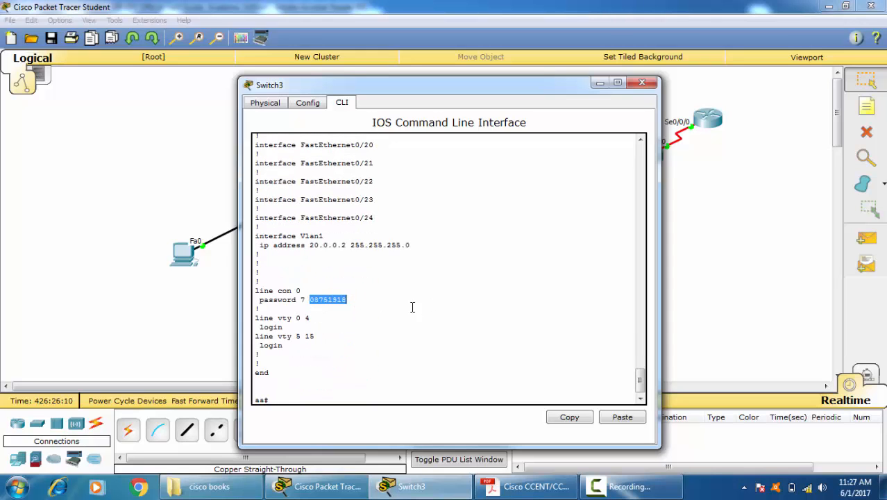
Step: Switch to the CCENT/CCNA guide in Adobe Acrobat Reader and read the History Buffer Commands table
left_click(531, 486)
scroll(430, 236, "down", 10)
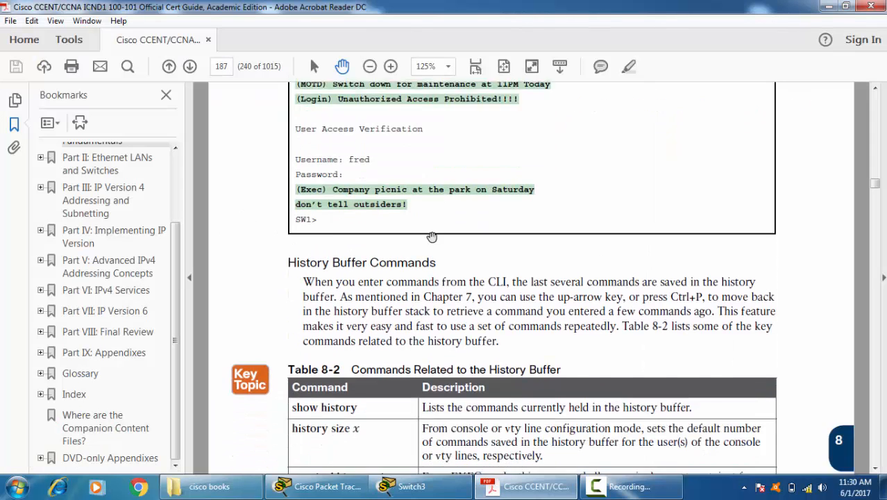
scroll(430, 236, "down", 3)
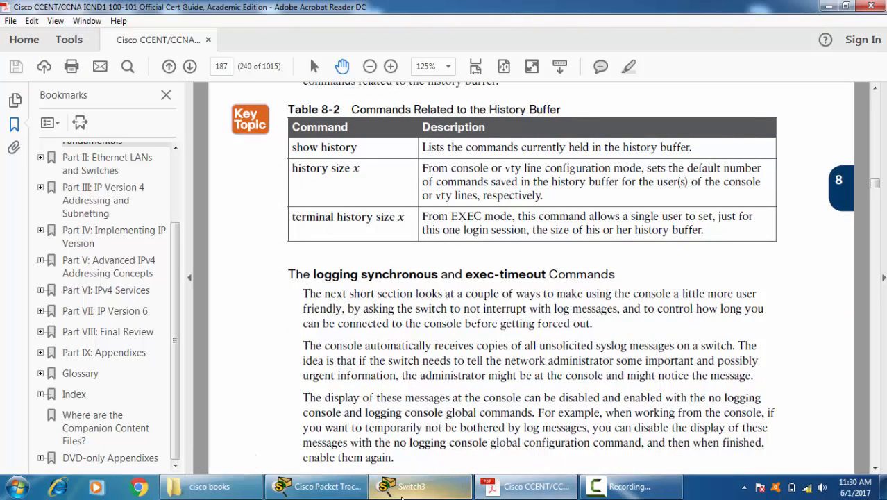
Step: Return to Switch3's command line in Packet Tracer and enter line configuration mode for console 0
left_click(412, 485)
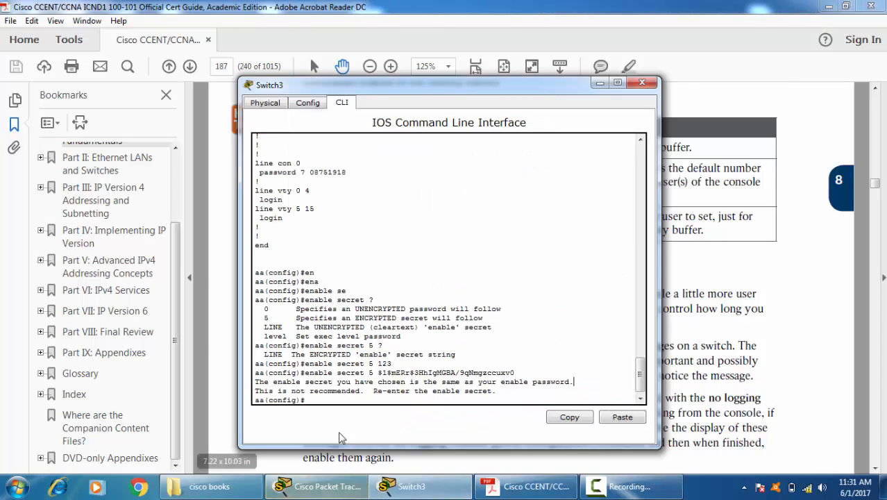
type("lin")
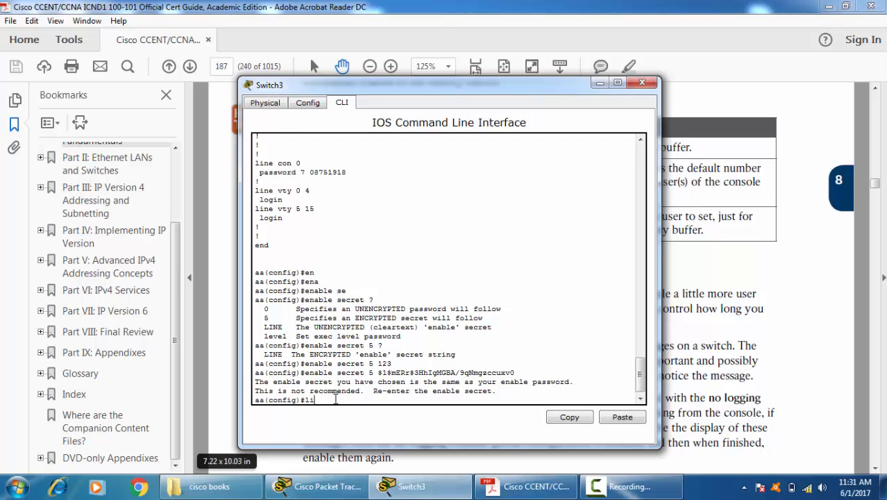
key("Tab")
type("con")
key("Tab")
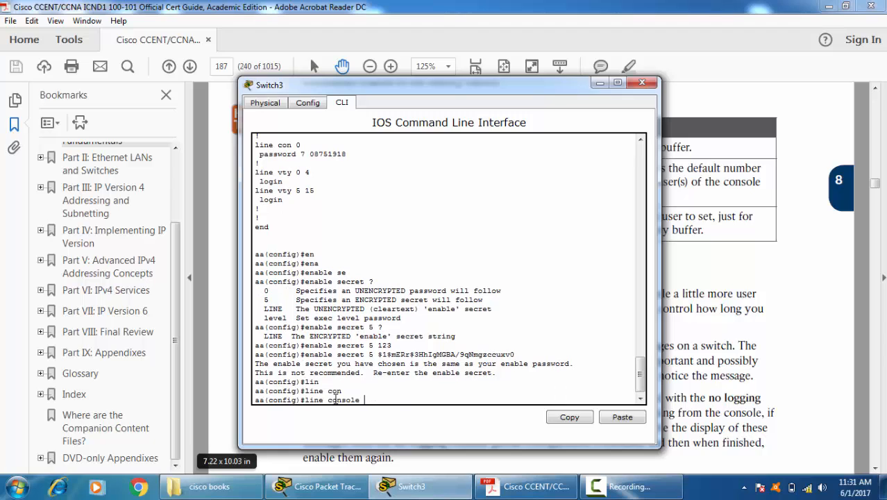
key("Return")
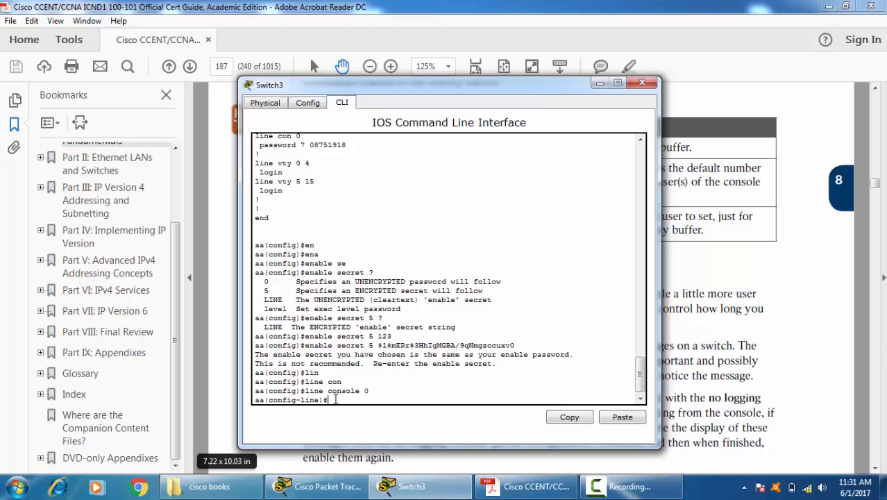
Step: Show the command history from line configuration mode and review the list of stored commands
type("do sh his")
key("Return")
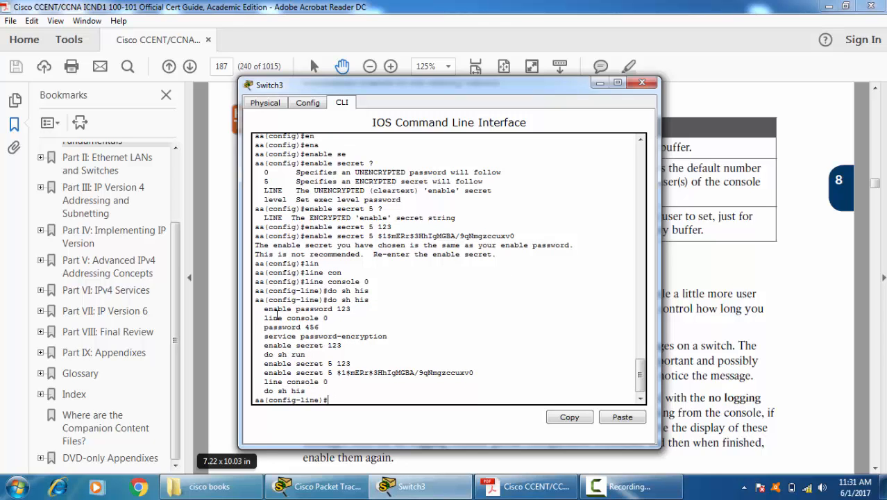
left_click_drag(264, 308, 336, 392)
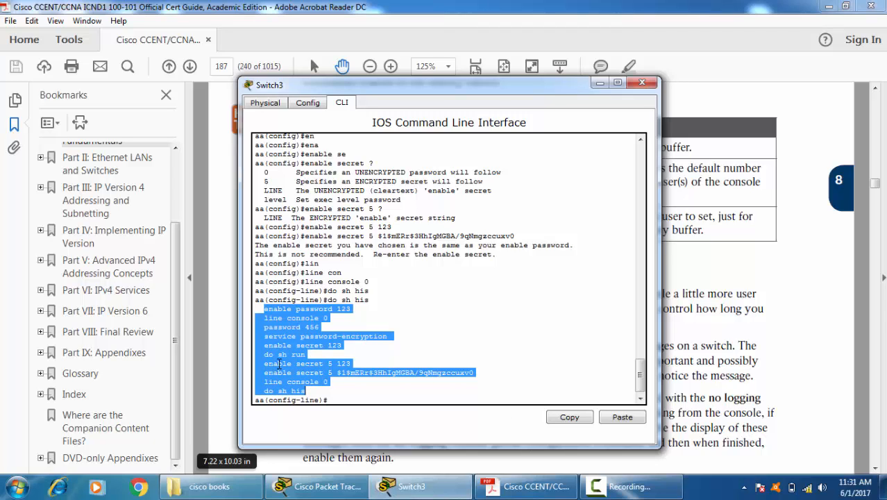
left_click(352, 398)
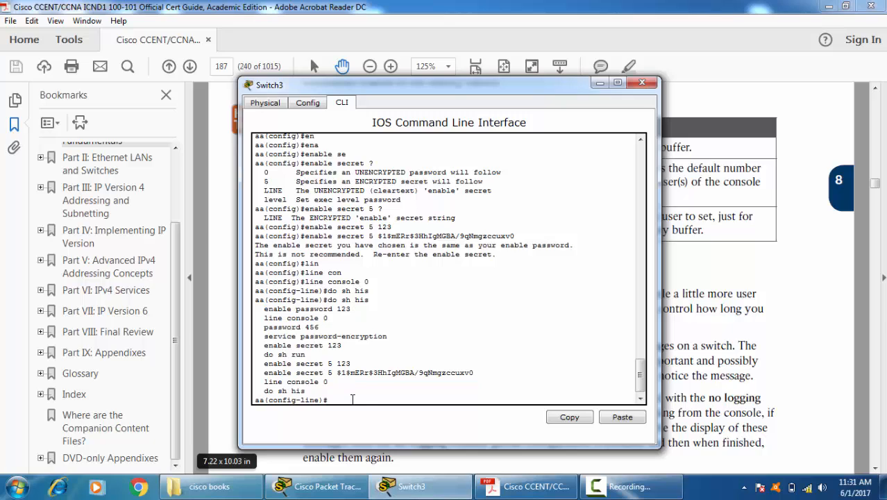
Step: Set the console line's history size to 2
key("Up")
key("BackSpace")
key("BackSpace")
key("BackSpace")
key("BackSpace")
key("BackSpace")
key("BackSpace")
key("BackSpace")
key("BackSpace")
type("hist")
key("Tab")
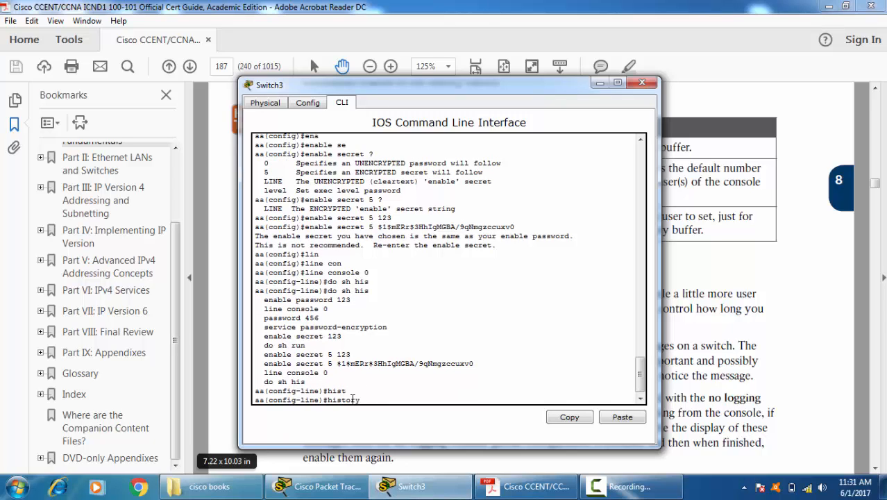
type("s")
key("Tab")
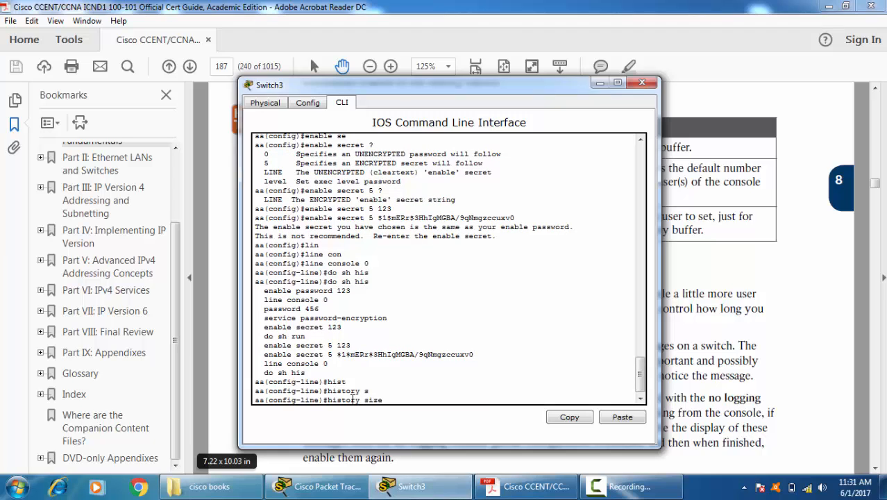
type("2 ?")
key("Return")
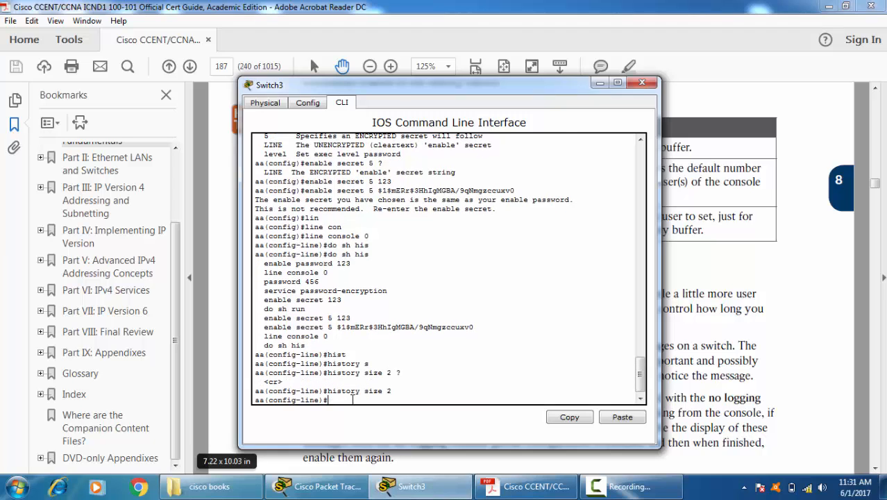
Step: Show the command history again with the reduced buffer and recall earlier commands from it
type("do sh his")
key("Return")
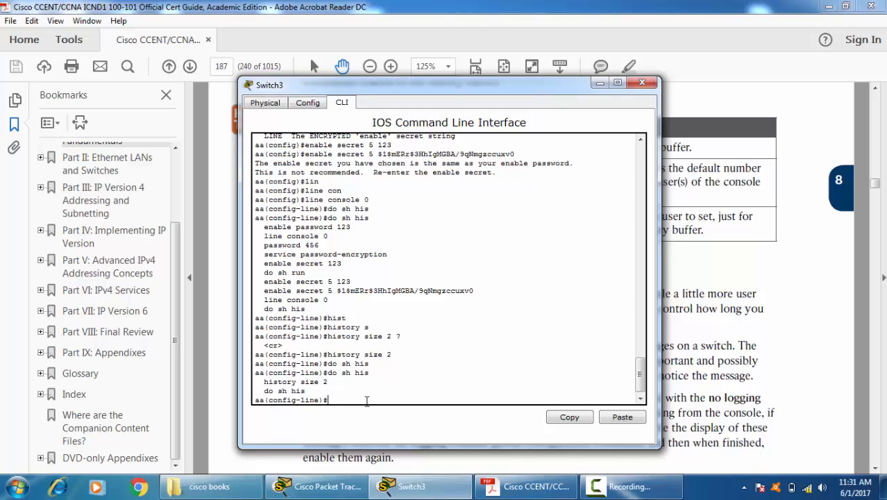
key("Up")
key("Up")
type("?")
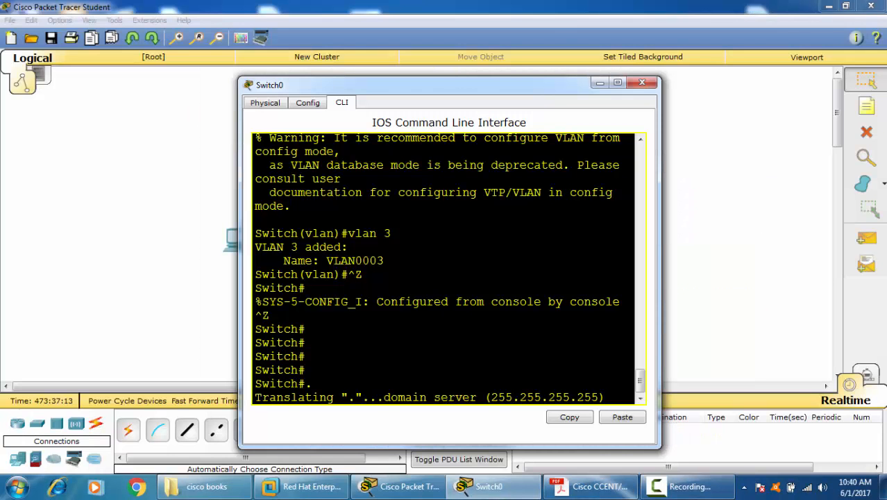
Step: Abort the running domain name lookup on Switch0 and get back to an empty privileged EXEC prompt
double_click(388, 234)
key("ctrl+shift+6")
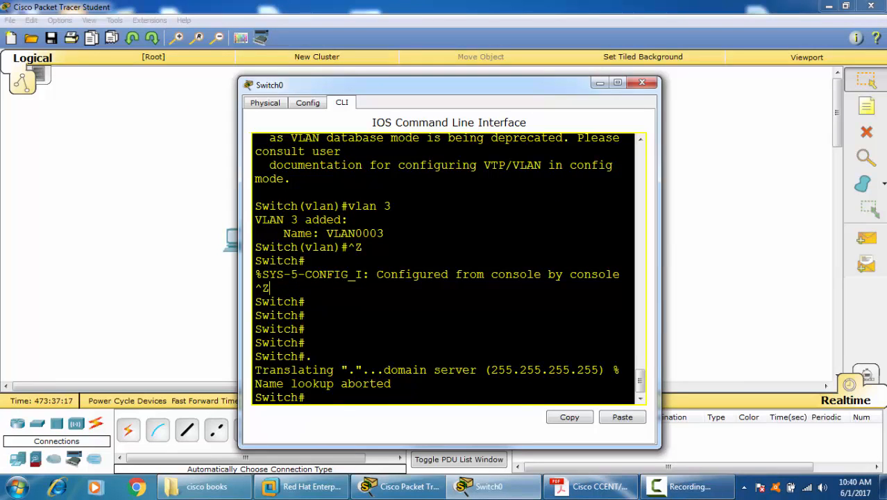
key("Return")
key("Return")
key("Return")
key("Return")
key("Return")
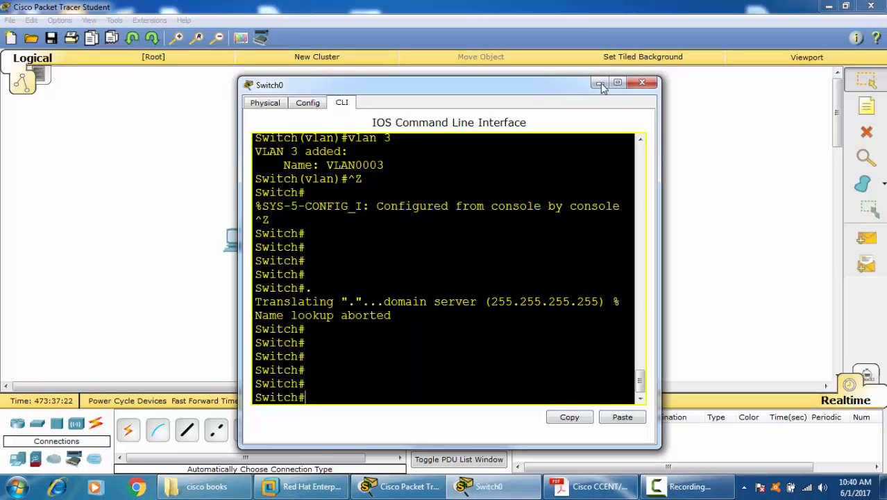
Step: Close Switch0's window and spread the three PCs out more widely below the switch
left_click(641, 82)
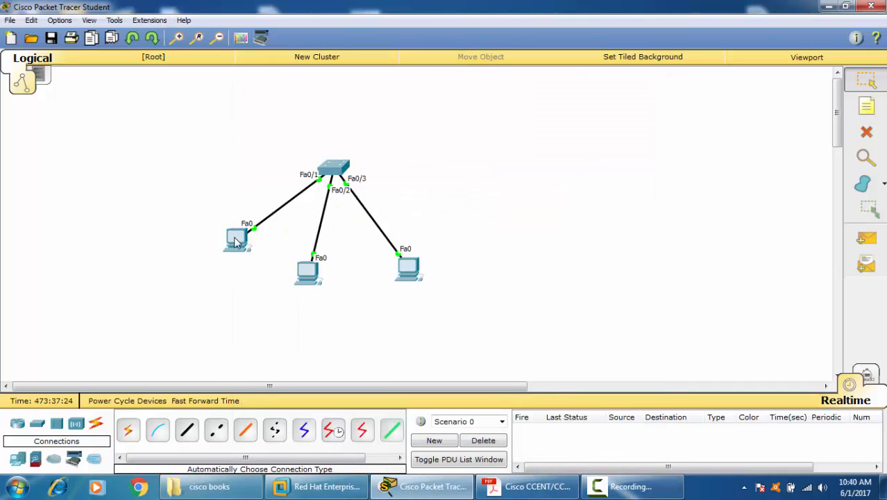
left_click_drag(237, 242, 189, 231)
left_click_drag(419, 272, 458, 233)
left_click_drag(318, 278, 346, 282)
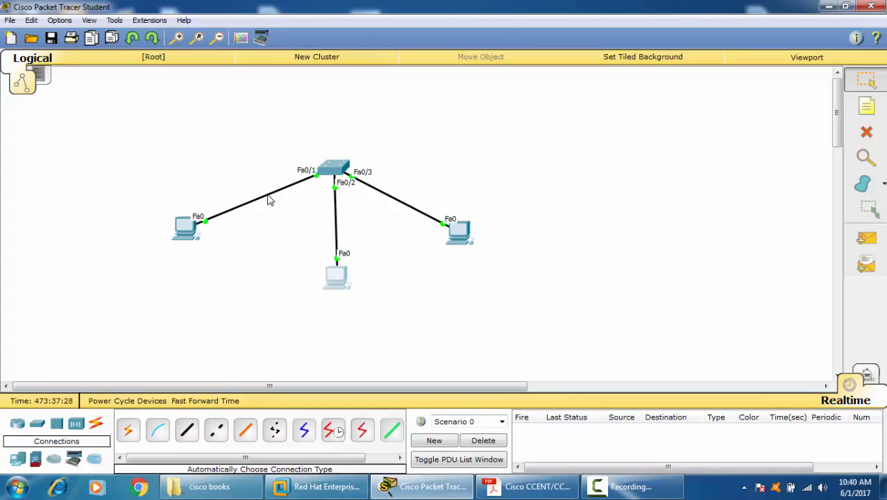
Step: Reopen Switch0's command line, move its window clear of the topology, and enter global configuration mode
left_click(333, 168)
left_click_drag(329, 89, 478, 44)
type("conf t")
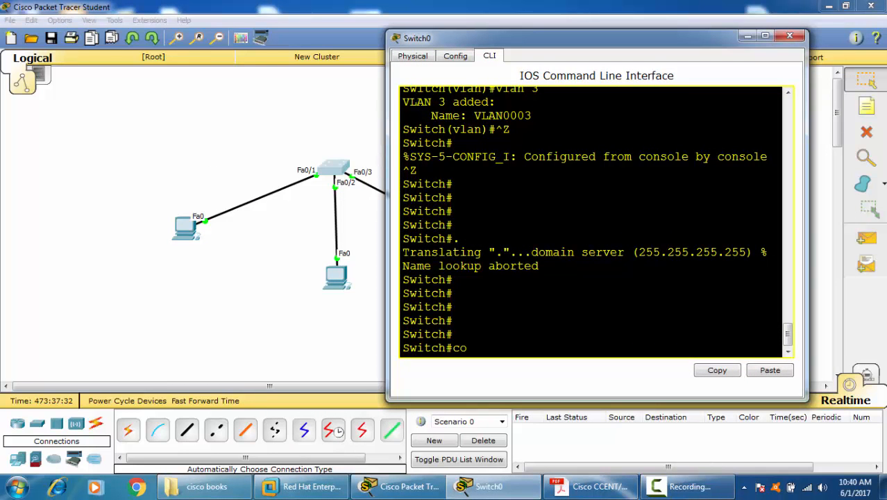
key("Return")
Step: Enter interface configuration mode for FastEthernet 0/1, correcting the mistyped interface number
type("in")
key("Tab")
type("f")
key("Tab")
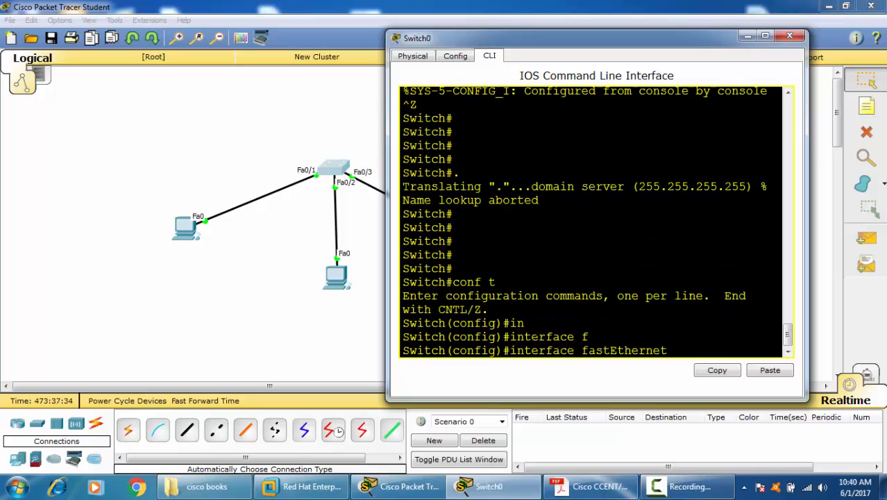
type("-/1")
key("Return")
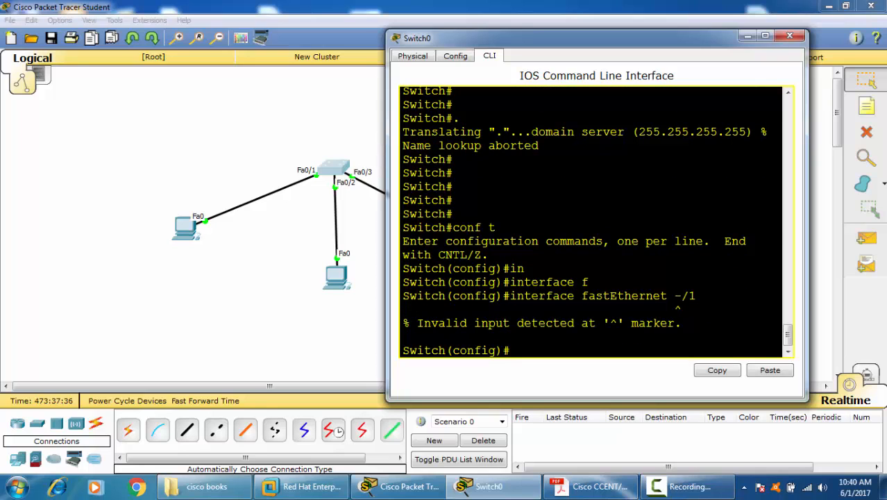
key("Up")
key("Left")
key("Left")
key("BackSpace")
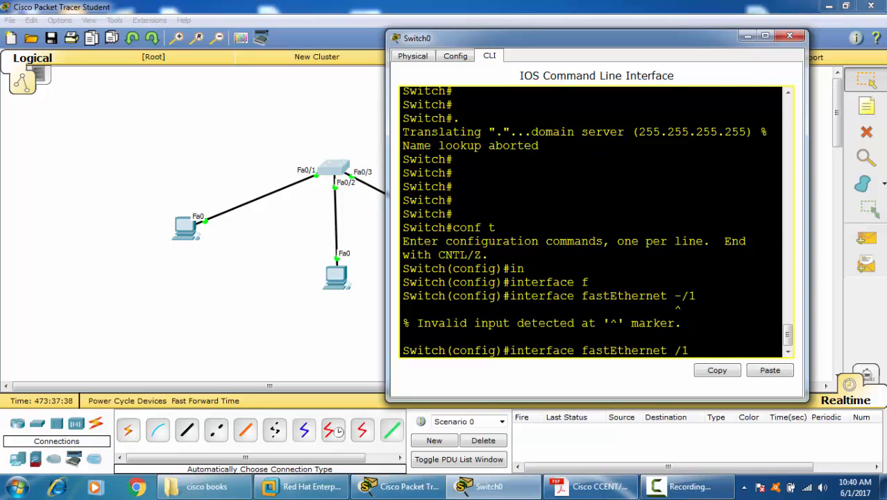
type("0")
key("Return")
Step: Assign FastEthernet 0/1 to access VLAN 2 with the switchport access command
type("sw")
key("Tab")
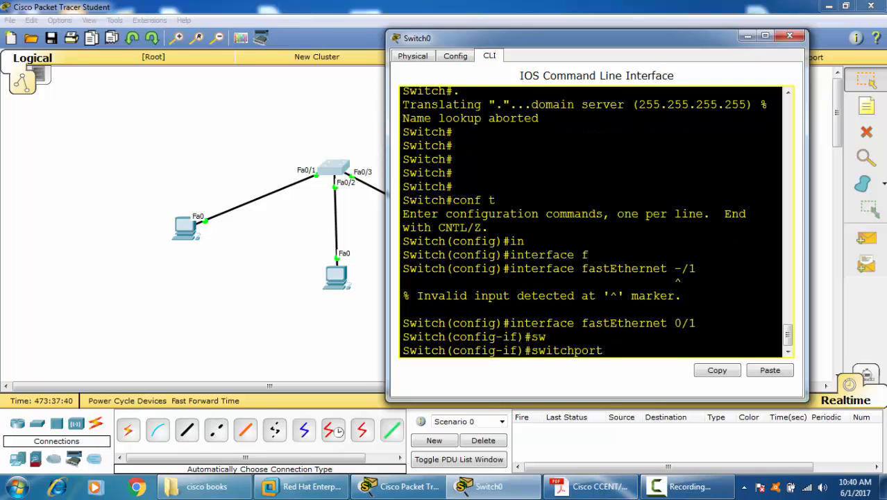
type("a")
key("Tab")
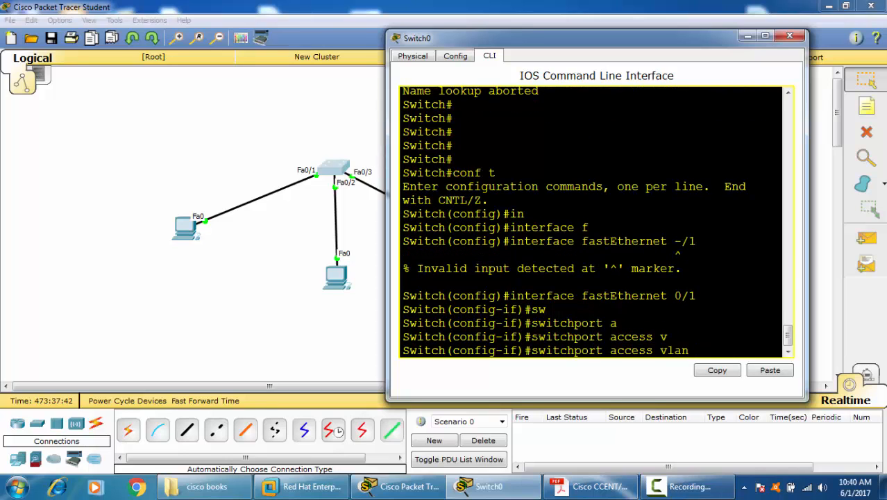
type("2")
key("Return")
Step: Switch to interface FastEthernet 0/2 and assign it to access VLAN 3, reusing the earlier commands
key("Up")
key("Up")
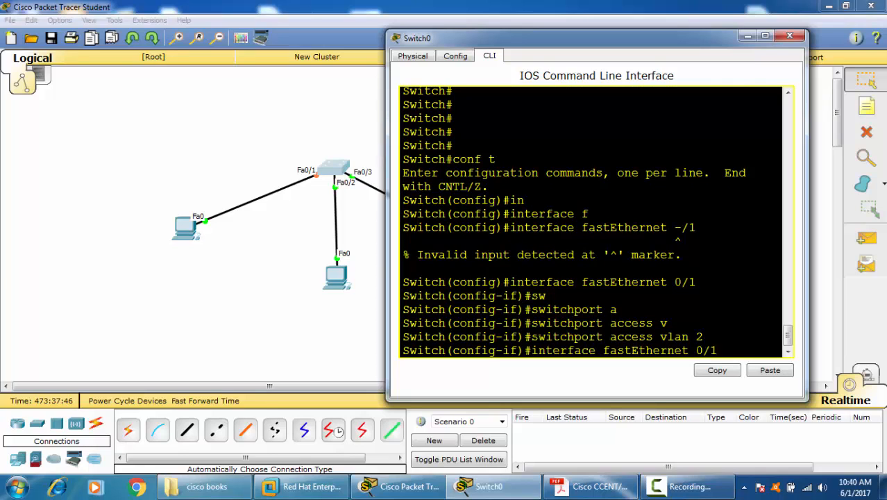
key("BackSpace")
type("2")
key("Return")
key("Up")
key("Up")
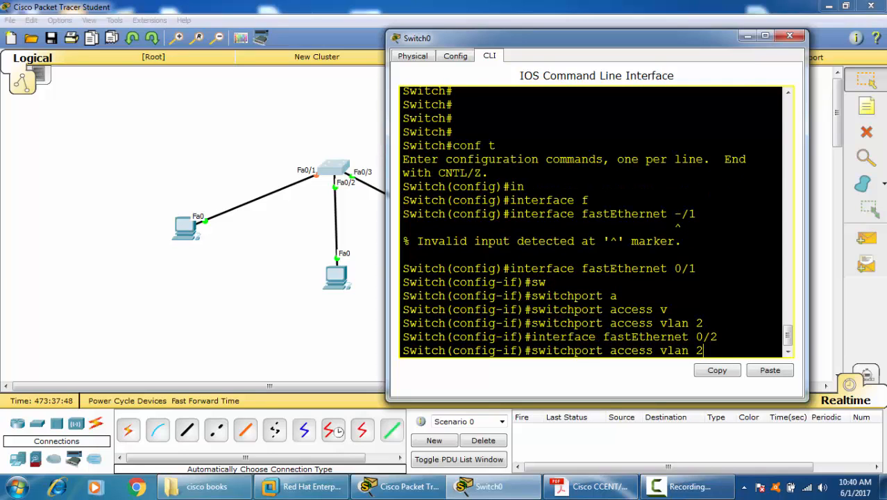
key("BackSpace")
type("3")
key("Return")
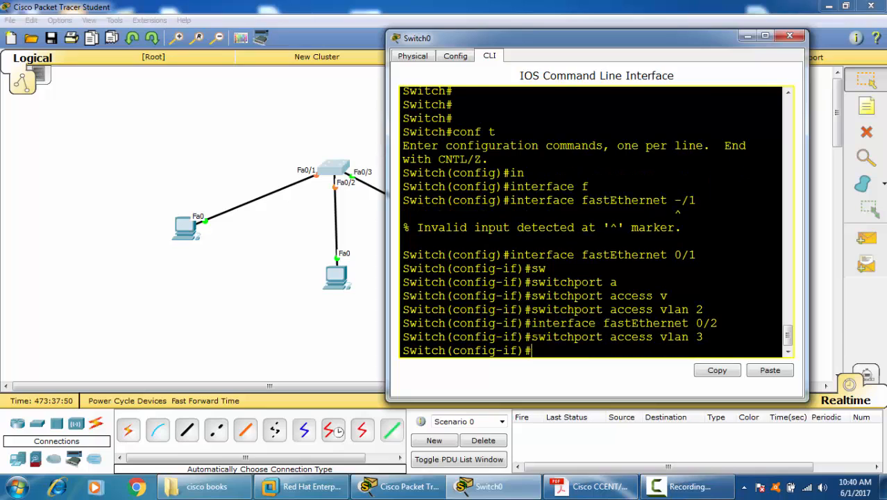
Step: Assign interface FastEthernet 0/3 to access VLAN 4 and return to privileged EXEC mode
key("Up")
key("Up")
key("BackSpace")
type("3")
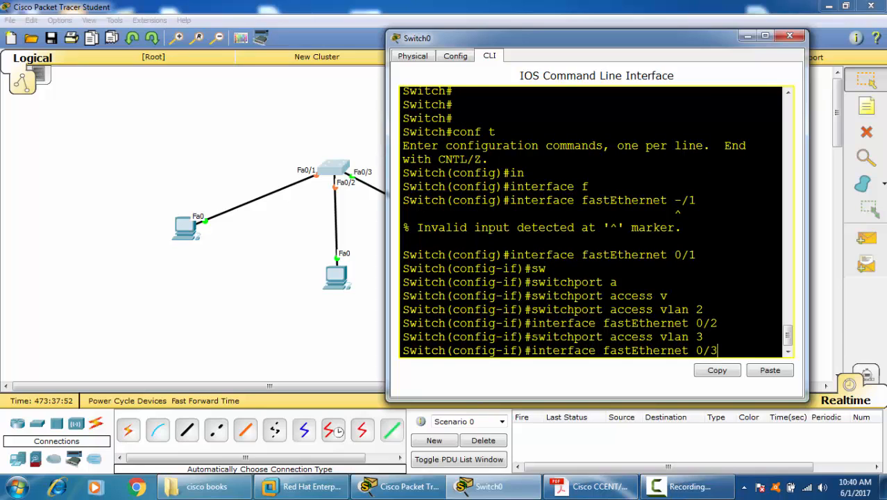
key("Return")
key("Up")
key("Up")
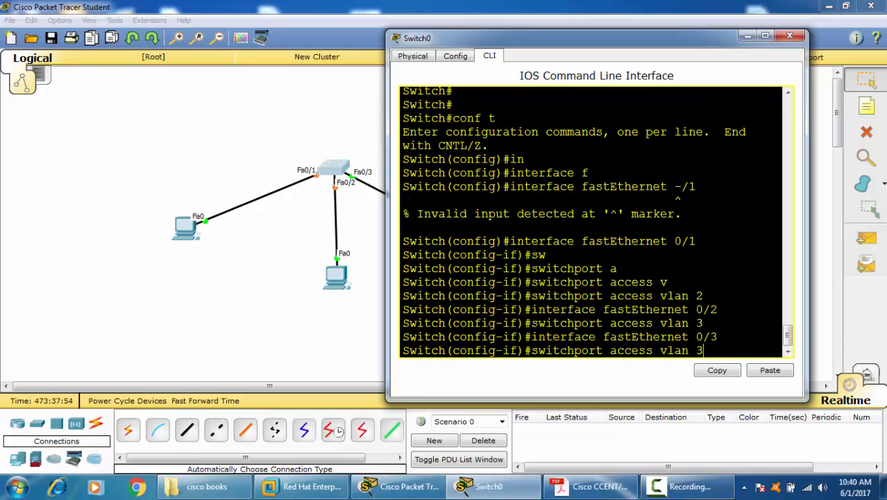
key("BackSpace")
type("4")
key("Return")
key("ctrl+z")
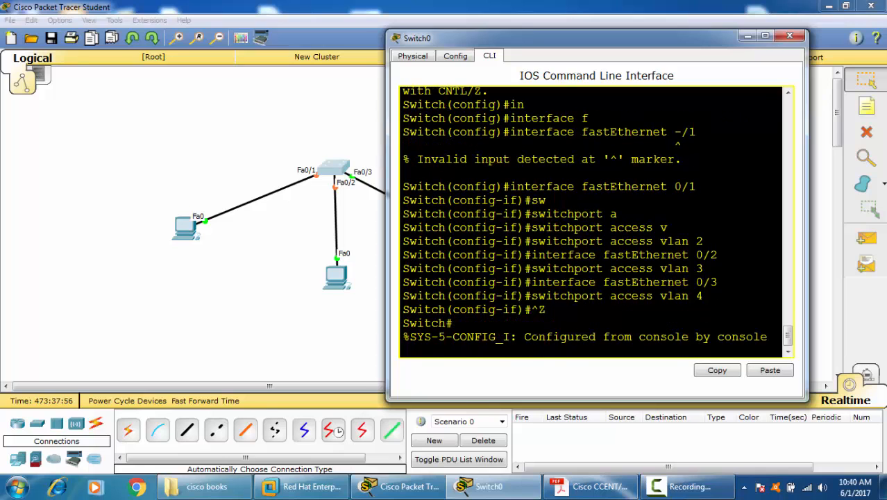
Step: Display Switch0's brief VLAN table and widen its window so the table columns fit on single lines
key("Return")
key("Return")
key("Return")
key("Return")
key("Return")
type("sh")
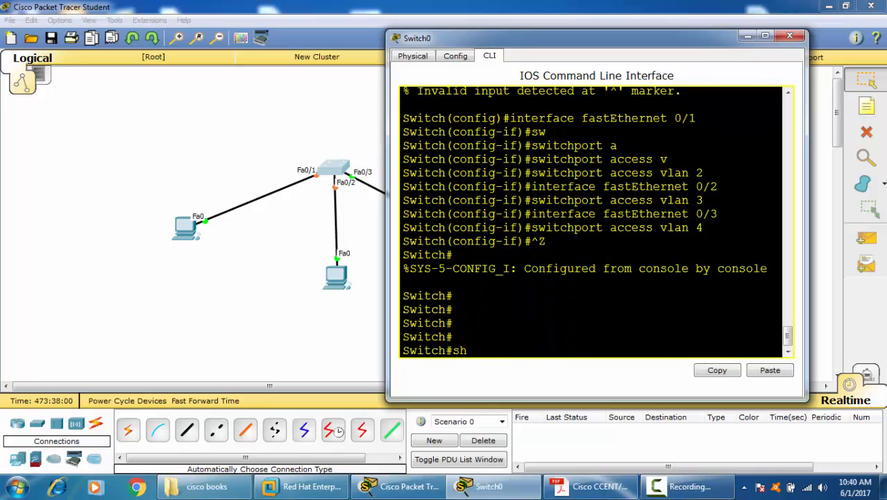
type(" vlan br")
key("Return")
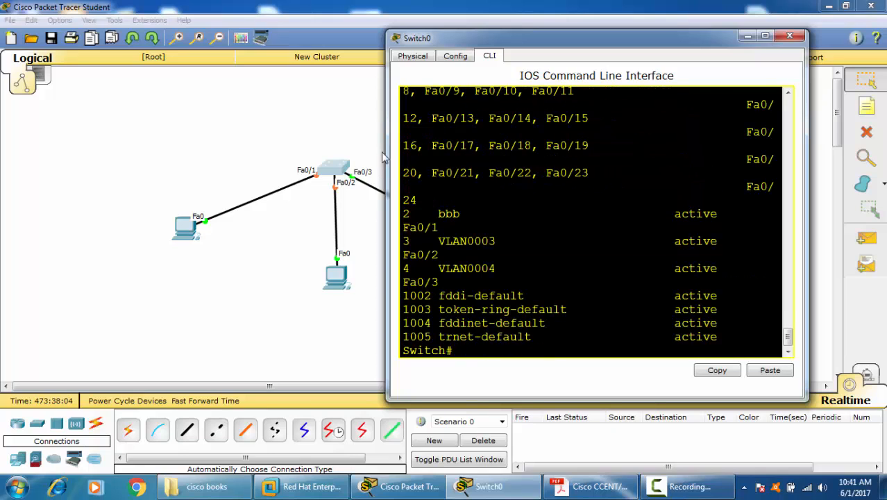
left_click(380, 157)
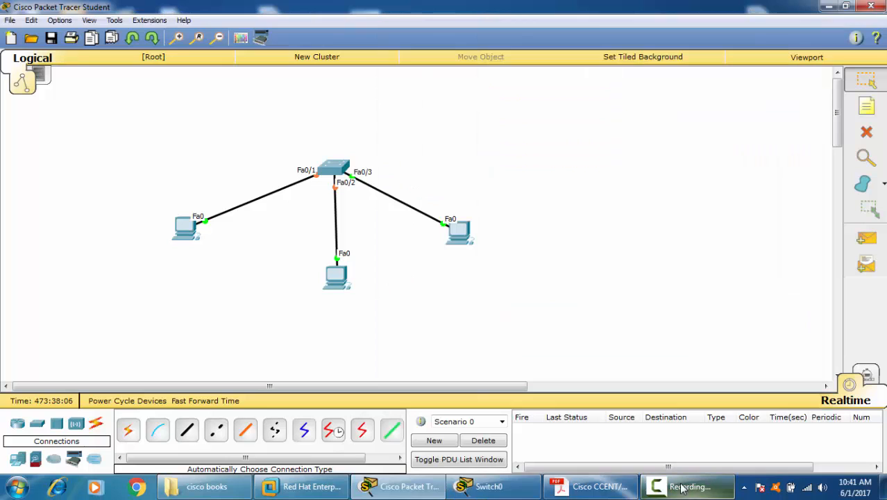
left_click(491, 489)
left_click_drag(385, 188, 125, 189)
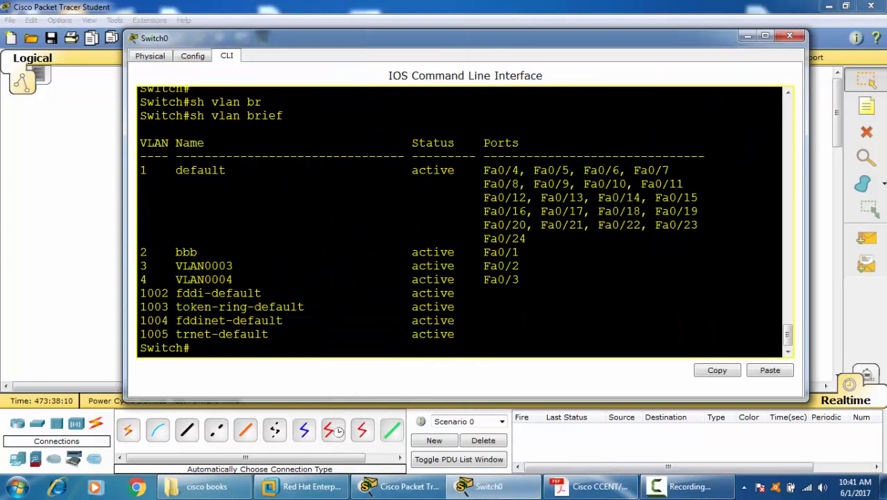
Step: Examine the VLAN table to see which ports belong to VLANs 2, 3 and 4
left_click_drag(521, 252, 226, 265)
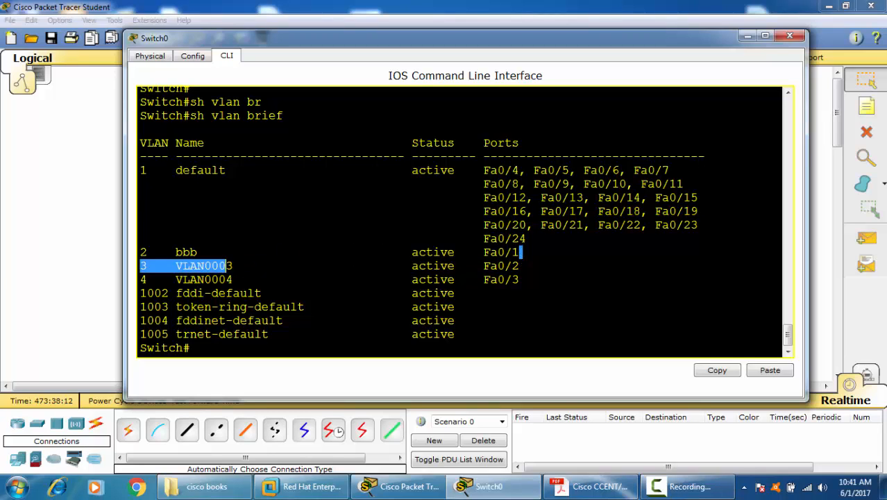
left_click_drag(484, 252, 519, 252)
left_click_drag(140, 252, 146, 252)
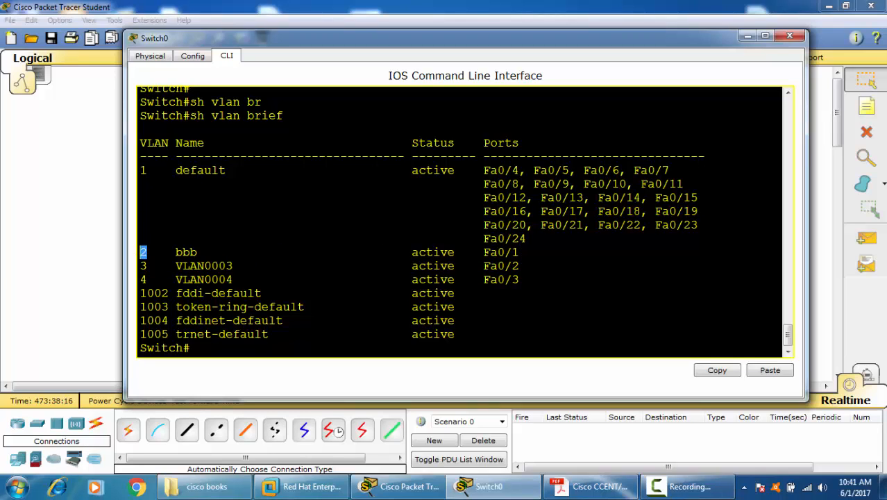
left_click_drag(484, 252, 490, 279)
left_click(149, 266)
left_click_drag(147, 279, 140, 280)
left_click_drag(476, 278, 520, 279)
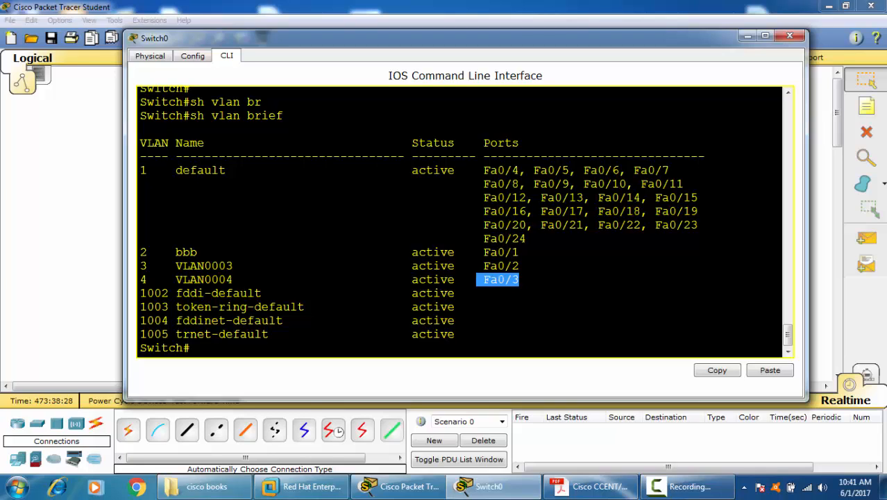
left_click(374, 265)
Step: Enter global configuration mode on Switch0 again from the privileged EXEC prompt
left_click(191, 348)
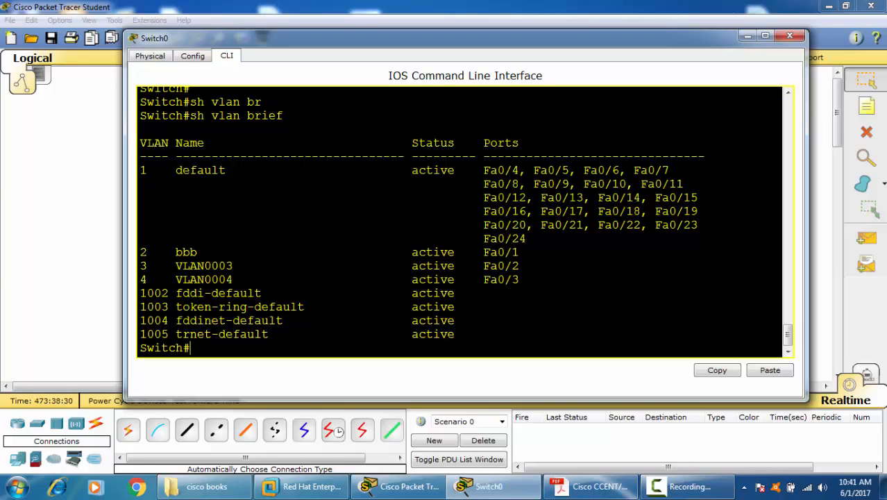
type("conf t")
key("Return")
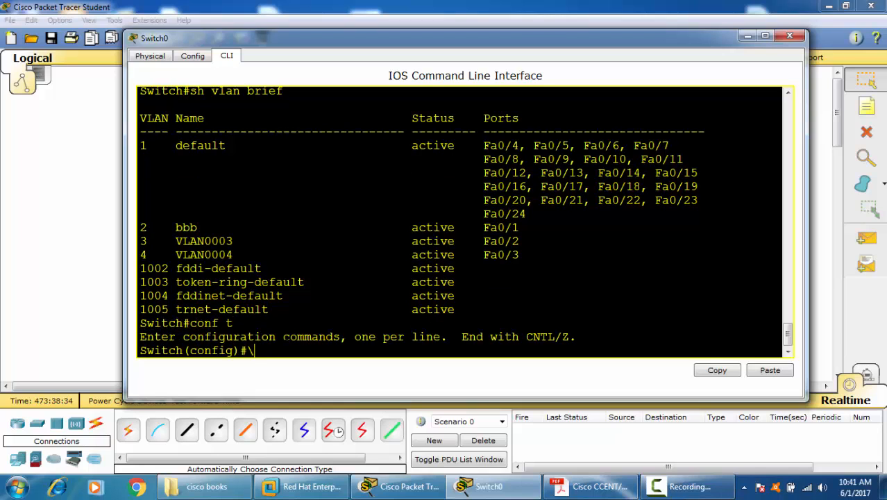
key("BackSpace")
type("i9n")
key("Tab")
type("r")
key("Tab")
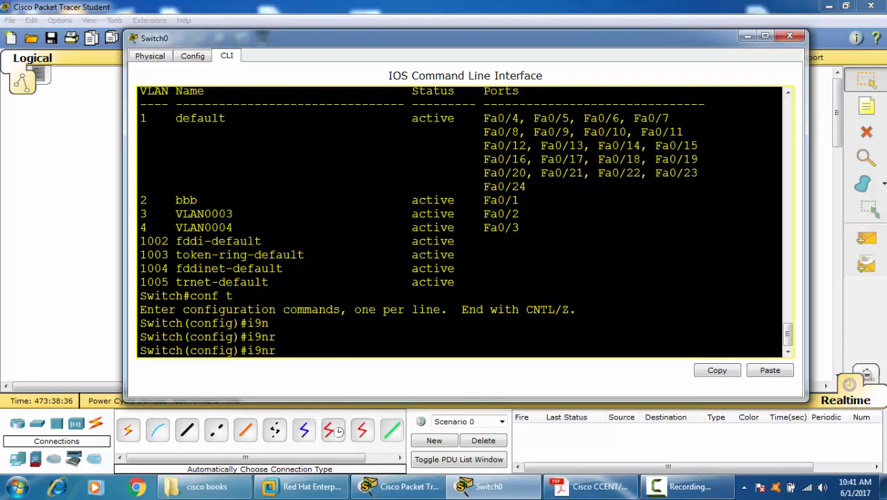
key("BackSpace")
key("BackSpace")
key("BackSpace")
Step: Enter interface range configuration mode for FastEthernet 0/1-4
type("int")
key("Tab")
type("r")
key("Tab")
type("f")
key("Tab")
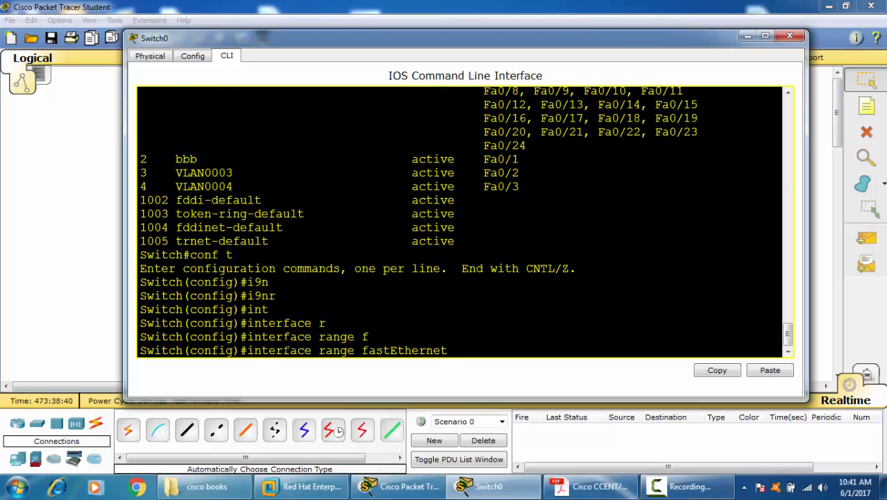
type("-")
type("/1-3")
key("BackSpace")
key("BackSpace")
key("BackSpace")
key("BackSpace")
key("BackSpace")
type("0/1-")
key("Return")
Step: Assign the whole interface range to access VLAN 2 and return to privileged EXEC mode
type("sw")
key("Tab")
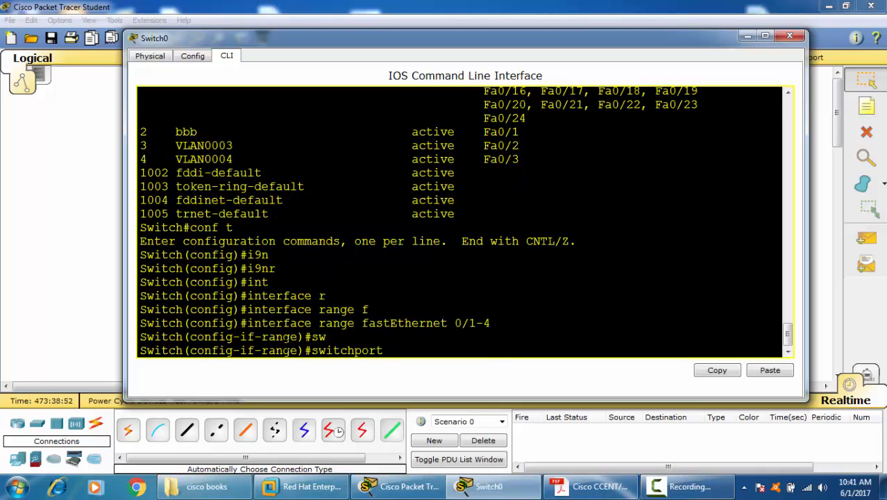
type("a")
key("Tab")
type("va")
key("Tab")
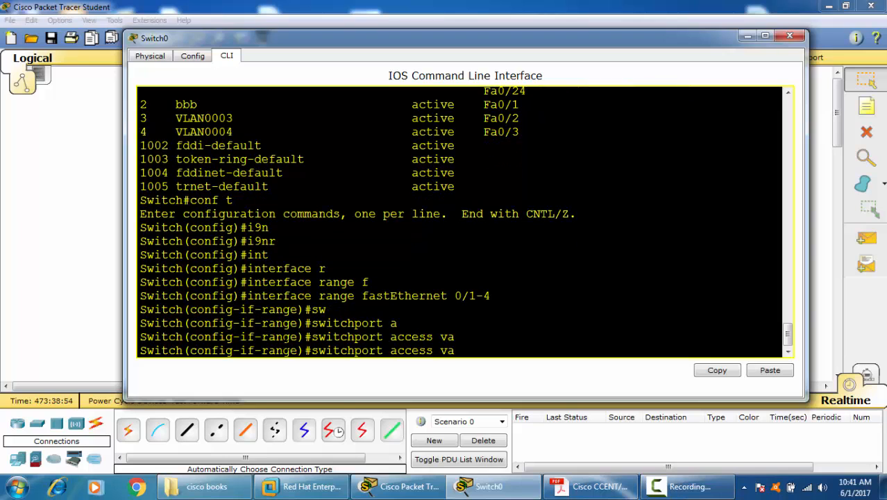
key("BackSpace")
key("Tab")
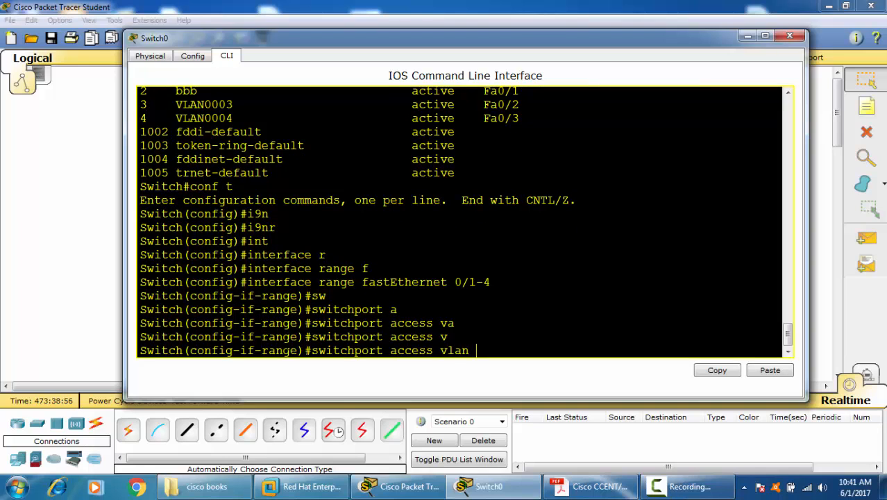
type("2")
key("Return")
key("ctrl+z")
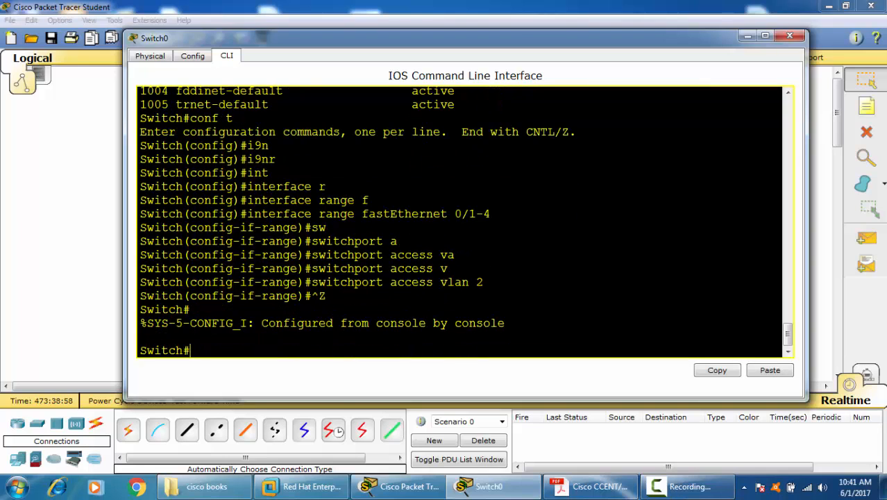
Step: Display the brief VLAN table, correcting the mistyped command, check VLAN 2's ports, and close Switch0's window
key("Return")
key("Return")
type("sh v")
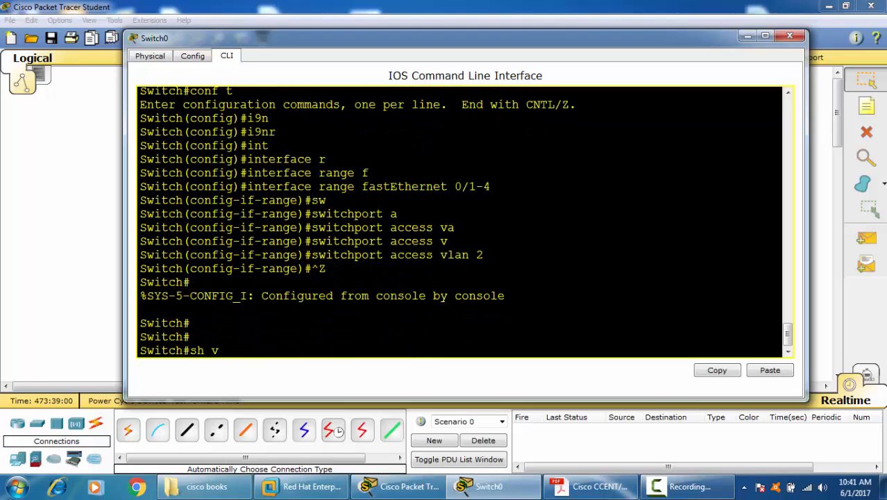
type("lan br\\")
key("Return")
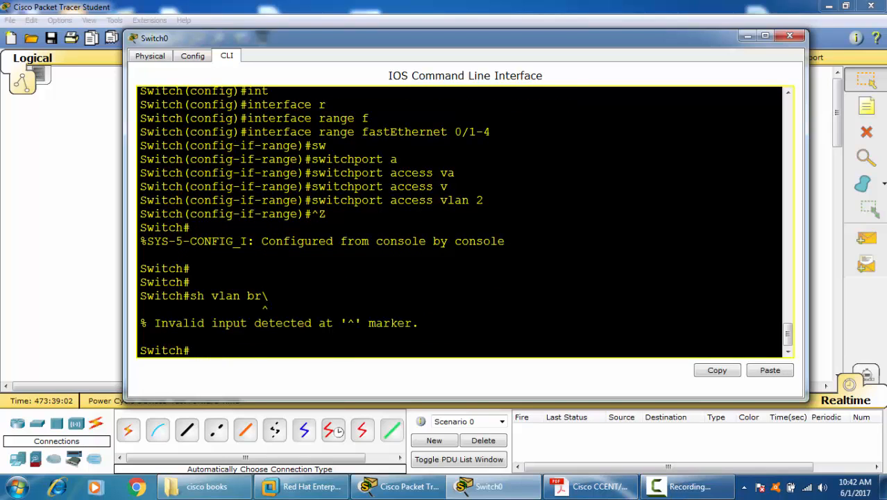
key("Up")
key("BackSpace")
key("Return")
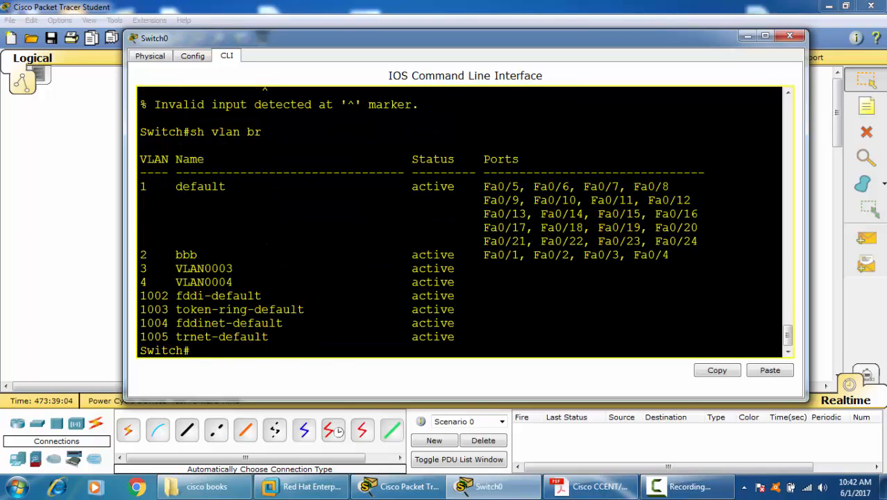
left_click_drag(668, 254, 471, 254)
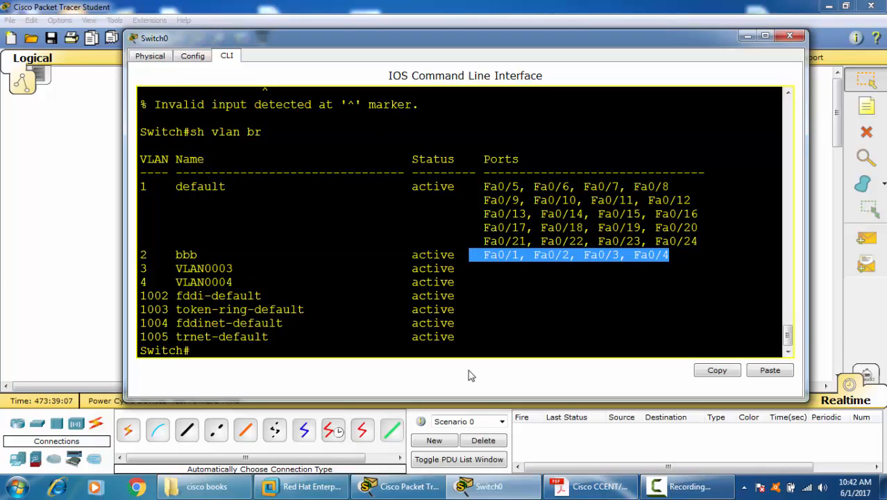
left_click(789, 34)
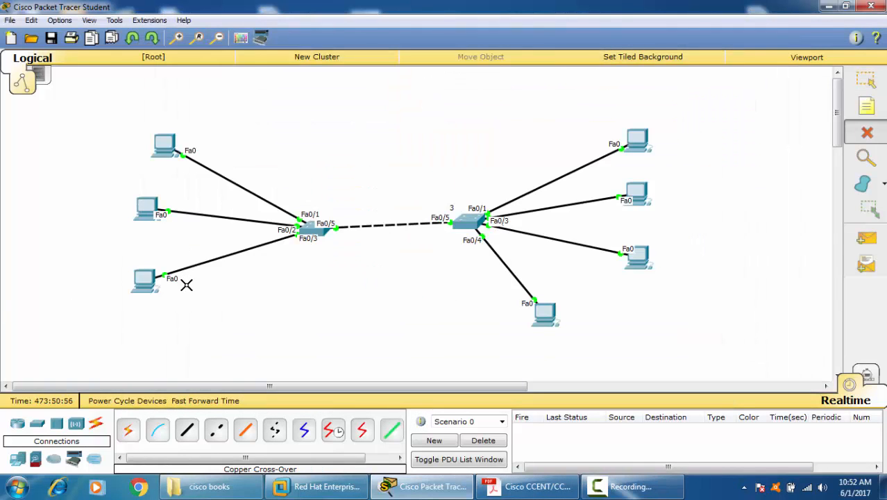
Step: Delete the stray "3" note beside the switch with four PCs and return to the Select tool
left_click(451, 208)
left_click(869, 81)
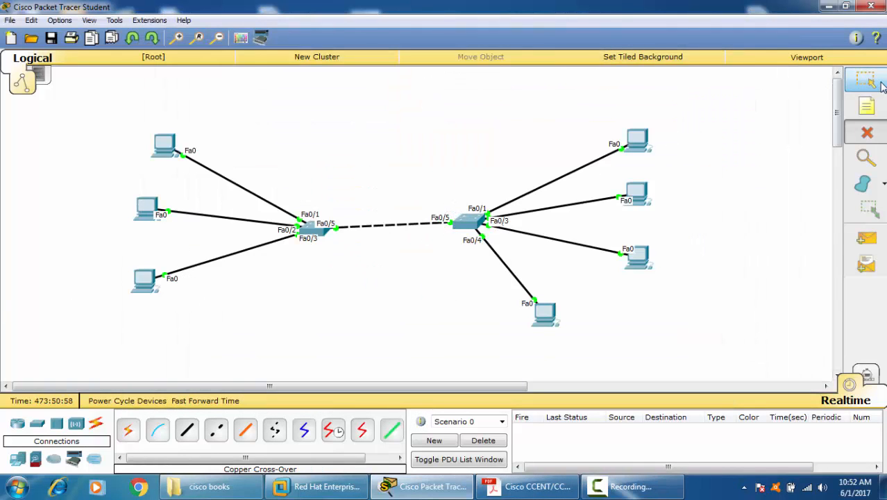
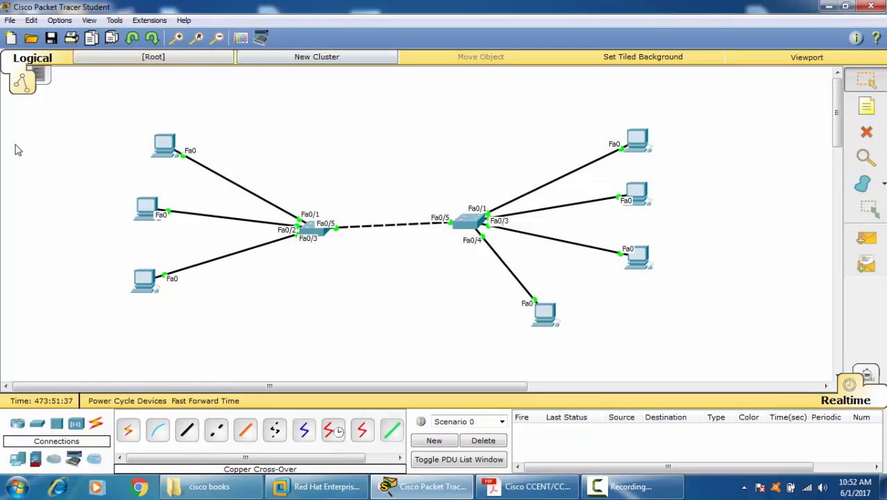
Step: Assign PC0 the static IP address 10.0.0.1 with the default subnet mask 255.0.0.0 and close its window
left_click(180, 156)
left_click(351, 105)
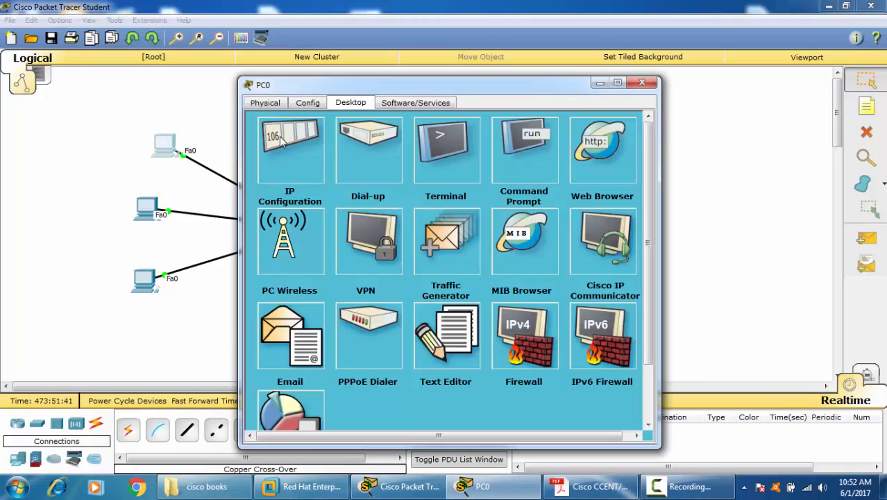
left_click(299, 170)
left_click(387, 177)
type("10.0.0.1")
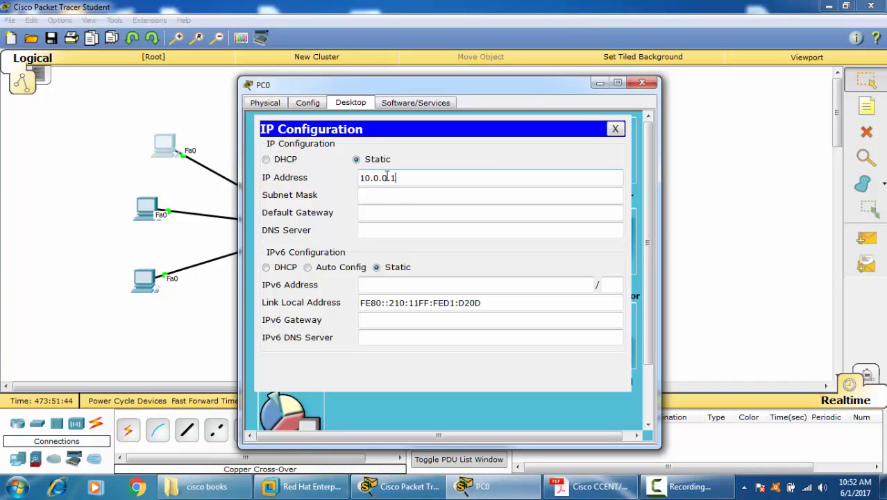
key("Tab")
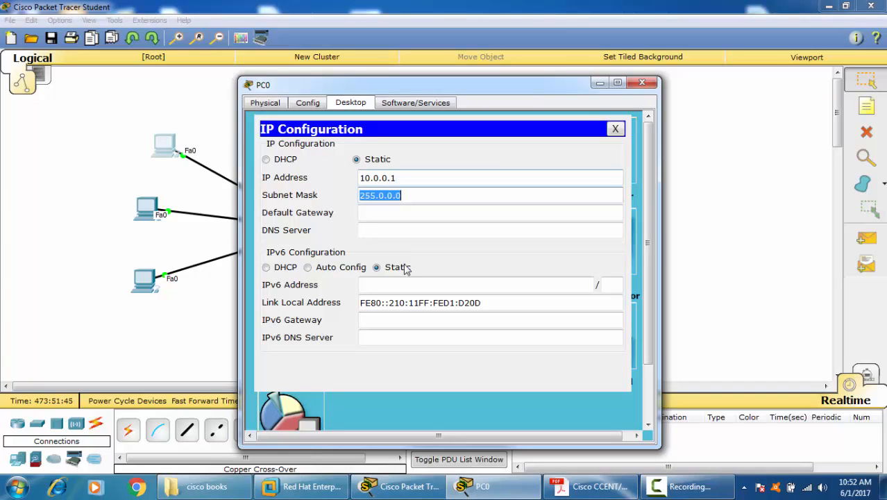
left_click(642, 82)
Step: Assign PC3 the static IP address 10.0.0.2 with the default subnet mask 255.0.0.0 and close its window
left_click(637, 139)
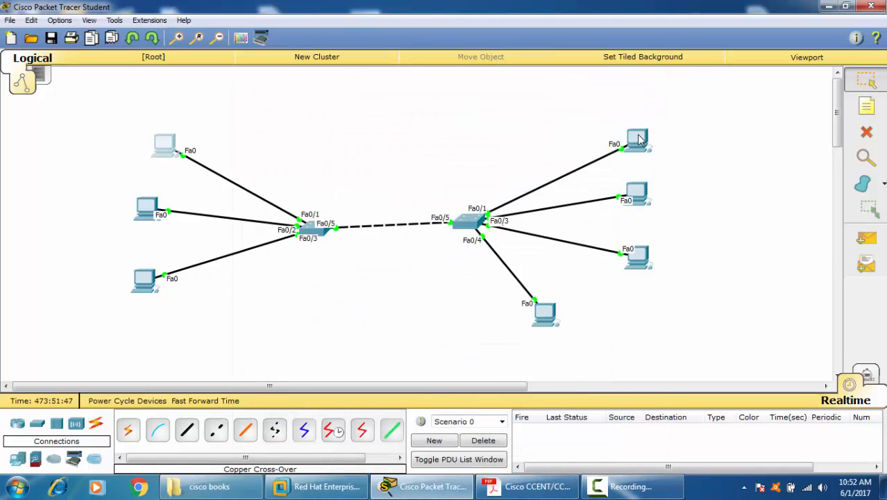
left_click(350, 103)
left_click(290, 132)
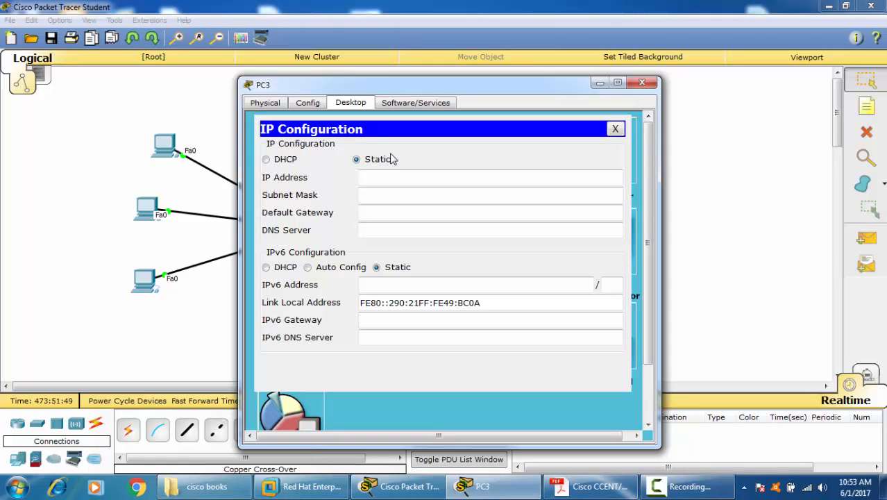
type("10.0.0.2")
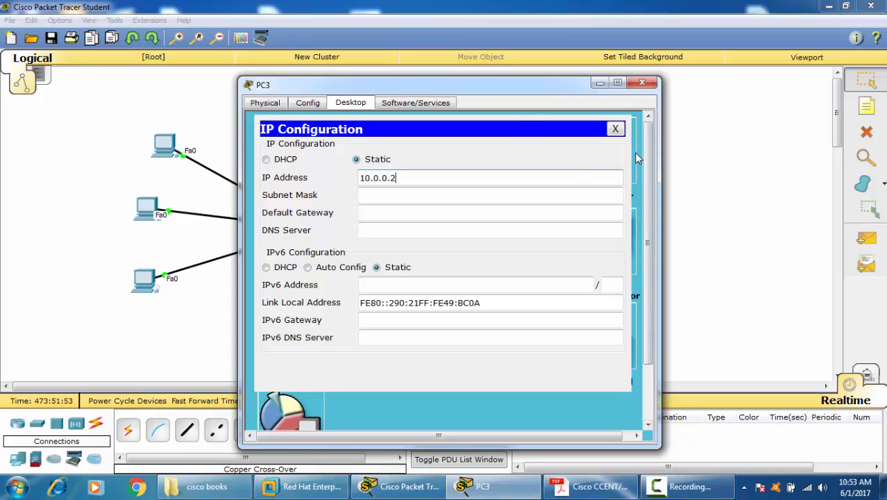
key("Tab")
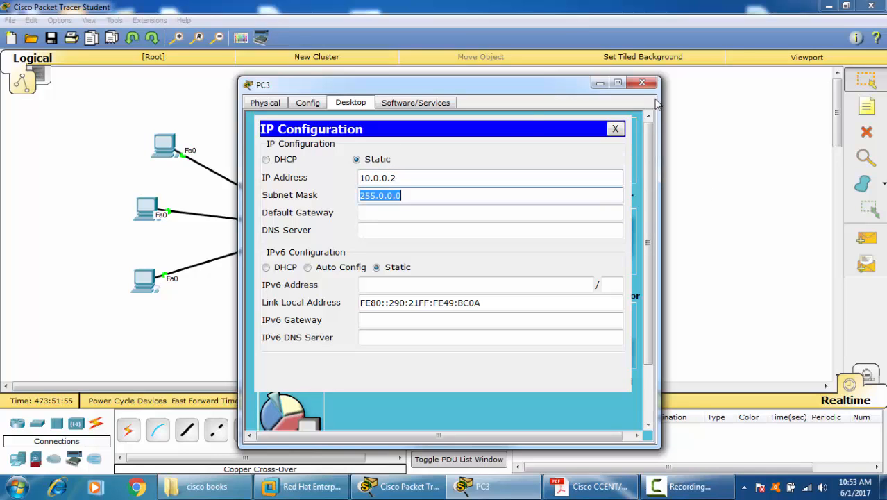
left_click(614, 128)
left_click(642, 83)
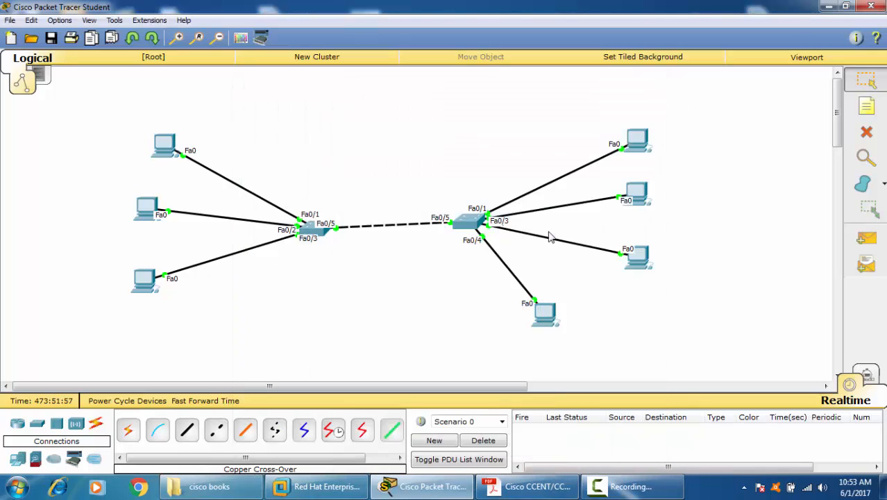
Step: Open Switch0's command-line interface, enter privileged EXEC mode, and reposition and widen the window
left_click(313, 231)
left_click_drag(410, 89, 528, 17)
left_click_drag(584, 158, 548, 82)
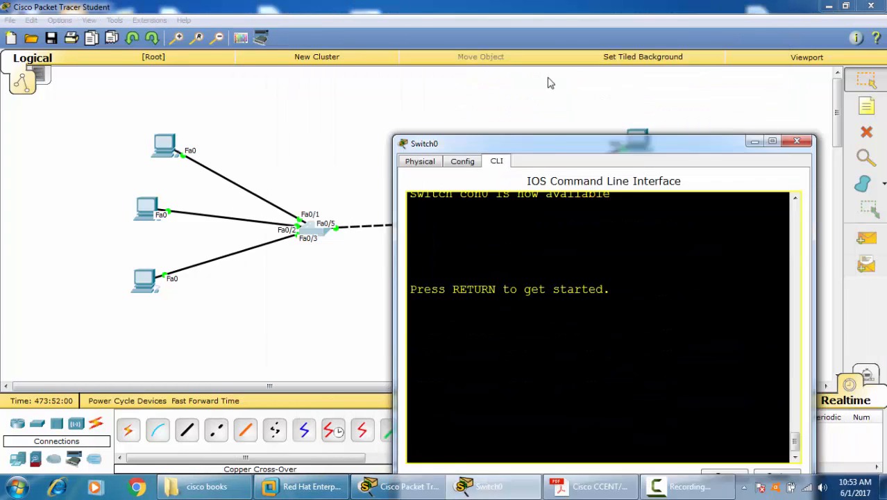
key("Return")
key("Return")
key("Return")
type("ENA")
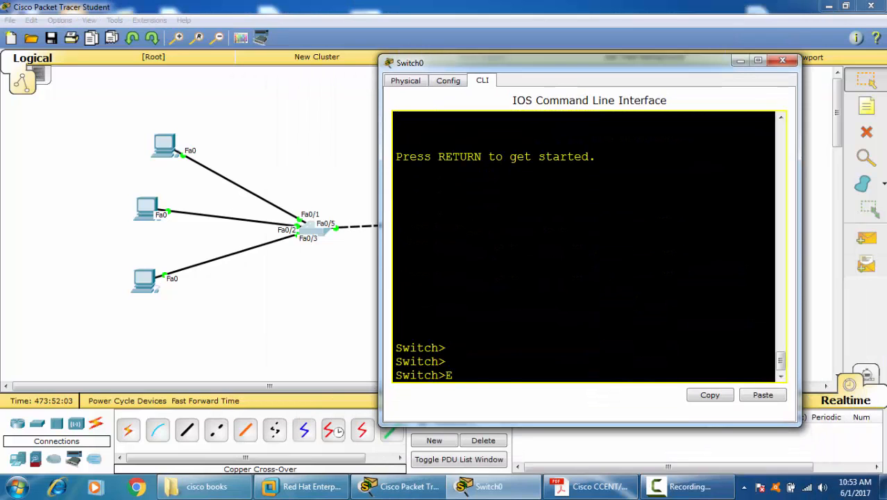
key("Return")
key("Return")
key("Return")
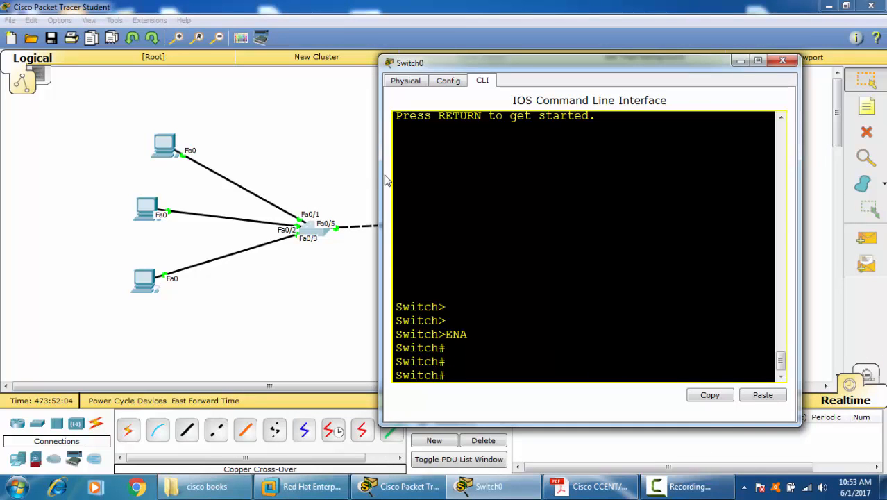
left_click_drag(381, 177, 199, 177)
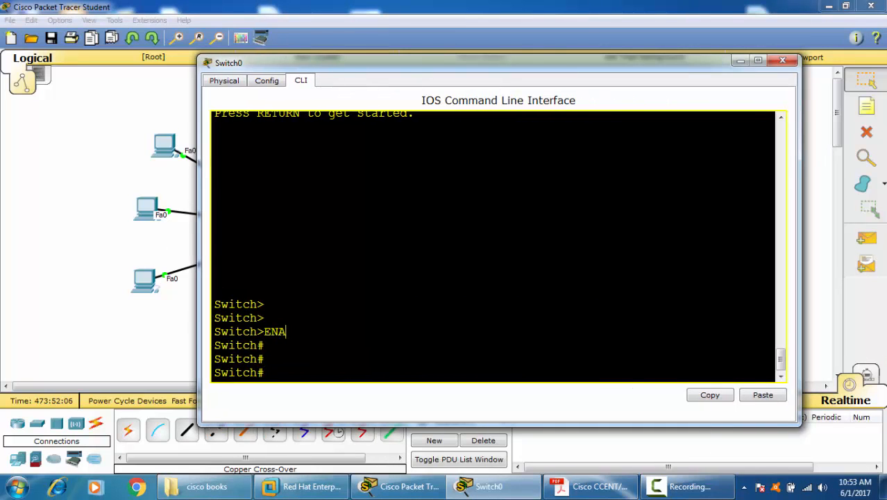
Step: Enter global configuration mode on Switch0, correcting the mistyped "COFN T" command
type("COFN T")
key("Return")
type("COFN T")
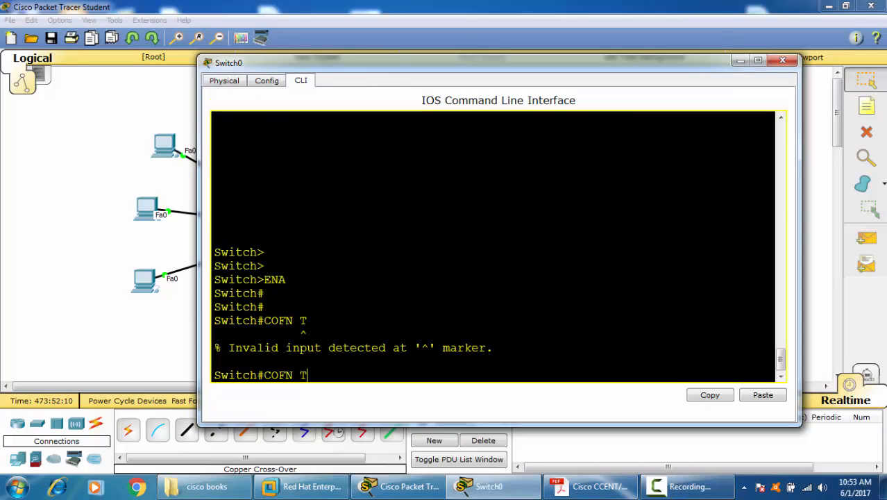
key("Return")
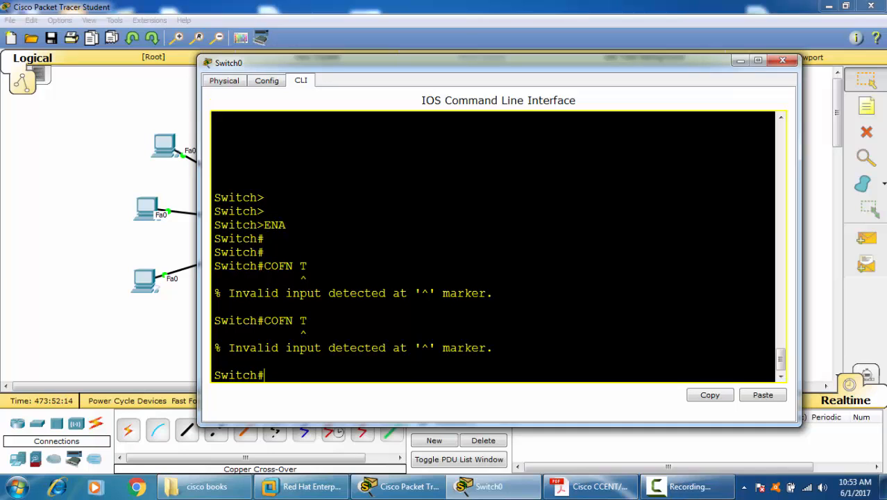
type("CONF T")
key("Return")
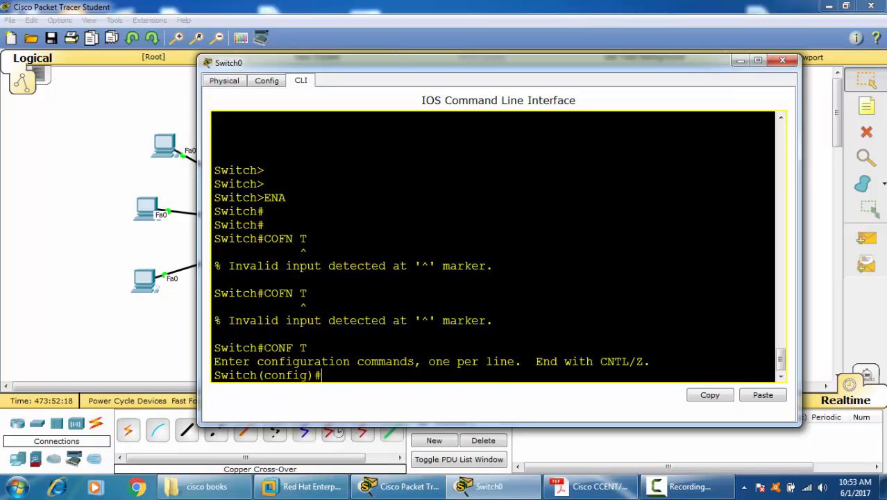
Step: Enter interface configuration mode for Switch0's FastEthernet 0/5
type("IN")
key("Tab")
type("F")
key("Tab")
type("0/")
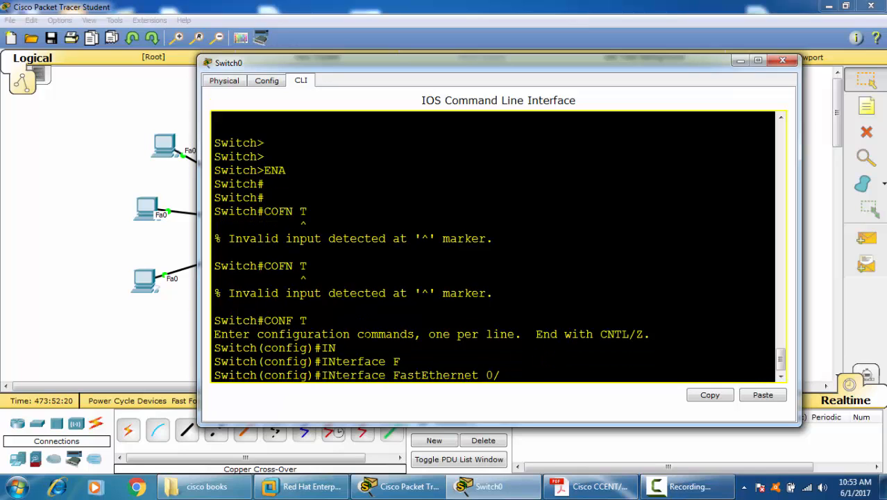
type("5")
key("Return")
Step: Set the FastEthernet 0/5 switchport to trunk mode and return to privileged EXEC mode
type("SW")
key("Tab")
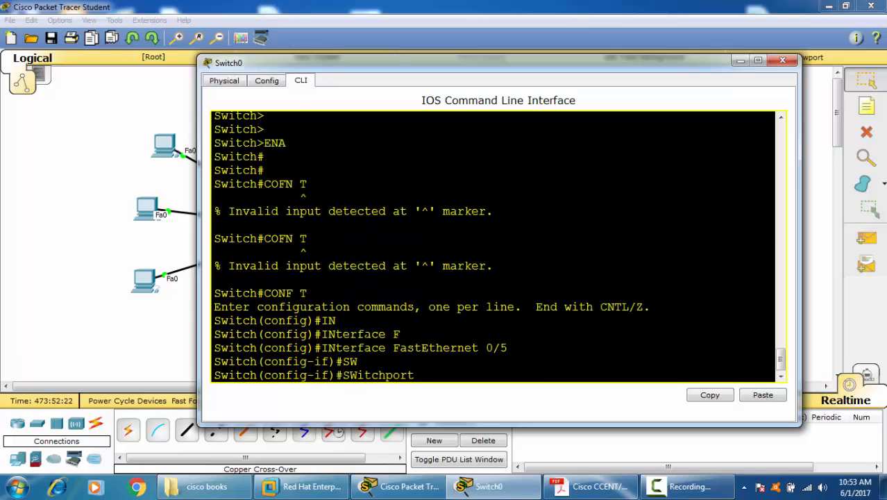
type("M")
key("Tab")
type("T")
key("Tab")
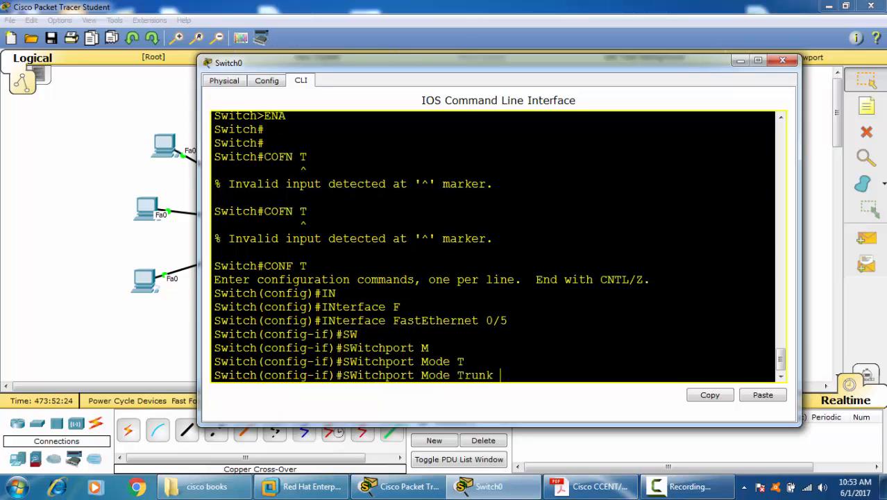
key("Return")
key("Return")
key("Return")
key("ctrl+z")
key("Return")
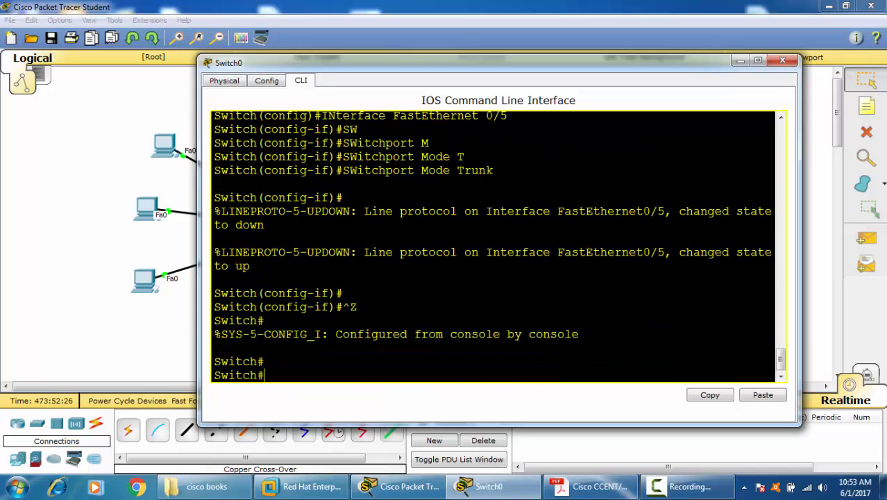
Step: Minimize Switch0's window, then delete PC3's link to its switch and the cross-over link between the two switches
left_click(740, 61)
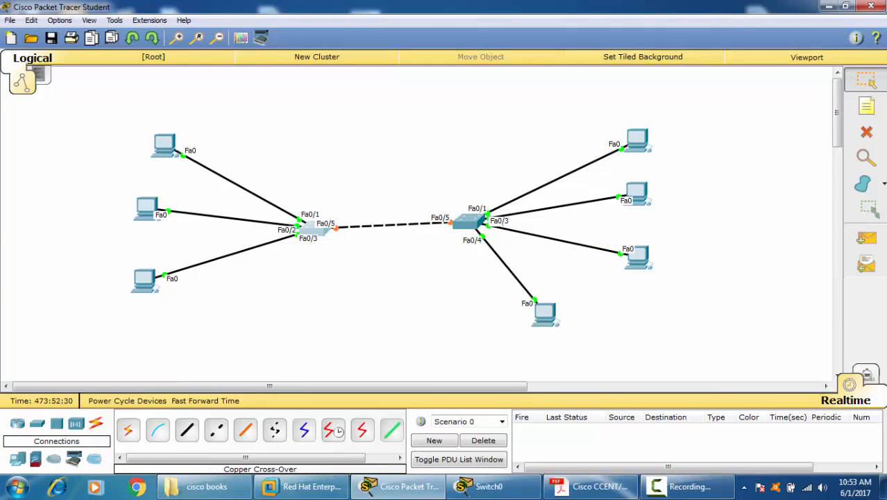
key("Delete")
left_click(503, 256)
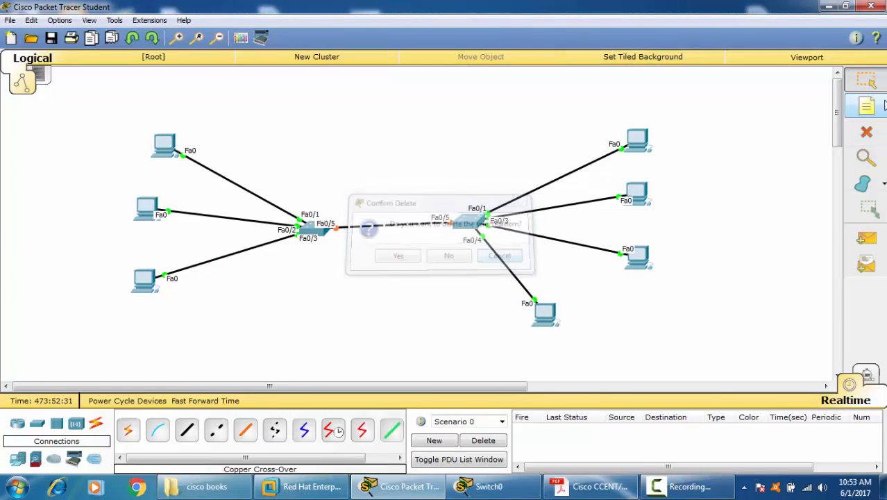
left_click(588, 162)
left_click(865, 81)
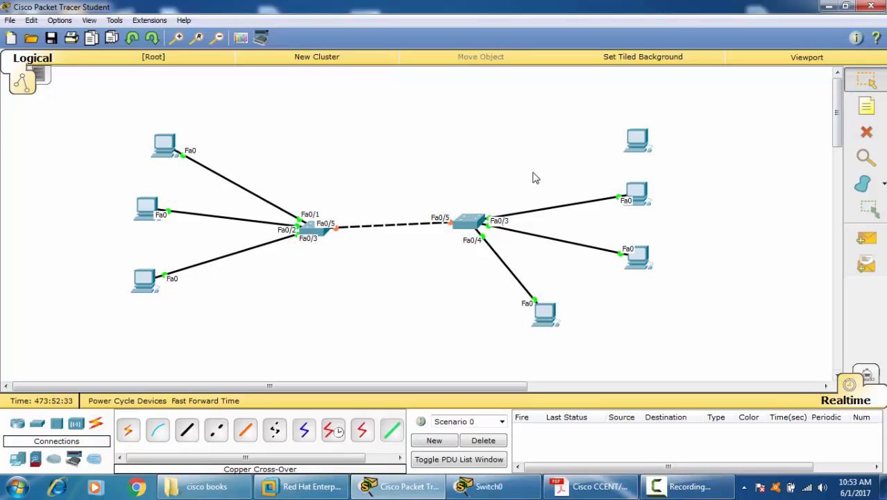
left_click(450, 223)
Step: Try to connect Switch0's Fa0/5 port to PC3's FastEthernet0 with a copper cross-over cable, and delete that cable
left_click(631, 141)
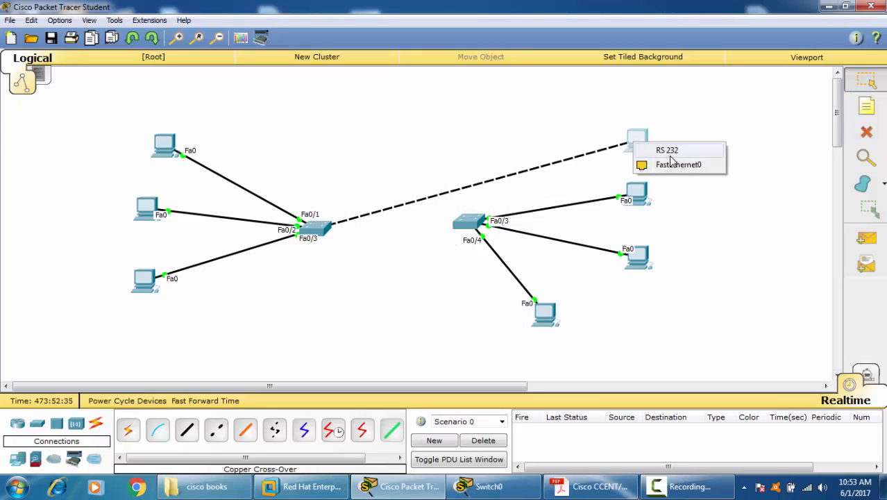
left_click(674, 166)
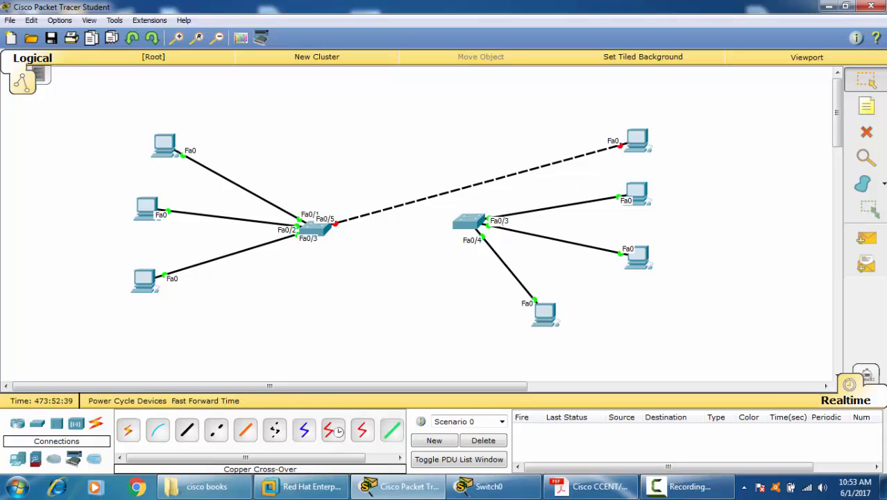
left_click(866, 133)
left_click(578, 155)
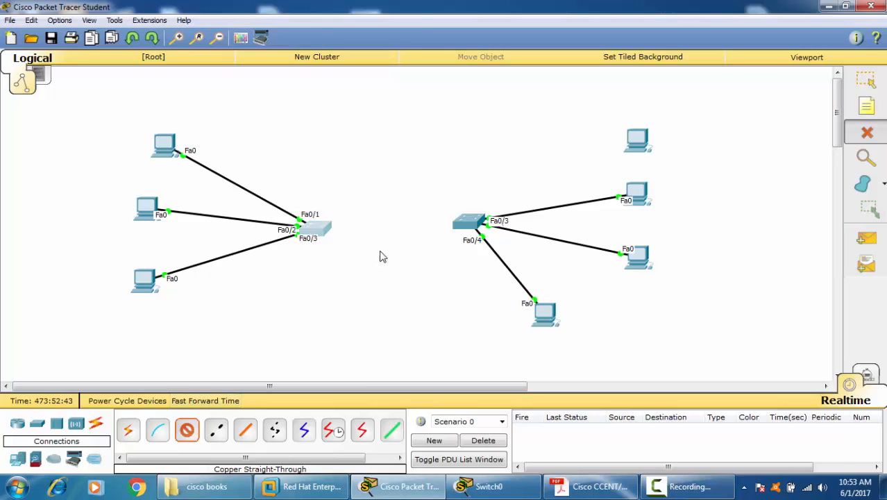
Step: Connect Switch0's Fa0/5 port to PC3's FastEthernet0 with a copper straight-through cable and fast-forward the simulation time
left_click(317, 229)
left_click(399, 34)
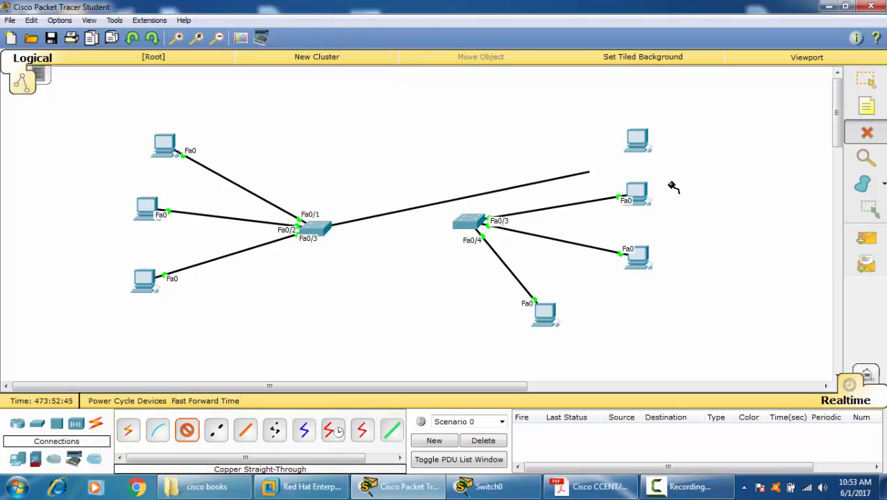
left_click(641, 143)
left_click(666, 159)
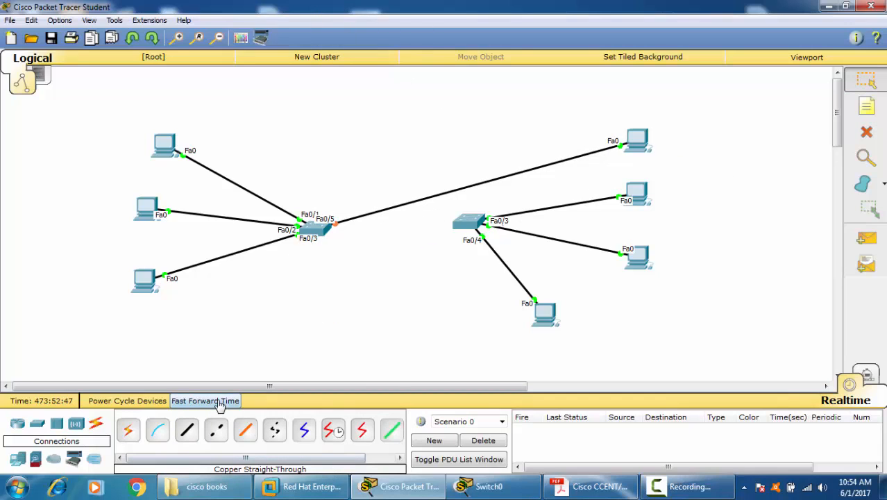
left_click(220, 403)
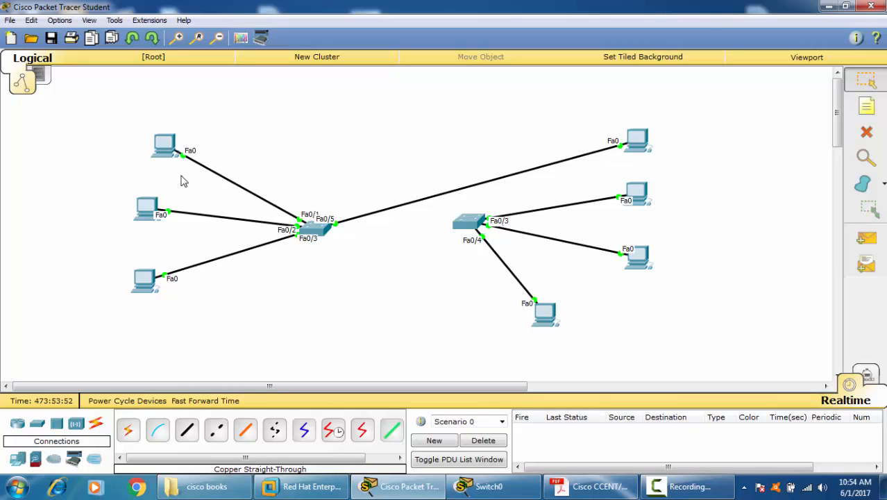
Step: Ping 10.0.0.2 from PC0's command prompt, minimize the window, and reopen it to check the ping statistics
mouse_move(161, 147)
left_click(164, 148)
left_click(507, 150)
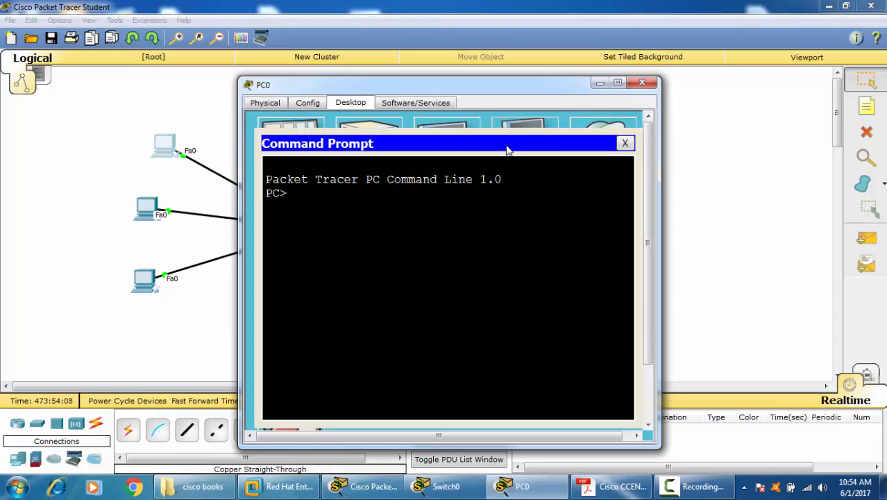
type("PING 10.0.0.")
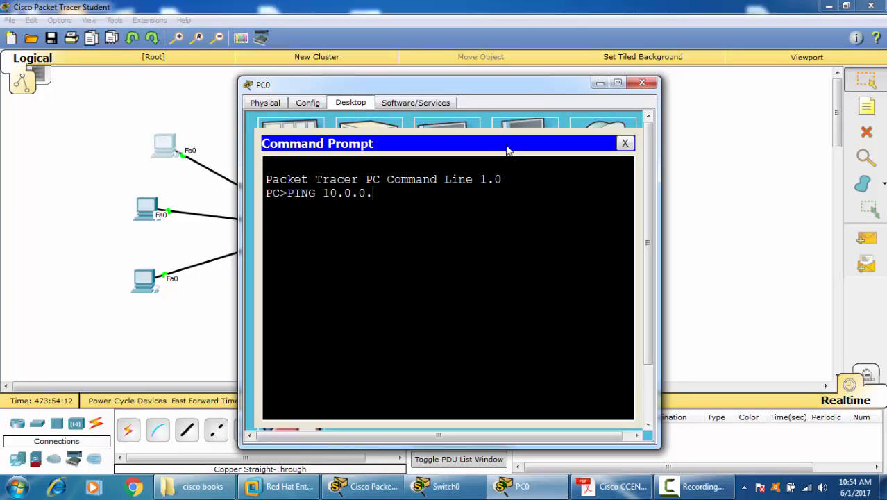
type("2")
key("Return")
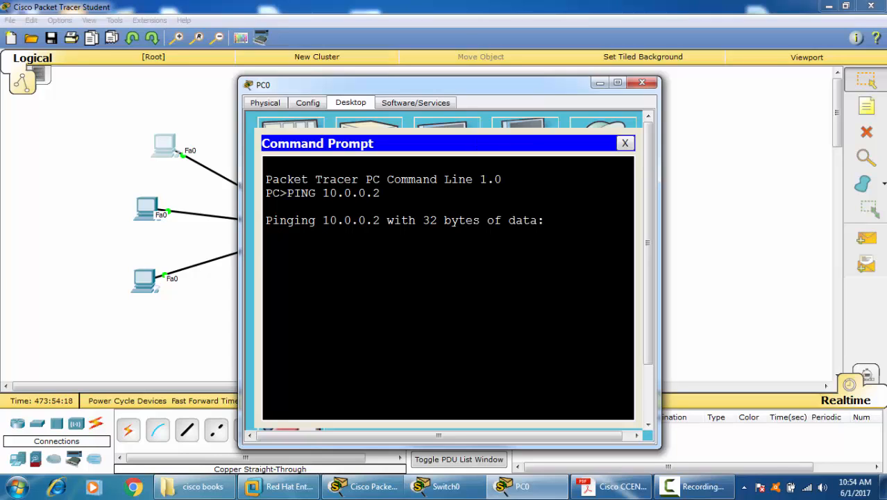
left_click(599, 83)
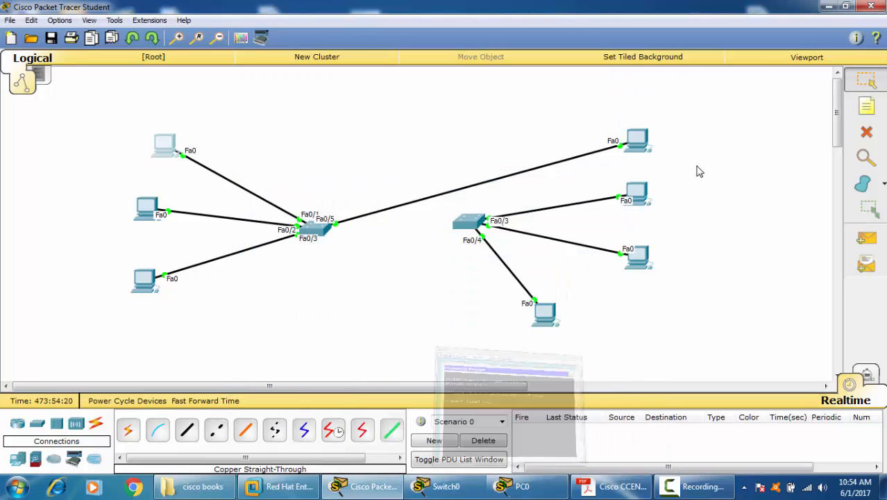
mouse_move(640, 141)
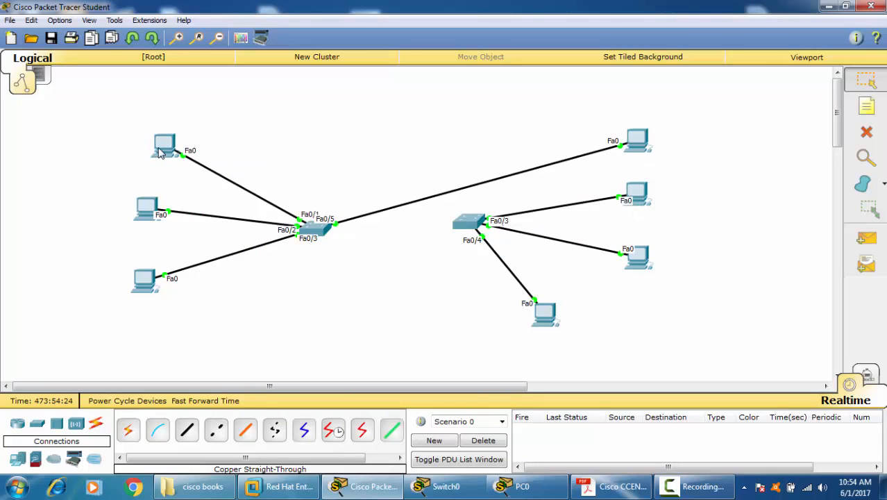
mouse_move(159, 153)
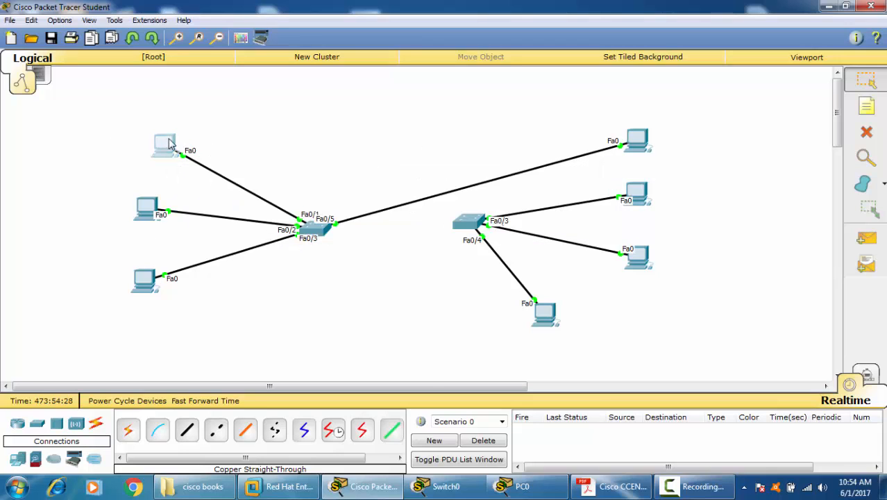
left_click(168, 143)
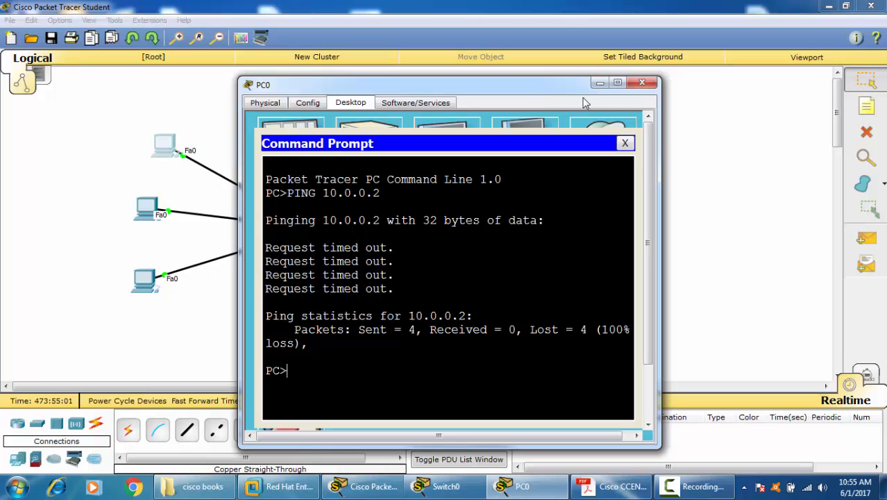
Step: Close PC0's window, try to link the two switches' Fa0/5 ports with a copper straight-through cable, and delete that cable
left_click(641, 83)
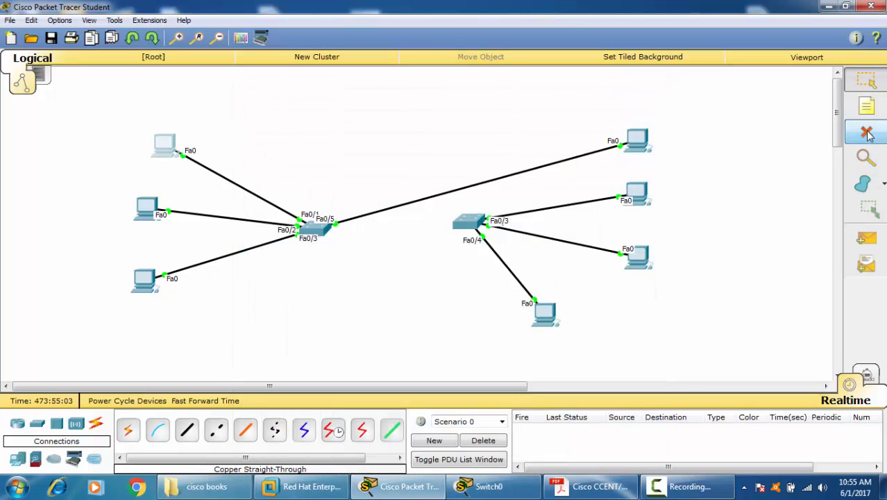
left_click(469, 221)
left_click(534, 38)
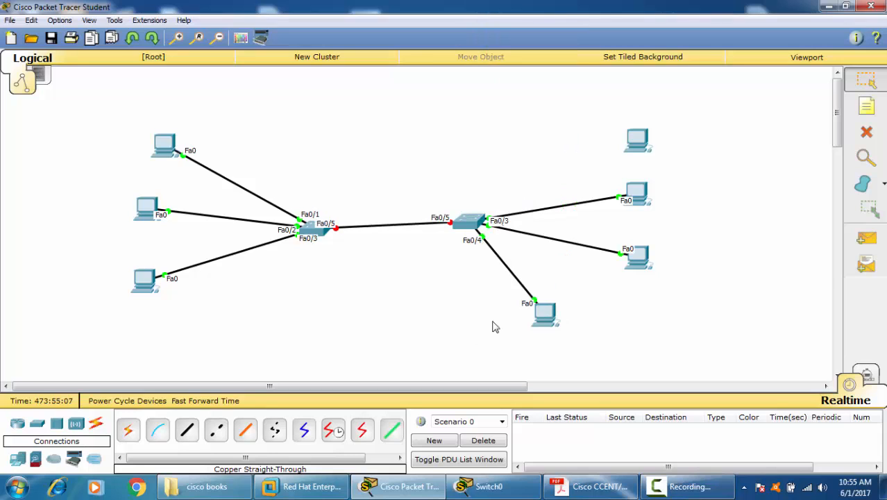
left_click(866, 132)
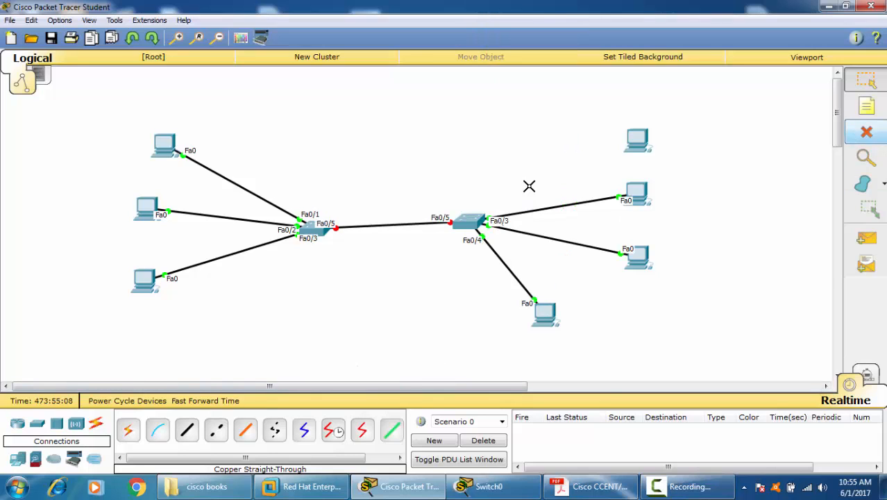
left_click(416, 223)
Step: Connect the two switches through their Fa0/5 ports with a copper cross-over cable and fast-forward the simulation time
left_click(216, 430)
left_click(319, 229)
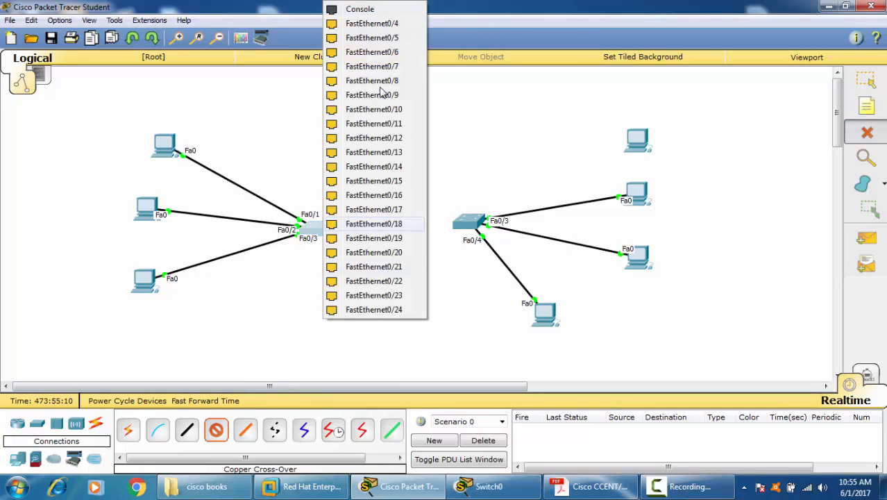
left_click(383, 38)
left_click(468, 224)
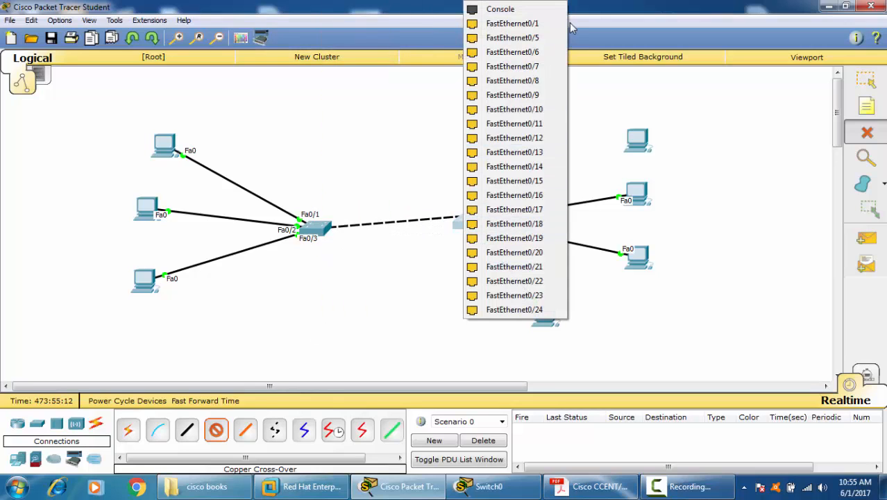
left_click(509, 38)
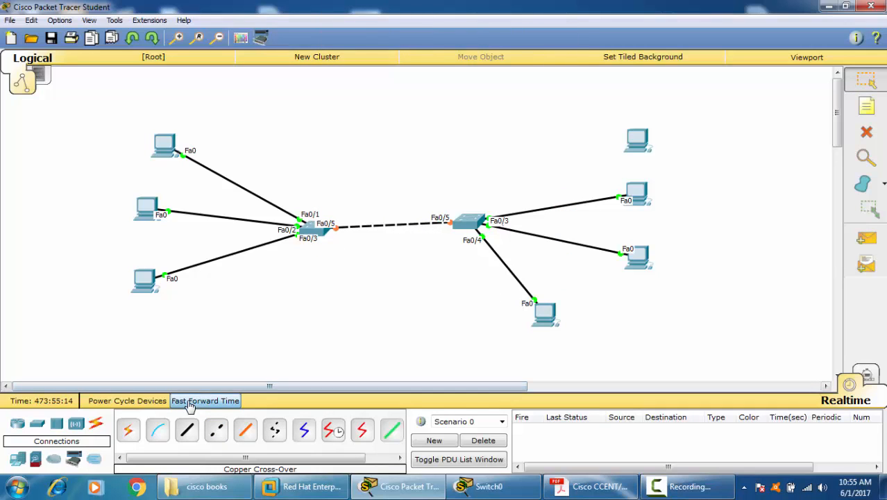
left_click(192, 401)
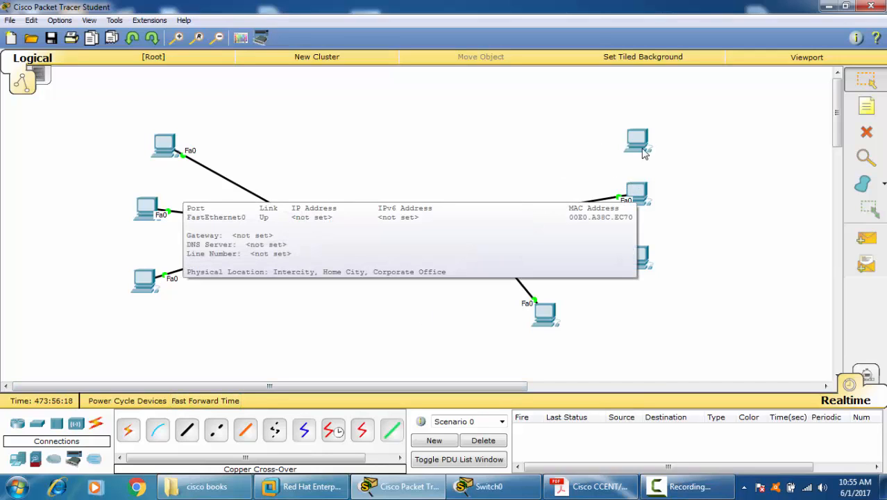
Step: Connect Switch1's Fa0/1 port to PC3's FastEthernet0 with a copper straight-through cable and fast-forward the simulation time
left_click(187, 430)
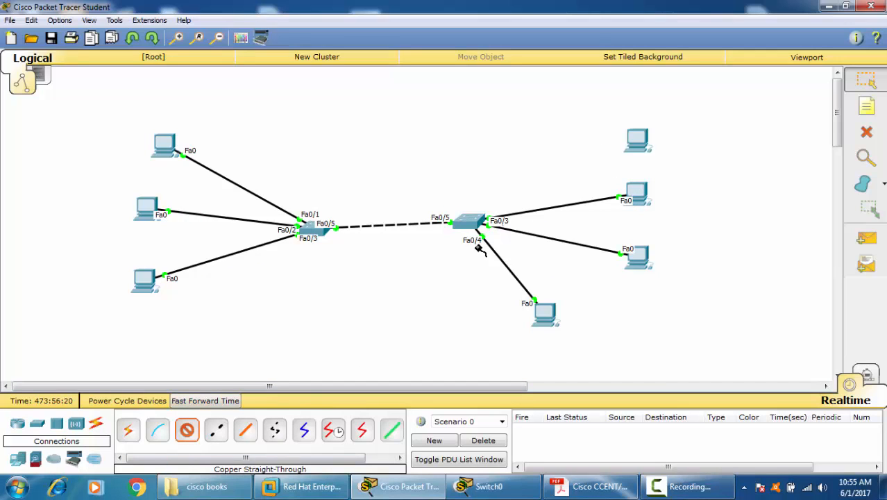
left_click(469, 221)
left_click(545, 23)
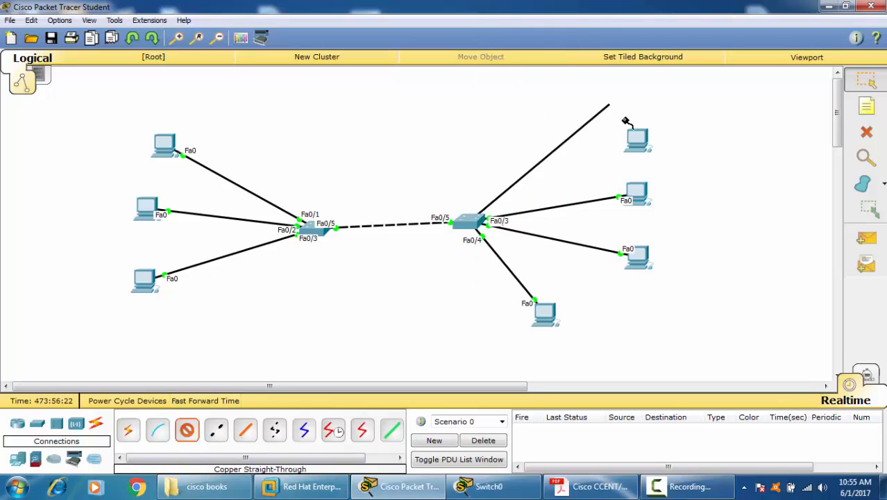
left_click(635, 139)
left_click(680, 163)
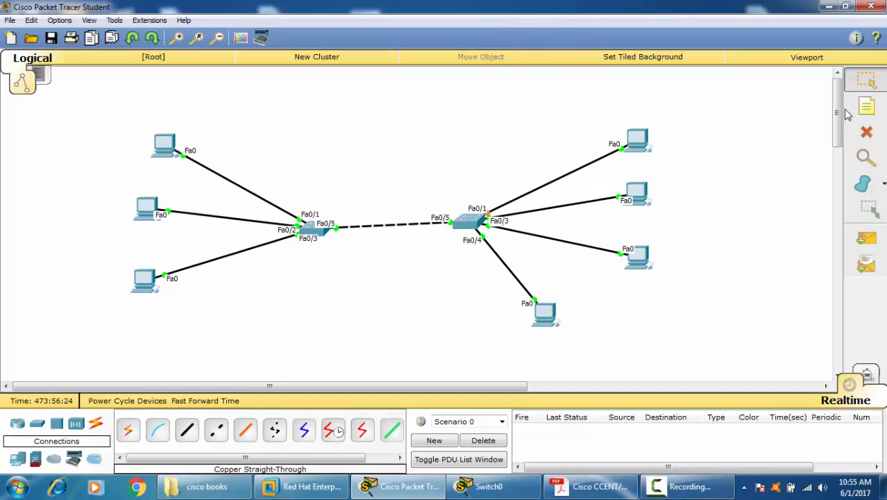
left_click(222, 408)
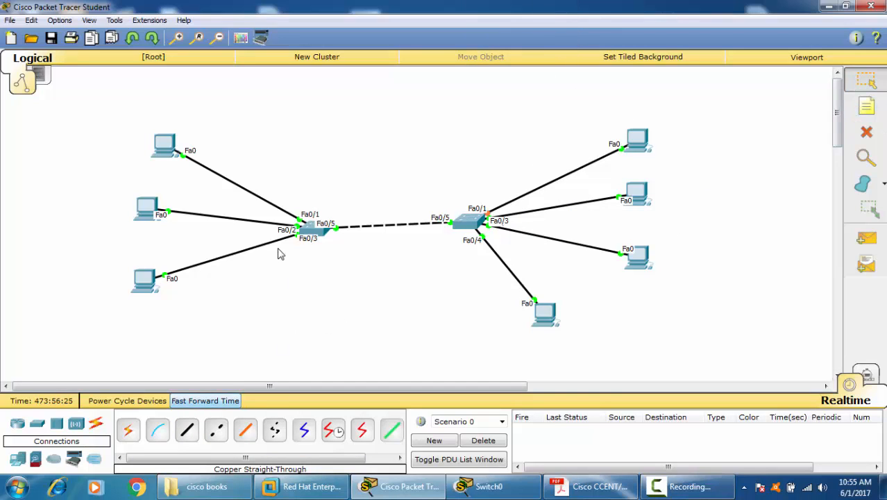
Step: Ping 10.0.0.2 again from PC0's command prompt and close PC0's window
left_click(165, 161)
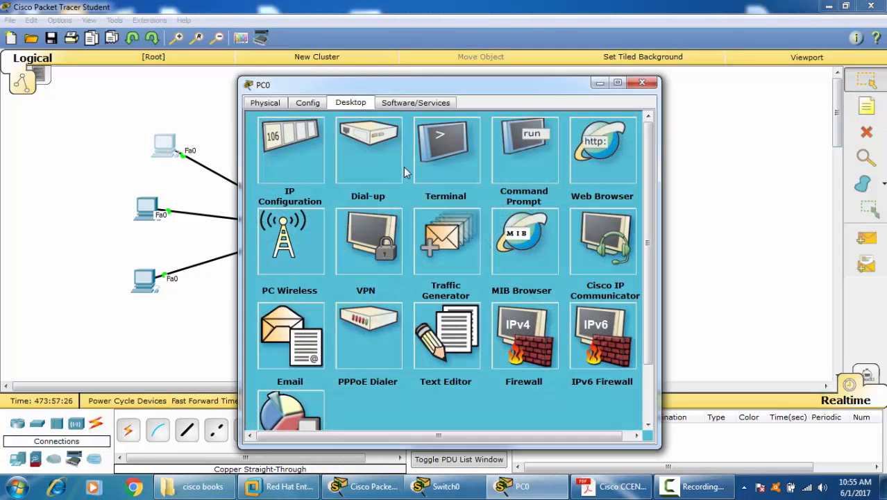
left_click(510, 152)
key("Up")
key("Return")
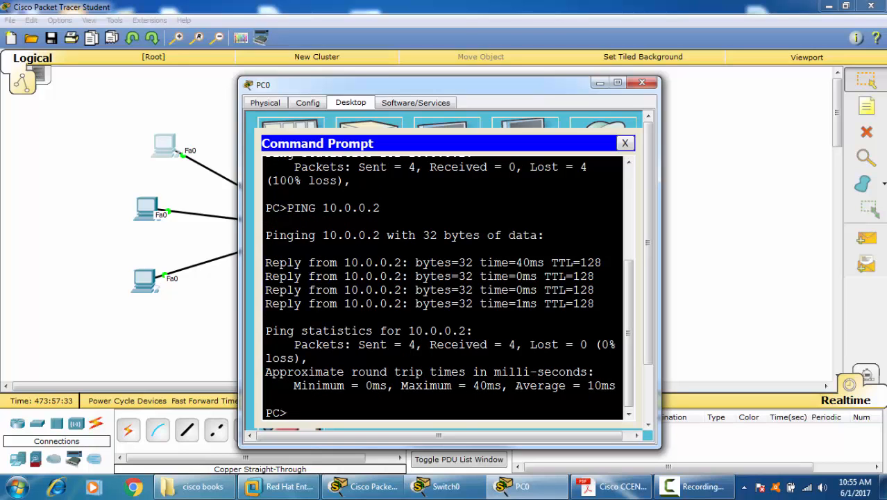
left_click(643, 83)
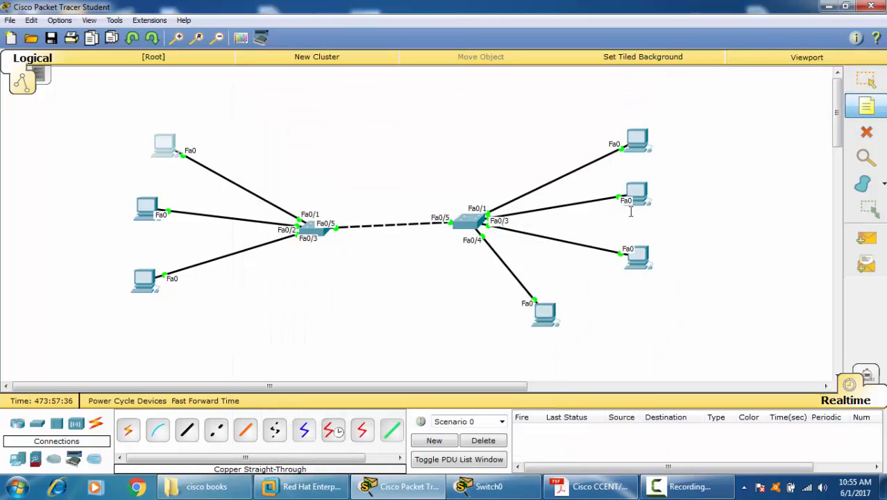
Step: Place a note above the inter-switch link with columns 1 and 2 and the rows "dd dd" and "da dd"
left_click(343, 119)
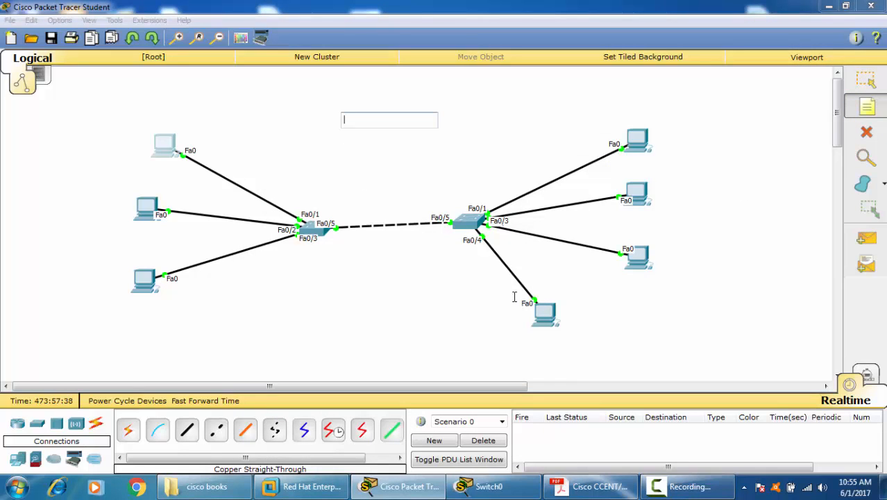
type("1")
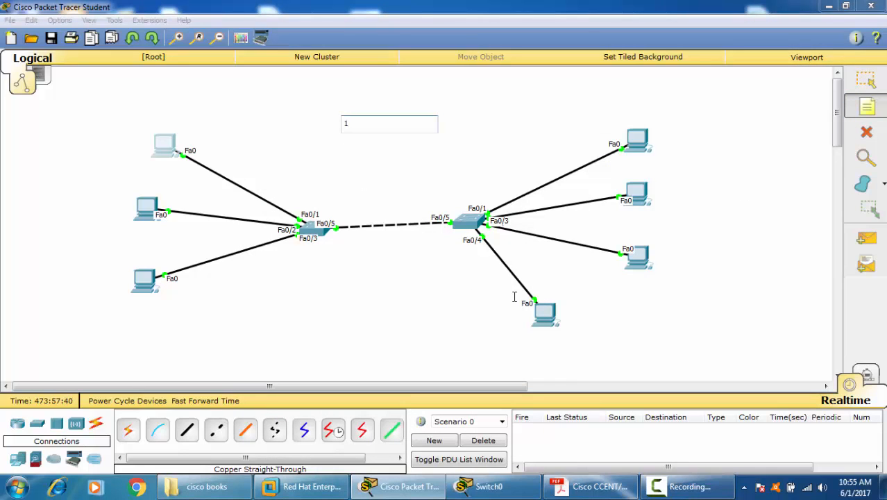
type(" 2")
key("Return")
type("dd")
key("Up")
key("Down")
type("dd")
key("Return")
type("da    dd")
key("Return")
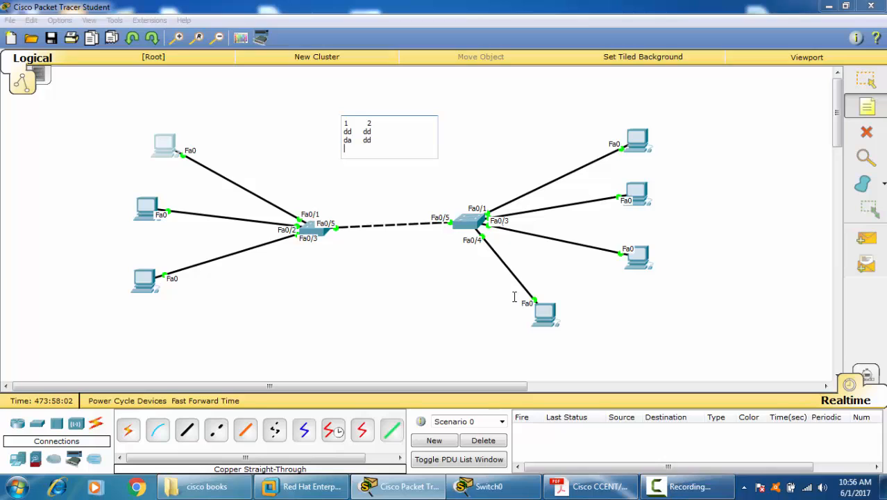
Step: Add the rows "da acCESS" and "TRUNK access" to the note and highlight the word "access" in the last row
type("da   acCESS")
key("Return")
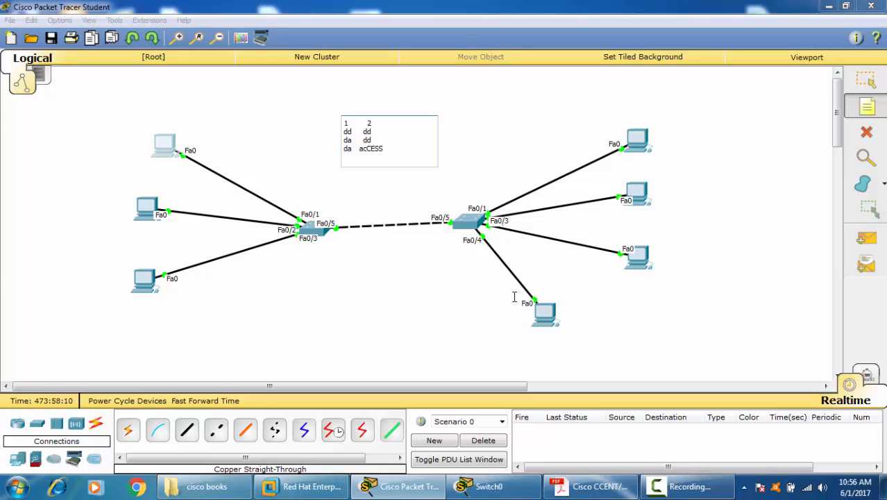
type("TRUNK  access")
key("Return")
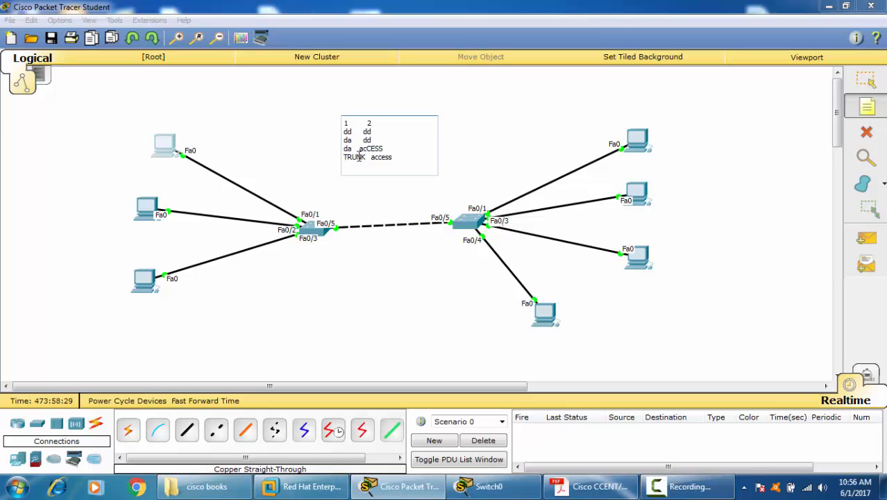
left_click_drag(371, 157, 399, 157)
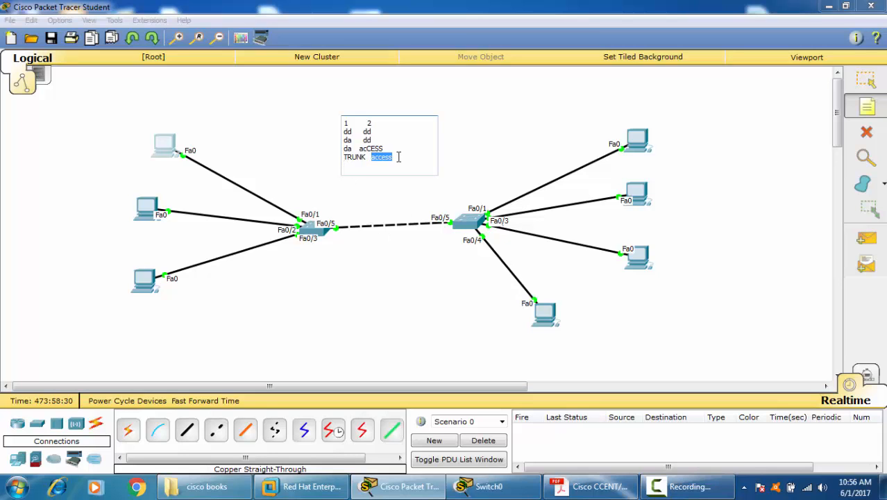
Step: Examine the administrative mode in Switch0's earlier FastEthernet 0/5 switchport output and close the switch window
left_click(307, 226)
scroll(482, 197, "up", 2)
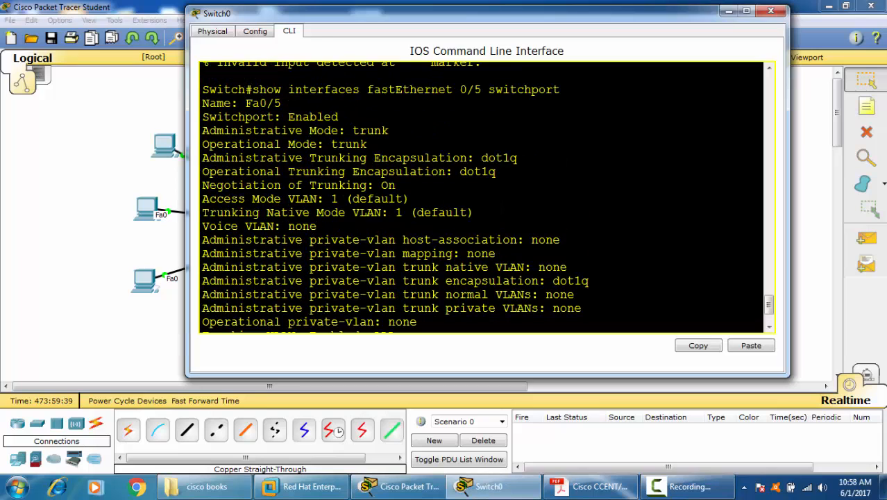
left_click_drag(345, 131, 389, 130)
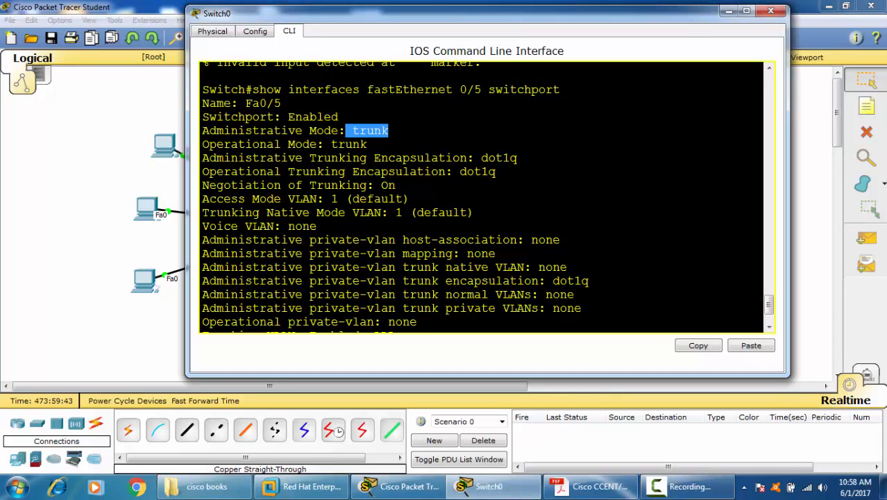
scroll(387, 131, "up", 2)
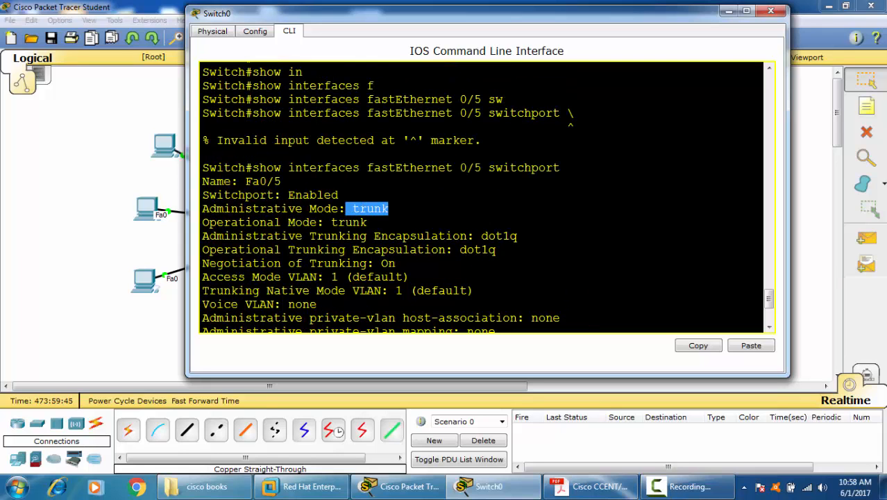
left_click_drag(567, 167, 223, 167)
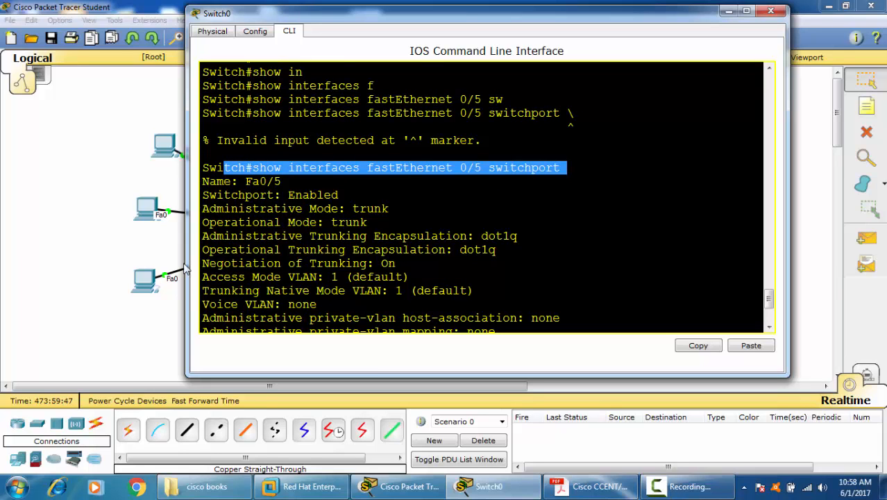
left_click(388, 208)
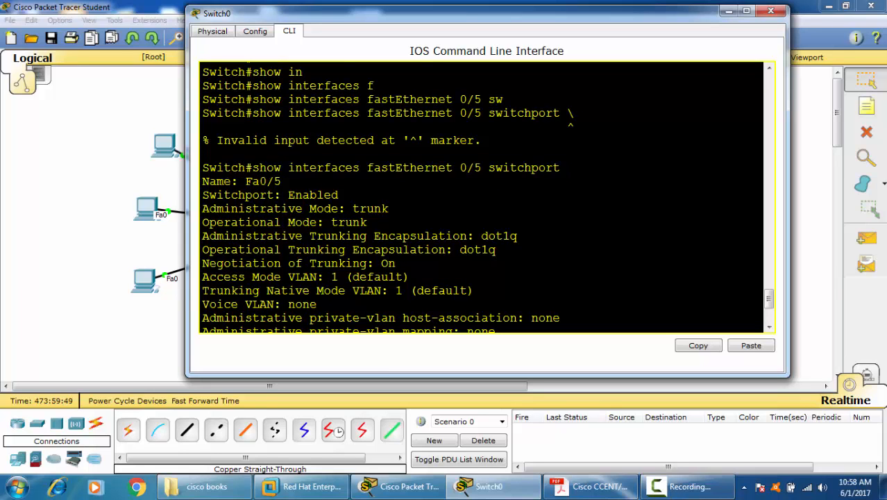
left_click_drag(338, 208, 388, 209)
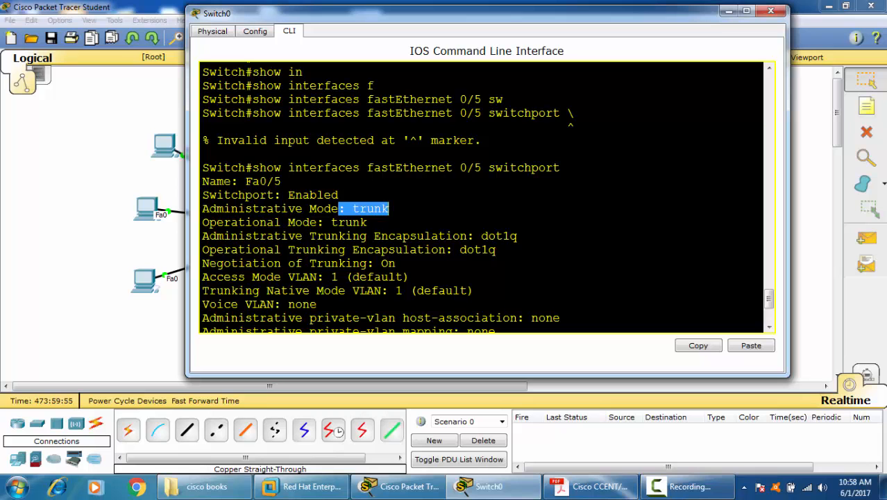
left_click(770, 10)
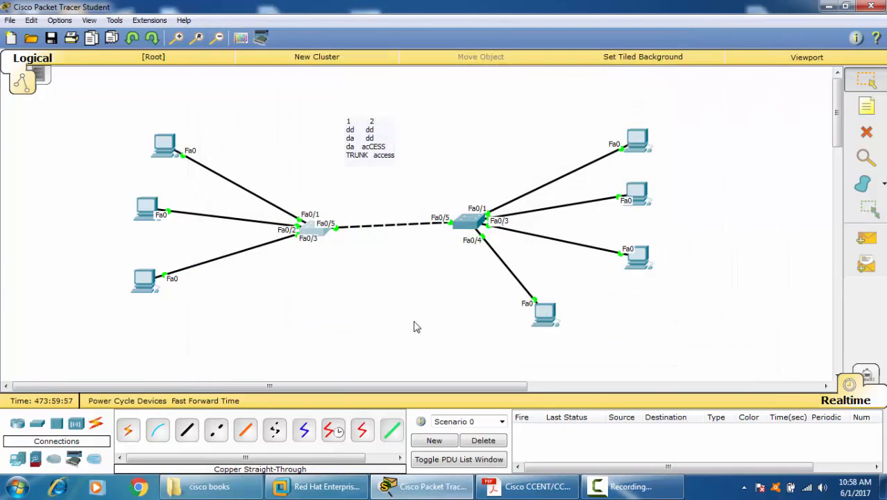
Step: Open Switch1's command line and enter privileged mode with ena, followed by configuration mode with conf terminal
left_click(480, 220)
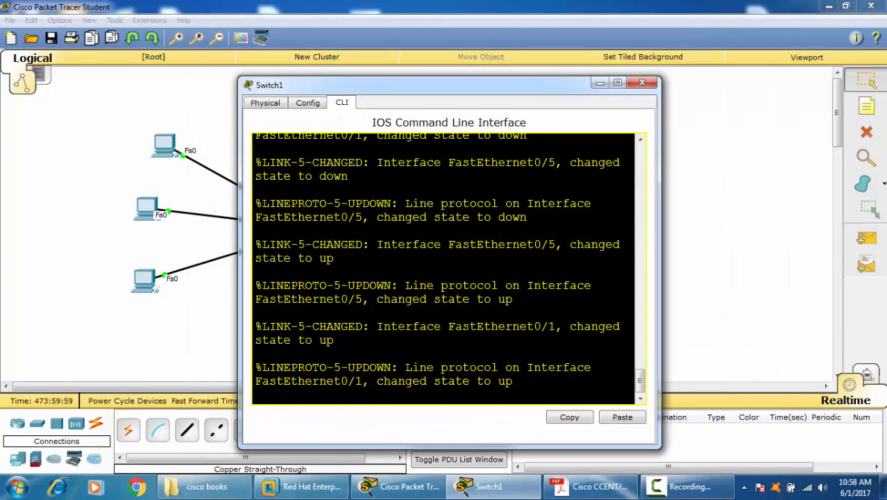
key("Return")
key("Return")
key("Return")
type("ena")
key("Return")
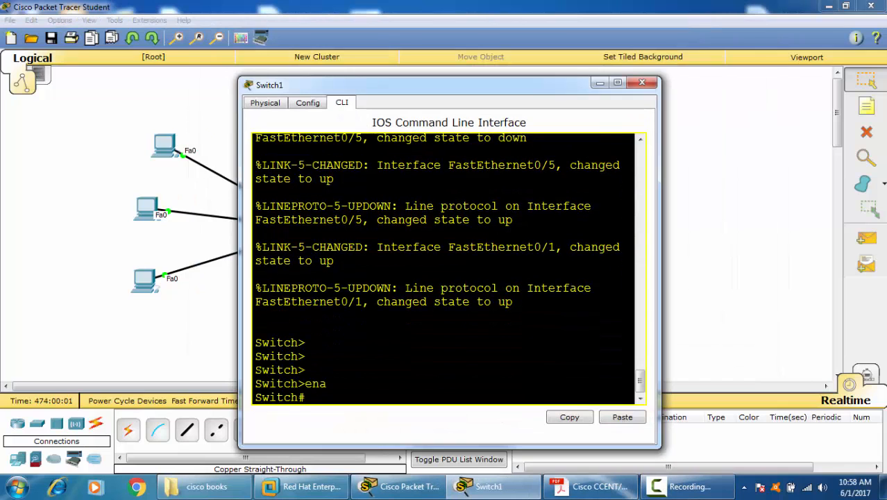
type("conf terminal i")
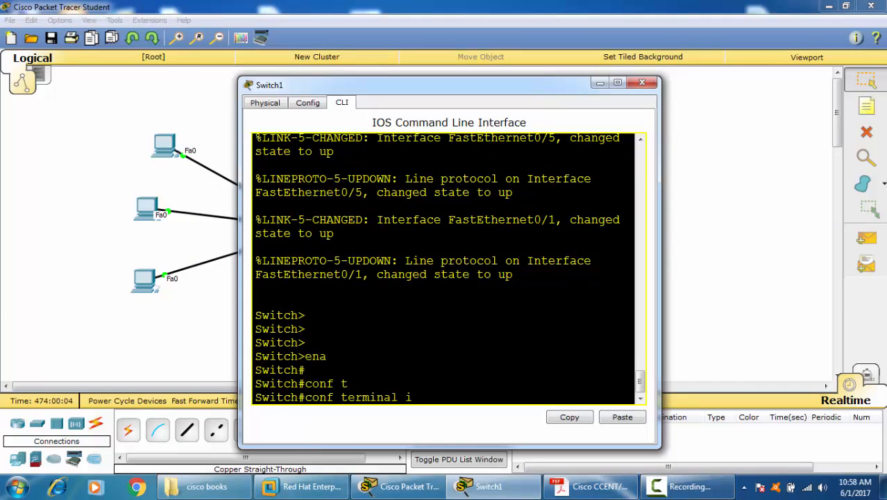
key("Return")
key("Up")
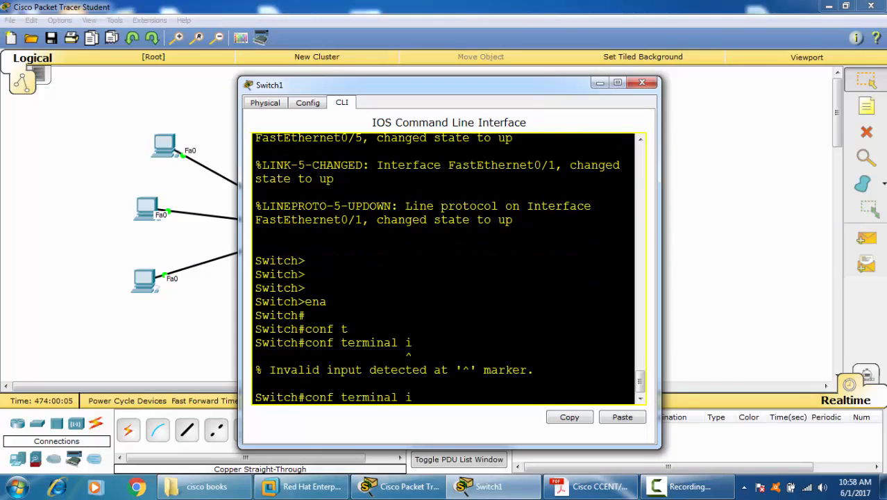
key("BackSpace")
key("Return")
Step: Display the switchport details of Switch1's port Fa0/5 from configuration mode with "do sh interface fastEthernet 0/5 sw"
type("in")
key("Tab")
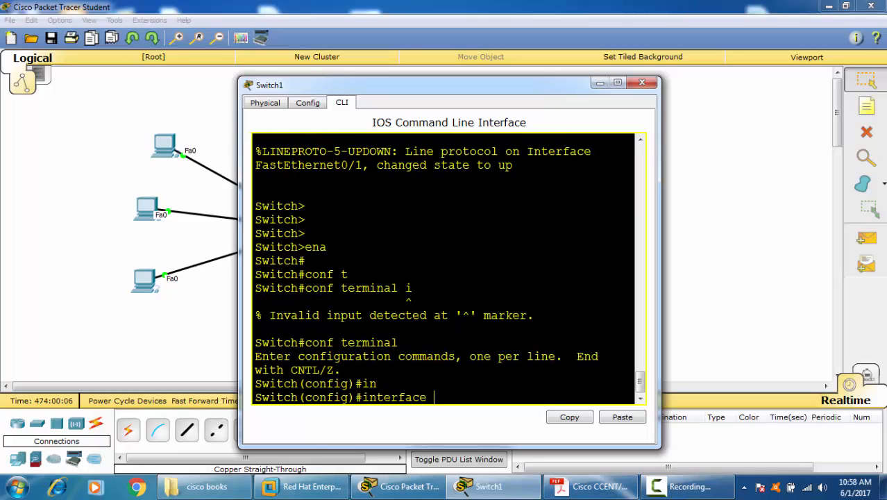
type("f")
key("Tab")
type("0/5 ")
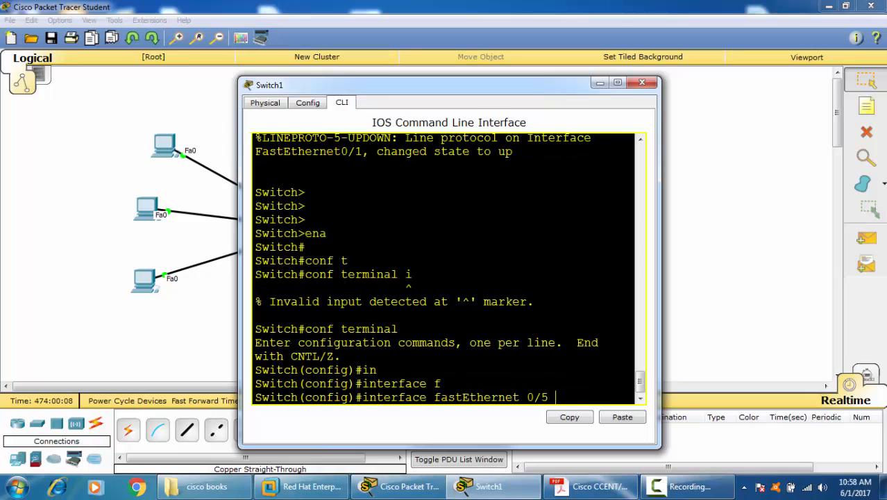
type("sw")
key("Tab")
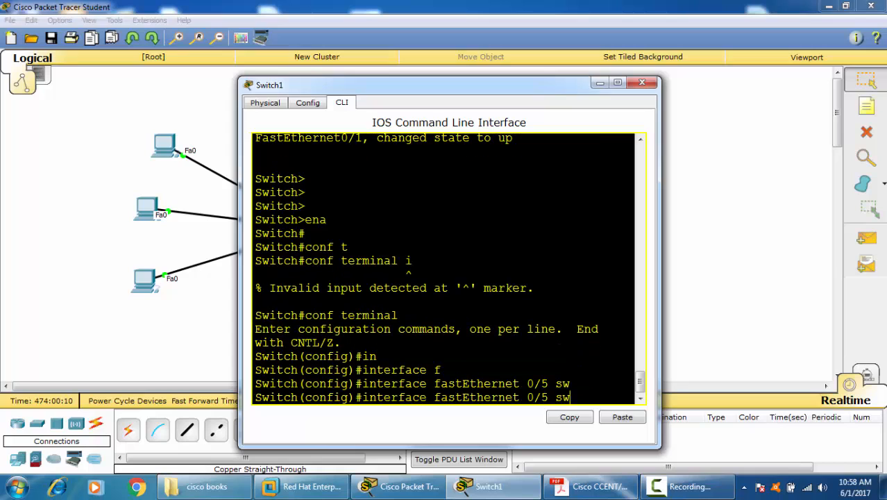
key("Left")
key("Left")
key("Left")
key("Left")
key("Left")
key("Left")
key("Left")
key("Left")
key("Left")
key("Left")
key("Left")
type("do a")
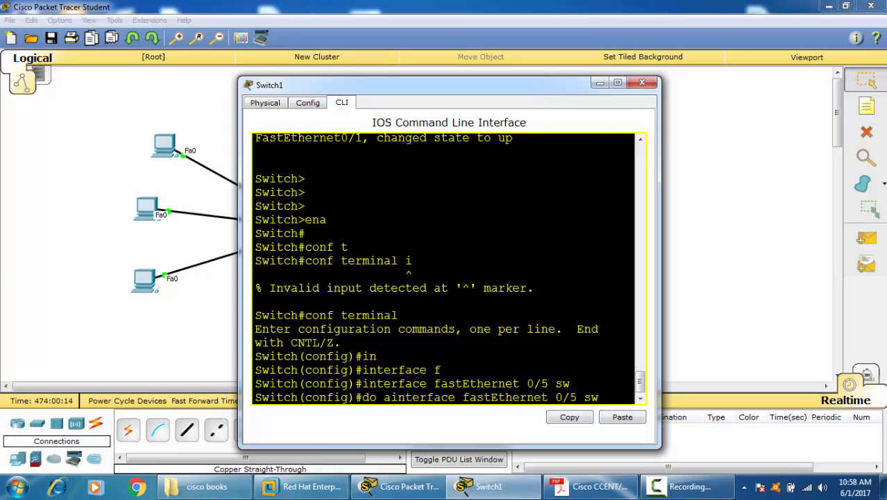
key("BackSpace")
type("sg")
key("BackSpace")
key("BackSpace")
type("h")
key("Return")
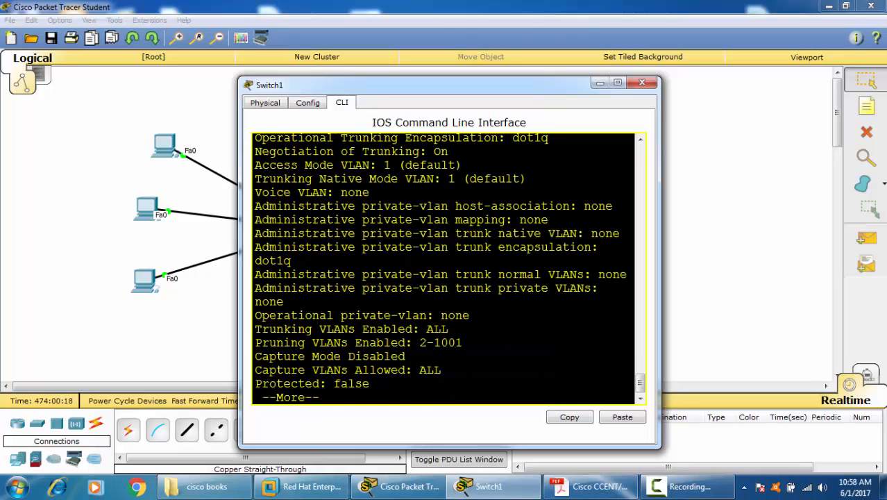
Step: Examine the administrative mode in Switch1's Fa0/5 switchport output and close the switch window
scroll(449, 268, "up", 2)
left_click_drag(405, 175, 491, 175)
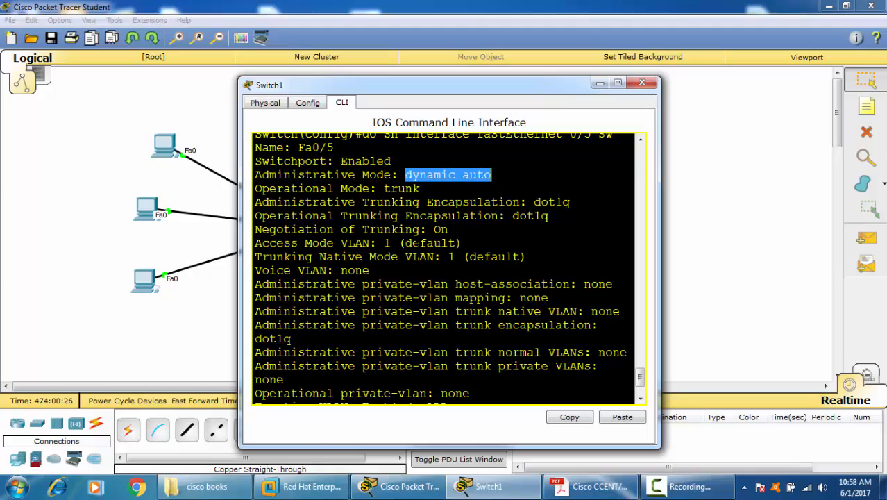
left_click(491, 175)
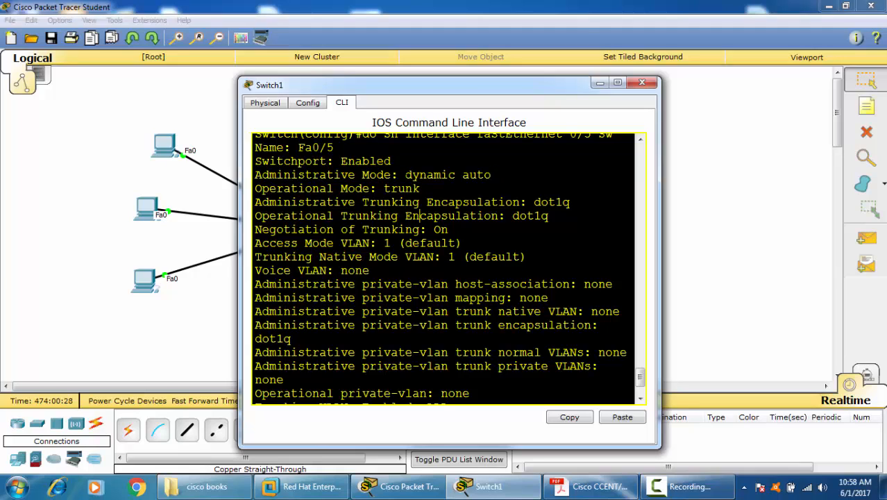
left_click_drag(404, 174, 491, 175)
left_click(493, 174)
left_click_drag(397, 175, 491, 175)
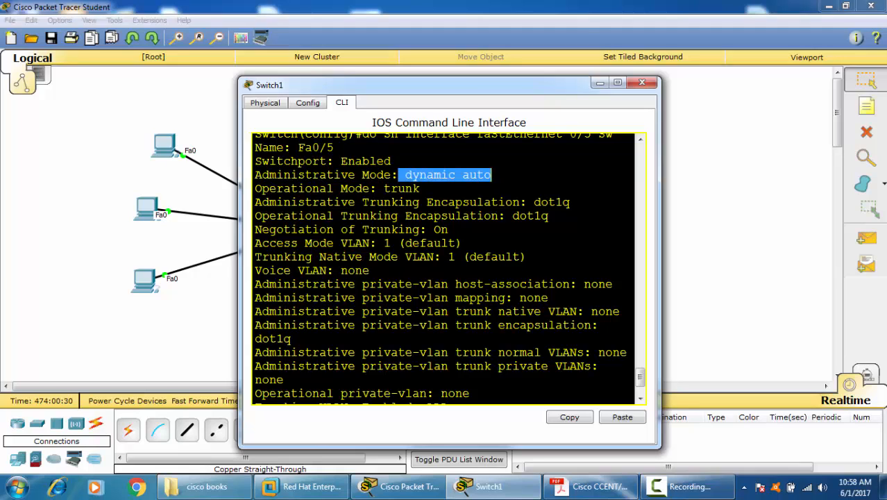
left_click_drag(254, 202, 451, 201)
left_click(642, 83)
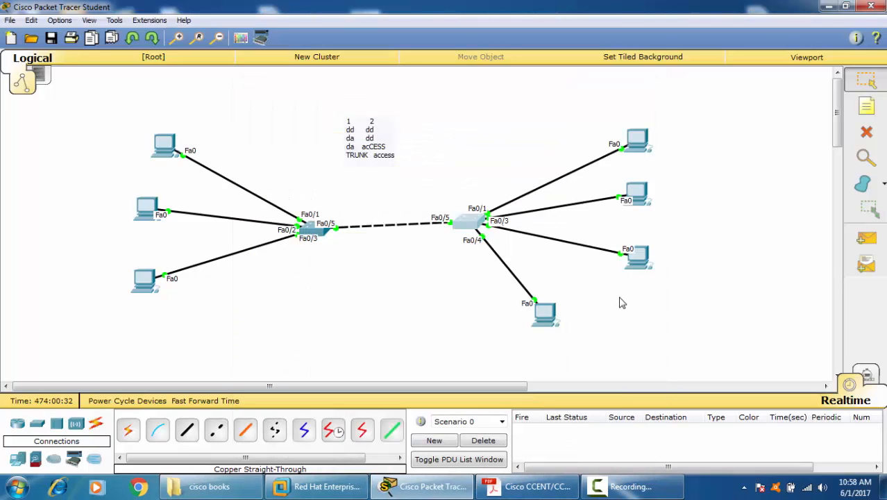
Step: Add a note reading "DD DA" to the workspace above Switch1 and return to the Select tool
left_click(866, 105)
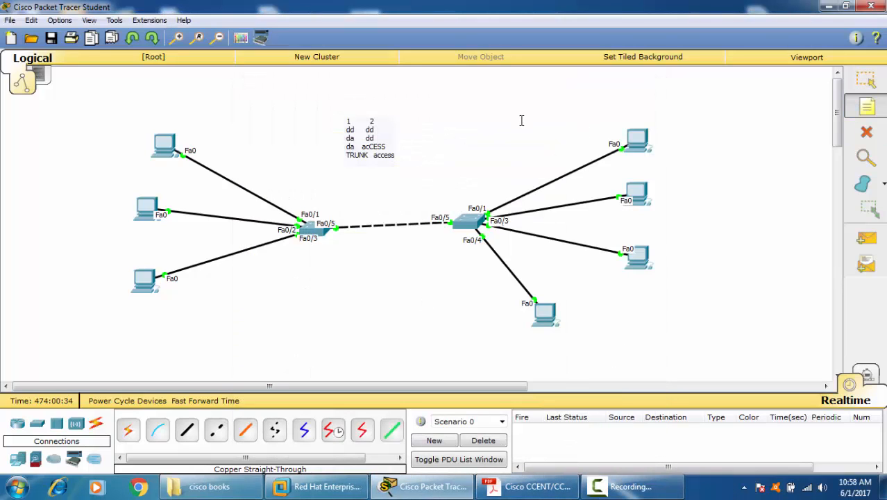
left_click(521, 121)
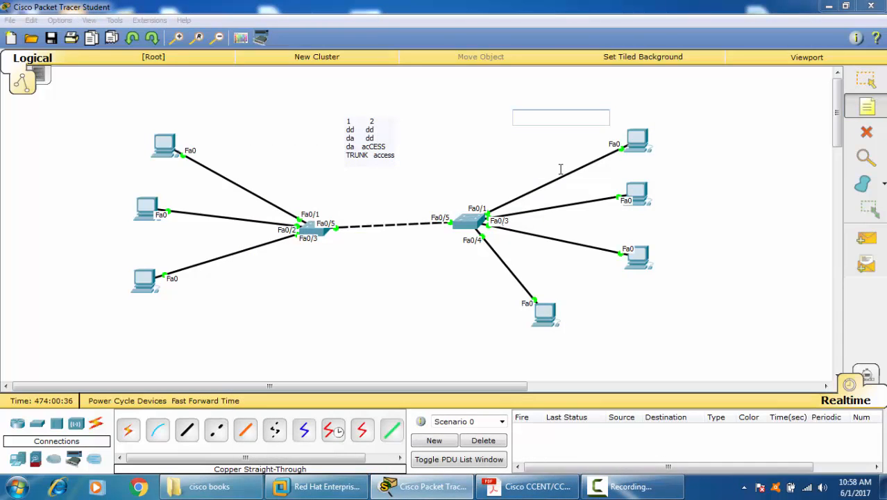
type("DD DA")
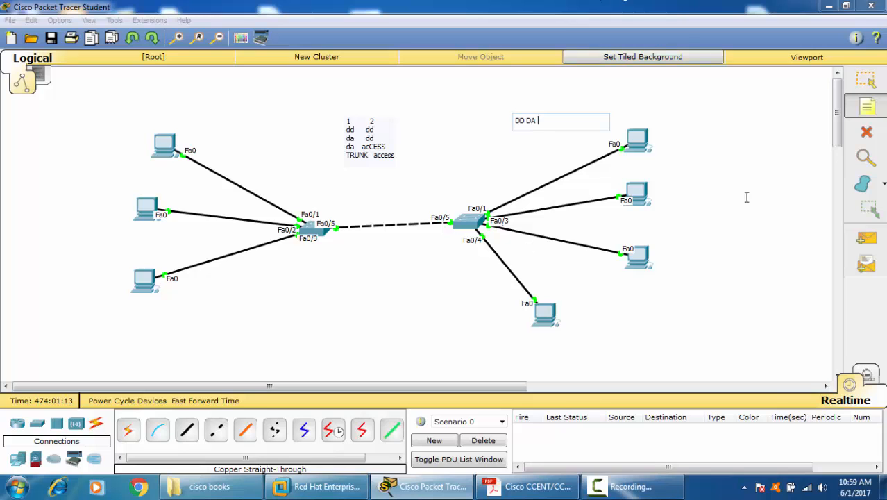
left_click(864, 81)
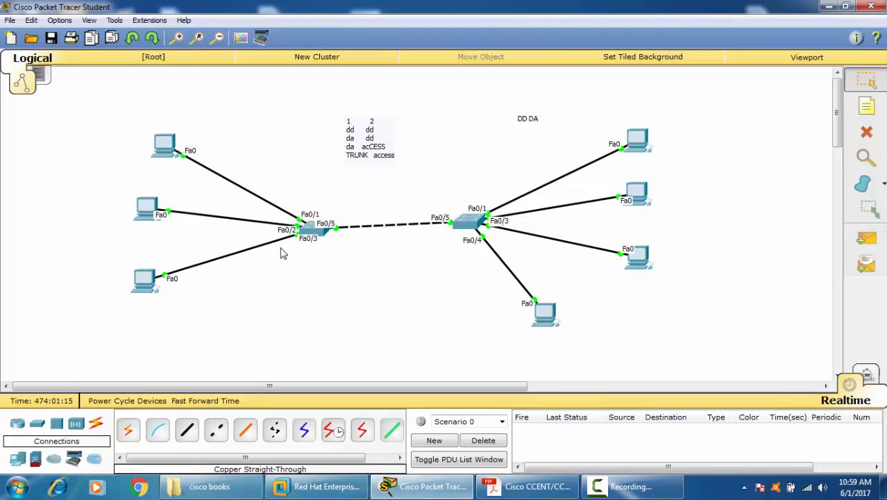
Step: Reopen Switch1's command line, finish the paged output and enter interface configuration with "interface fastEthernet 0/5"
left_click(474, 225)
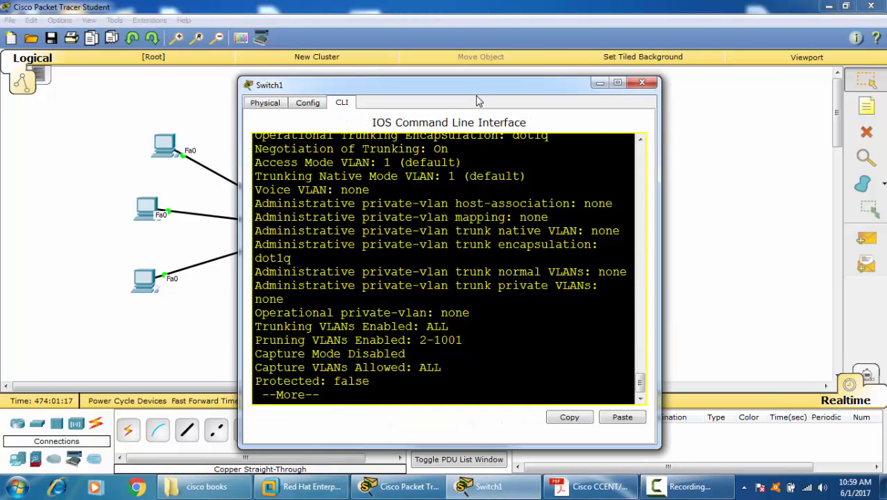
key("space")
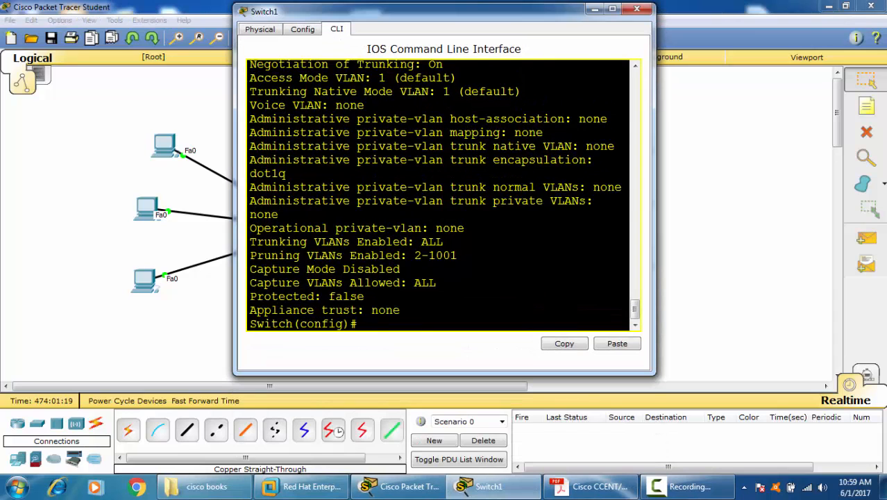
key("Return")
key("Return")
key("Return")
key("Return")
key("Return")
key("Return")
type("in")
key("Tab")
type("f")
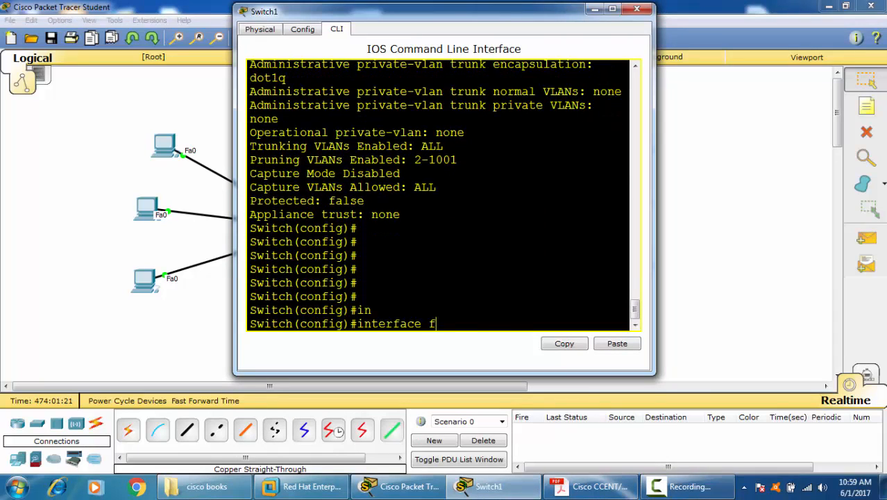
key("Tab")
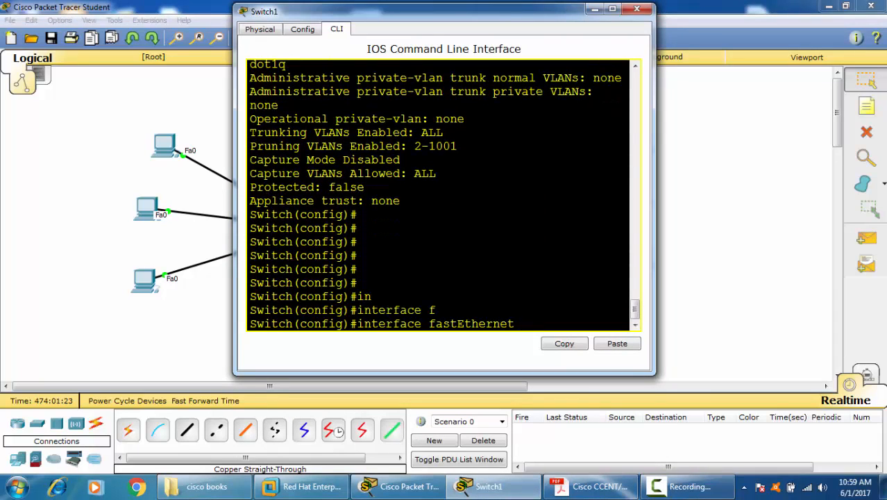
type("0/5")
key("Return")
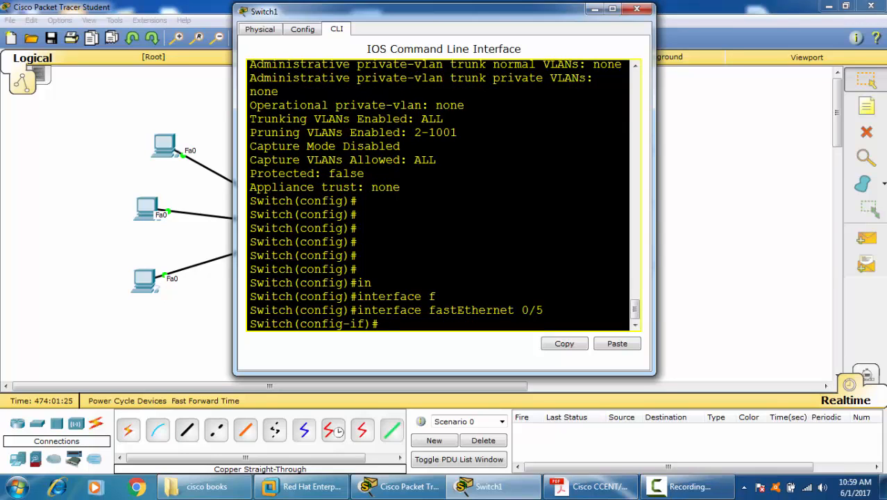
Step: Widen the Switch1 window, try "switchport nonegotiate" on Fa0/5, and highlight "nonegotiate" and 'dynamic' in the console text
left_click_drag(655, 129, 882, 129)
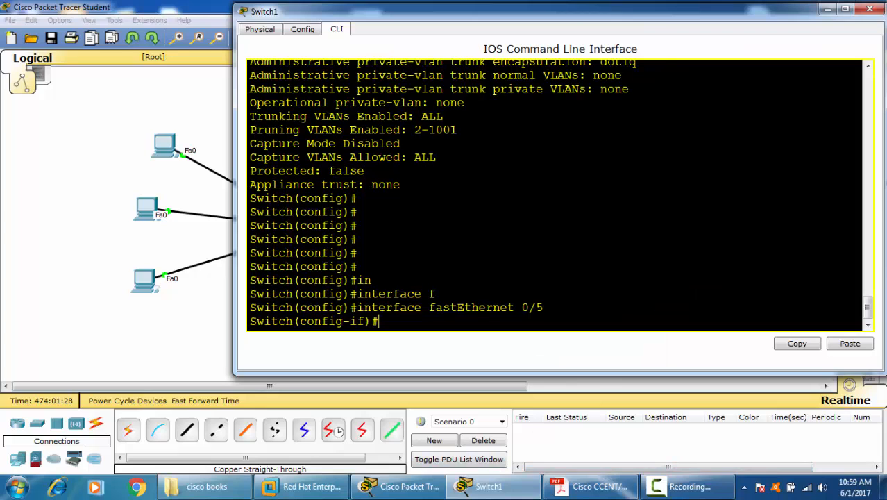
type("sw")
key("Tab")
type("no")
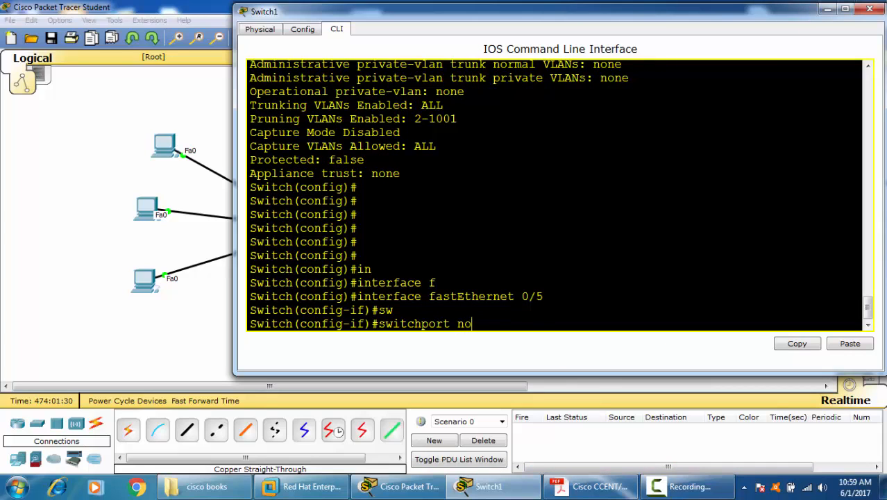
key("Tab")
key("Return")
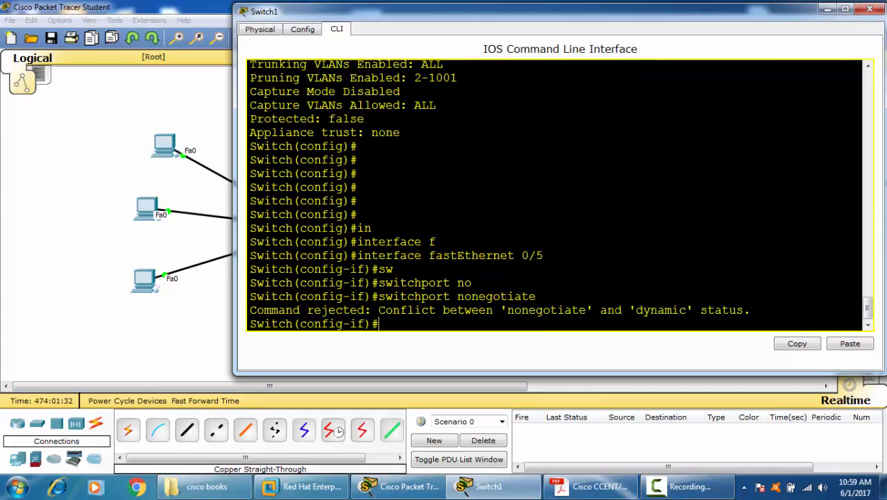
left_click_drag(457, 296, 543, 297)
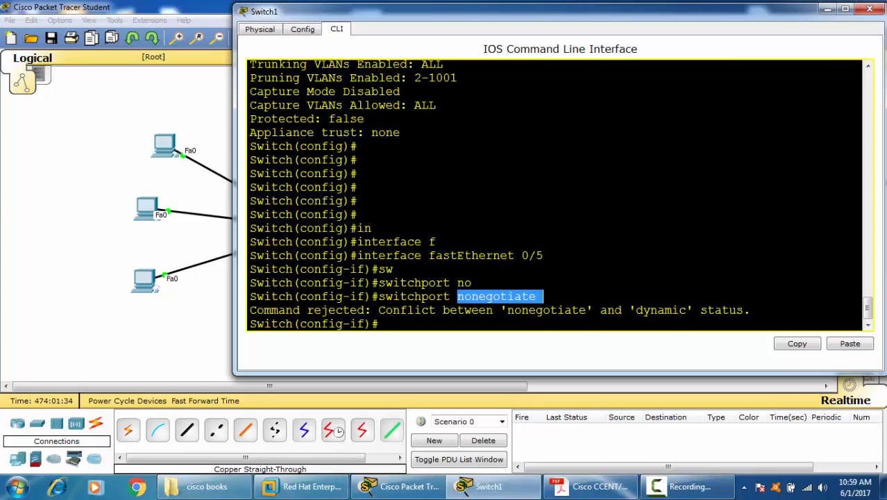
left_click_drag(629, 310, 692, 310)
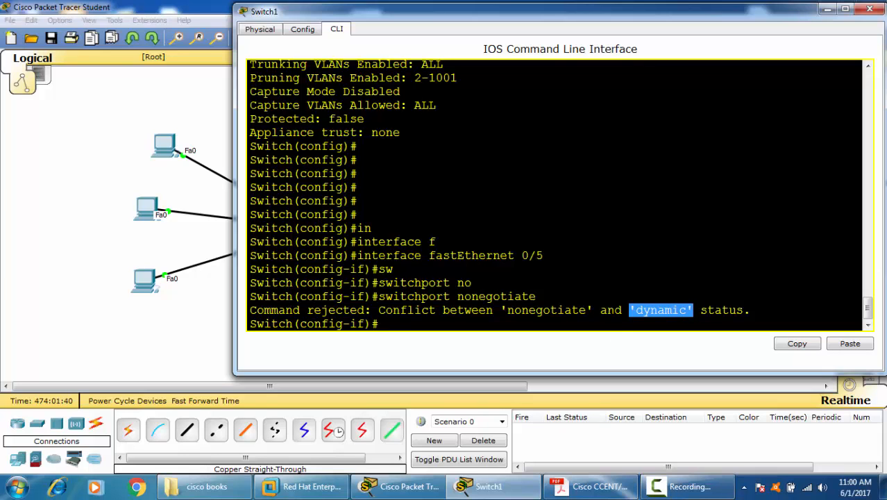
Step: Set Switch1's port Fa0/5 to access mode with "switchport mode access"
type("sw")
key("Tab")
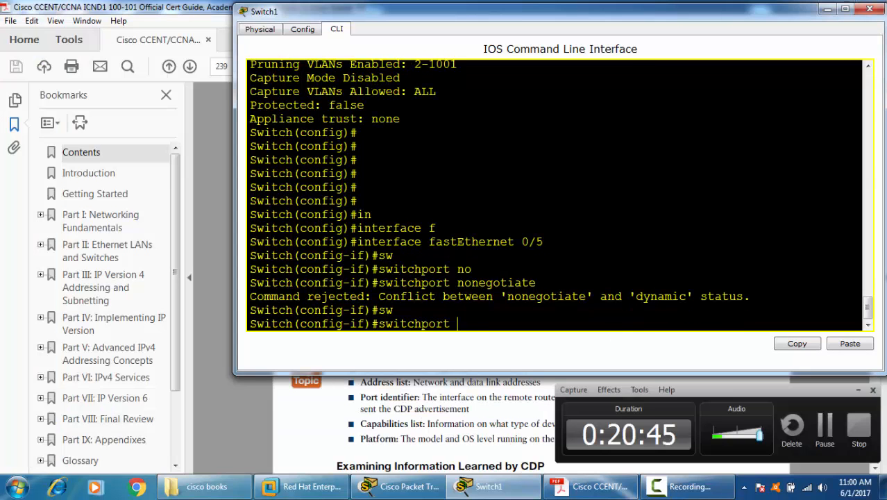
type("m")
key("Tab")
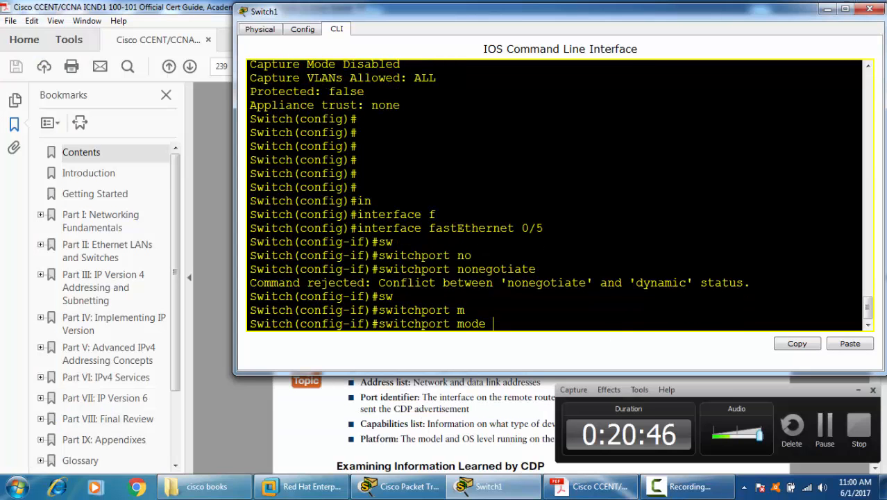
type("ac")
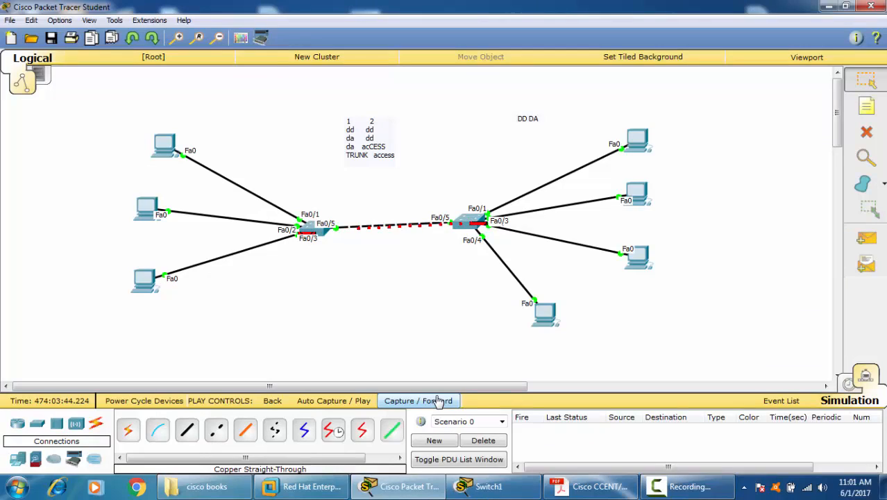
Step: Step the packet simulation forward to follow the traffic beyond Switch1, and return to Realtime mode
left_click(437, 401)
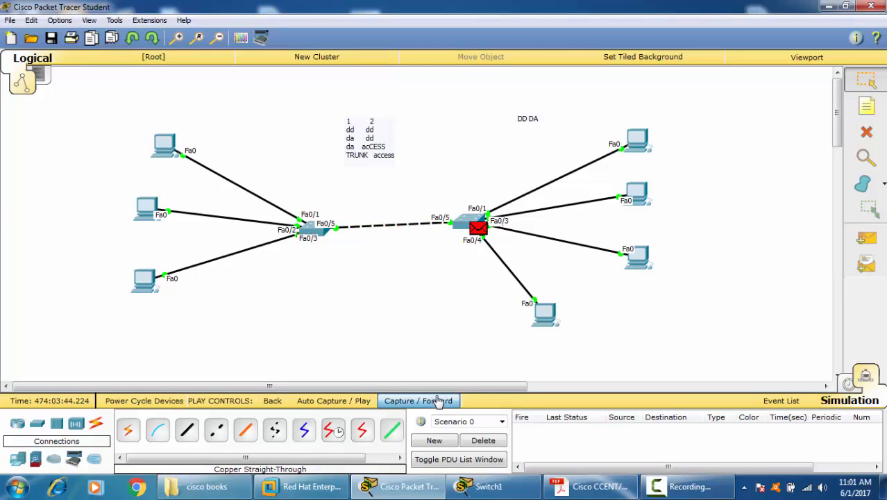
left_click(438, 403)
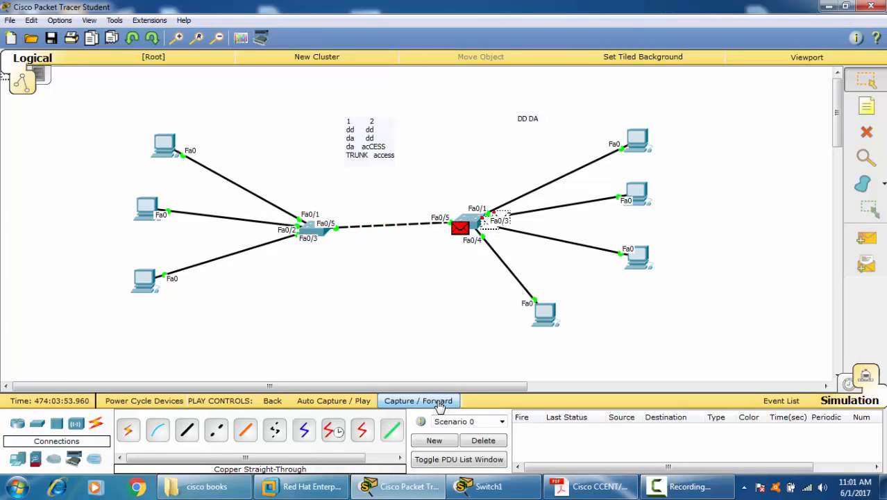
left_click(439, 404)
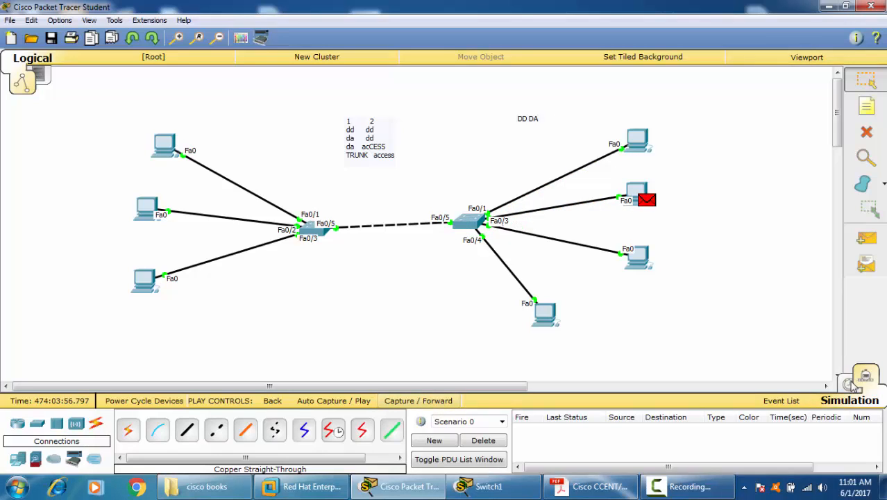
left_click(850, 384)
Step: Return to Switch1's command line and turn off trunk negotiation on Fa0/5 with "switchport nonegotiate"
left_click(683, 486)
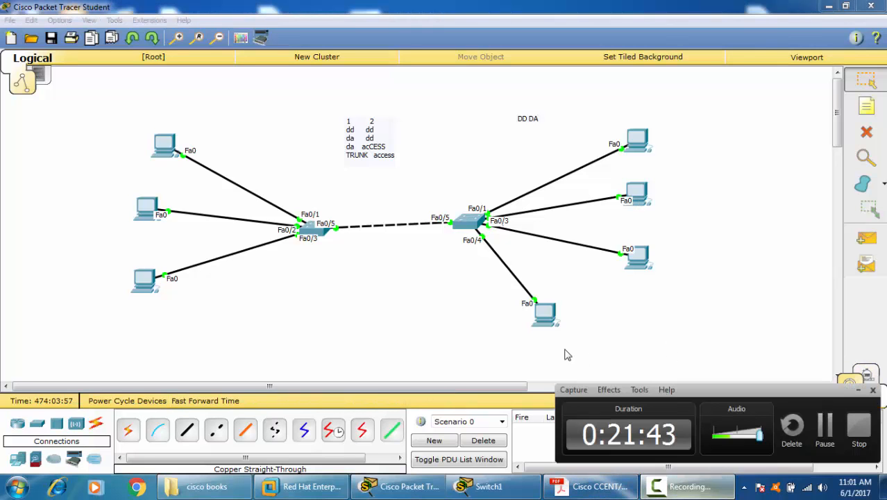
left_click(596, 486)
left_click(486, 485)
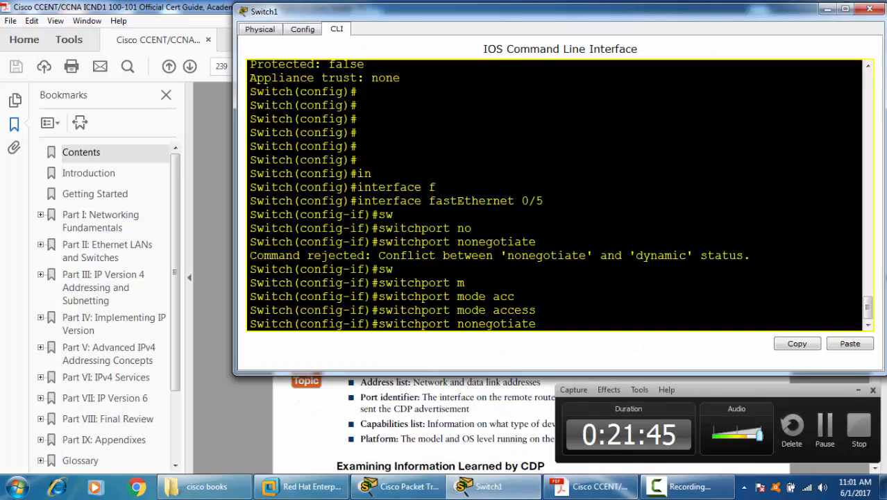
left_click(400, 485)
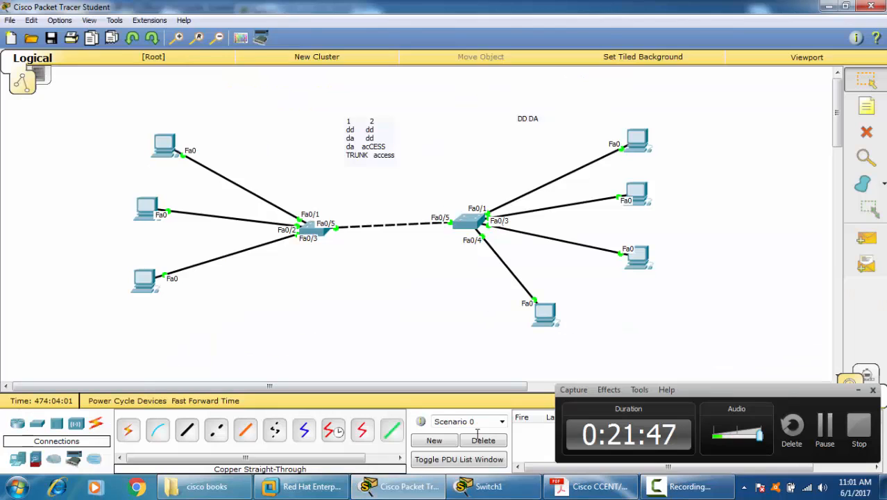
left_click(485, 486)
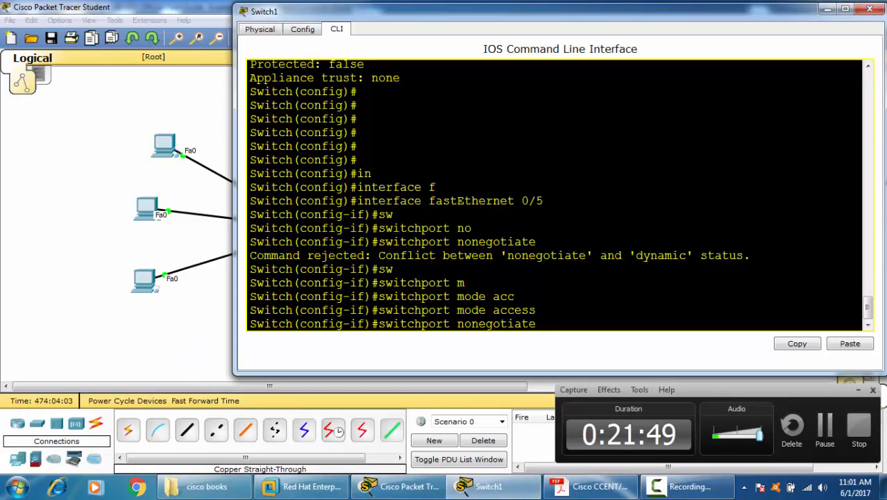
key("Return")
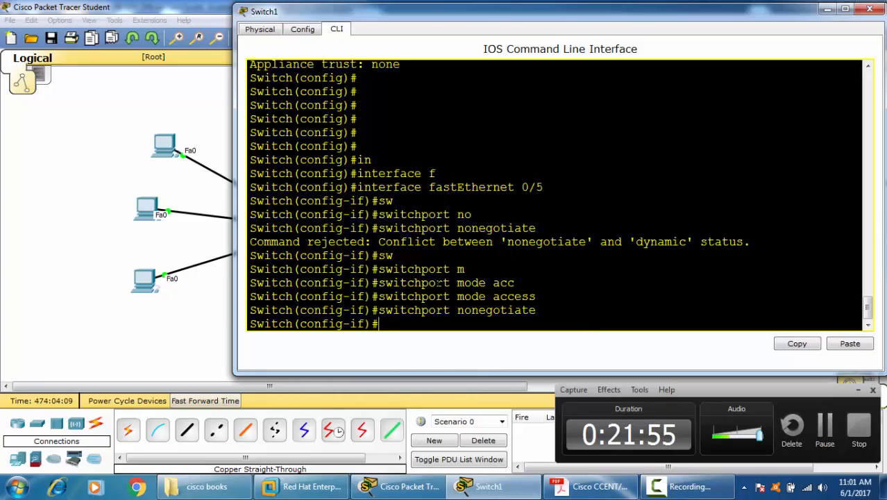
Step: Open Switch0's command line and examine the administrative and operational modes in its FastEthernet 0/5 switchport output
left_click(167, 329)
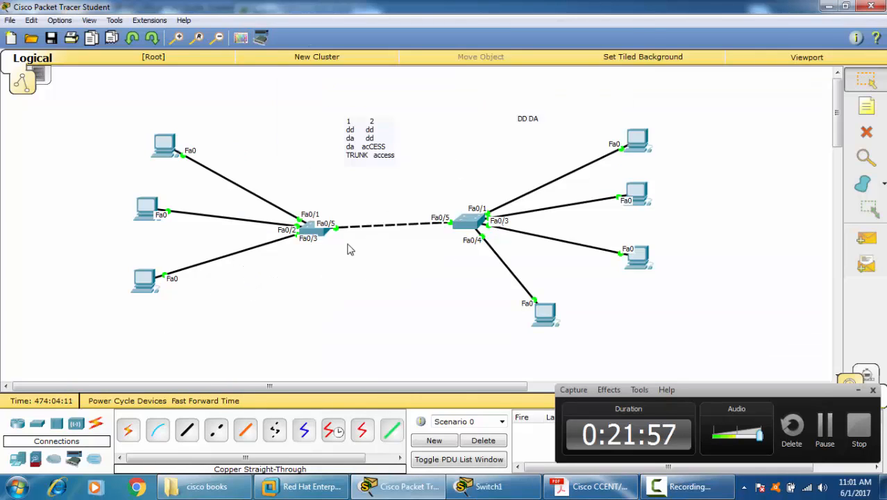
left_click(309, 238)
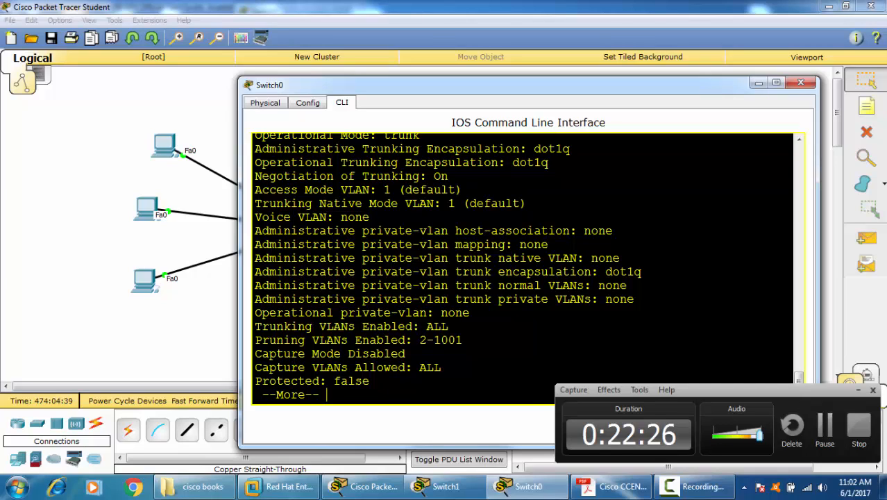
scroll(527, 267, "up", 2)
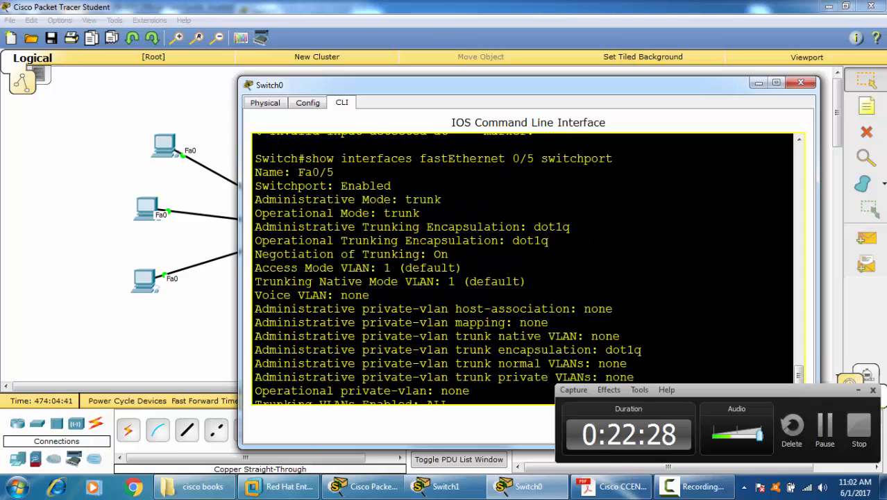
triple_click(420, 201)
double_click(409, 214)
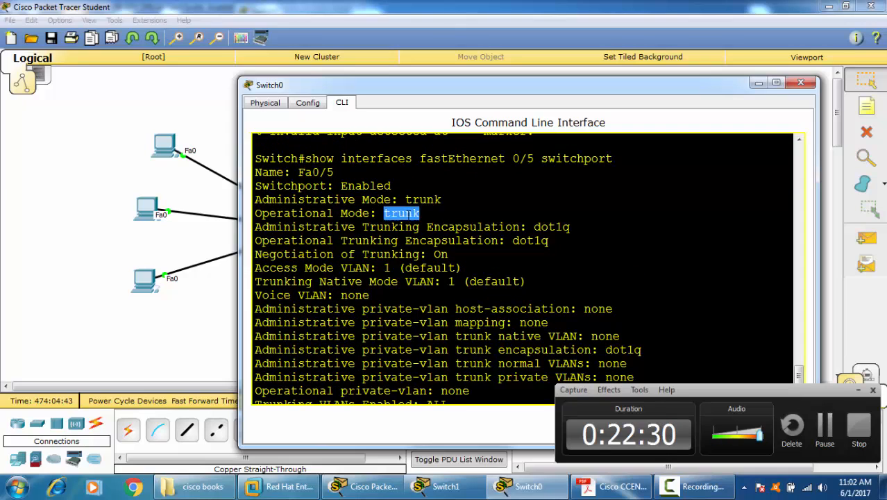
triple_click(403, 213)
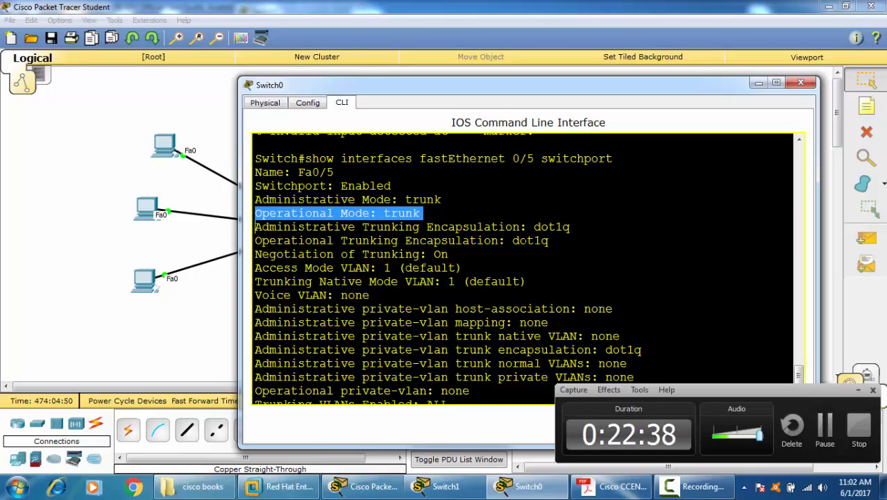
left_click_drag(397, 200, 442, 199)
left_click_drag(382, 213, 421, 213)
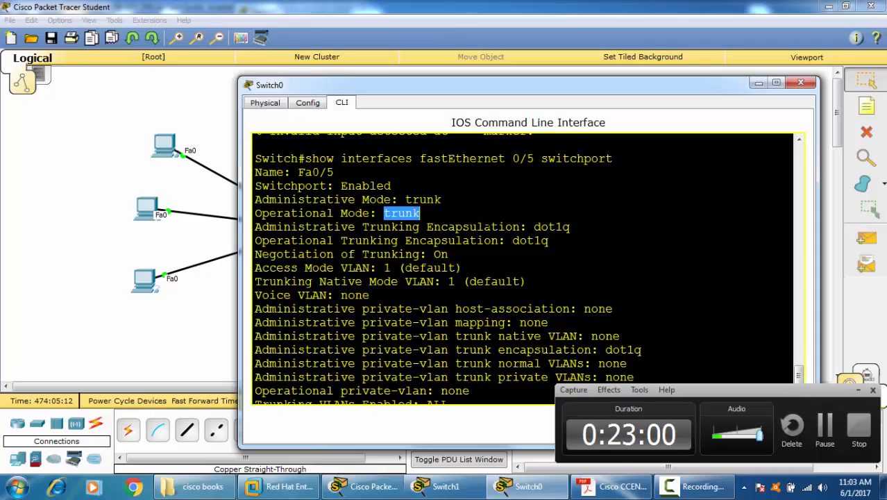
left_click(420, 214)
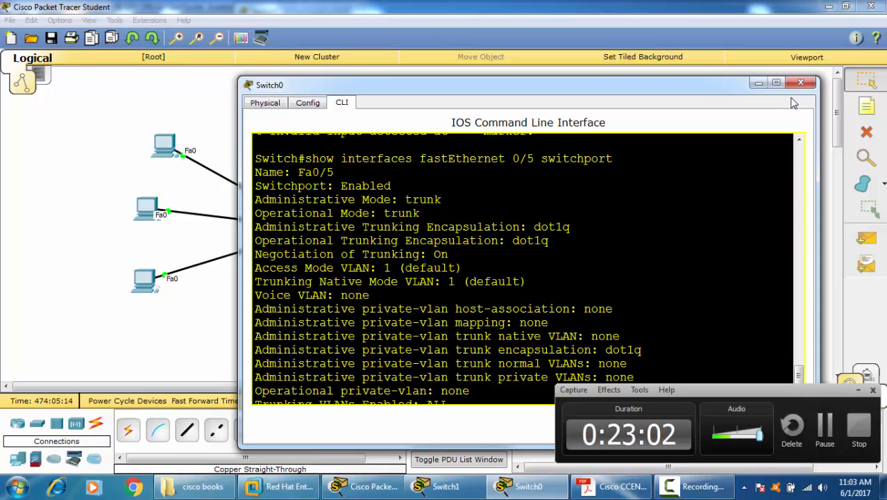
Step: Close Switch0's window and place a 3560-24PS multilayer switch below the link between the two switches
left_click(801, 83)
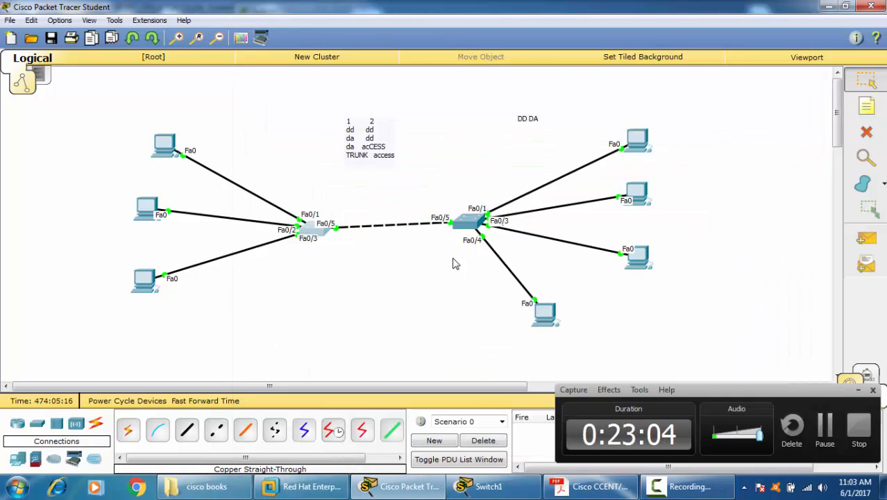
left_click(857, 389)
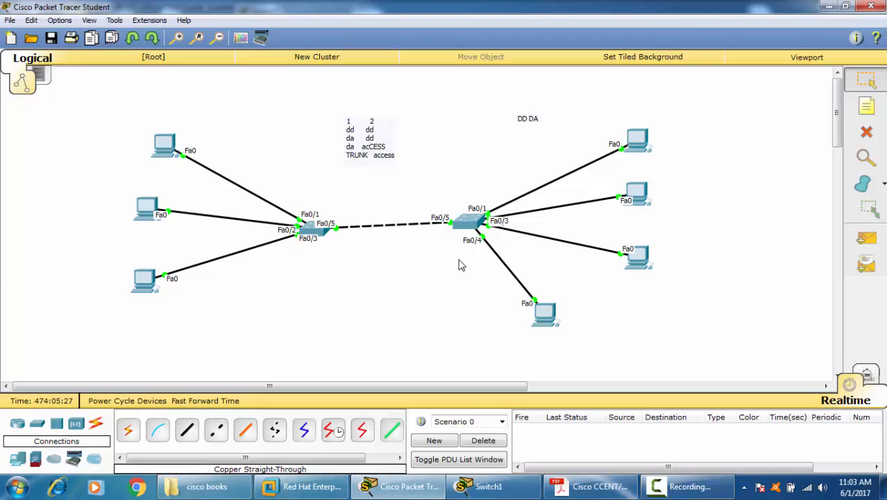
left_click(37, 422)
left_click(274, 430)
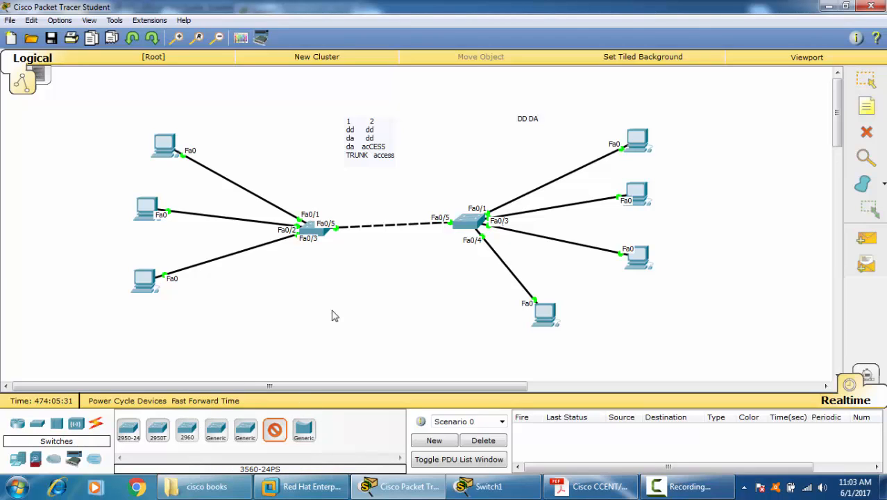
left_click(333, 310)
Step: Open the new multilayer switch's command line, widen its window and bring up the user prompt
left_click(334, 309)
left_click(342, 102)
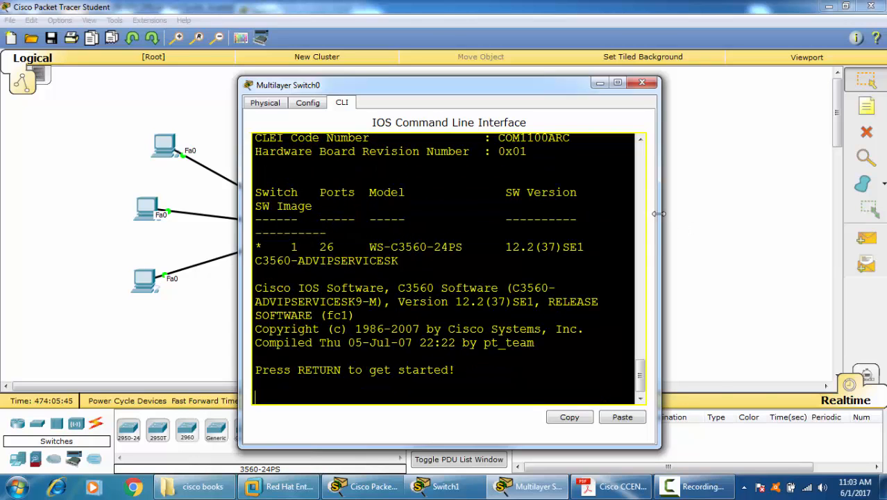
left_click_drag(660, 215, 863, 235)
left_click_drag(757, 256, 879, 257)
key("Return")
key("Return")
key("Return")
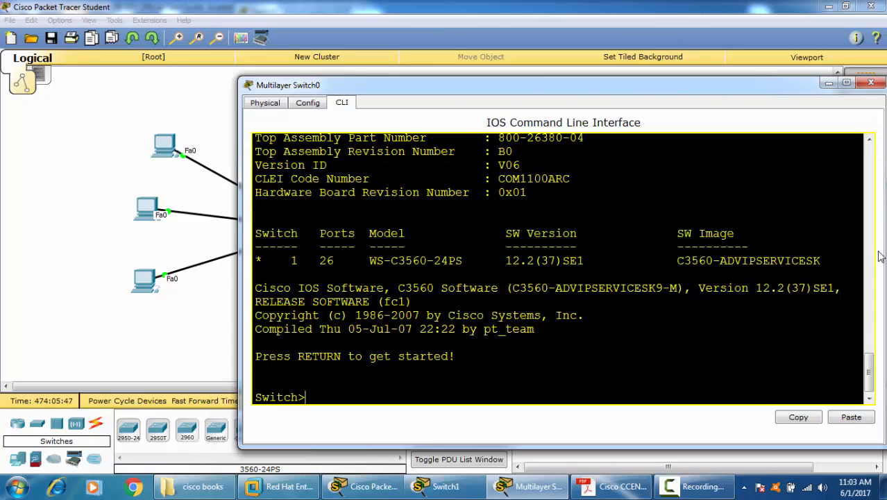
Step: Enter global configuration mode on the multilayer switch with "ena" and "conf t", and begin a FastEthernet interface command
key("Return")
type("ena")
key("Return")
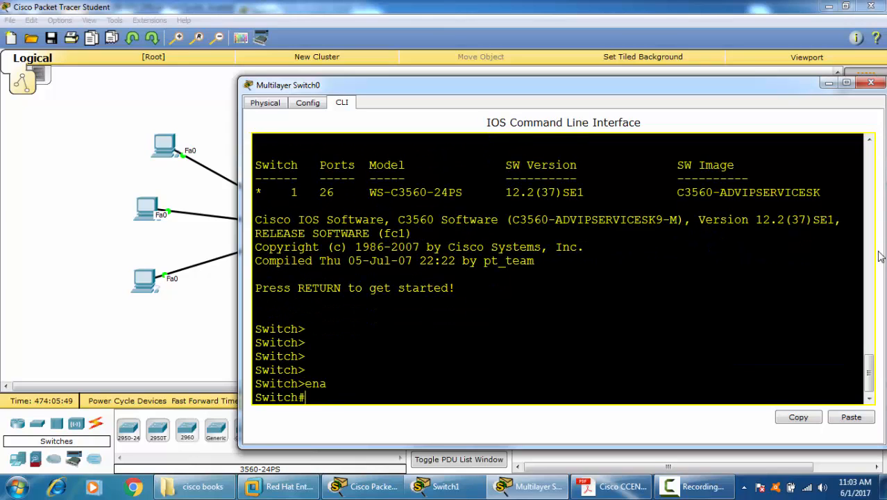
key("Return")
type("conf t")
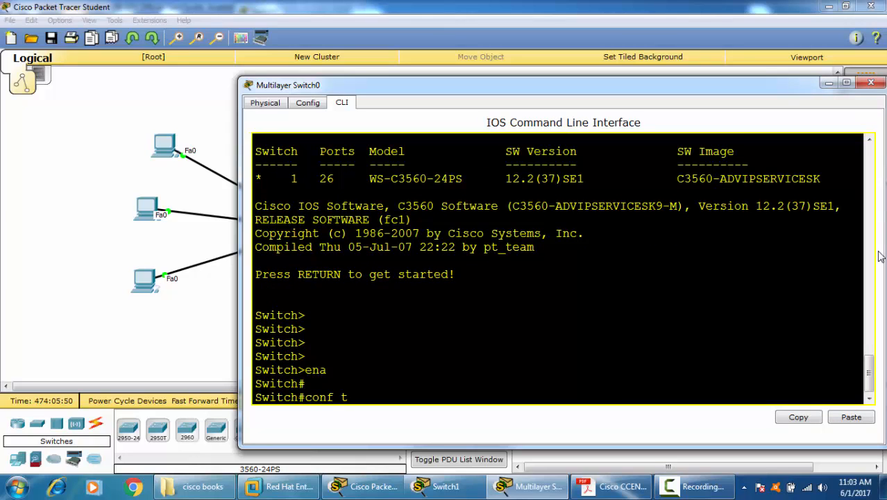
key("Return")
type("in")
key("Tab")
type("f")
key("Tab")
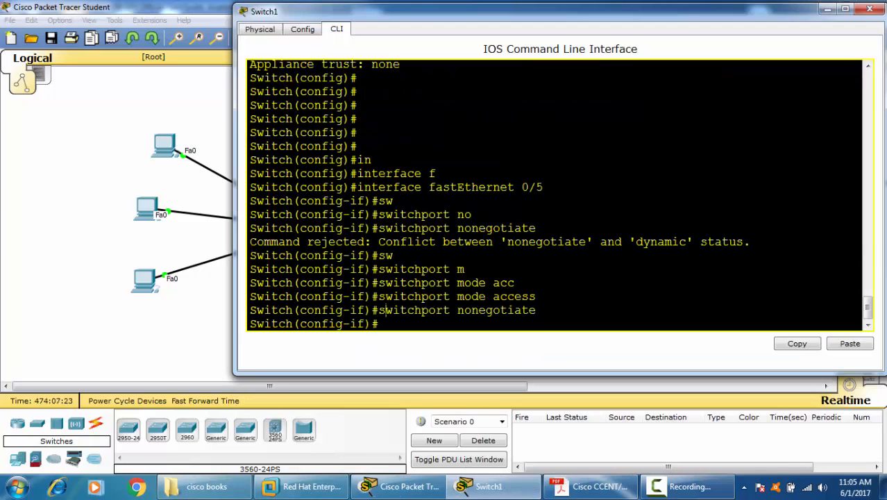
Step: Leave configuration mode on Switch1 and check its trunk ports with "sh int trunk"
key("ctrl+z")
key("ctrl+z")
key("Return")
key("Return")
key("Return")
type("s")
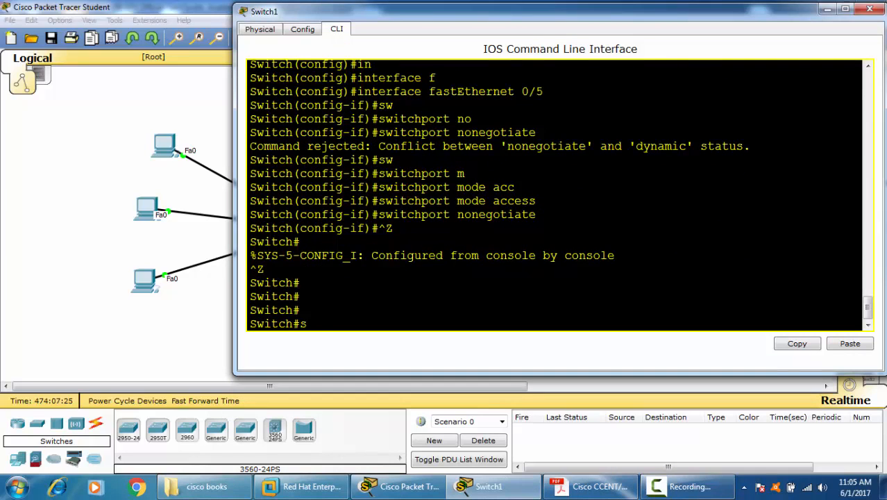
type("h int tr")
key("Tab")
key("Return")
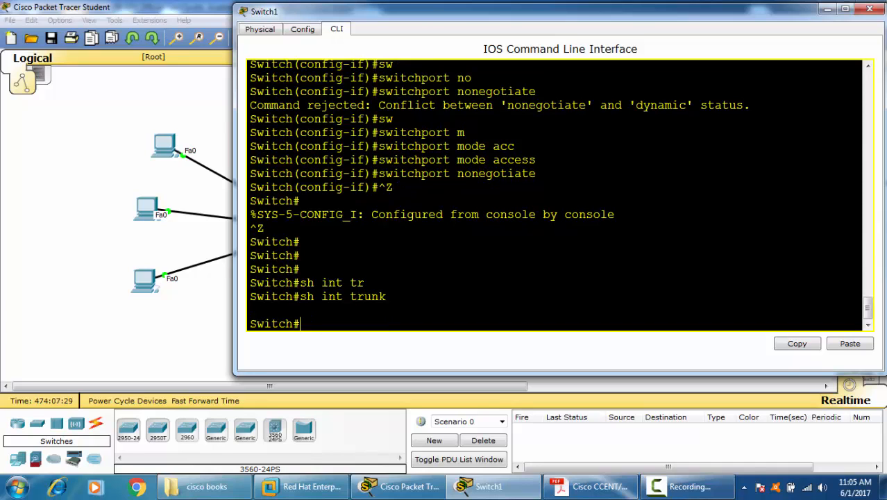
Step: Enter configuration mode on Switch1 with "conf t" and select interface fastEthernet 0/5
type("cofn t")
key("Return")
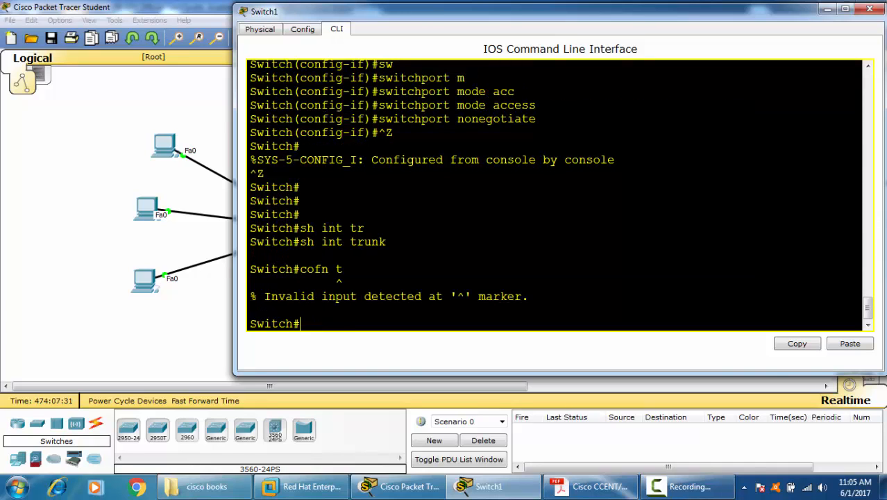
type("conf t")
key("Return")
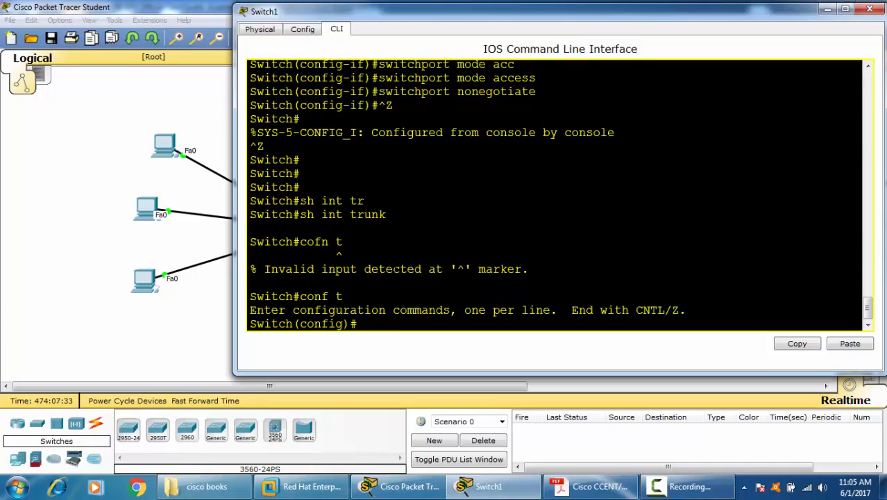
type("in")
key("Tab")
type("f")
key("Tab")
type("0/")
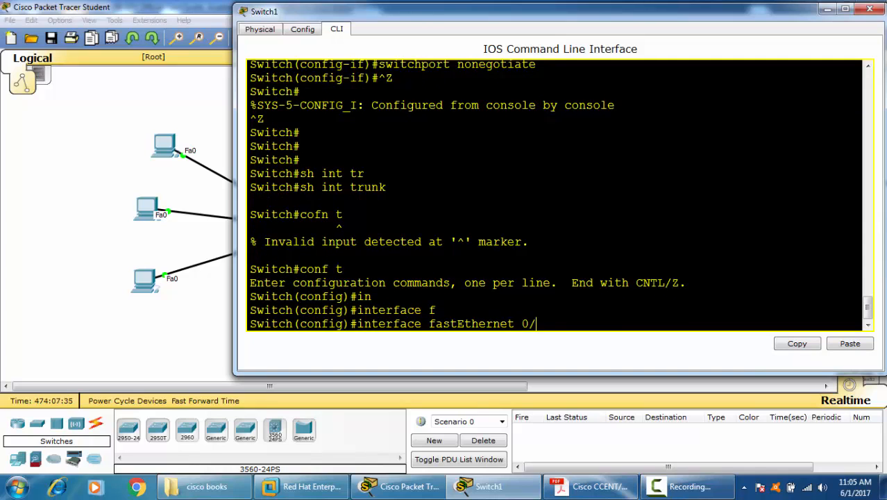
type("5")
key("Return")
Step: Try to set Switch1's port Fa0/5 to dynamic desirable with "switchport mode dynamic desirable"
type("sw")
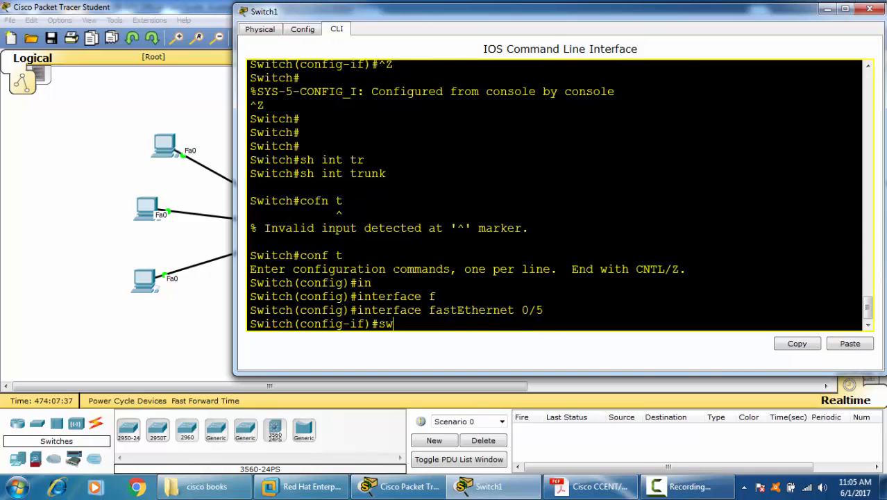
key("Tab")
type("m")
key("Tab")
type("d")
key("Tab")
type("d")
key("Tab")
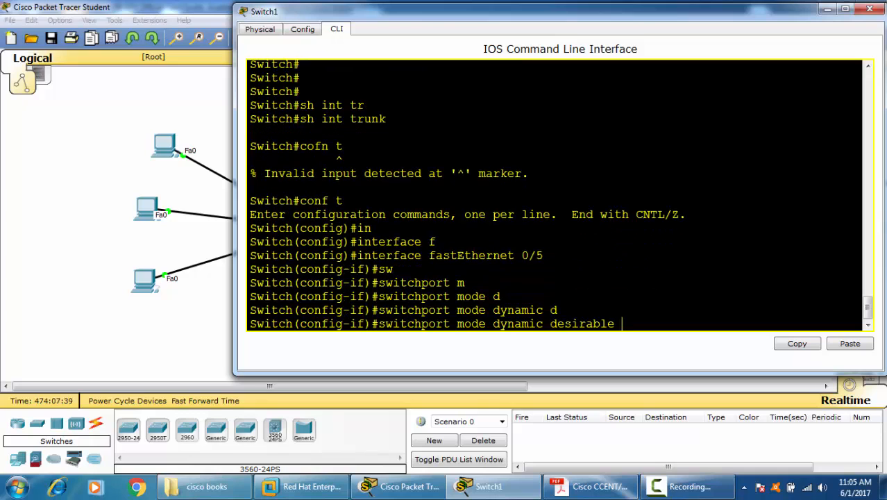
key("Return")
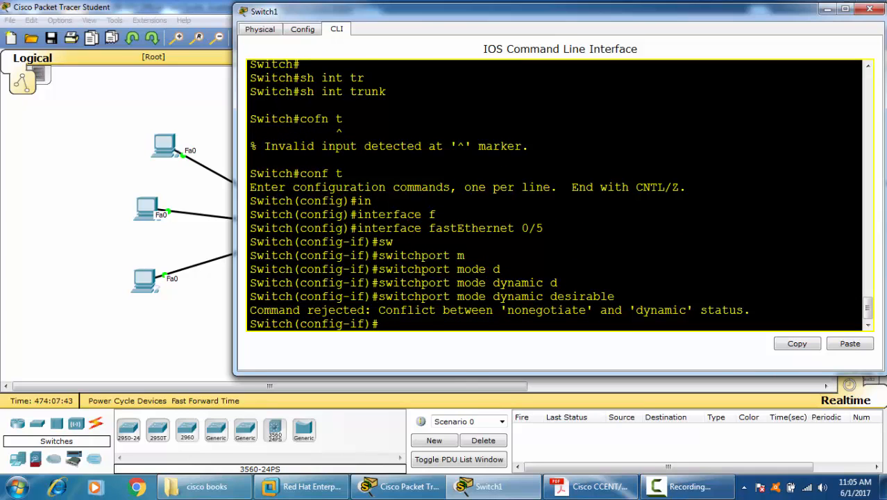
Step: Re-enable trunk negotiation on Switch1's port Fa0/5 with "no switchport nonegotiate"
type("sw")
key("Tab")
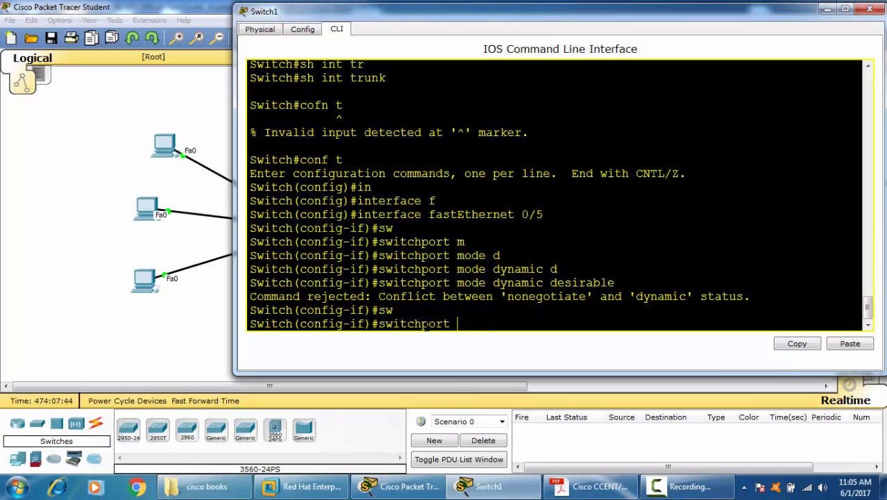
key("Left")
key("Left")
key("Left")
key("Left")
key("Left")
key("Left")
key("Left")
key("Left")
key("Left")
key("Left")
key("Left")
type("no ")
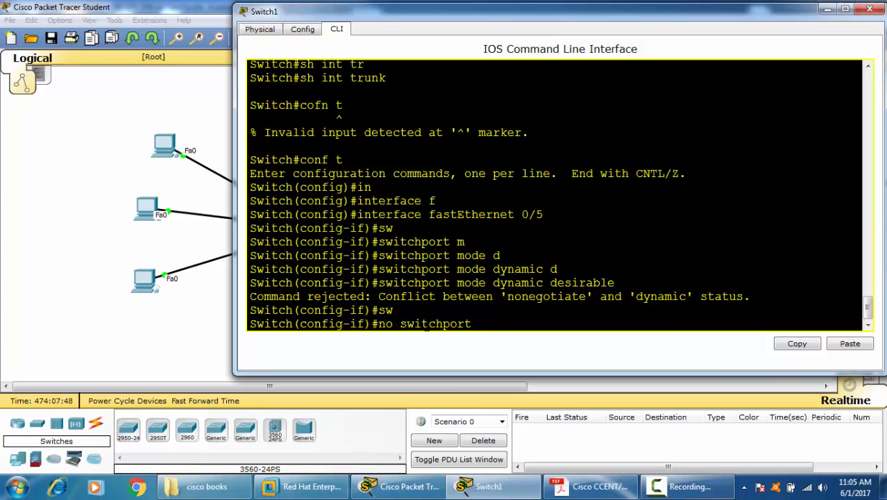
type("n")
key("Tab")
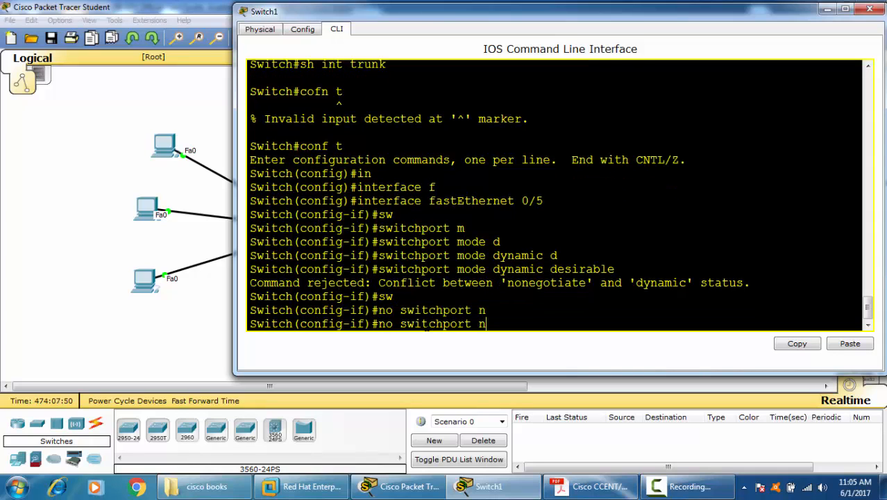
type("o")
key("Tab")
key("Return")
key("Return")
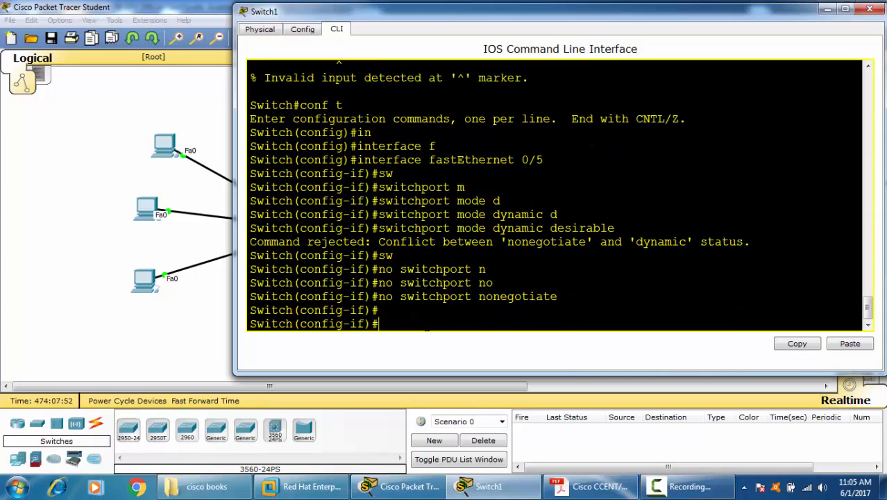
Step: Recall and run "switchport mode dynamic desirable" for Switch1's port Fa0/5
key("Up")
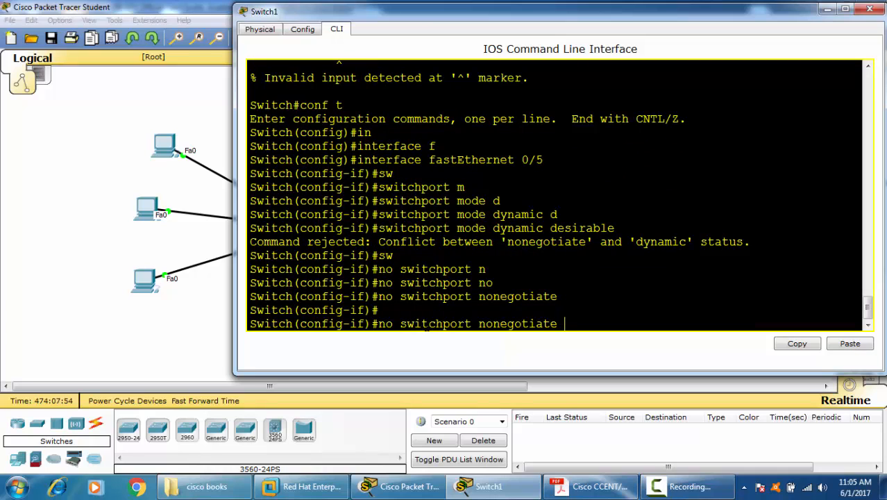
key("Up")
key("Return")
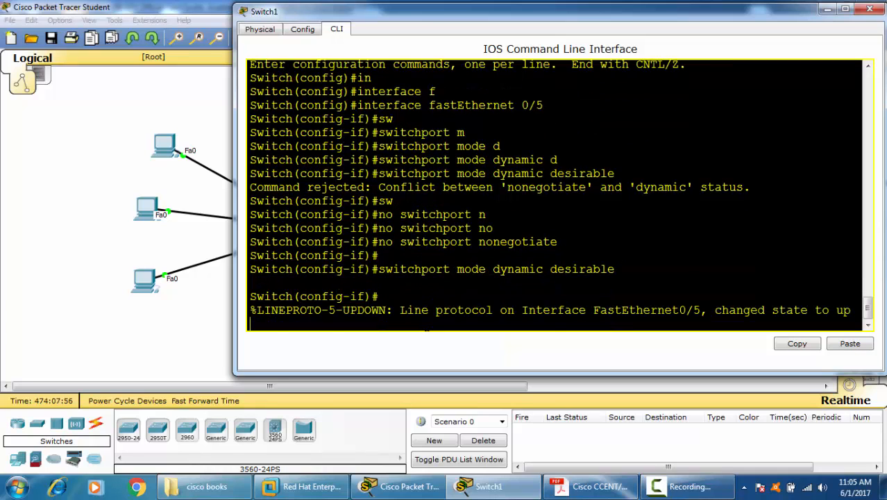
Step: Return to privileged mode on Switch1 and list the trunk interfaces with "sh int trunk"
key("ctrl+z")
key("Return")
key("Return")
type("sh in")
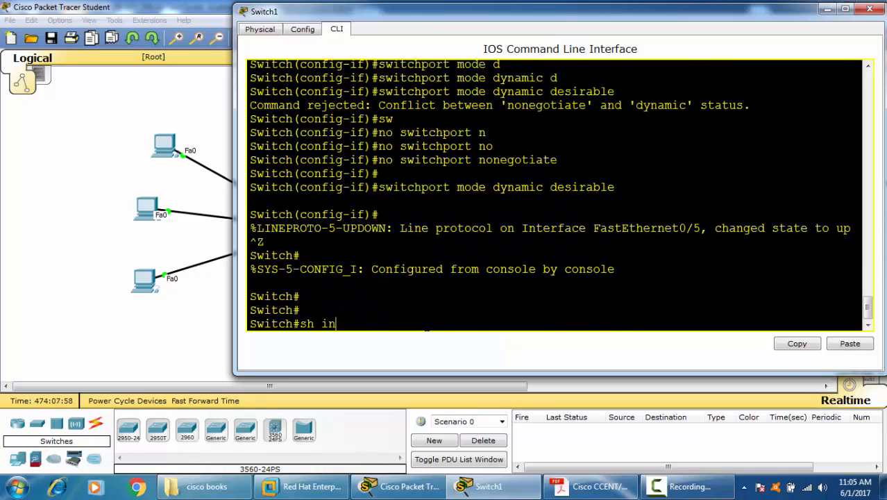
type("t tr")
key("Tab")
key("Return")
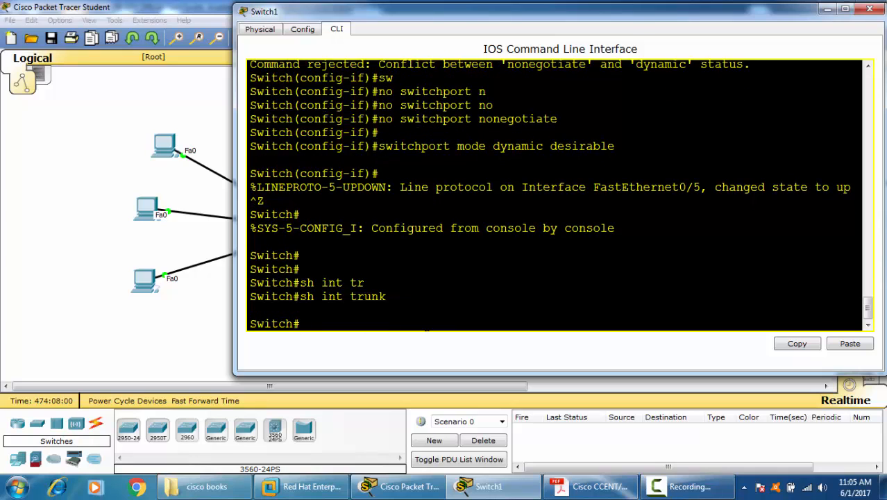
Step: Fast-forward the network time, return to Switch1's command line and run "sh int trunk" again
left_click(199, 336)
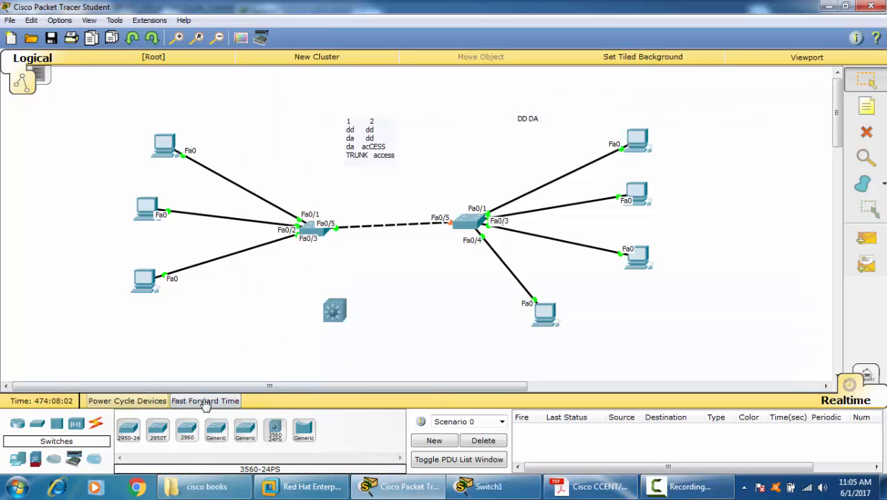
left_click(205, 401)
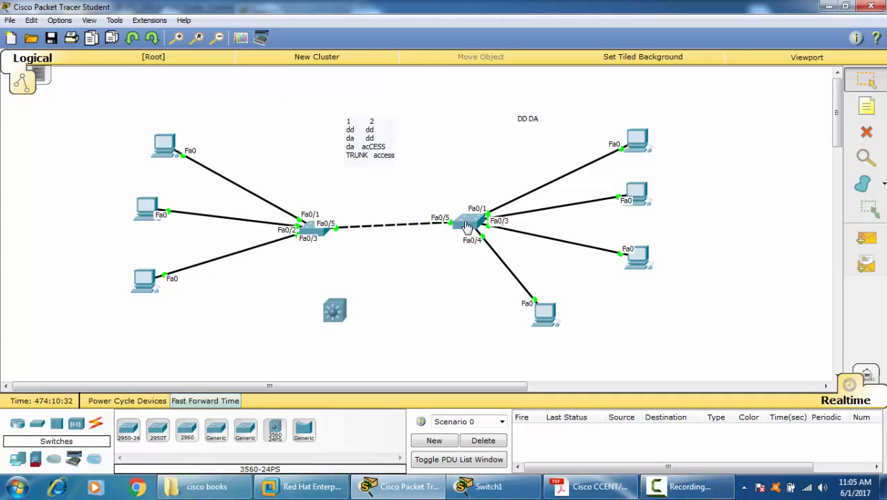
key("alt+Tab")
key("Return")
key("Return")
key("Up")
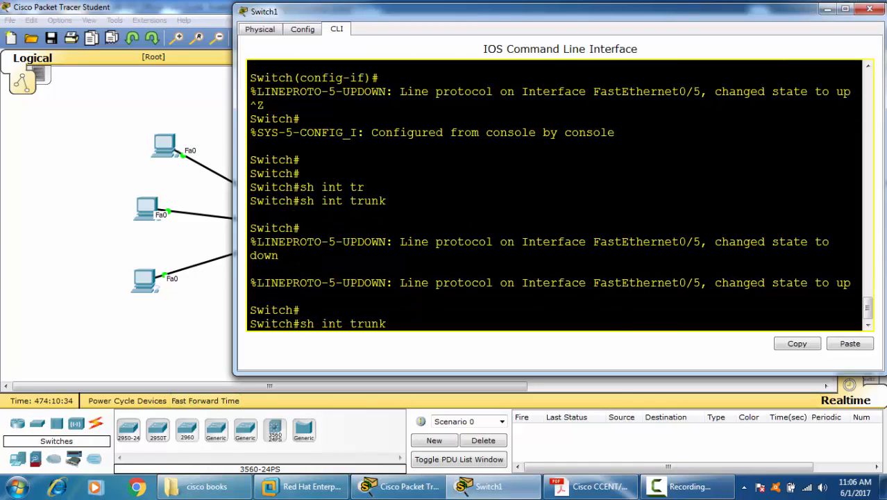
key("Up")
key("Down")
key("Return")
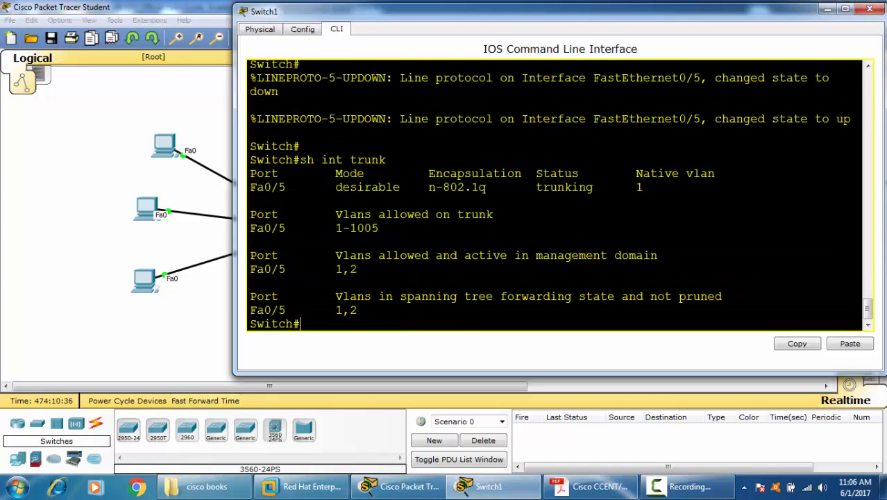
Step: Examine Fa0/5's mode, encapsulation, status and allowed VLANs in Switch1's trunk output
left_click_drag(293, 187, 208, 190)
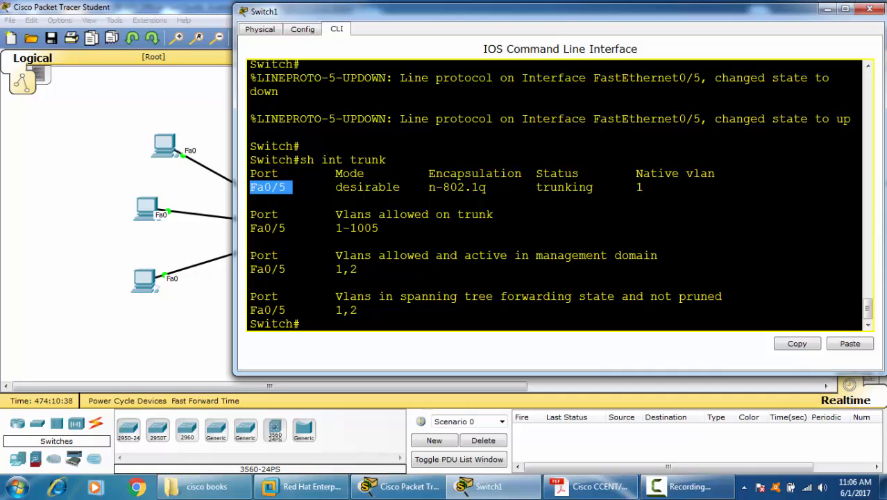
left_click_drag(336, 187, 486, 187)
left_click_drag(436, 174, 421, 187)
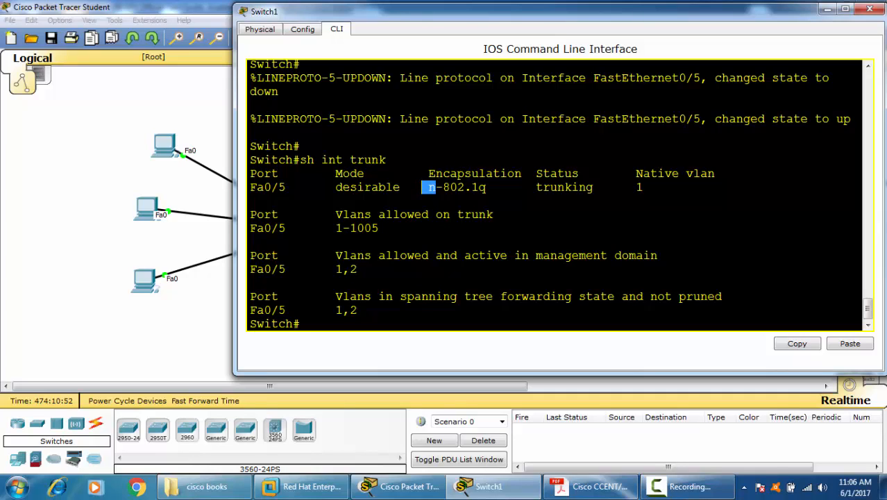
triple_click(564, 187)
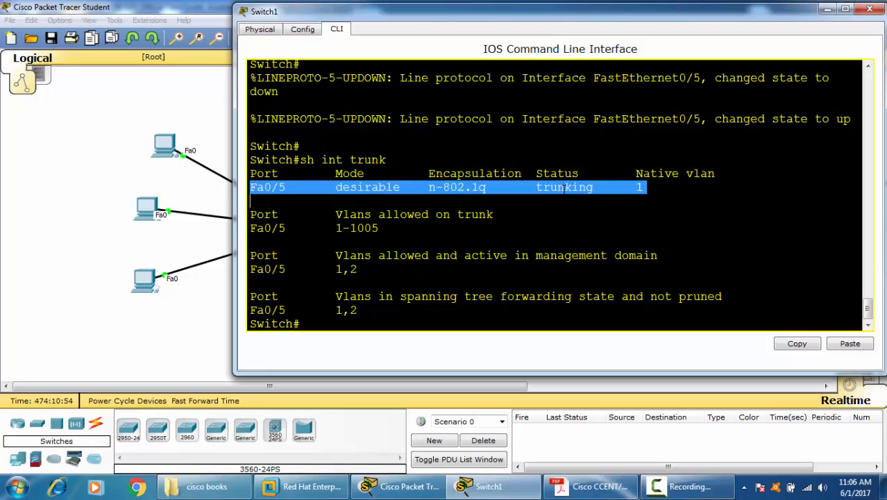
left_click(564, 188)
left_click_drag(335, 227, 250, 241)
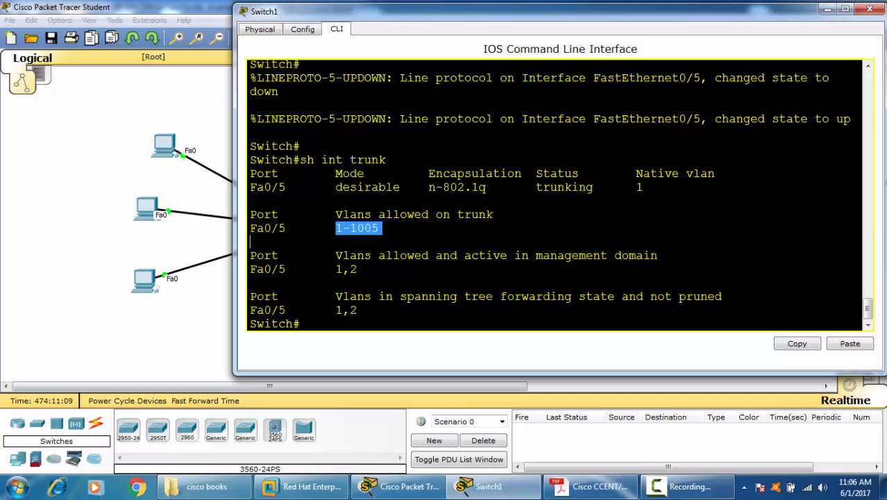
left_click(586, 295)
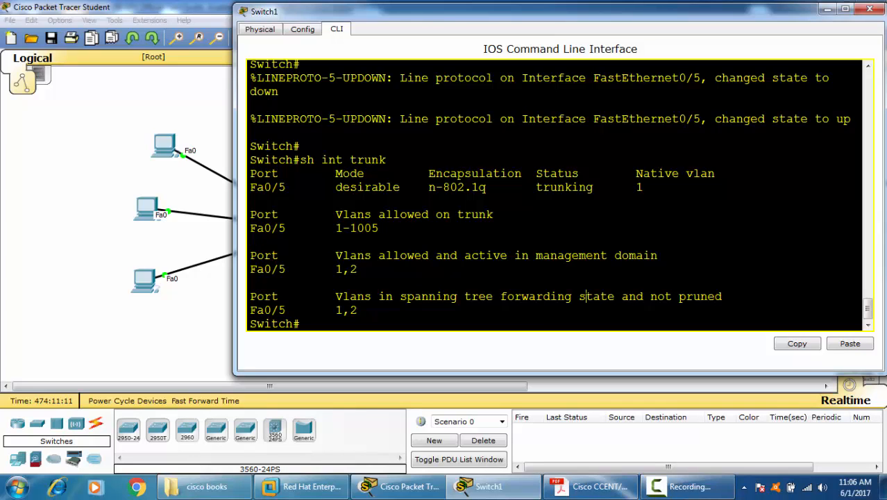
Step: Enter global configuration on Switch1 and open interface fastEthernet 0/5 for configuration
type("conf t")
key("BackSpace")
key("BackSpace")
key("BackSpace")
key("BackSpace")
key("BackSpace")
key("BackSpace")
type("conf t")
key("Return")
type("in")
key("Tab")
type("f")
key("Tab")
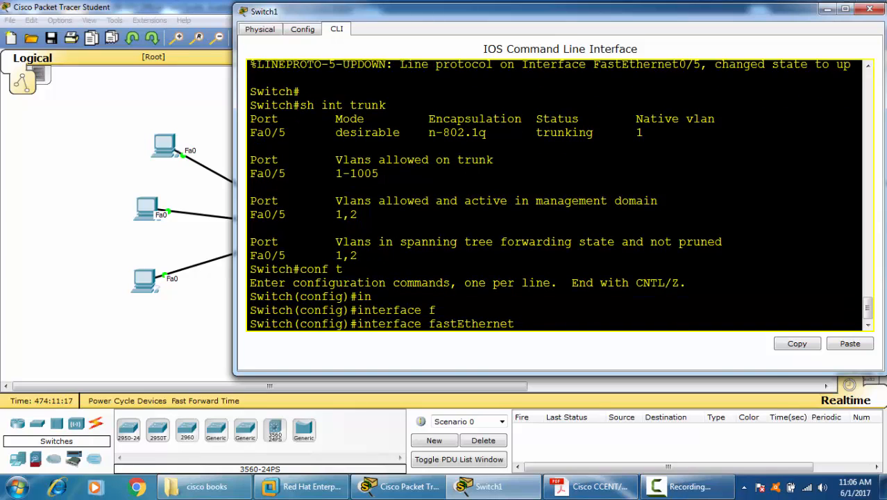
type("0/5")
key("Return")
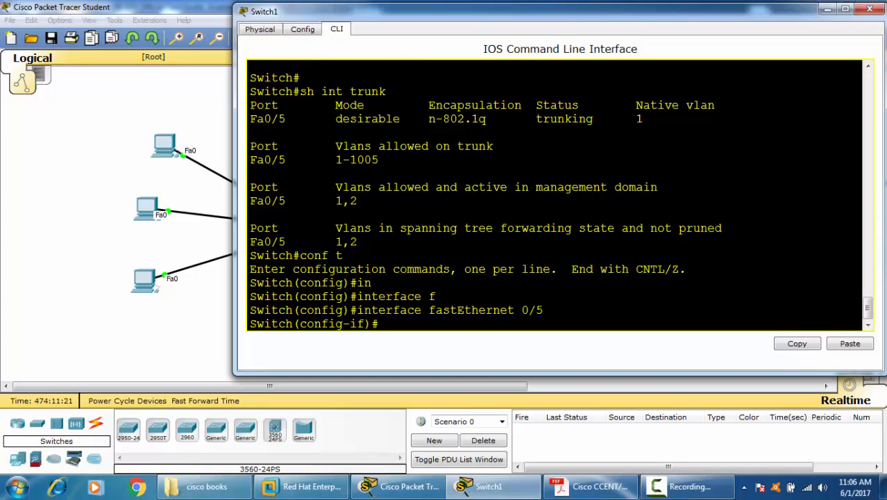
Step: List the options of "switchport trunk", "allowed" and "allowed vlan" for Switch1's Fa0/5, and return to privileged mode
type("sw")
key("Tab")
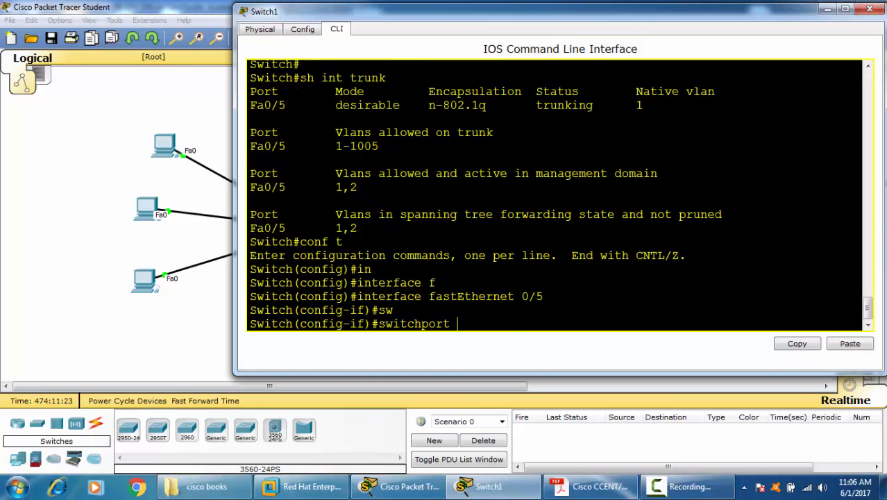
type("t")
key("Tab")
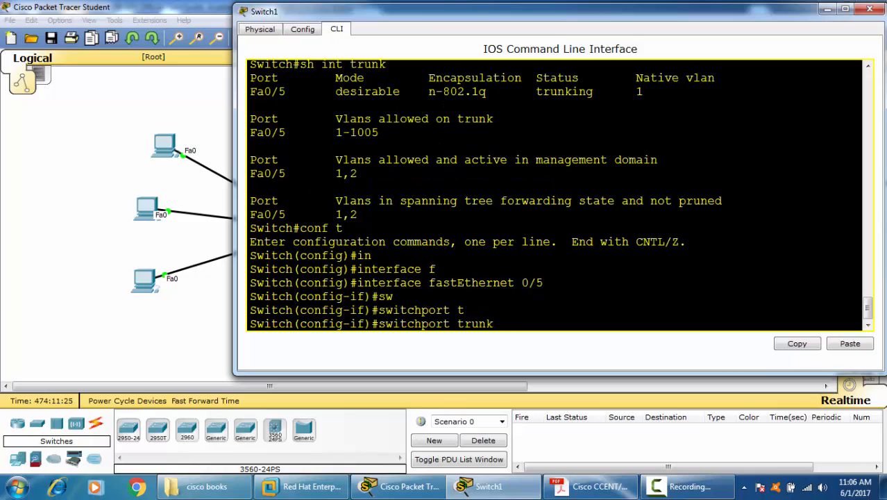
type("?")
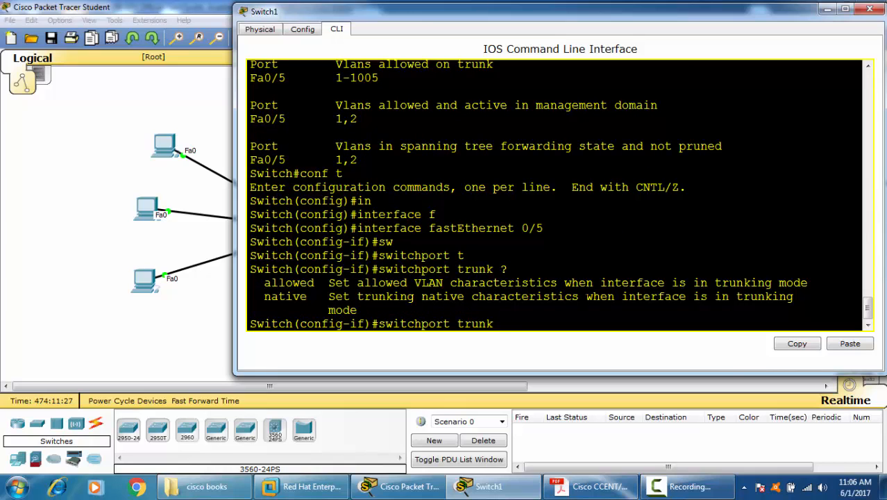
type("all")
key("Tab")
type("?")
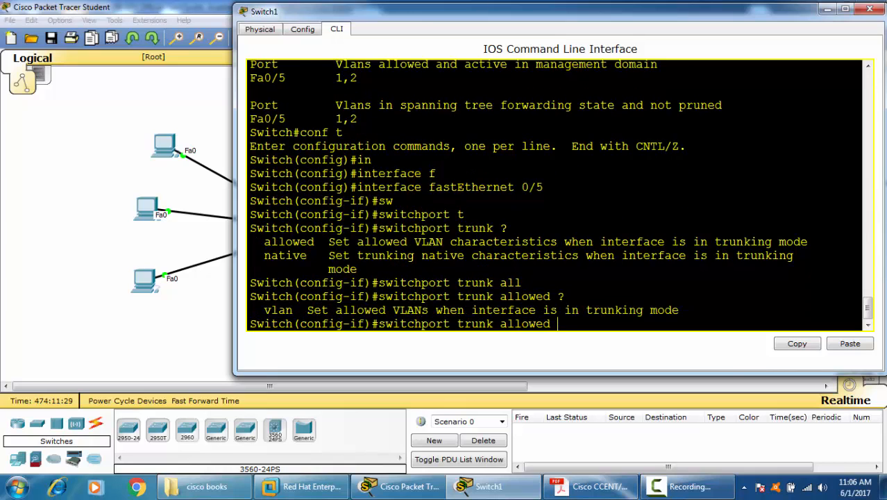
type("vl")
key("Tab")
type("?")
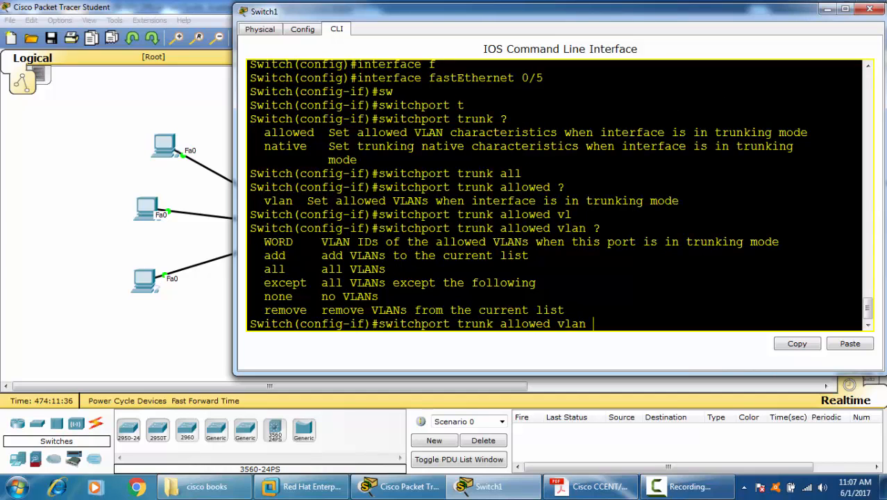
key("ctrl+z")
key("ctrl+z")
key("ctrl+z")
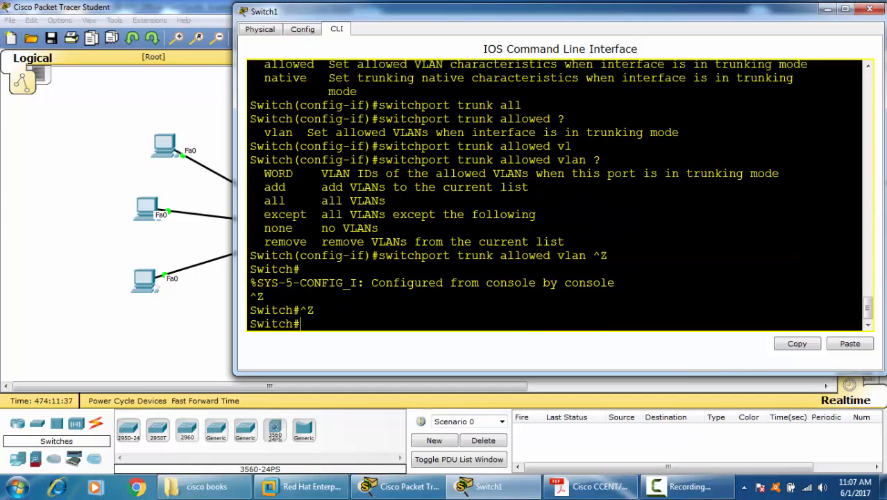
Step: Close Switch1's window and rerun the ping to 10.0.0.2 from PC0's Command Prompt, closing PC0 when finished
left_click(869, 9)
left_click(164, 144)
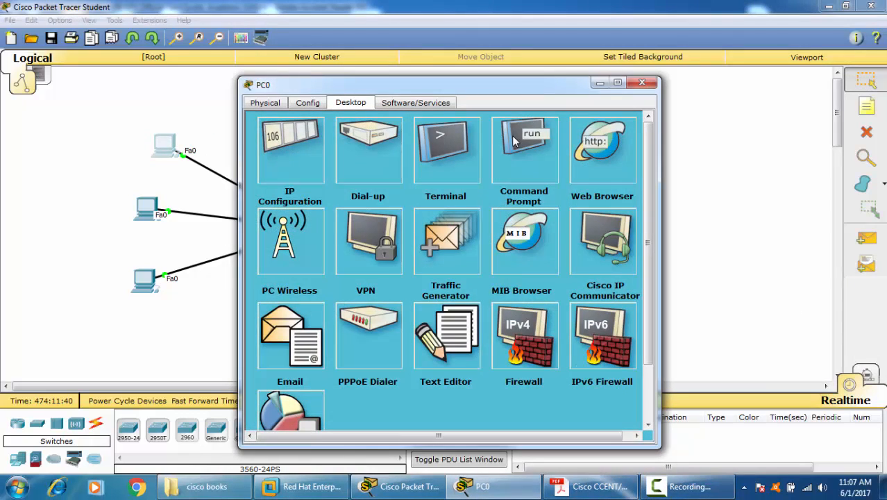
left_click(522, 143)
key("Up")
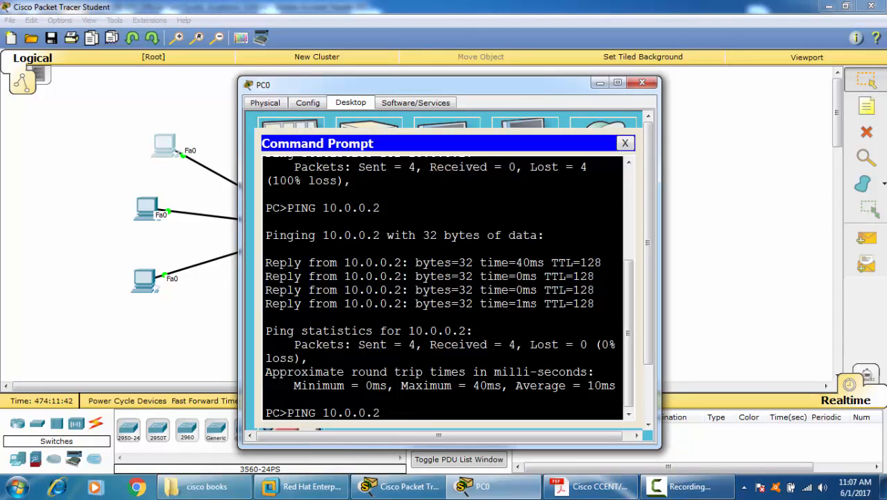
key("Return")
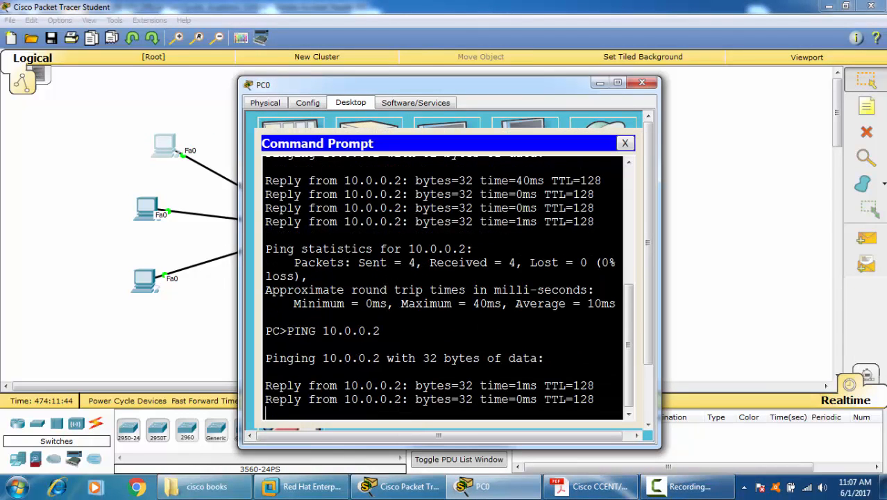
left_click(641, 83)
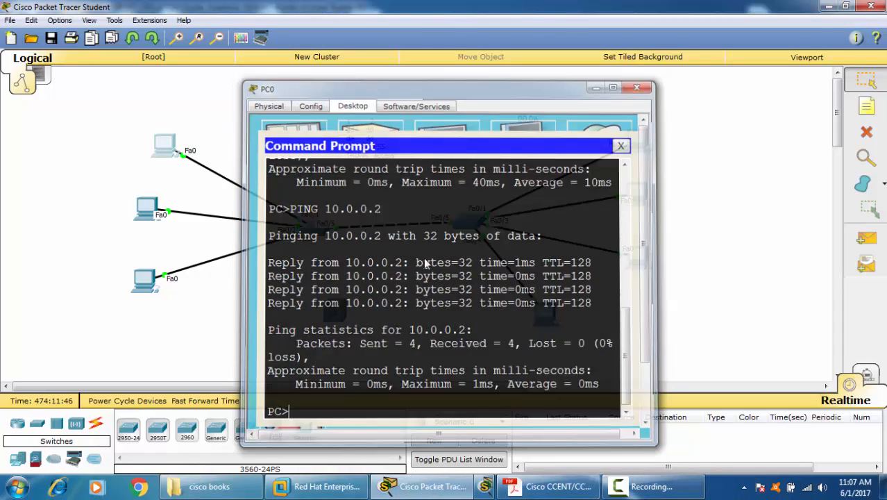
Step: Reopen Switch1's command line, enter interface configuration for fastEthernet 0/5 and widen the window
left_click(469, 224)
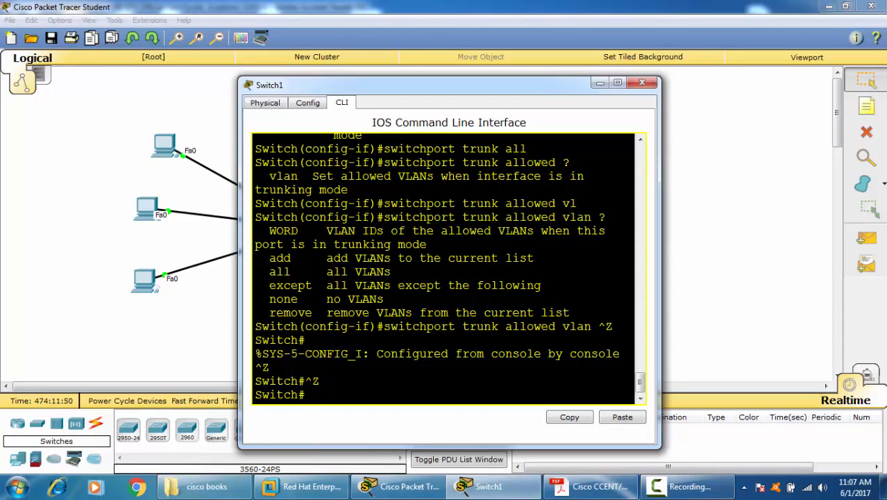
type("cofn t")
key("Return")
type("conf t")
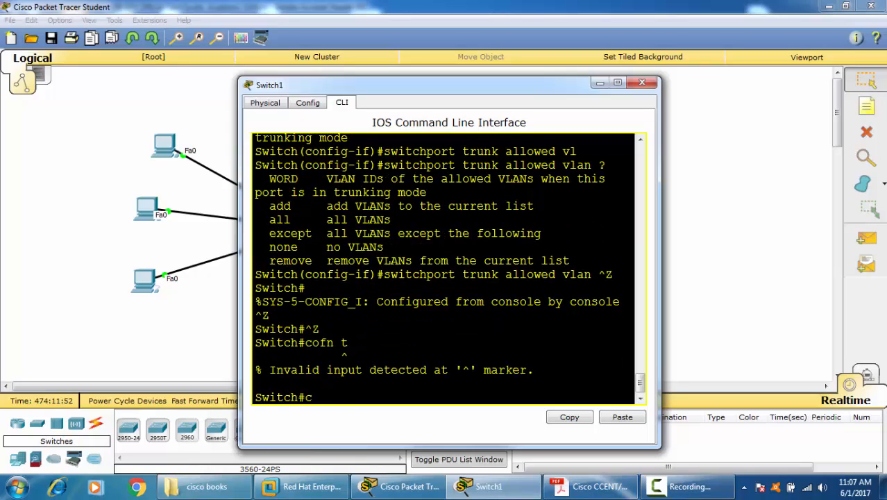
key("Return")
type("in")
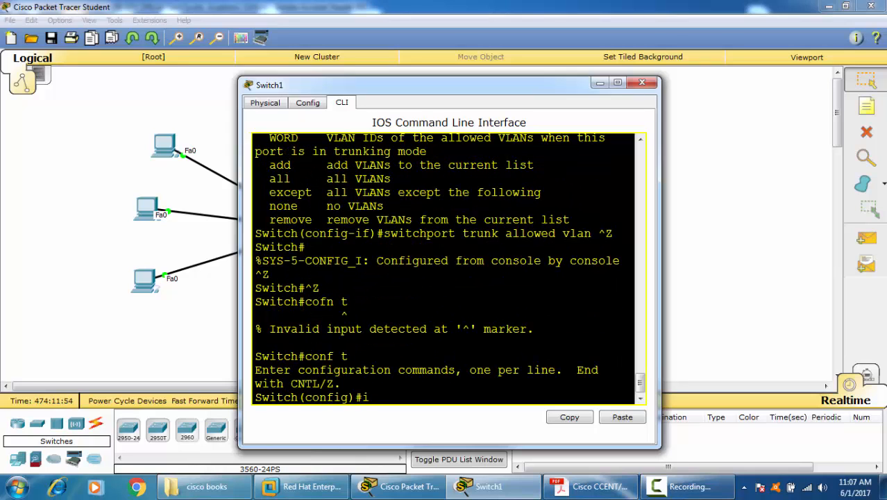
key("Tab")
type("f")
key("Tab")
type("0/5")
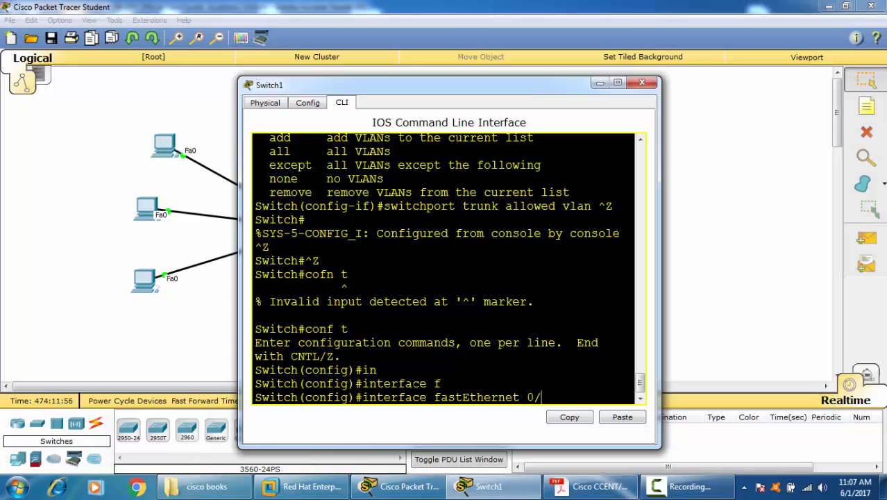
key("Return")
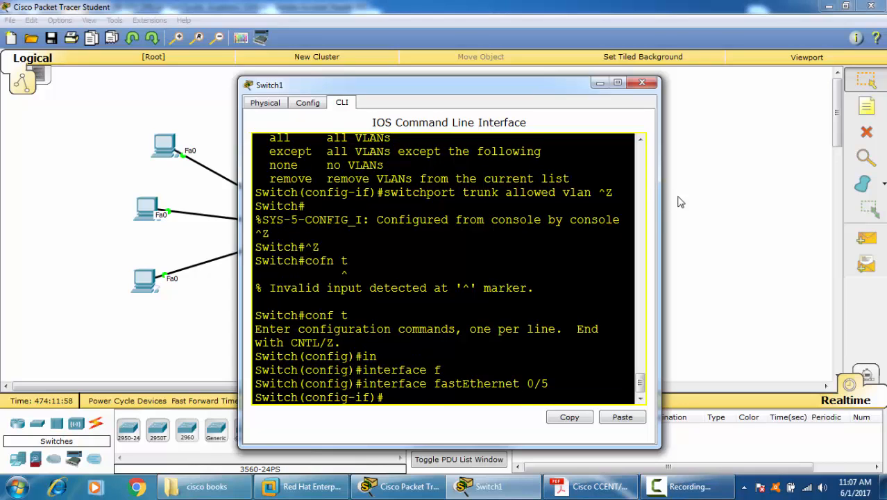
left_click_drag(656, 207, 885, 208)
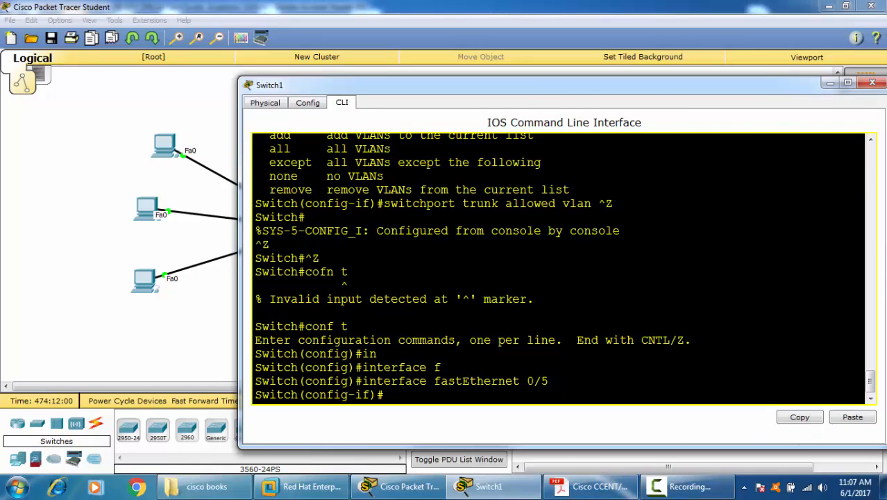
Step: Build the command "switchport trunk allowed vlan" for Fa0/5 and list its available options
type("sw")
key("Tab")
type("t")
key("Tab")
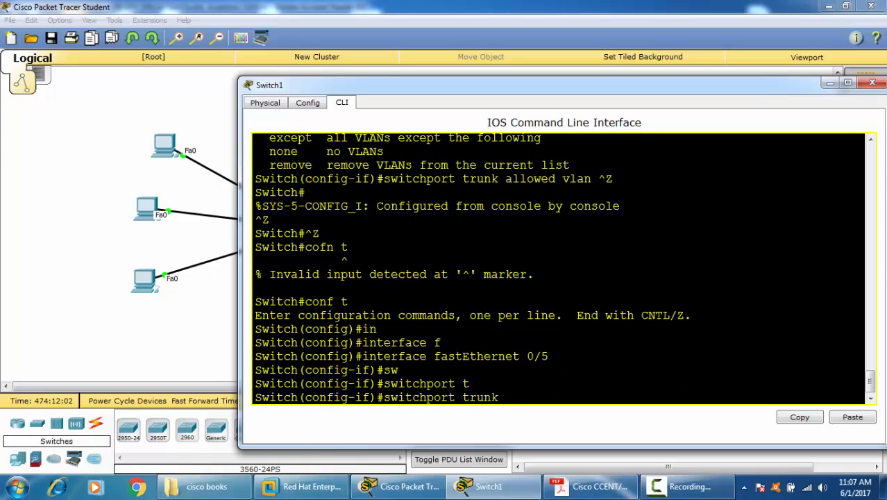
type("a")
key("Tab")
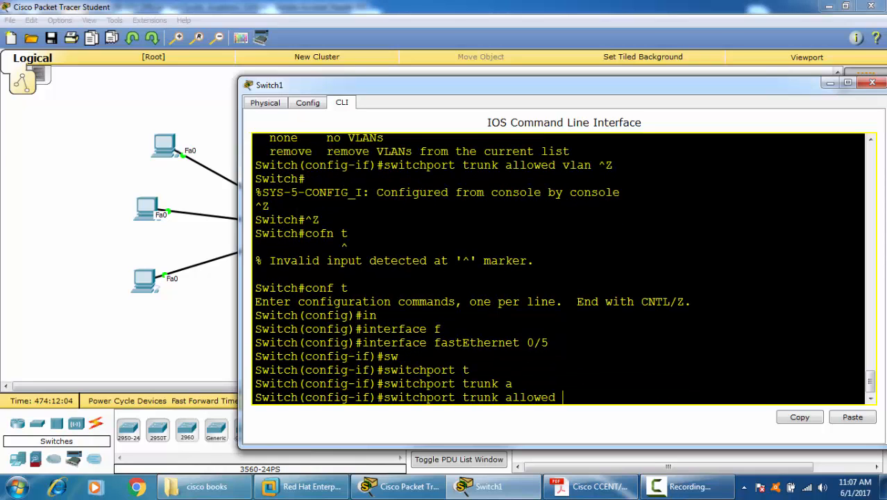
type("?")
type("vl")
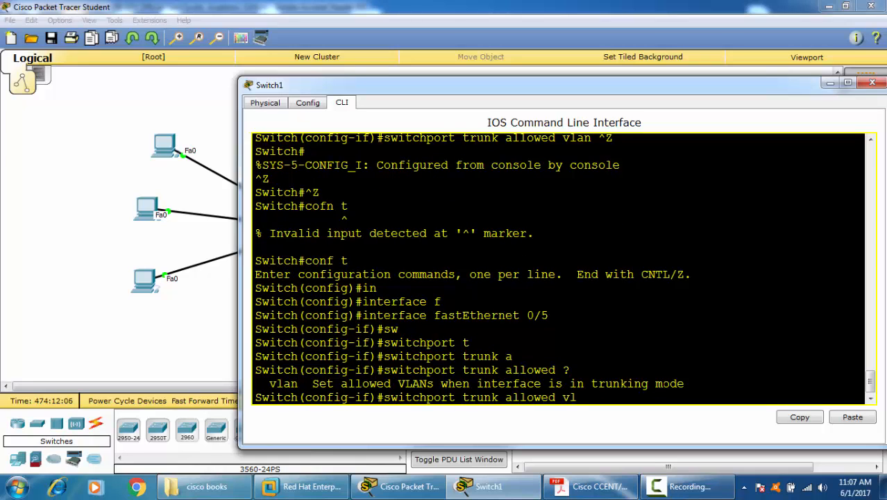
key("Tab")
type("?")
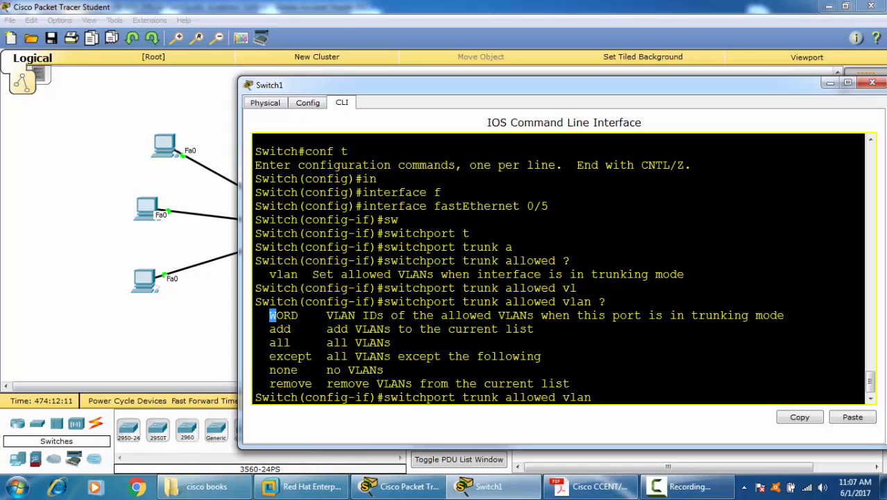
Step: Examine the allowed-VLAN options in the help list, focusing on "none" and "except"
left_click_drag(270, 315, 326, 383)
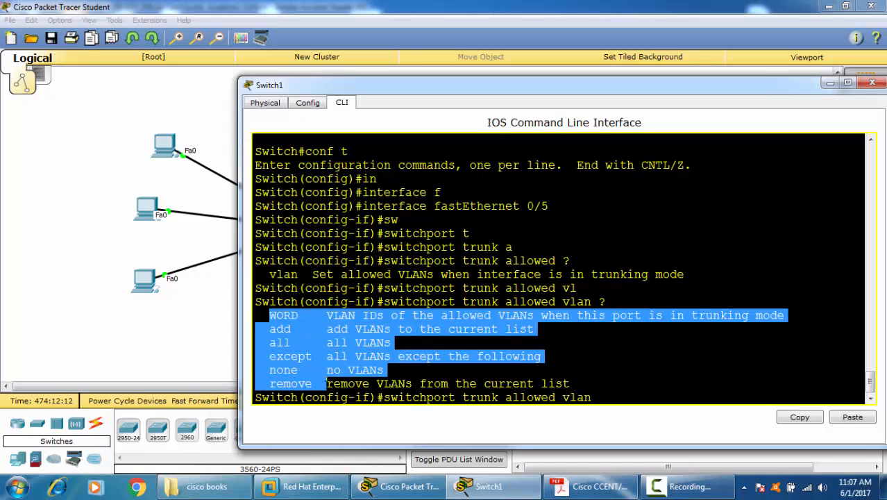
left_click(335, 370)
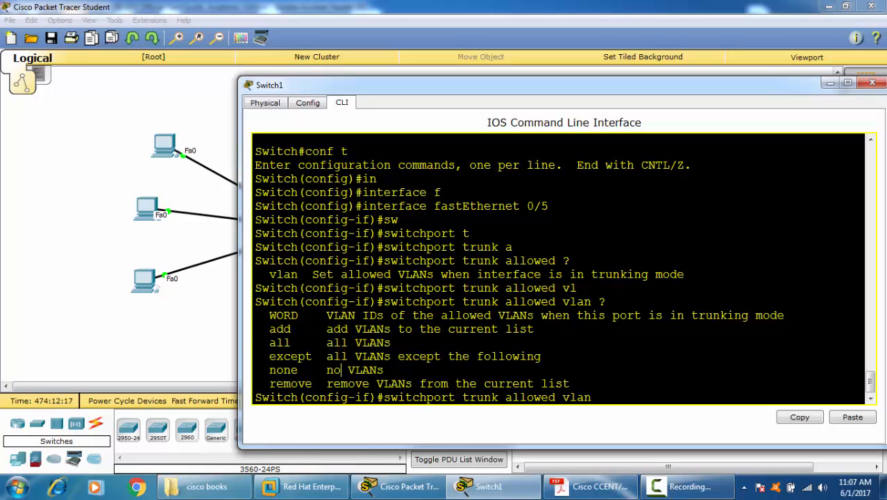
triple_click(319, 369)
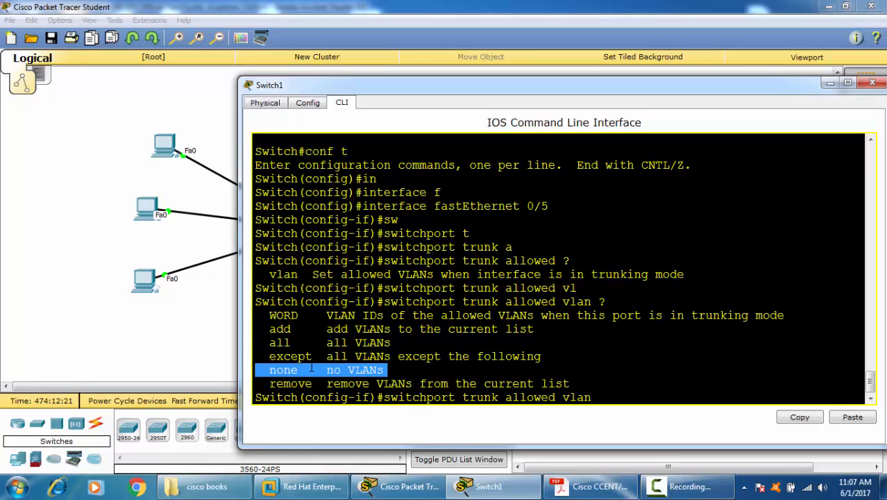
left_click(310, 369)
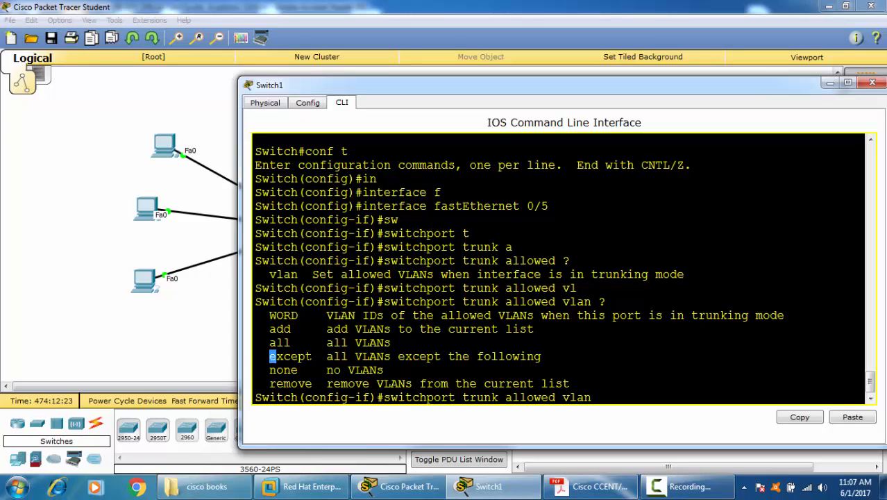
left_click_drag(270, 356, 313, 356)
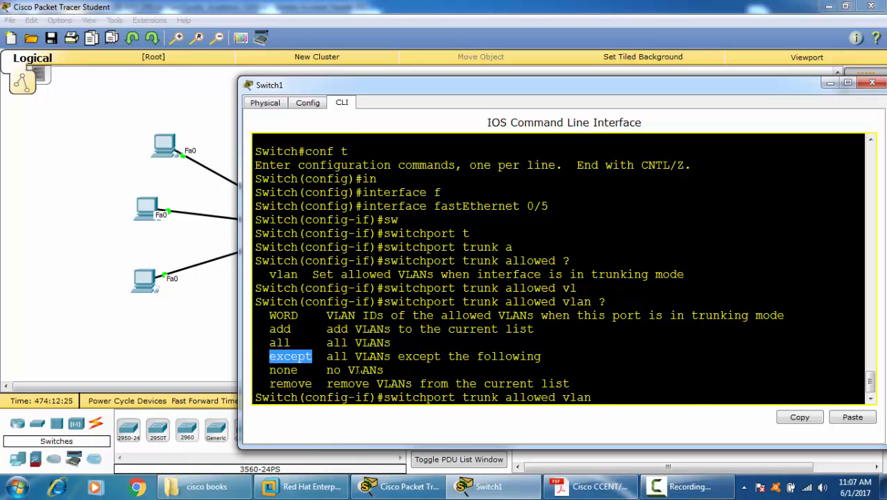
Step: Extend the pending command to "switchport trunk allowed vlan except 2" and request its remaining options
type("ec")
key("Tab")
key("BackSpace")
key("BackSpace")
type("ex")
key("Tab")
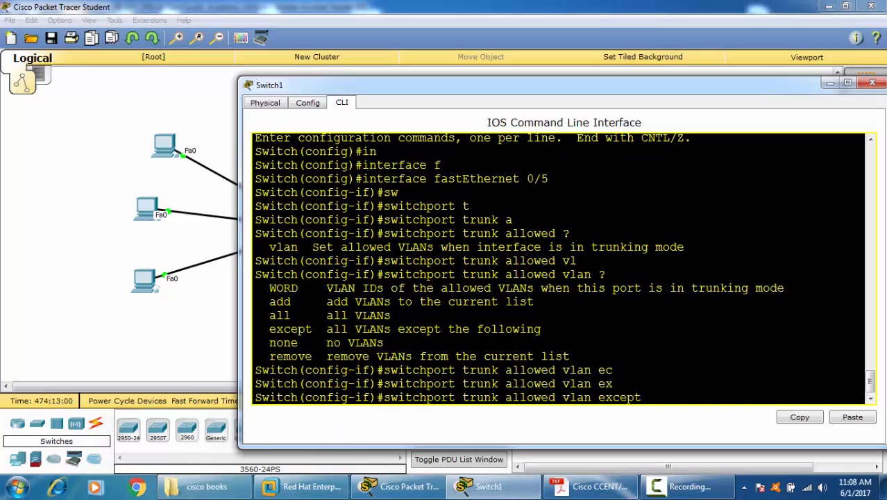
type("2 ?")
Step: Compare Fa0/5's VLANs allowed on the trunk with those allowed and active in the earlier "sh int trunk" output
scroll(559, 268, "up", 12)
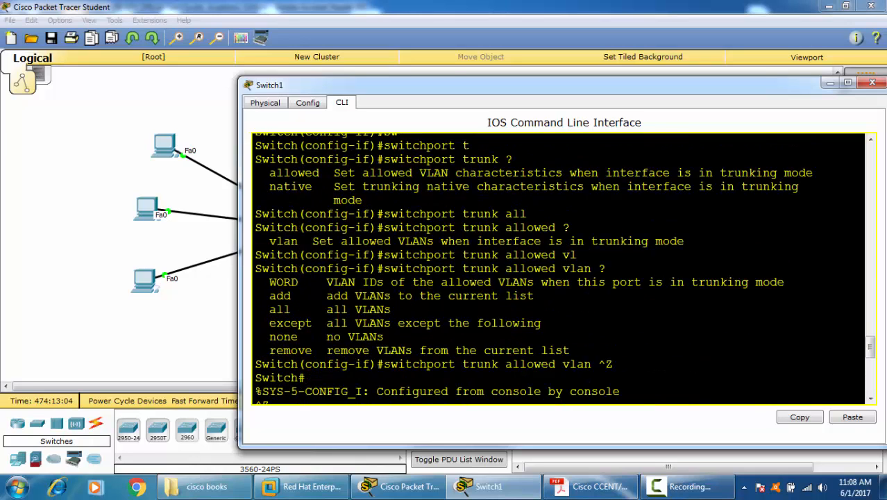
left_click_drag(326, 241, 384, 241)
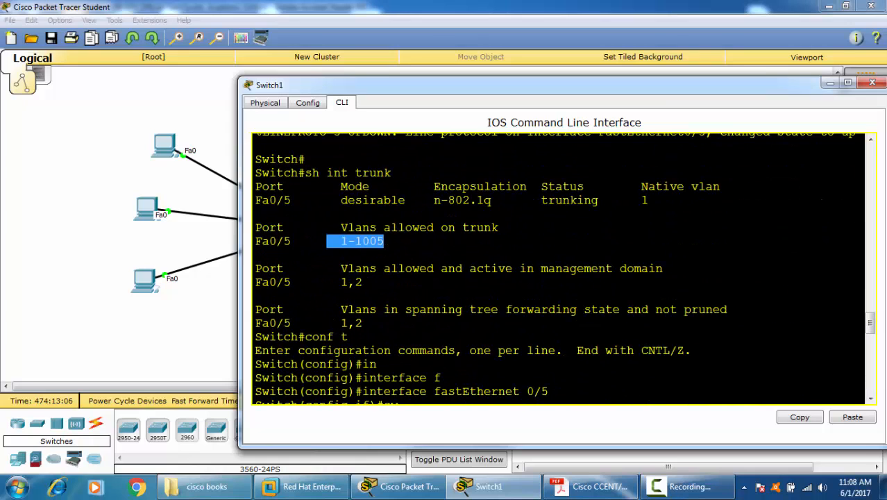
left_click(383, 240)
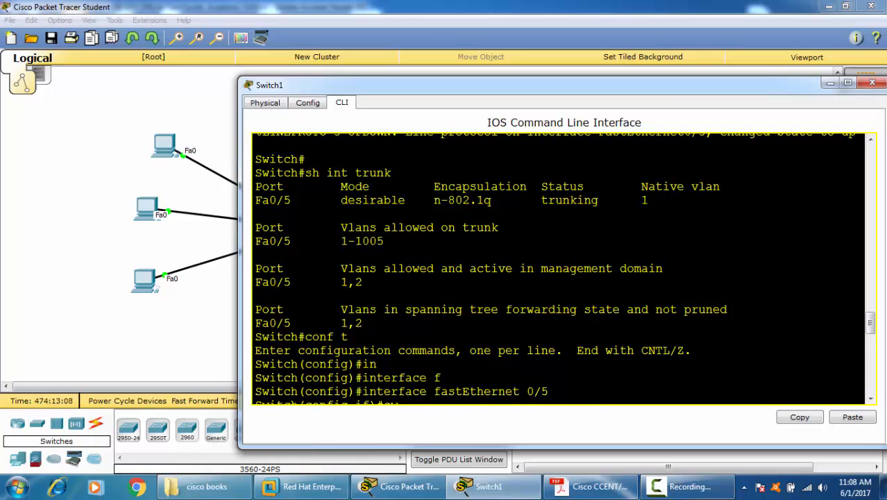
left_click_drag(389, 268, 513, 268)
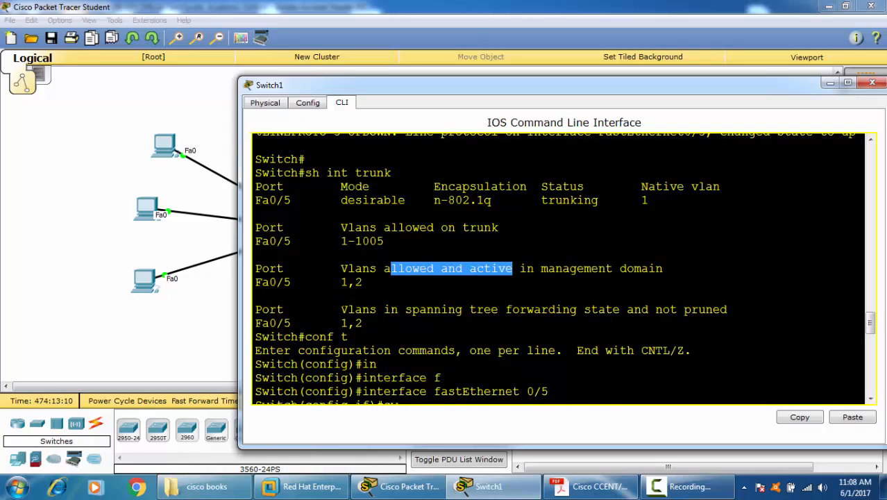
left_click_drag(334, 282, 362, 282)
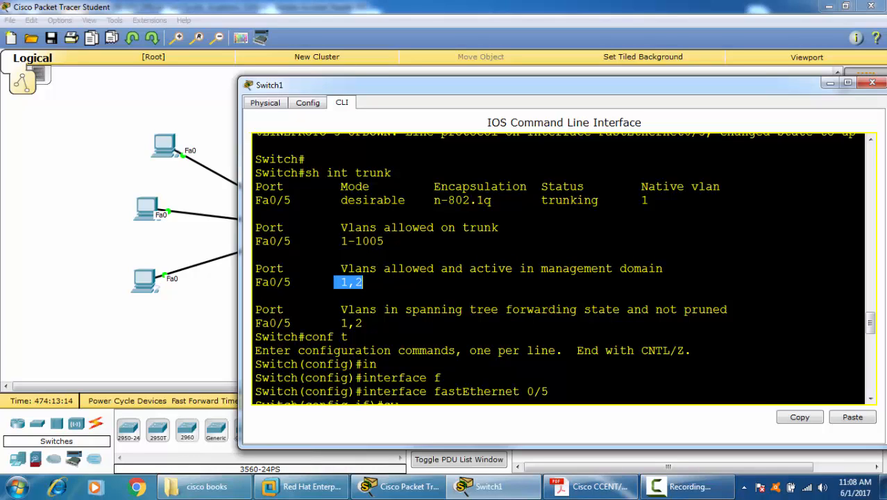
left_click_drag(340, 241, 384, 241)
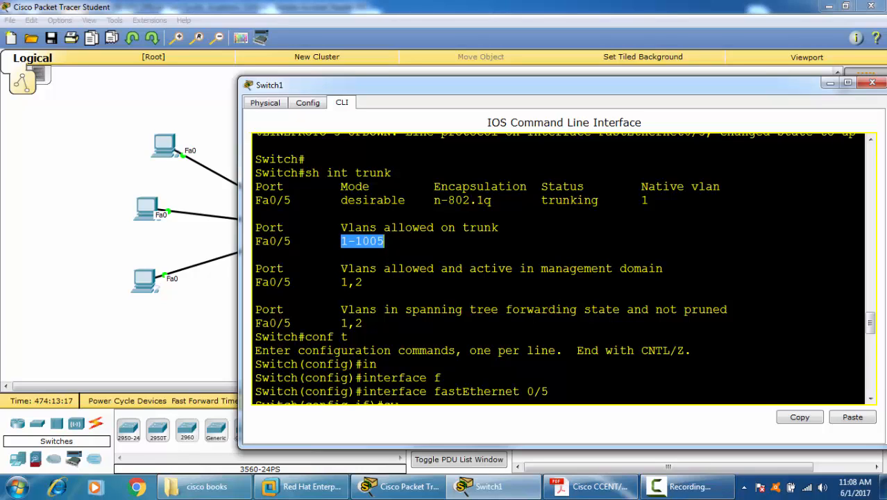
left_click_drag(340, 281, 363, 281)
left_click(491, 309)
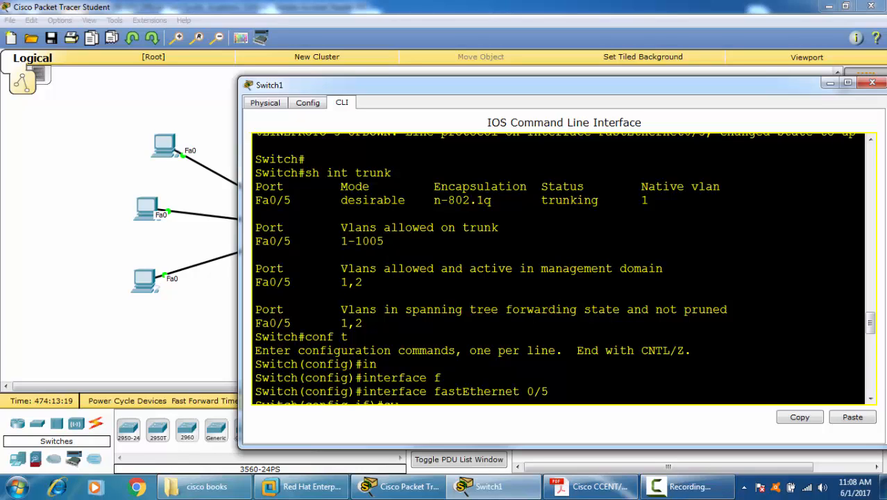
Step: Examine Fa0/5's VLANs in spanning tree forwarding state and not pruned in the earlier "sh int trunk" output
left_click_drag(584, 309, 654, 309)
left_click_drag(333, 322, 362, 324)
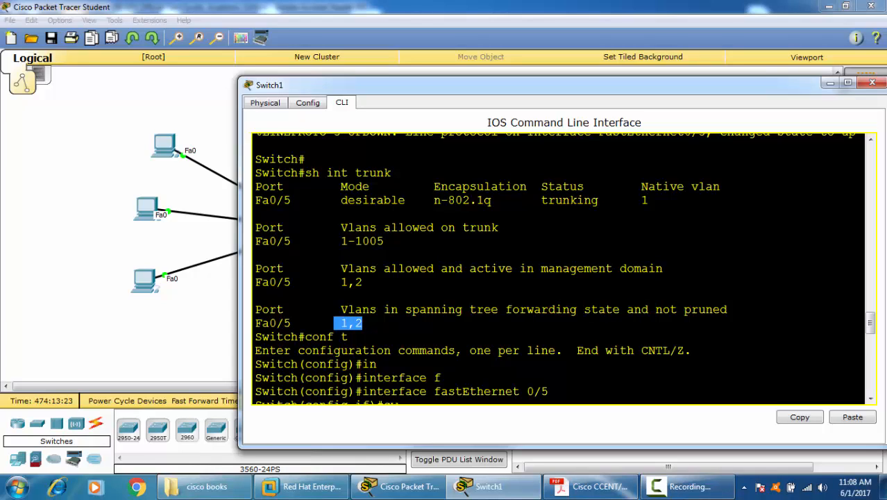
left_click_drag(641, 309, 727, 310)
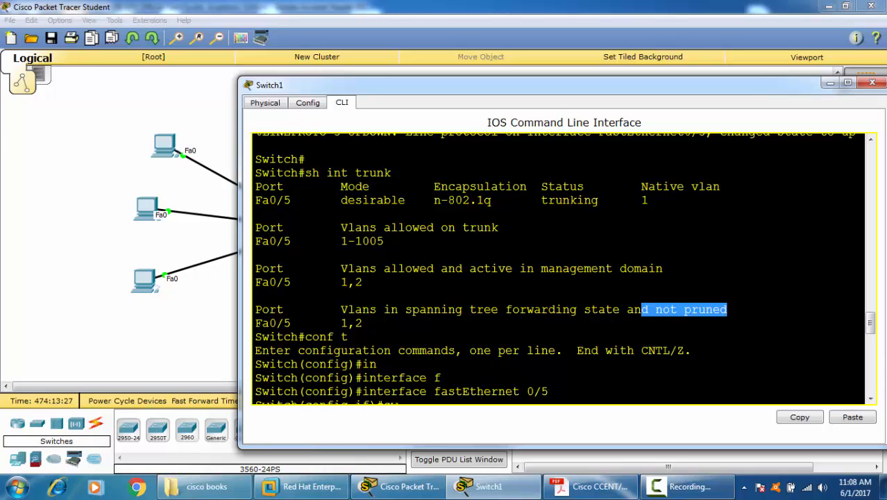
left_click(725, 309)
Step: Execute the pending "switchport trunk allowed vlan except 2" command on Fa0/5 and return to privileged EXEC mode
scroll(653, 333, "down", 16)
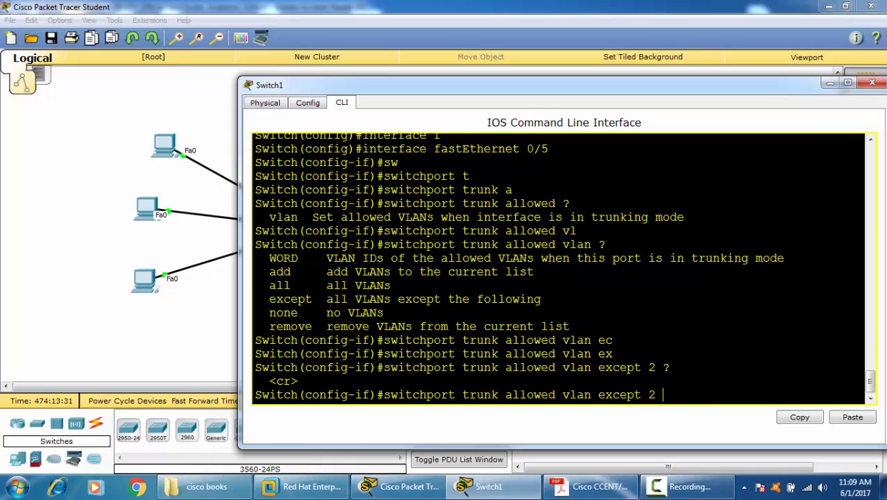
key("Return")
key("ctrl+z")
key("ctrl+z")
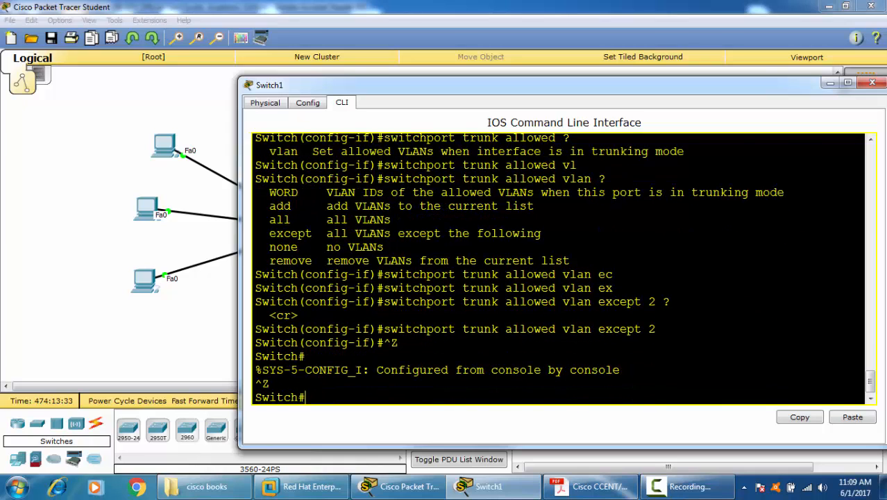
Step: Display Switch1's trunk information with "sh in trunk"
key("Return")
key("Return")
type("sh in tr")
key("Tab")
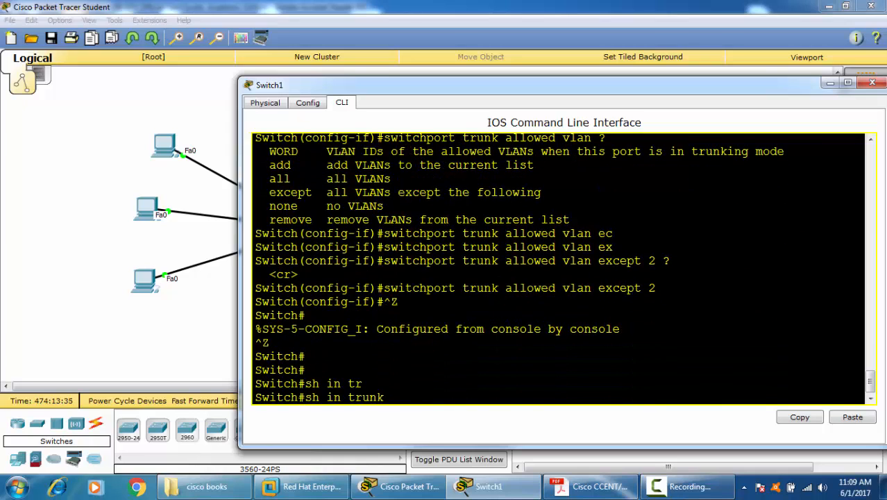
key("Return")
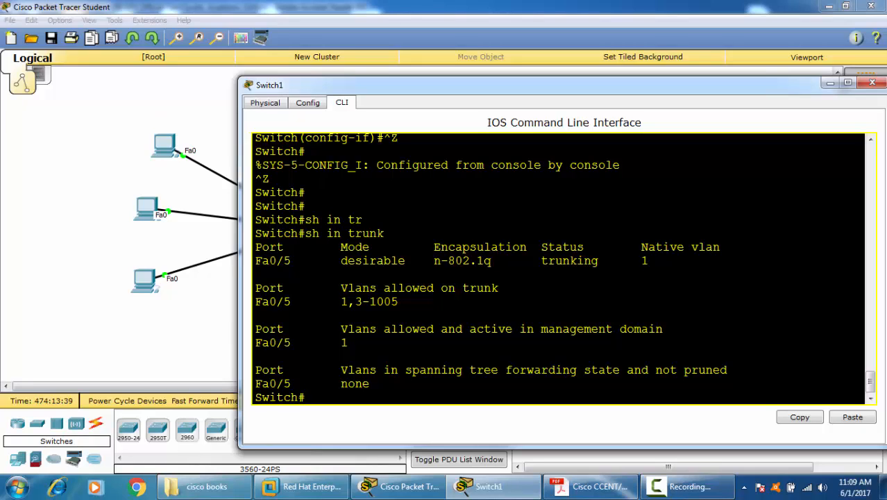
Step: Compare Fa0/5's VLANs allowed on the trunk, active in the management domain and forwarding in the new output
left_click_drag(355, 301, 398, 301)
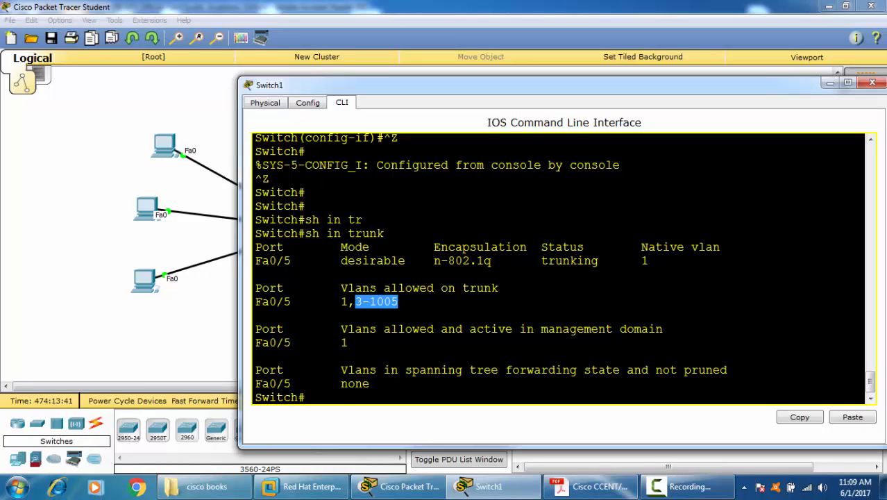
left_click_drag(333, 342, 348, 342)
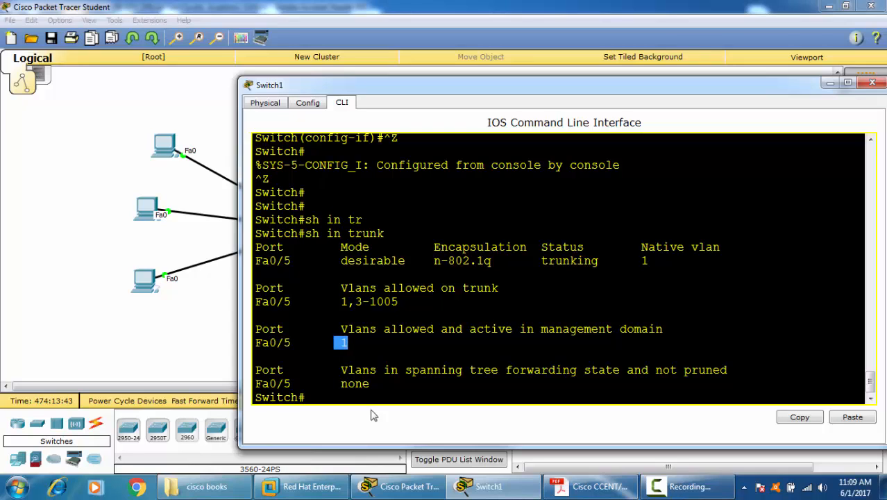
left_click_drag(340, 383, 398, 369)
left_click(663, 328)
Step: Test connectivity from PC0 by pinging 10.0.0.2 in its Command Prompt
left_click(195, 316)
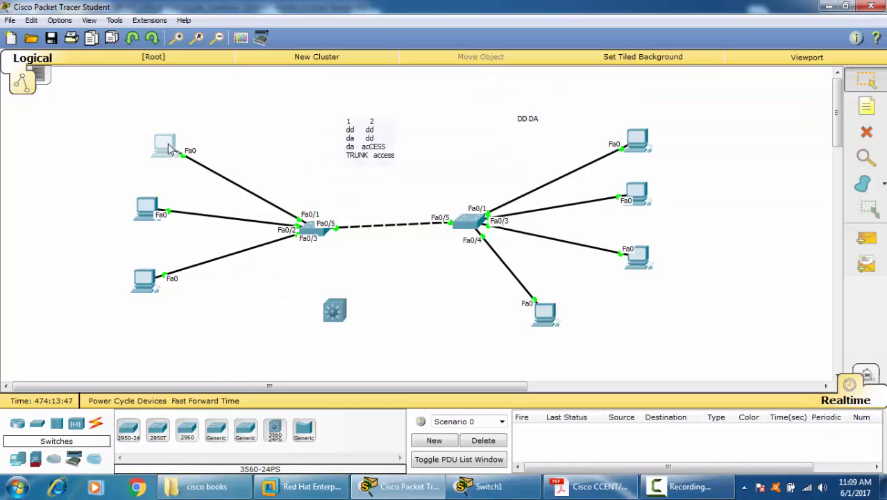
left_click(165, 144)
left_click(541, 153)
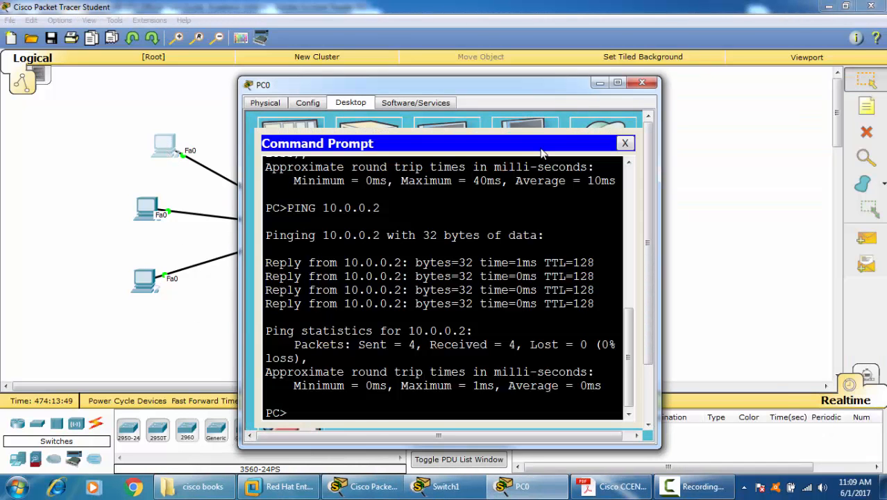
type("PING 10.0.0.2\\")
key("Return")
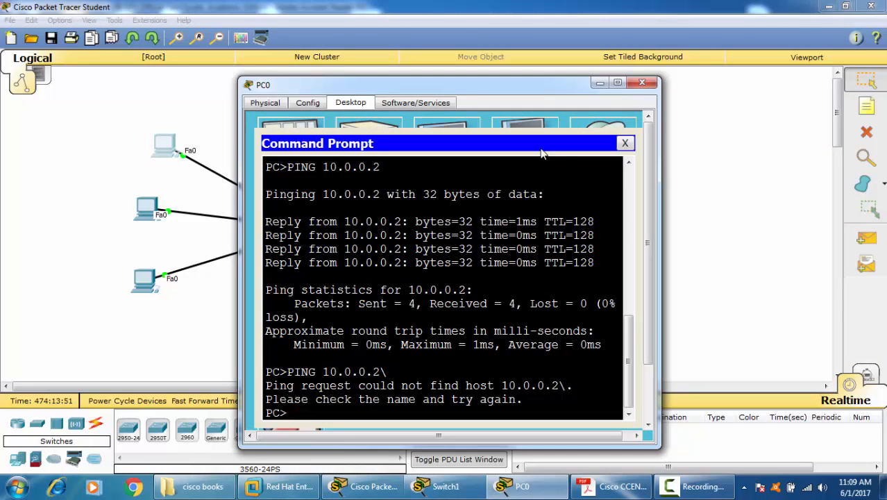
key("Up")
key("BackSpace")
key("Return")
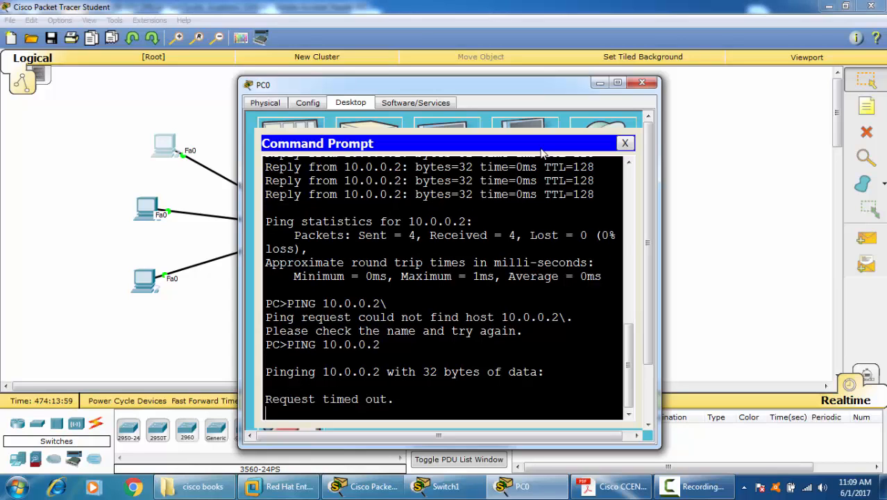
Step: Reconnect the inter-switch cable to FastEthernet0/5 on Switch1 and fast-forward the simulation time
left_click(739, 147)
left_click(464, 223)
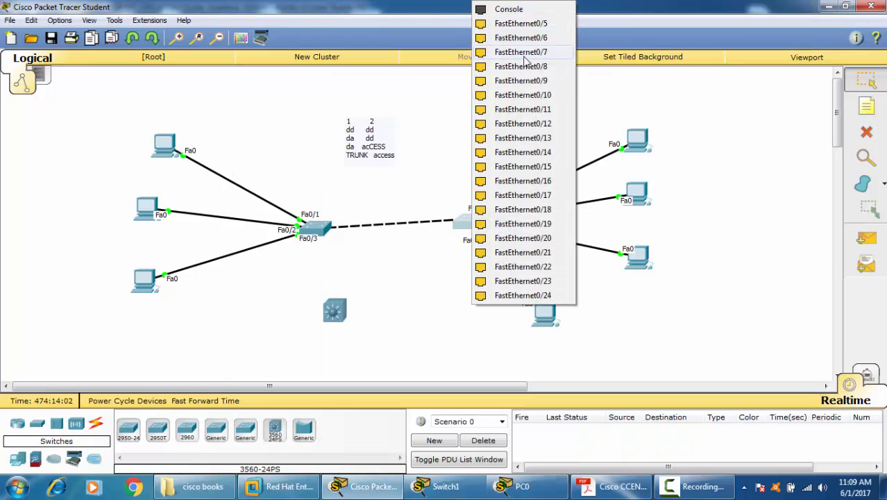
left_click(531, 24)
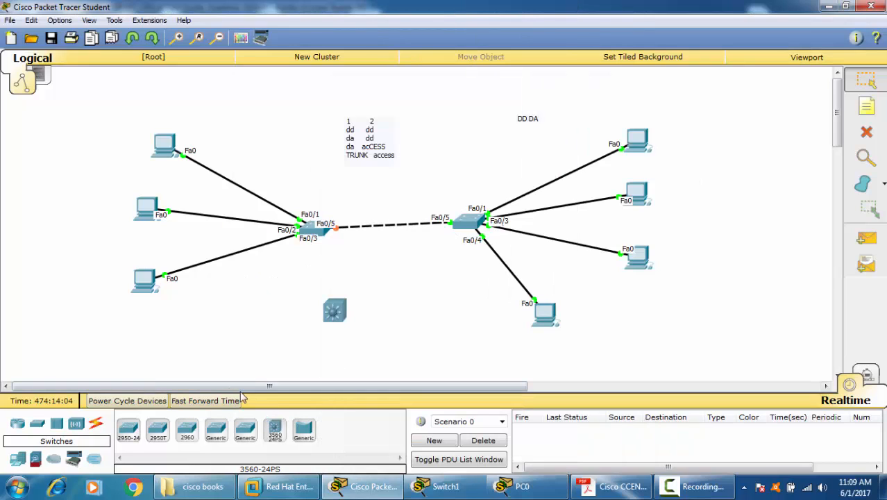
left_click(211, 400)
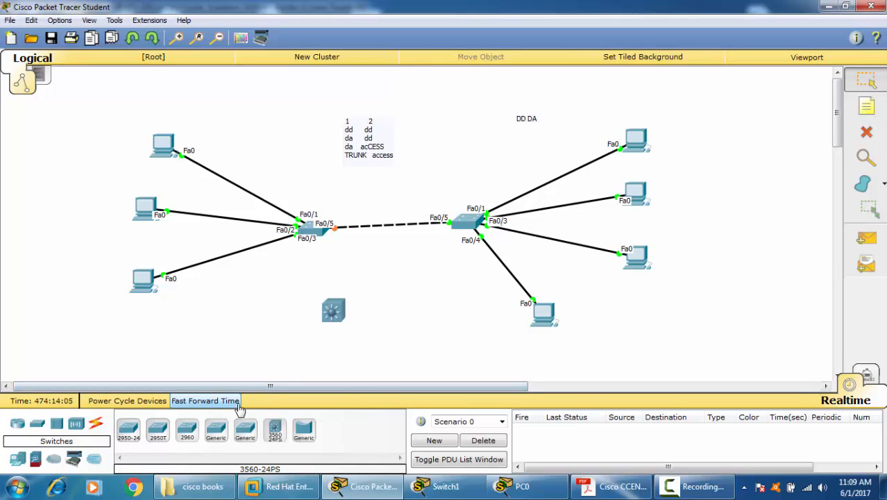
Step: Open Switch1's command line and enter global configuration mode with "conf t"
left_click(465, 220)
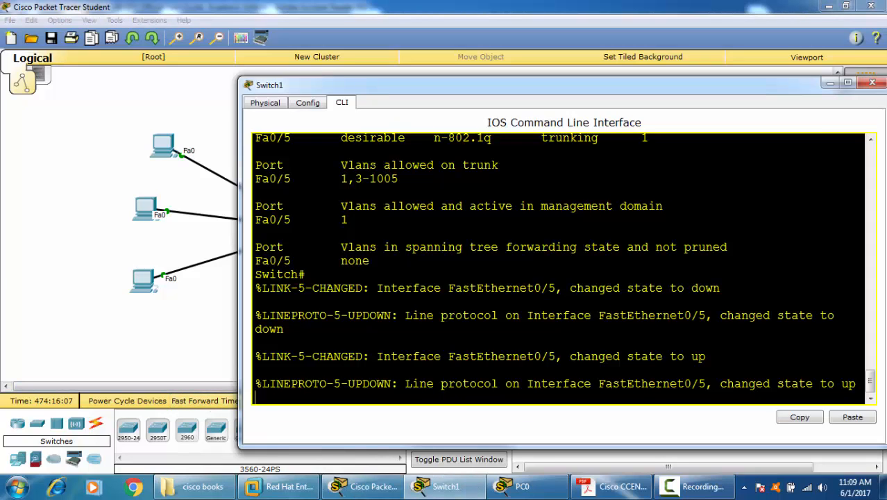
key("Return")
key("Return")
key("Return")
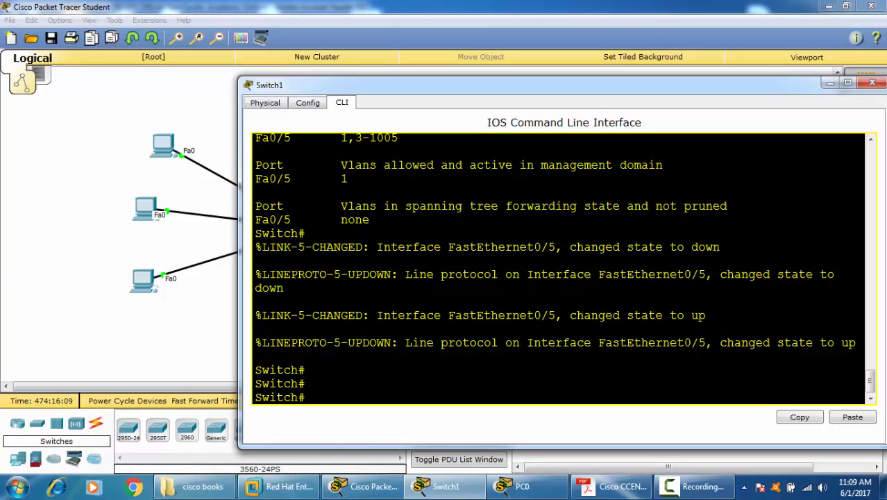
type("conf t")
key("Return")
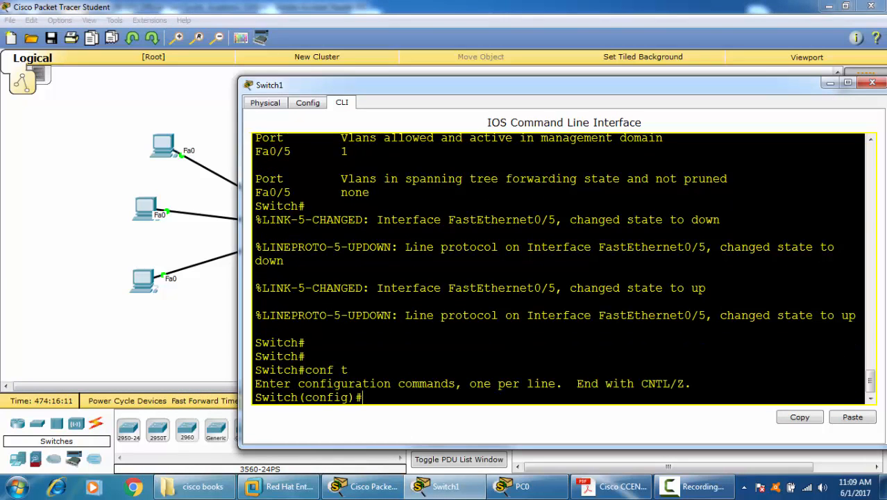
Step: Add notes beside the three PCs connected to Switch0, labelling them 2, 2 and 3 from the topmost PC down
left_click(95, 269)
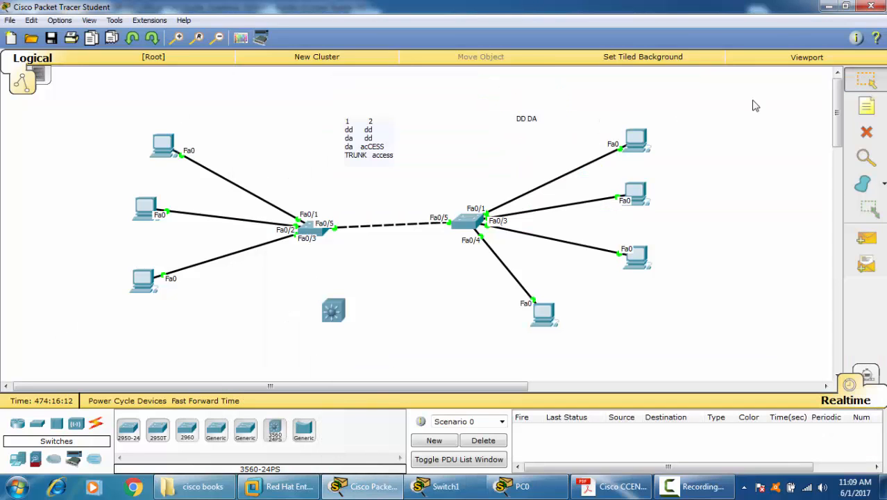
left_click(877, 101)
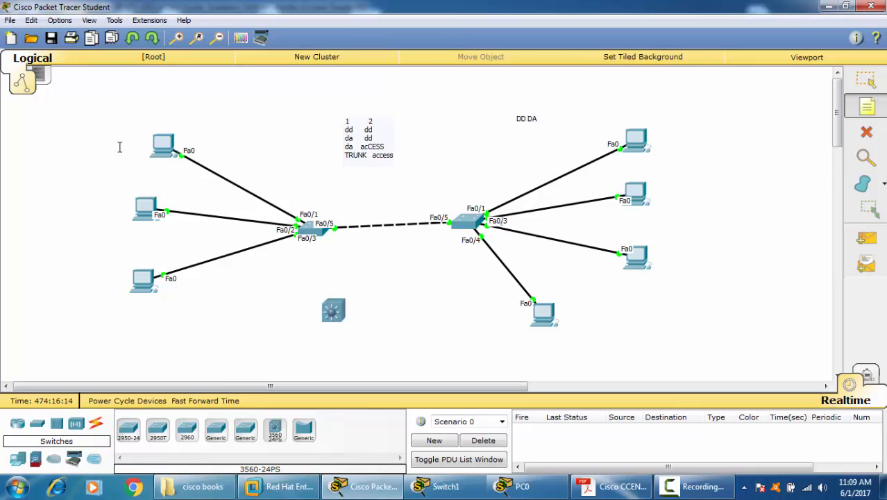
left_click(119, 147)
type("2")
left_click(73, 244)
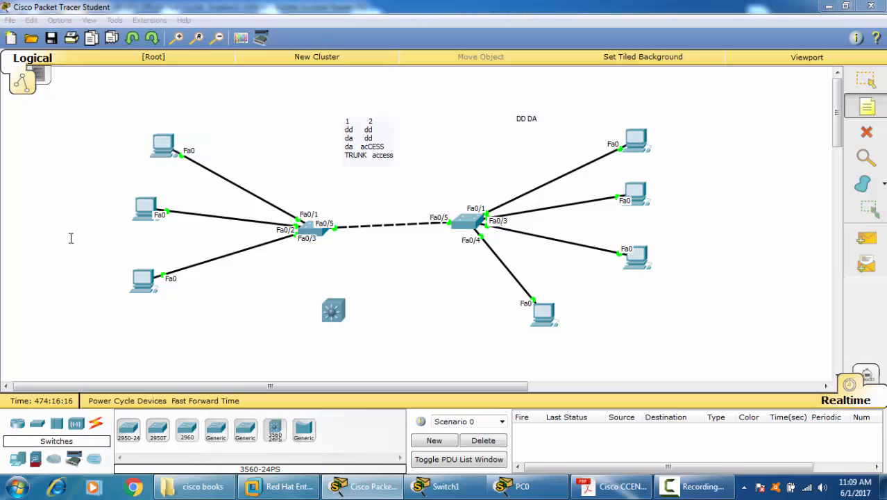
type("2")
left_click(92, 284)
type("3")
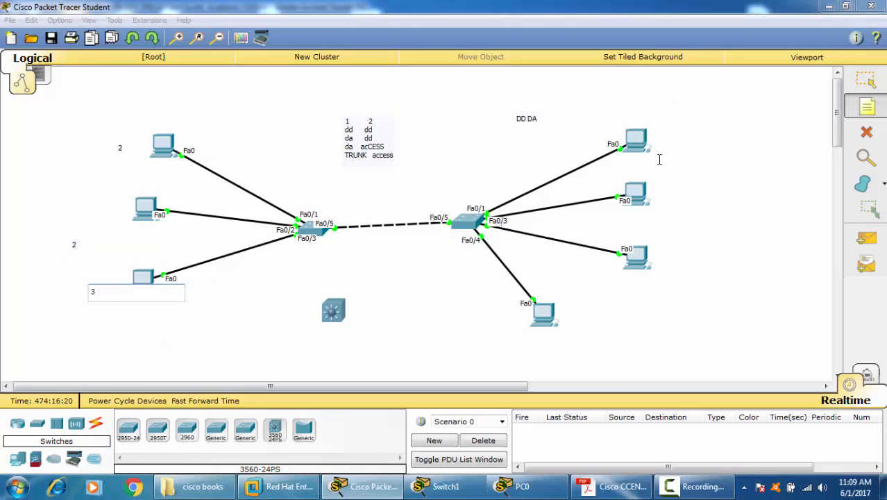
Step: Add a note reading "3" beside each of the four PCs connected to Switch1
left_click(681, 141)
type("3")
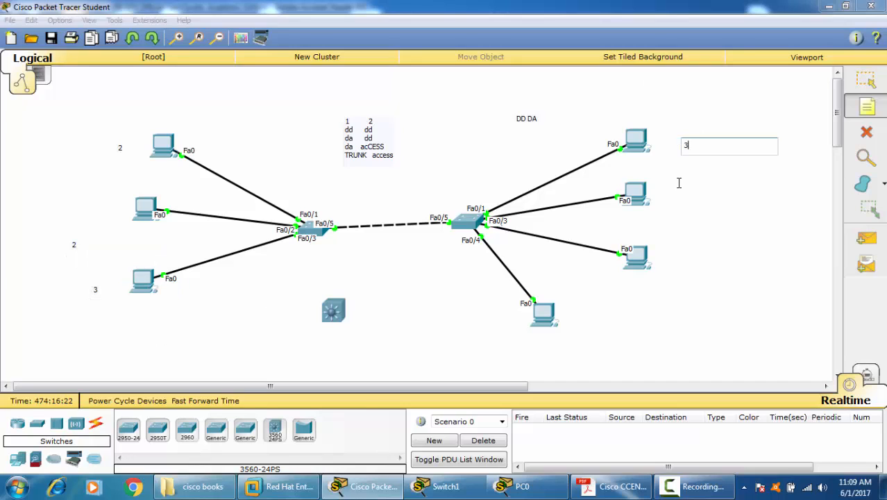
left_click(679, 184)
type("3")
left_click(676, 243)
type("3")
left_click(601, 331)
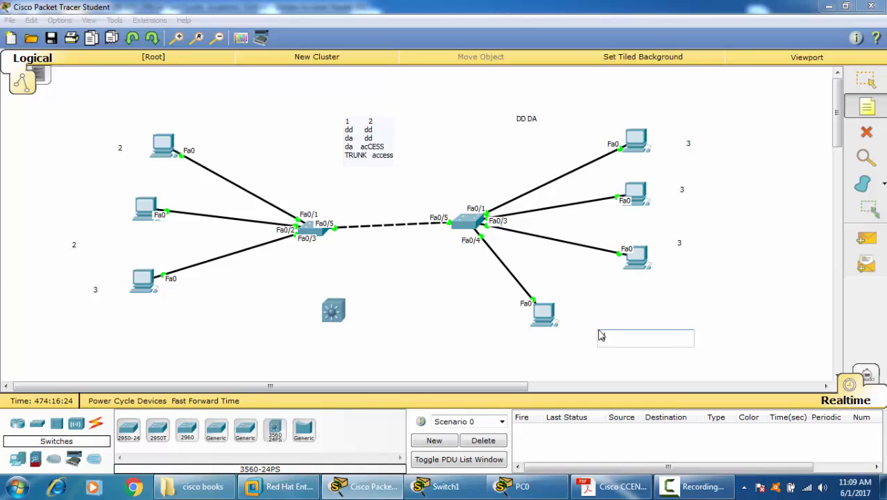
type("3")
Step: Return to Cisco Packet Tracer from the PDF reader and enter privileged EXEC mode on Switch0's command line
key("alt+Tab")
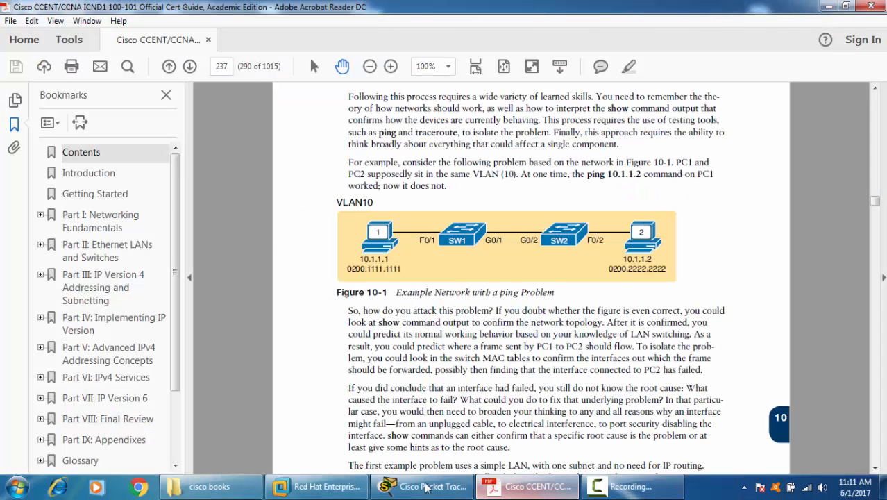
left_click(426, 486)
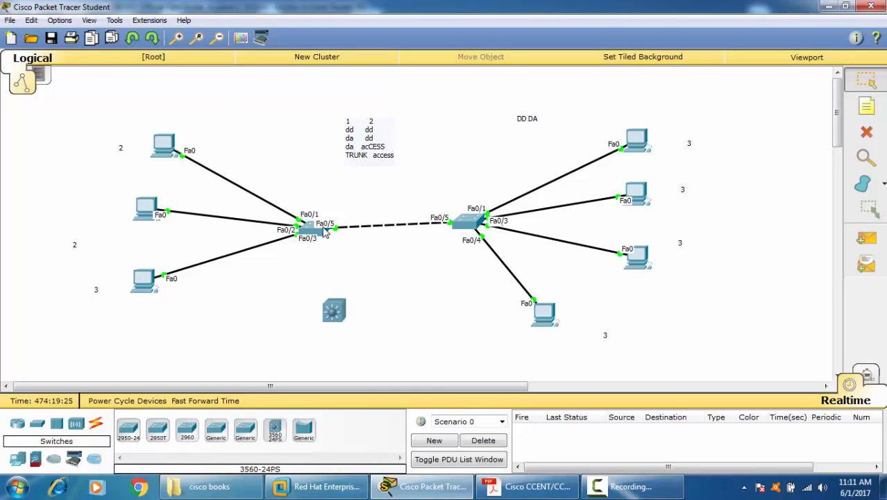
left_click(314, 232)
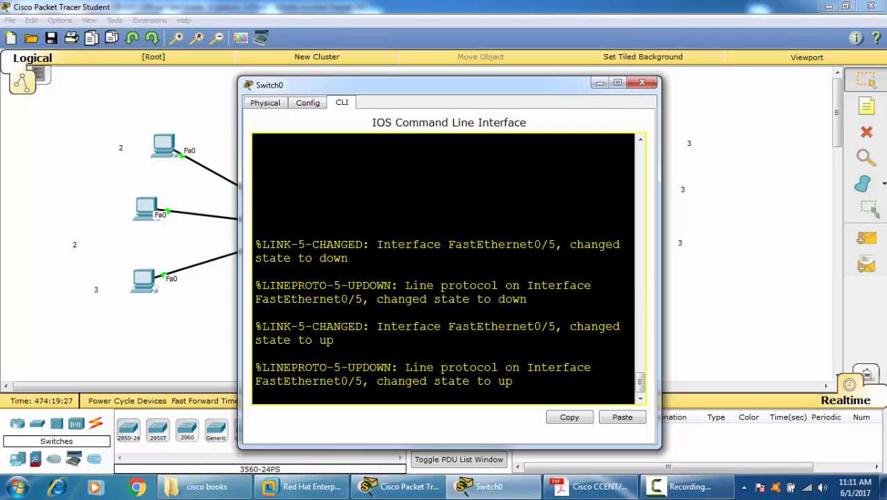
key("Return")
key("Return")
key("Return")
type("ena")
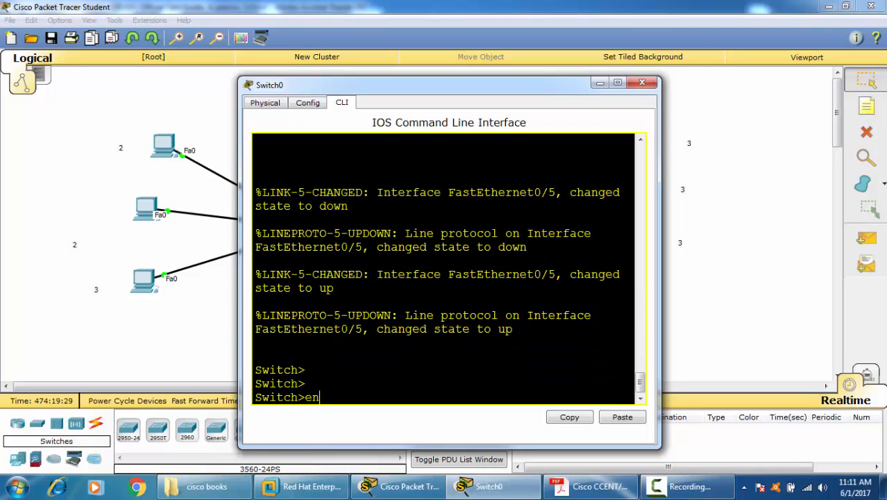
key("Return")
key("Return")
type("cofn t")
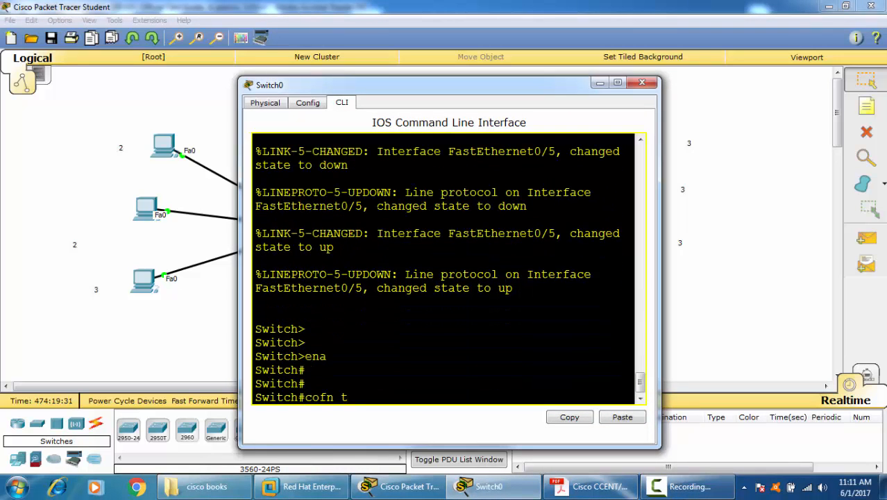
key("Return")
type("confr t")
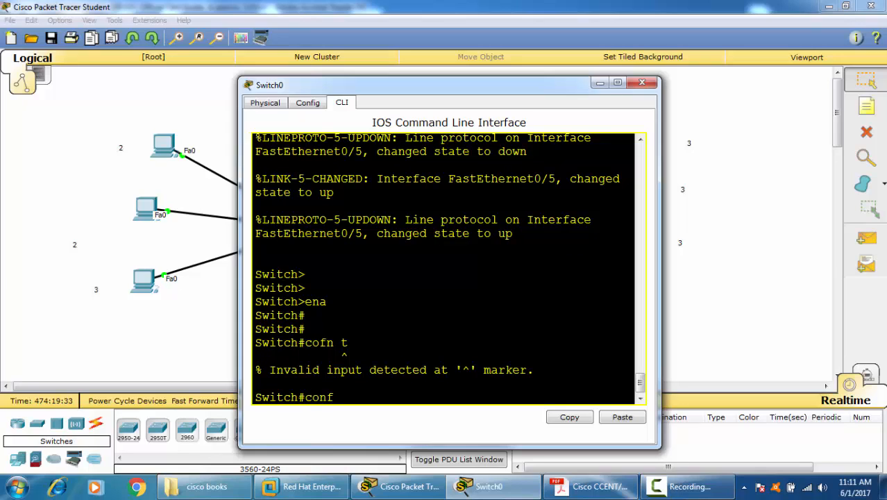
key("BackSpace")
key("BackSpace")
key("BackSpace")
type("t")
key("Return")
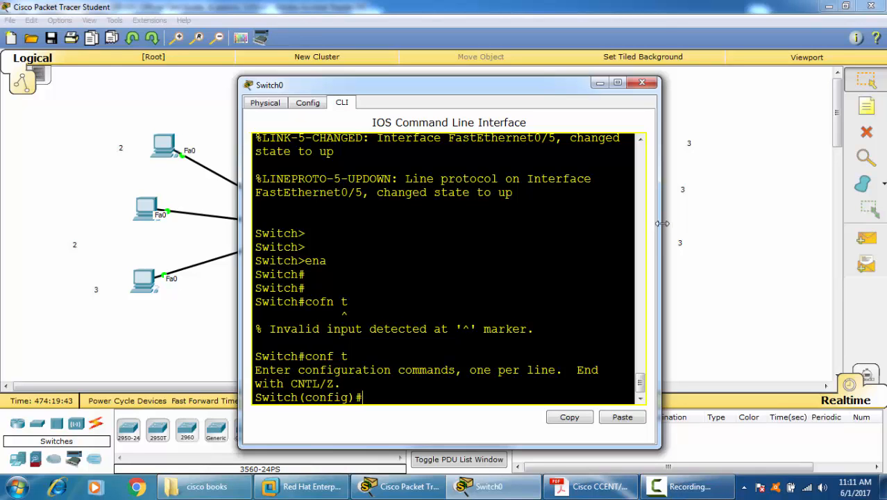
left_click_drag(656, 223, 882, 281)
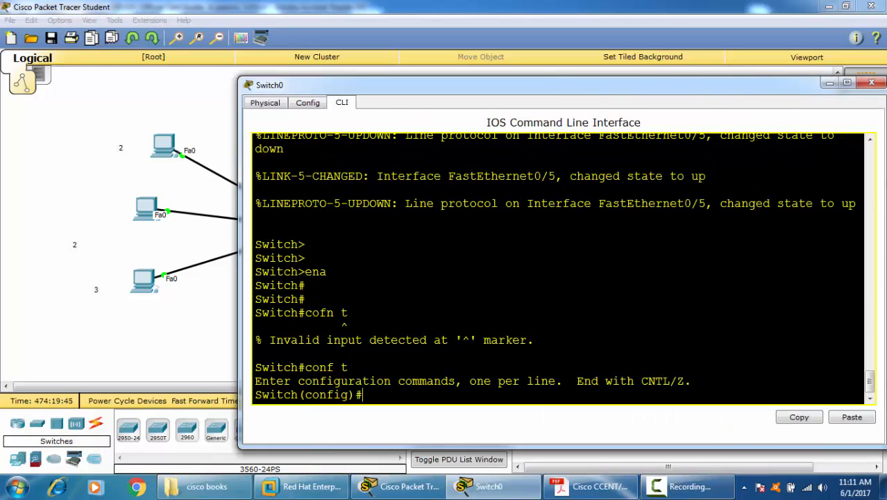
key("ctrl+z")
key("ctrl+z")
Step: Display Switch0's VTP status with "sh vtp status"
key("Return")
key("Return")
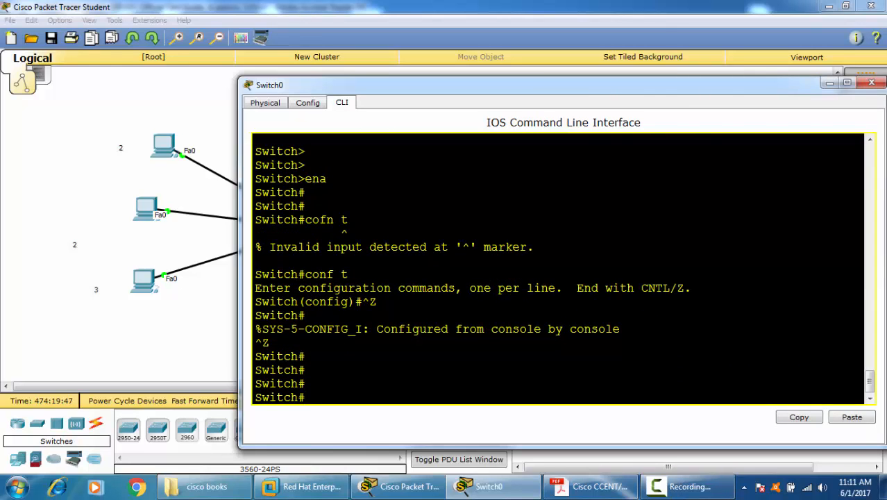
type("sh vt")
key("Tab")
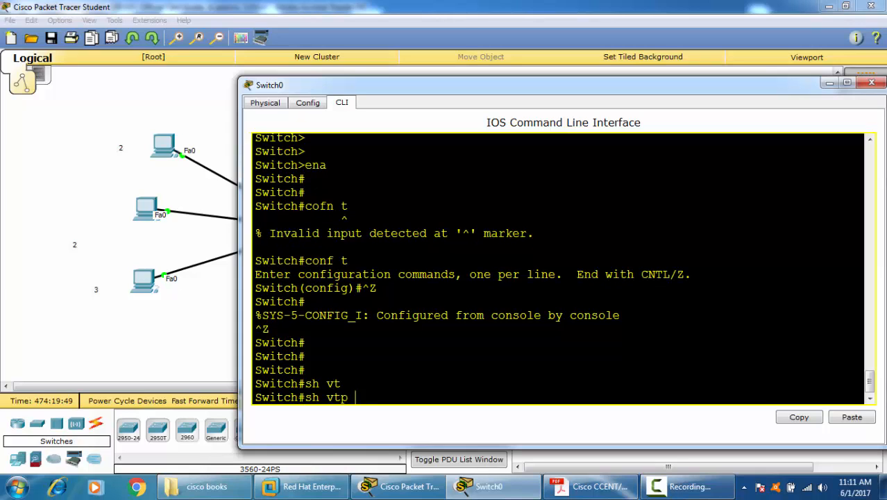
type("st")
key("Tab")
key("Return")
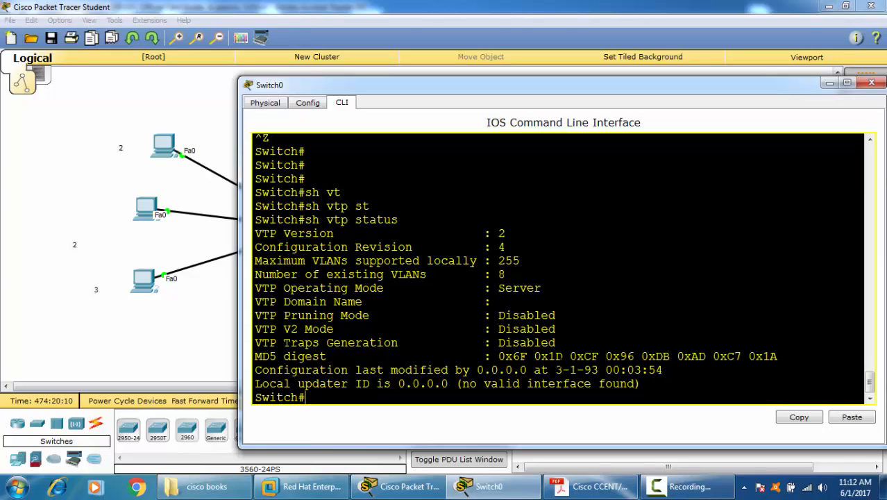
Step: Examine the VTP version and VTP V2 mode lines in Switch0's VTP status output
left_click_drag(334, 329, 261, 329)
left_click_drag(498, 329, 556, 329)
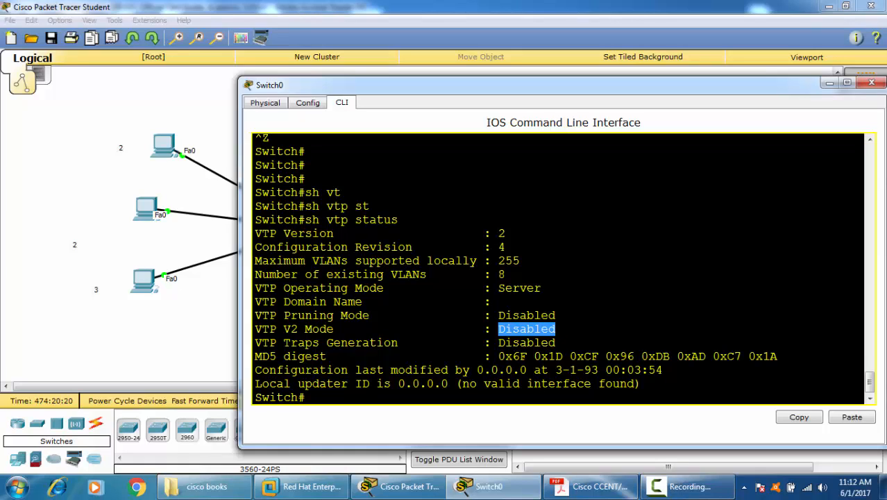
left_click_drag(491, 233, 506, 233)
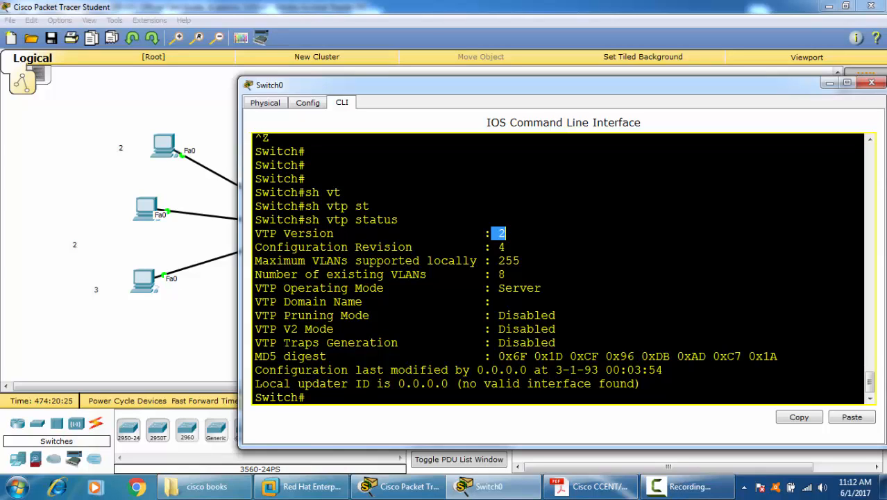
left_click_drag(498, 329, 541, 329)
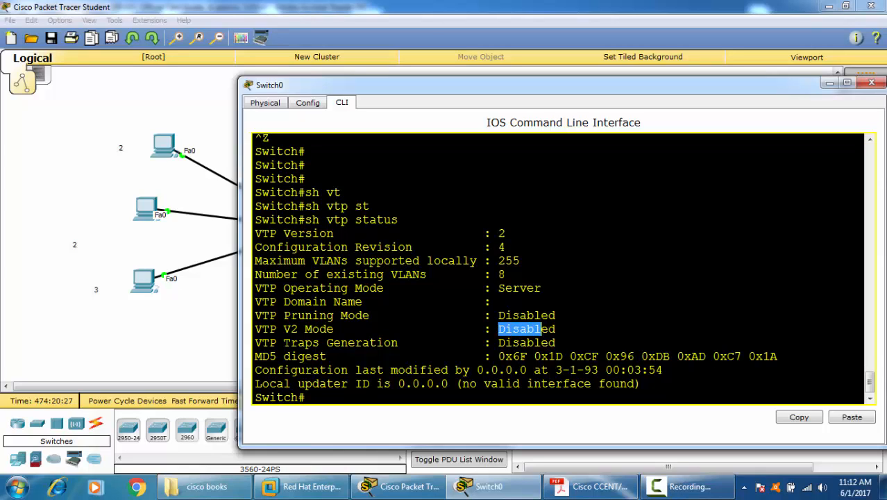
left_click_drag(333, 329, 237, 325)
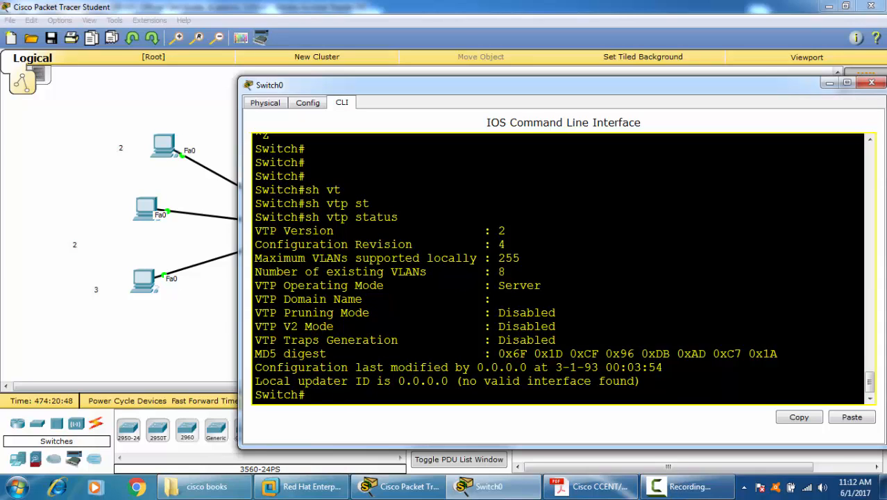
Step: Enter global configuration mode on Switch0 and set the VTP domain name to abc
type("conf t")
key("Return")
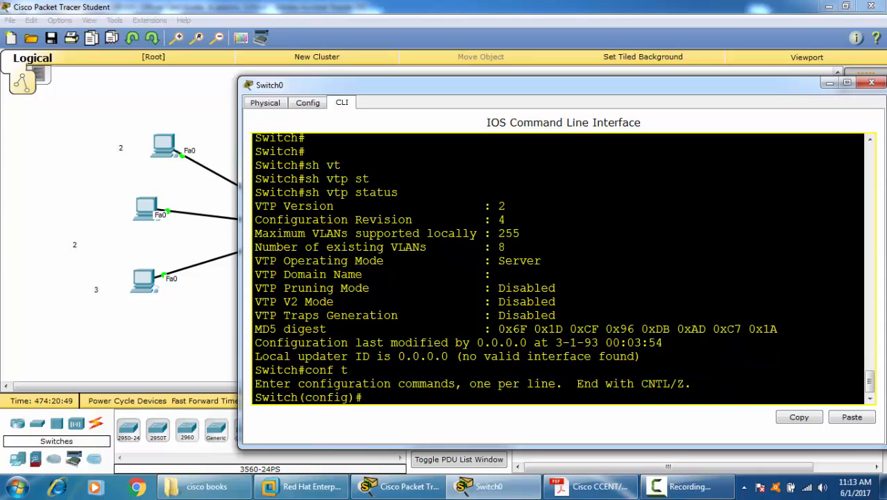
type("vt")
key("Tab")
type("d")
key("Tab")
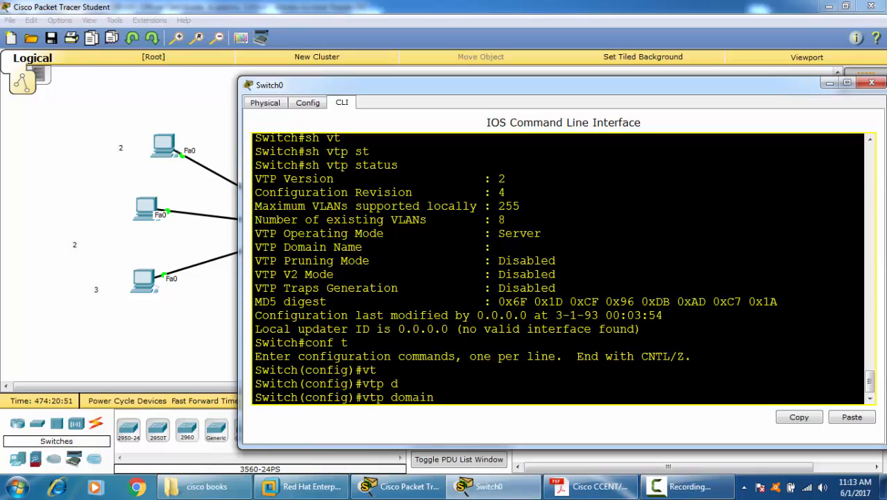
type("abc")
key("Return")
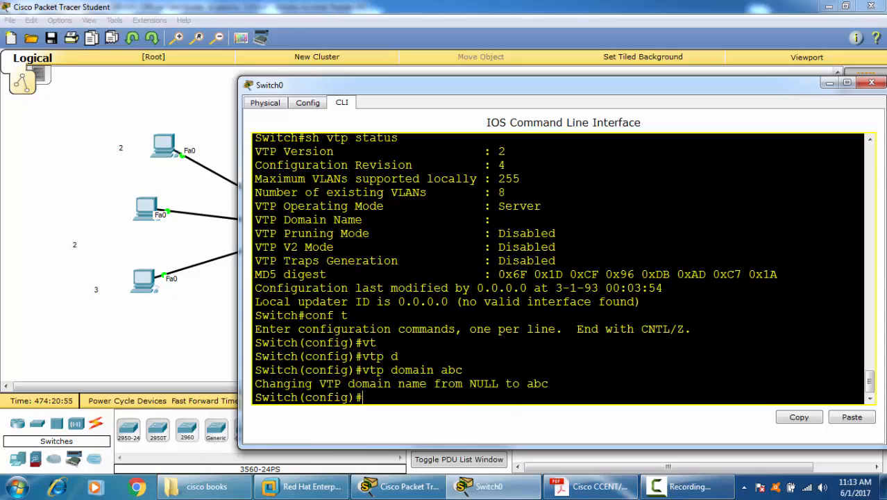
Step: Set the VTP password on Switch0
left_click_drag(462, 383, 548, 383)
left_click(398, 397)
type("vt")
key("Tab")
type("pas")
key("Tab")
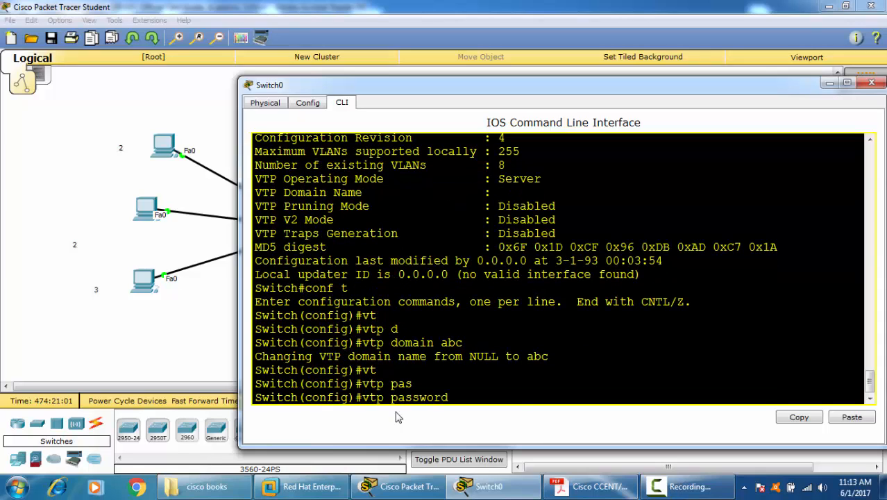
type("123")
key("Return")
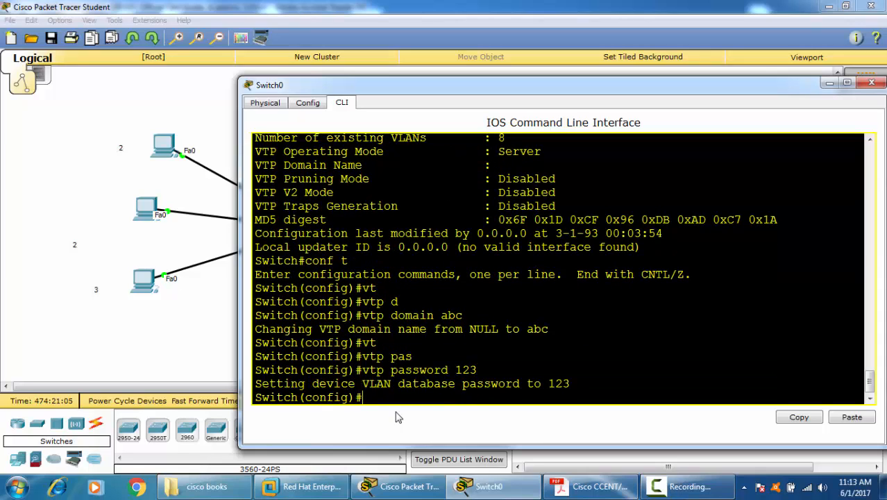
Step: Try to display Switch0's VTP status from within global configuration mode
type("vt")
key("BackSpace")
type("do sh vt")
key("Tab")
type("st")
key("Tab")
key("Return")
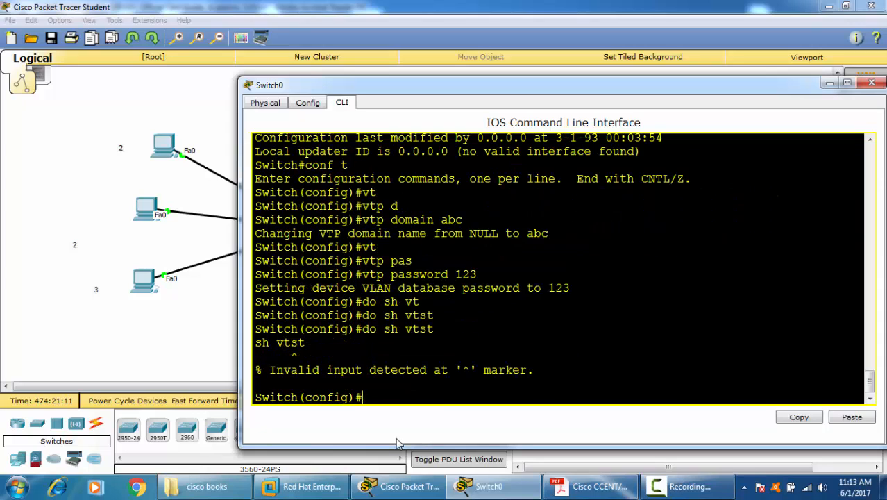
key("Up")
key("Left")
key("Left")
key("Right")
key("BackSpace")
type("p-")
key("Return")
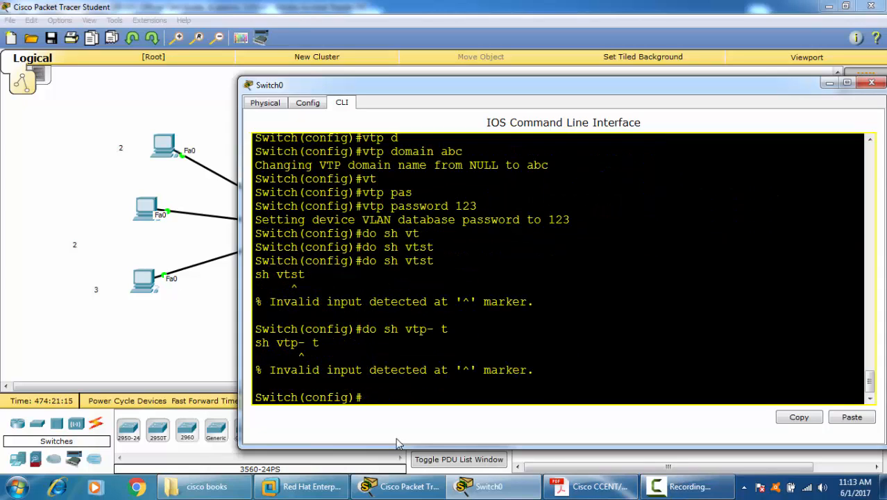
Step: Run "do sh vtp st" on Switch0 and check the operating mode and domain name
key("Up")
key("BackSpace")
key("BackSpace")
key("BackSpace")
type("st")
key("Return")
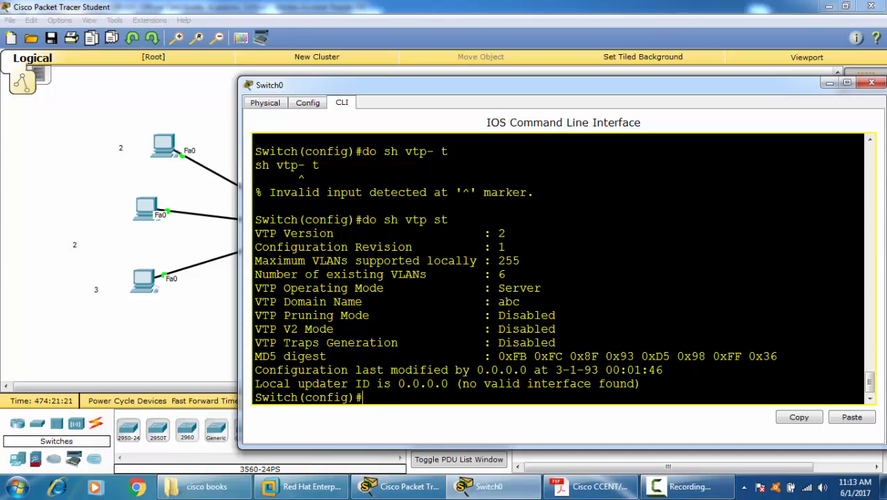
left_click_drag(492, 287, 520, 302)
Step: Set the VTP version to 2 on Switch0
type("vt")
key("Tab")
type("ver")
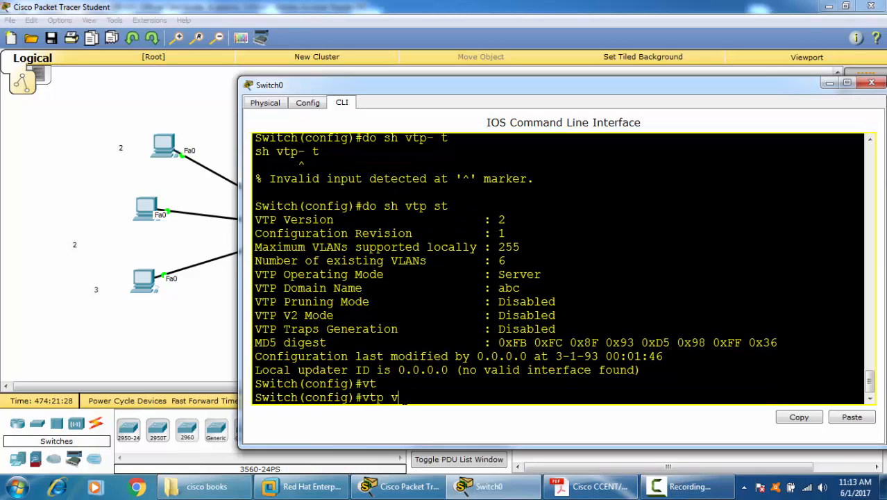
key("Tab")
type("2")
key("Return")
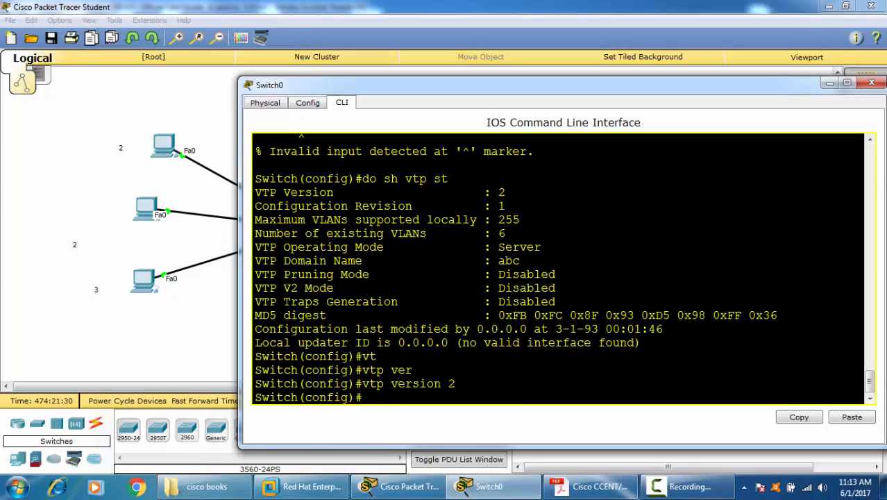
Step: Display Switch0's VTP status again and check the VTP V2 mode line
key("Up")
key("Up")
key("Return")
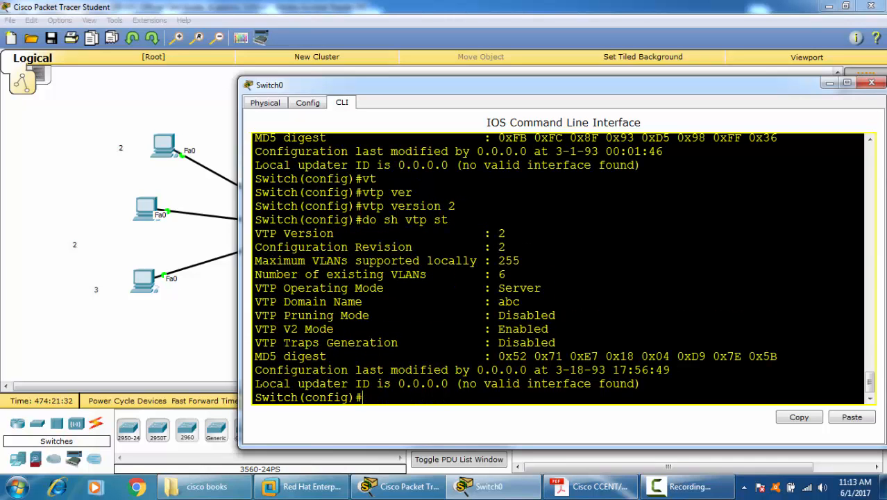
left_click_drag(548, 329, 255, 329)
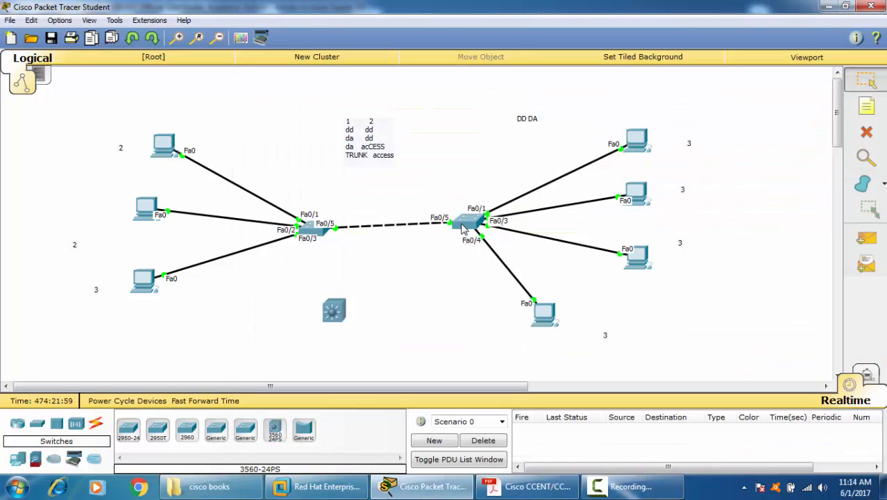
Step: Open Switch1's command line, return to privileged mode and display the VTP status, checking its domain name and V2 mode
left_click(472, 223)
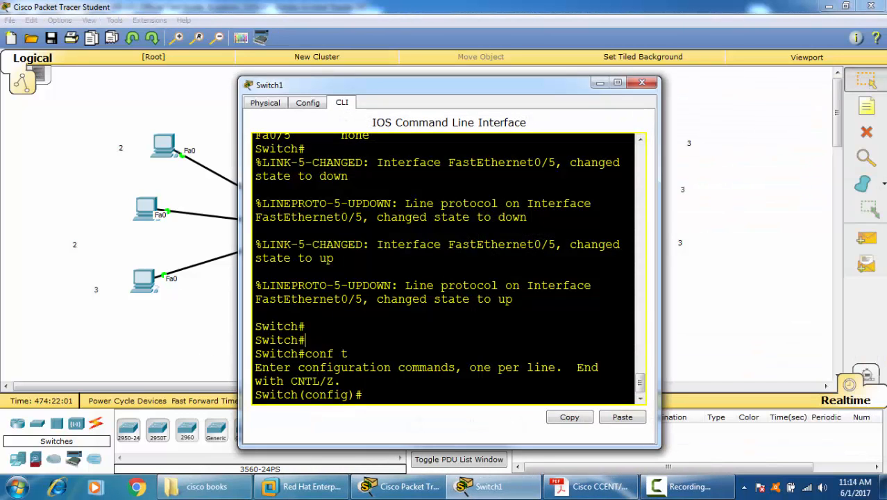
key("ctrl+z")
key("Return")
type("sh vt")
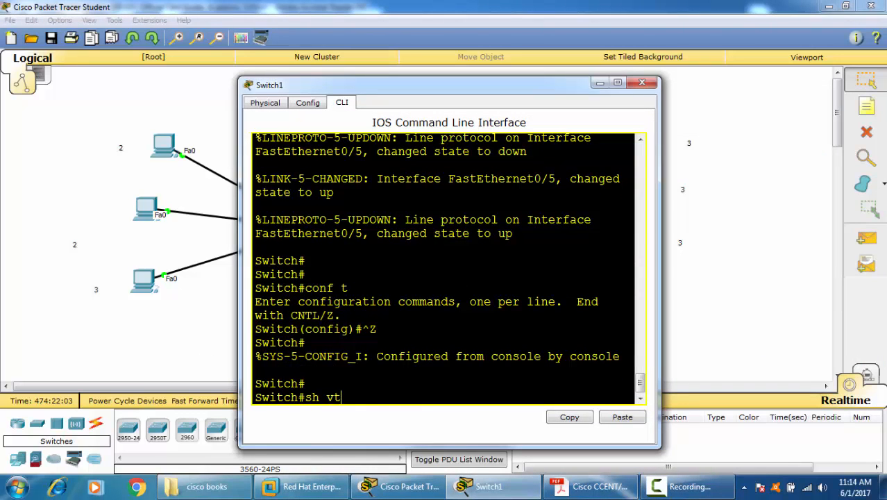
key("Tab")
type("st")
key("Tab")
key("Return")
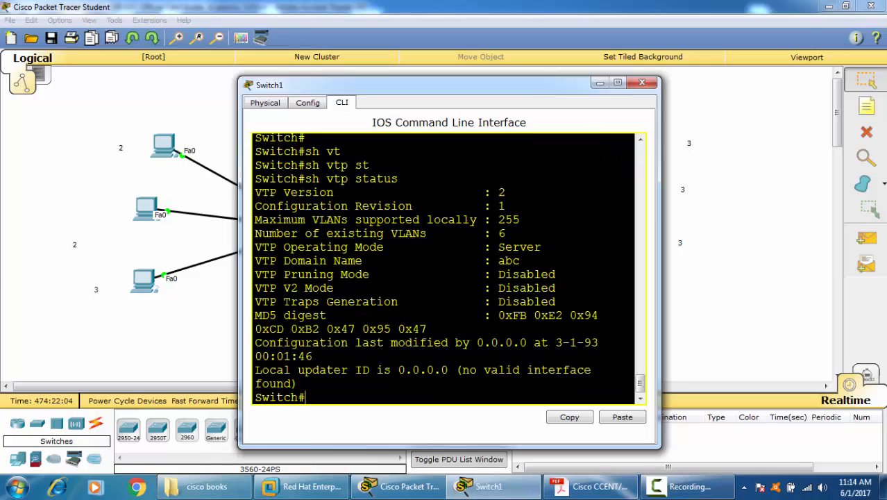
left_click_drag(497, 260, 520, 261)
left_click_drag(268, 287, 548, 287)
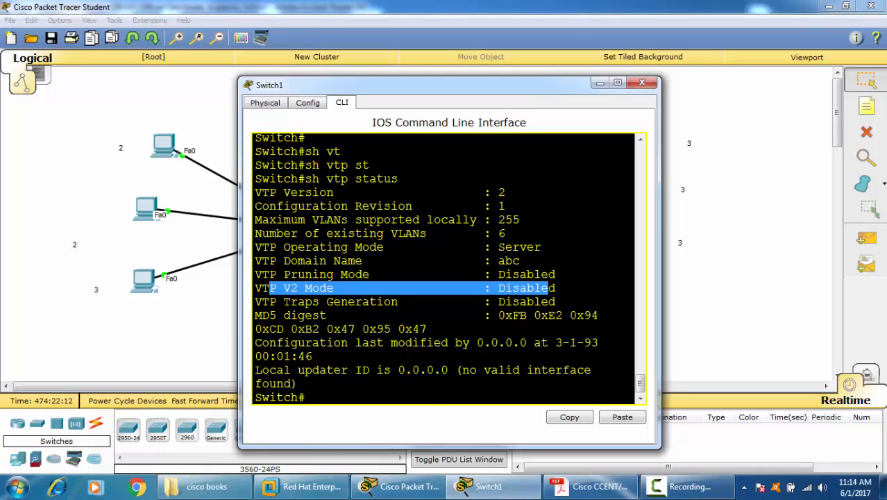
left_click(306, 397)
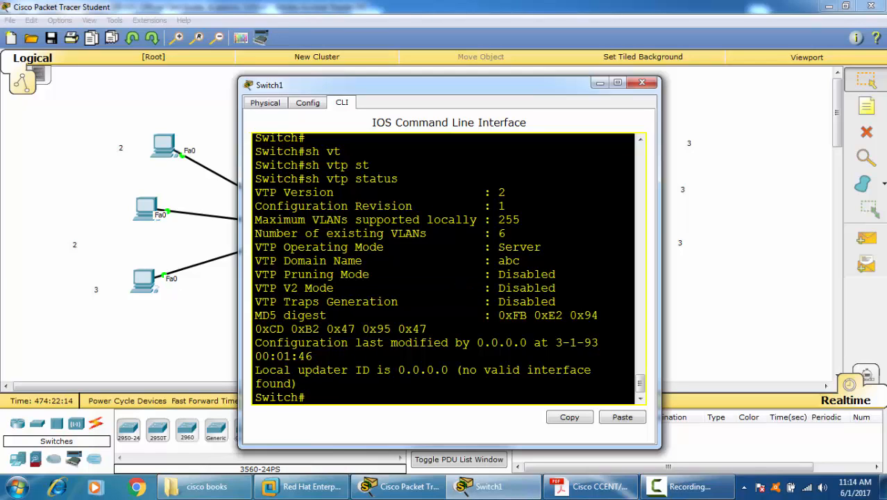
Step: Enter global configuration mode on Switch1 and set the VTP password
type("conf t\\")
key("BackSpace")
key("Return")
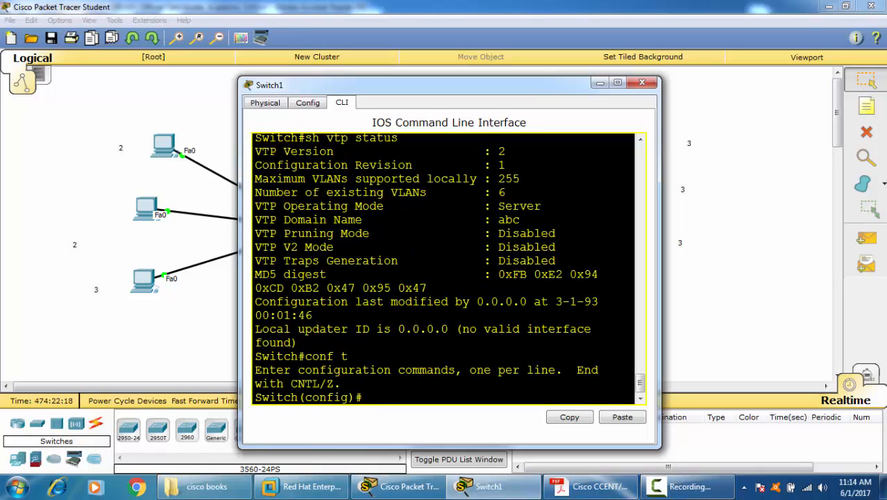
type("vt")
key("Tab")
type("d")
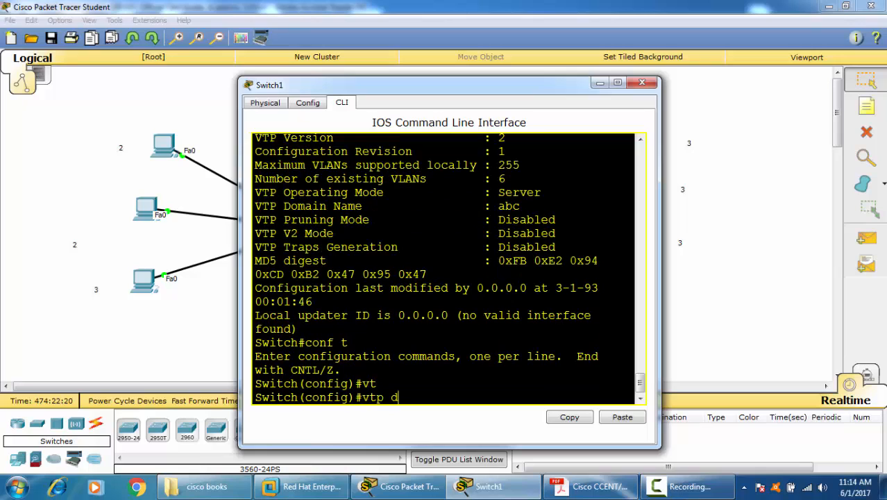
key("BackSpace")
type("p")
key("Tab")
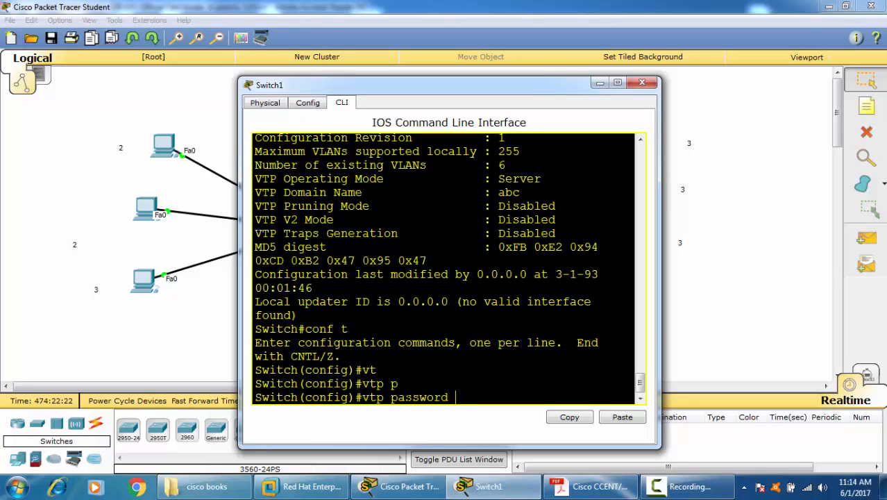
type("123")
key("Return")
Step: Set the VTP version to 2 on Switch1
type("vt")
key("Tab")
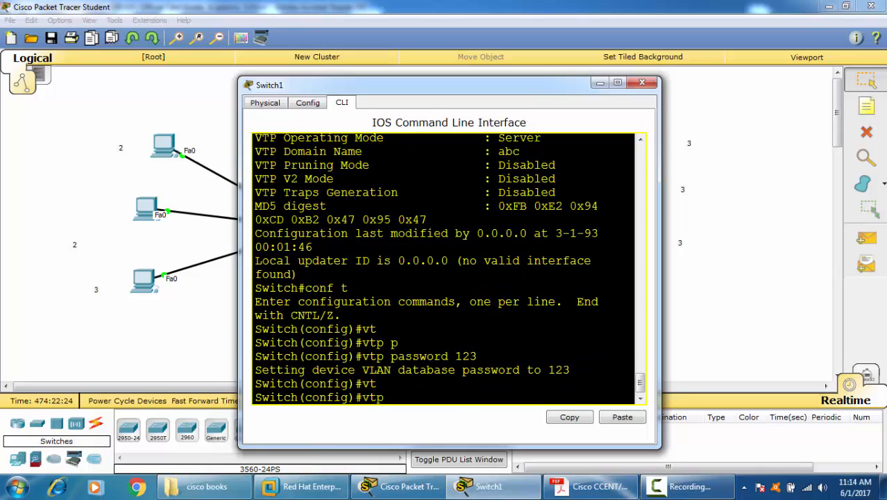
type("ve")
key("Tab")
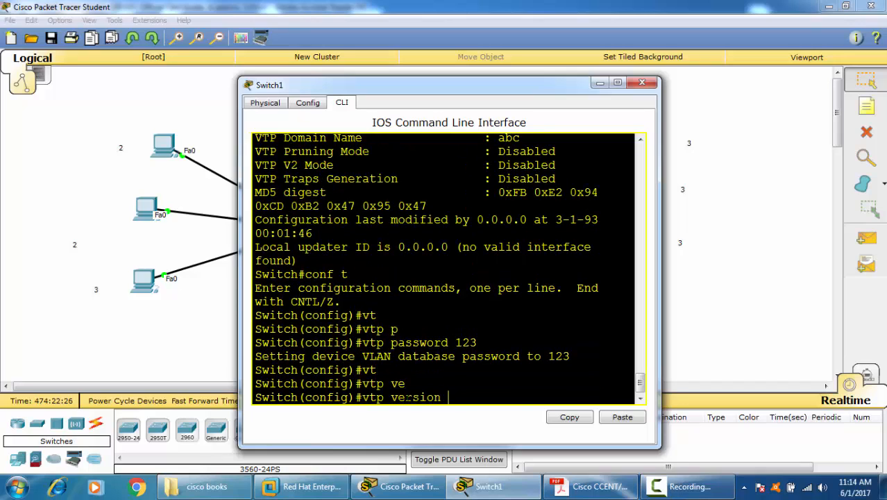
type("2")
key("Return")
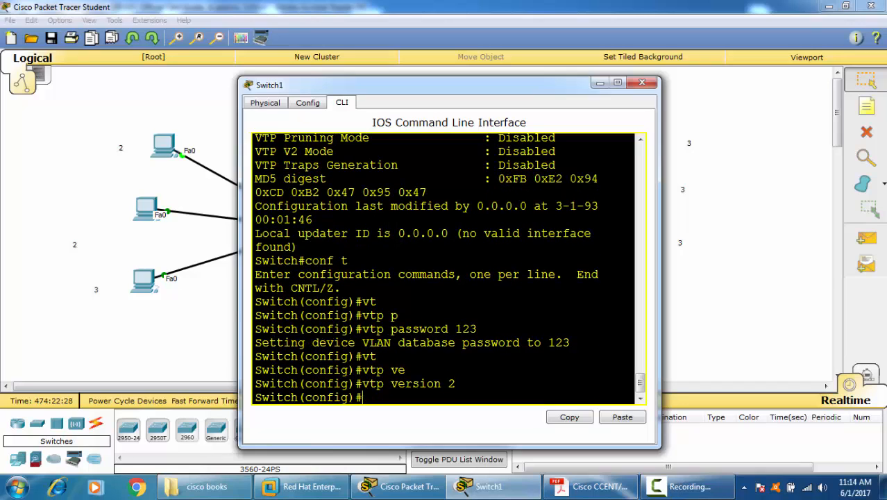
key("Return")
Step: Set Switch1's VTP mode to server and return to privileged mode
type("vt")
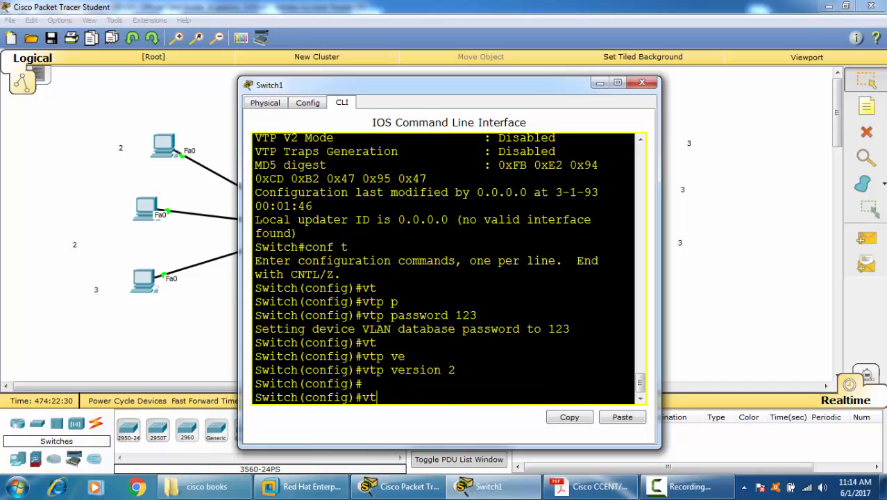
key("Tab")
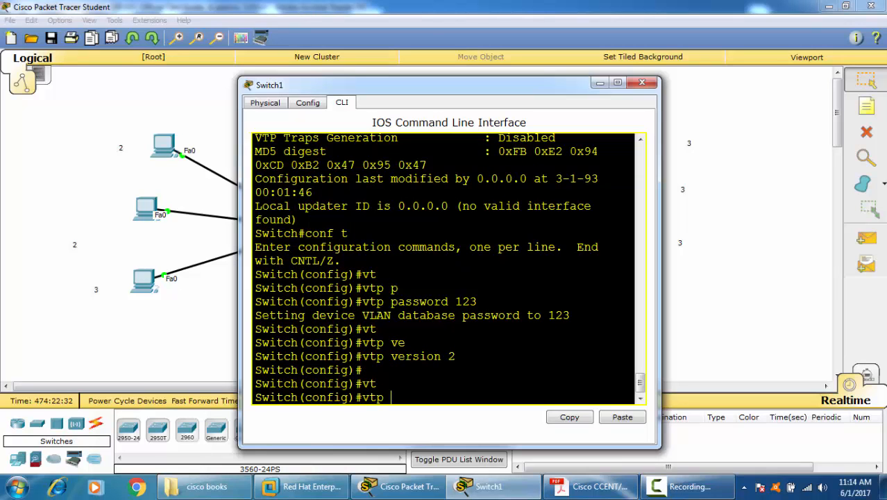
left_click(642, 83)
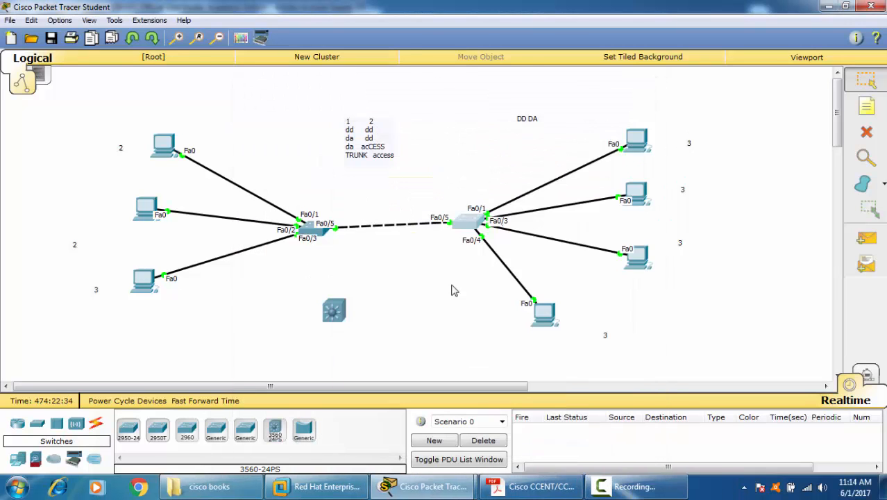
left_click(467, 232)
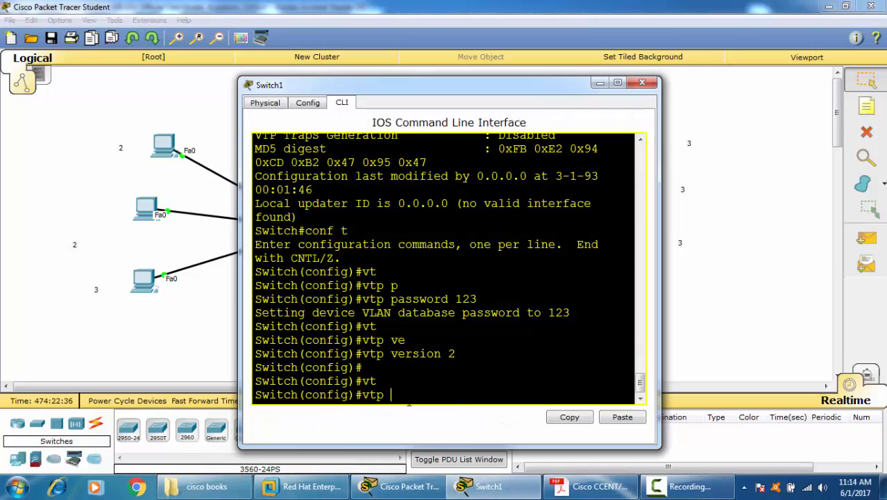
type("mo")
key("Tab")
type("se")
key("Tab")
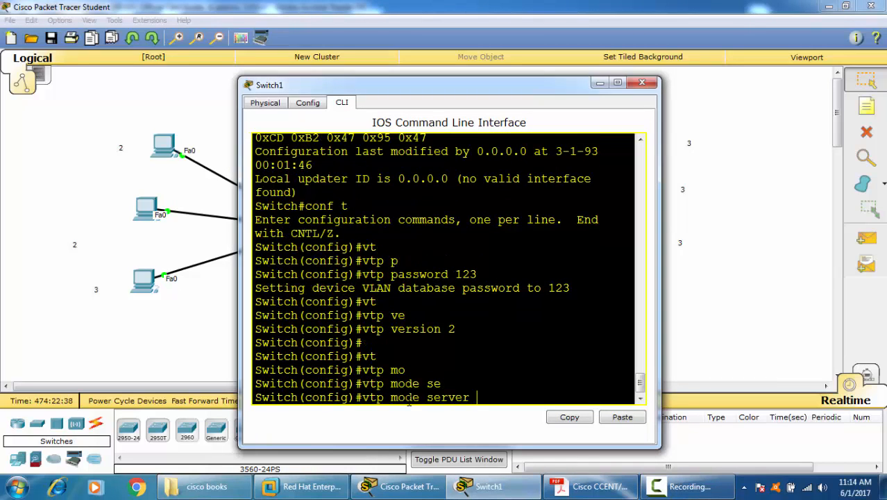
key("Return")
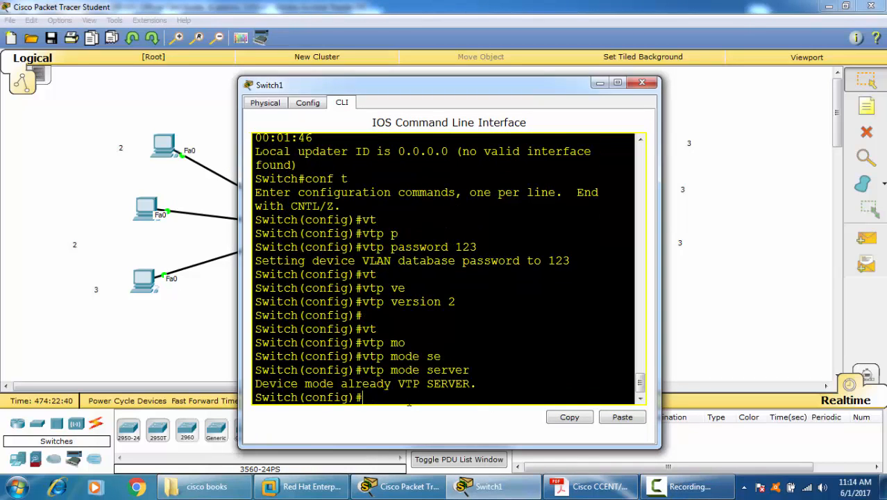
key("ctrl+z")
key("Return")
key("Return")
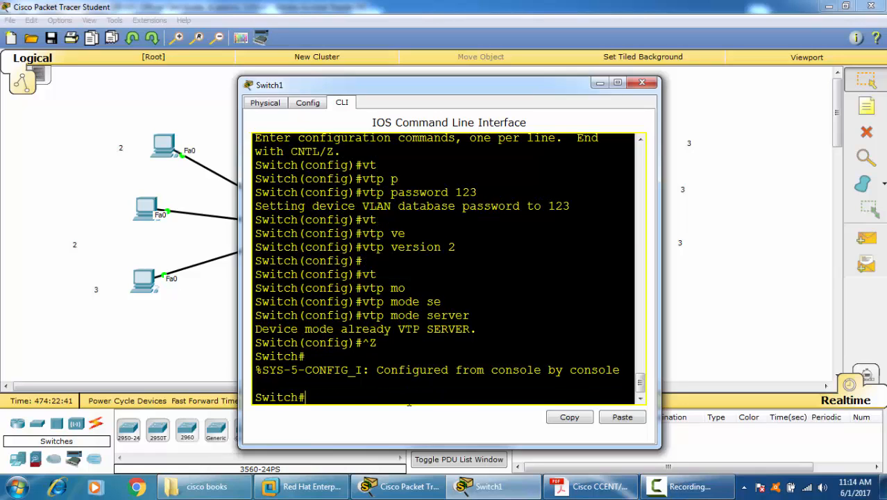
Step: Enter global configuration mode on Switch1 and set its VTP mode to client
type("conf t")
key("Return")
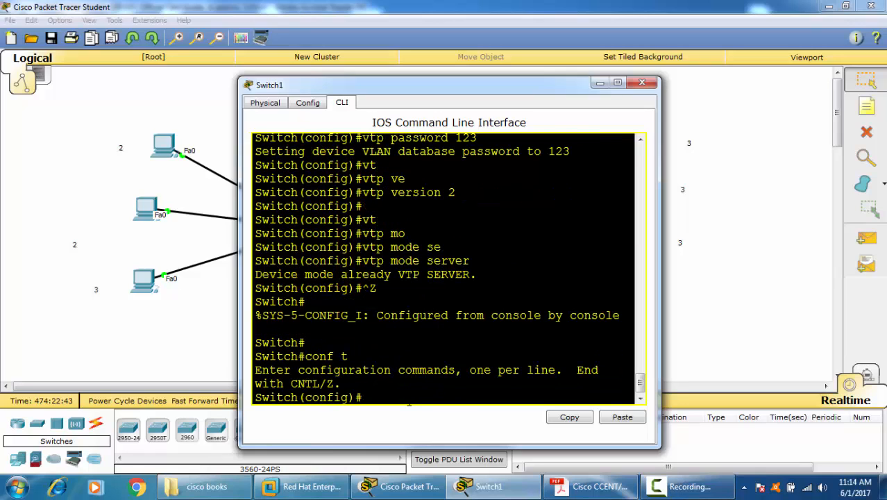
type("vt")
key("Tab")
type("mo")
key("Tab")
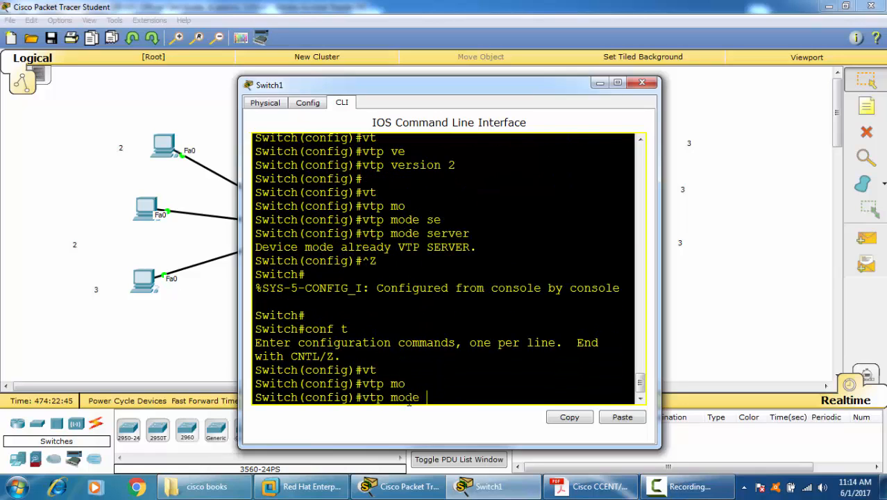
type("cl")
key("Tab")
key("Return")
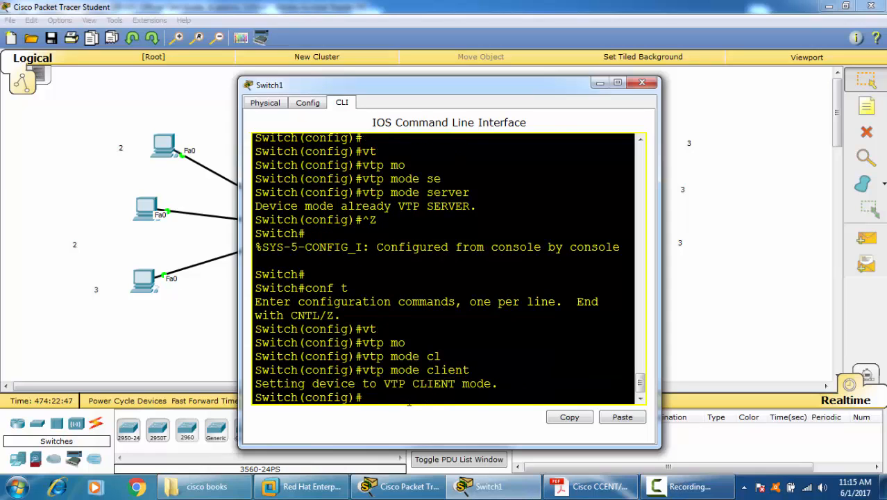
key("Return")
key("Return")
key("Return")
key("Return")
key("Return")
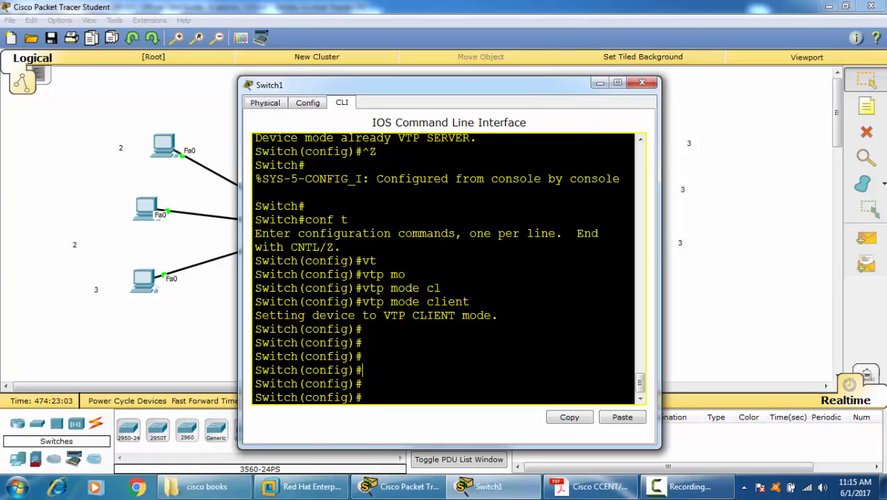
Step: Display Switch1's VTP status from configuration mode and check the number of existing VLANs and the configuration revision
type("do sh vtp st")
key("Return")
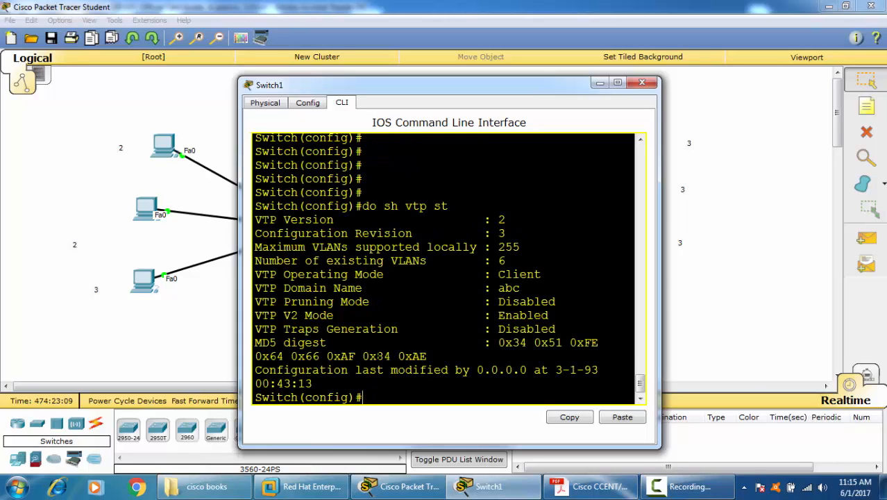
left_click_drag(505, 260, 469, 261)
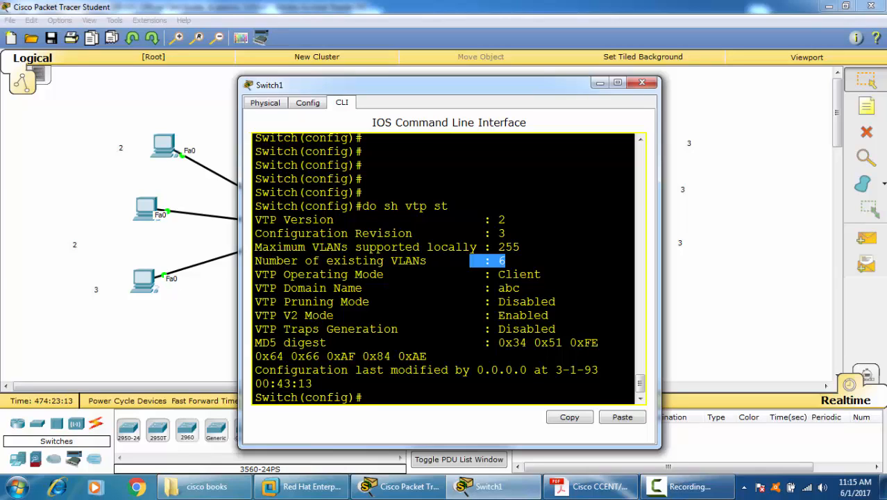
left_click_drag(505, 233, 484, 233)
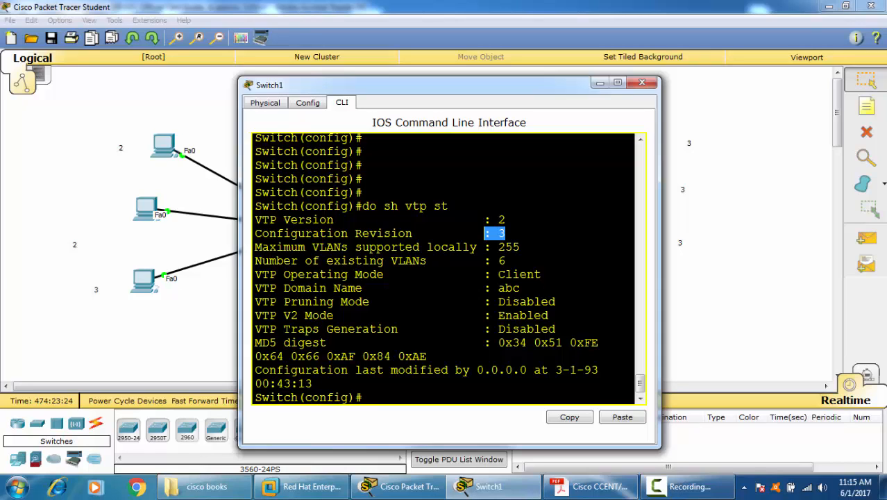
Step: Delete the Fa0/5 crossover cable linking the two switches in the workspace, then restore the selection tool
left_click(535, 17)
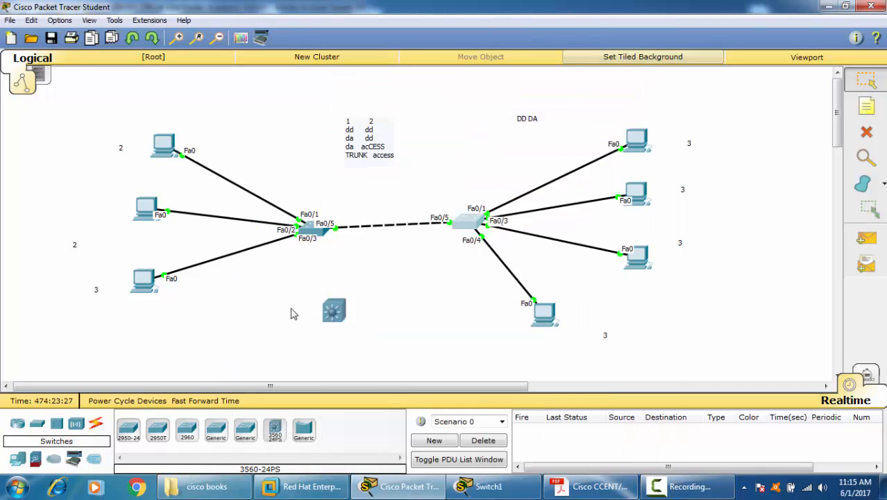
left_click(866, 132)
left_click(506, 261)
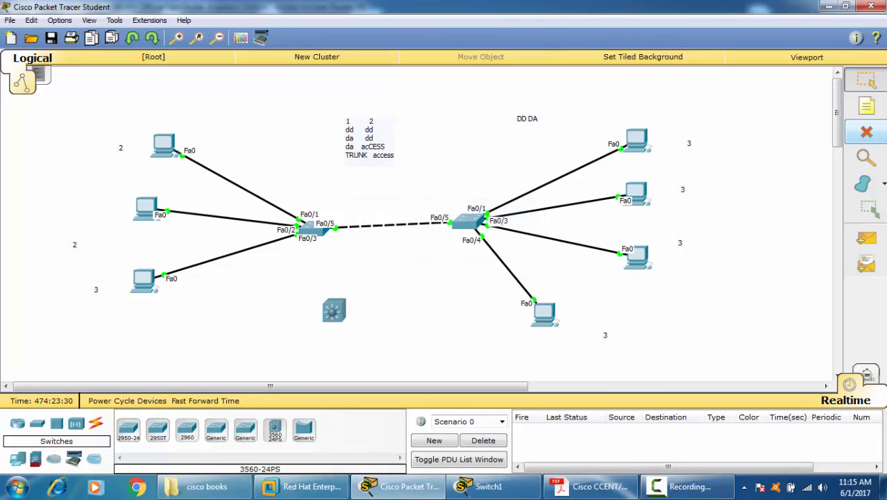
left_click(368, 224)
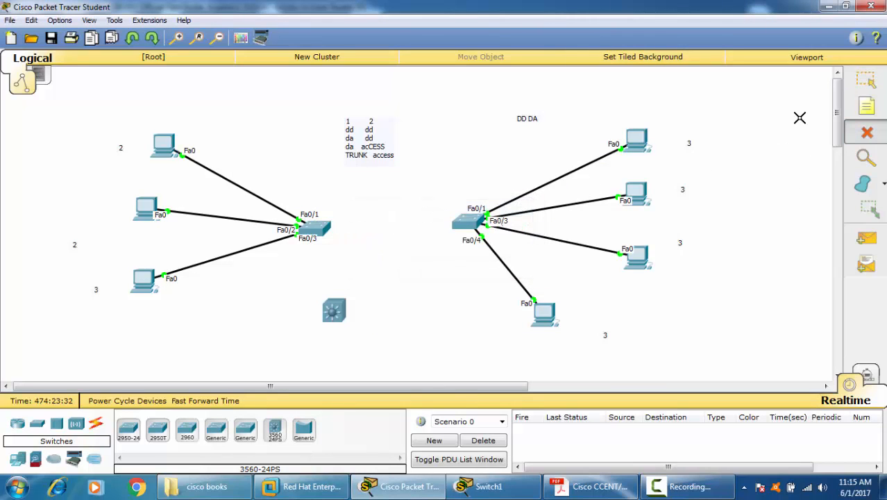
left_click(866, 80)
Step: Open Switch0's command line, return to privileged mode and display the VTP status, checking its configuration revision
left_click(316, 229)
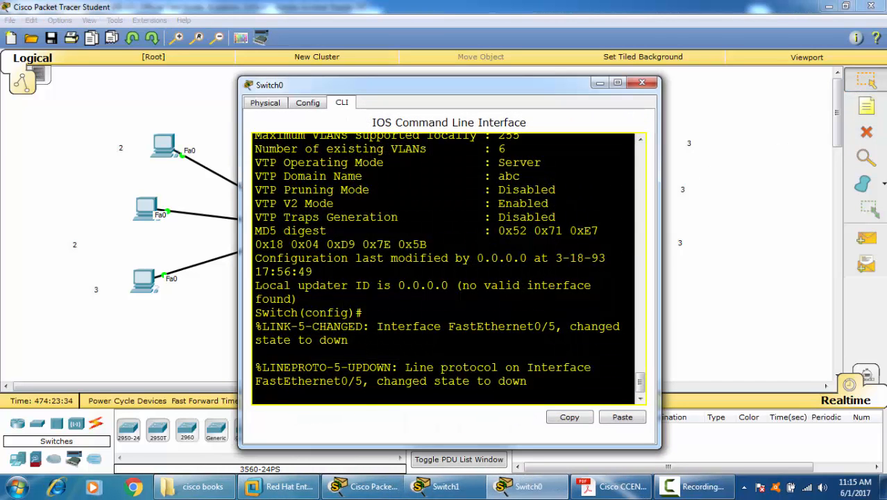
key("ctrl+z")
key("Return")
type("vtg")
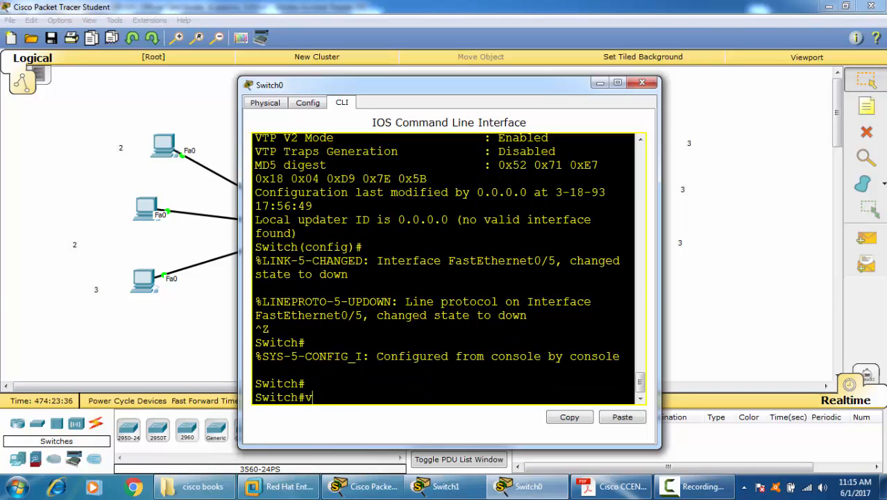
key("Tab")
key("BackSpace")
key("BackSpace")
key("BackSpace")
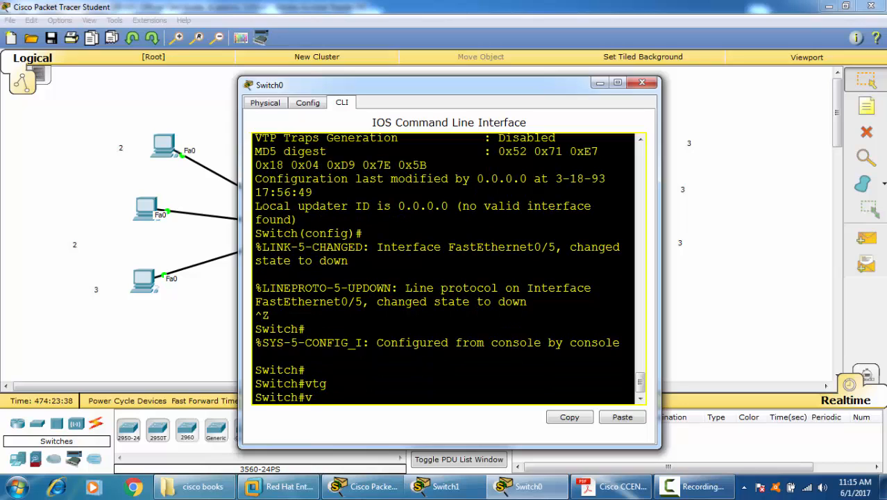
type("sh vt")
key("Tab")
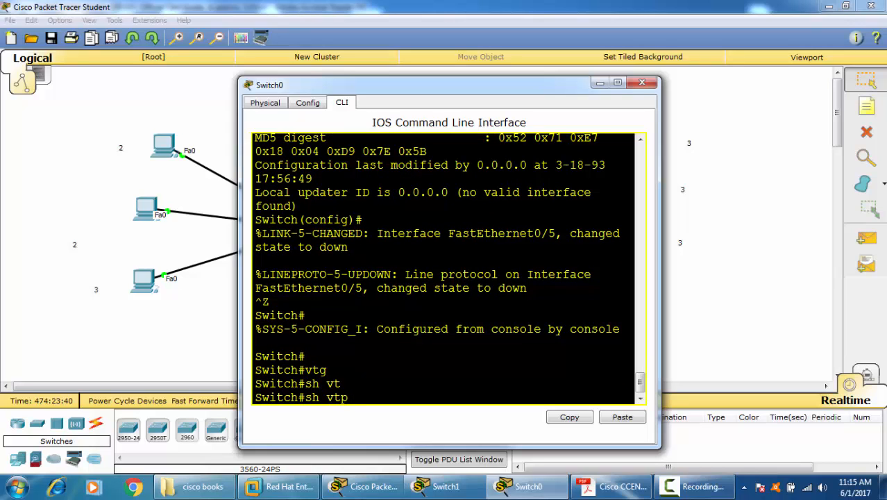
type("st")
key("Tab")
key("Return")
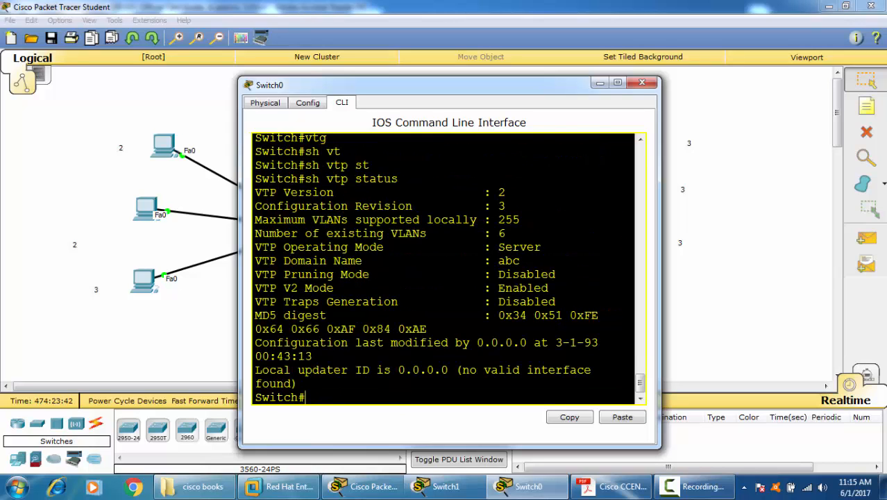
left_click_drag(505, 206, 491, 206)
Step: Enter global configuration mode on Switch0 and change the VTP domain name to sss
type("con")
key("BackSpace")
key("BackSpace")
type("onf t")
key("Return")
type("vt")
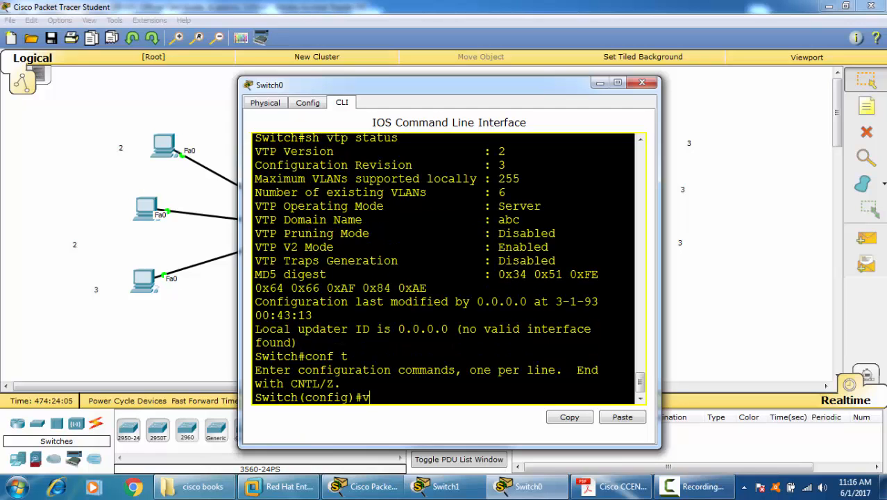
key("Tab")
type("do")
key("Tab")
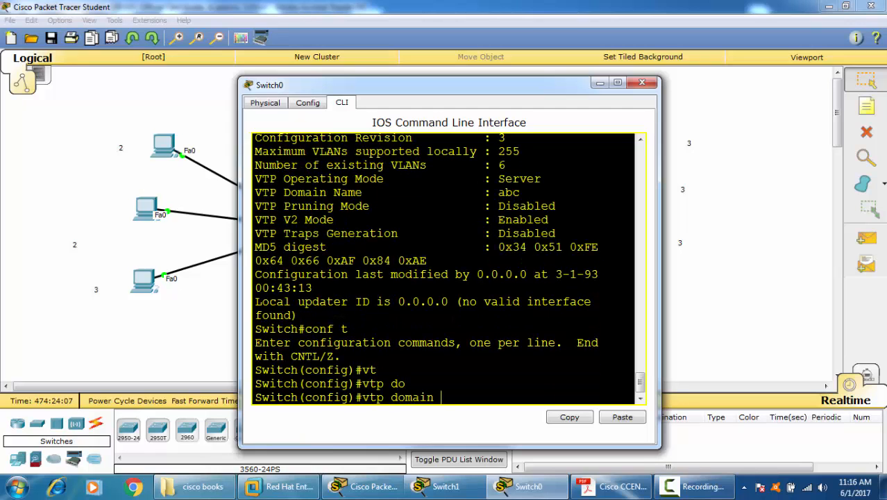
type("sss")
key("Return")
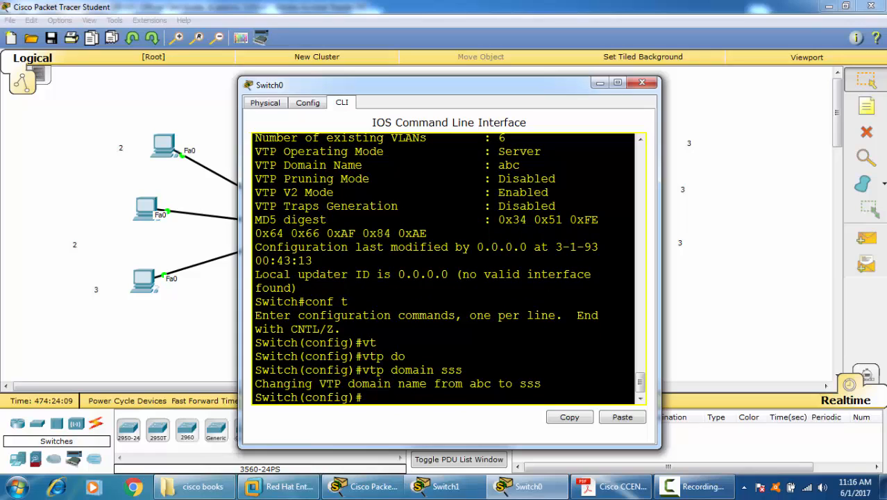
Step: Change Switch0's VTP domain name back to abc
type("vt")
key("Tab")
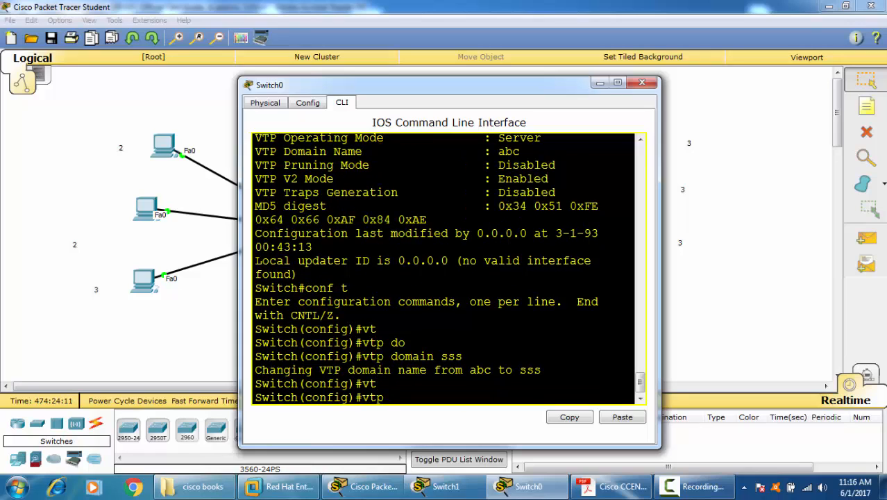
type("do")
key("Tab")
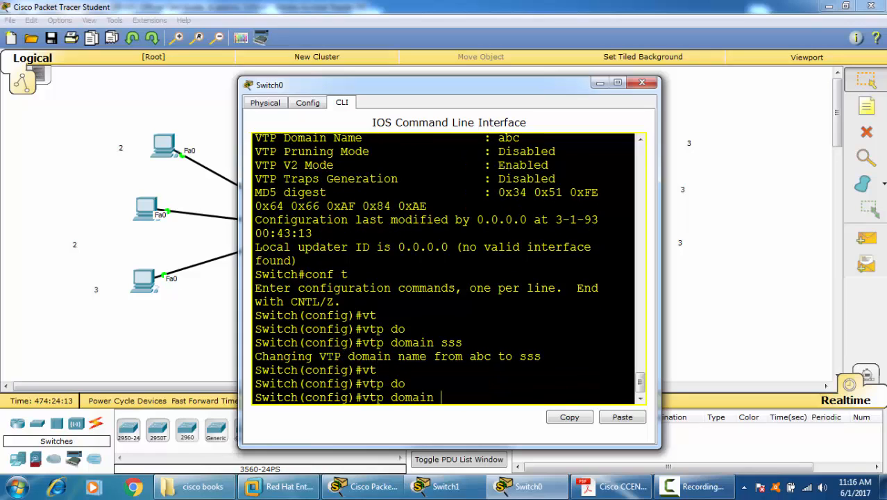
type("abc")
key("Return")
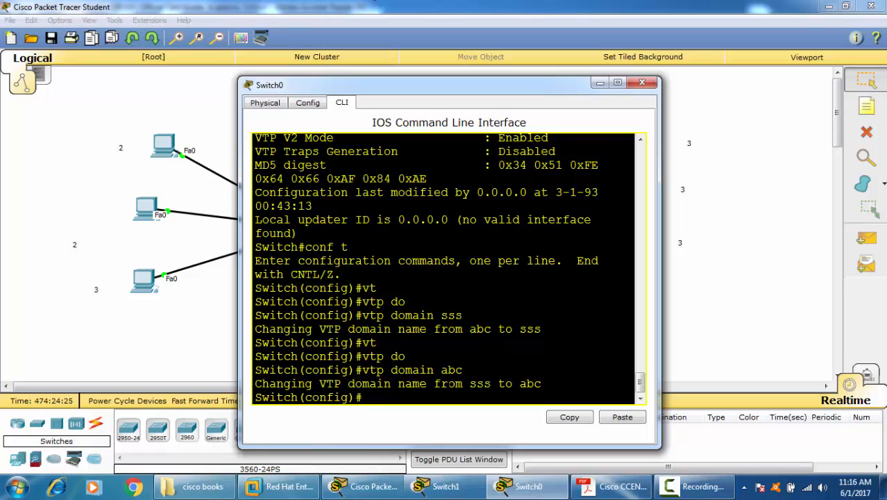
Step: Try to display Switch0's VTP status without leaving configuration mode
type("do sh vt")
key("Return")
type("st")
key("Return")
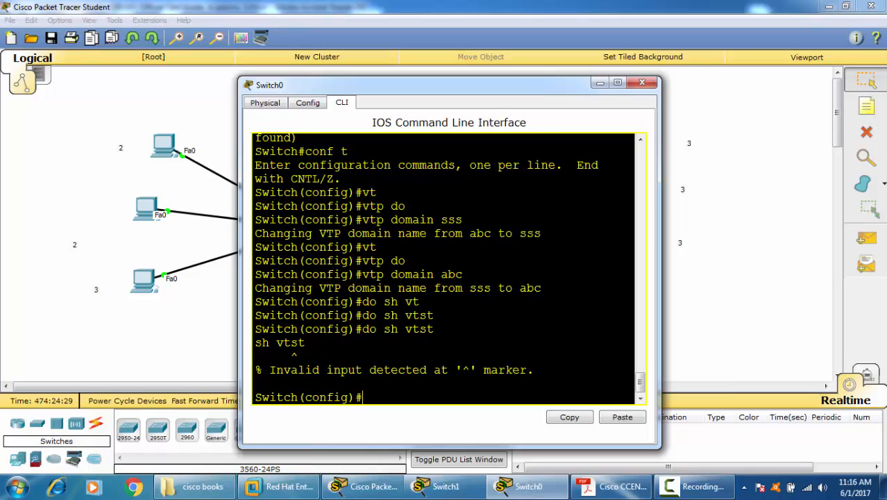
Step: Return Switch0 to privileged mode and display the VTP status, checking the configuration revision after the domain change
key("ctrl+z")
key("Return")
type("s")
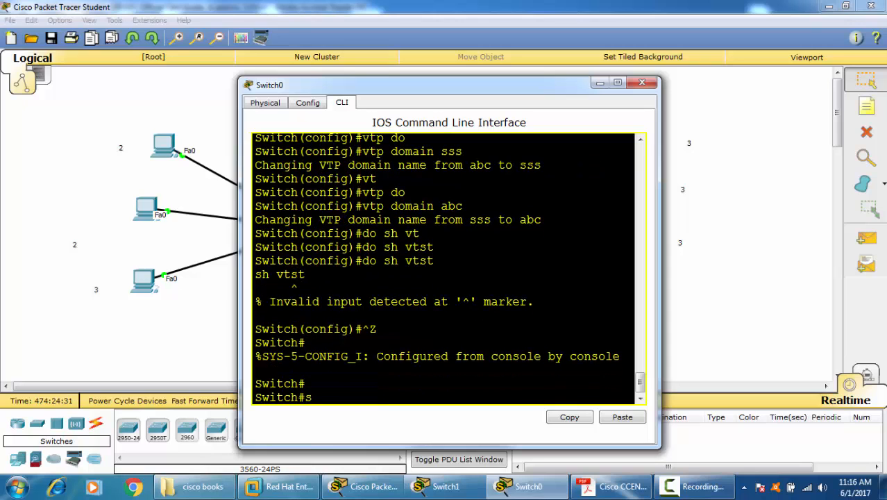
type("h vt")
key("Tab")
type("st")
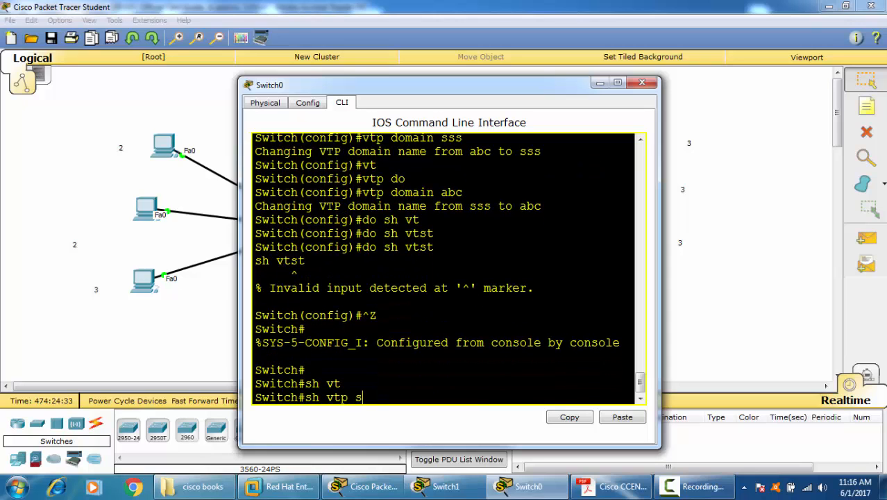
key("Tab")
key("Return")
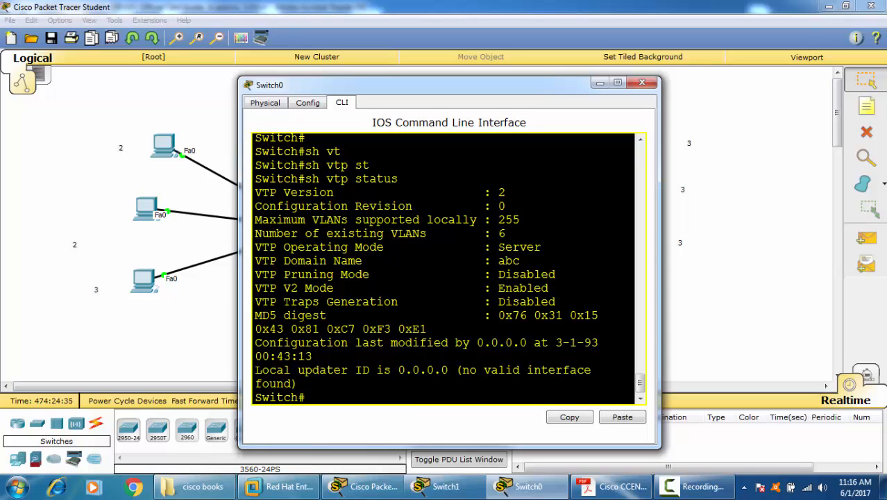
left_click_drag(462, 206, 505, 206)
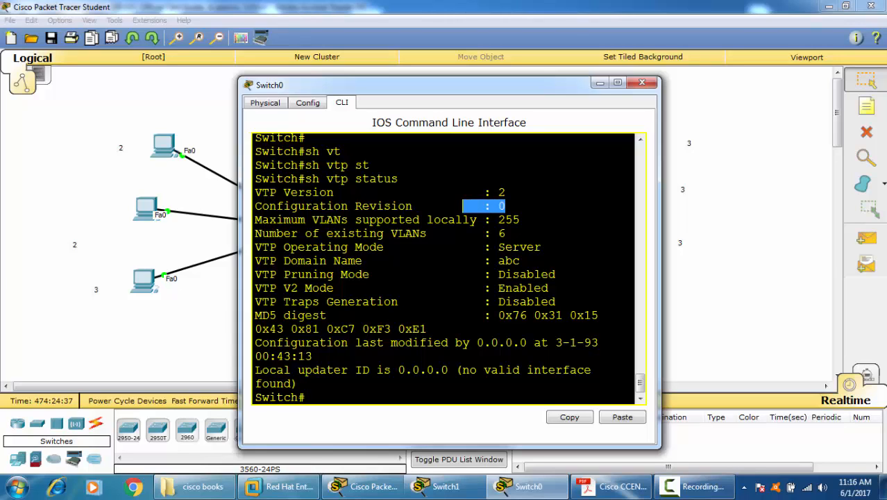
left_click(517, 206)
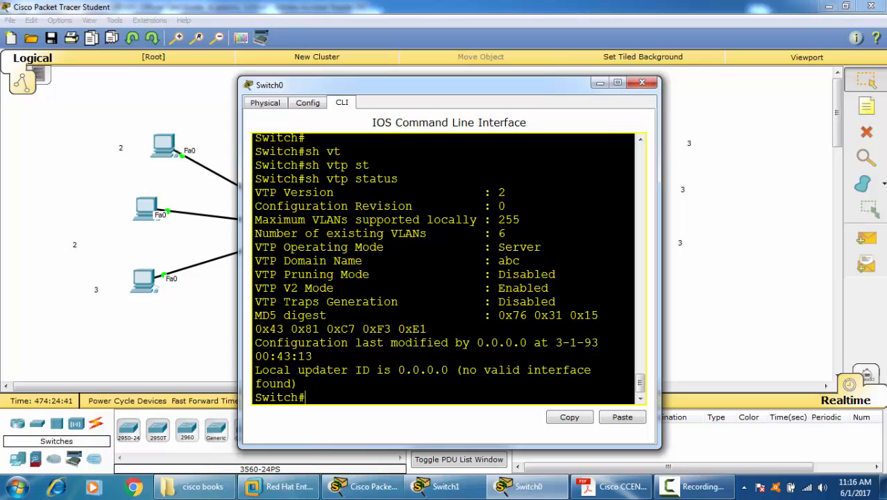
Step: Enter global configuration mode on Switch0, set the VTP password and close the device window
type("conf t")
key("Return")
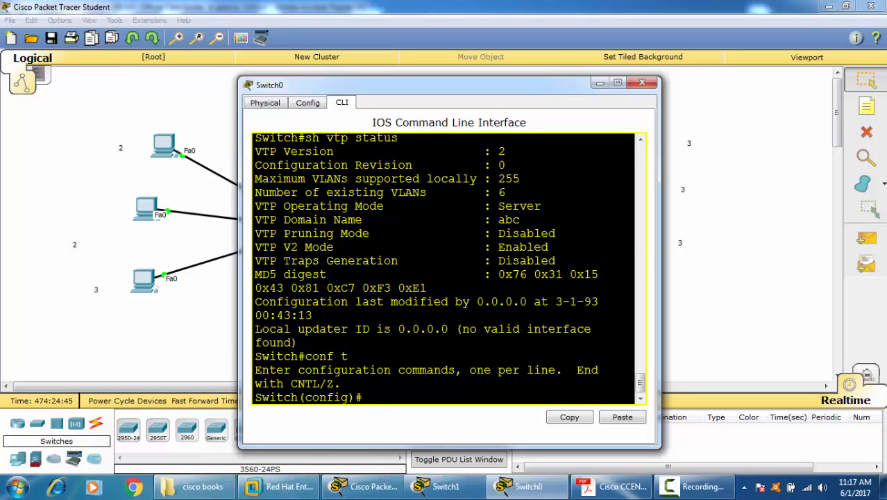
type("vt")
key("Tab")
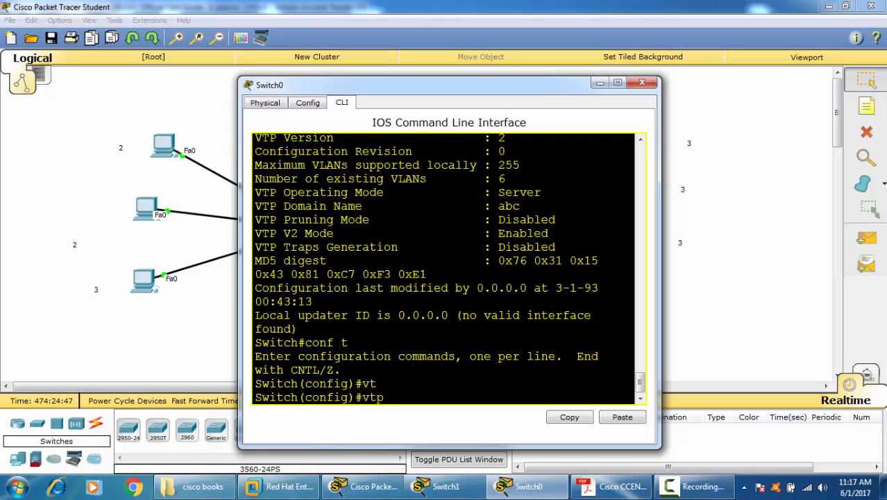
type("pass")
key("Tab")
type("12")
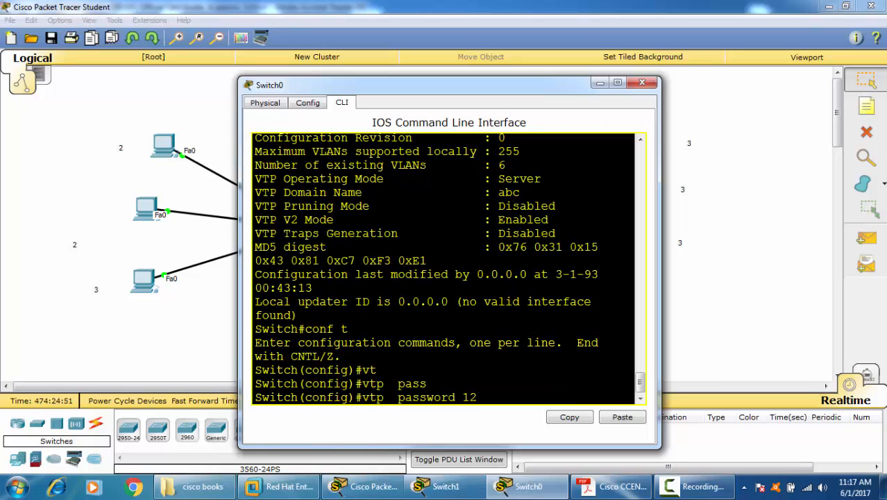
type("3")
key("Return")
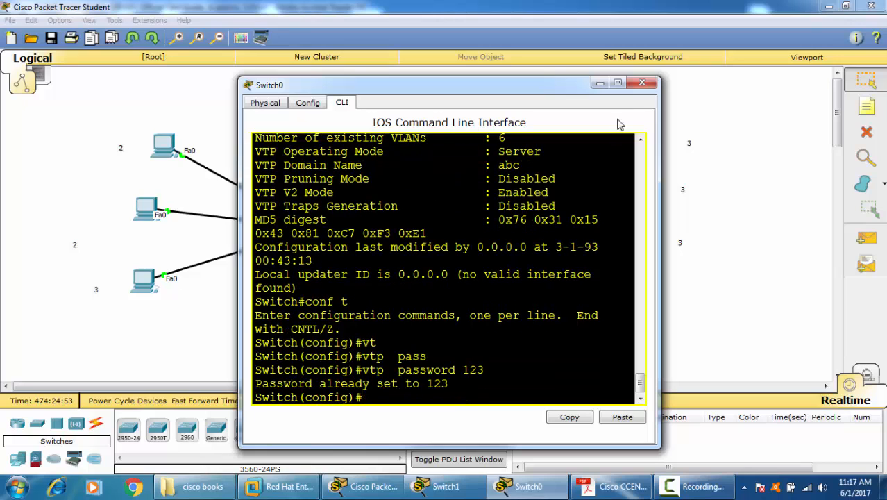
left_click(642, 82)
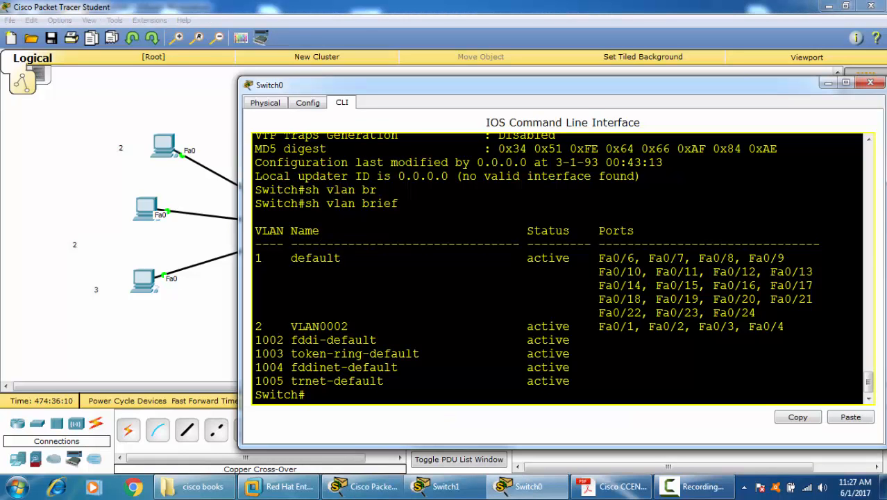
Step: Display Switch0's VTP status again and check the configuration revision and number of existing VLANs
type("sh vt[p st")
key("Tab")
key("BackSpace")
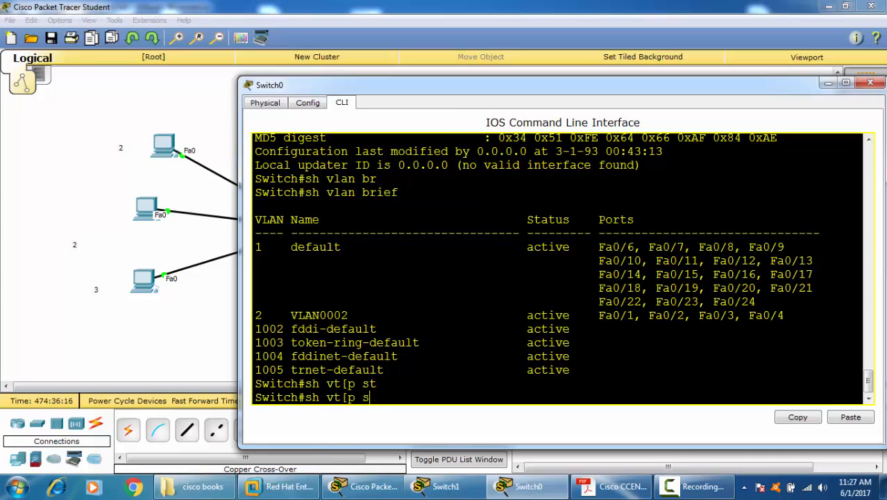
key("BackSpace")
key("BackSpace")
key("BackSpace")
type("p st")
key("Tab")
key("Return")
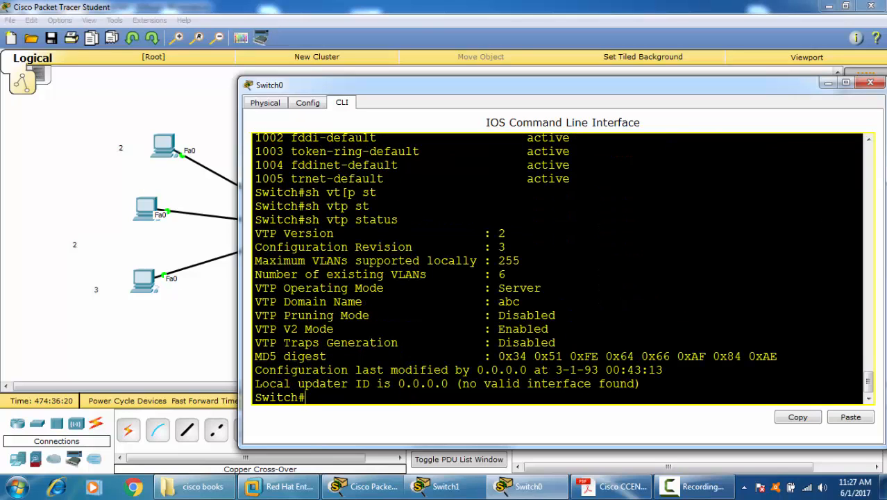
left_click_drag(506, 248, 455, 260)
left_click_drag(506, 274, 491, 274)
left_click(405, 370)
Step: Enter global configuration mode on Switch0 and create VLAN 8
type("conf t")
key("Return")
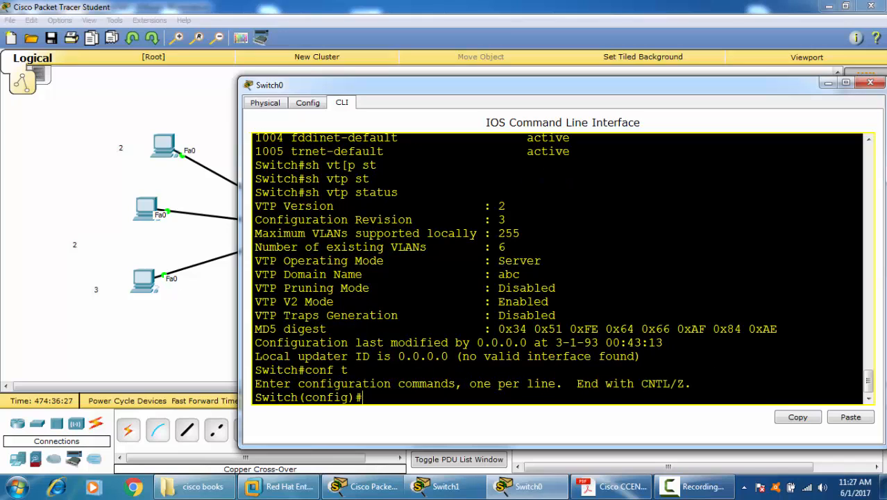
type("vlan 8")
key("Return")
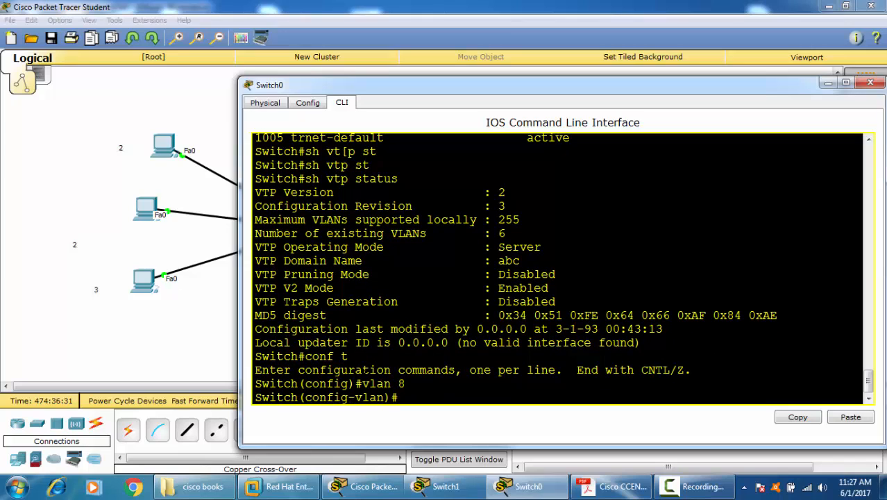
Step: Display Switch0's VTP status from VLAN configuration mode to check the revision after adding VLAN 8
type("do sh vtp st")
key("Return")
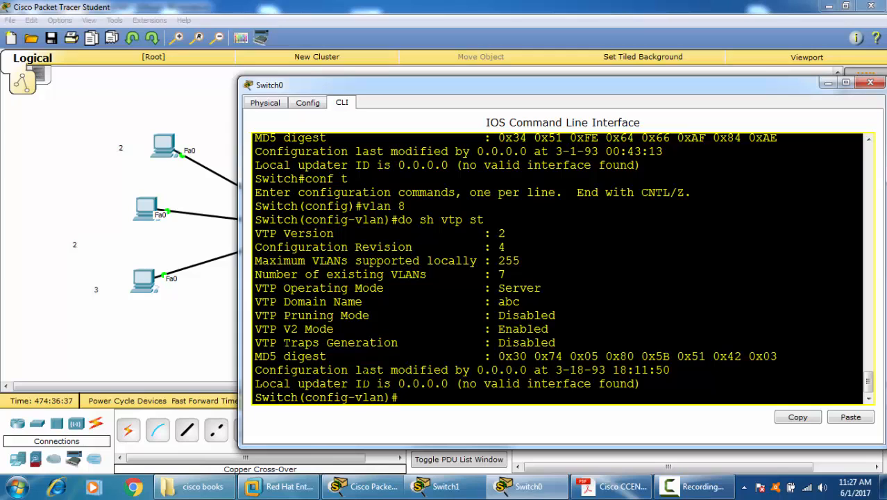
Step: Name VLAN 8 ggg on Switch0
type("name ggg")
key("Return")
type("\\")
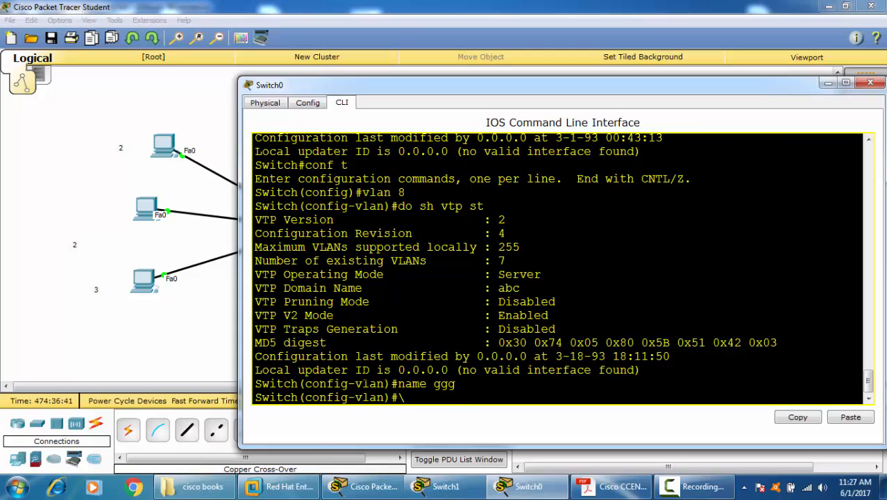
key("BackSpace")
Step: Display Switch0's VTP status again to check the revision after naming the VLAN, and close the device window
key("Up")
key("Up")
key("Return")
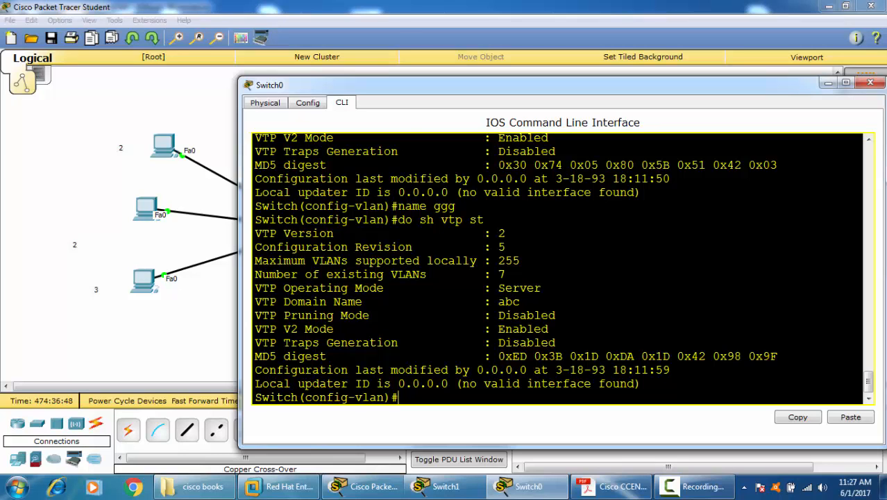
left_click_drag(690, 88, 628, 119)
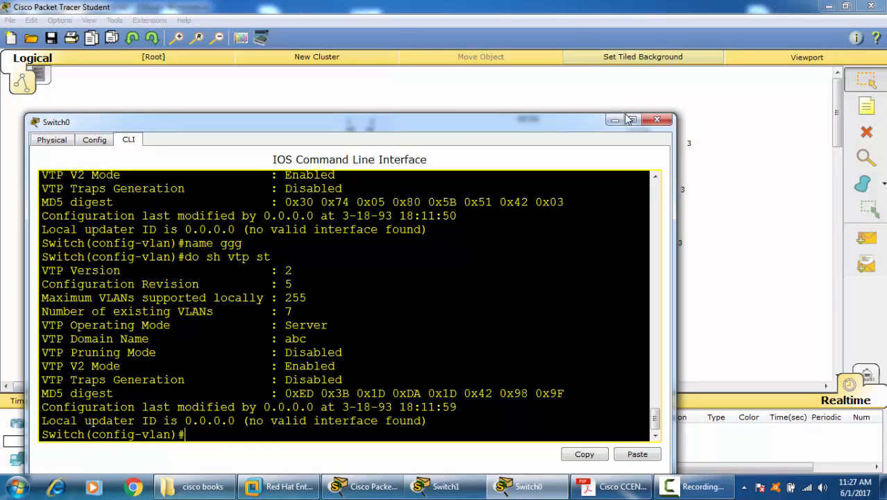
left_click(657, 120)
Step: Open Switch1's command line, display its VTP status and check the configuration revision received from the server
left_click(478, 221)
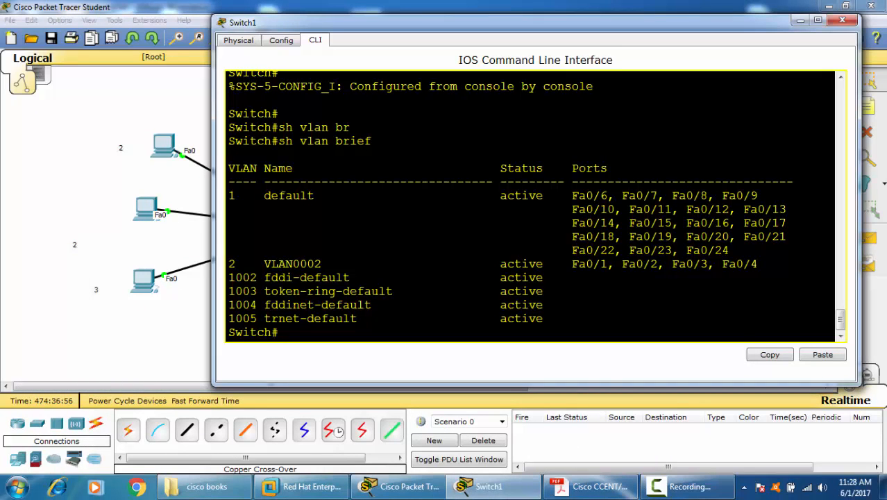
key("Return")
key("Return")
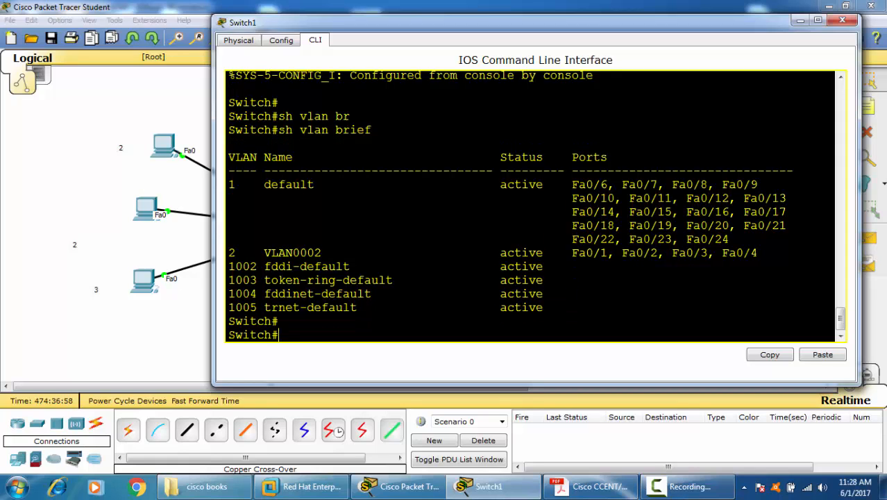
type("sh vt")
key("Tab")
type("st")
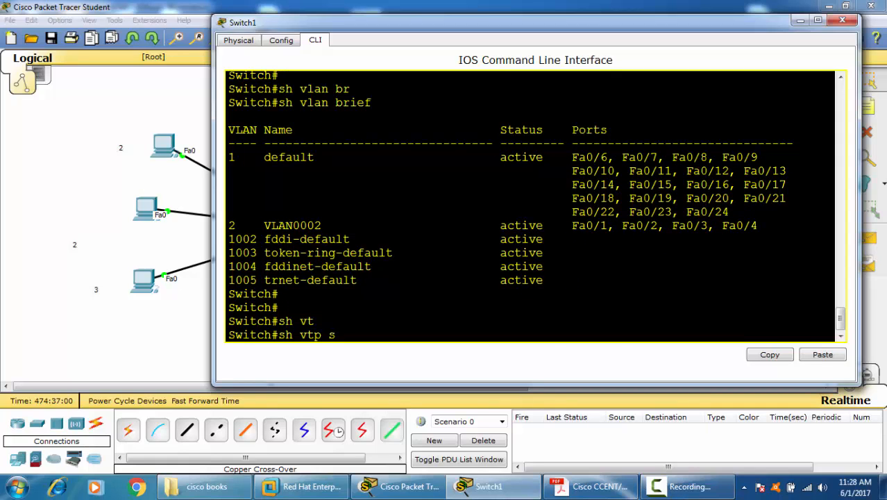
key("Tab")
key("Return")
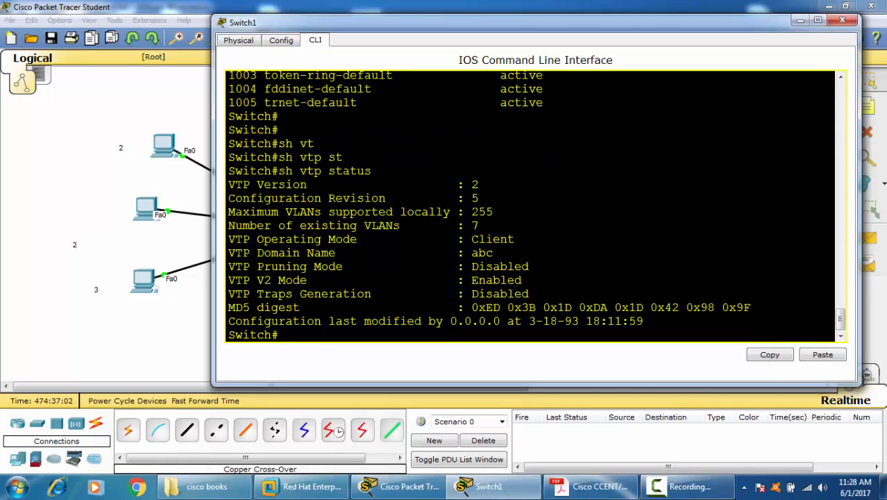
double_click(474, 198)
Step: Display Switch1's brief VLAN list, check for VLAN 8 ggg and close the device window
type("sh vl")
key("Tab")
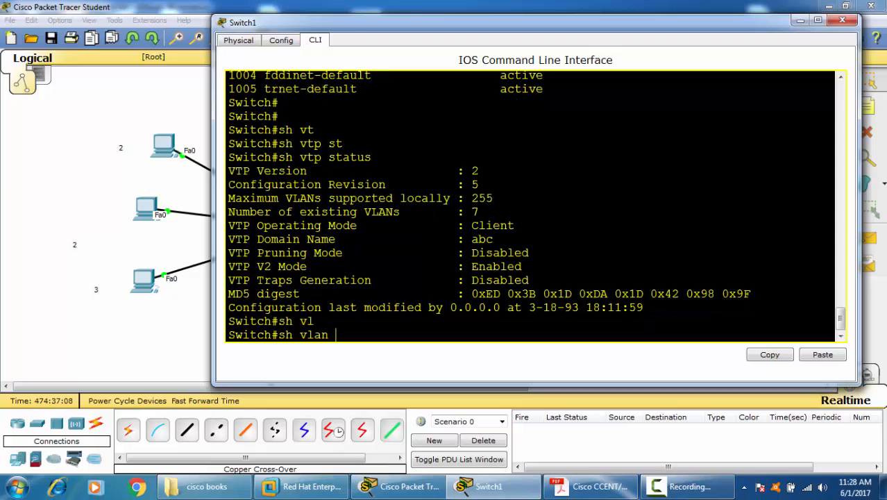
type("br")
key("Tab")
key("Return")
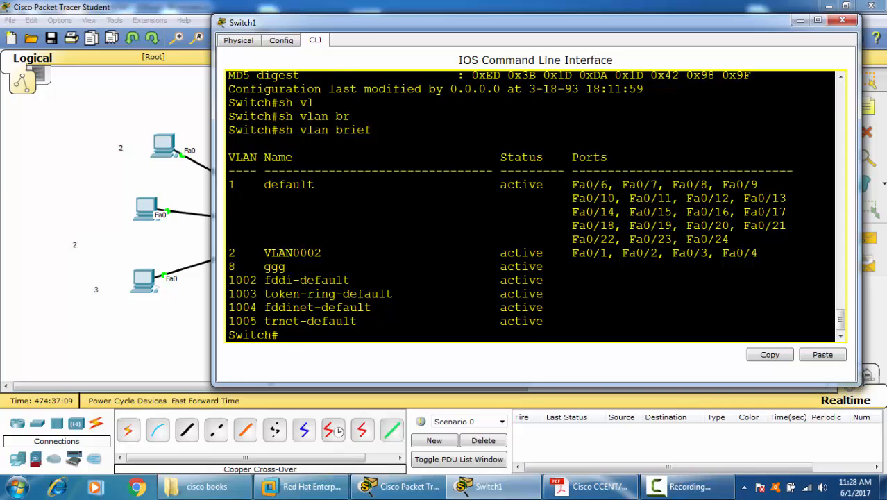
left_click_drag(243, 267, 229, 266)
left_click_drag(300, 268, 236, 267)
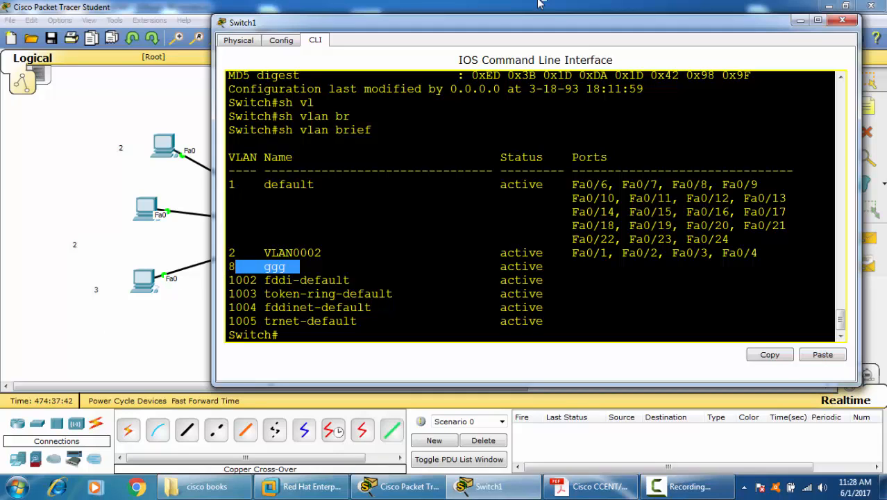
left_click(847, 21)
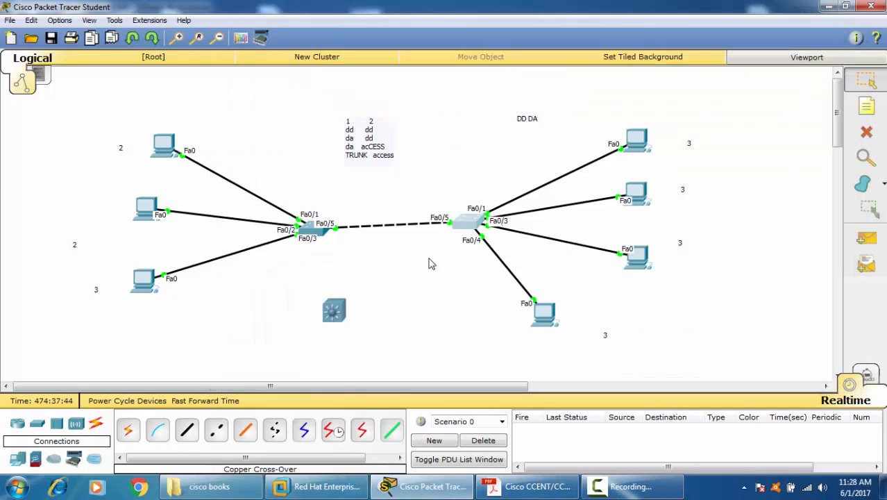
Step: Select the whole existing topology with its notes and delete it from the workspace
left_click_drag(31, 114, 390, 309)
left_click_drag(647, 357, 828, 382)
left_click(866, 133)
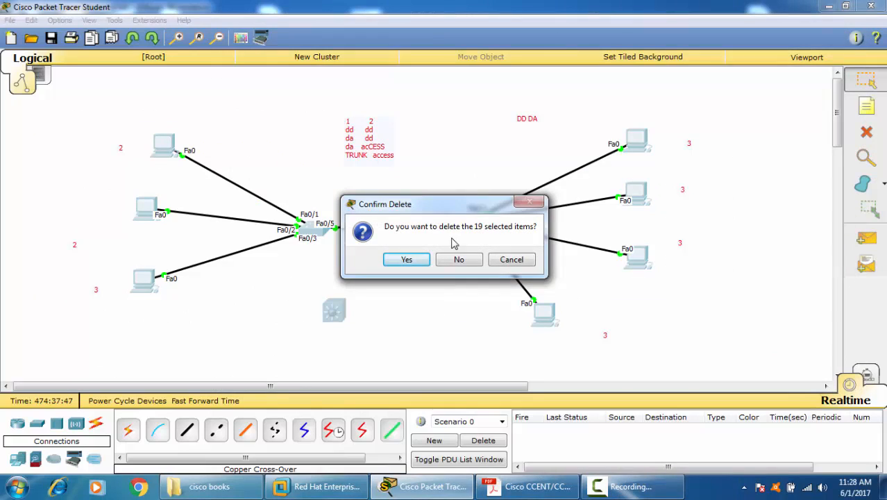
left_click(403, 261)
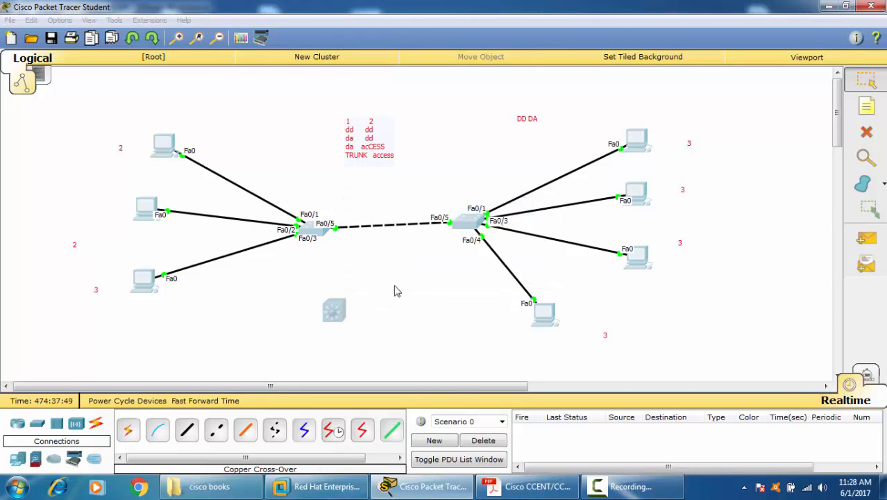
Step: Place three 2950-24 switches in a triangle in the empty workspace
left_click(38, 425)
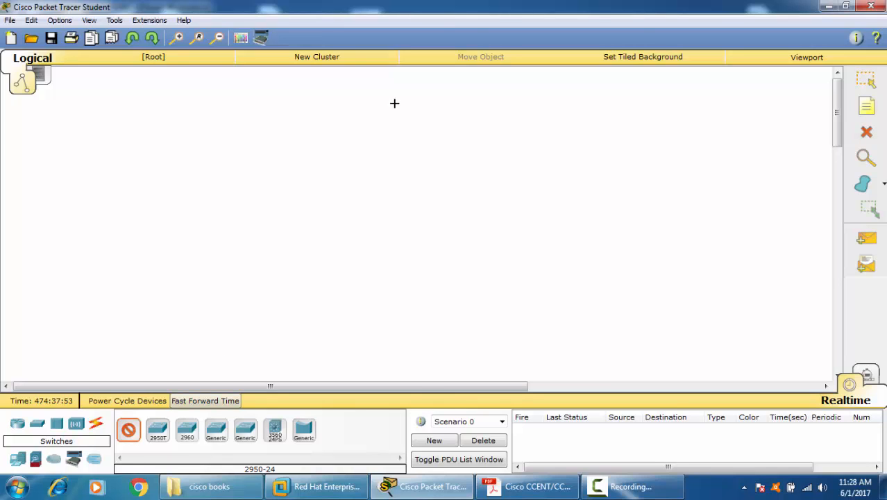
left_click(378, 160)
left_click(227, 263)
left_click(480, 281)
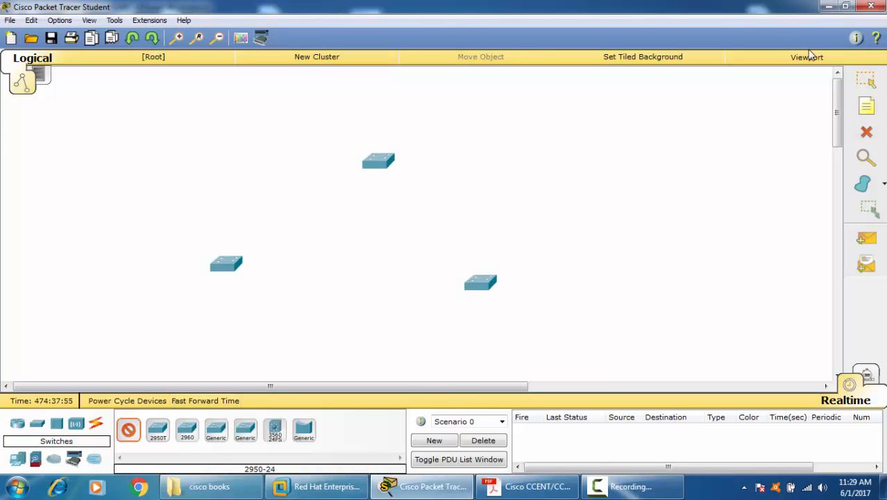
left_click(865, 80)
Step: Connect the three switches in a closed triangle using automatically chosen connection types, and fast-forward the simulation time
left_click(96, 423)
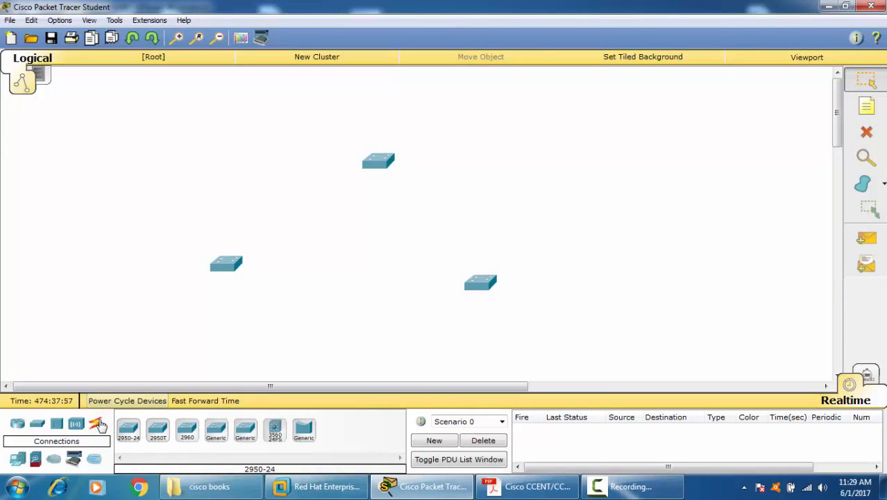
left_click(127, 429)
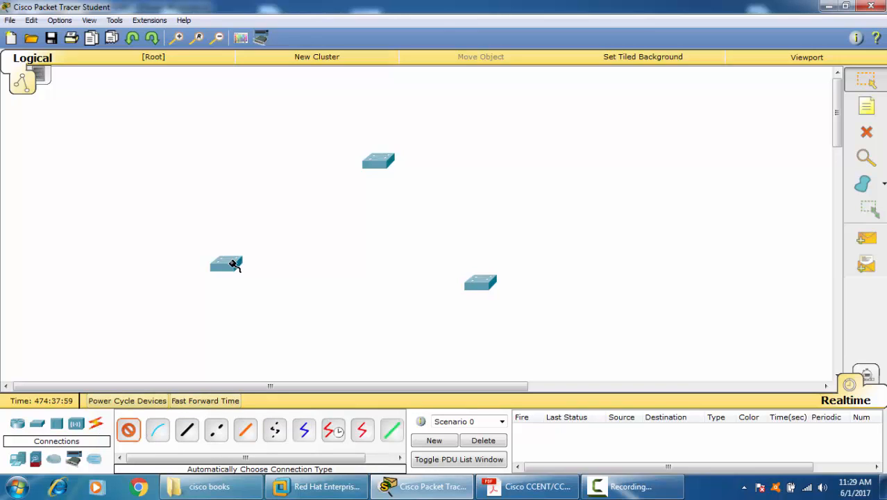
left_click(227, 262)
left_click(376, 164)
left_click(378, 162)
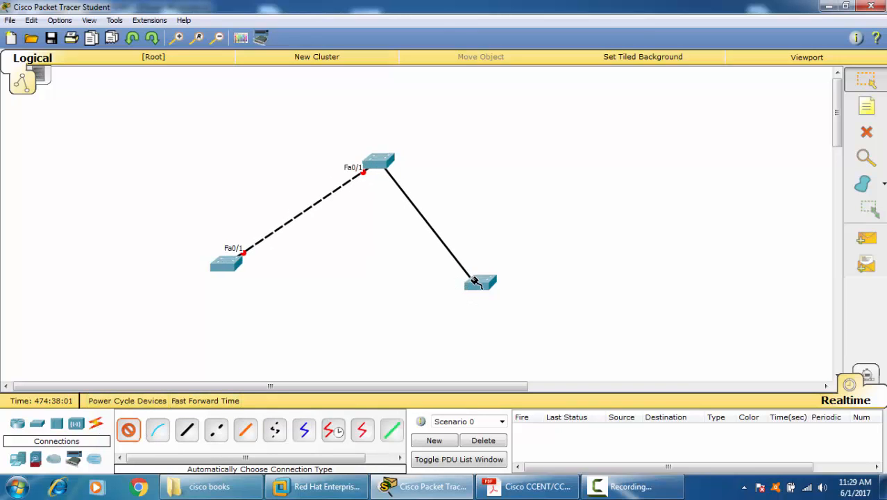
left_click(478, 283)
left_click(477, 283)
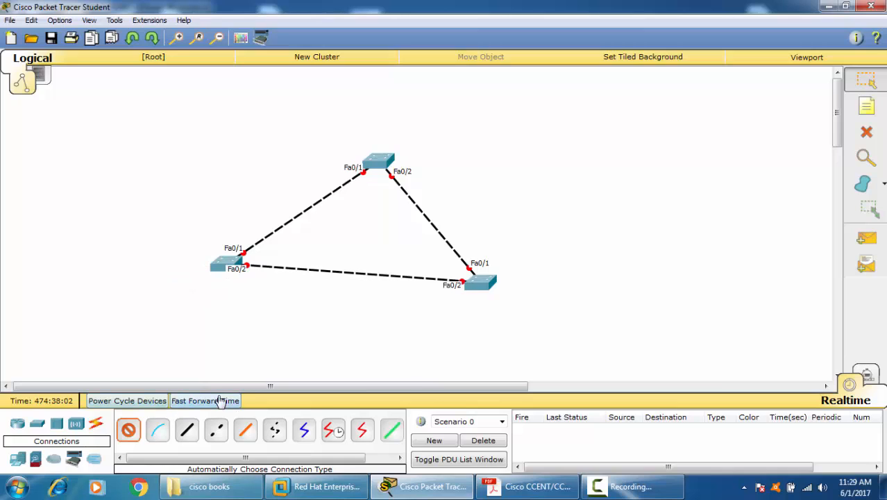
left_click(218, 401)
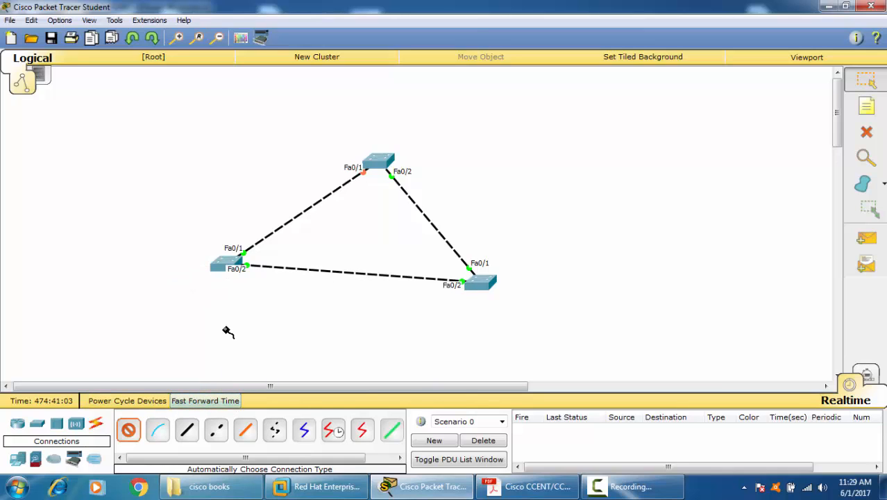
left_click(865, 80)
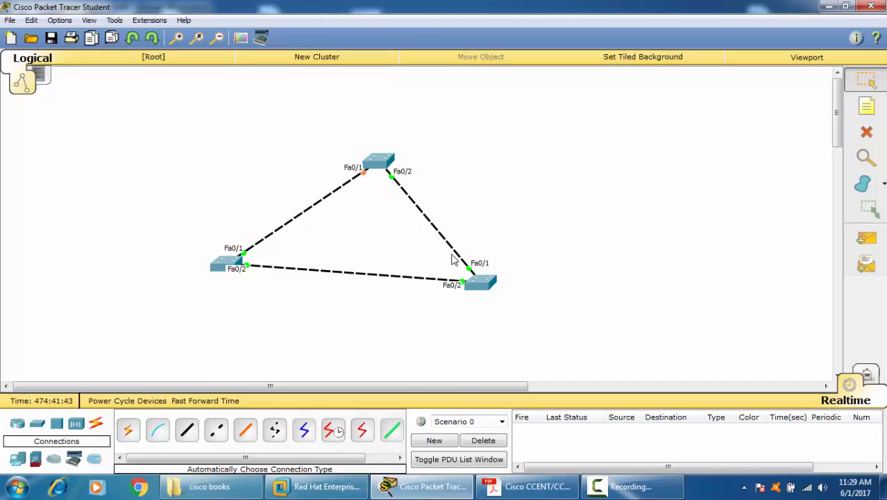
Step: Add a note reading "root" beside the lower-right switch
left_click(867, 108)
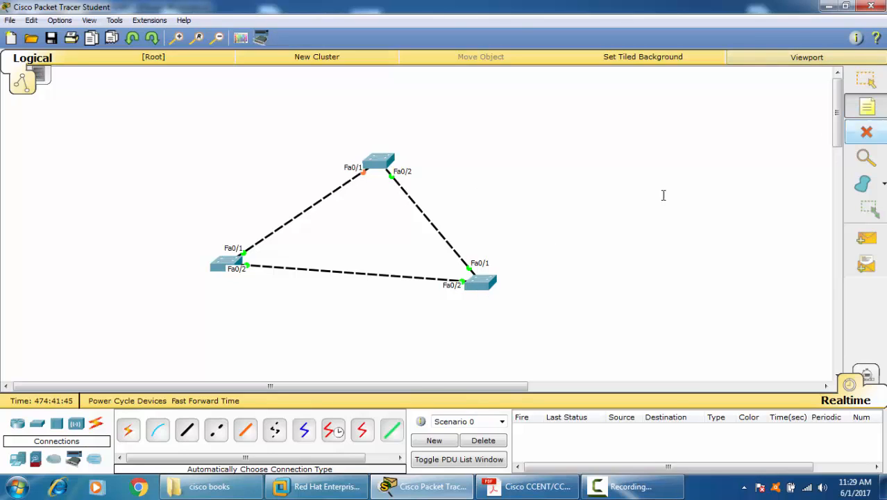
left_click(517, 276)
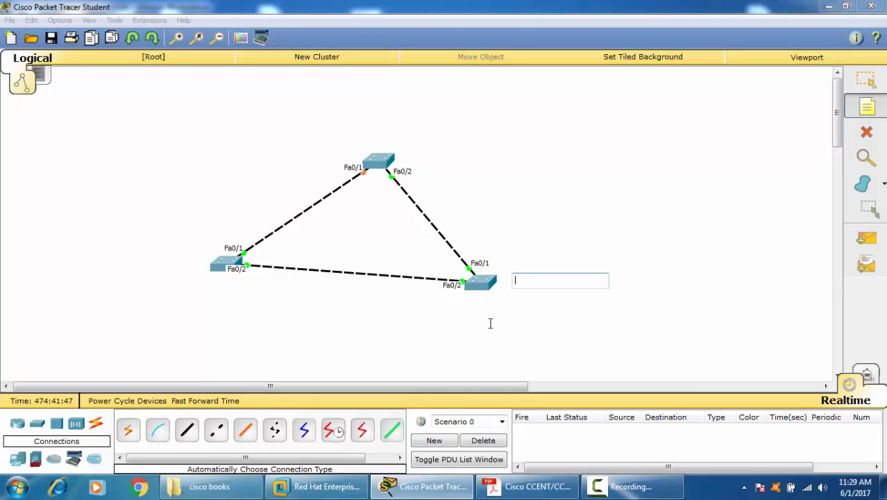
type("rr")
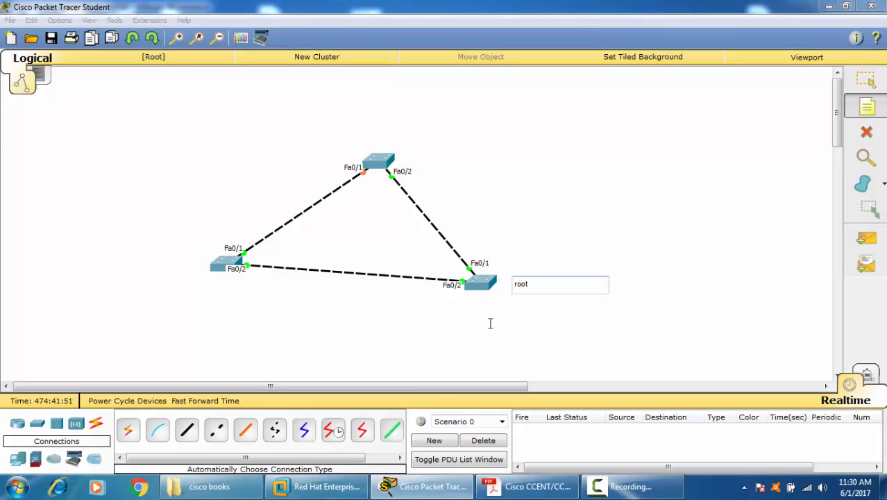
left_click(571, 236)
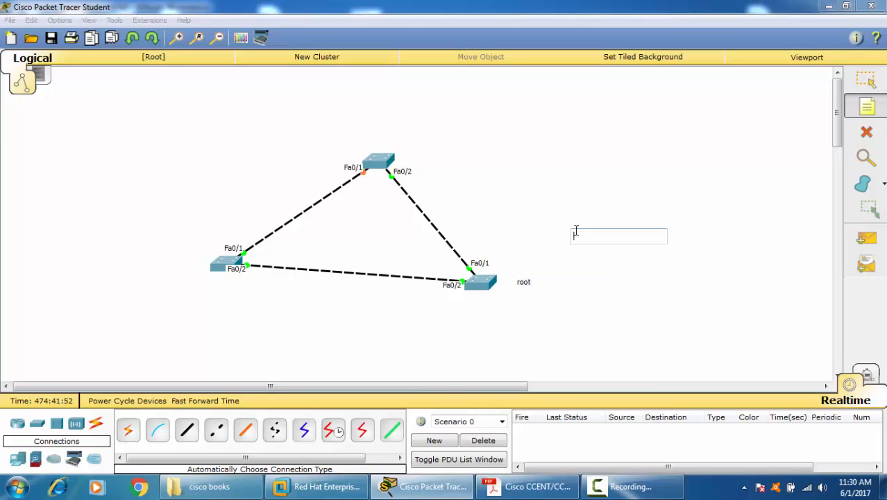
Step: Add "DP" notes beside ports Fa0/1 and Fa0/2 of the root switch
left_click(177, 39)
left_click(177, 40)
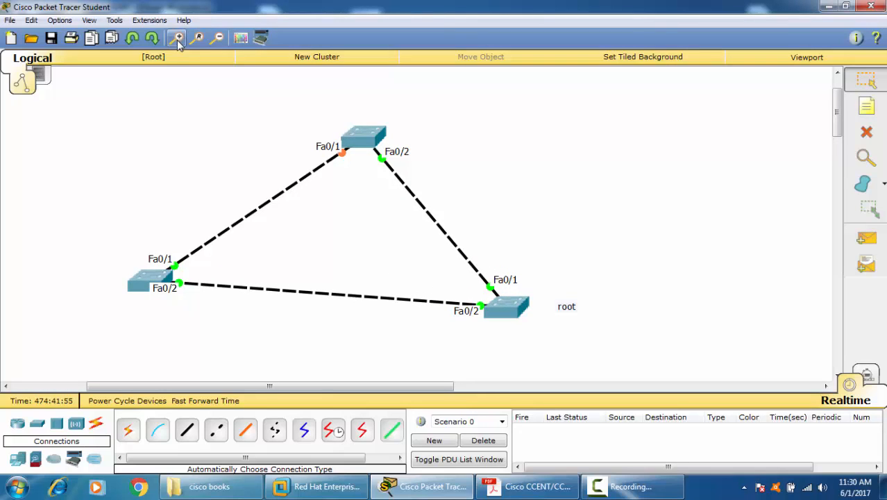
left_click(867, 105)
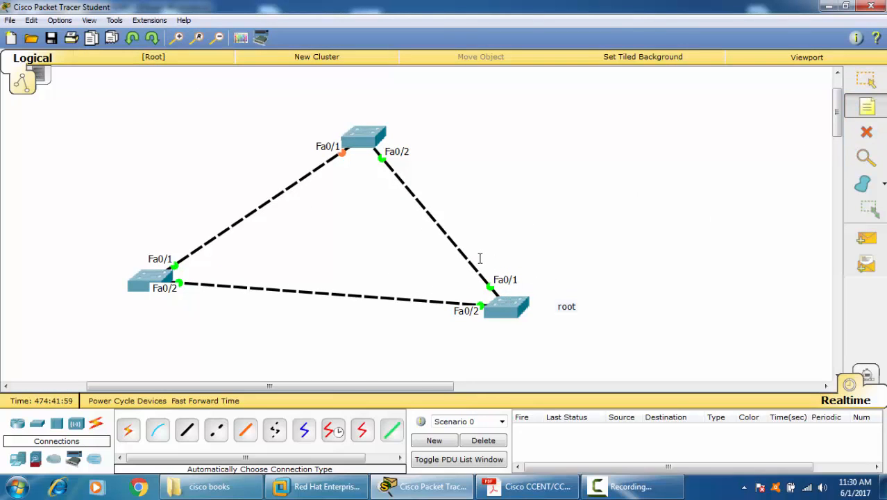
left_click(671, 340)
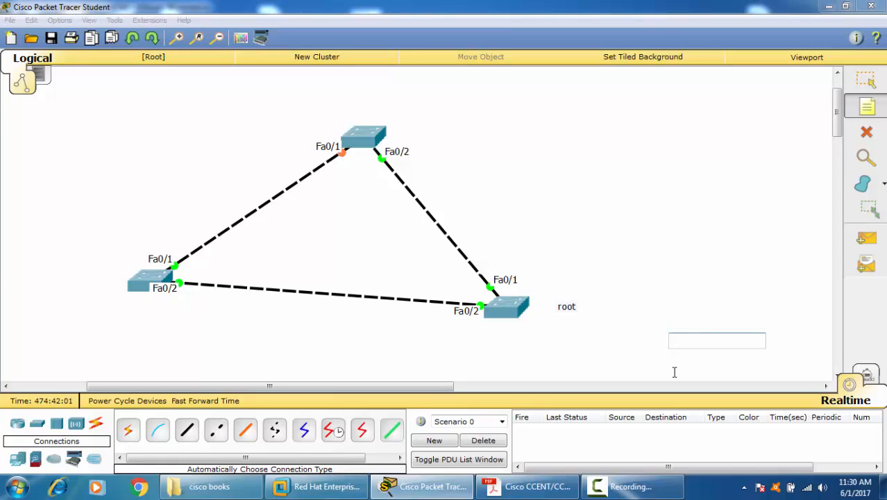
type("DP")
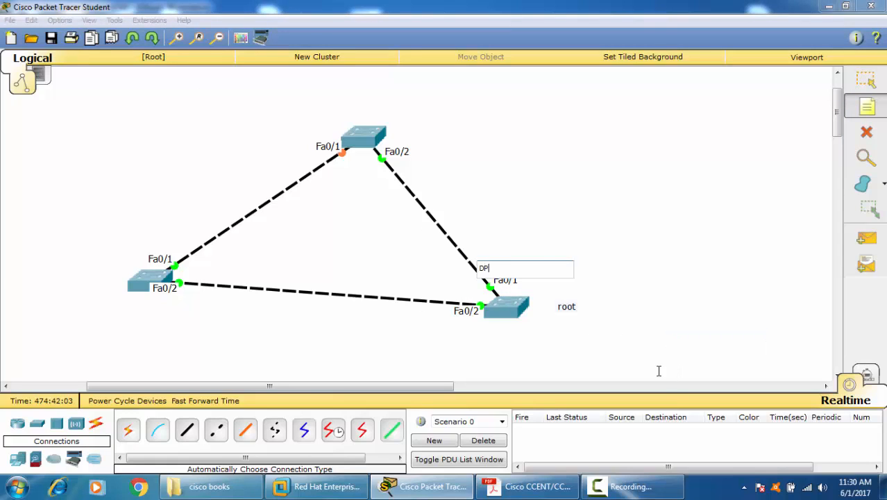
left_click(409, 324)
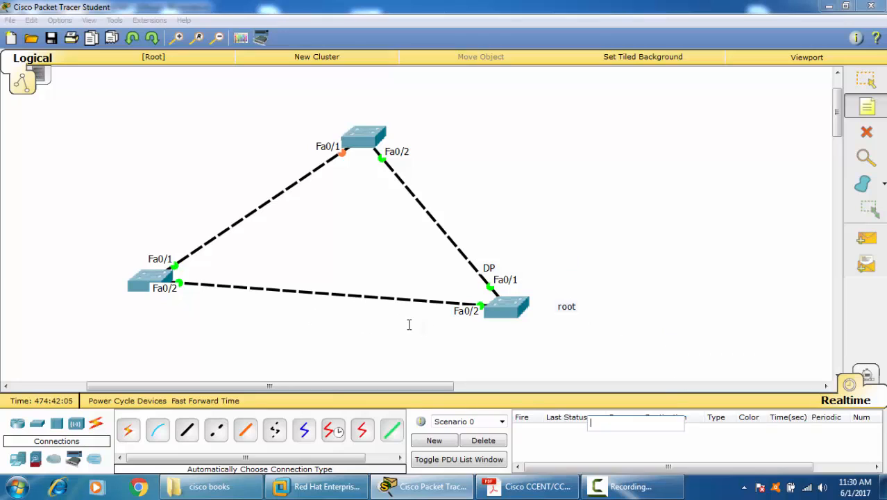
type("D")
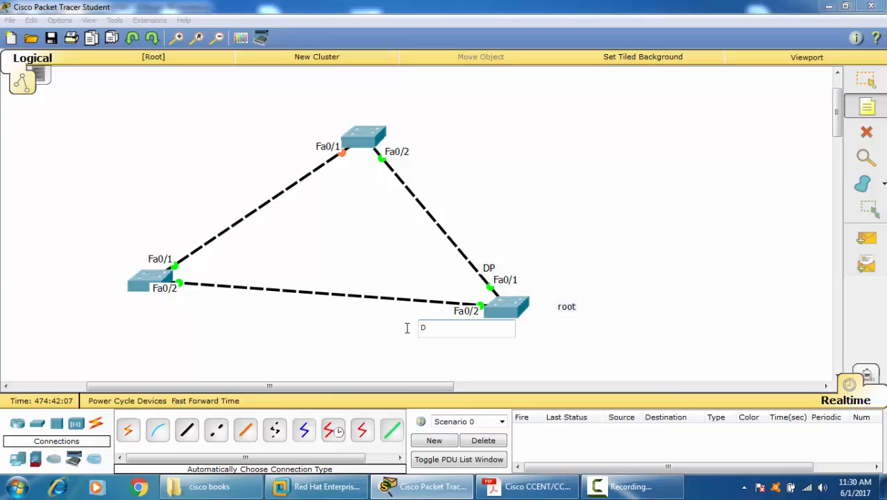
type("P")
left_click(536, 169)
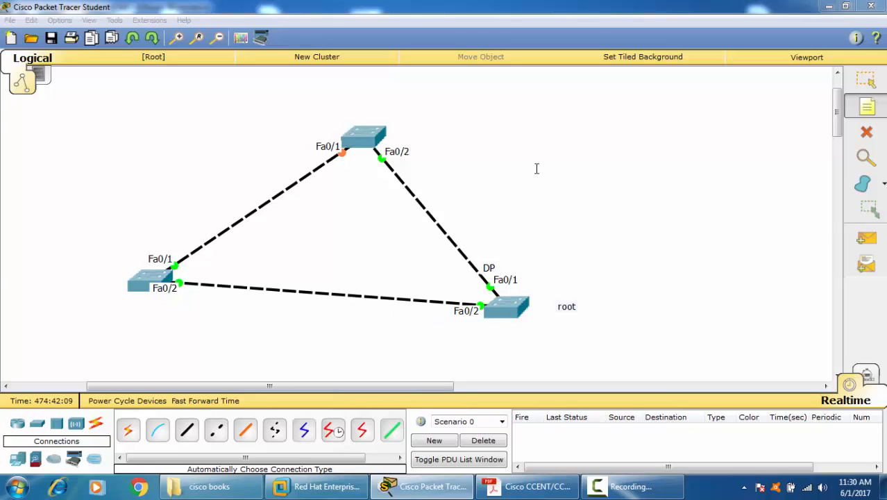
Step: Add an "RP" note beside port Fa0/2 of the top switch
left_click(813, 89)
left_click(875, 111)
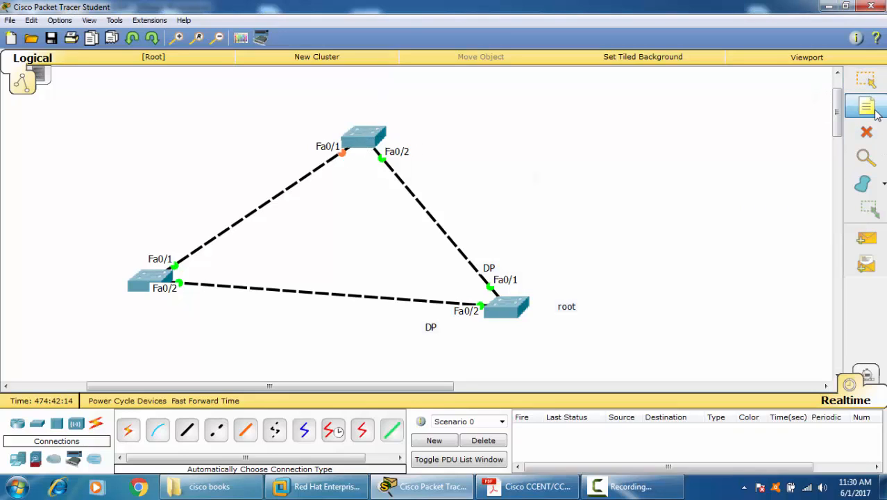
left_click(409, 160)
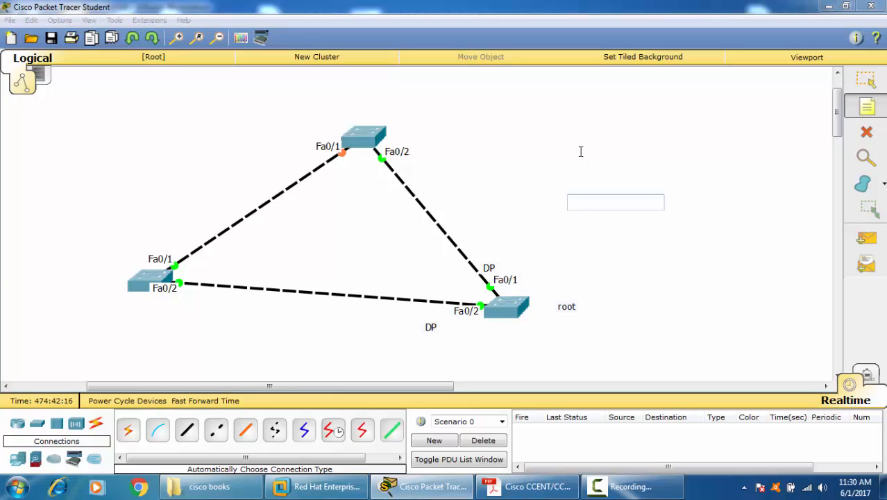
left_click(409, 168)
type("RP")
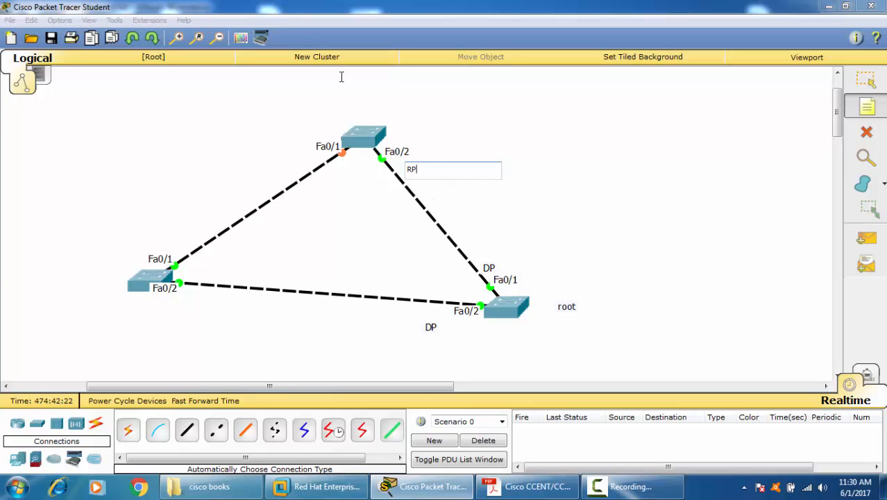
Step: Add an "RP" note below port Fa0/2 of the lower-left switch
left_click(175, 299)
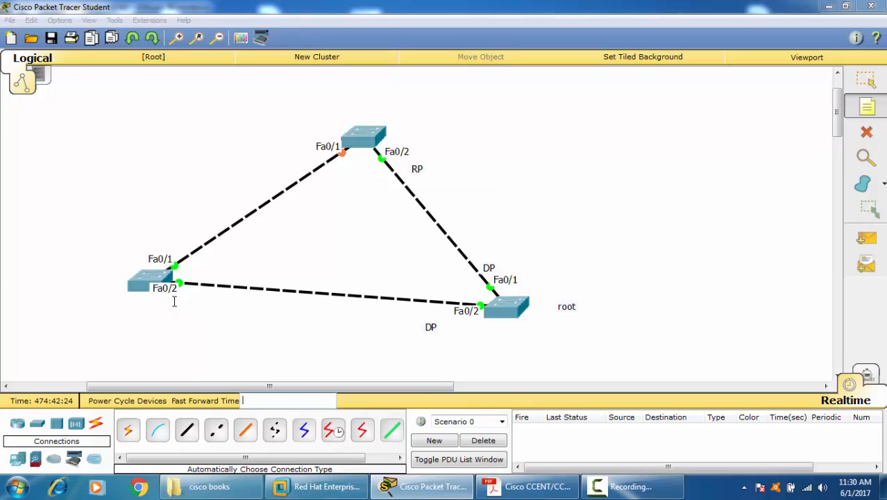
left_click(191, 310)
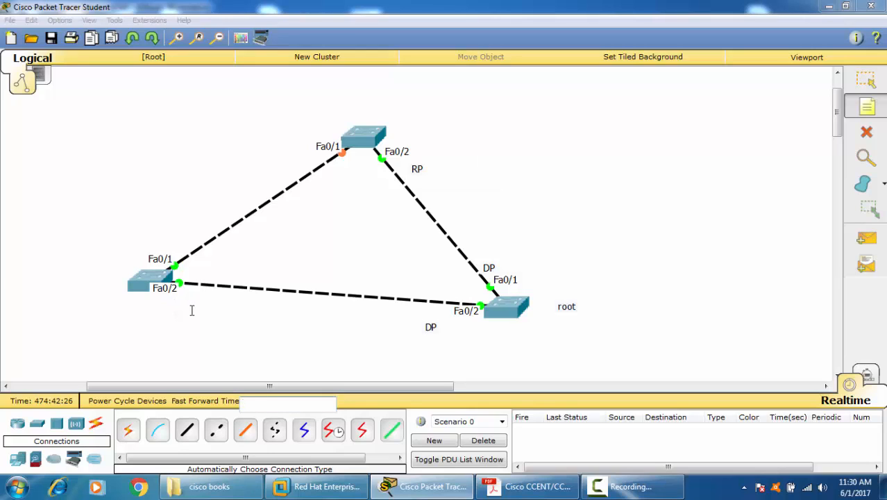
type("R")
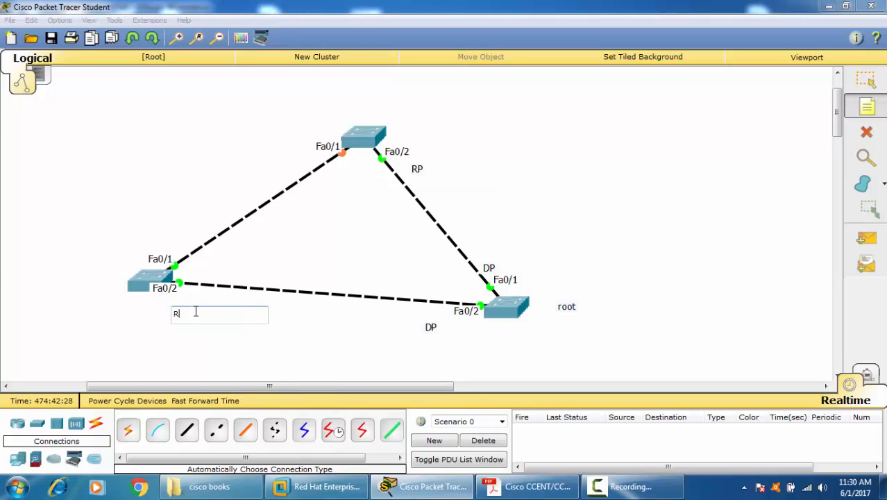
type("P")
Step: Add a "DP" note beside port Fa0/1 of the lower-left switch
left_click(299, 248)
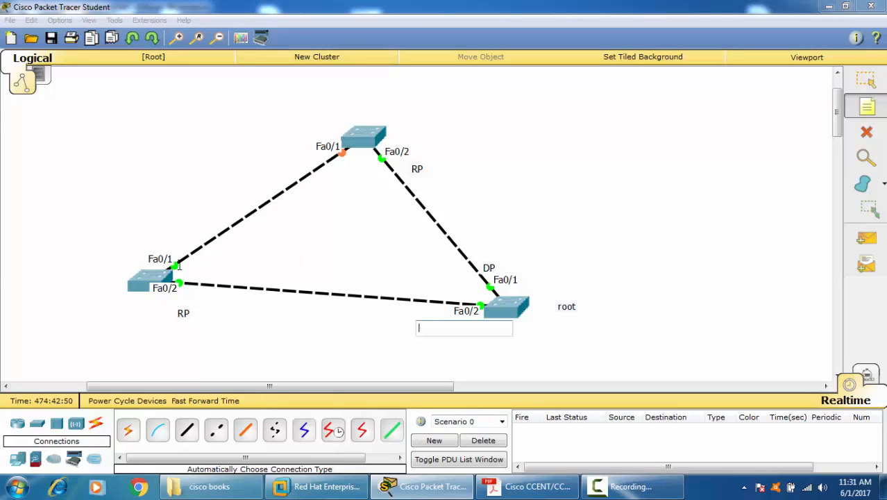
type("DP")
left_click(117, 313)
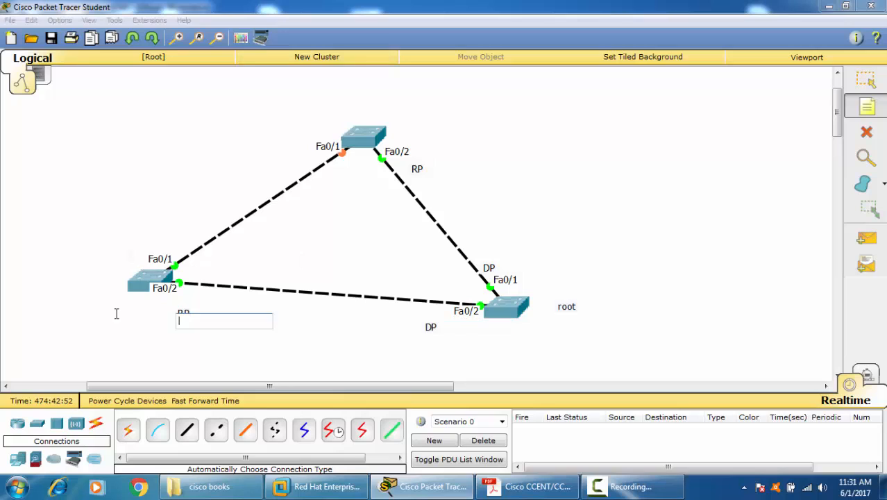
left_click(139, 256)
type("DP")
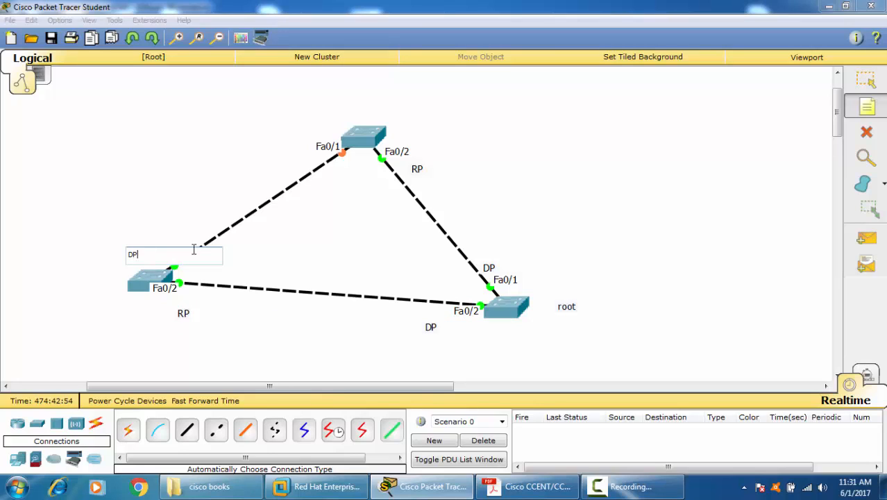
Step: Add a "BLK" note beside port Fa0/1 of the top switch
left_click(292, 159)
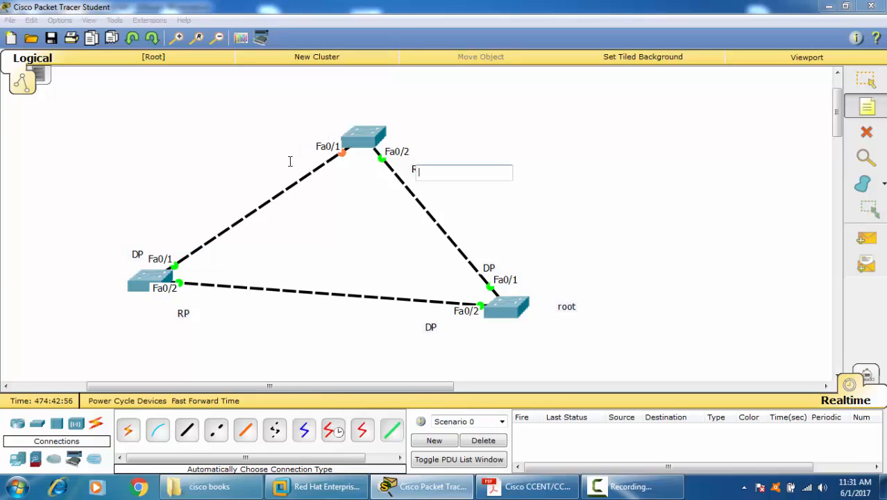
left_click(290, 161)
type("BLK")
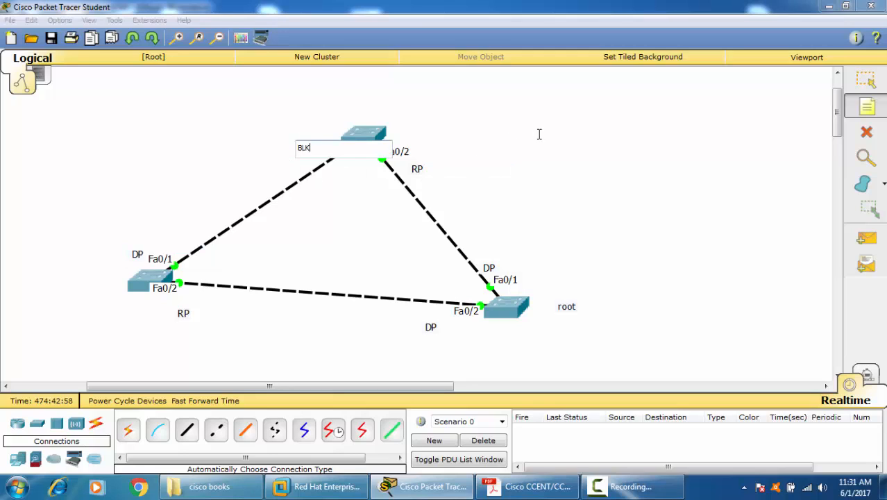
left_click(751, 167)
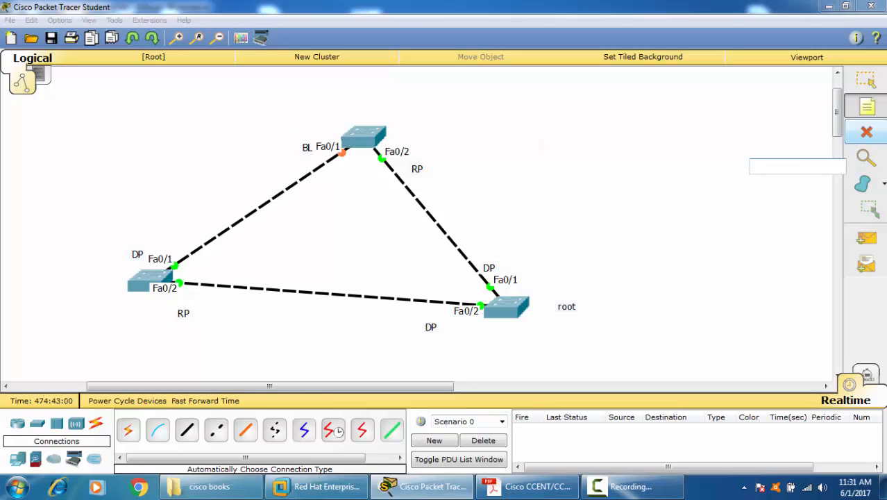
Step: Move the "BLK" note and the lower-left switch's "DP" note slightly away from their Fa0/1 port labels
left_click(865, 80)
left_click_drag(306, 150, 290, 154)
left_click_drag(141, 254, 130, 254)
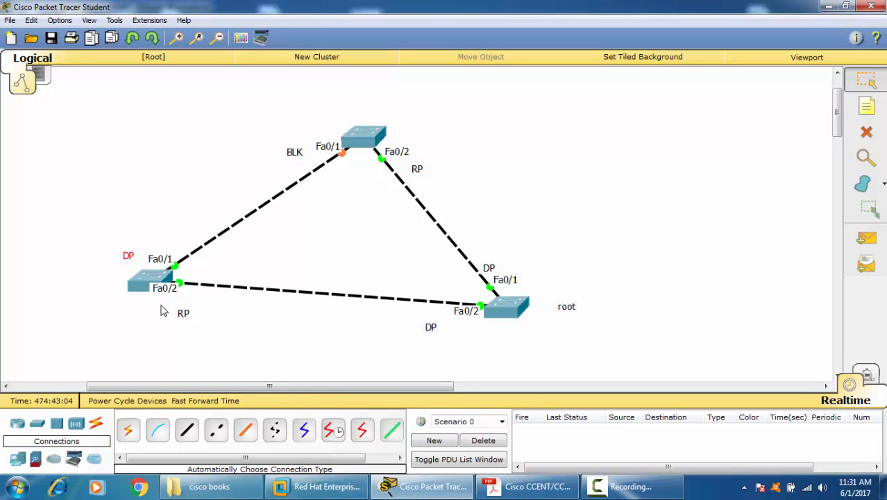
double_click(184, 314)
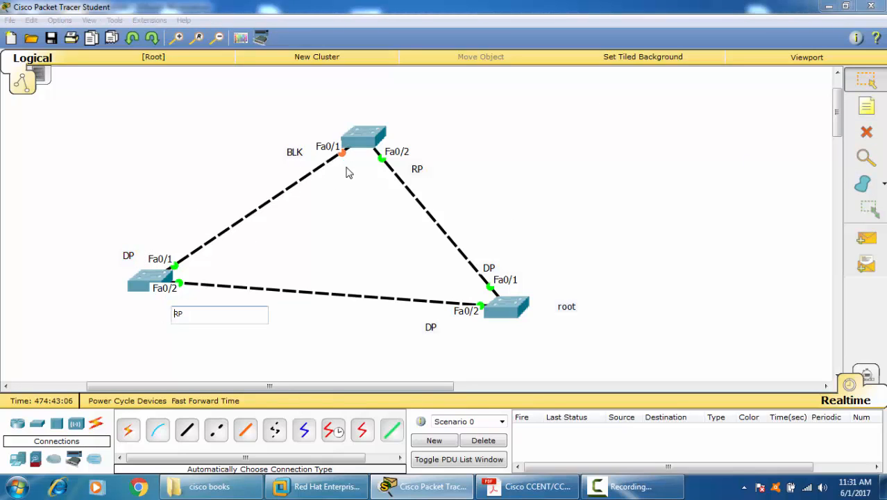
Step: Delete all three switches with their links and notes to clear the workspace
left_click_drag(32, 100, 590, 384)
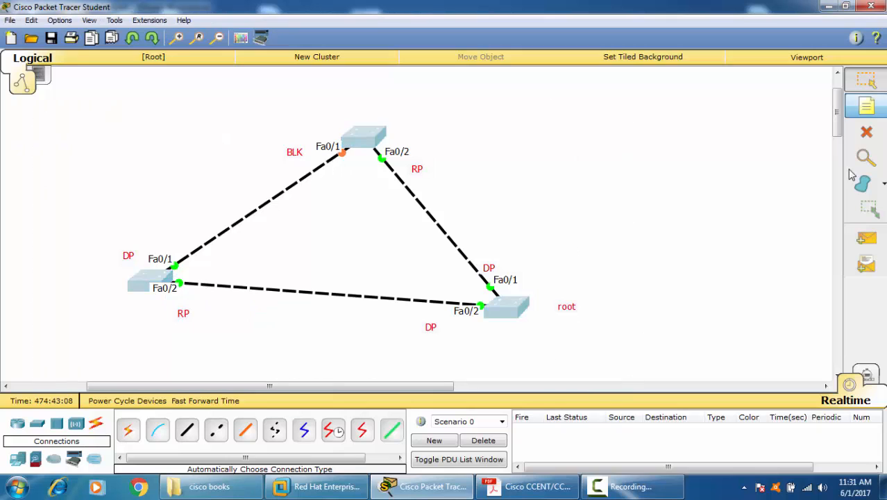
left_click(866, 132)
left_click(408, 258)
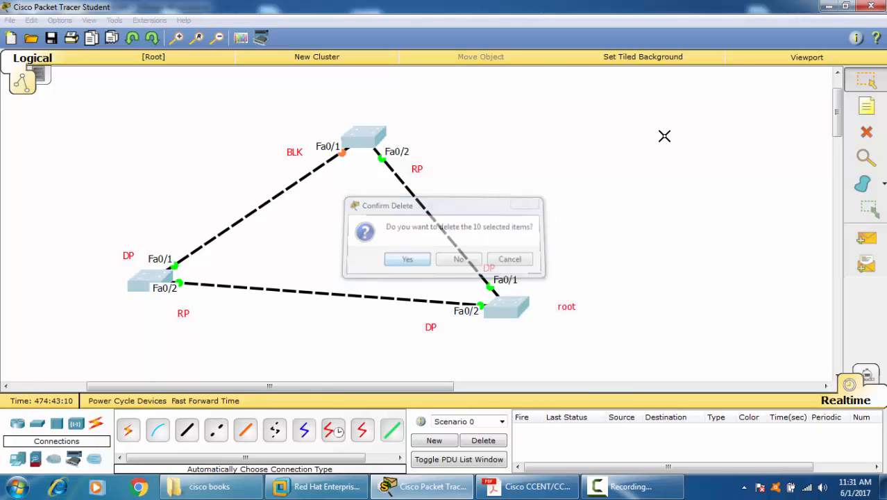
Step: Place two 2950-24 switches side by side in the empty workspace
left_click(37, 425)
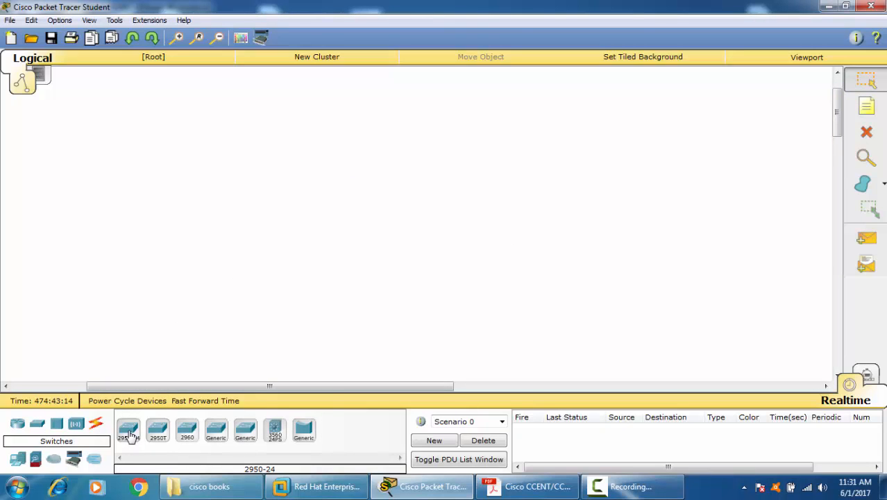
left_click(281, 181)
left_click(449, 162)
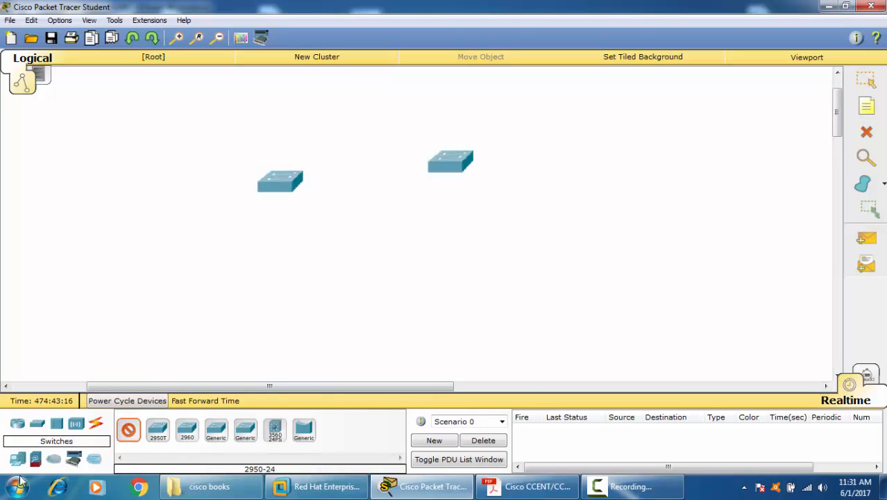
left_click(96, 423)
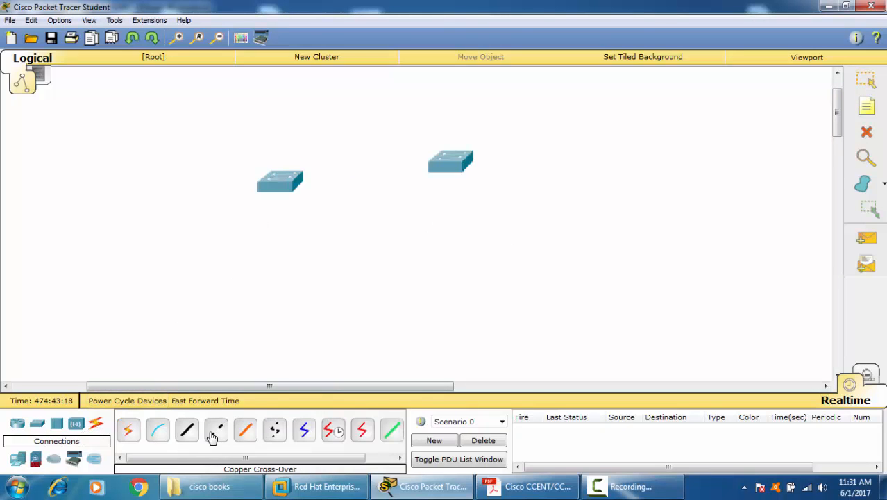
left_click(216, 430)
left_click(278, 187)
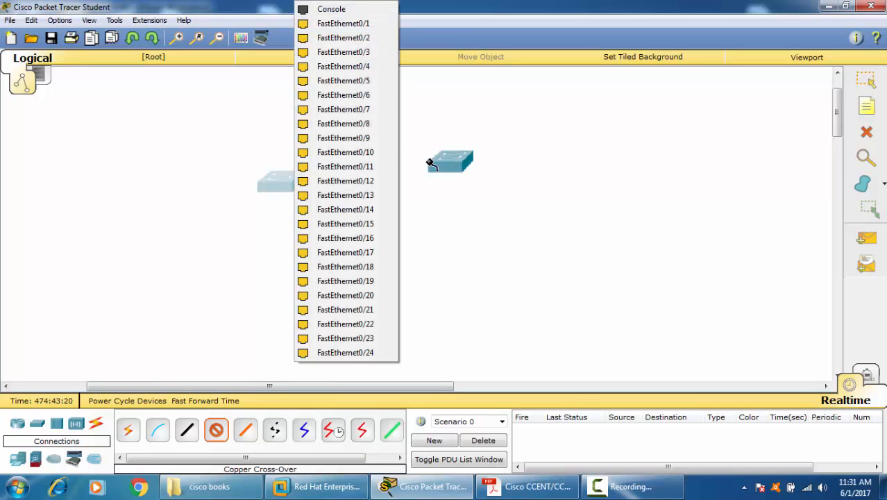
left_click(855, 81)
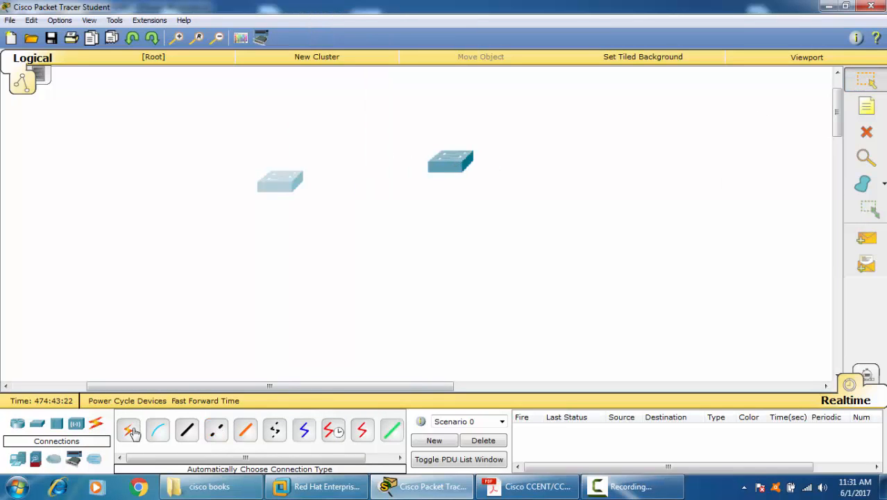
Step: Connect the two switches with two parallel links using automatically chosen connection types
left_click(127, 429)
left_click(295, 192)
left_click(451, 165)
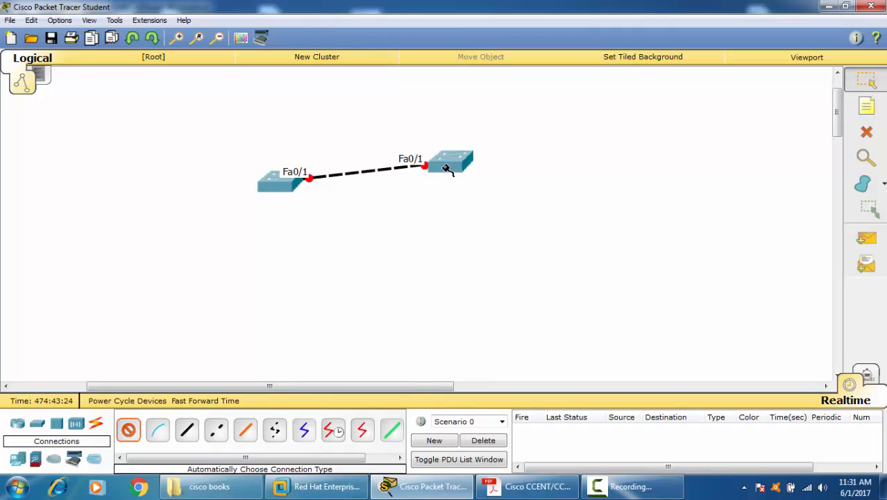
left_click(277, 193)
left_click(451, 162)
left_click(866, 80)
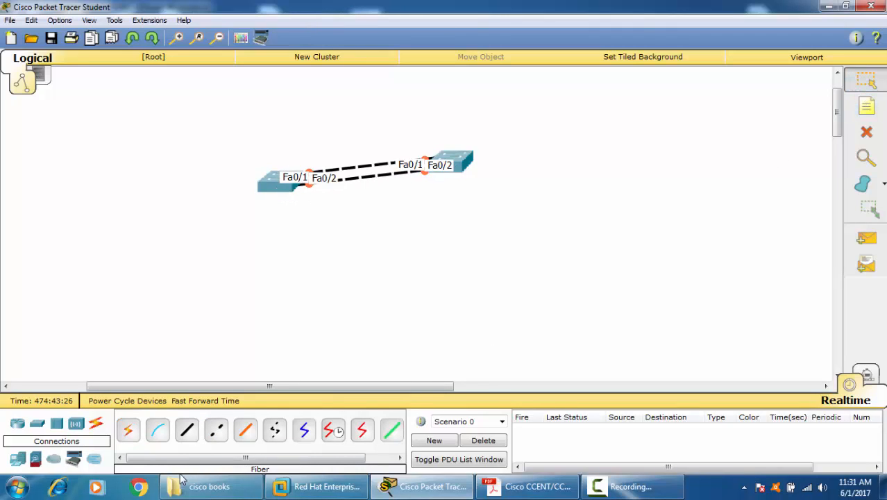
Step: Fast-forward the simulation time and move the two switches farther apart so both links are readable
left_click(226, 401)
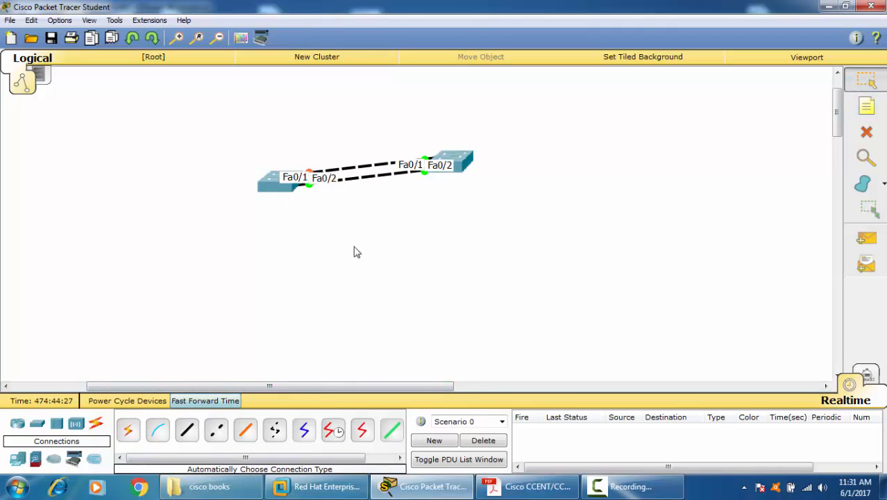
left_click_drag(442, 170, 633, 164)
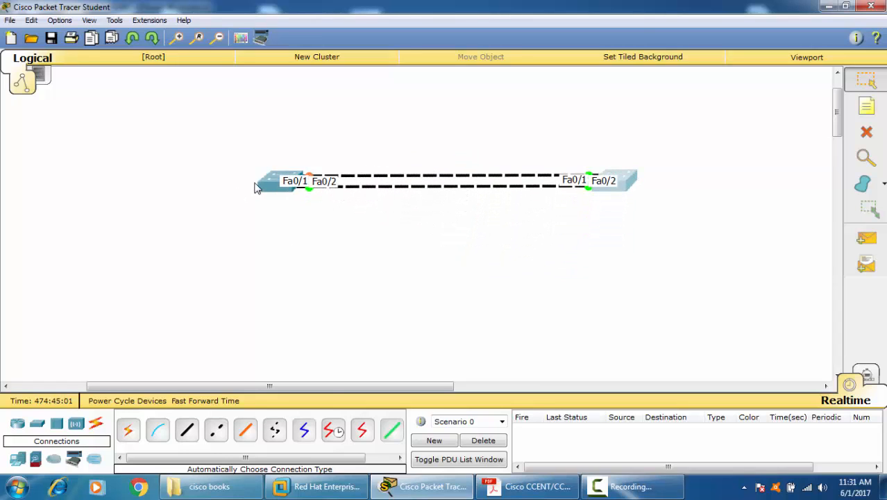
left_click_drag(256, 184, 257, 201)
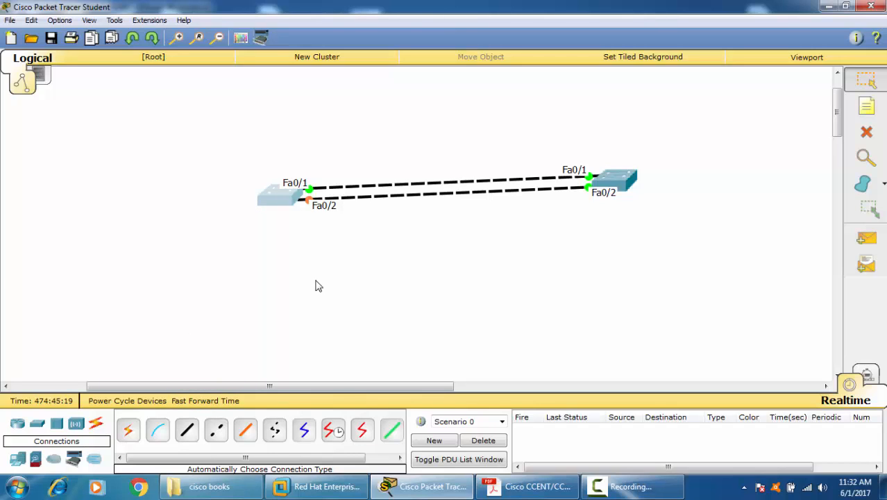
Step: Open the left switch's command line, bring up its prompt and widen the window
left_click(269, 196)
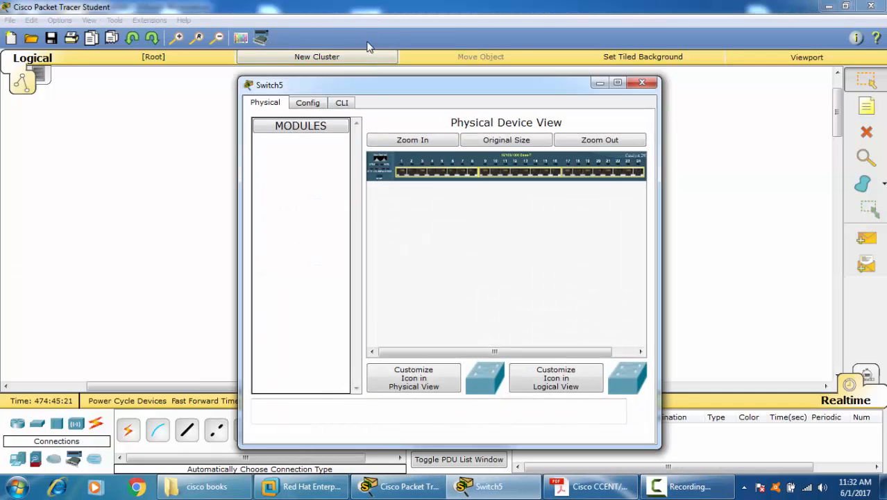
left_click_drag(369, 82, 327, 56)
left_click(298, 75)
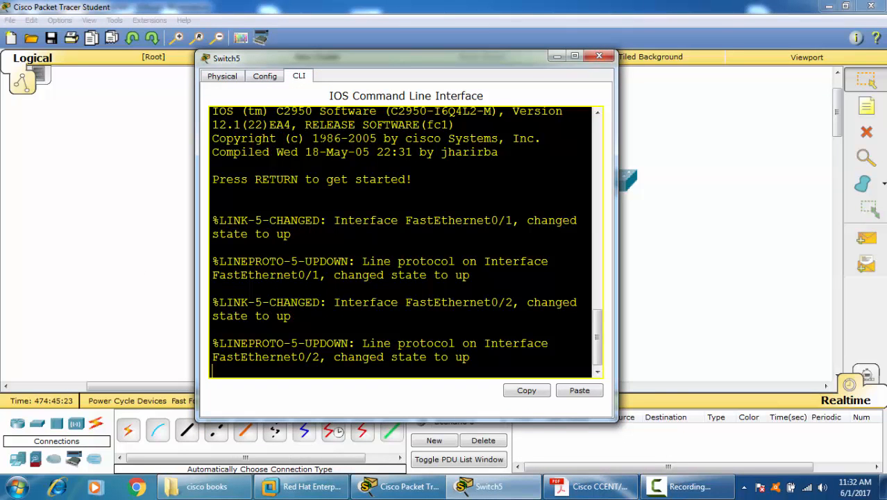
key("Return")
key("Return")
key("Return")
key("Return")
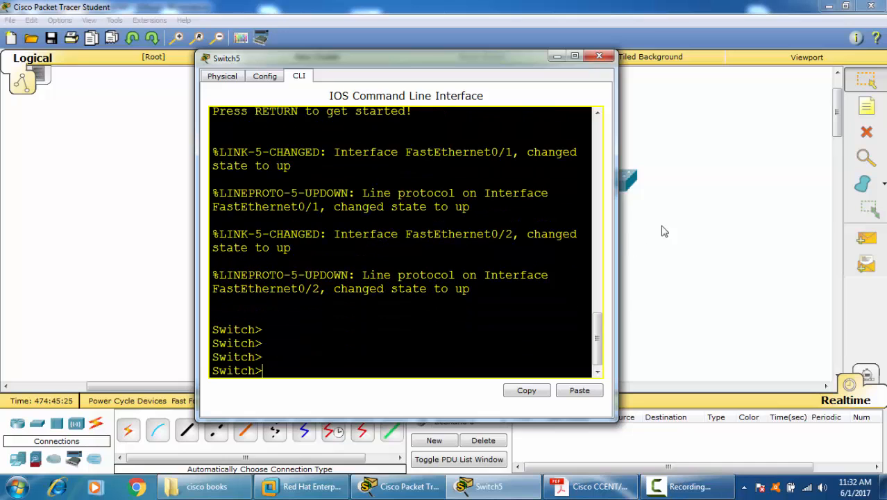
left_click_drag(615, 221, 884, 260)
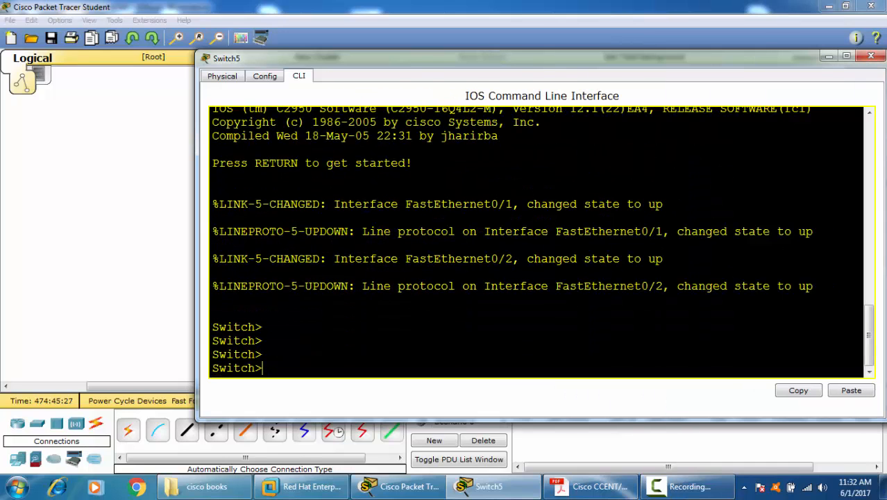
Step: Enter privileged mode with ENA and global configuration mode with CONF T on the left switch
type("ENA")
key("Return")
key("Return")
type("C")
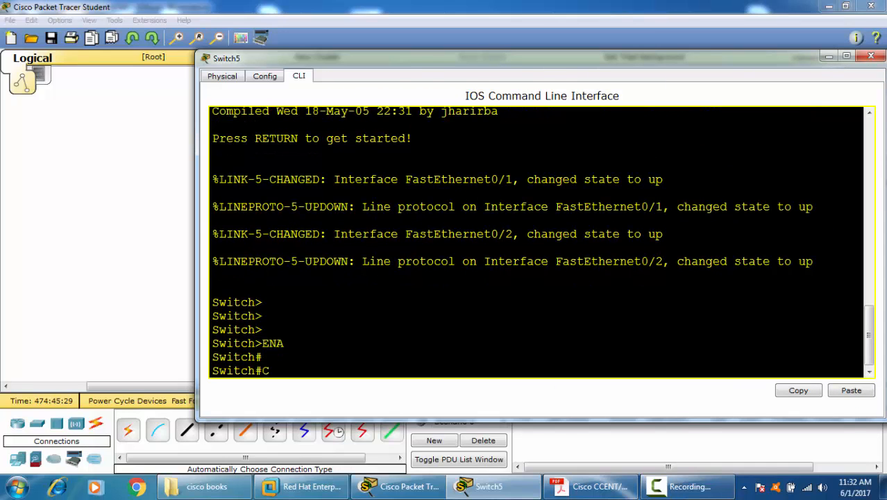
type("OFN T\\")
key("Return")
type("C")
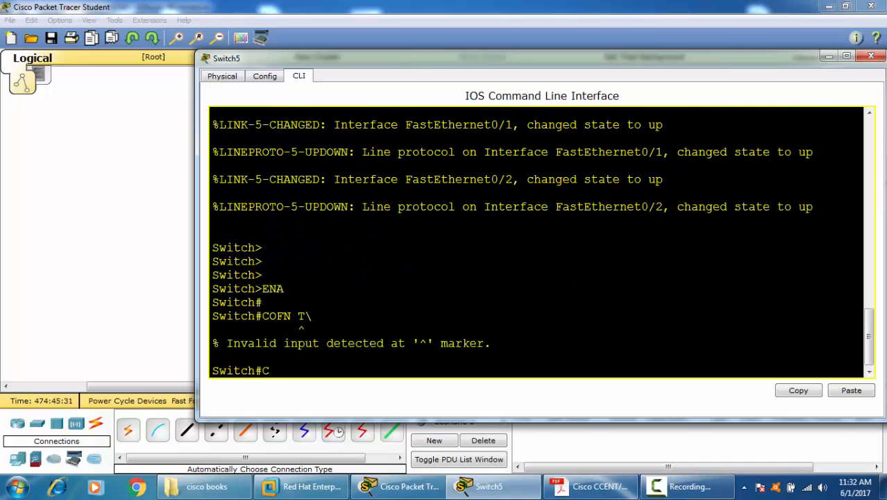
type("ONF T")
key("Return")
Step: Enter interface configuration mode for FastEthernet 0/1 on the left switch
type("IN")
key("Tab")
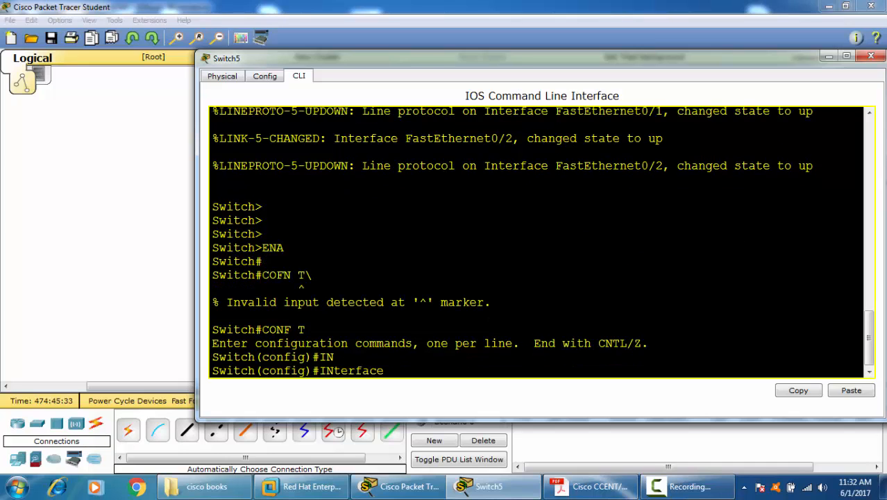
type("F")
key("Tab")
type("0/1")
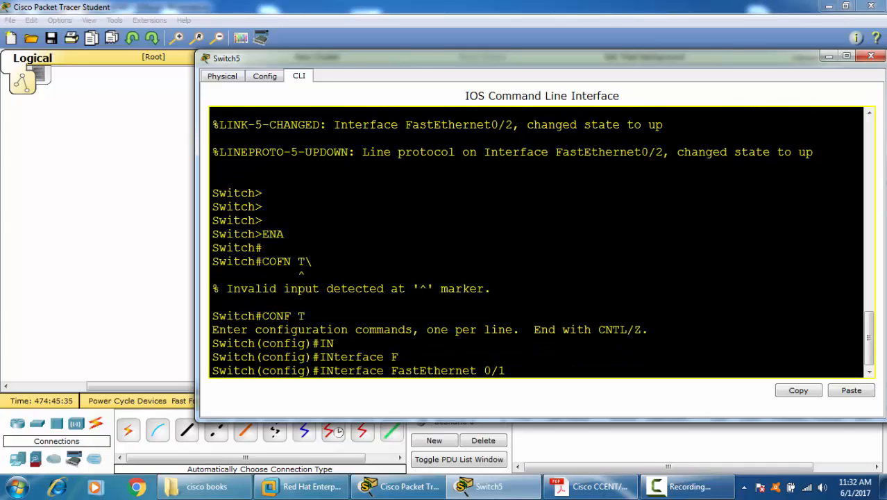
key("Return")
type("ST")
key("Tab")
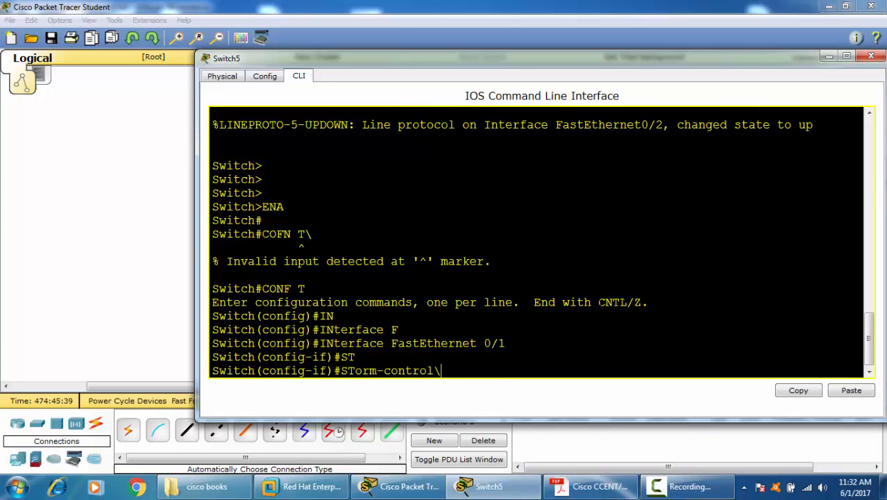
key("BackSpace")
key("BackSpace")
key("BackSpace")
key("BackSpace")
key("BackSpace")
key("BackSpace")
key("BackSpace")
key("BackSpace")
key("BackSpace")
key("BackSpace")
key("BackSpace")
key("BackSpace")
key("BackSpace")
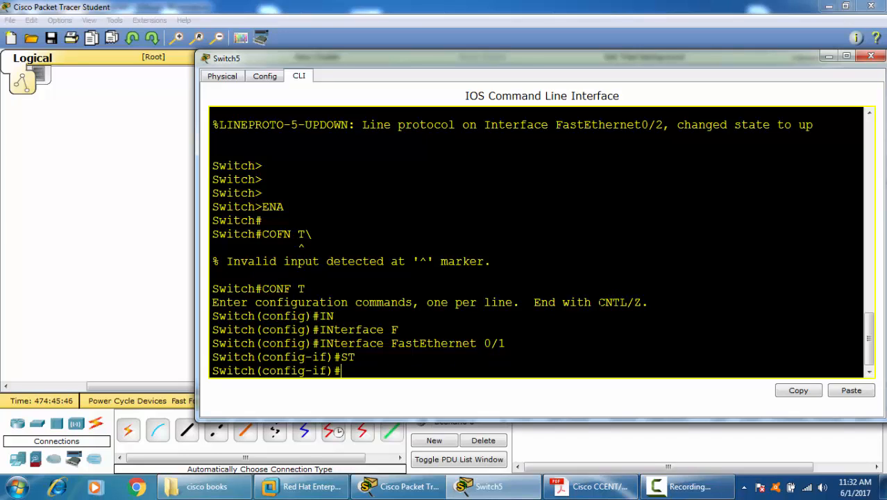
Step: Start the CHANNEL-Group 1 Mode command on FastEthernet 0/1 and list its available EtherChannel modes with the built-in help
type("CHANNEL")
key("Tab")
type("-G")
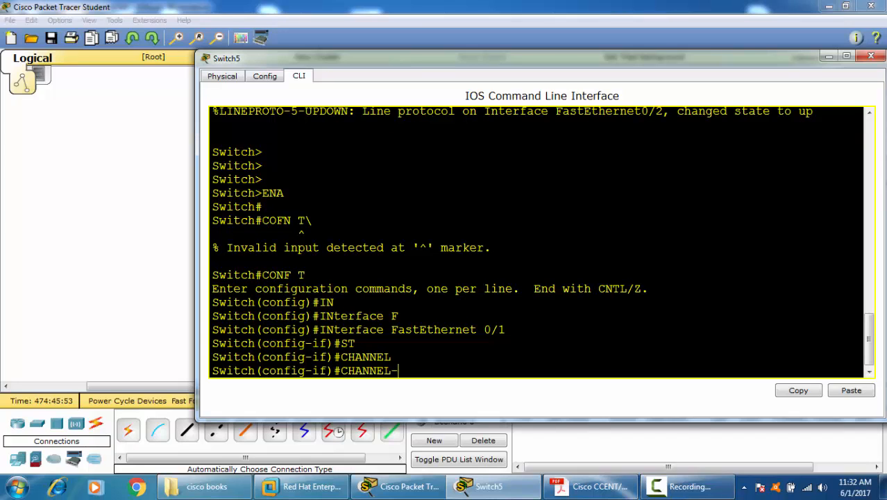
key("Tab")
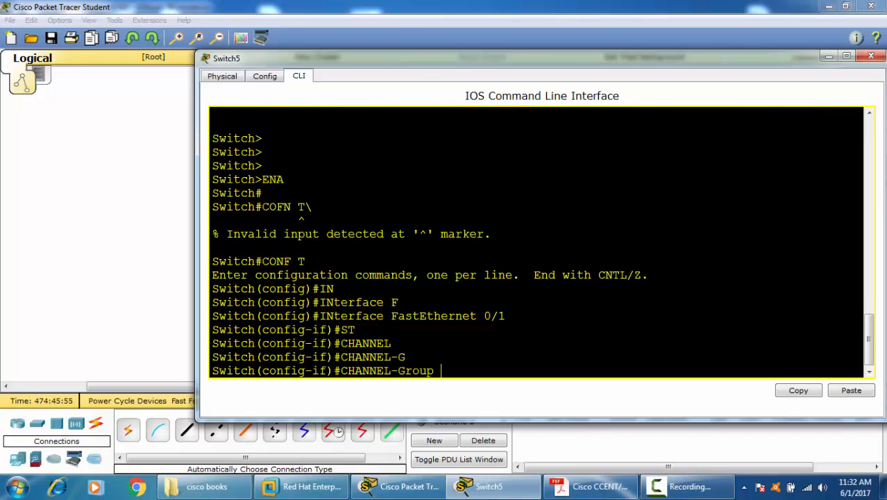
type("1 ?")
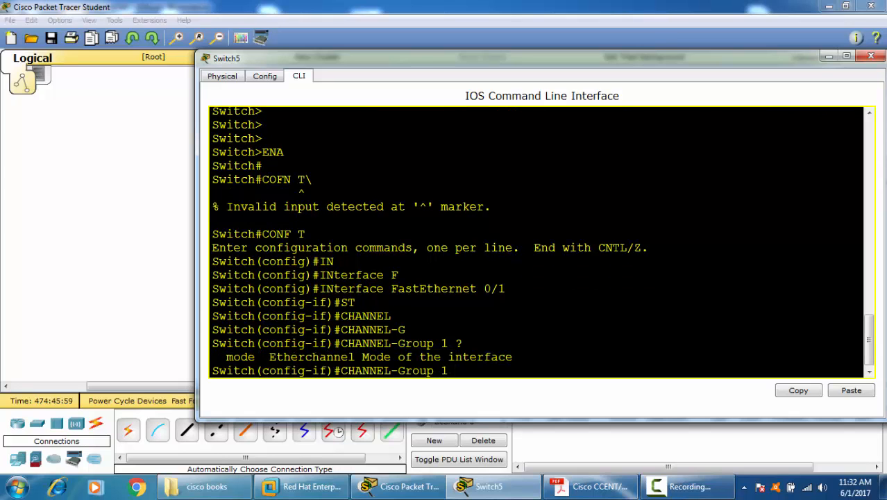
type("M")
key("Tab")
type("?")
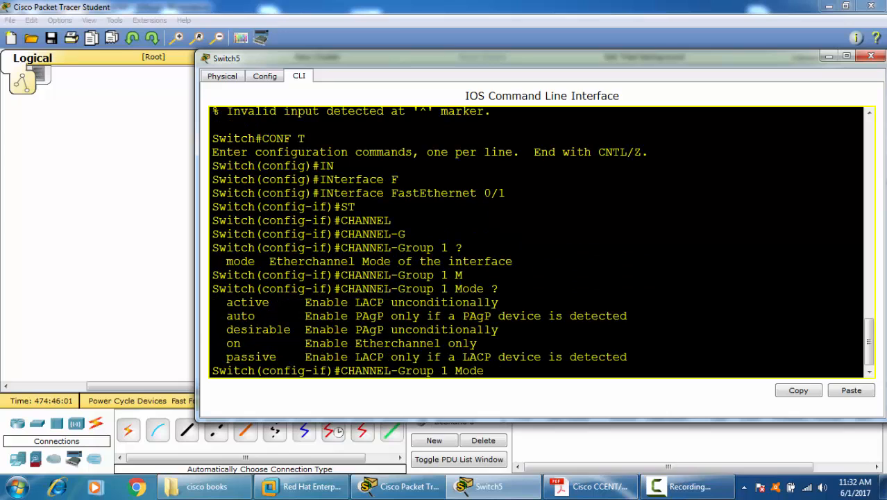
Step: Examine the listed EtherChannel modes, comparing the LACP modes active and passive, the PAgP modes auto and desirable, and the on mode
left_click_drag(229, 303, 270, 356)
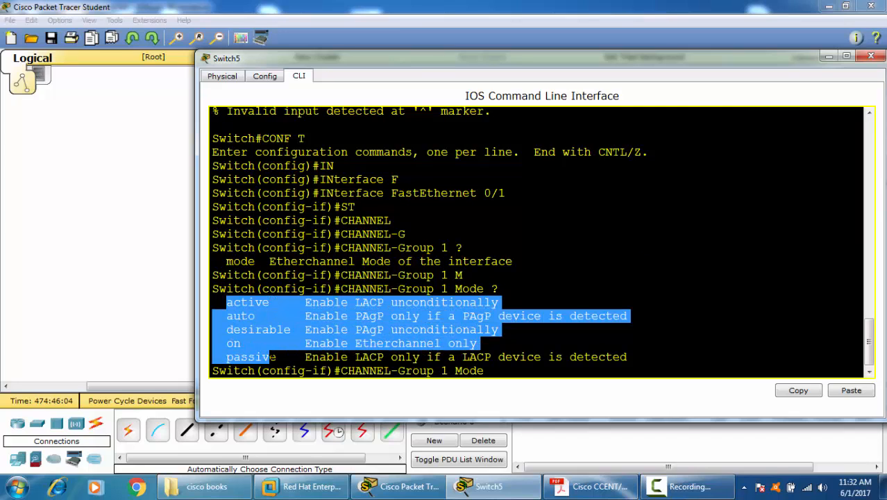
left_click(284, 329)
left_click_drag(226, 301, 277, 301)
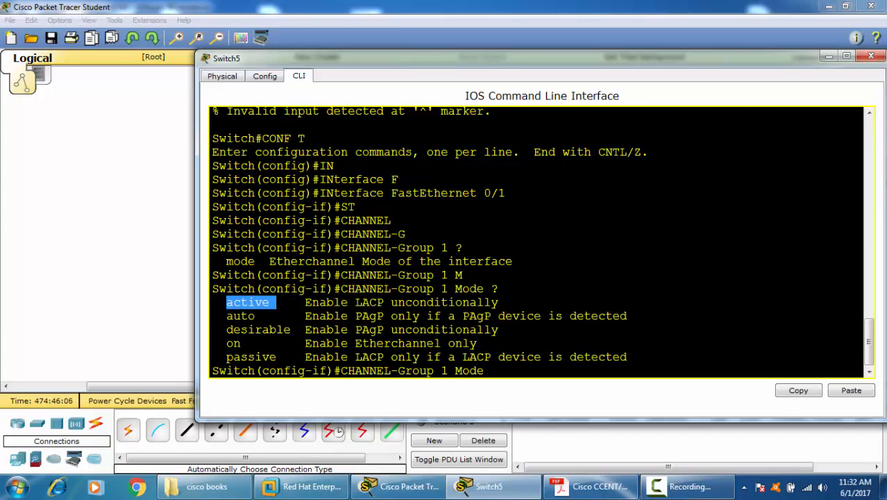
left_click_drag(349, 303, 383, 302)
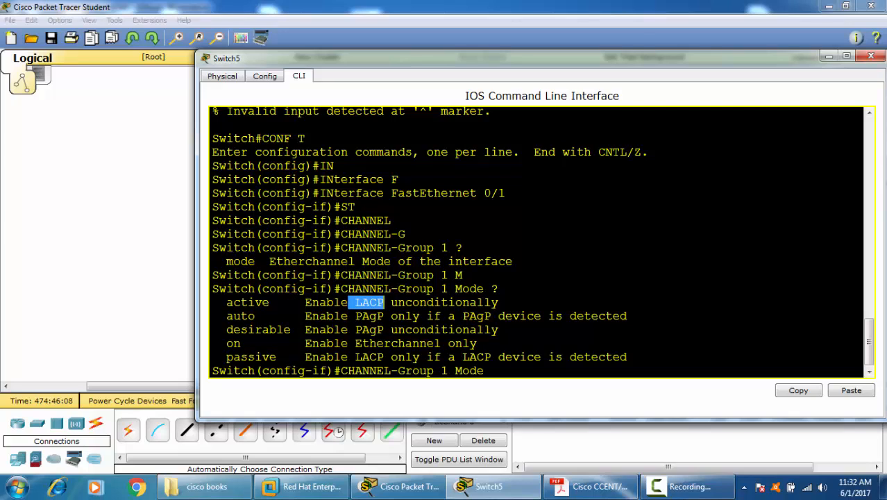
left_click_drag(232, 356, 277, 357)
left_click_drag(348, 356, 384, 356)
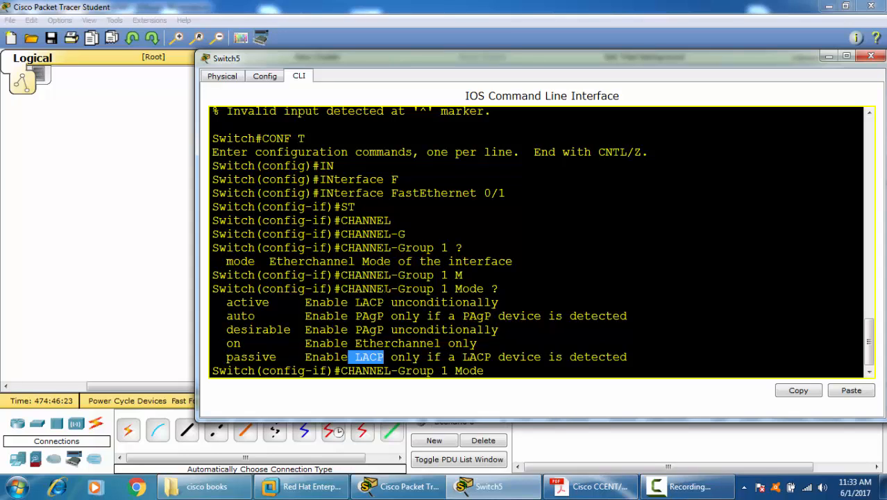
left_click_drag(355, 303, 389, 329)
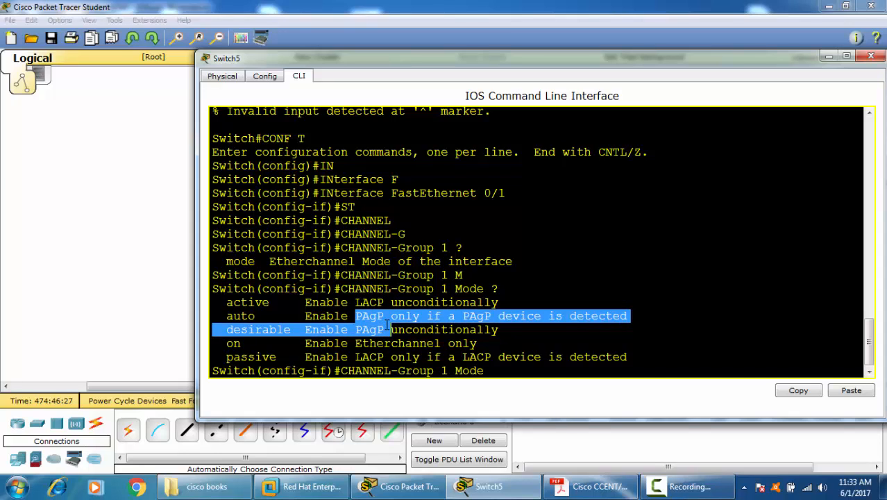
left_click(385, 329)
left_click_drag(226, 316, 262, 329)
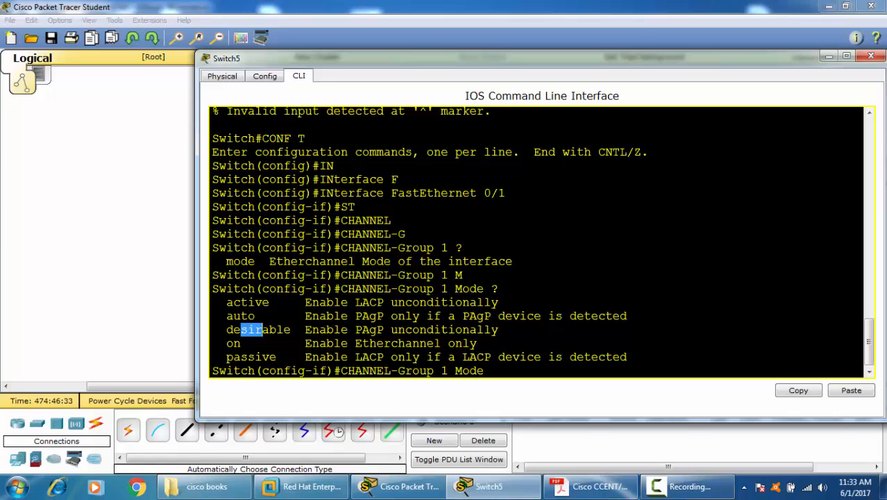
left_click(239, 355)
left_click_drag(227, 343, 255, 343)
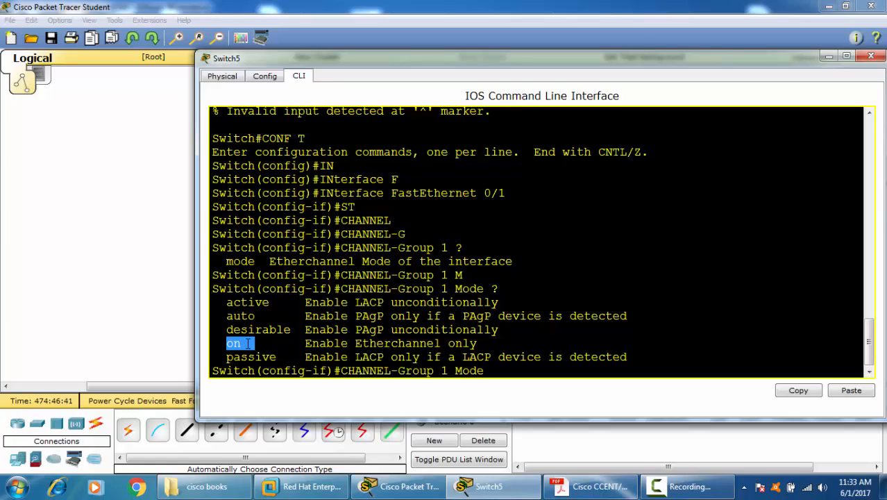
Step: Complete the channel-group 1 command with mode ACtive and run it on FastEthernet 0/1
left_click(529, 369)
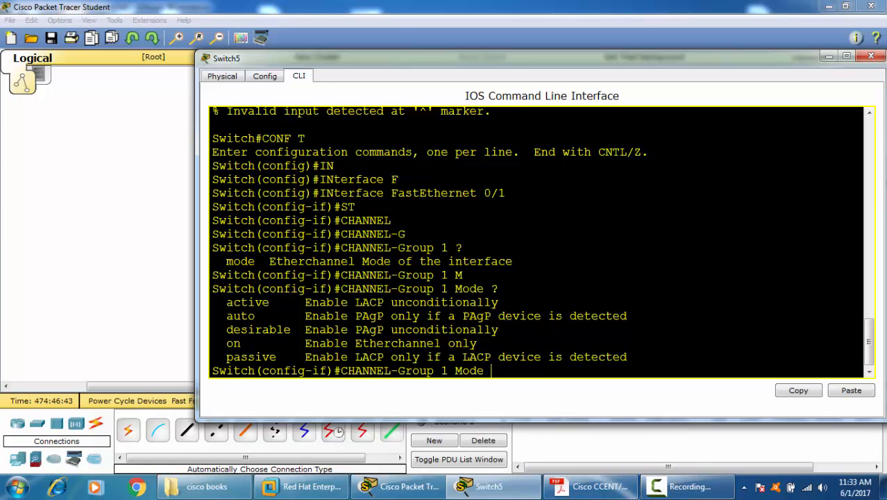
type("AC")
key("Tab")
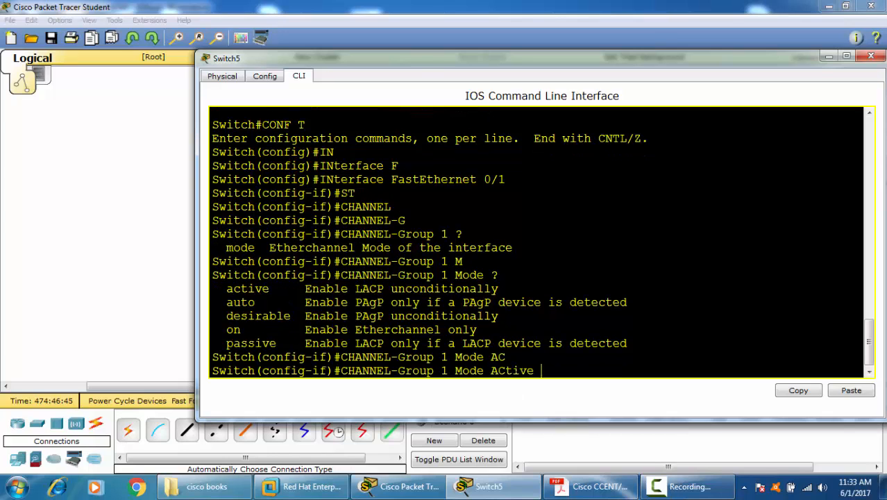
type("?")
key("Return")
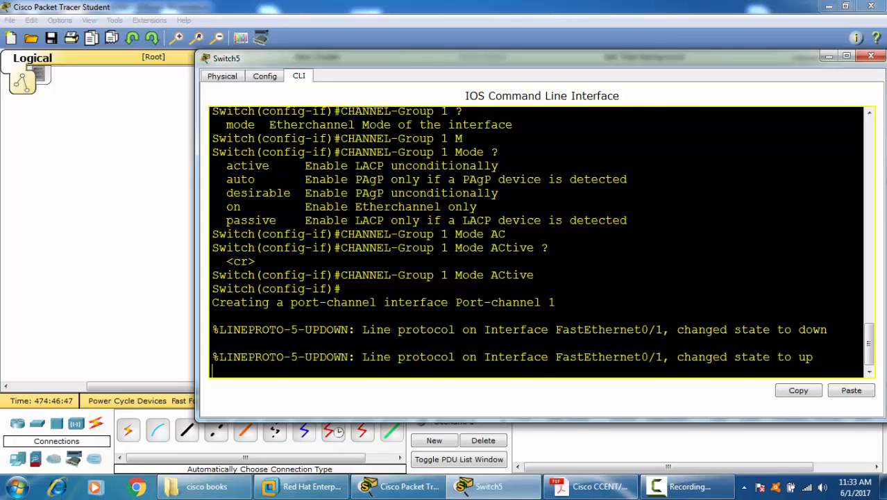
key("Return")
key("Return")
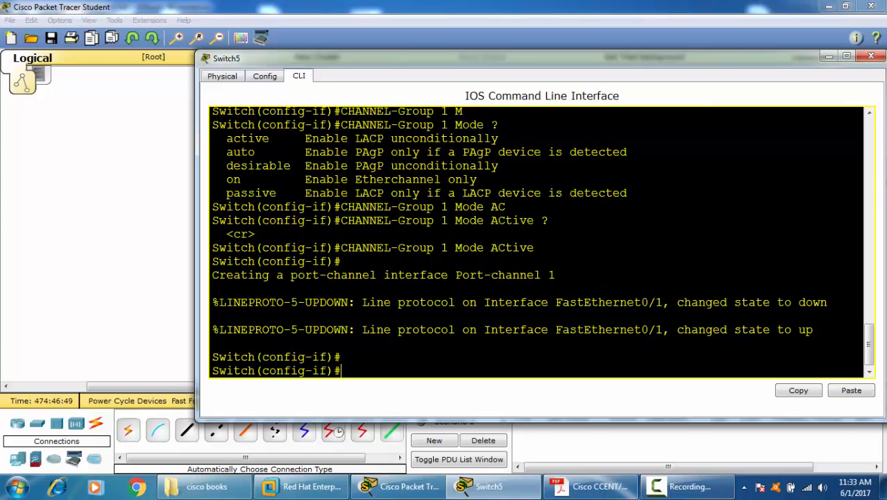
Step: List the available interface commands, and switch to interface configuration mode for FastEthernet 0/2
type("?")
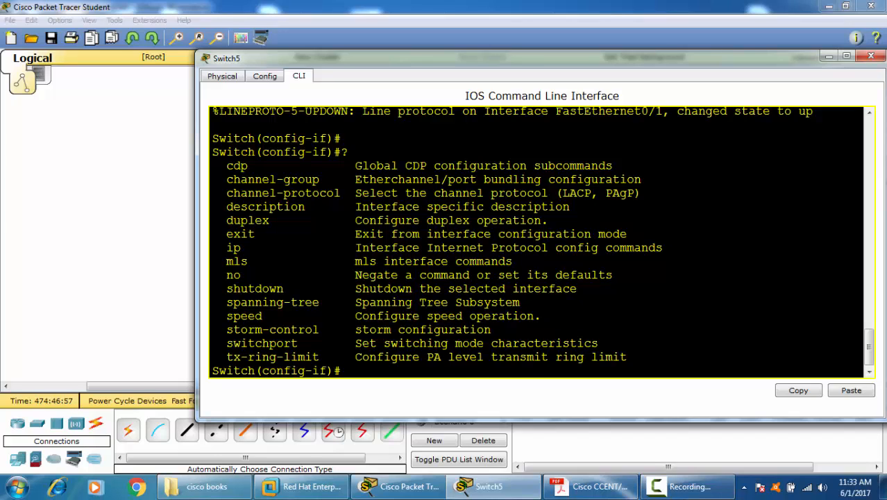
key("Up")
key("Up")
key("BackSpace")
type("2")
key("Return")
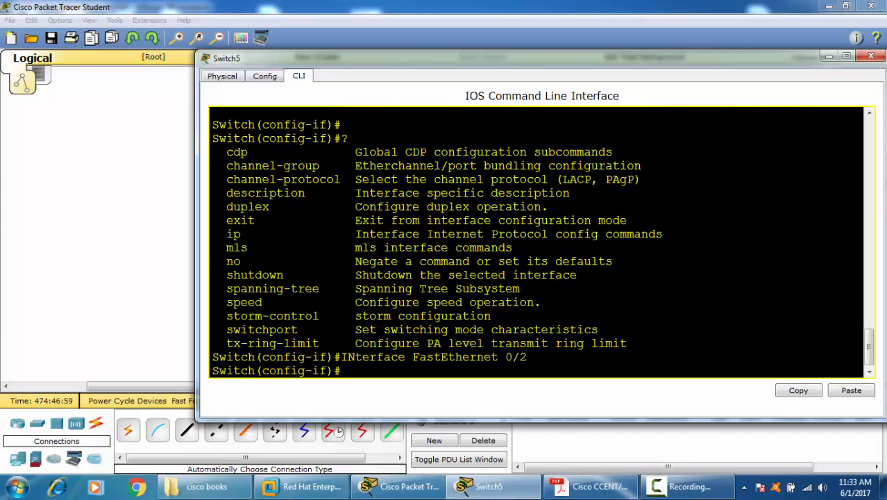
Step: Assign FastEthernet 0/2 to channel group 1 in active mode by reusing the earlier CHANNEL-Group command
key("Up")
key("Up")
key("Up")
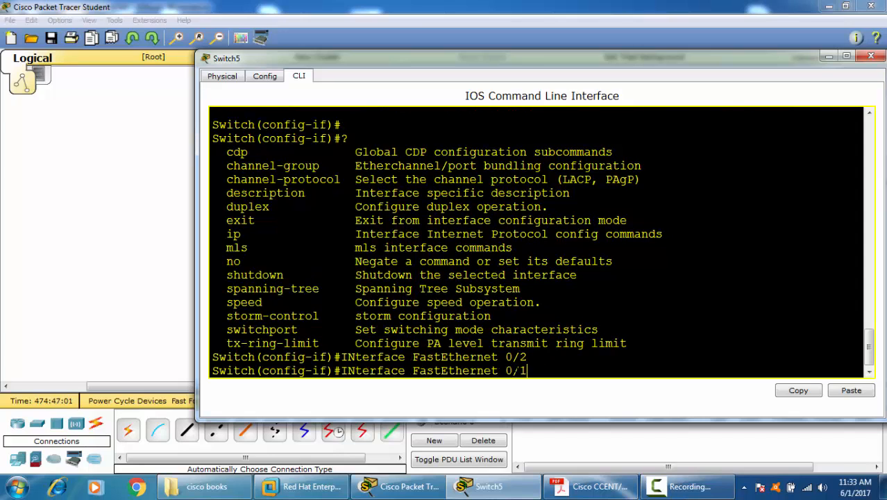
key("Down")
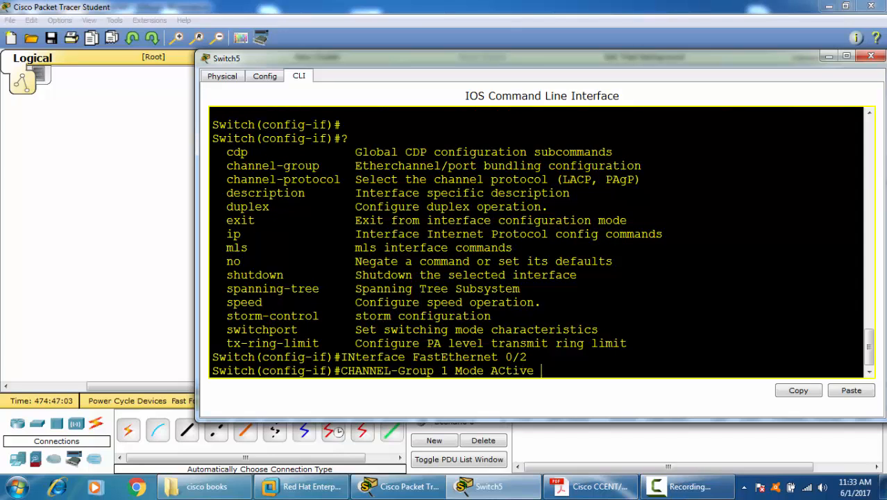
key("Return")
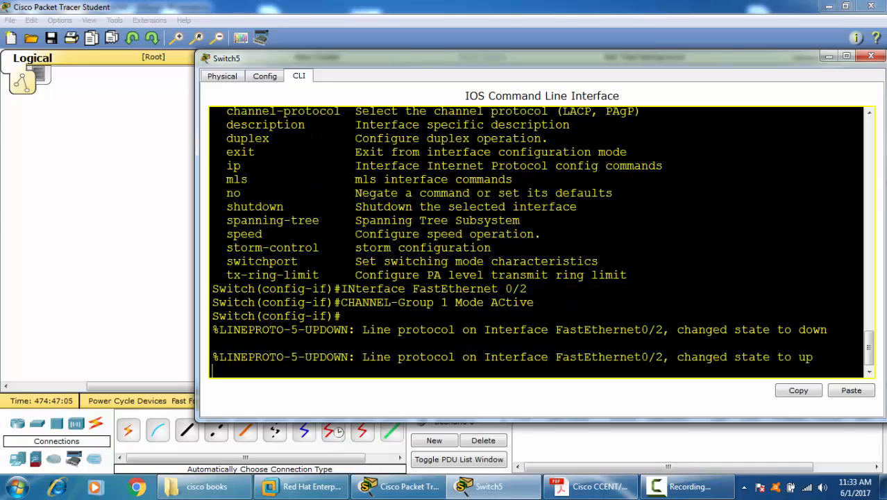
key("Return")
key("Return")
Step: Leave interface configuration and return to the privileged mode prompt
key("ctrl+z")
key("Return")
key("Return")
key("Return")
key("Return")
key("Return")
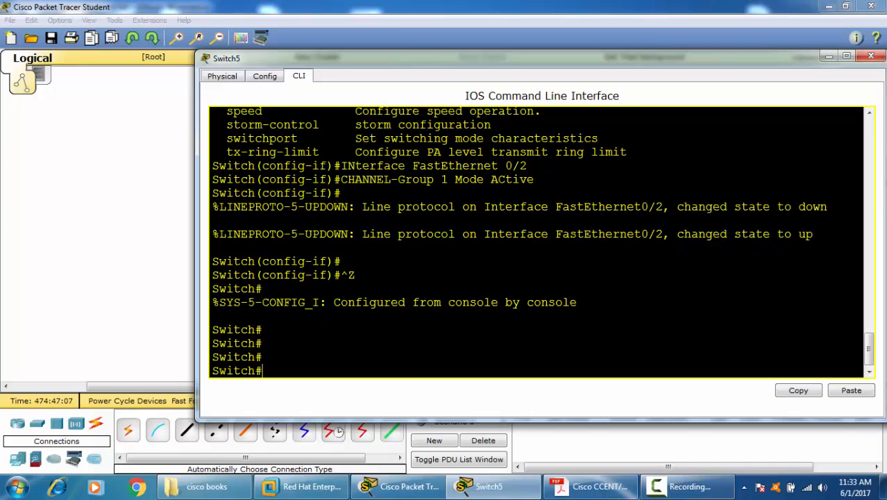
type("SH E")
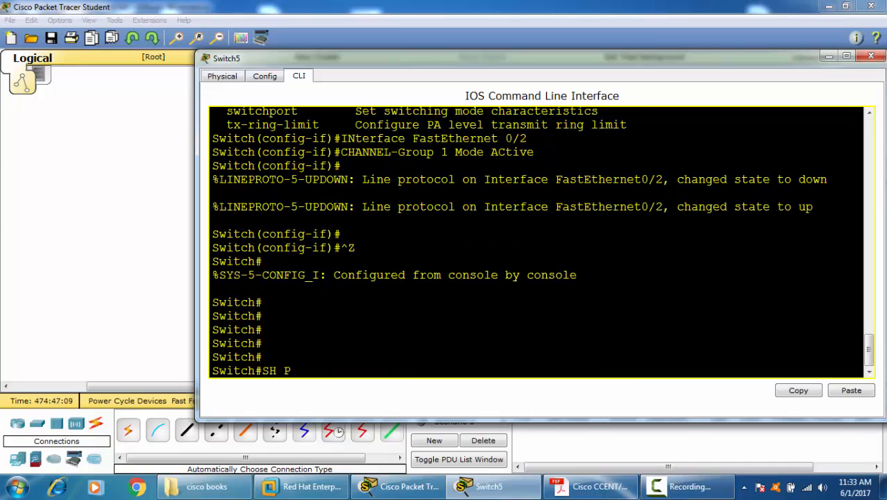
key("BackSpace")
key("BackSpace")
key("BackSpace")
key("BackSpace")
Step: Display the whole interface summary with SH IP INT BRief and examine the Port-channel 1 entry
type("SH IP INT BR")
key("Tab")
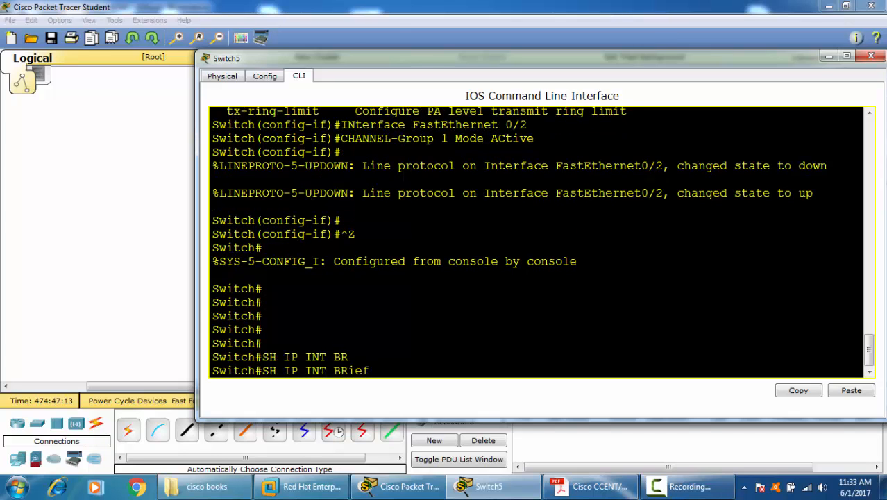
key("Return")
key("space")
key("space")
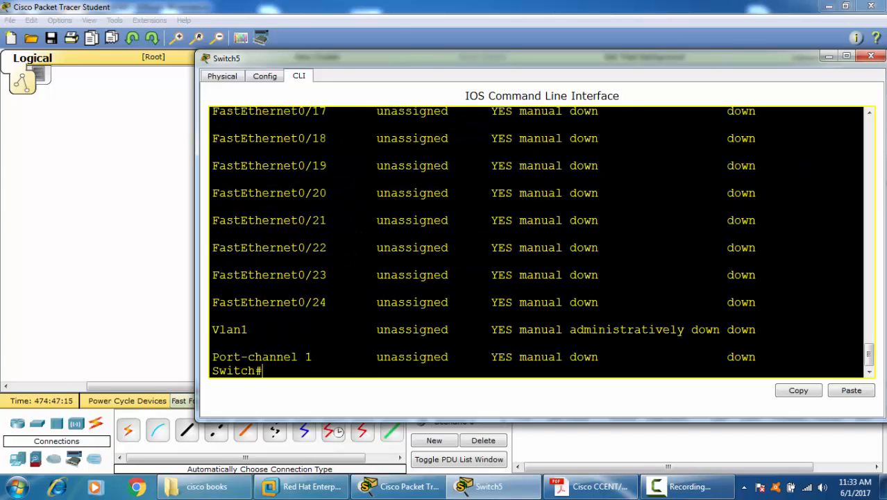
left_click_drag(326, 357, 182, 374)
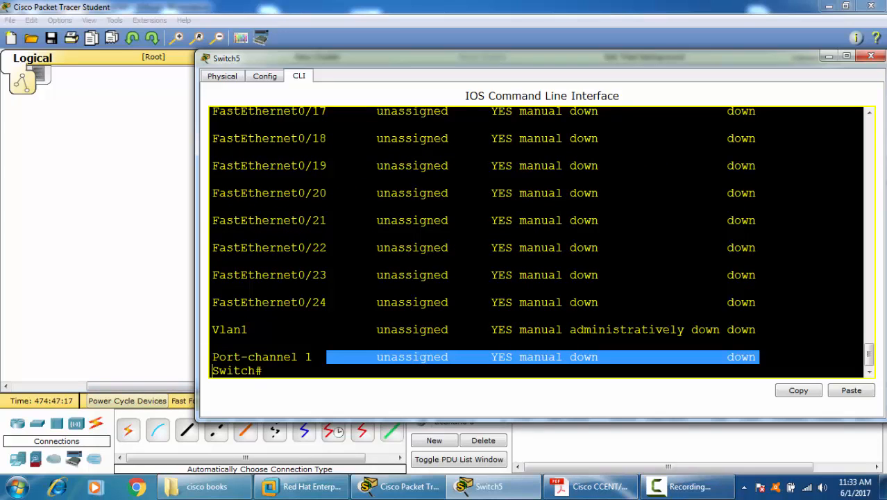
left_click(278, 371)
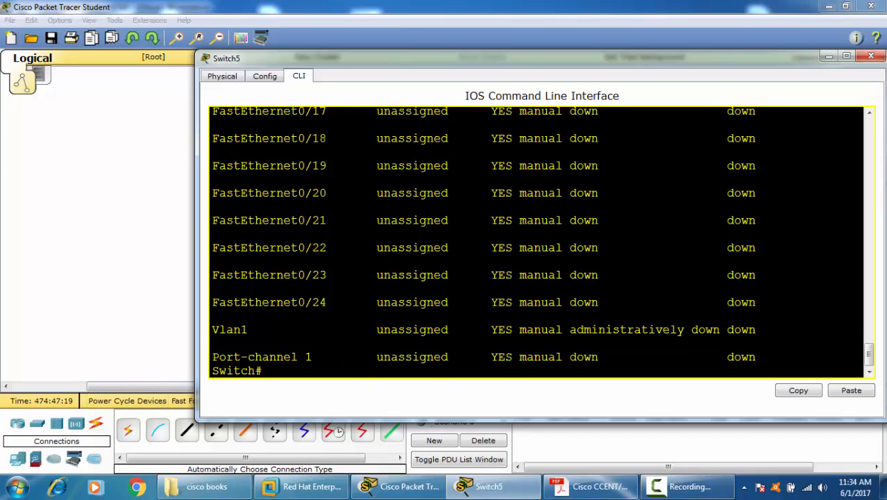
type("SH PORT")
key("Tab")
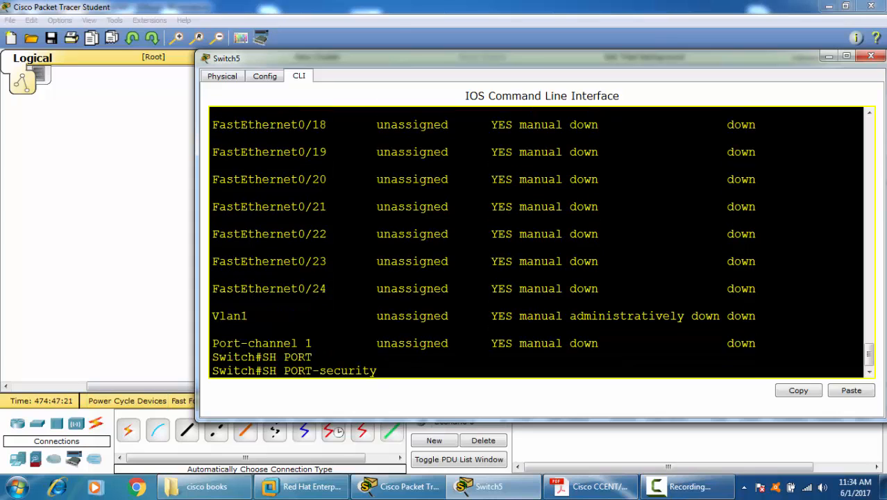
key("BackSpace")
key("BackSpace")
key("BackSpace")
key("BackSpace")
key("BackSpace")
key("BackSpace")
key("BackSpace")
key("BackSpace")
key("BackSpace")
key("BackSpace")
key("BackSpace")
key("BackSpace")
key("BackSpace")
key("BackSpace")
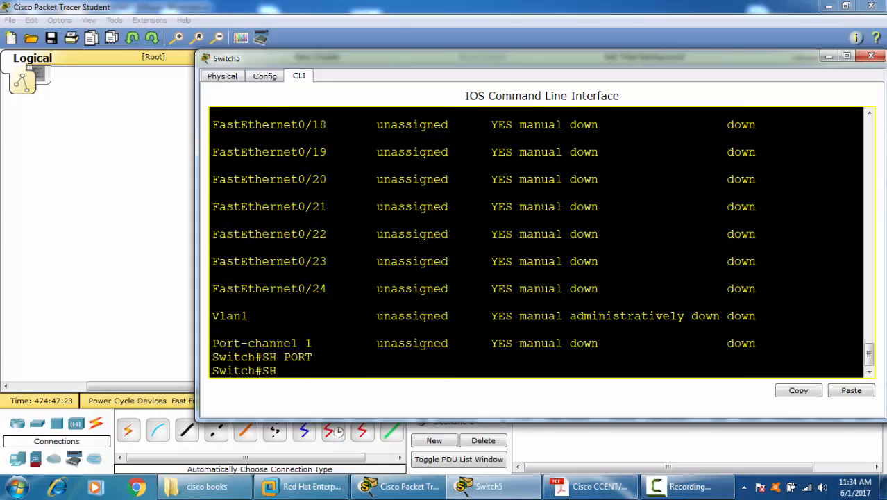
Step: Try to display the EtherChannel details with SH ETherchannel Port-channel 1
type("ET")
key("Tab")
type("P")
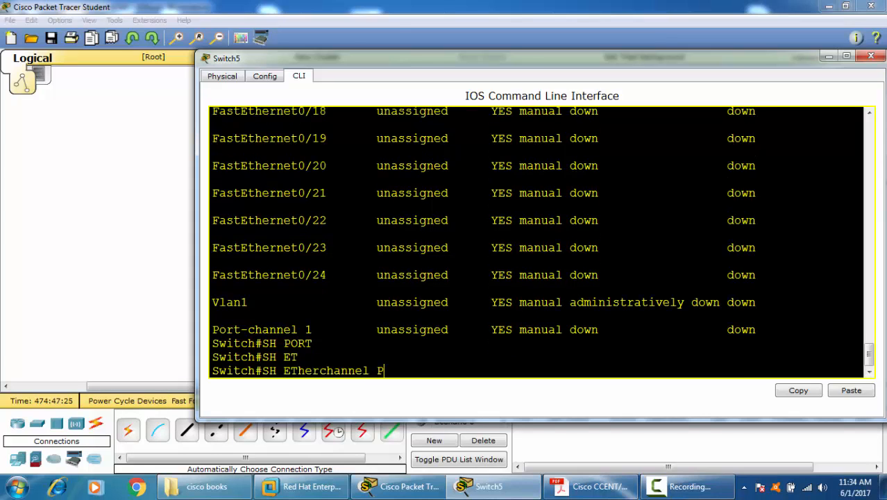
key("Tab")
type("1")
key("Return")
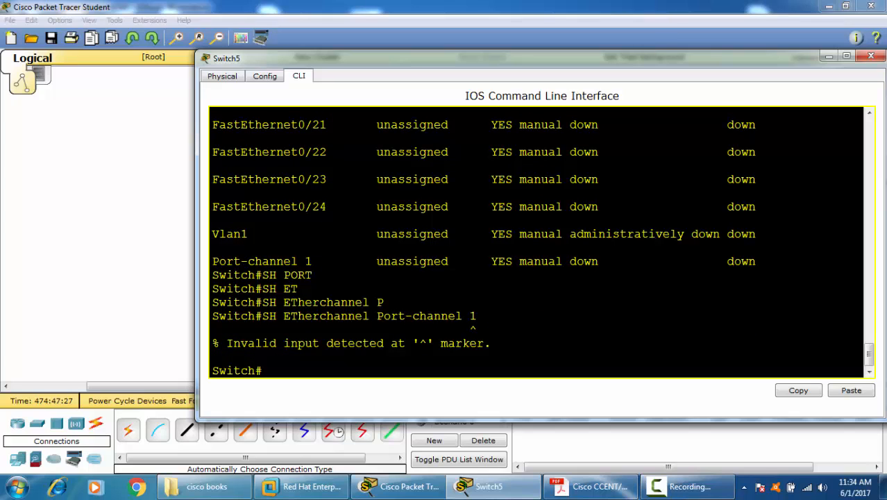
Step: Check the available options after SH ETherchannel Port-channel and display the port-channel details without a group number
key("Up")
key("BackSpace")
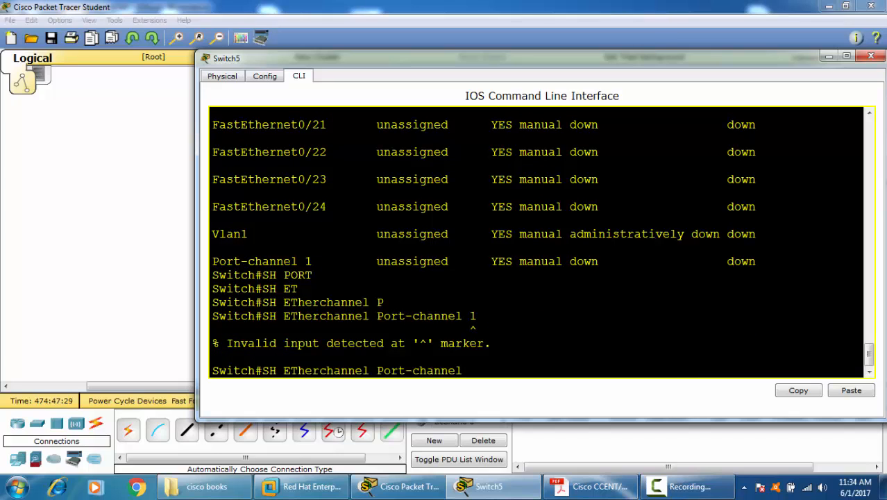
type("?")
key("Return")
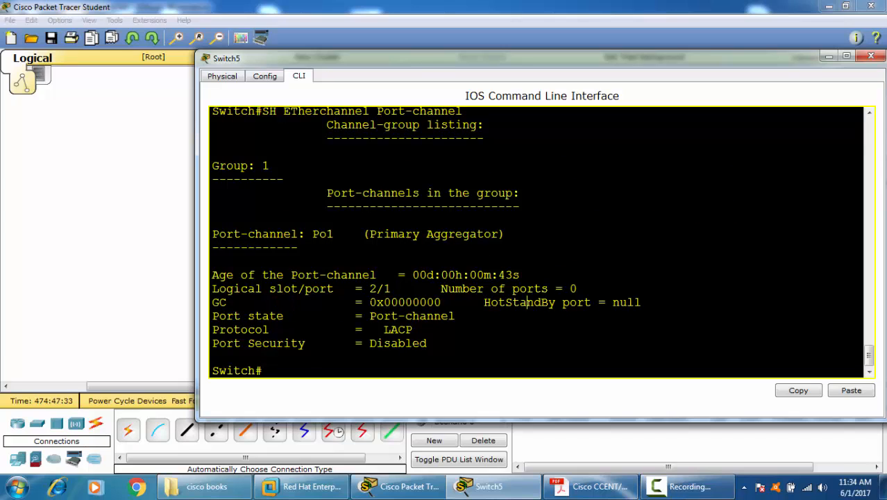
Step: Examine the group number, logical slot/port, port state and protocol in the port-channel details
scroll(538, 242, "up", 1)
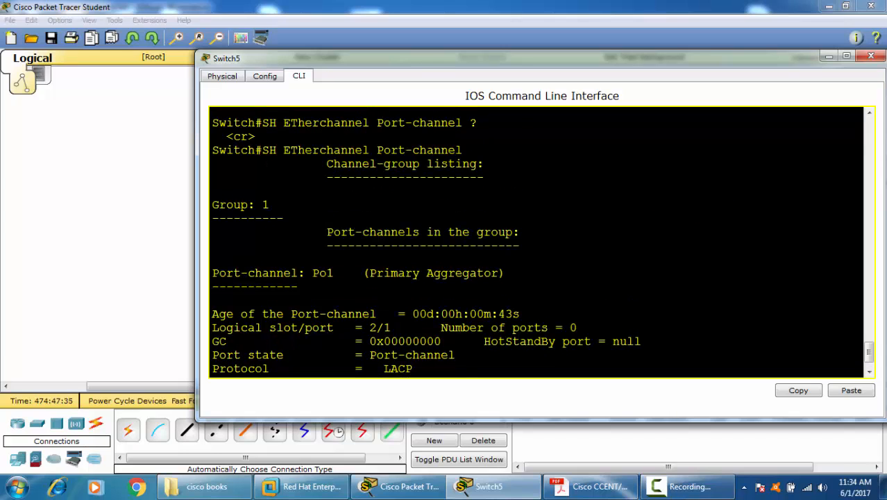
double_click(265, 204)
scroll(537, 243, "down", 1)
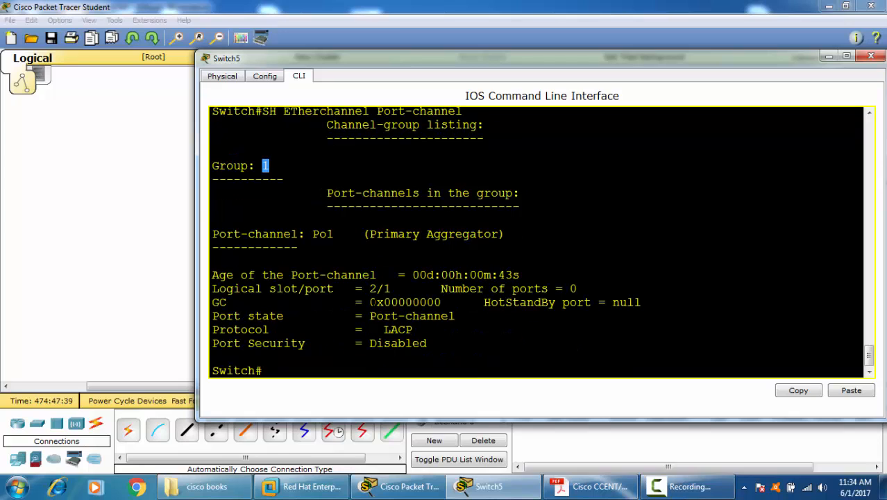
left_click_drag(370, 289, 462, 316)
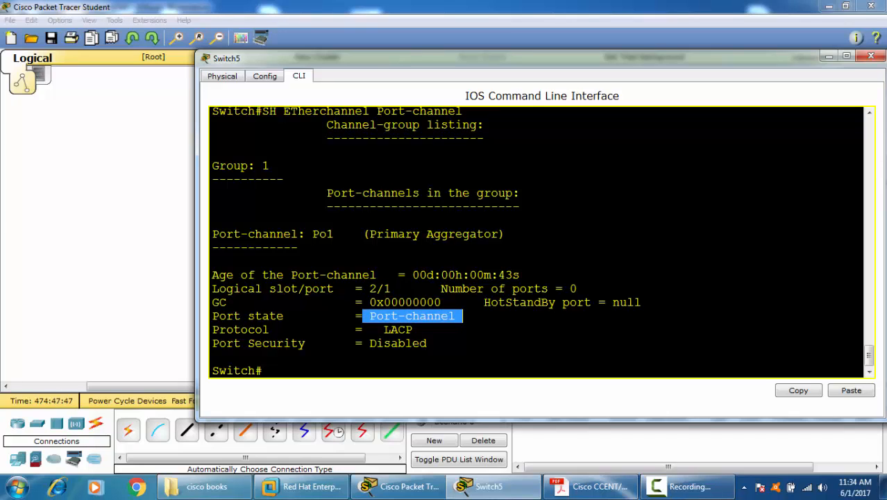
left_click_drag(366, 330, 412, 329)
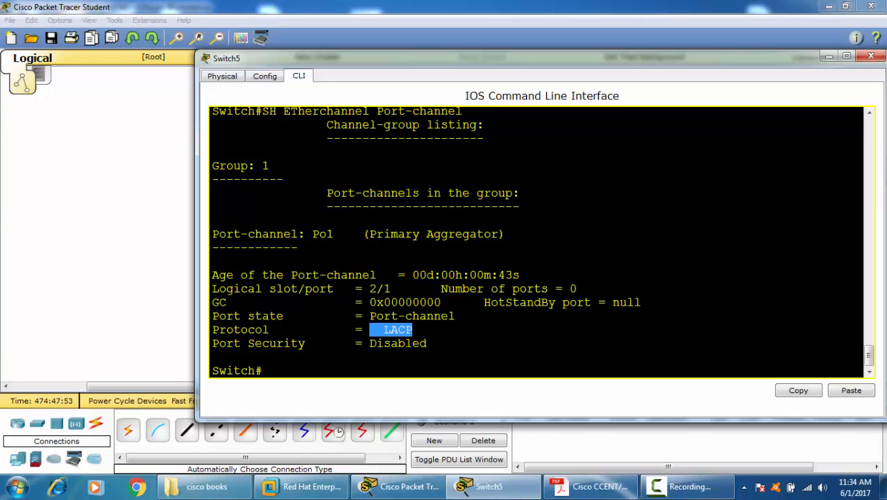
scroll(467, 328, "up", 1)
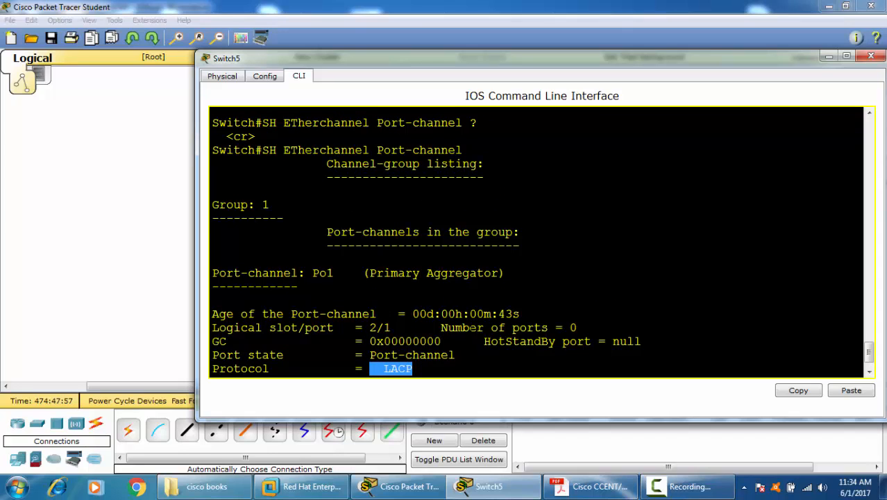
scroll(467, 327, "down", 1)
left_click(467, 328)
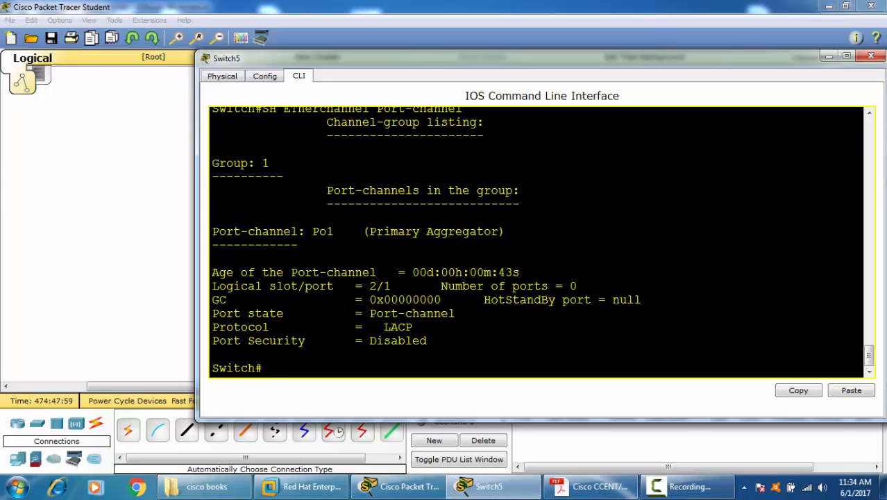
Step: Display the channel-group listing with SH ETherchannel
type("SH ET")
key("Tab")
key("Return")
type("\\")
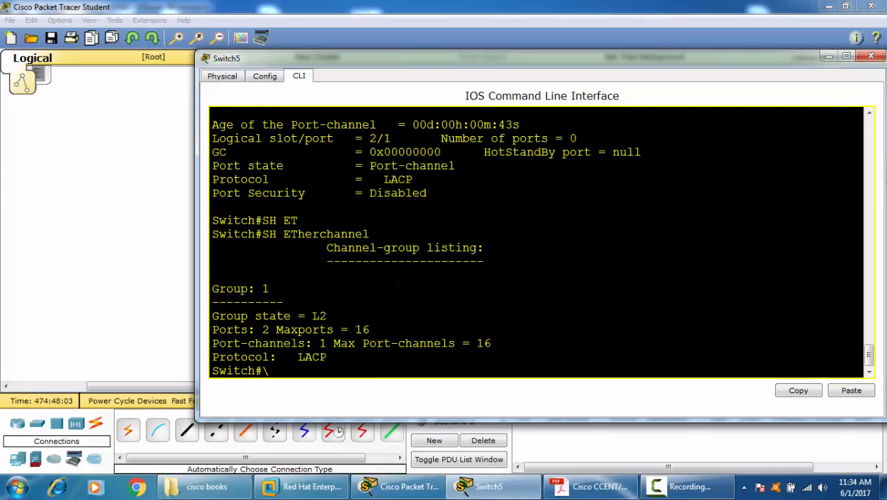
scroll(467, 327, "up", 2)
scroll(467, 328, "down", 2)
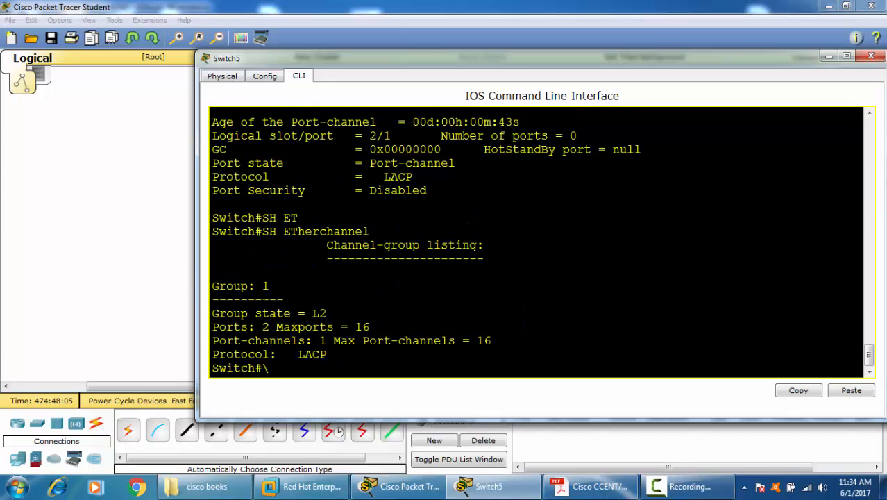
Step: Examine the group state, ports, maximum port-channels and protocol in the channel-group listing, and clear the stray backslash from the prompt
left_click_drag(254, 327, 327, 313)
left_click_drag(255, 327, 269, 327)
left_click_drag(311, 341, 326, 340)
left_click_drag(470, 341, 491, 341)
left_click_drag(312, 354, 327, 353)
left_click(373, 369)
key("BackSpace")
key("Return")
key("Return")
key("Return")
key("Return")
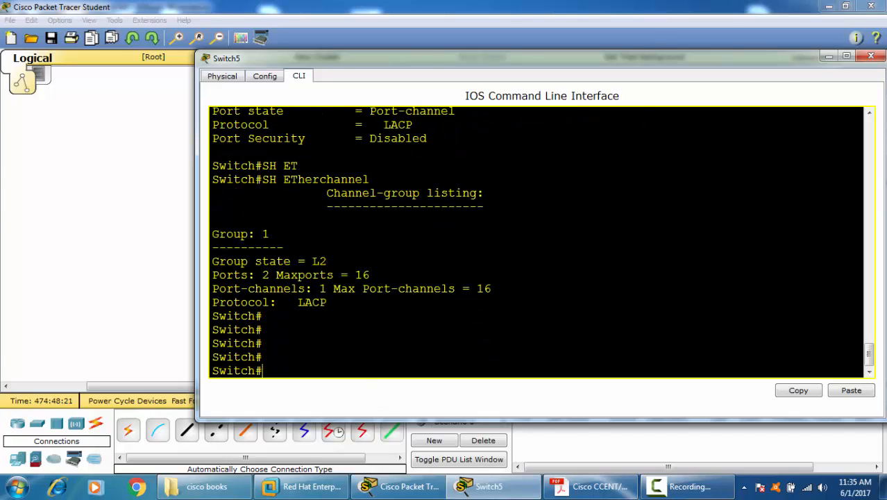
Step: List the SH ETHerchannel options with the inline help and display the one-line summary with SH ETHerchannel SUmmary
type("SH ETH")
key("Tab")
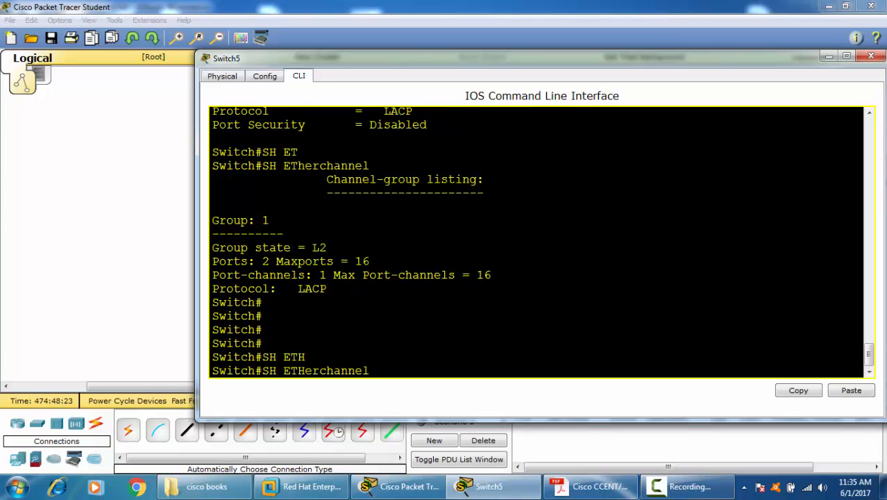
type("?")
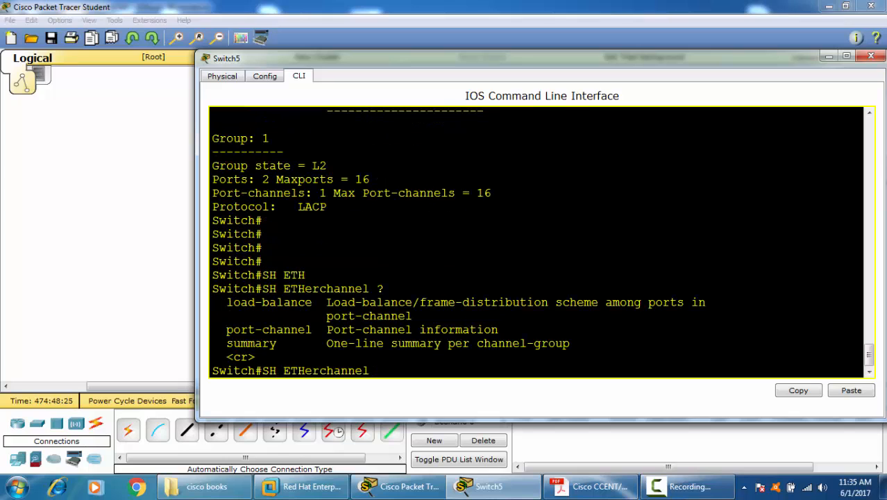
type("SU")
key("Tab")
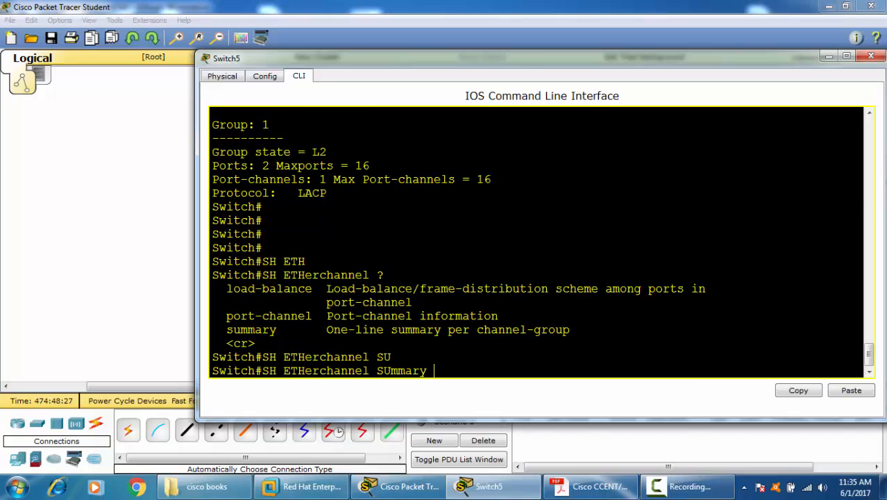
key("Return")
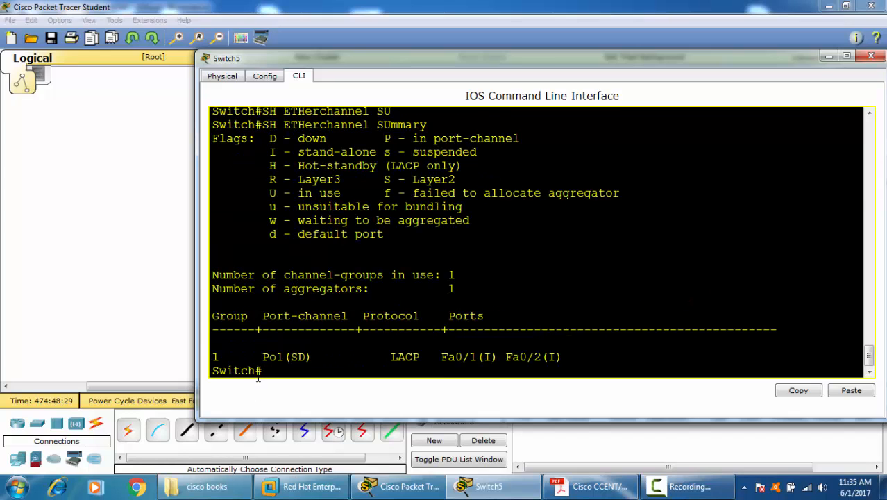
Step: Examine the Po1 row's protocol and member ports, and look up its status flags in the legend
left_click_drag(262, 357, 311, 356)
double_click(404, 356)
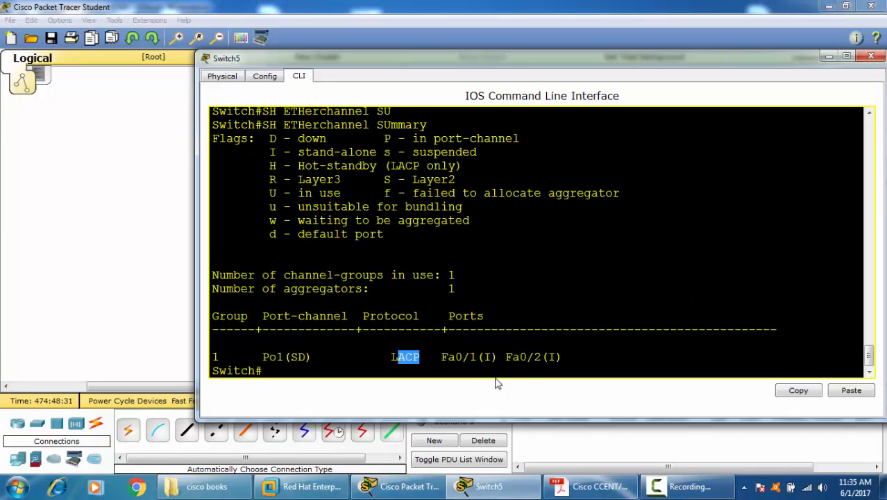
left_click_drag(434, 357, 555, 357)
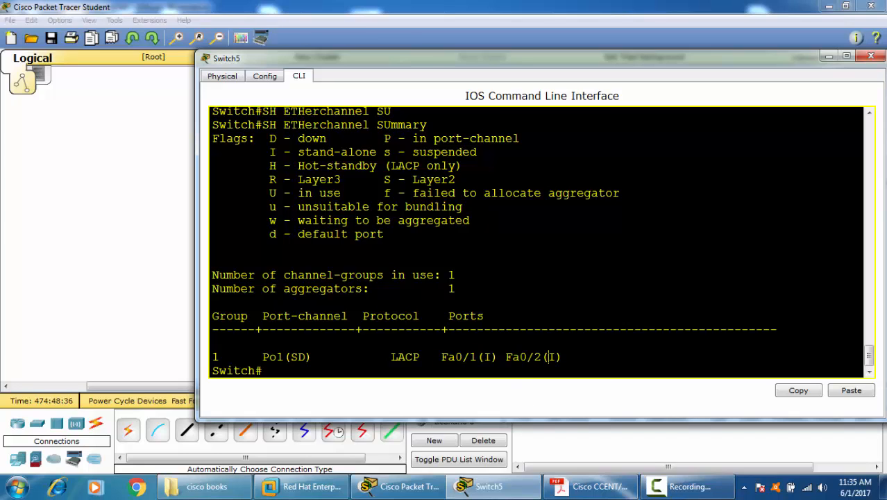
left_click_drag(263, 151, 377, 152)
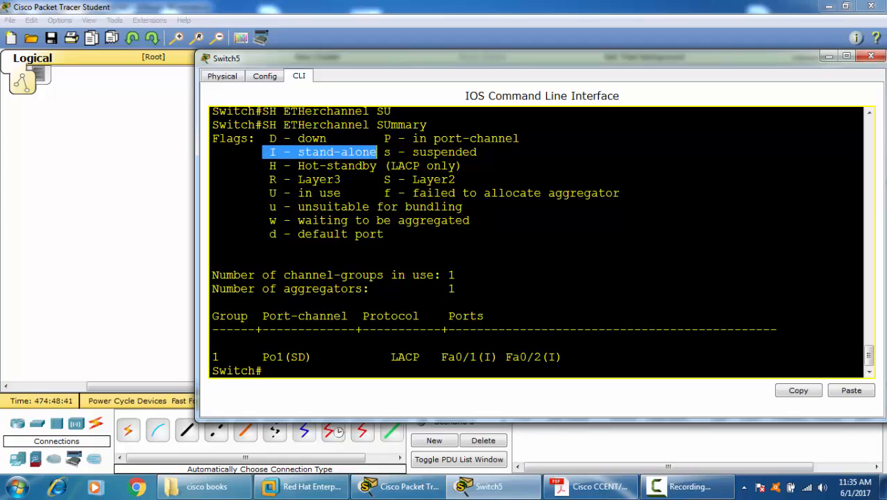
left_click(212, 247)
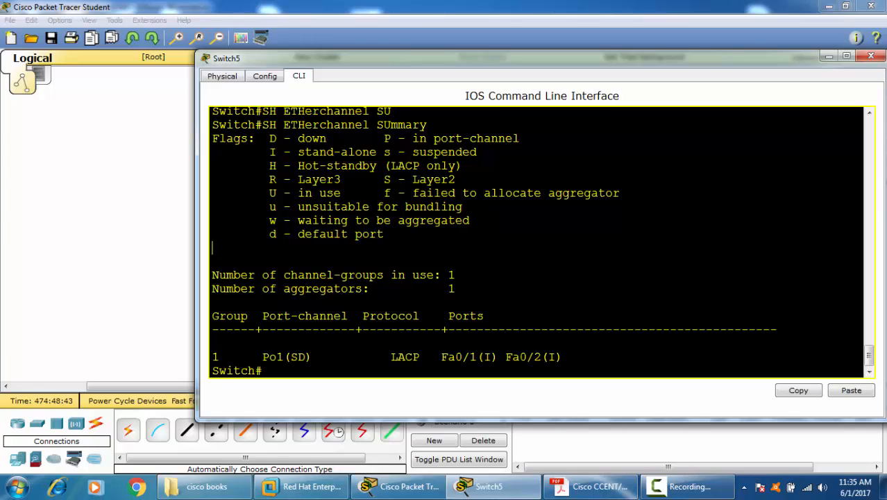
left_click_drag(289, 357, 319, 357)
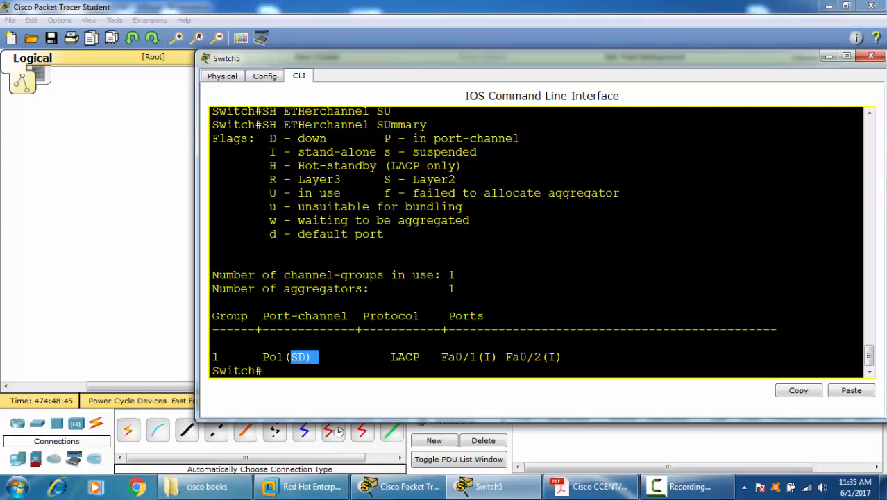
left_click_drag(383, 152, 477, 151)
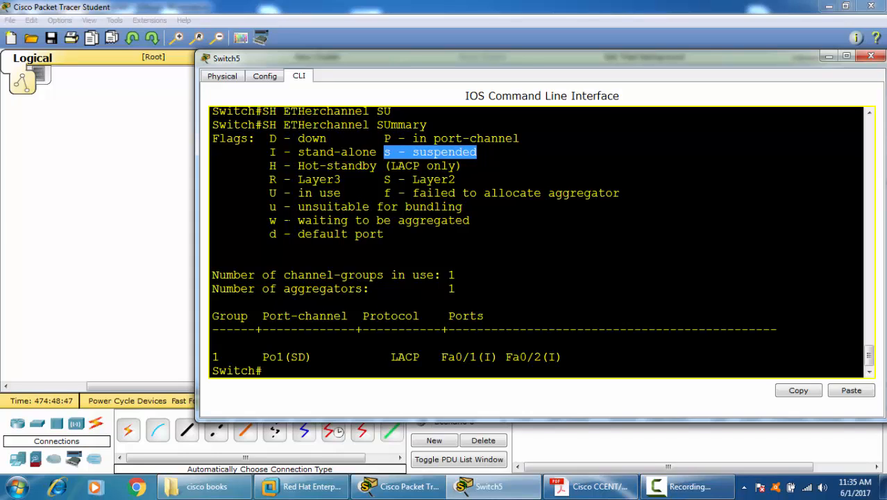
left_click_drag(262, 138, 347, 138)
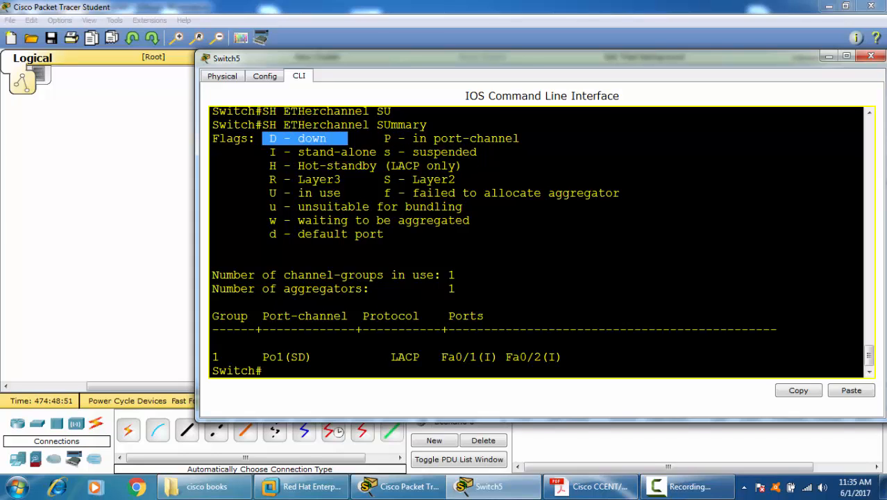
Step: Close the Switch5 window and open a command-line session on Switch6
left_click(870, 55)
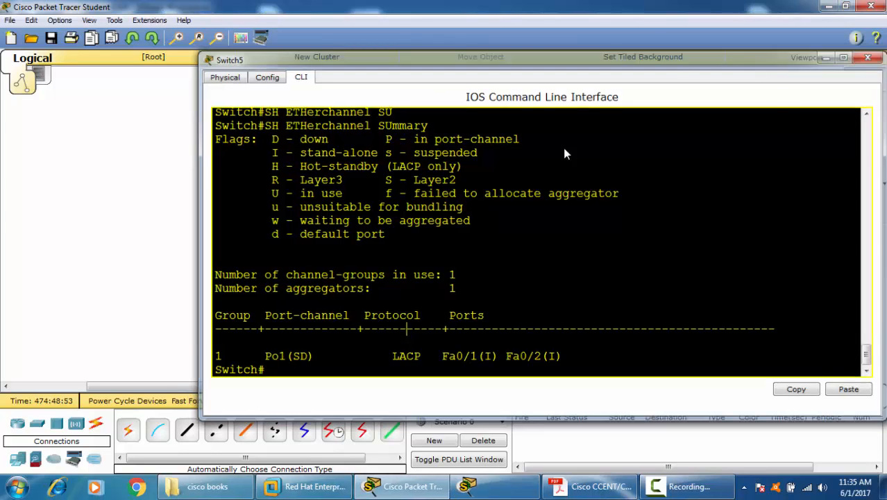
left_click(618, 178)
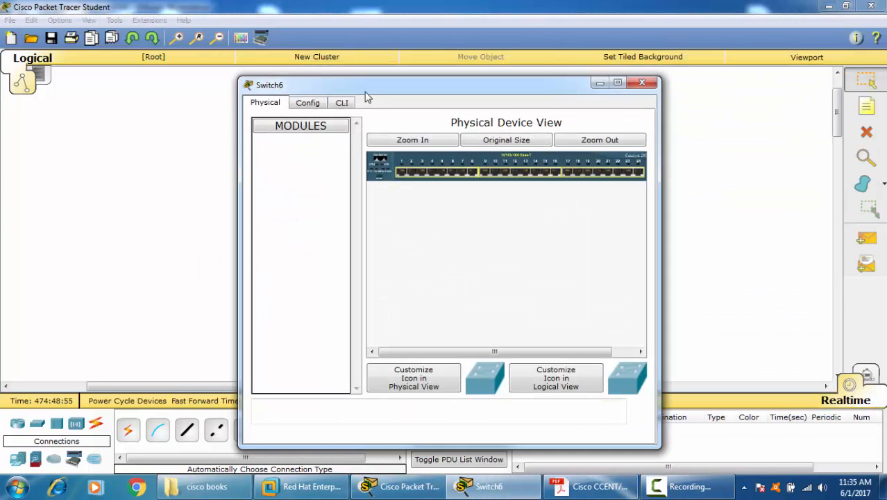
left_click(341, 103)
key("Return")
key("Return")
key("Return")
key("Return")
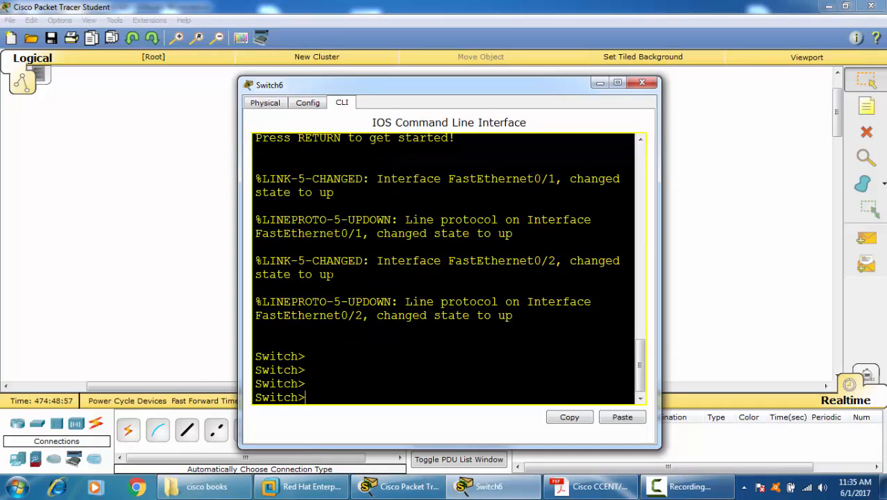
Step: Enter privileged mode on Switch6 with ENA, and close its window without starting any configuration
type("ENA")
key("Return")
key("Return")
key("Return")
key("Return")
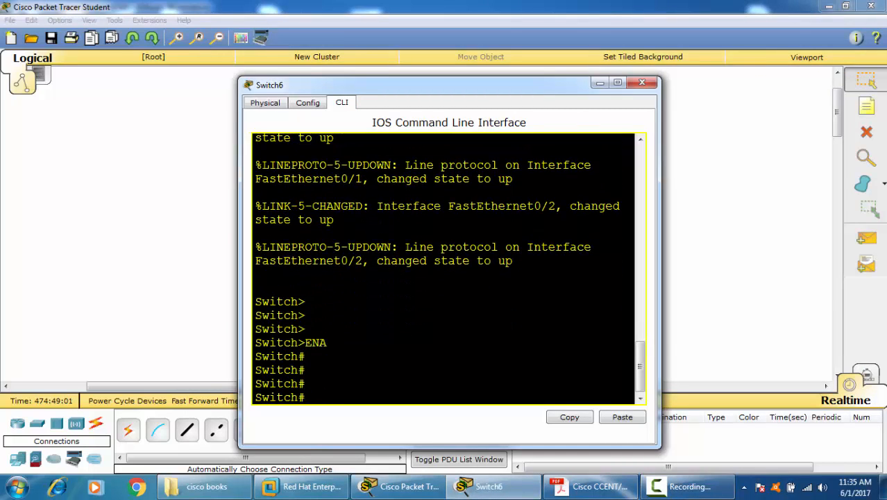
type("CON")
key("Tab")
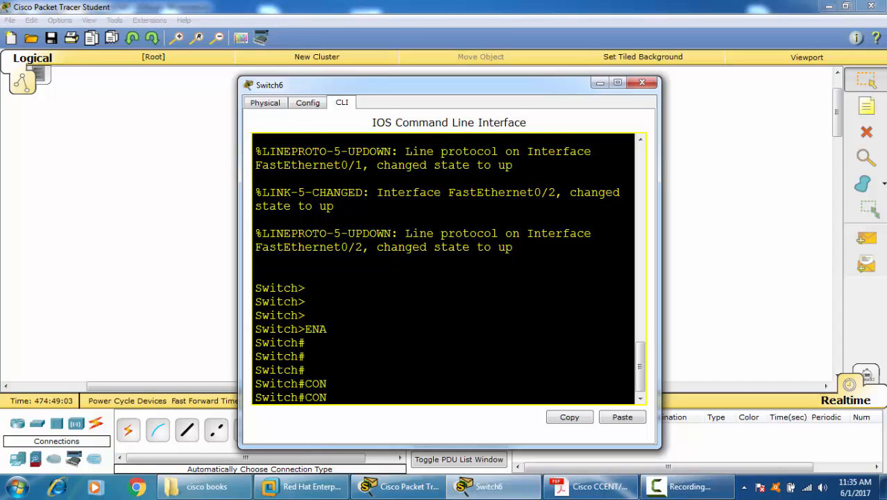
left_click(641, 83)
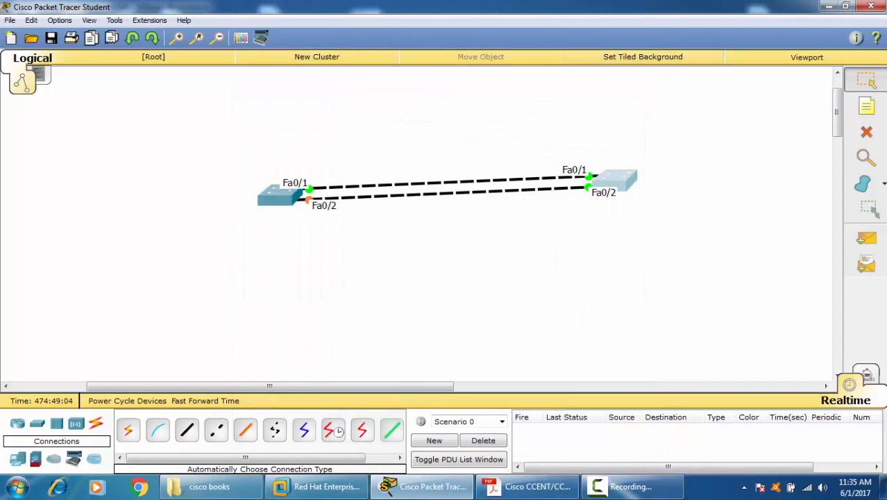
Step: Switch to Simulation mode and limit the visible events to LACP
left_click(866, 375)
left_click(753, 350)
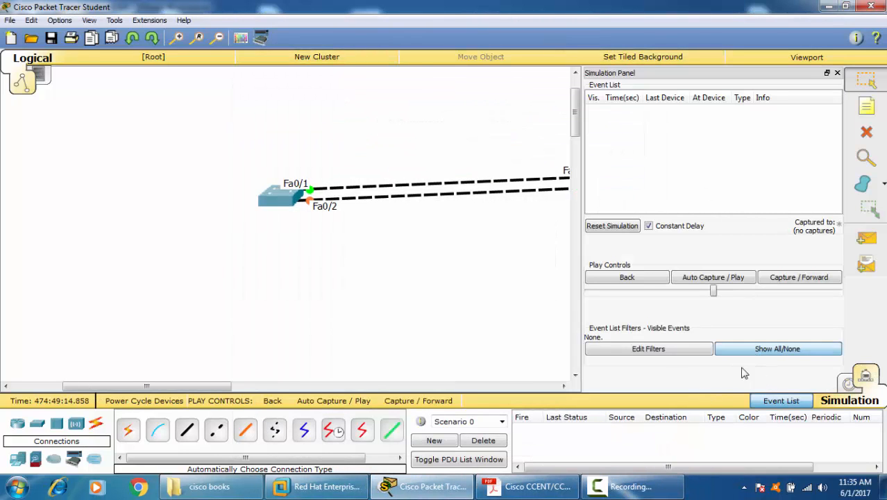
left_click(689, 352)
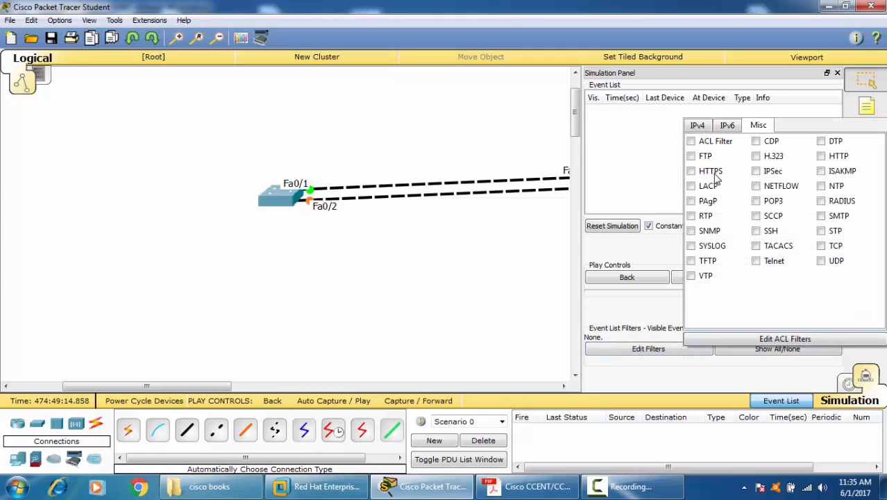
left_click(836, 73)
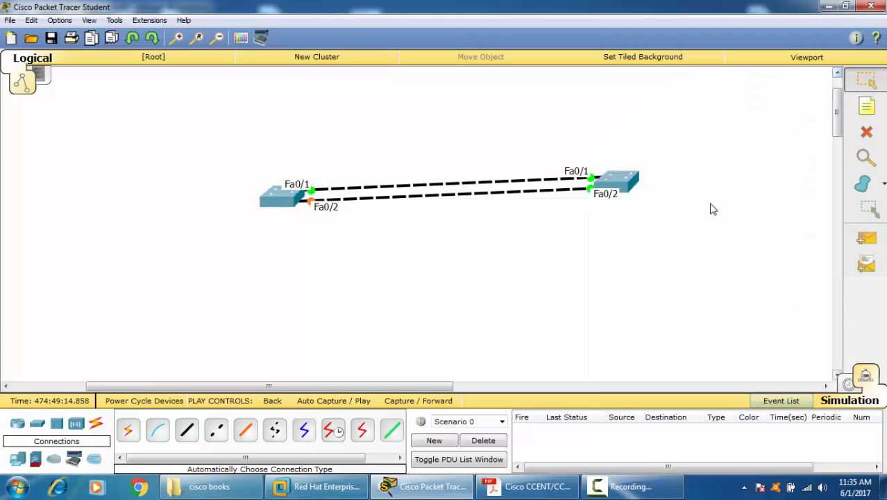
Step: Advance the simulation by one capture and open the inbound PDU details of the LACP frame at Switch6
left_click(435, 401)
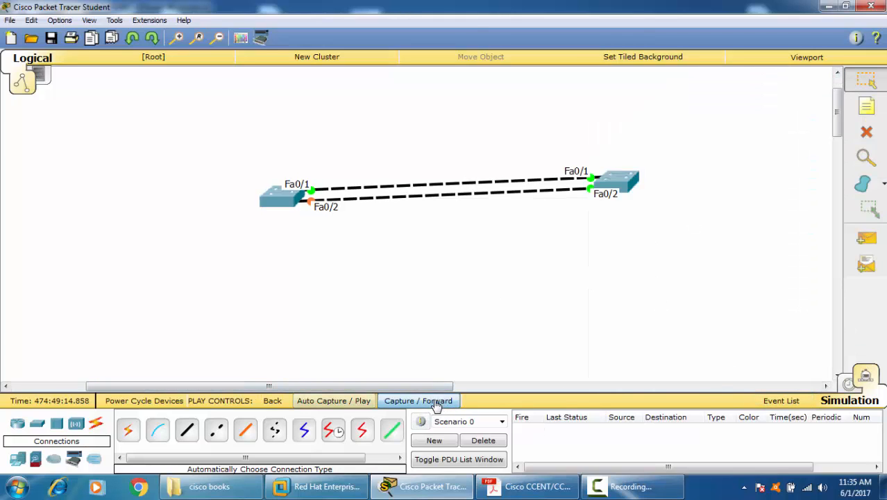
left_click(634, 189)
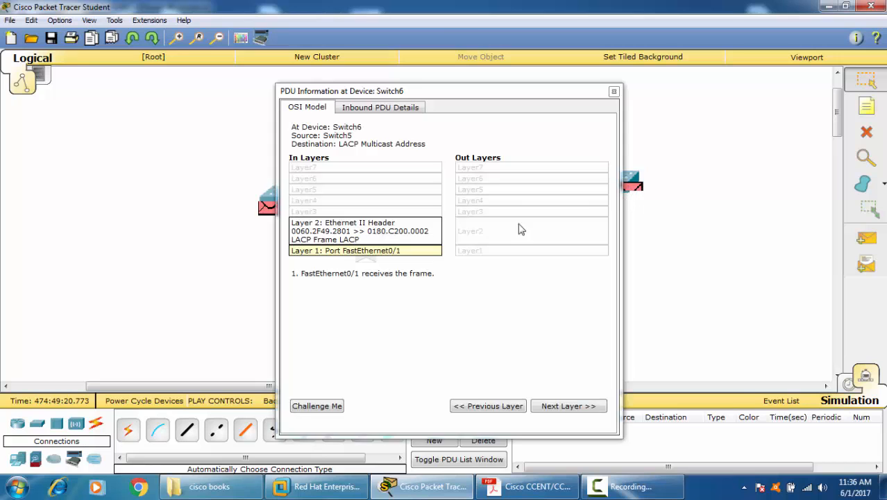
left_click(389, 108)
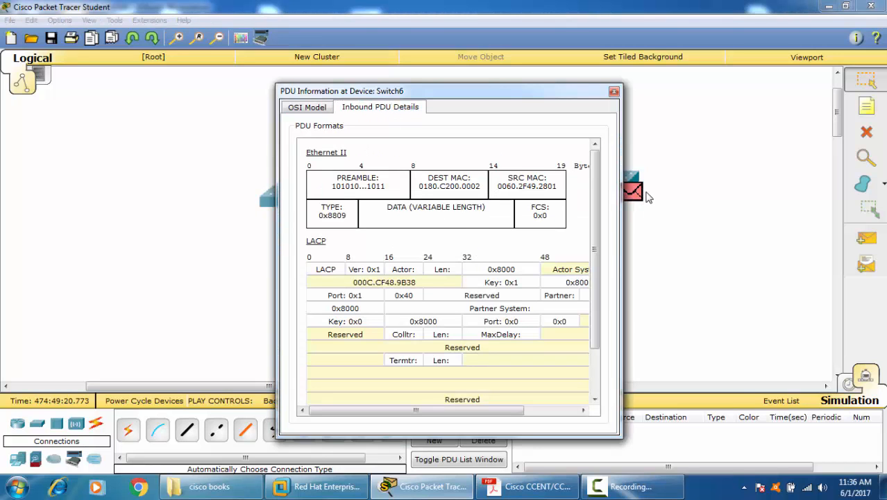
Step: Widen the PDU window and examine the actor's port, system address and key fields in the LACP frame
left_click_drag(622, 202, 845, 233)
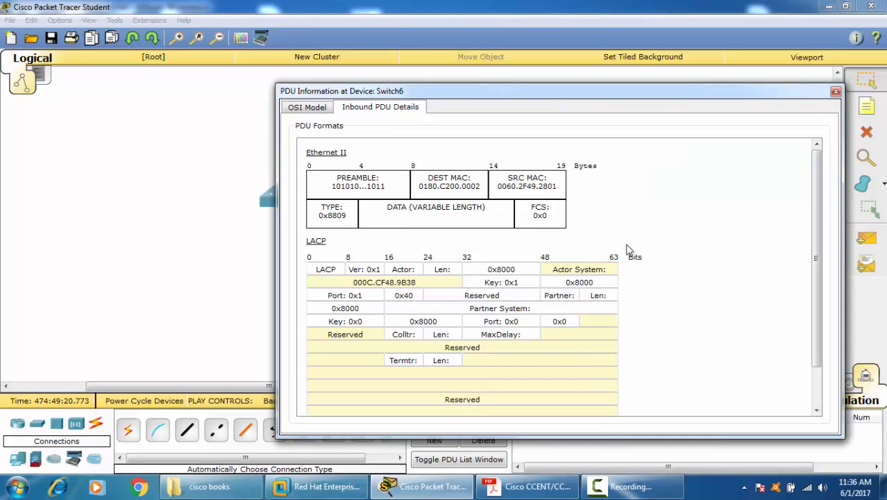
scroll(635, 234, "down", 2)
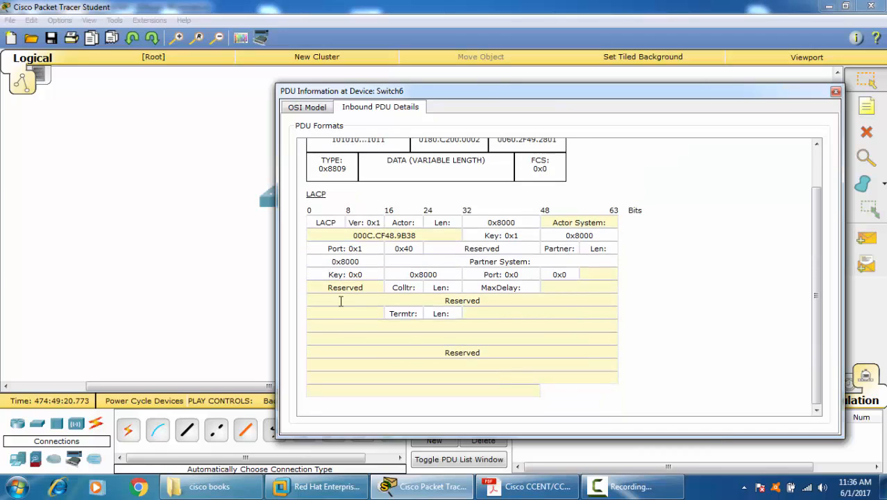
left_click_drag(369, 250, 310, 251)
left_click_drag(424, 237, 329, 239)
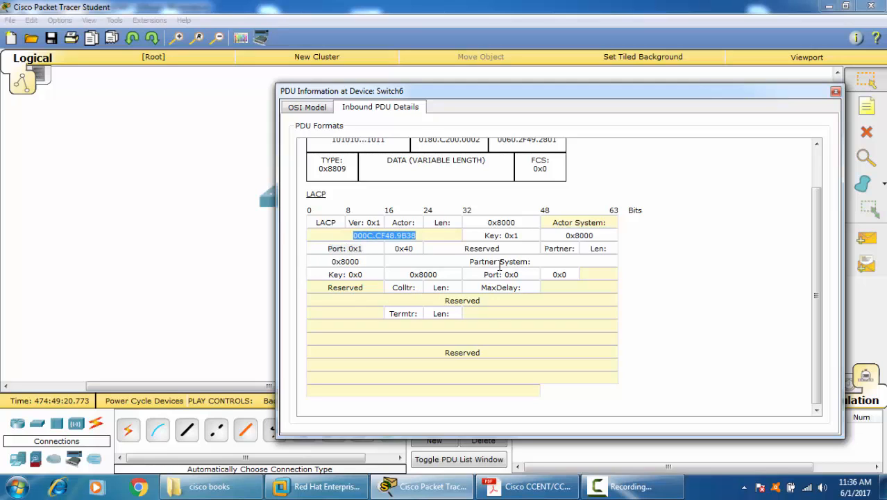
left_click_drag(479, 235, 534, 240)
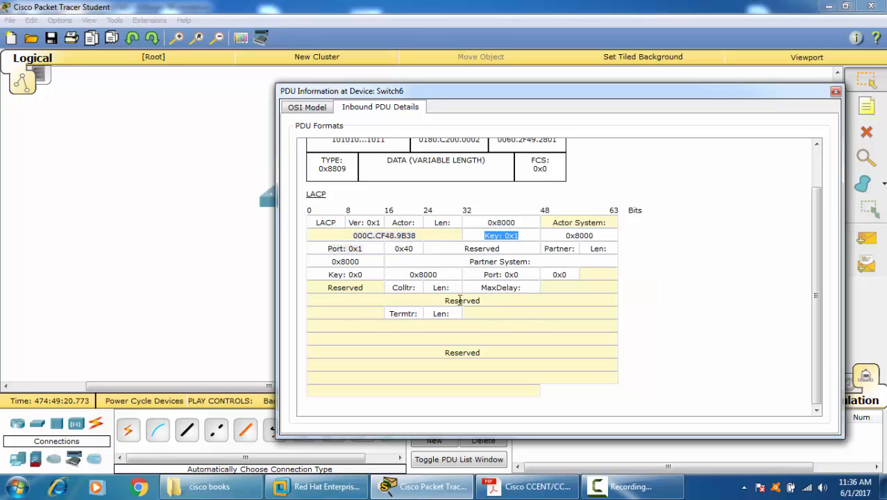
Step: Close the PDU details of the frame at Switch6 and advance the LACP simulation by several captures
left_click(836, 91)
left_click(410, 401)
left_click(413, 402)
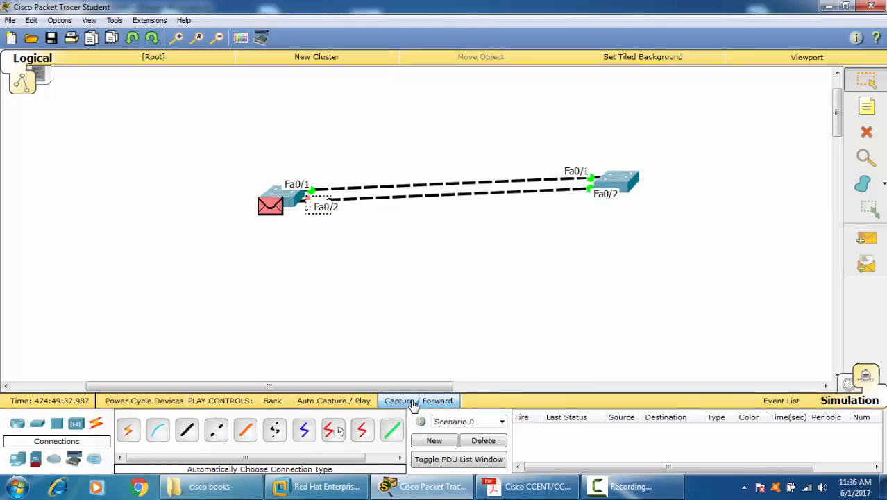
left_click(413, 401)
left_click(413, 402)
left_click(413, 402)
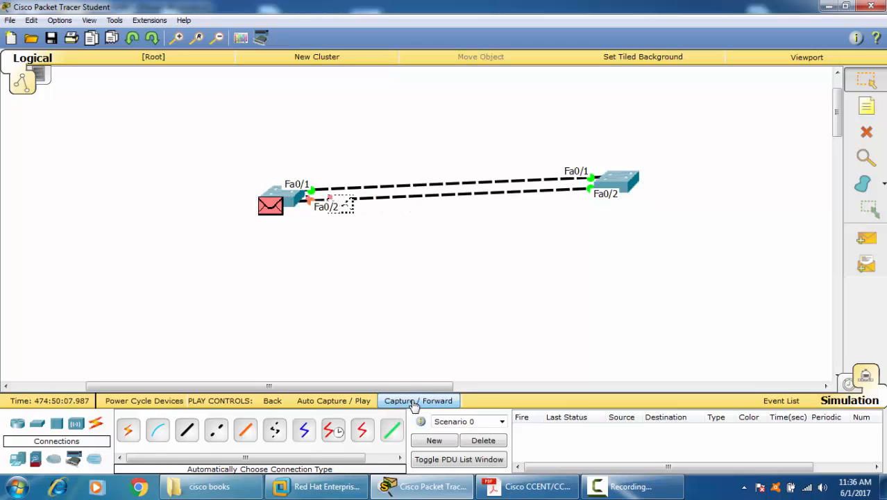
left_click(414, 402)
left_click(413, 401)
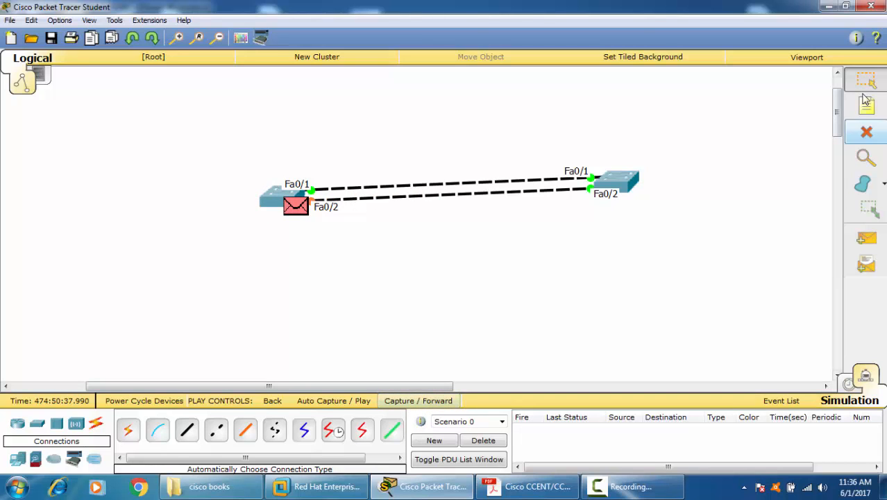
Step: Open the Switch6 command line, clear the leftover CON entry and enter global configuration mode with CONF T
left_click(626, 187)
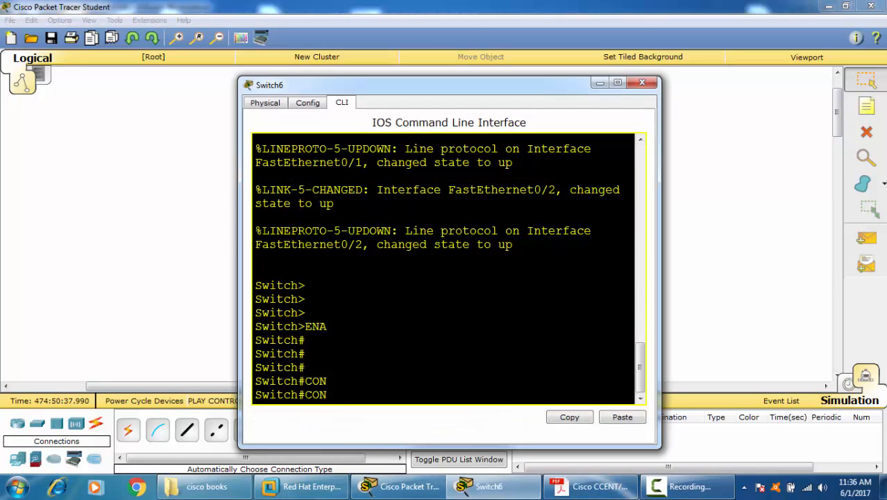
key("BackSpace")
key("BackSpace")
key("Return")
key("Return")
key("Return")
key("Return")
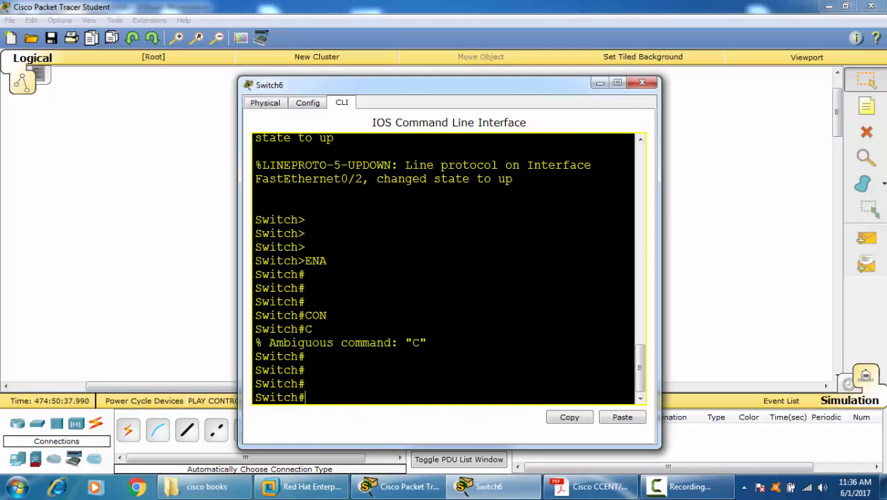
type("CONF T")
key("Return")
type("\\")
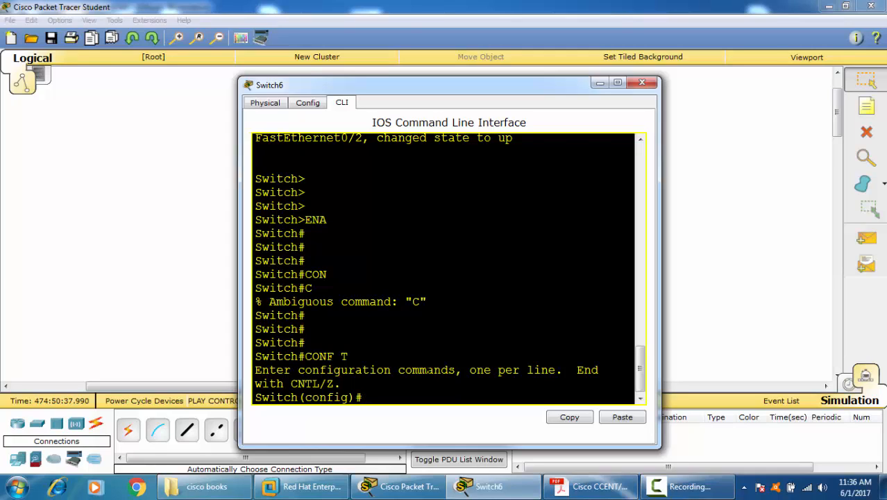
Step: Enter interface range configuration for FastEthernet 0/1-2 on Switch6
type("IN")
key("Tab")
type("R")
key("Tab")
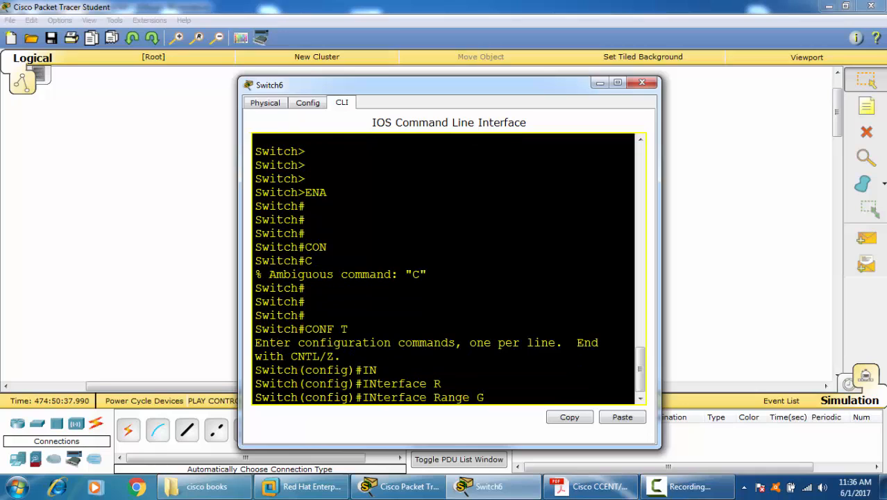
type("F")
key("Tab")
type("0/")
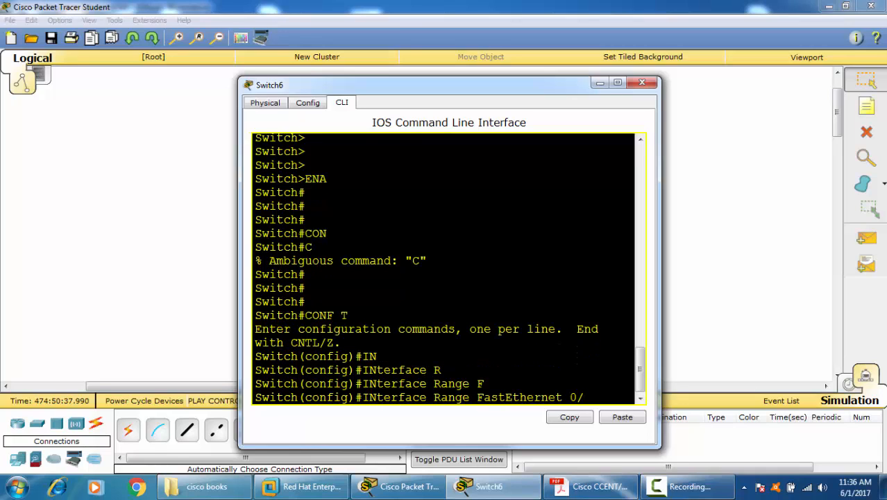
type("1-2")
key("Return")
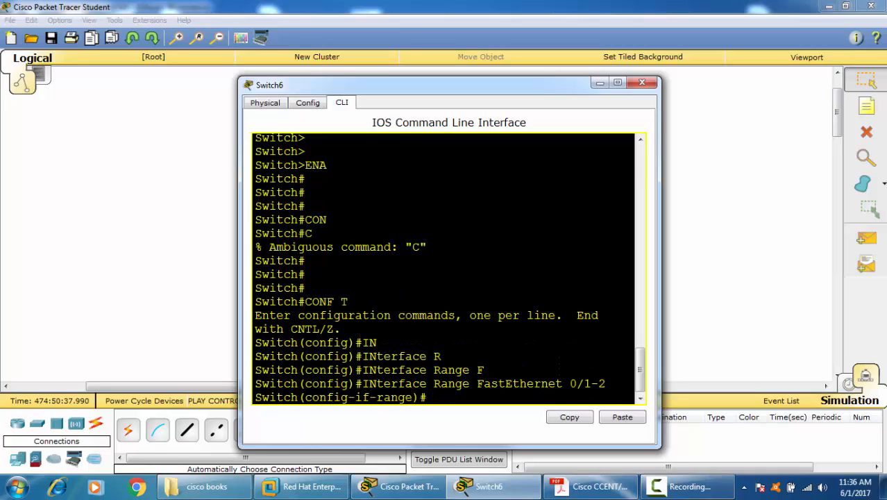
type("CHNNEL-G")
key("Tab")
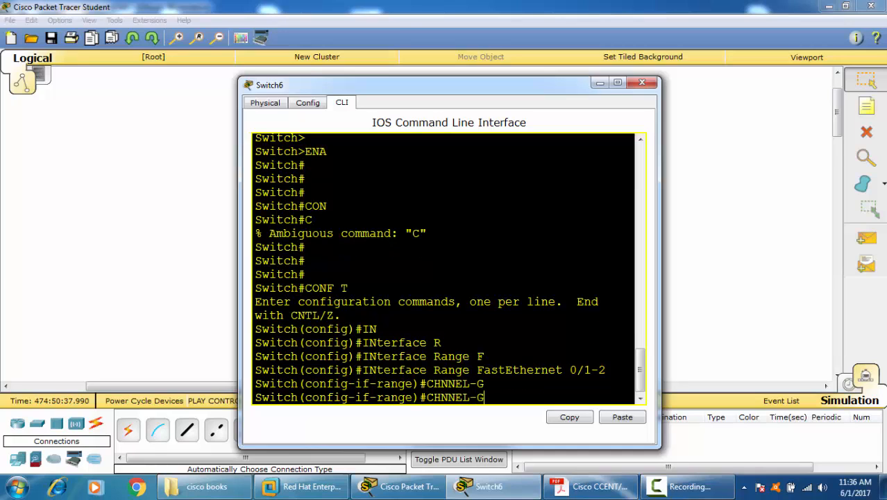
type("R")
key("Tab")
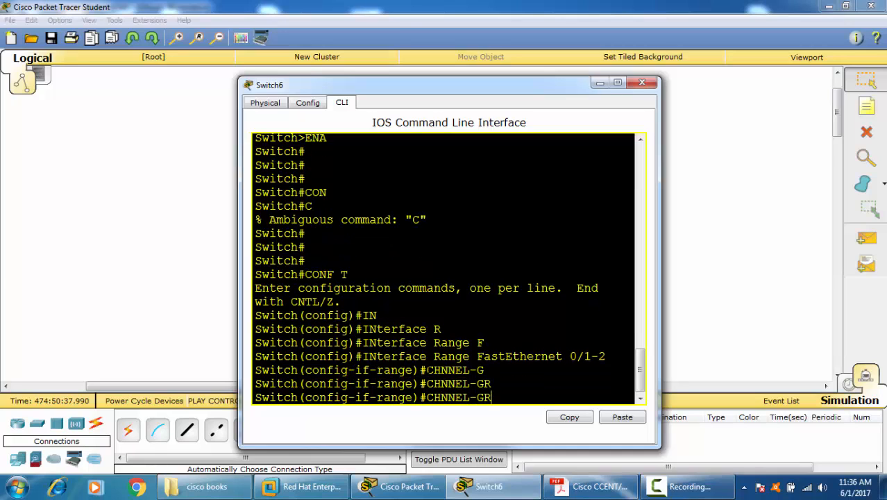
key("BackSpace")
key("BackSpace")
key("BackSpace")
key("BackSpace")
key("BackSpace")
key("BackSpace")
key("BackSpace")
key("BackSpace")
key("BackSpace")
type("CNANNEL")
key("BackSpace")
key("BackSpace")
key("BackSpace")
key("BackSpace")
key("BackSpace")
key("BackSpace")
key("BackSpace")
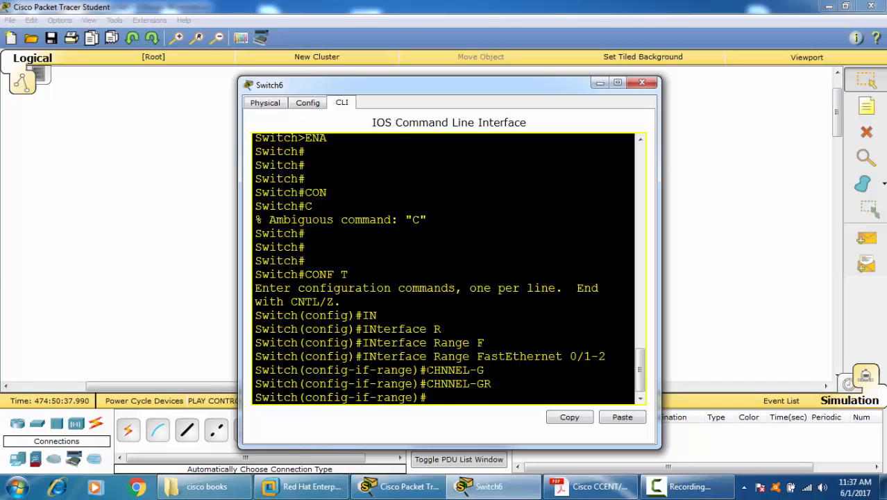
Step: Start the CHANNEL-Group 2 command for the interface range and request help on its next keyword
type("CHANNEL-")
type("G")
key("Tab")
type("2")
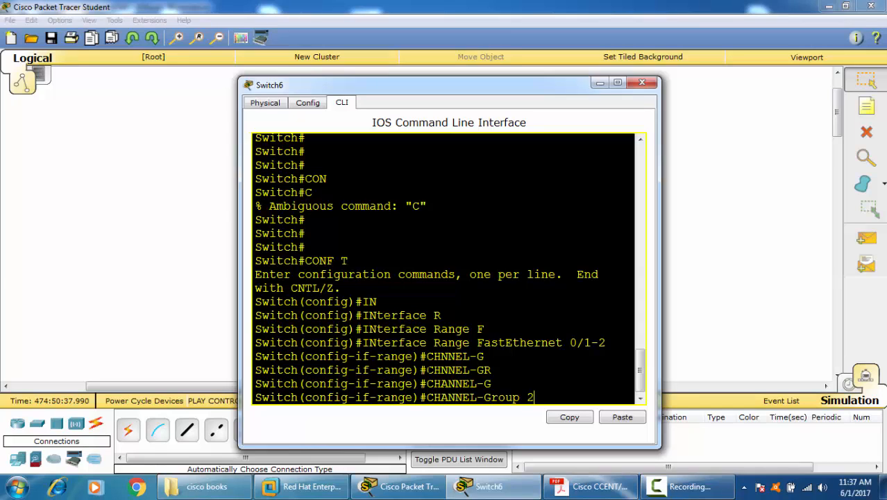
type(" ?")
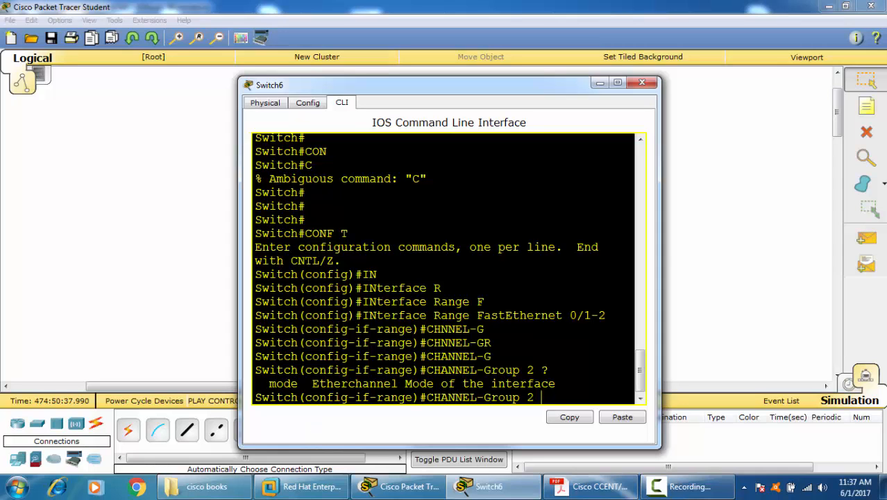
Step: Widen and reposition the Switch6 window, add the Mode keyword to the channel-group command and list the available modes
left_click_drag(661, 227, 881, 226)
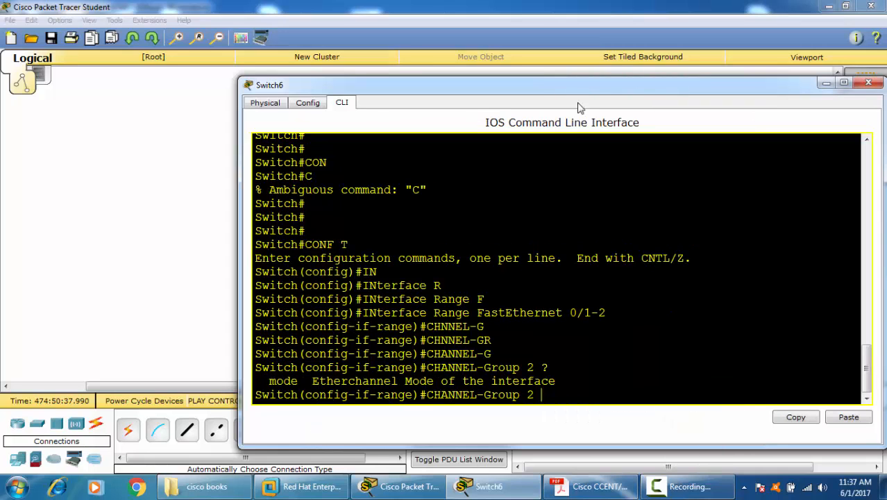
left_click_drag(522, 82, 433, 58)
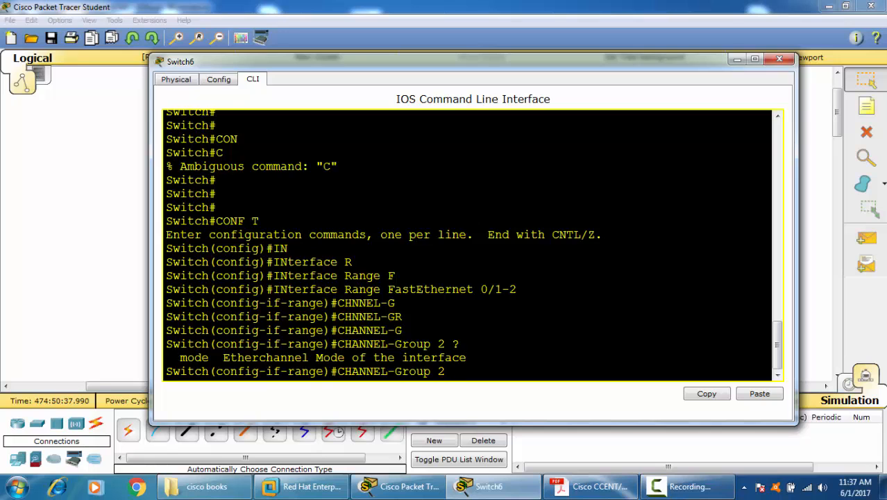
type("?M")
key("Tab")
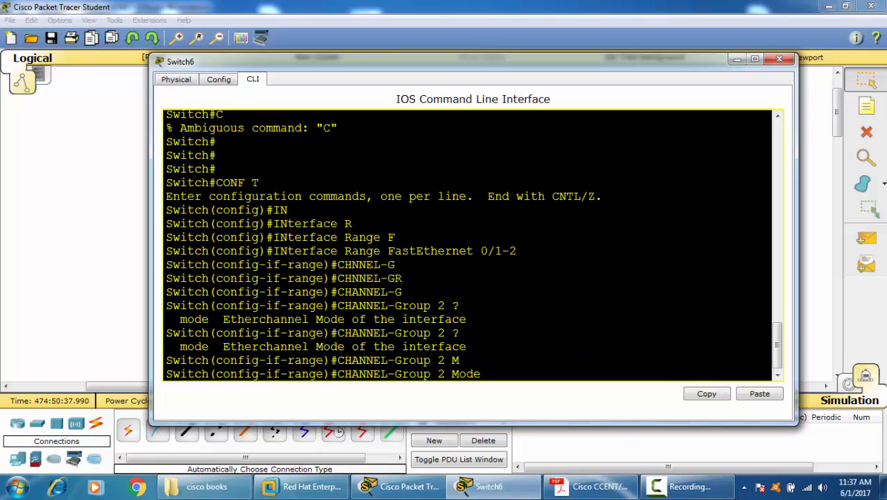
type("?")
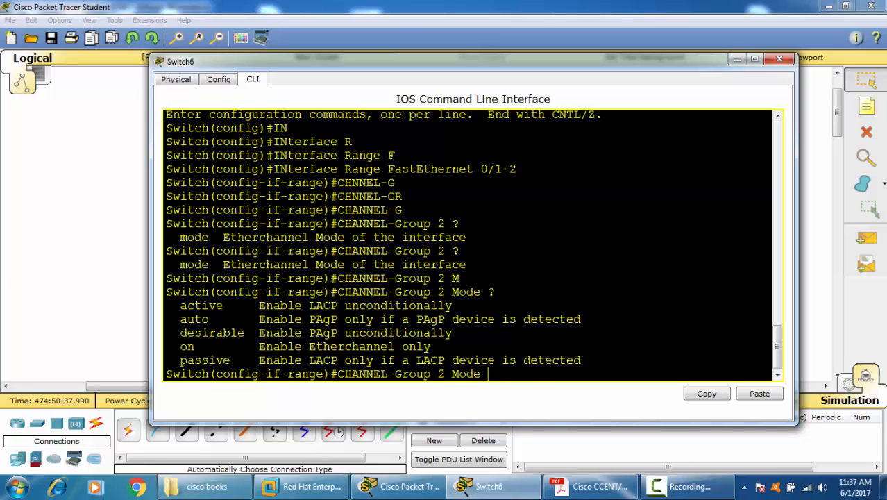
Step: Assign FastEthernet 0/1-2 to channel group 2 in LACP passive mode and leave configuration mode
type("PA")
key("Tab")
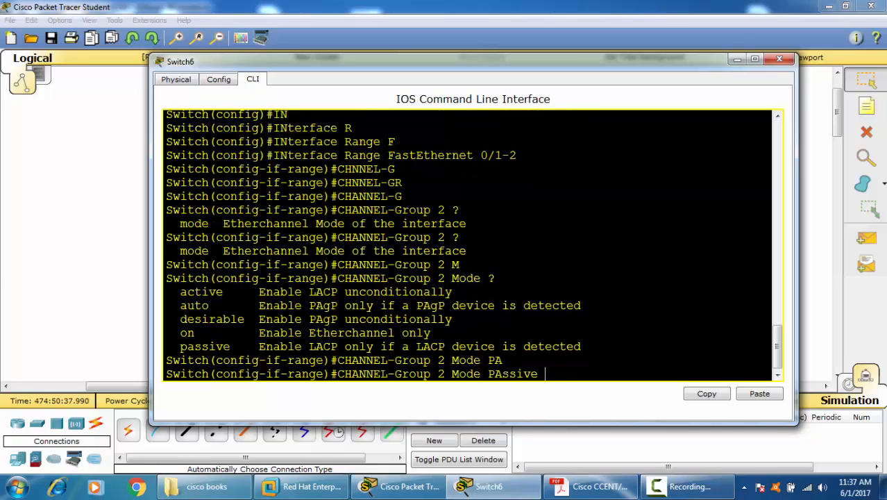
type("?")
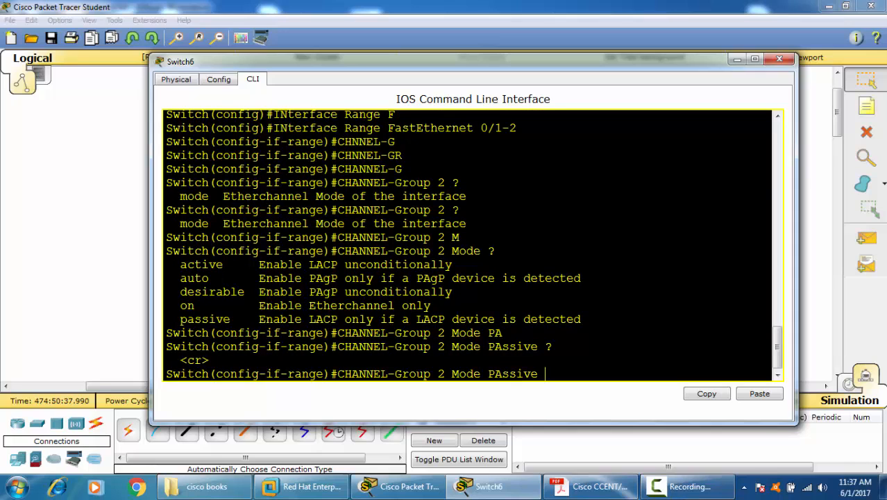
key("Return")
key("ctrl+z")
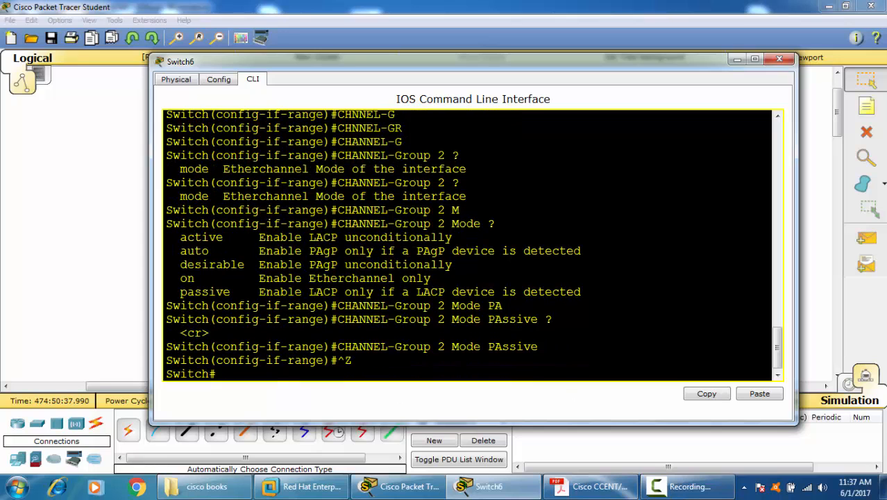
Step: Minimize the Switch6 window, advance the simulation by two captures and open the inbound PDU details of the LACP frame at Switch5
left_click(737, 59)
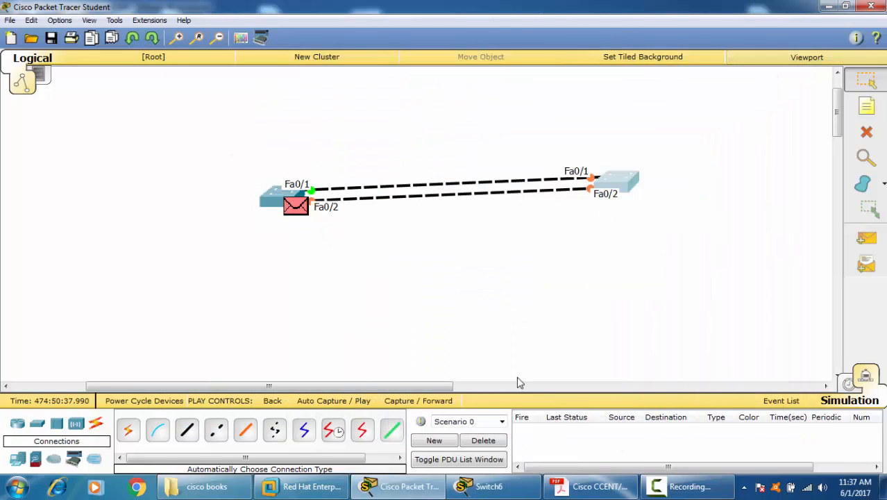
left_click(428, 403)
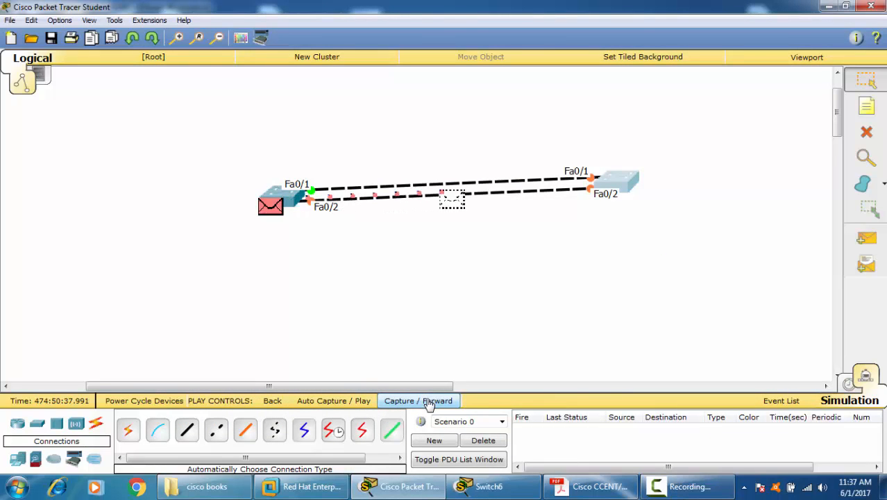
left_click(429, 402)
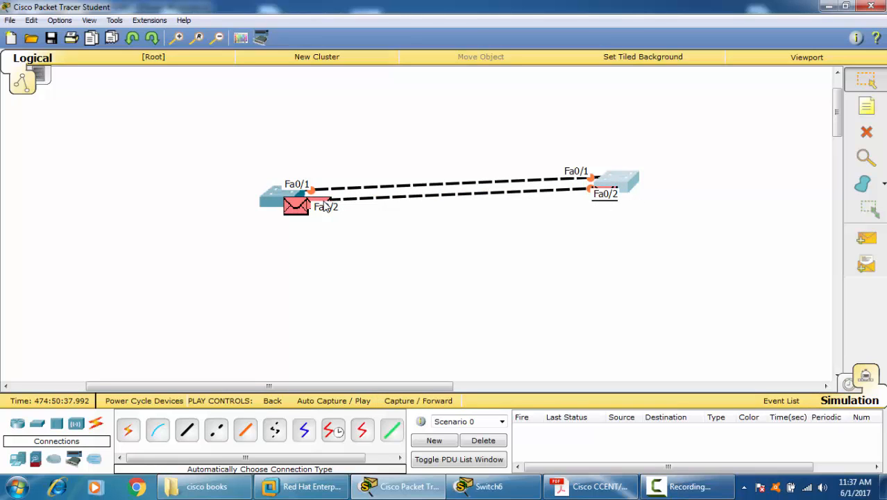
left_click(326, 206)
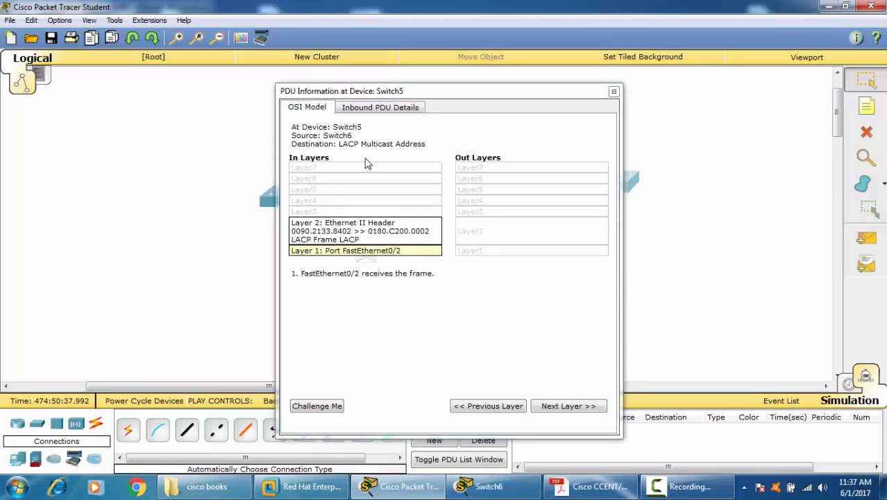
left_click(380, 109)
Step: Widen the PDU window, examine the actor's system address, key and port and the partner key, and close it
left_click_drag(623, 253, 868, 293)
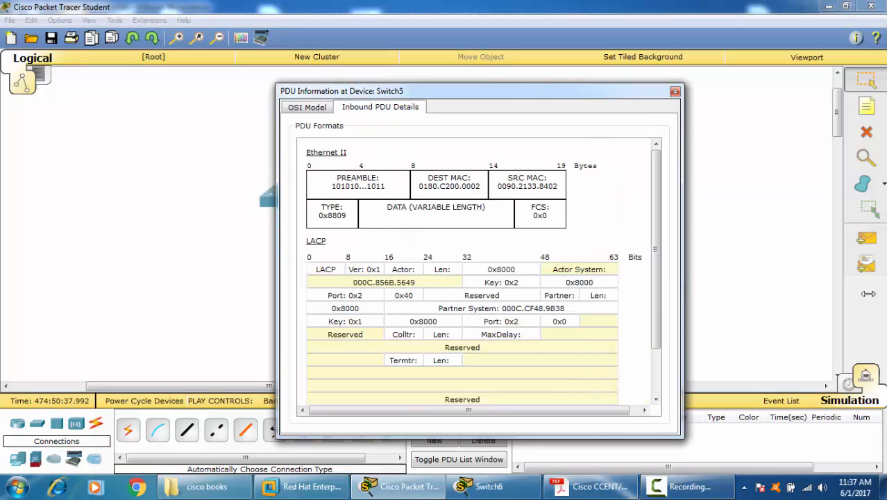
scroll(694, 316, "down", 1)
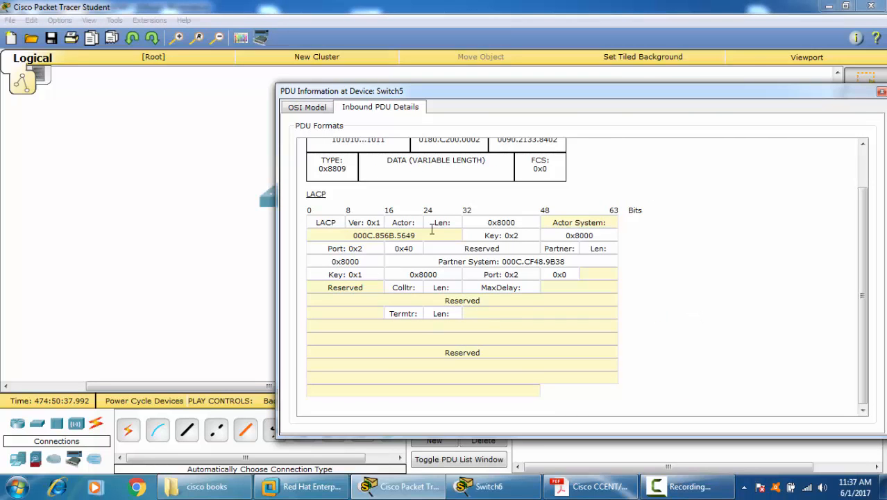
double_click(392, 237)
left_click_drag(518, 236, 482, 240)
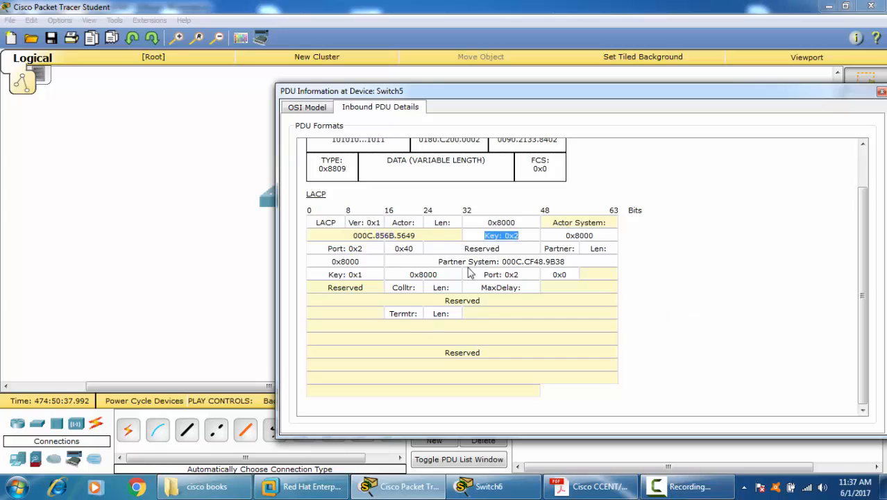
left_click_drag(362, 248, 328, 247)
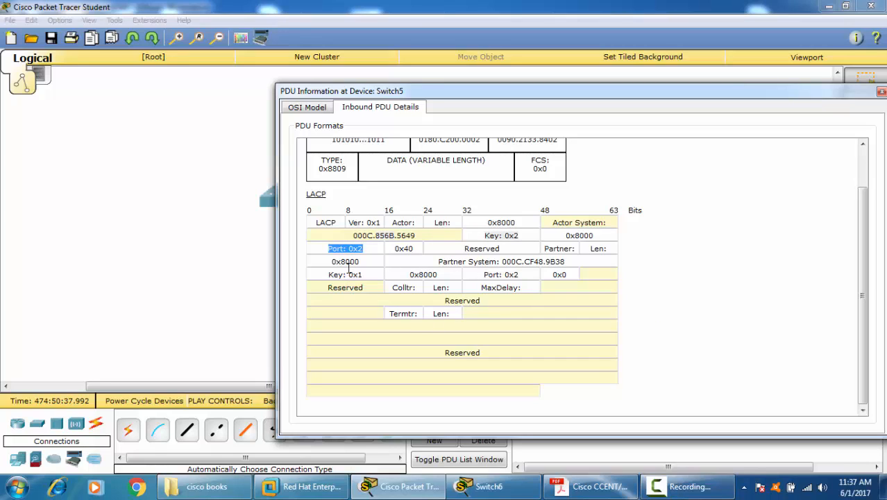
left_click_drag(362, 274, 328, 274)
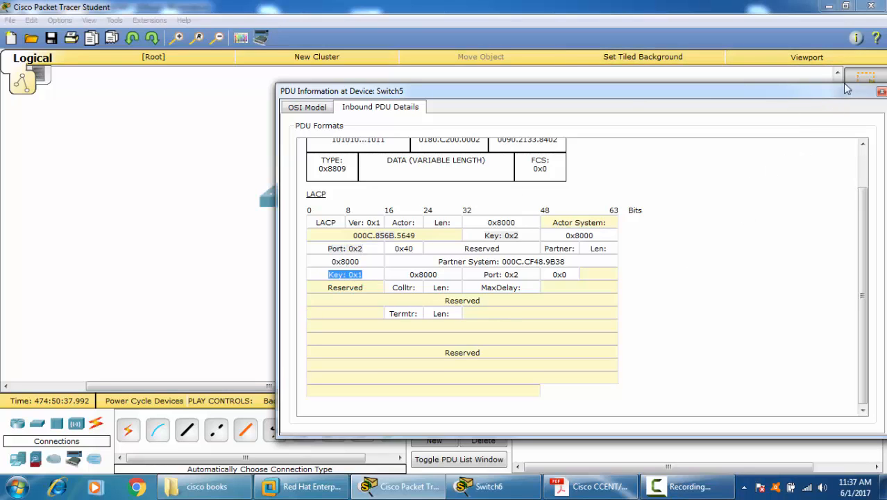
left_click(881, 90)
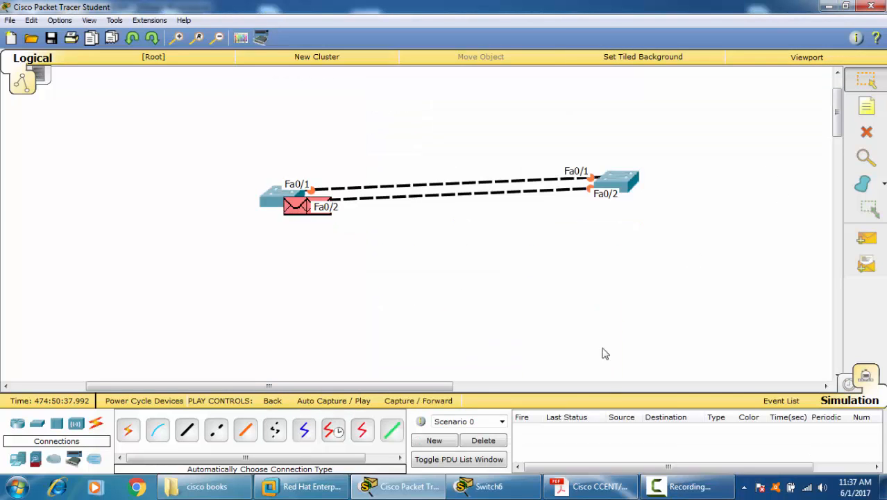
Step: Return to Realtime mode and fast-forward the network time
left_click(849, 385)
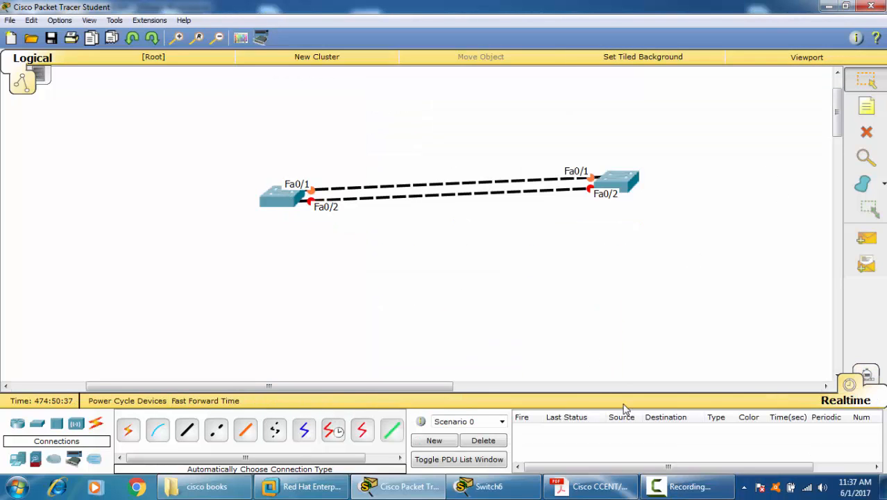
left_click(226, 406)
Step: Reopen the Switch6 command line and display the channel-group listing with SH ETHerchannel
left_click(623, 182)
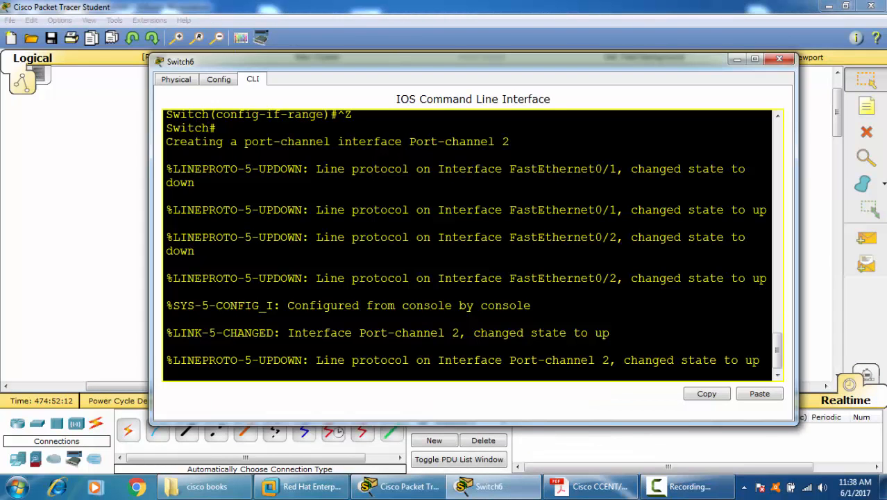
key("Return")
key("Return")
key("Return")
type("S")
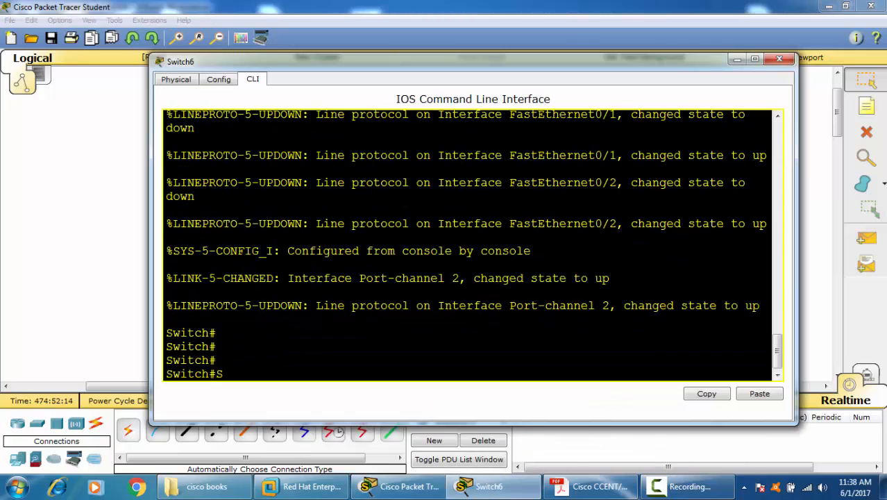
type("H ETH")
key("Tab")
key("Return")
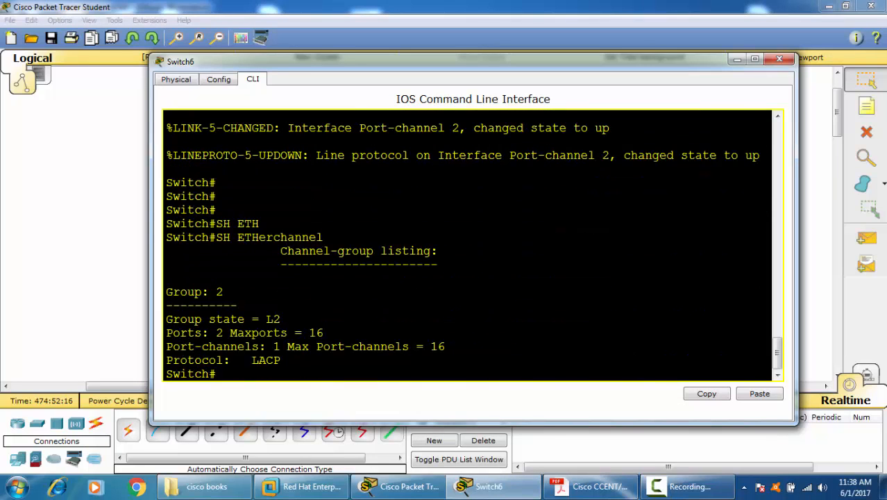
Step: Check the port counts in the Switch6 channel-group listing and display the EtherChannel summary with SH ETHerchannel SUmmary
left_click_drag(201, 333, 293, 346)
left_click(318, 379)
type("SH ETH")
key("Tab")
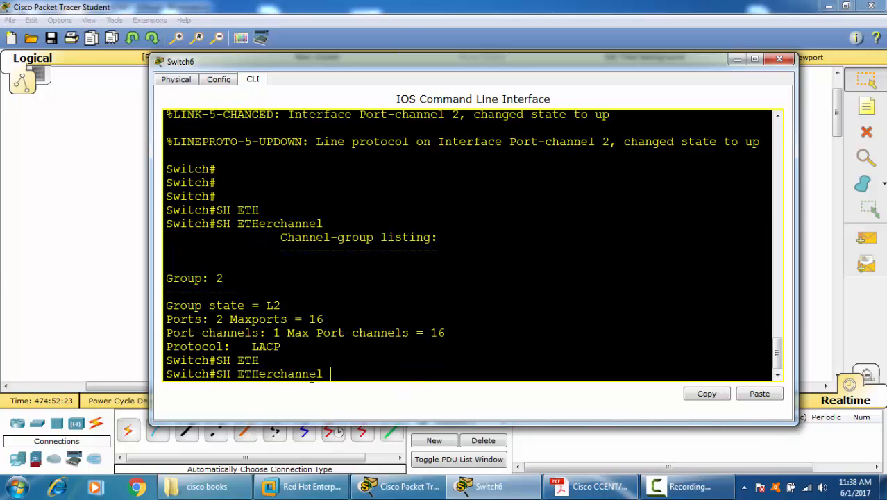
type("SU")
key("Tab")
key("Return")
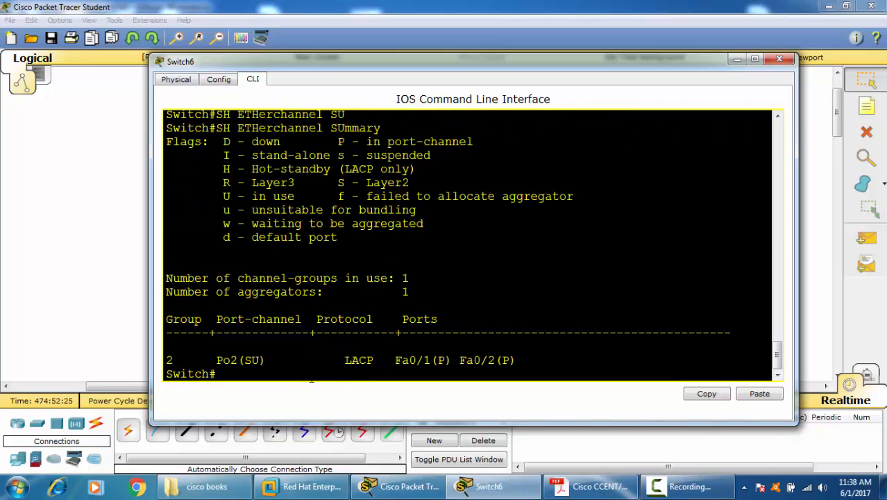
Step: Compare the status flags of Po2 and its member ports Fa0/1 and Fa0/2 with the flag legend in the summary
left_click_drag(242, 359, 267, 360)
left_click_drag(216, 197, 301, 196)
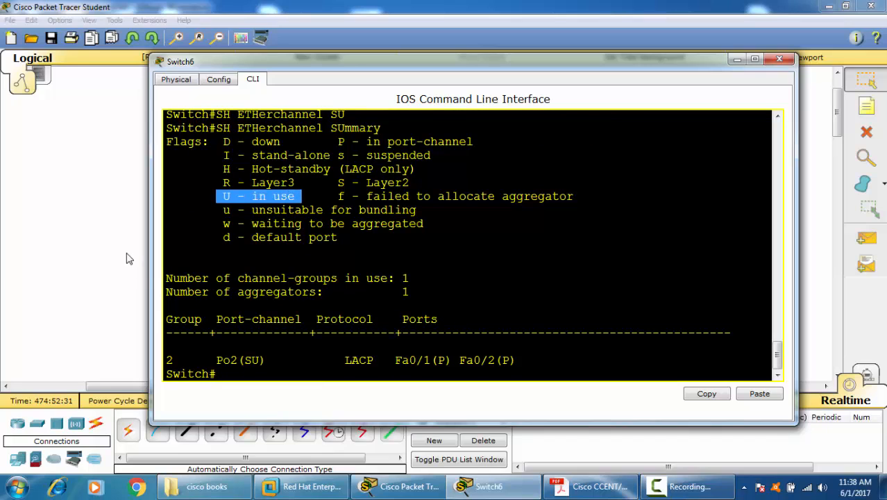
left_click(340, 258)
left_click_drag(429, 359, 522, 360)
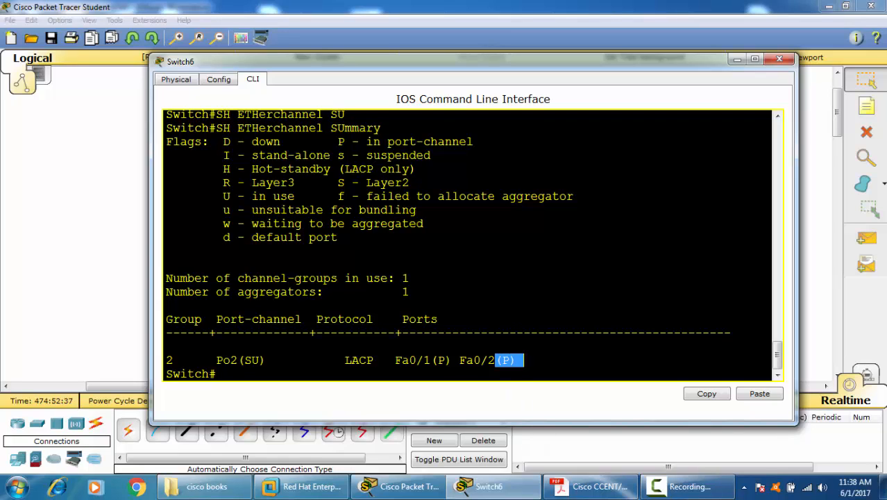
left_click_drag(330, 142, 473, 141)
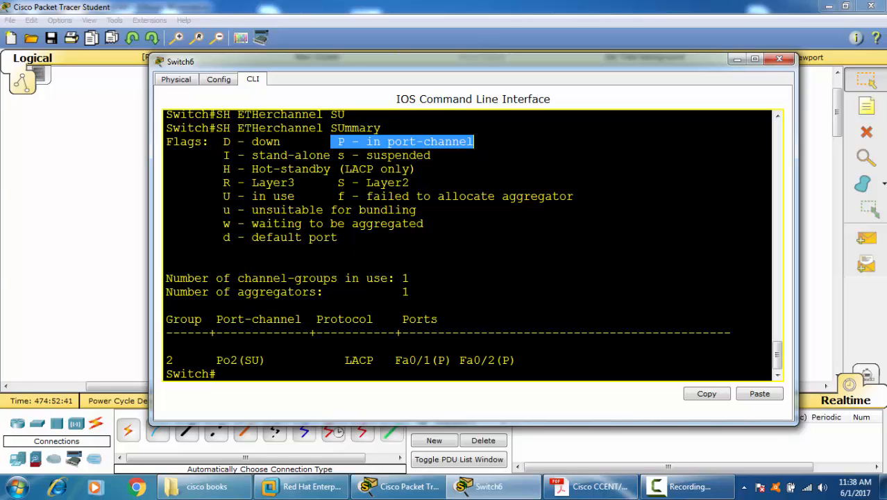
left_click(417, 168)
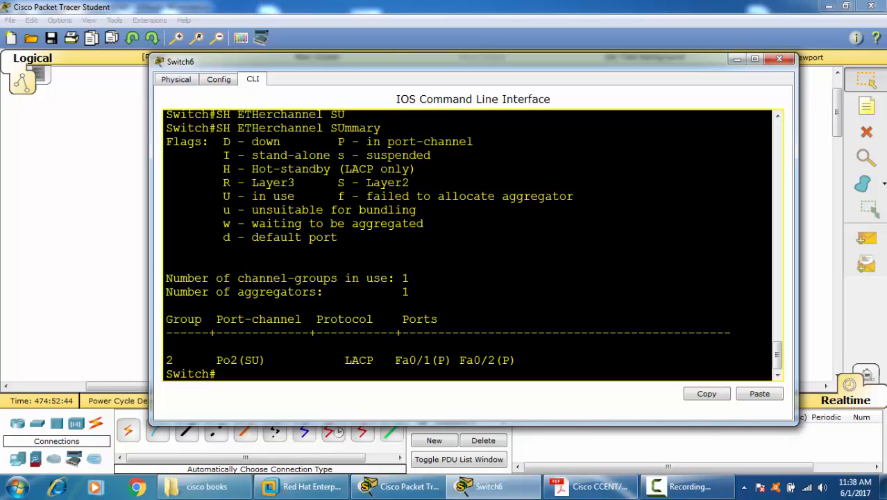
Step: Display the complete port-channel details on Switch6 with SH ETHerchannel POrt-channel
type("SH ETHY")
key("Tab")
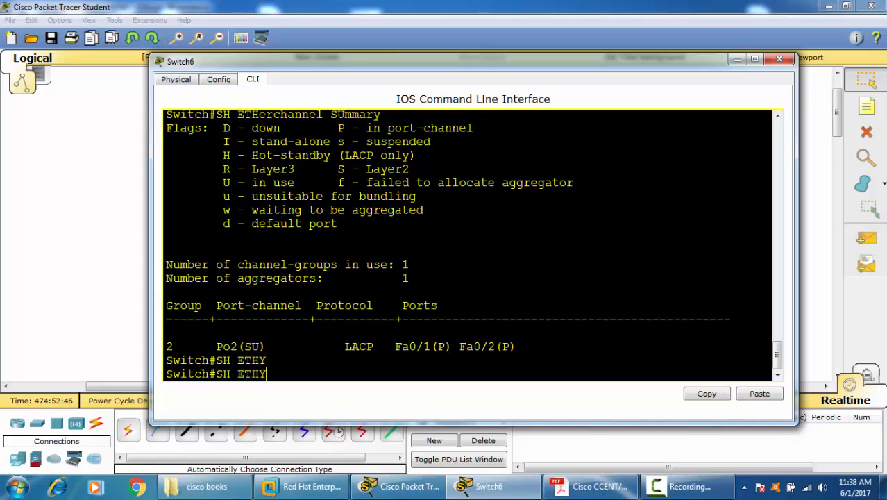
key("Tab")
key("BackSpace")
key("Tab")
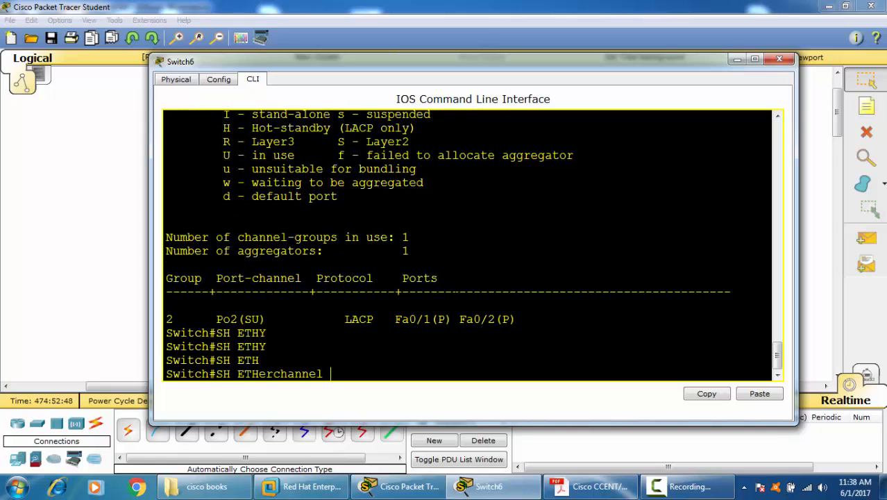
type("PO")
key("Tab")
key("Return")
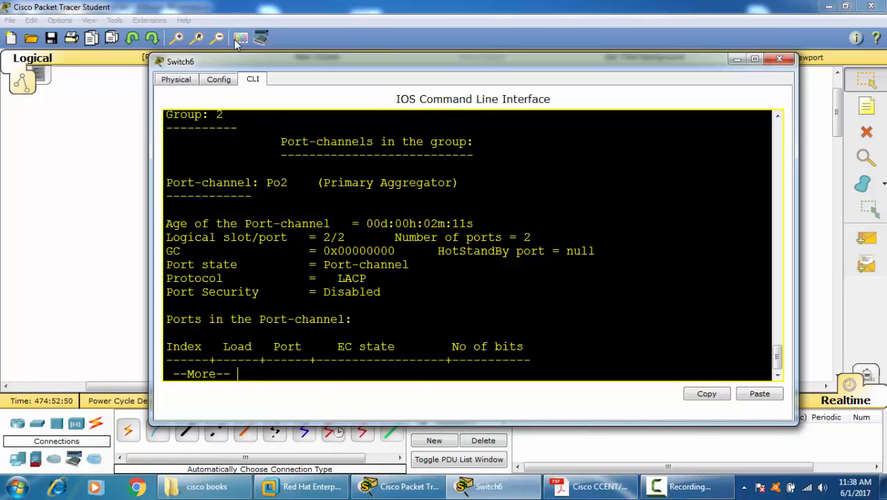
key("space")
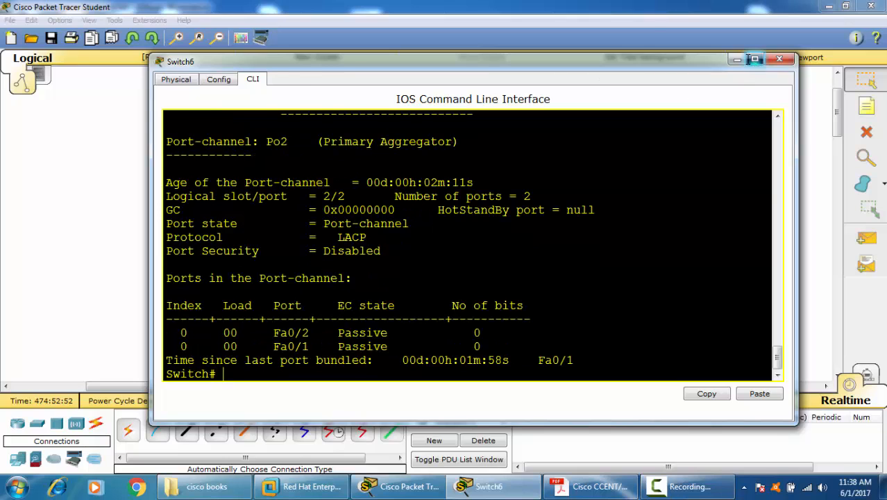
Step: Maximize the Switch6 window and examine the group number, port-channel name, age, logical slot and number of ports
left_click(754, 59)
left_click_drag(49, 124, 70, 123)
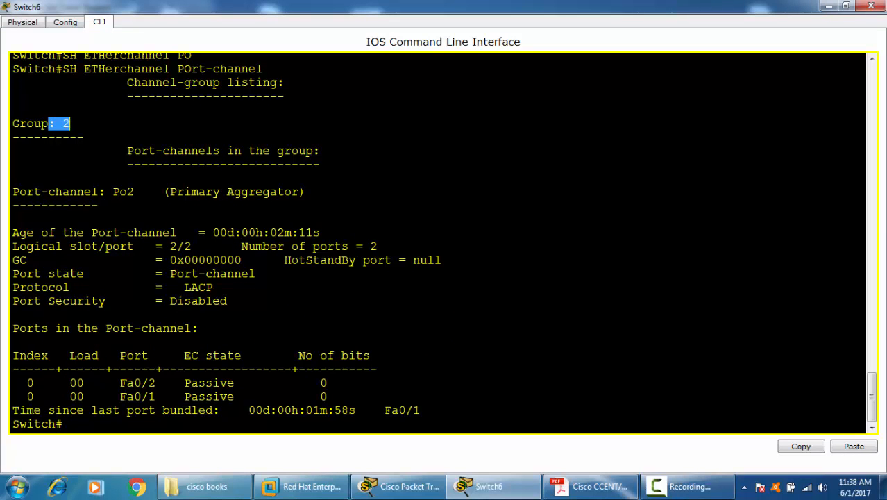
left_click_drag(120, 192, 150, 191)
left_click(156, 233)
left_click_drag(264, 233, 320, 232)
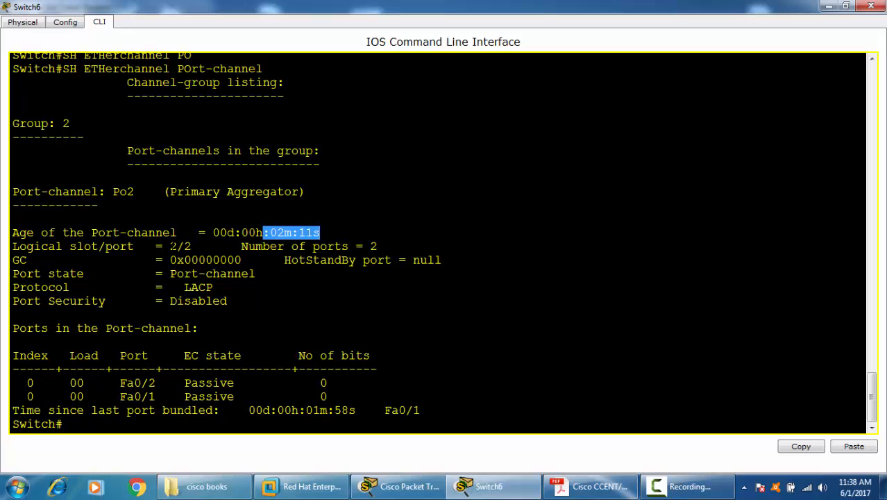
left_click_drag(171, 246, 178, 247)
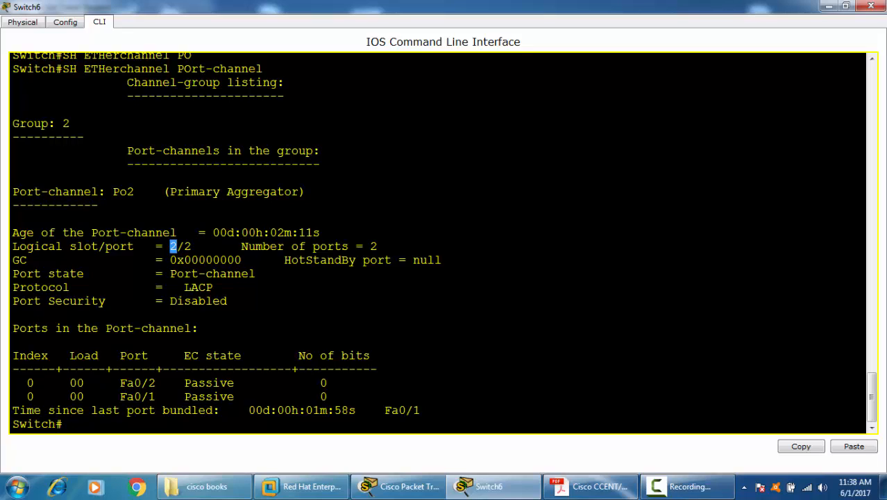
left_click(276, 247)
left_click_drag(362, 246, 377, 247)
left_click(377, 247)
Step: Examine the EC state of the member ports, the time since last bundling and the protocol, and close the Switch6 window
left_click_drag(120, 382, 249, 383)
left_click_drag(184, 396, 255, 396)
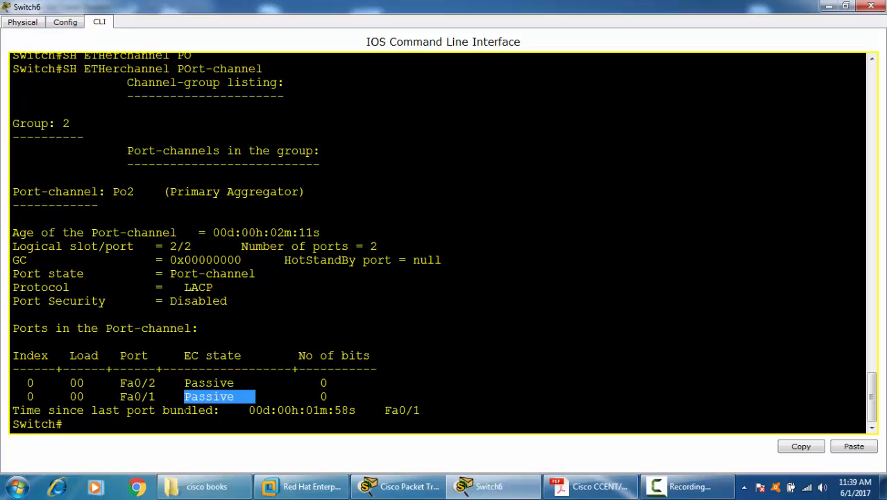
left_click(157, 424)
left_click(305, 410)
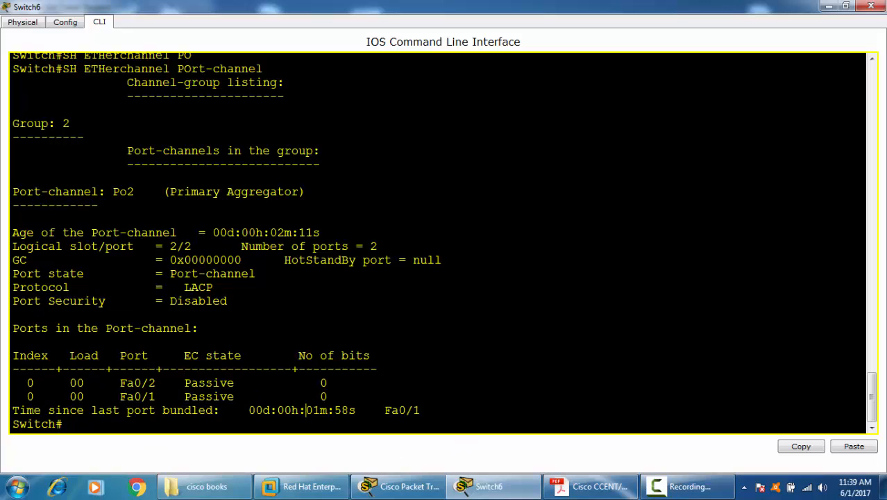
left_click_drag(305, 410, 355, 410)
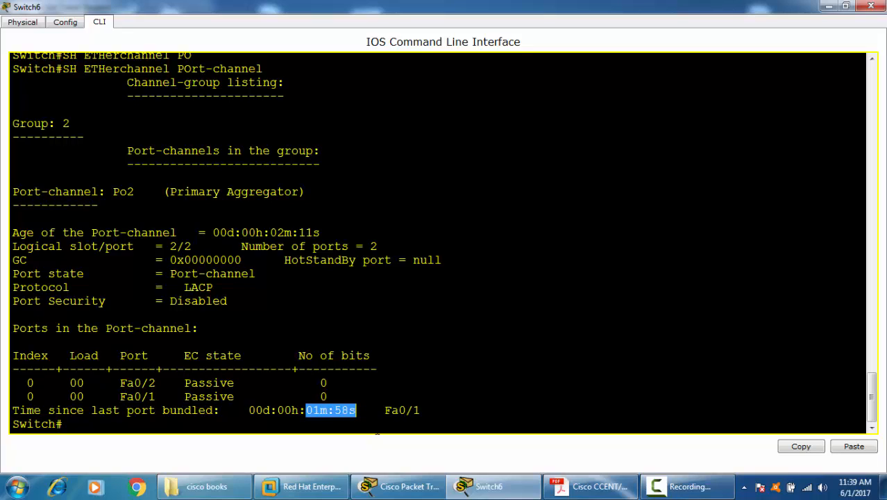
left_click(213, 287)
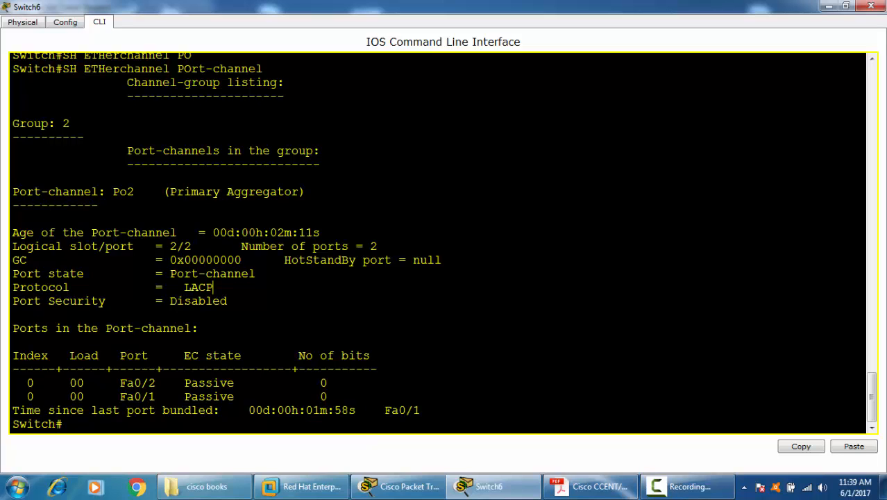
scroll(214, 287, "up", 3)
left_click_drag(190, 383, 249, 382)
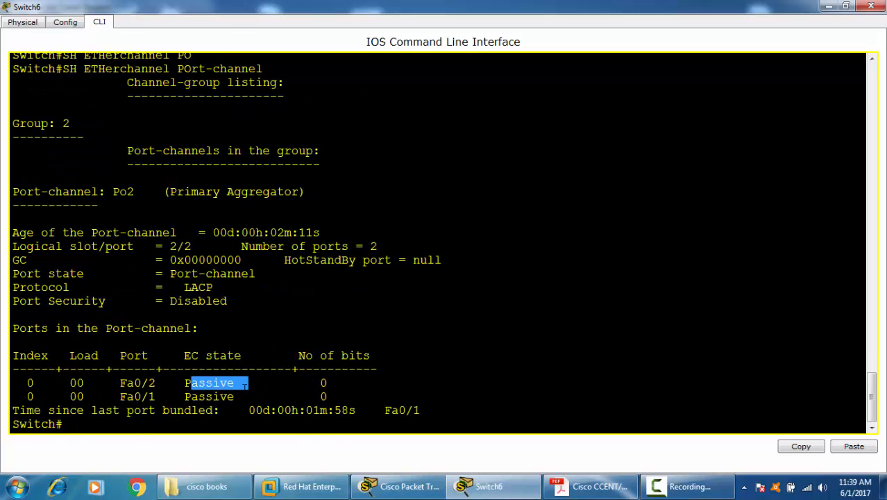
left_click(871, 6)
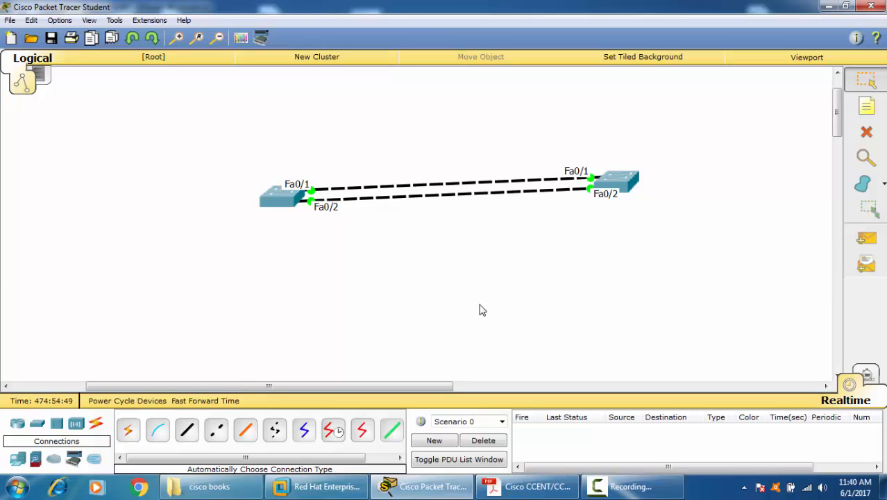
Step: Open the Switch5 command line and display the full interface listing with SH IP INT BR
left_click(290, 200)
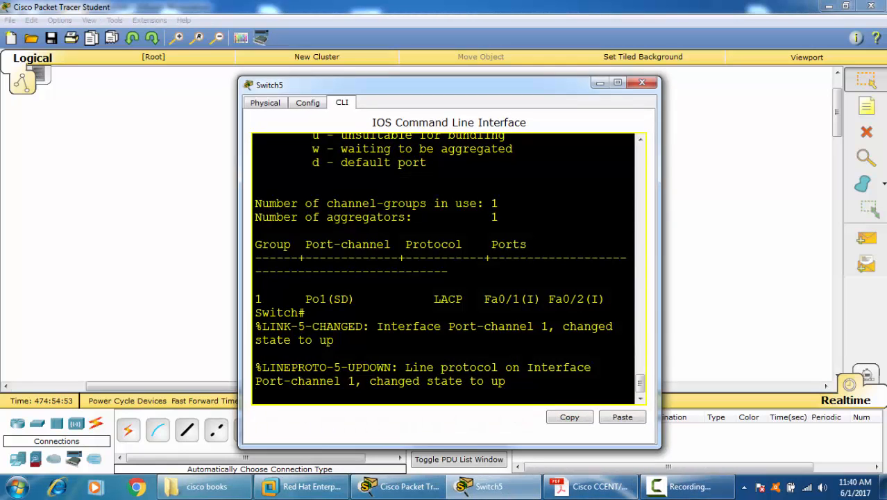
key("ctrl+z")
key("ctrl+z")
type("SH")
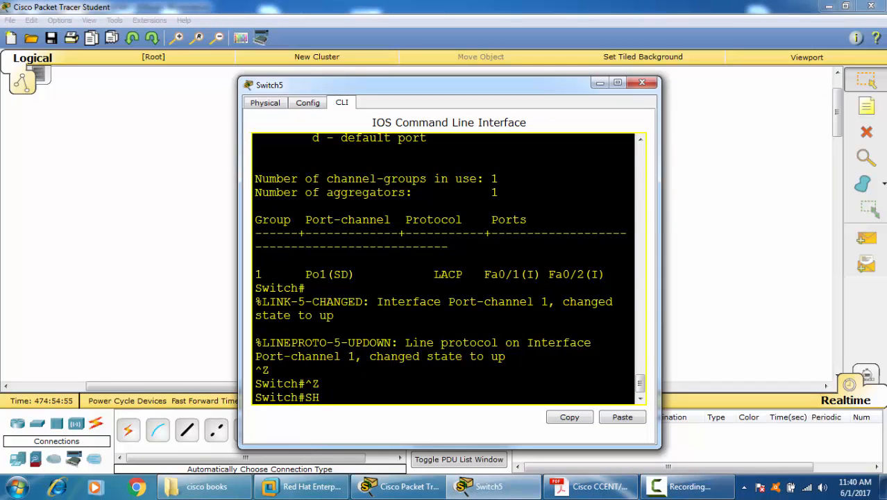
type(" IP INT BR")
key("Return")
key("space")
key("space")
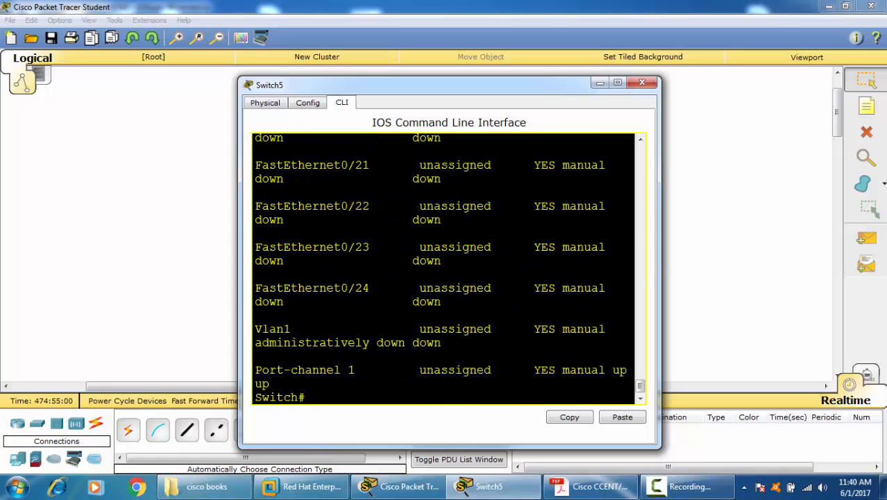
Step: Widen the Switch5 window and examine the Port-channel 1 entry in the interface listing
left_click_drag(659, 257, 886, 256)
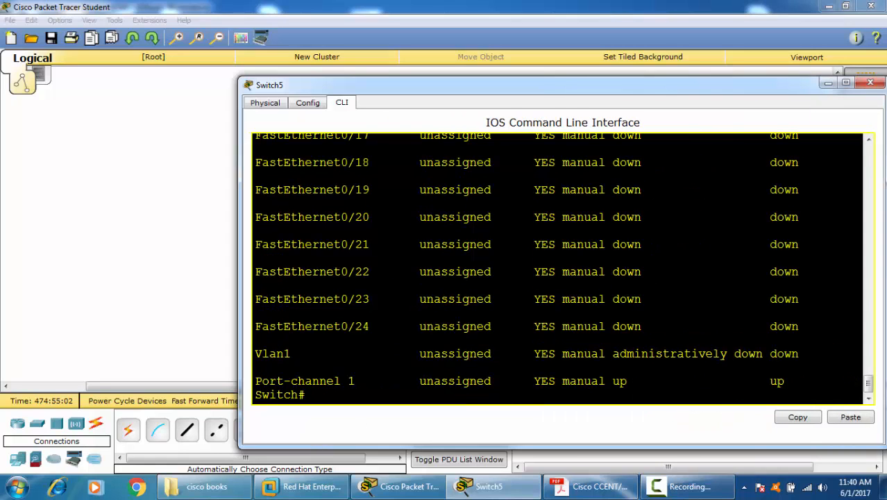
left_click_drag(255, 380, 370, 381)
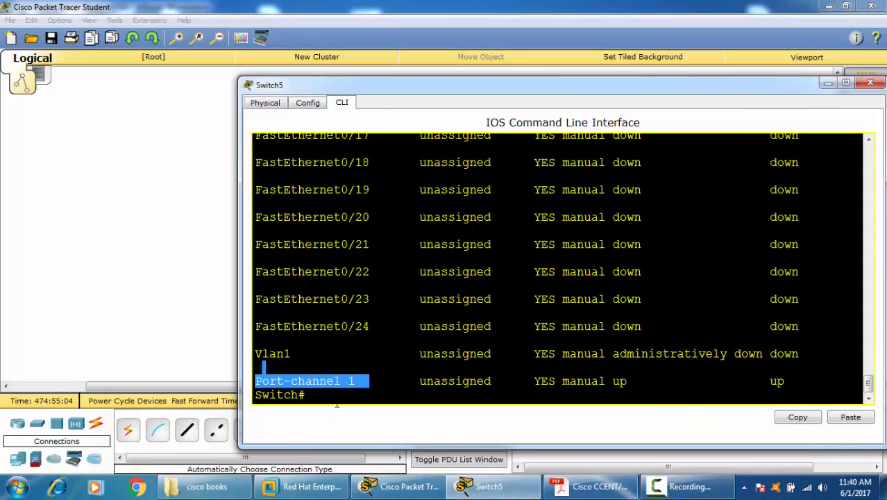
left_click(337, 405)
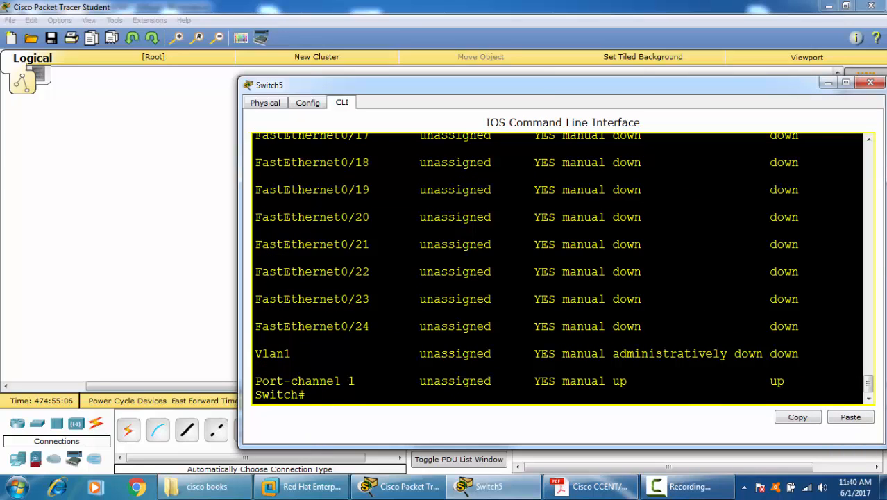
Step: Enter global configuration mode on Switch5 with CONF T and begin an INterface command
type("CONF T")
key("Return")
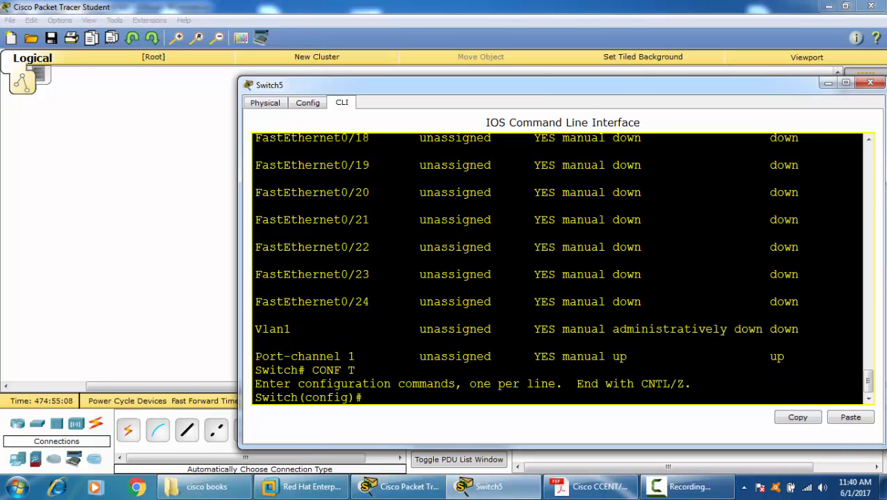
type("IN")
key("Tab")
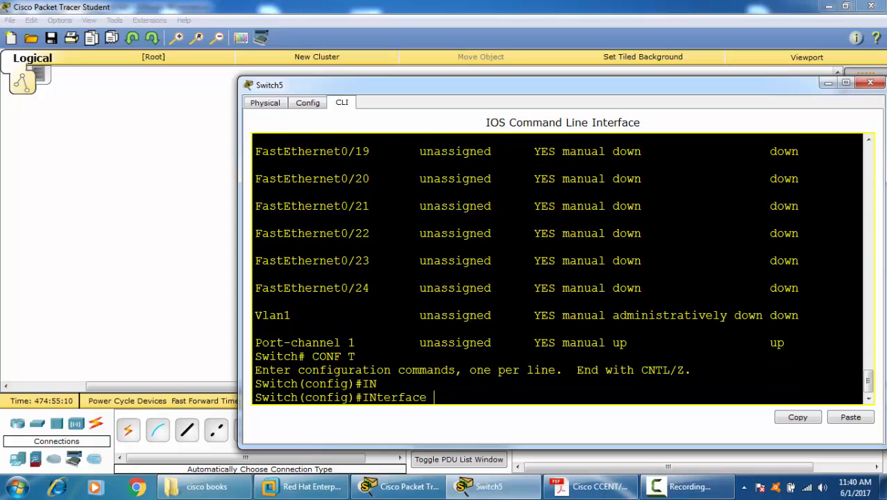
type("F")
key("Tab")
type("0")
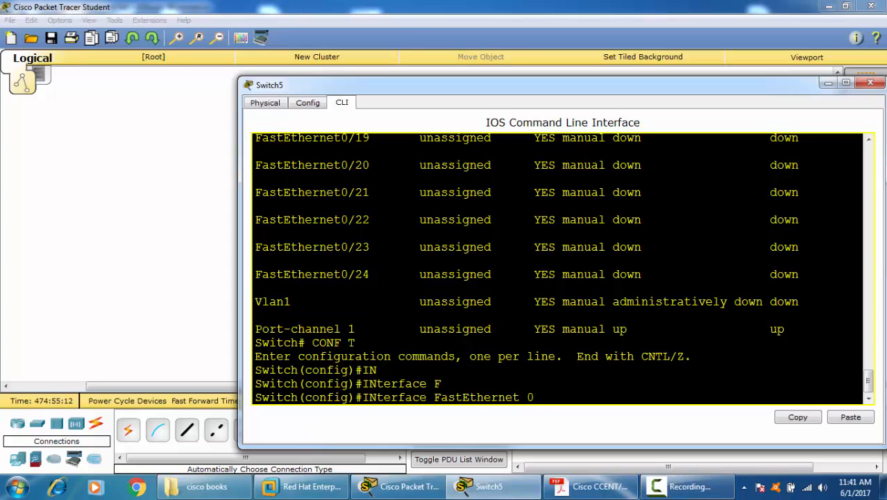
type("/")
key("BackSpace")
key("BackSpace")
key("BackSpace")
key("BackSpace")
key("BackSpace")
key("BackSpace")
key("BackSpace")
key("BackSpace")
key("BackSpace")
key("BackSpace")
key("BackSpace")
key("BackSpace")
key("BackSpace")
key("BackSpace")
key("BackSpace")
Step: Complete the interface command with PORt-channel 1 and enter its interface configuration mode
type("POR")
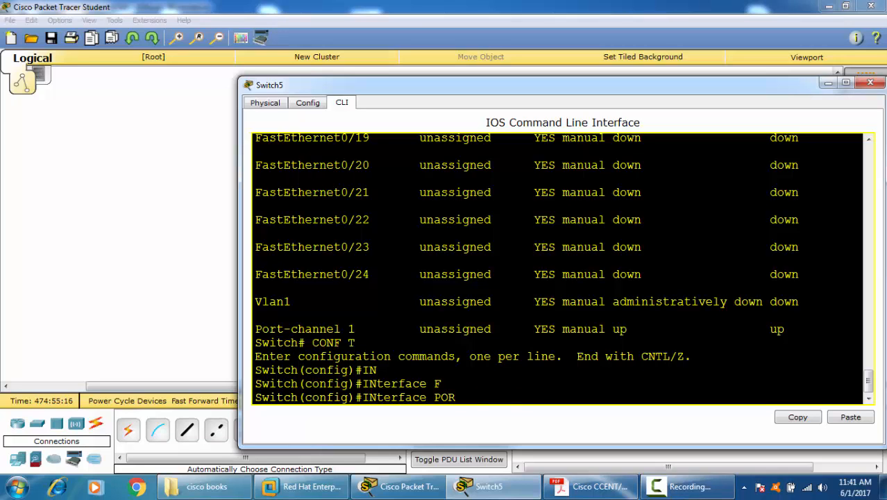
key("Tab")
type("1")
key("Return")
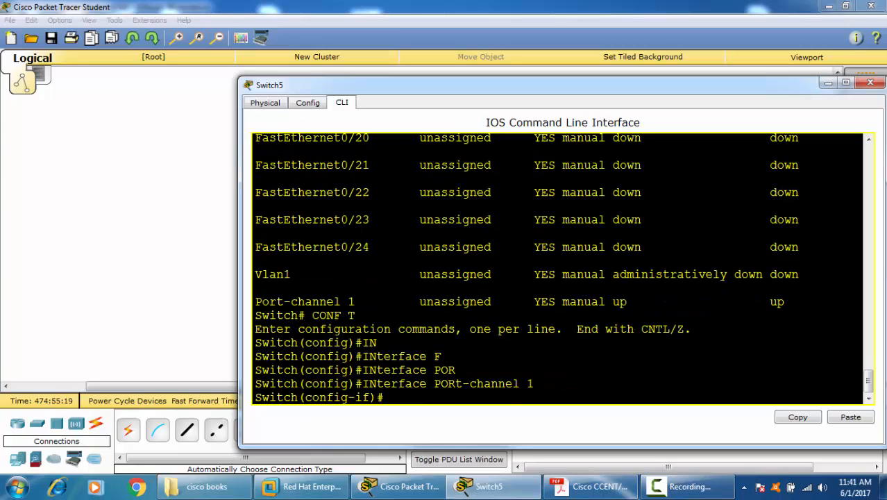
type("SW")
key("Tab")
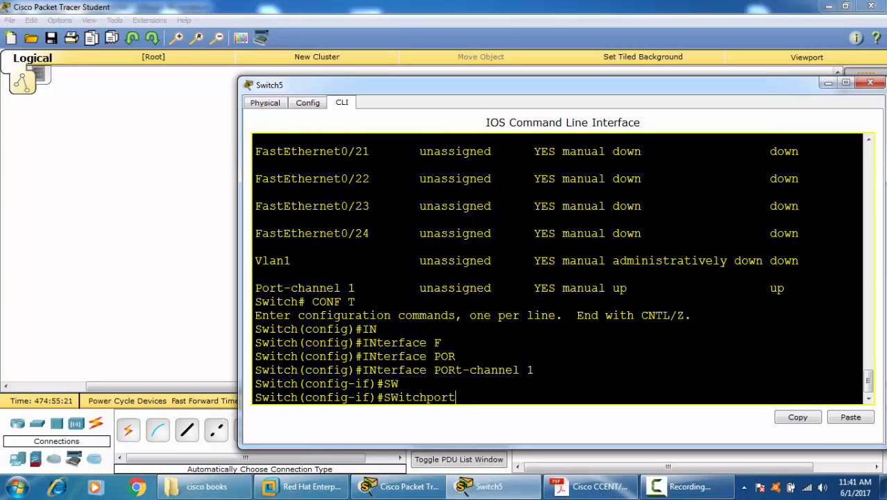
key("BackSpace")
key("BackSpace")
key("BackSpace")
key("BackSpace")
key("BackSpace")
key("BackSpace")
key("BackSpace")
key("BackSpace")
key("BackSpace")
key("BackSpace")
key("Up")
key("Up")
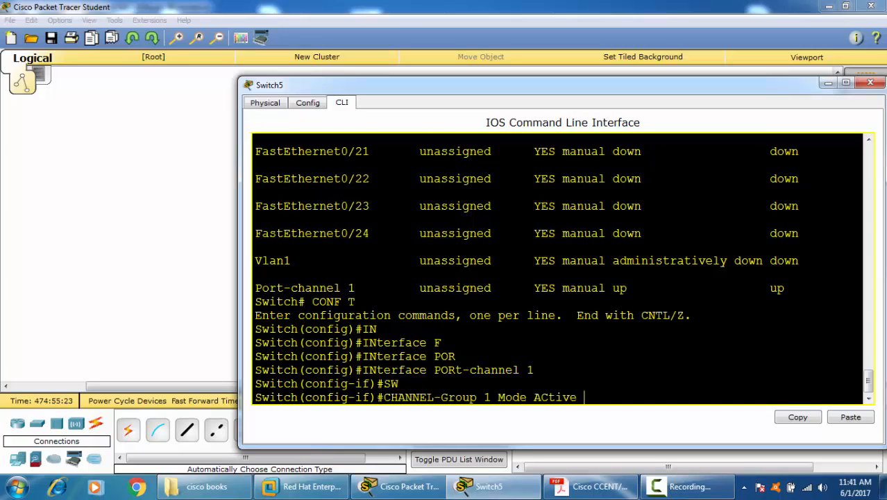
Step: Switch from the port-channel to the configuration mode of interface F0/1 on Switch5
key("Down")
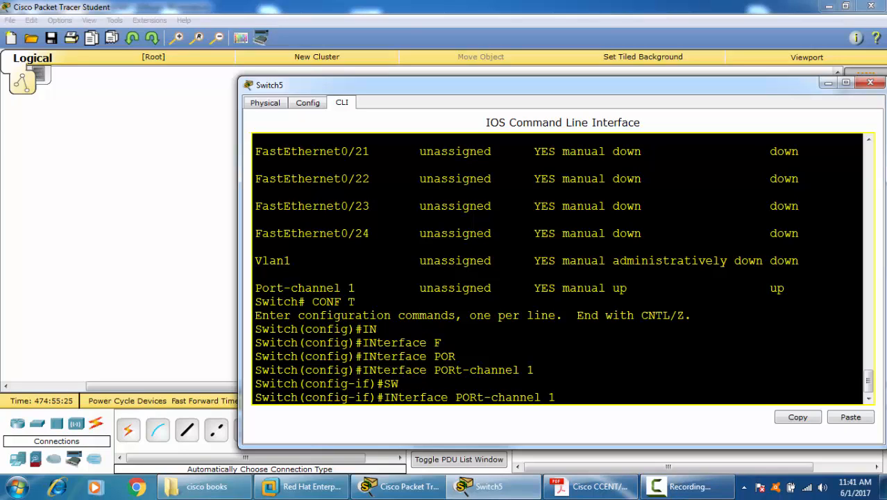
key("BackSpace")
key("BackSpace")
key("BackSpace")
key("BackSpace")
key("BackSpace")
key("BackSpace")
key("BackSpace")
key("BackSpace")
key("BackSpace")
key("BackSpace")
key("BackSpace")
key("BackSpace")
key("BackSpace")
key("BackSpace")
key("BackSpace")
key("BackSpace")
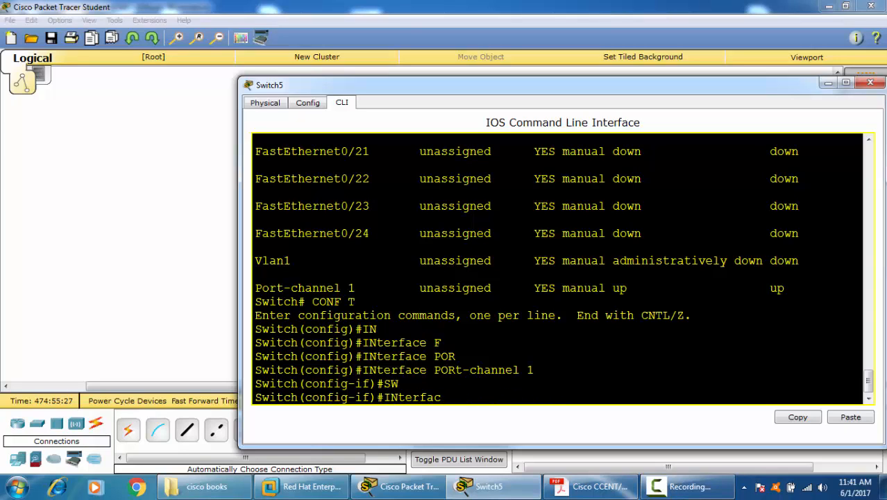
type("F")
key("Tab")
type("0/1")
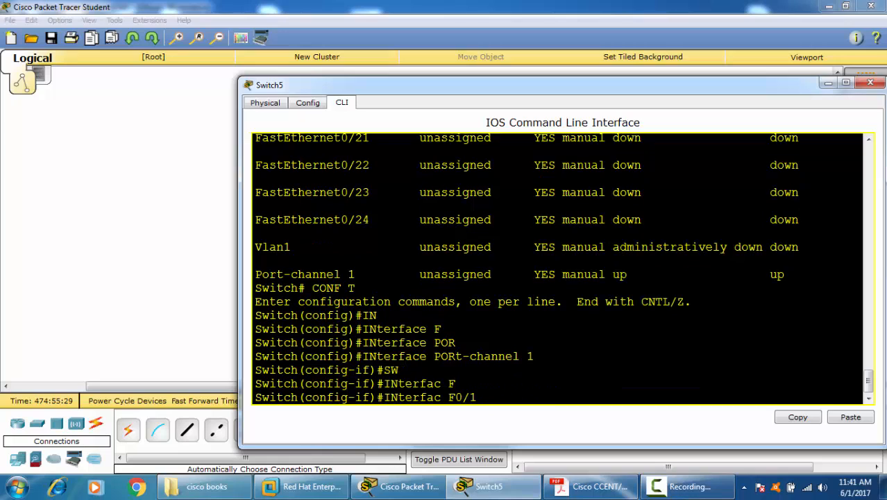
key("Return")
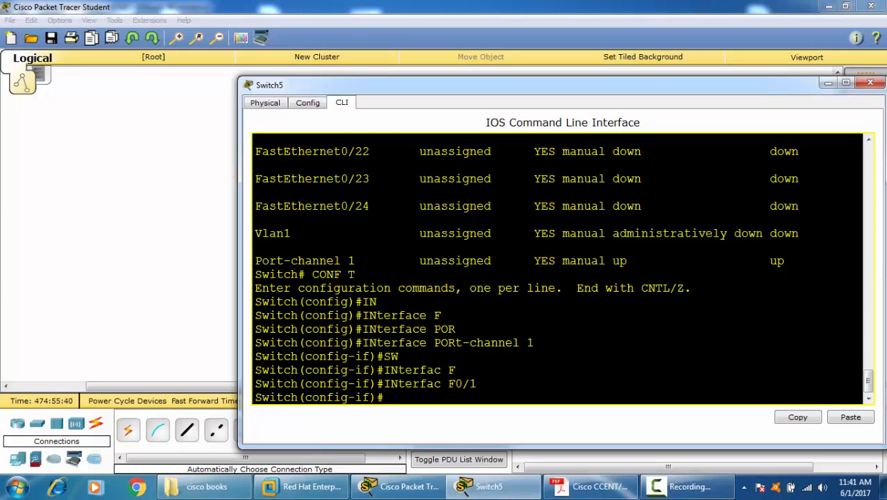
Step: Assign interface F0/1 to access VLAN 6 with SWitchport Access Vlan 6
type("SW")
key("Tab")
type("A")
key("Tab")
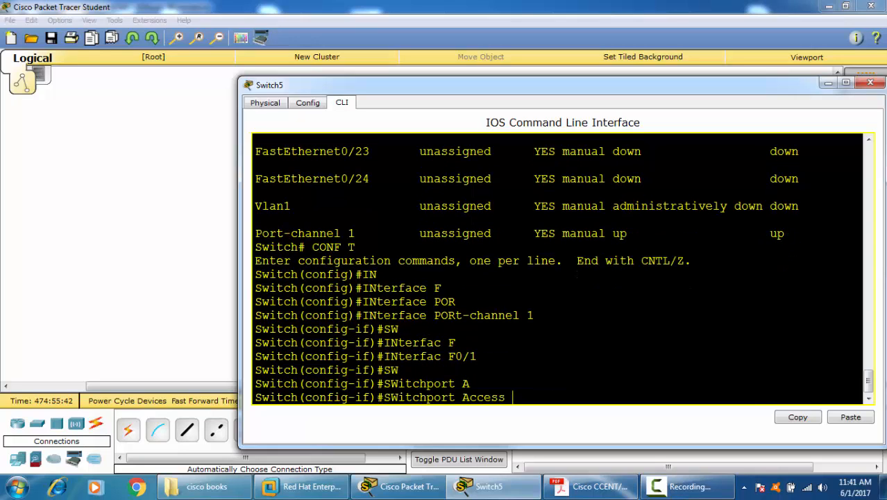
type("V")
key("Tab")
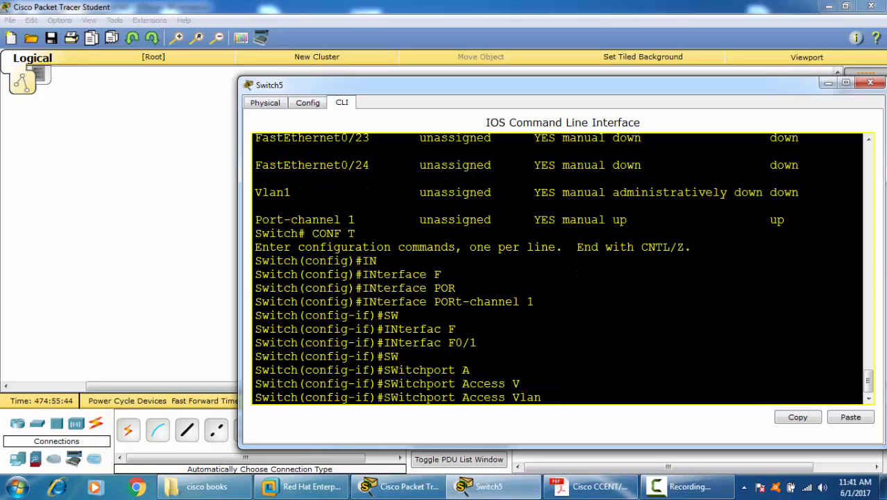
type("6")
key("Return")
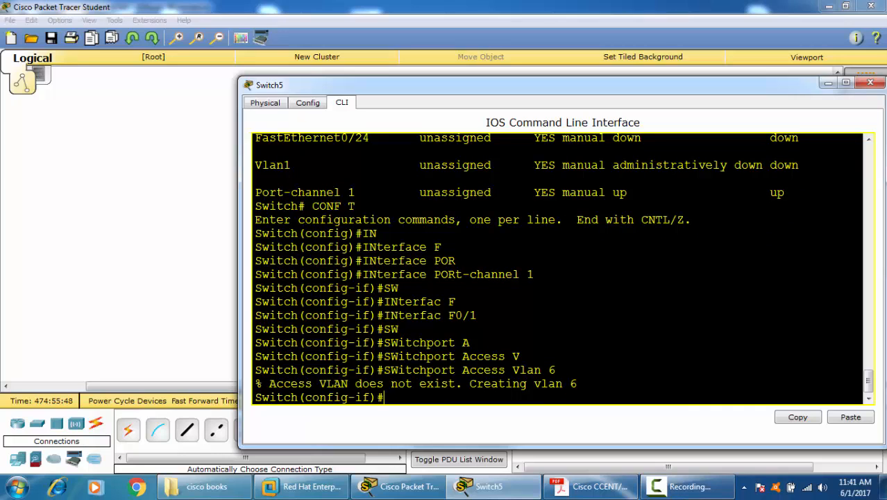
Step: Leave interface configuration on Switch5 and return to a clean privileged EXEC prompt
key("ctrl+z")
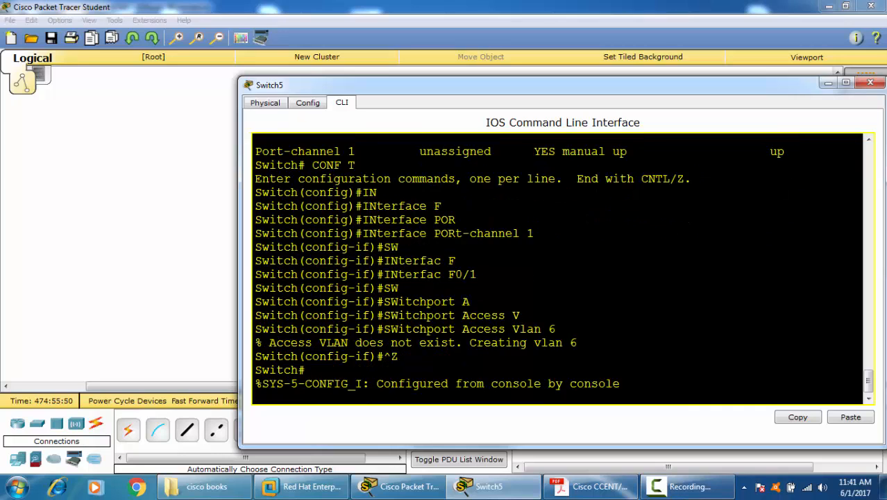
key("ctrl+z")
key("ctrl+z")
key("Return")
key("Return")
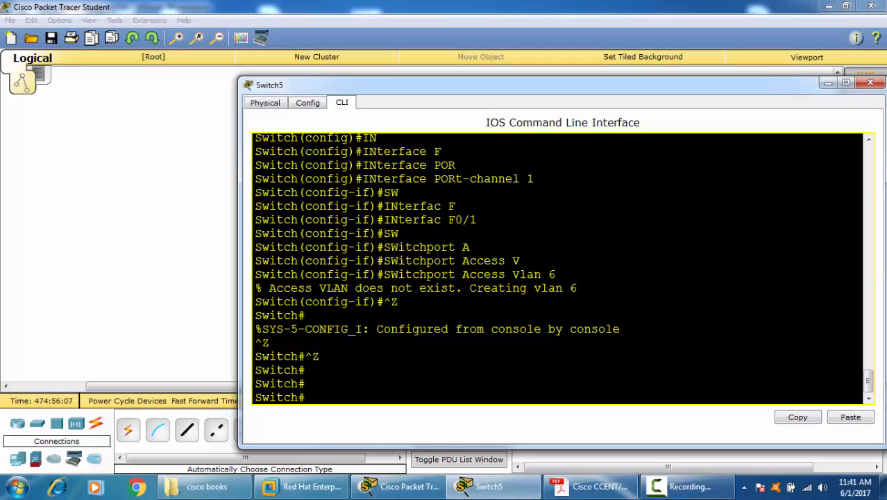
Step: Enter global configuration mode on Switch5 again with CONF T
type("COFN T")
key("Return")
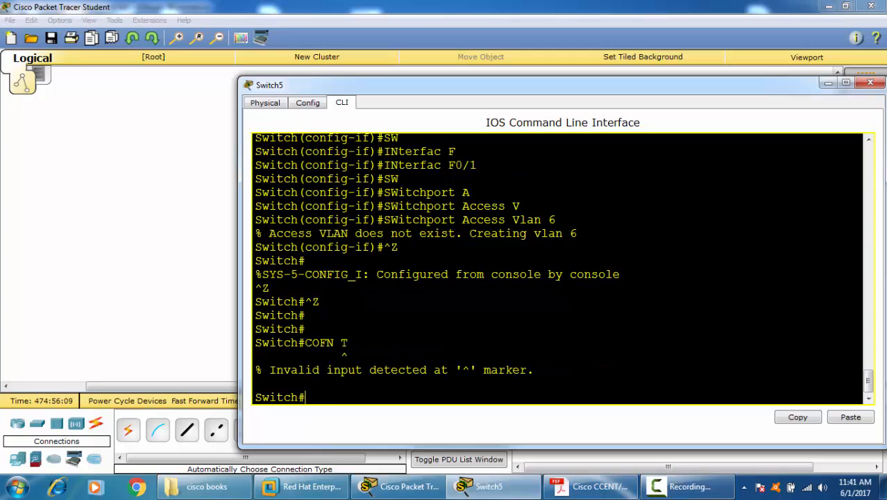
type("CONF T\\")
key("Return")
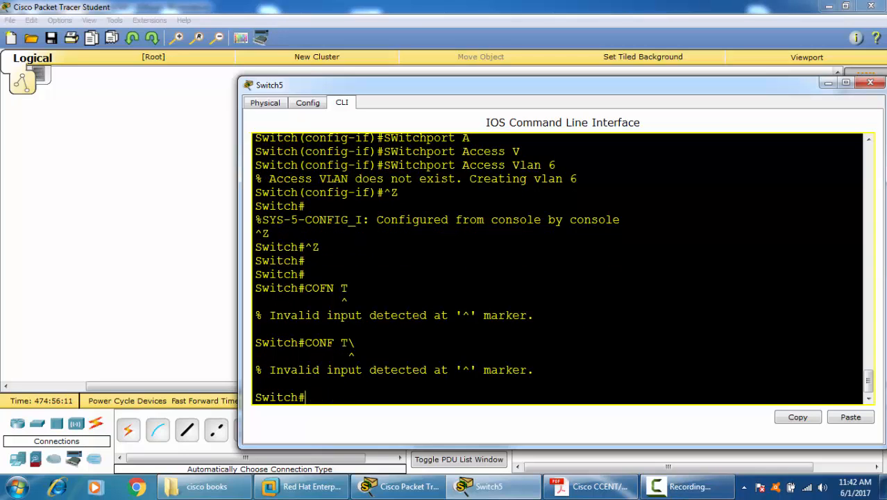
type("CON FT")
key("Return")
type("CONF T")
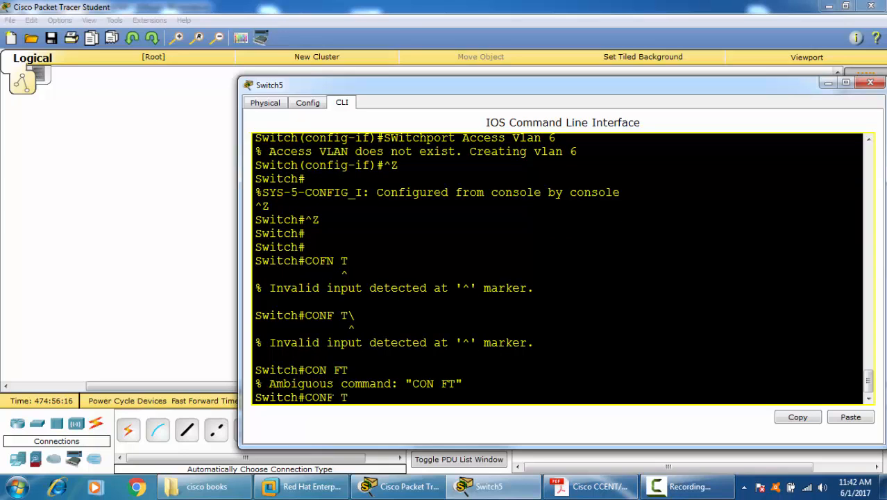
key("Return")
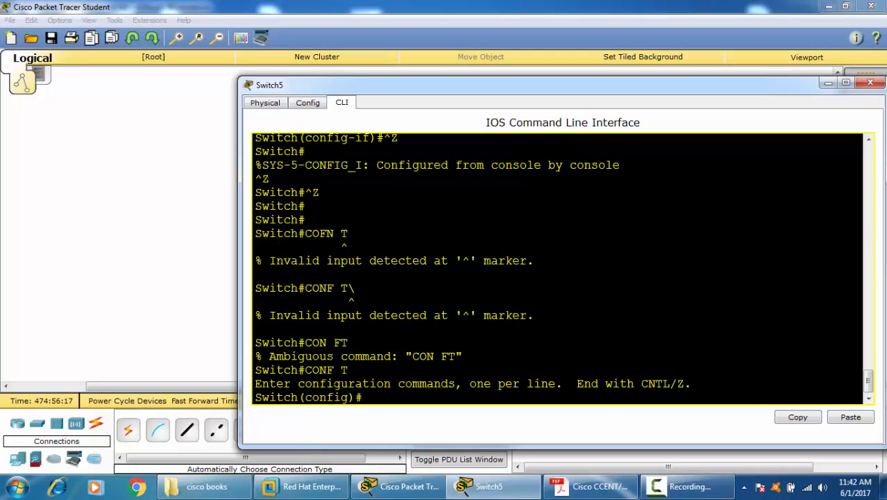
Step: Create VLAN 10 on Switch5 and exit back to global configuration mode
type("VLAN 10")
key("Return")
type("EXI")
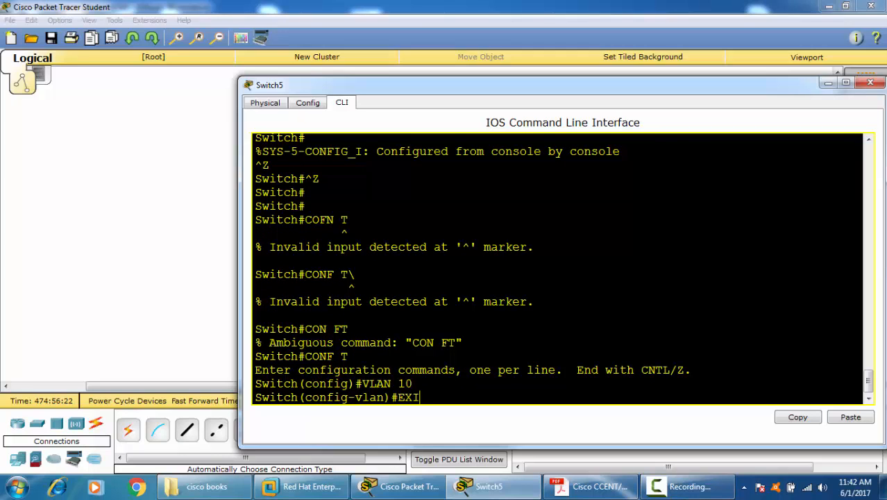
type("T")
key("Return")
key("Return")
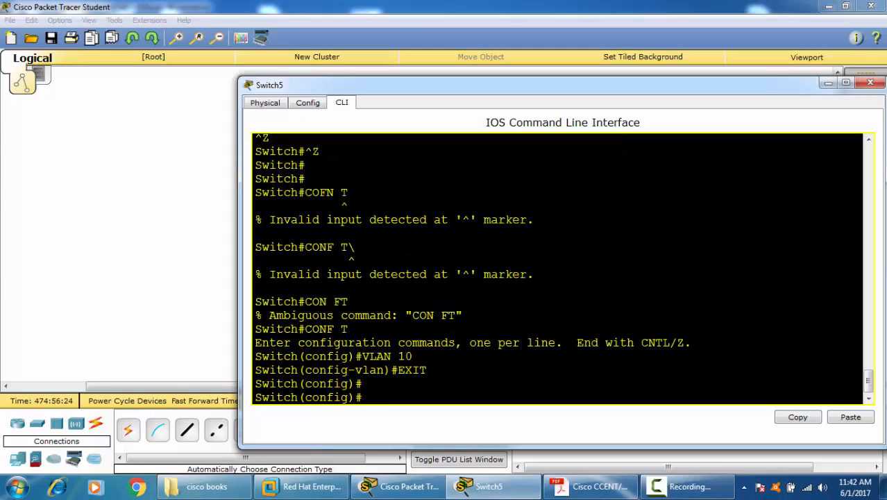
Step: Enter the configuration mode of interface Port-channel 1 from global configuration
type("IN")
key("Tab")
type("P")
key("Tab")
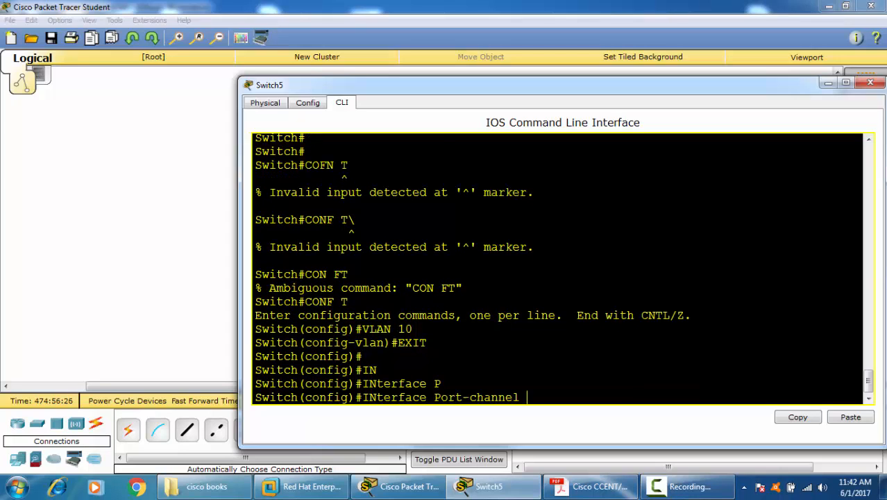
type("1\\")
key("Return")
key("Up")
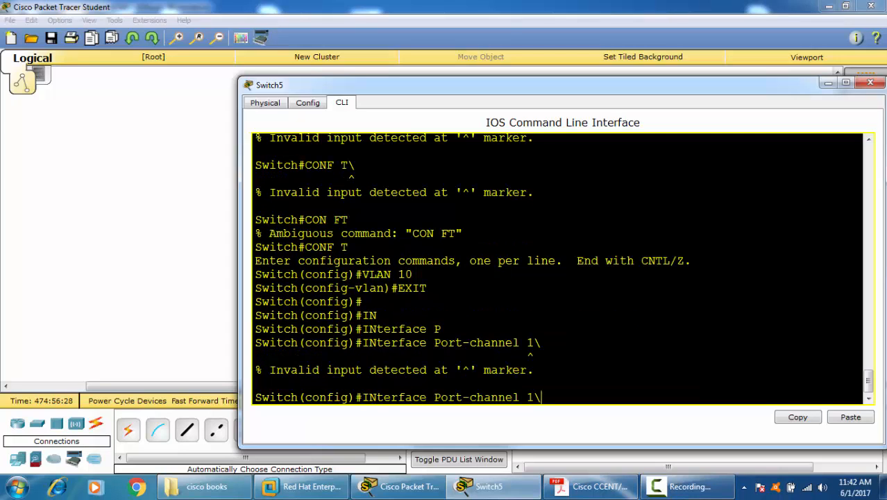
key("BackSpace")
key("Return")
Step: Assign Port-channel 1 to access VLAN 10 with SWitchport Access Vlan 10
type("SW")
key("Tab")
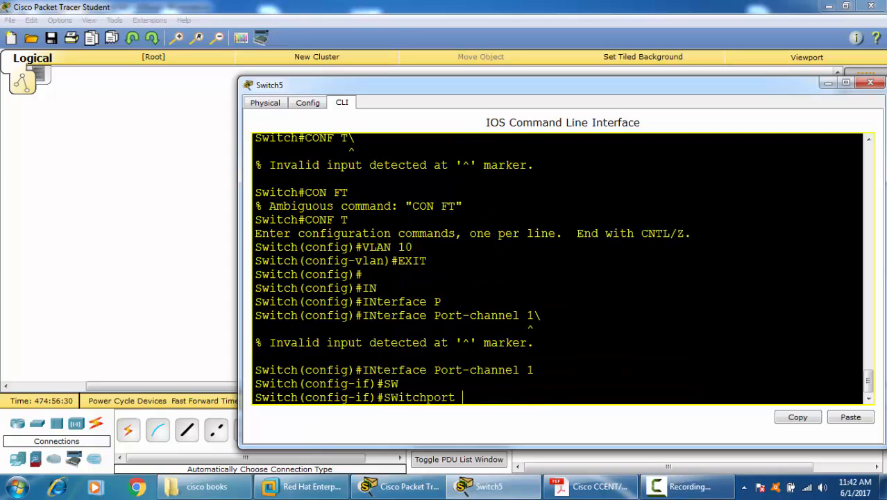
type("A")
key("Tab")
type("V")
key("Tab")
type("10")
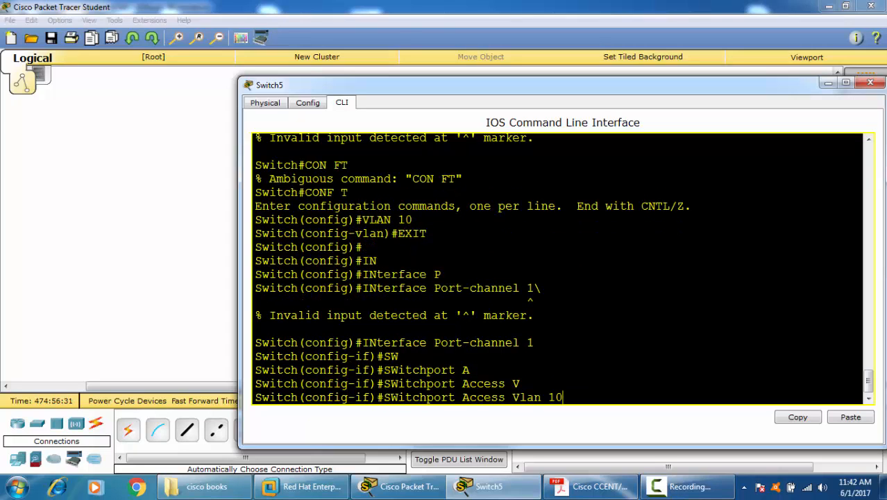
key("Return")
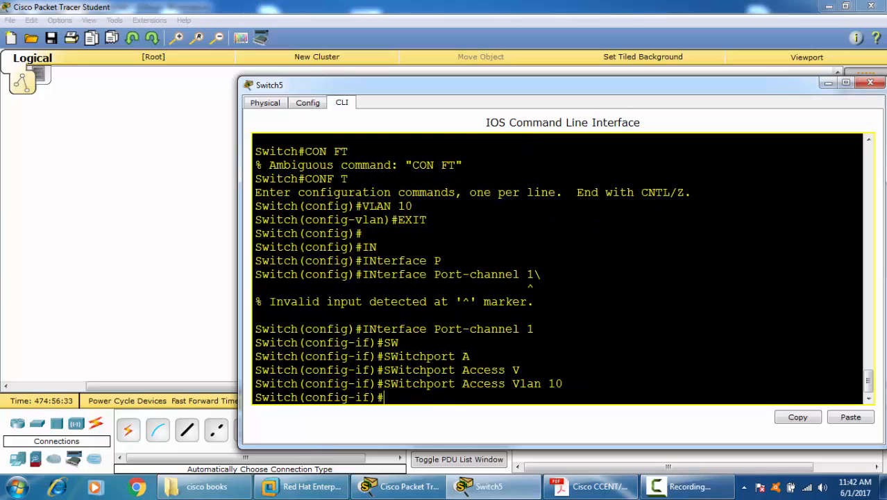